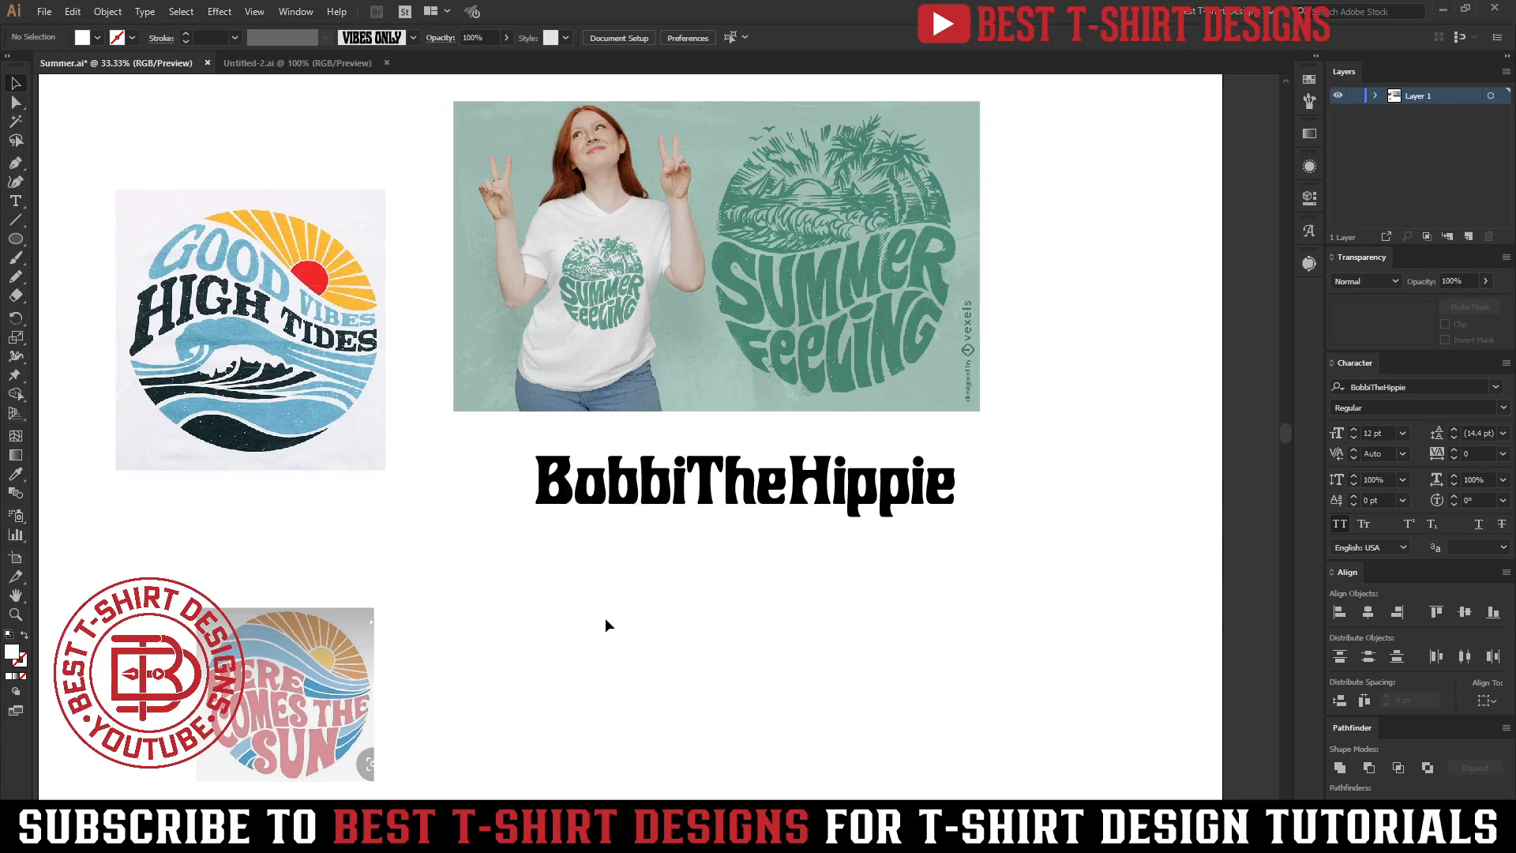
Rearrange the reference images, placing the 'Here Comes the Sun' image directly beneath the 'Good Vibes' image.
click(278, 278)
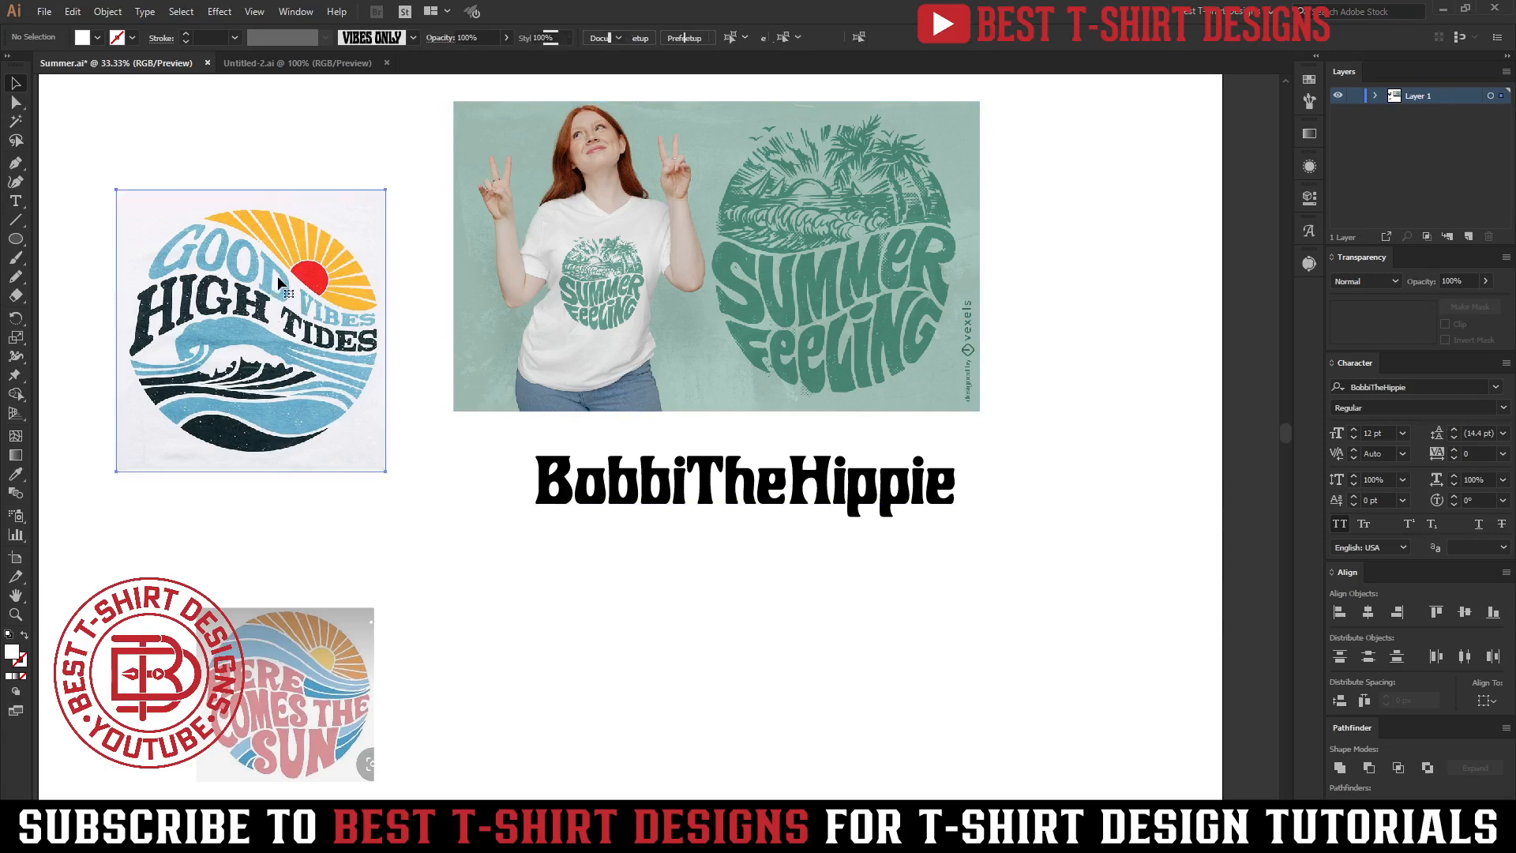
drag(273, 140, 293, 585)
click(496, 659)
drag(388, 663, 170, 224)
click(482, 574)
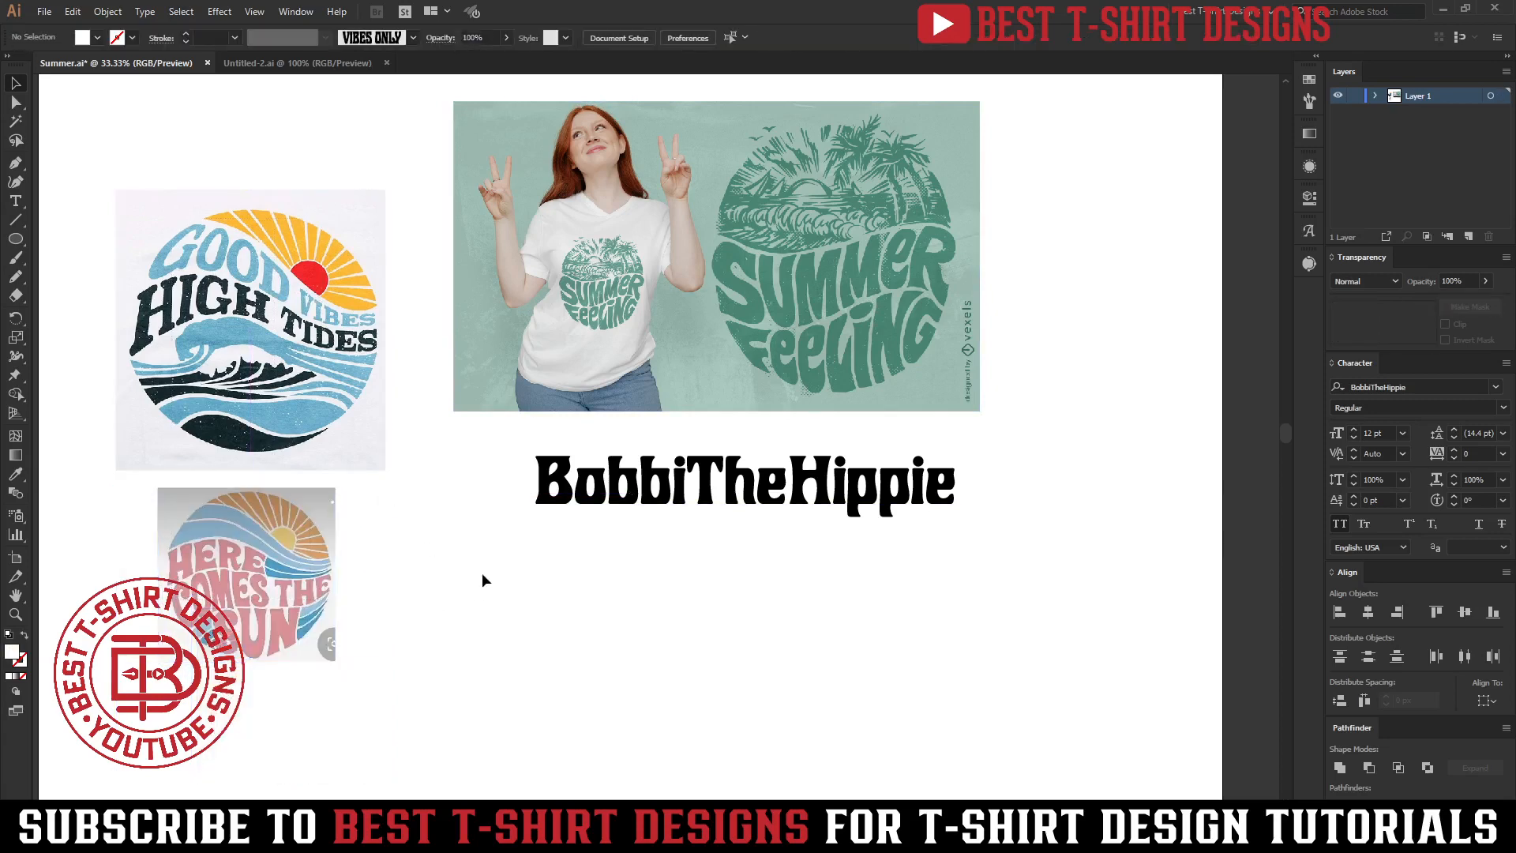
scroll(483, 574, up, 1)
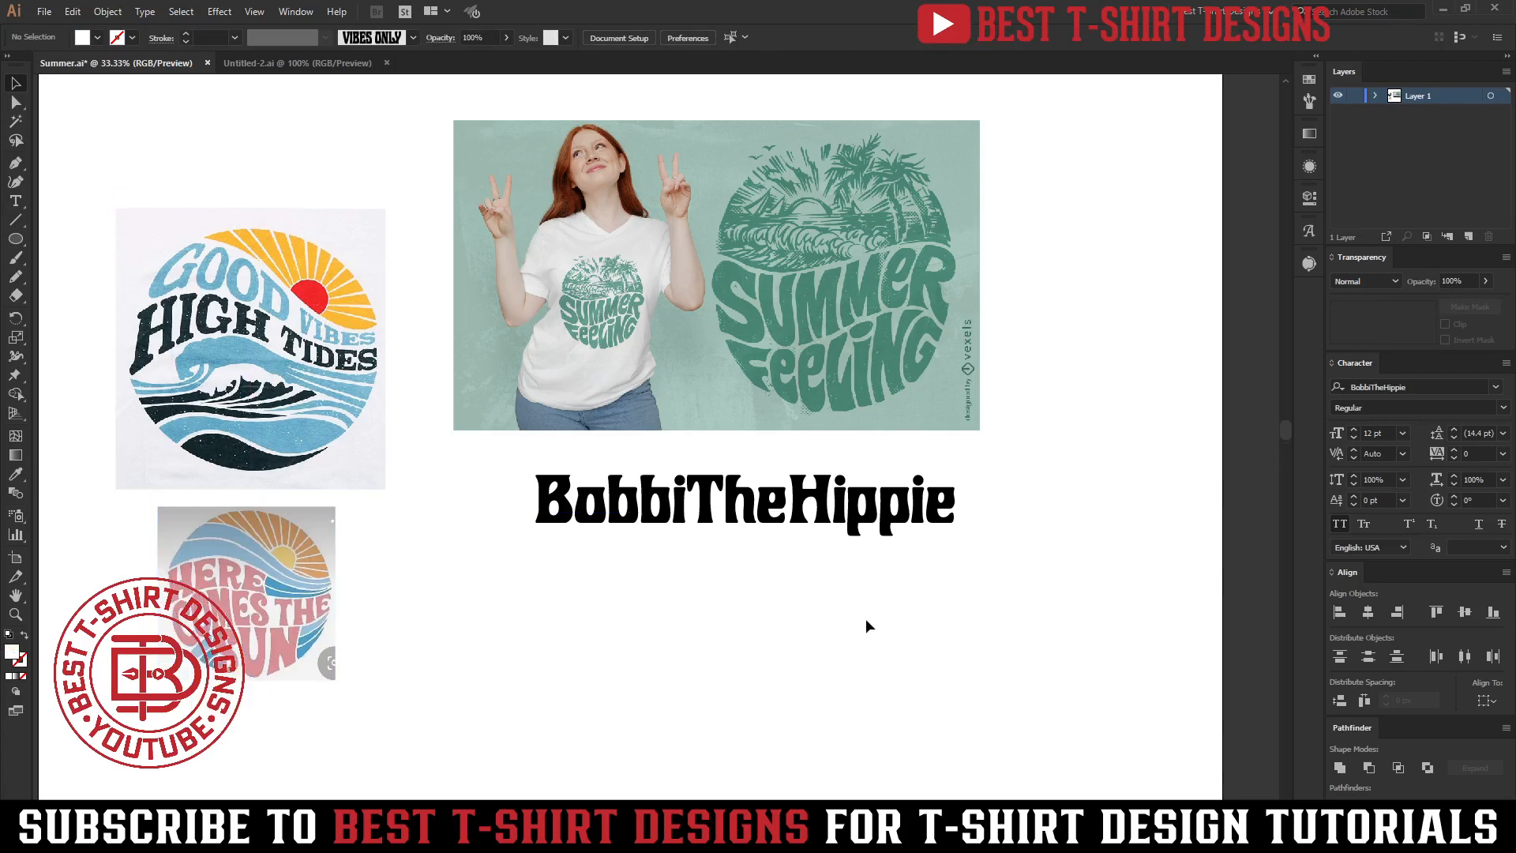
scroll(865, 619, down, 2)
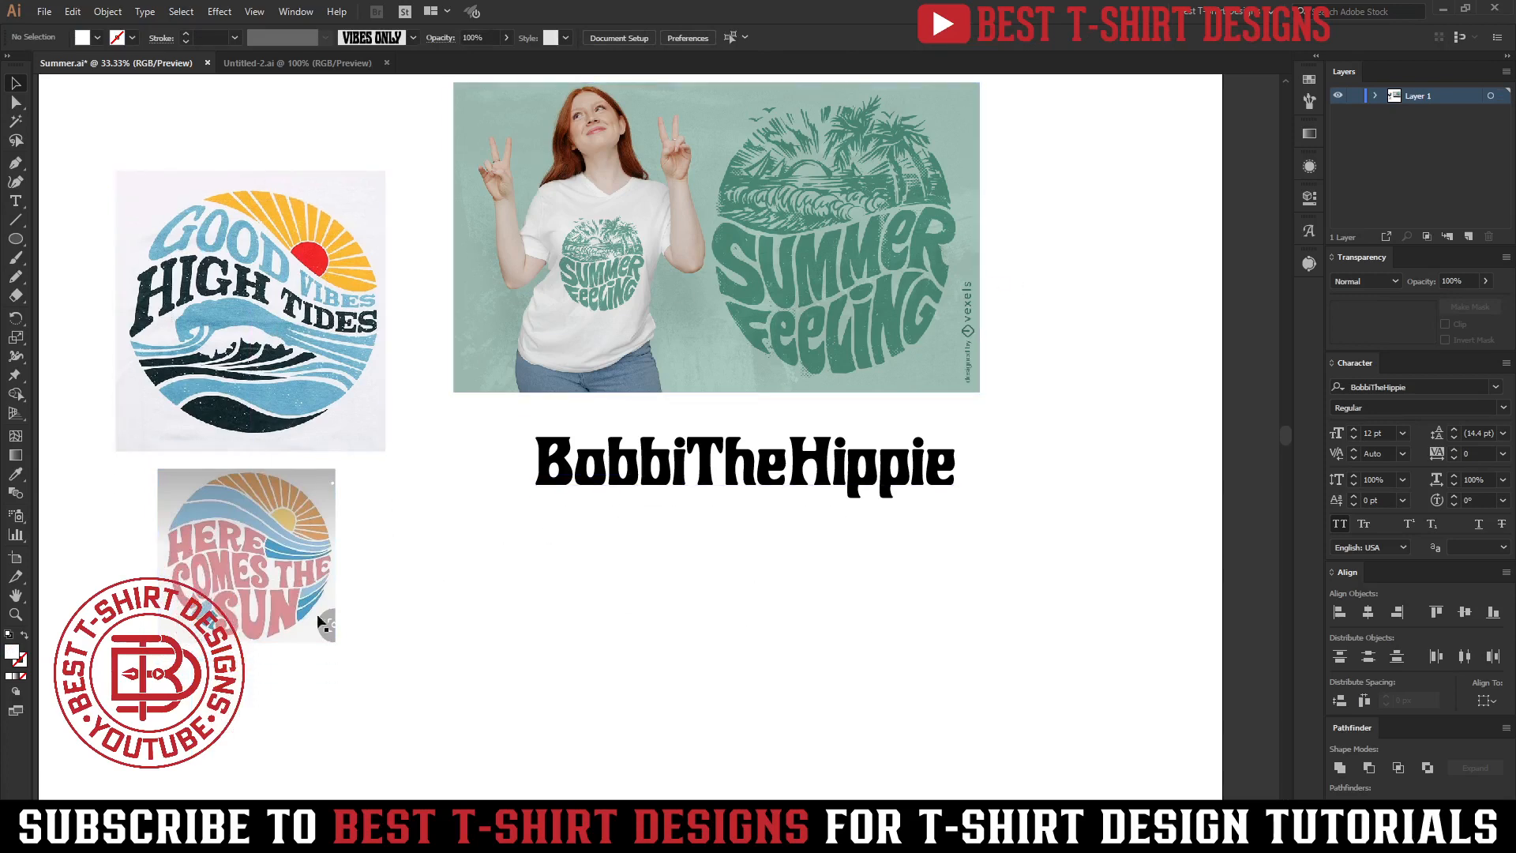
click(263, 570)
shift+click(260, 395)
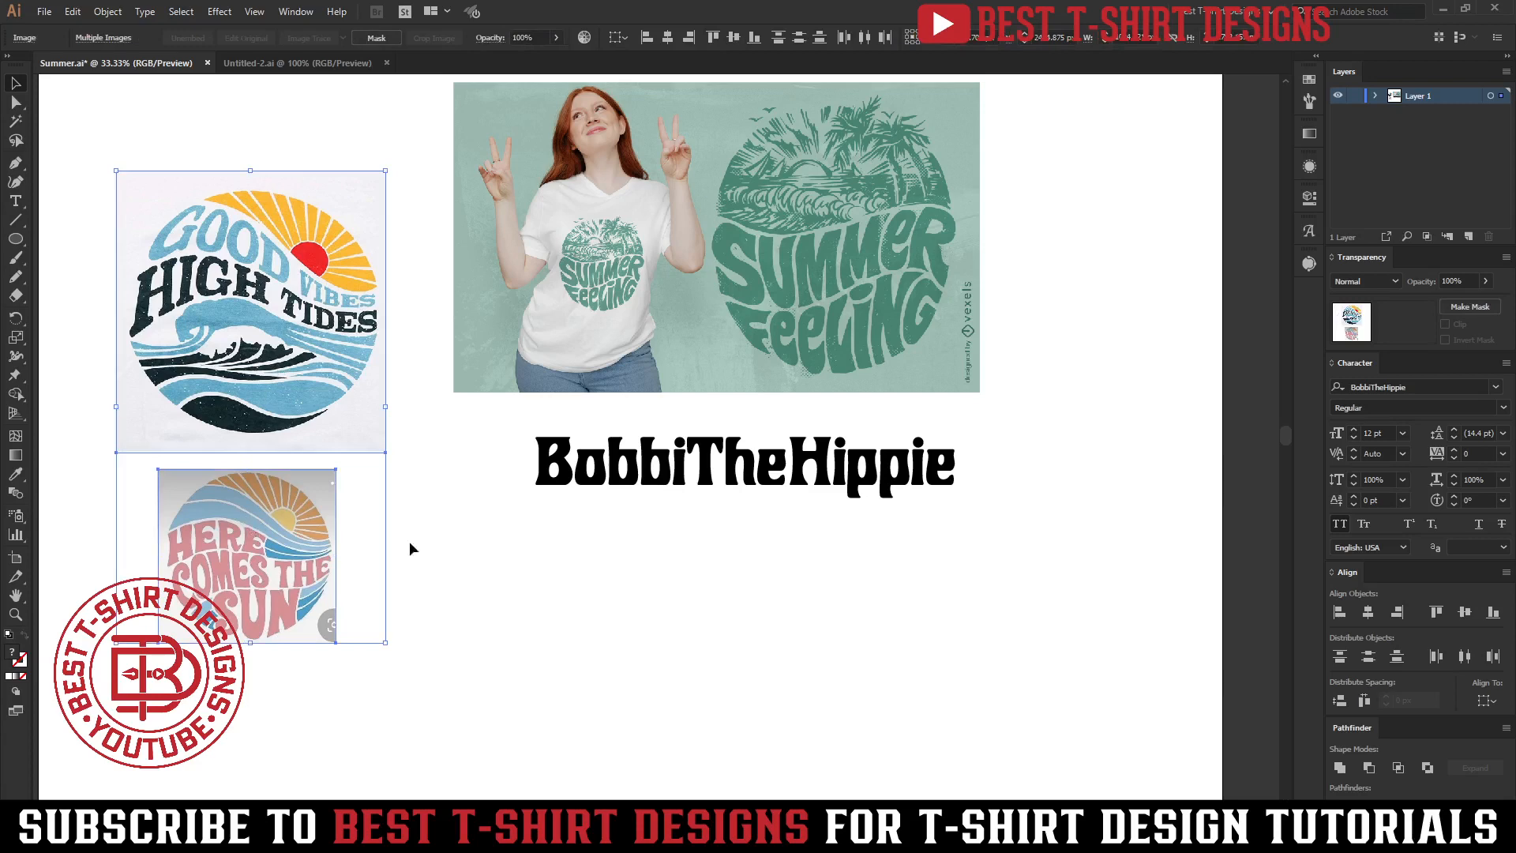
click(528, 559)
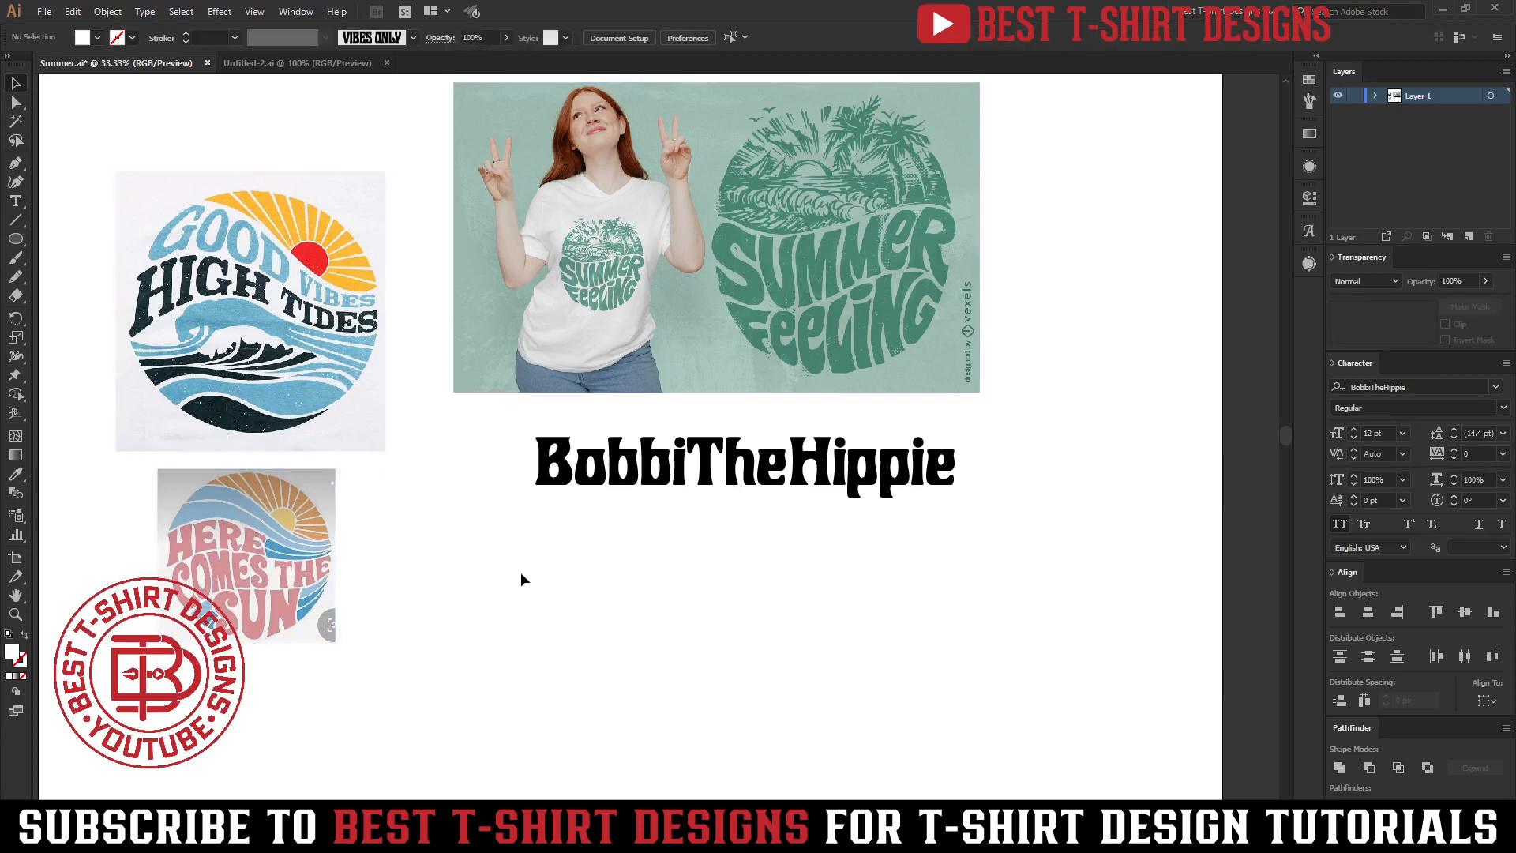
Draw a circle about 882 px wide below the BobbiTheHippie text with the Ellipse tool.
key(space)
drag(519, 574, 517, 575)
click(22, 241)
drag(556, 636, 671, 751)
key(v)
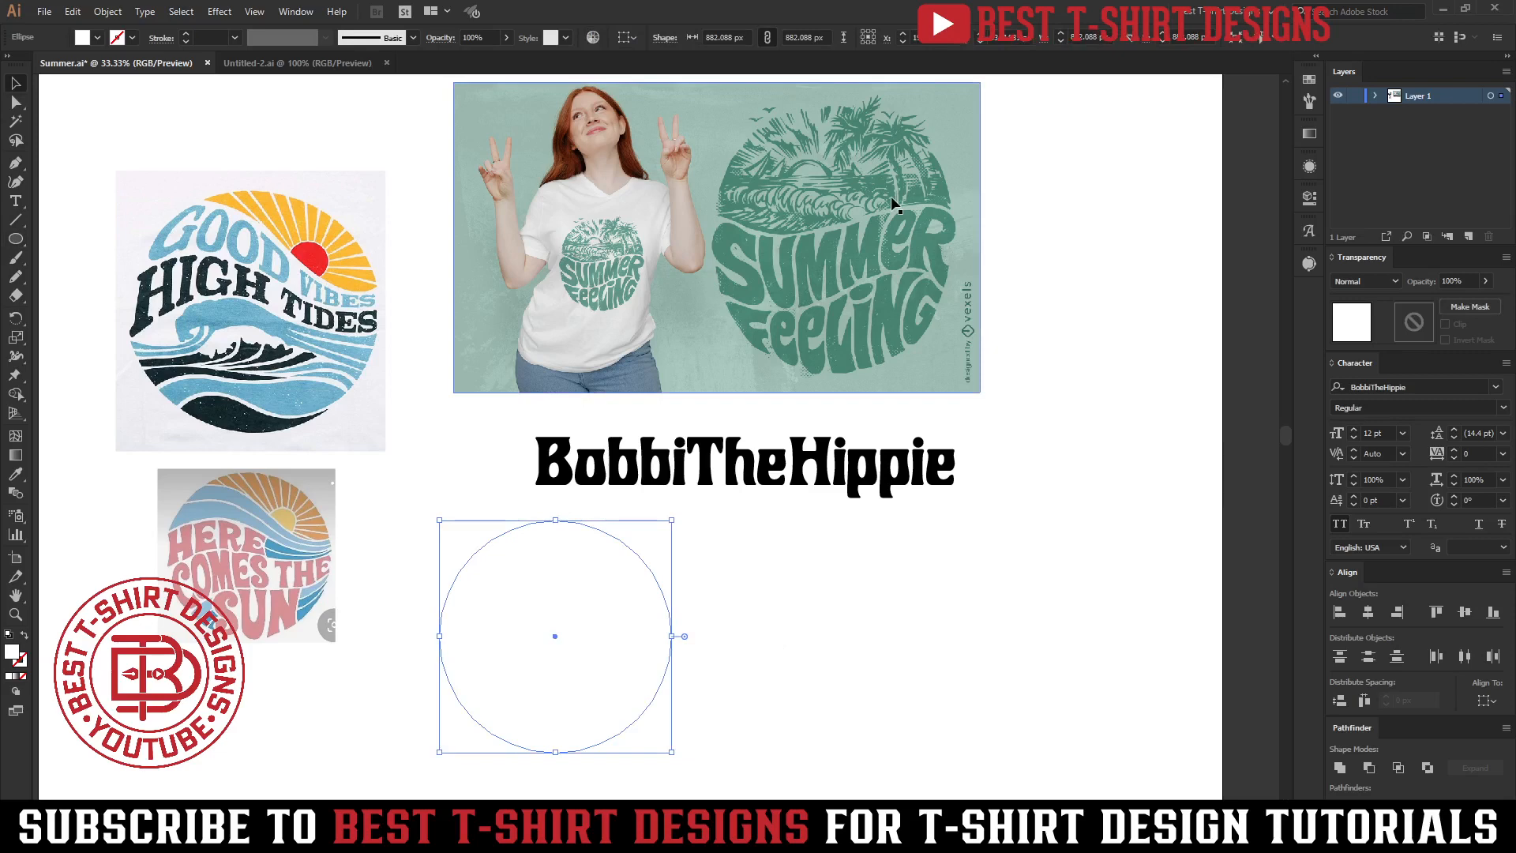
Fill the circle with black.
click(90, 40)
click(50, 69)
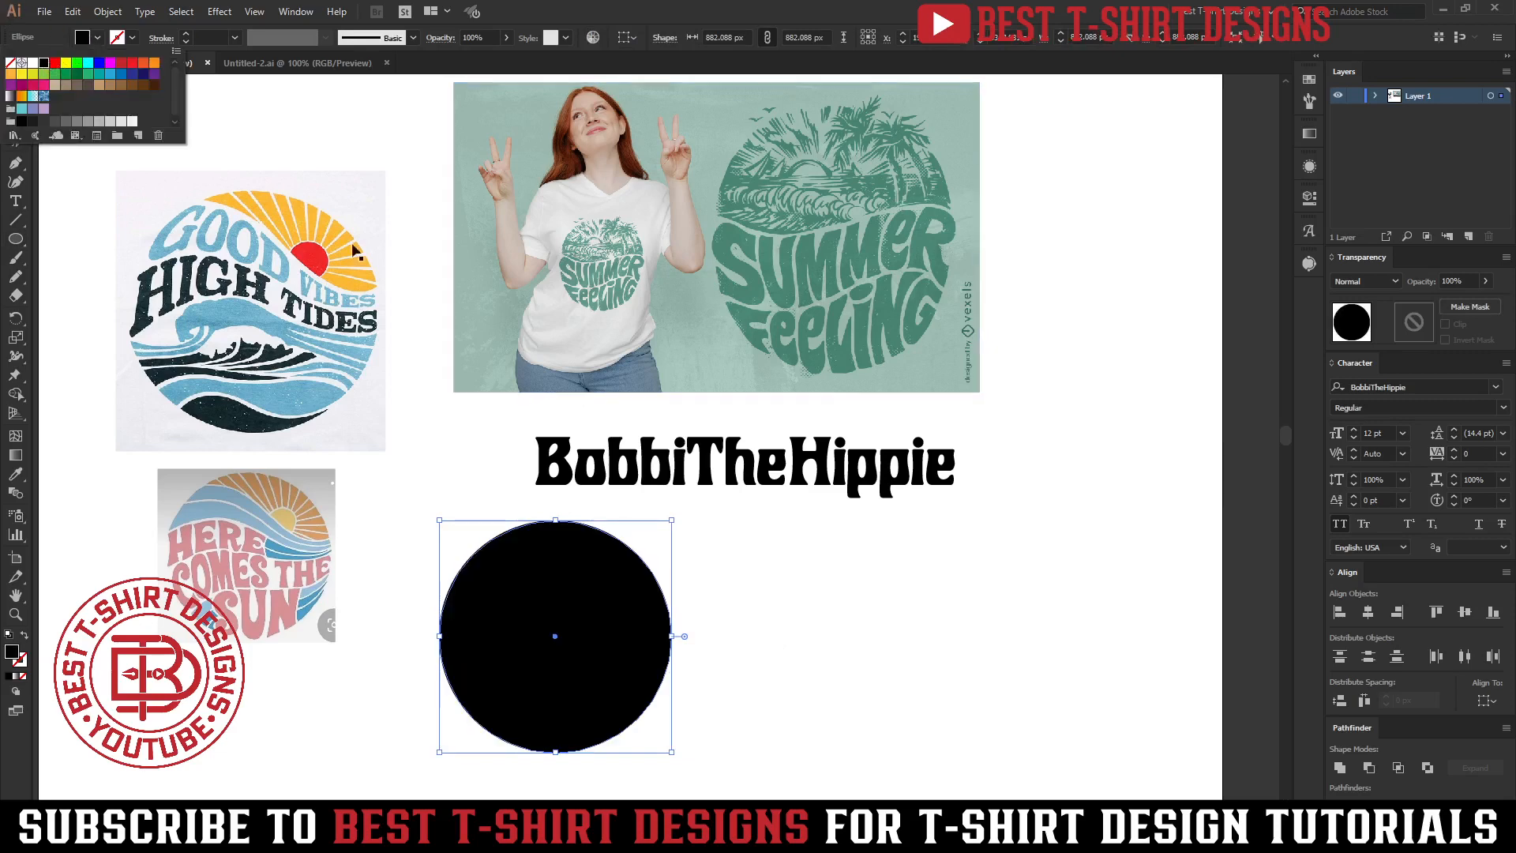
Draw a rectangle about 898 px wide over the Summer Feeling badge, swapping its fill and stroke.
drag(25, 238, 79, 240)
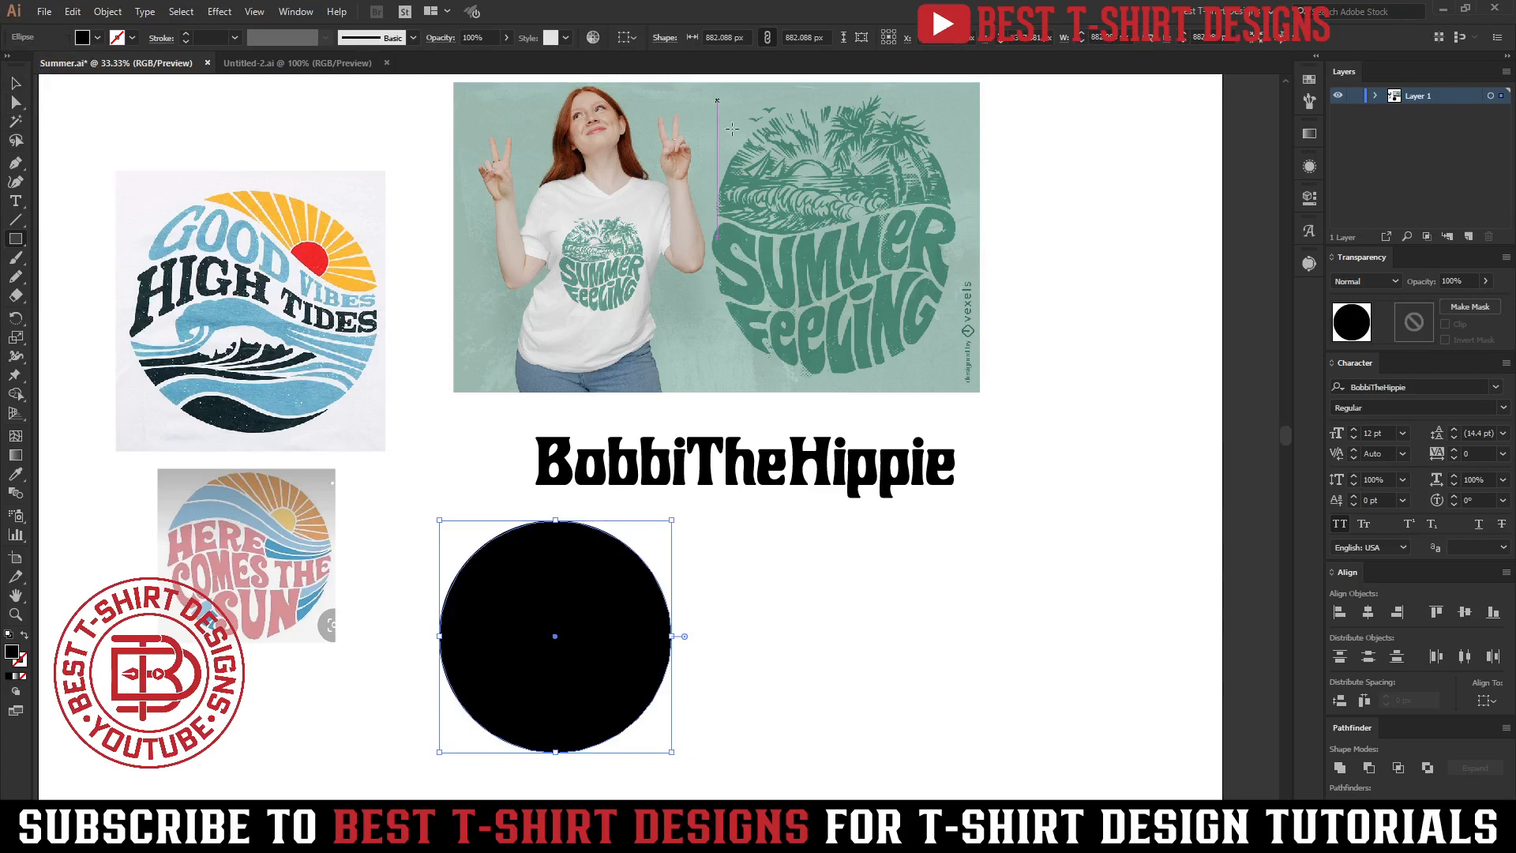
drag(717, 100, 953, 377)
key(shift+x)
key(v)
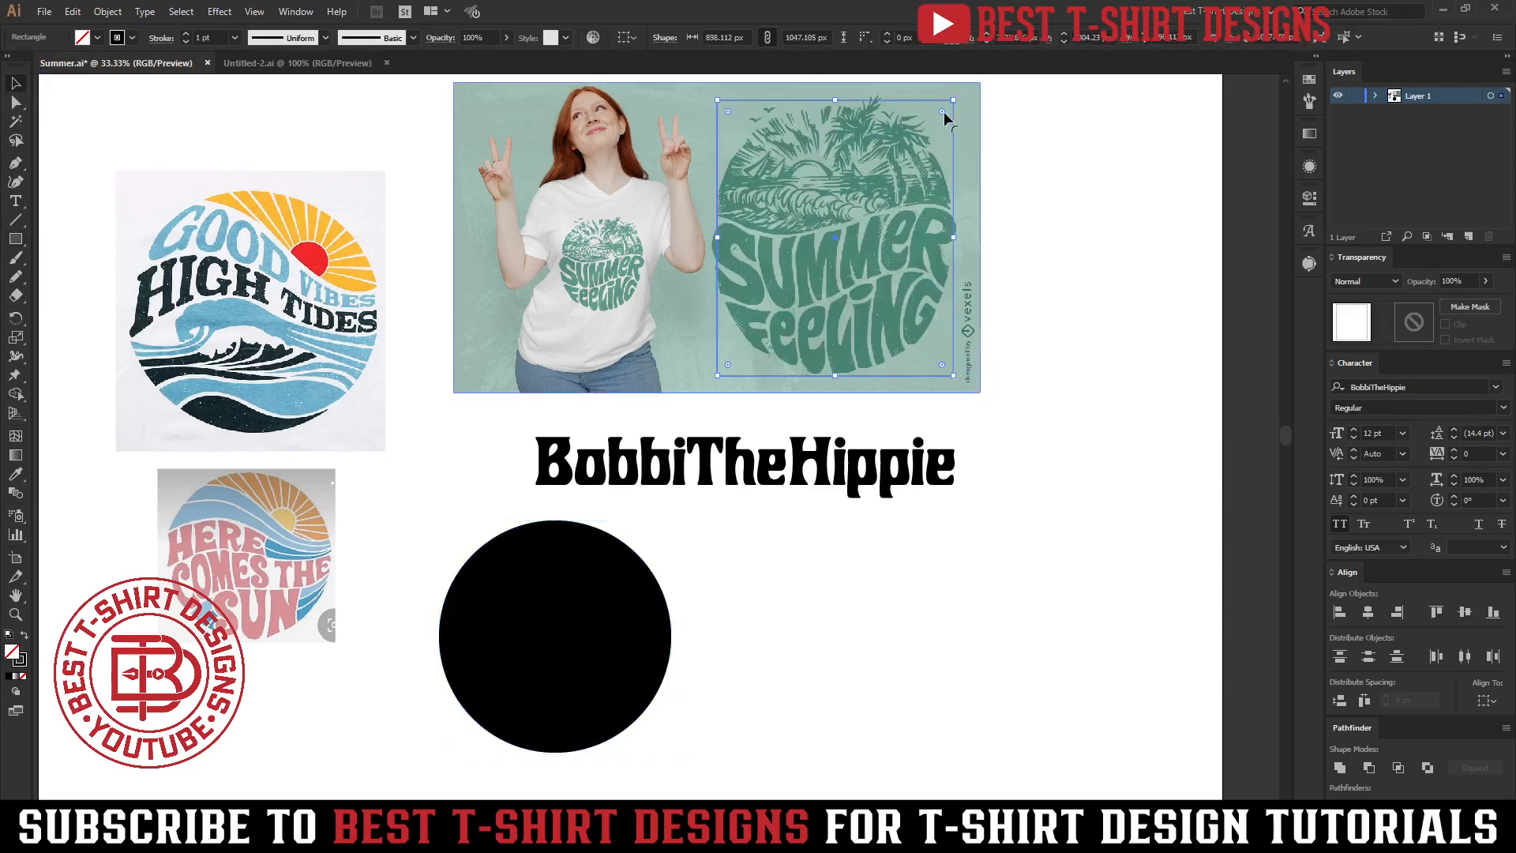
Move the rectangle down beside the black circle and swap it back to a black fill.
mouse_move(940, 112)
mouse_down()
mouse_move(855, 235)
mouse_move(899, 669)
mouse_up()
key(shift+x)
drag(817, 534, 672, 352)
Round the rectangle's corners into a pill-like shape with rounded top and bottom.
scroll(894, 476, up, 3)
drag(453, 548, 454, 618)
drag(656, 620, 894, 566)
click(894, 565)
scroll(731, 576, down, 1)
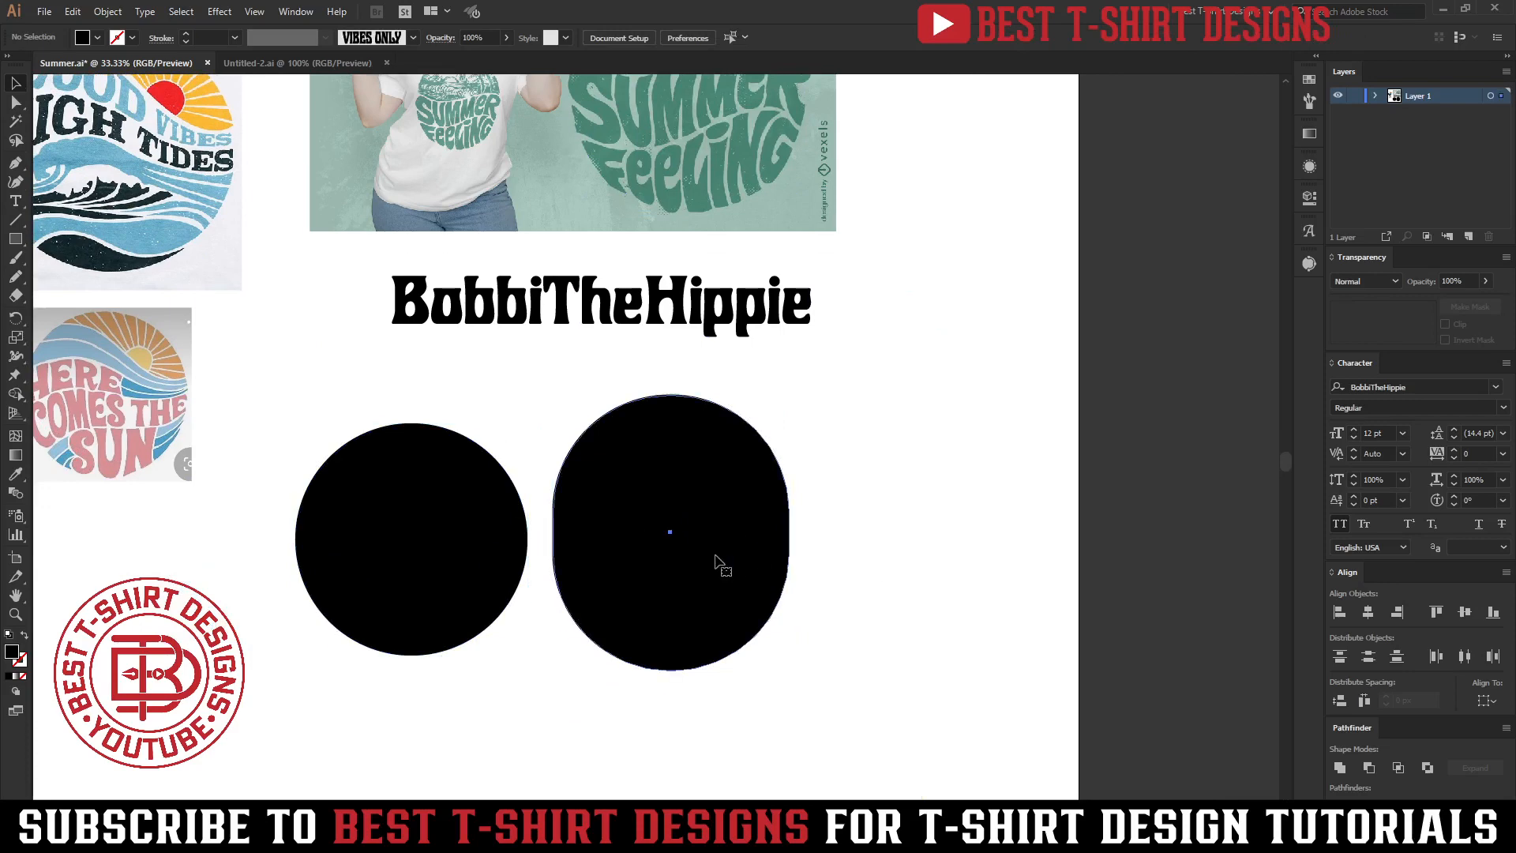
click(719, 564)
click(917, 462)
scroll(917, 466, down, 2)
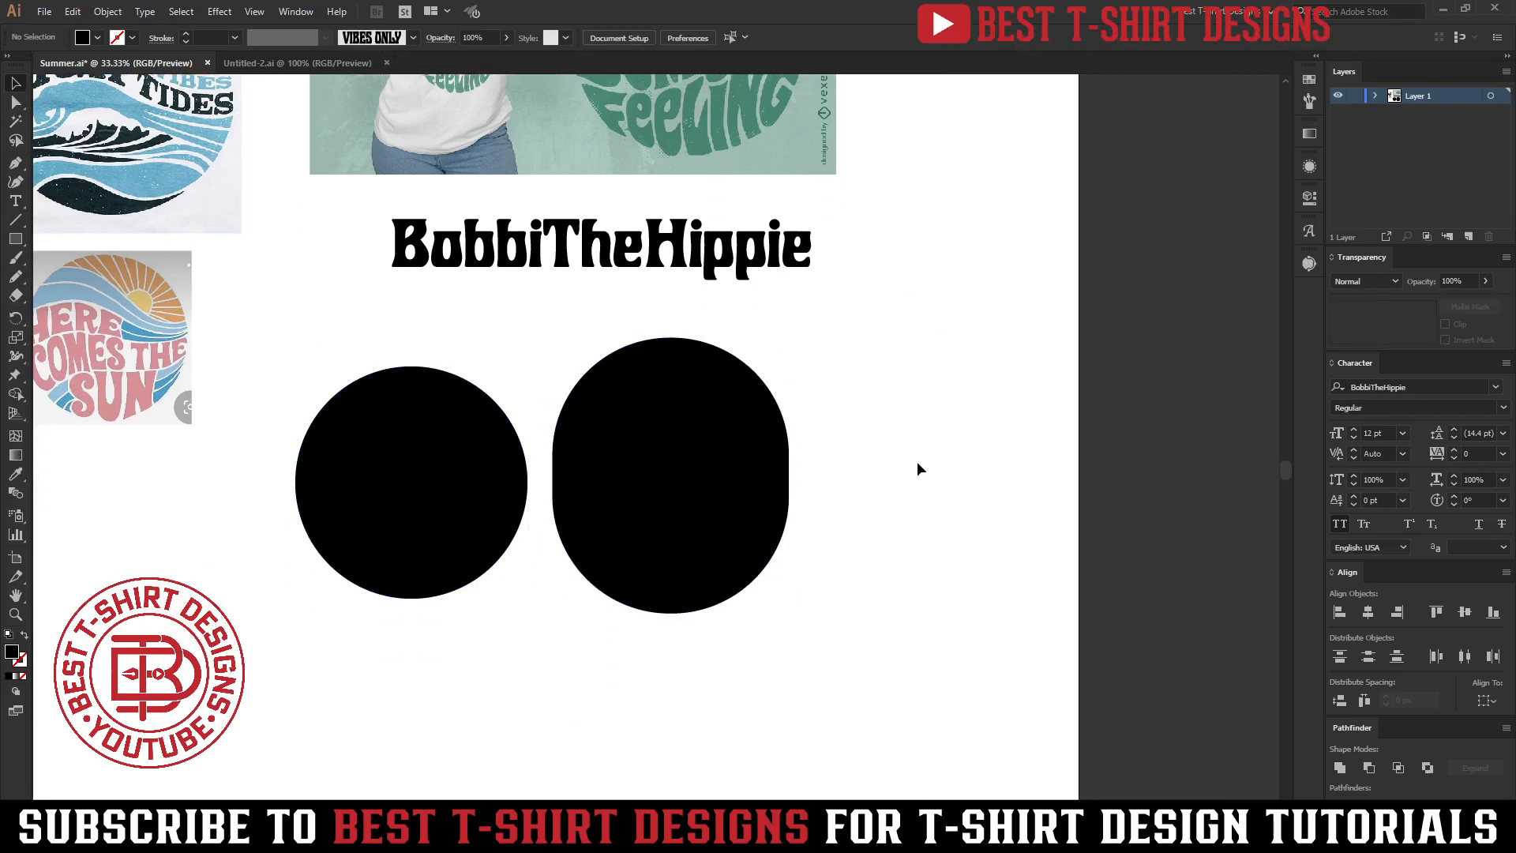
scroll(917, 463, down, 1)
scroll(917, 463, up, 6)
scroll(908, 461, down, 4)
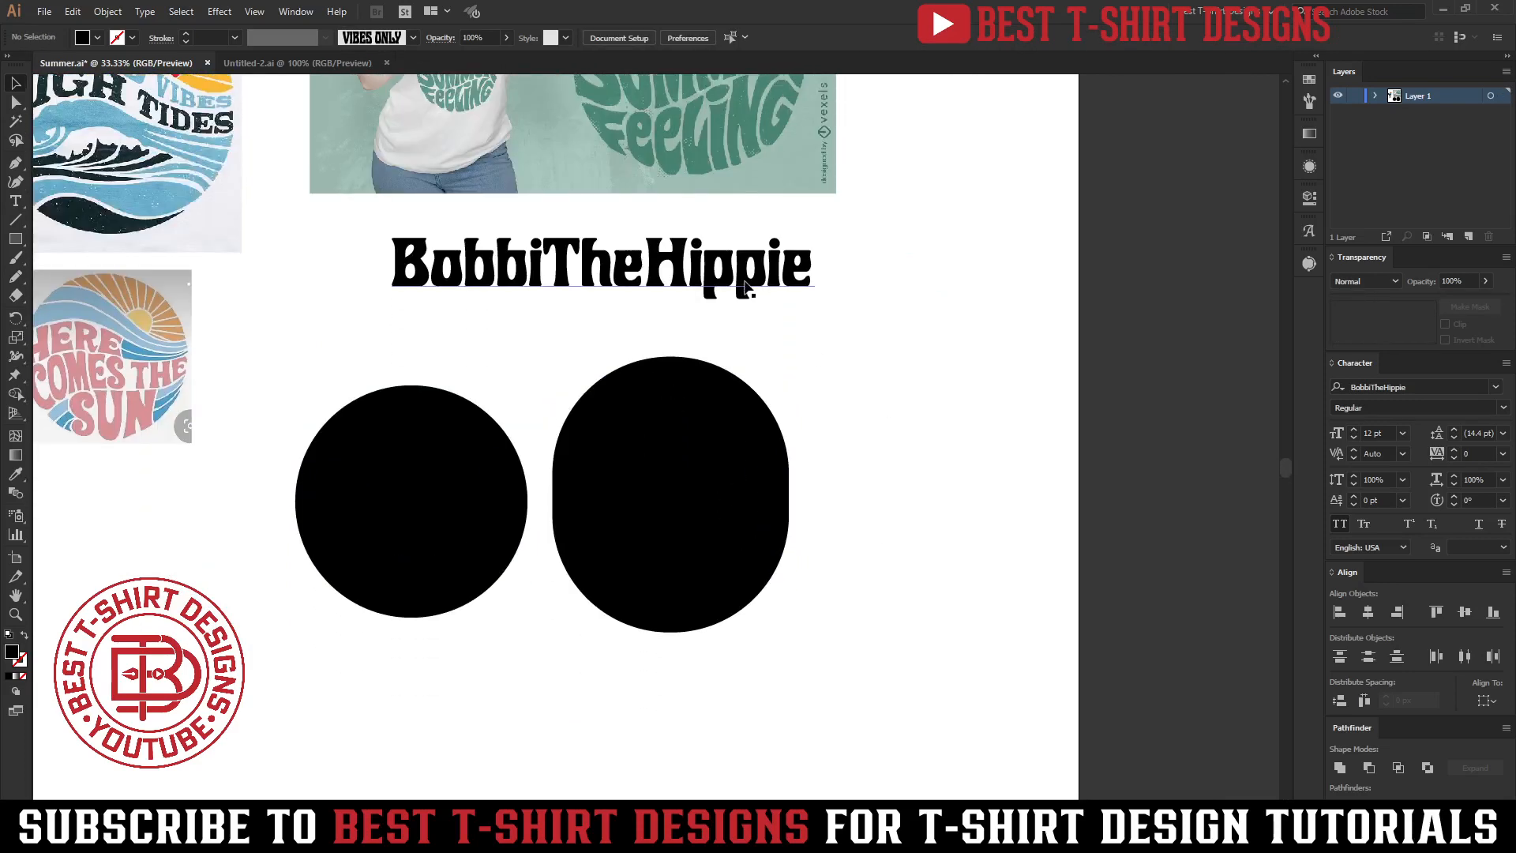
scroll(824, 395, up, 3)
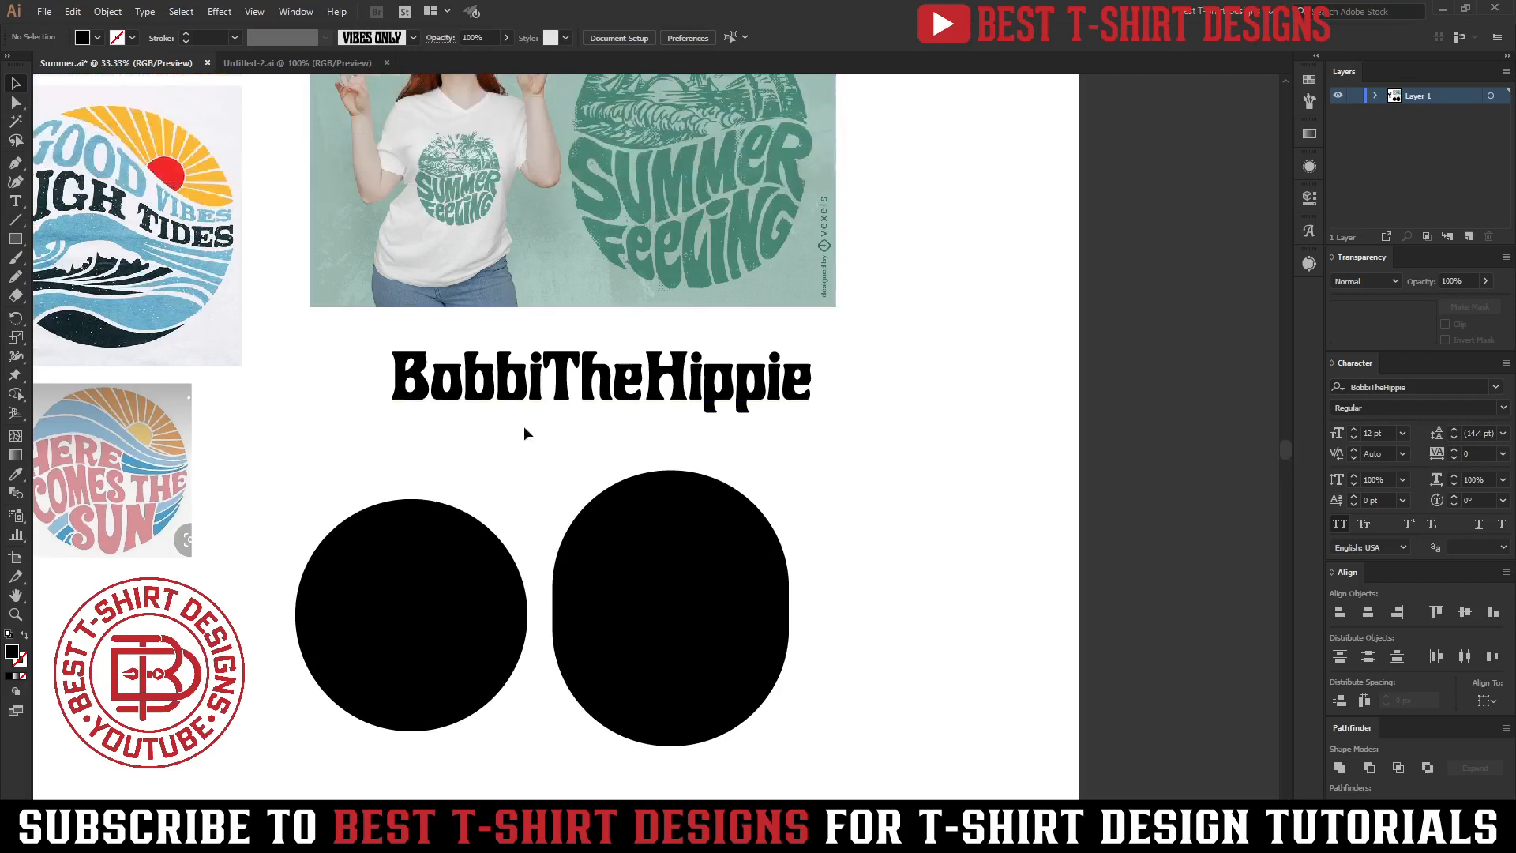
Duplicate the BobbiTheHippie text and place the copy below the two black shapes.
drag(430, 466, 511, 456)
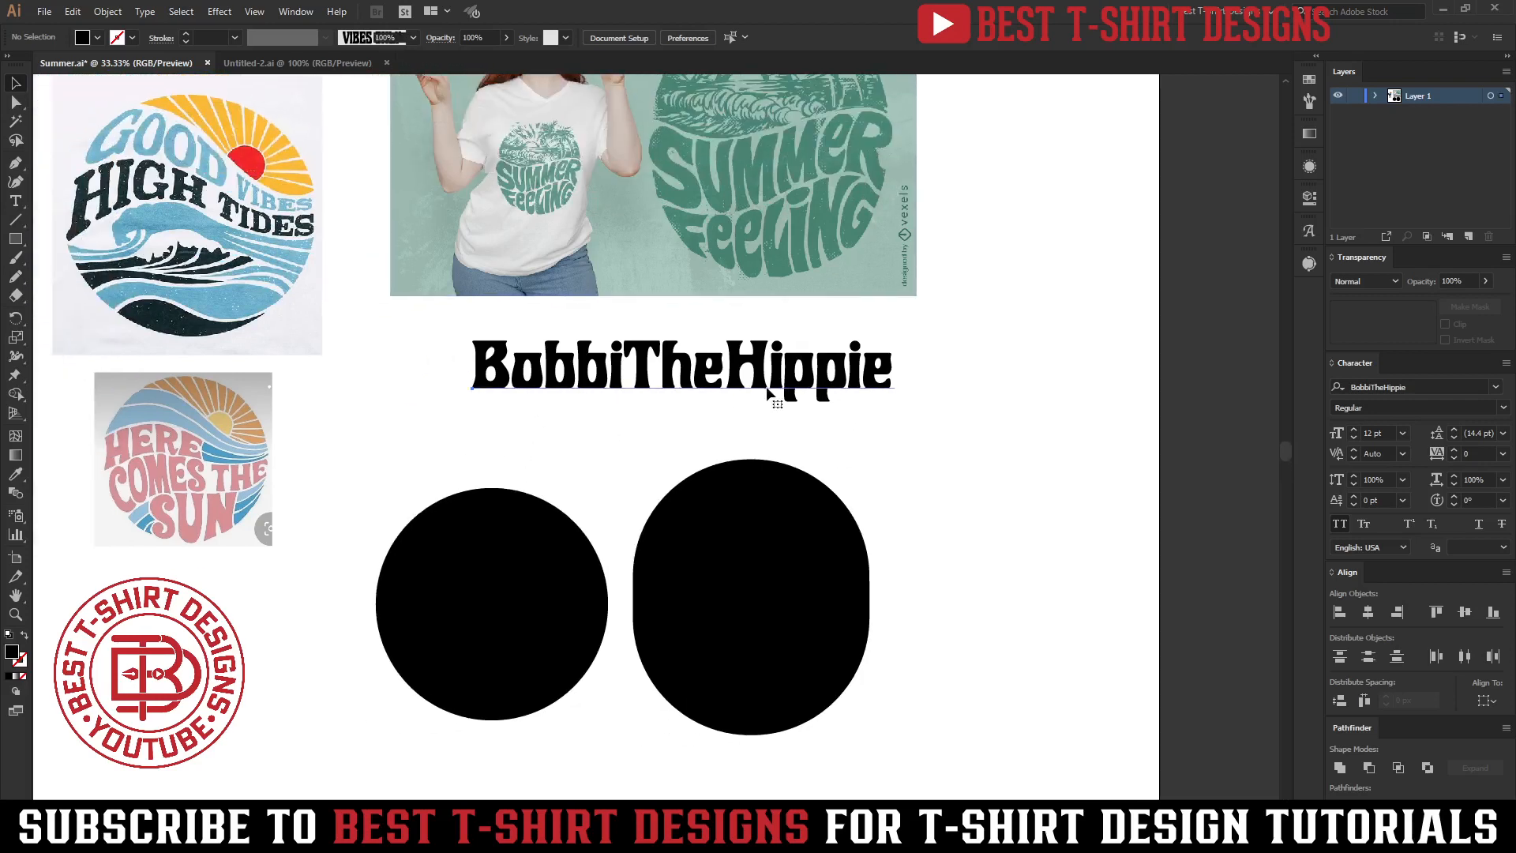
click(766, 386)
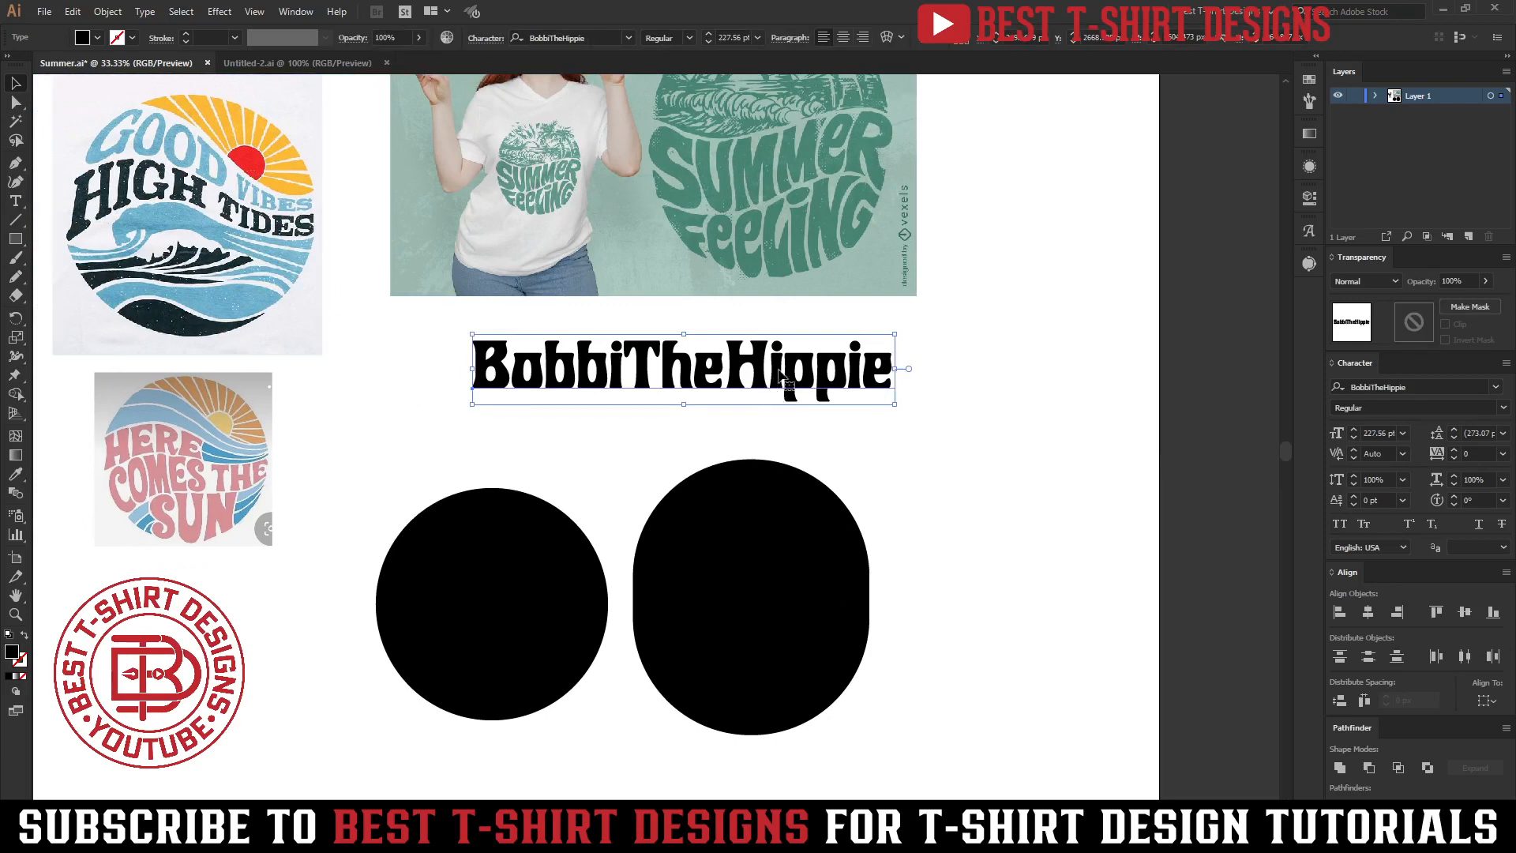
scroll(828, 384, down, 1)
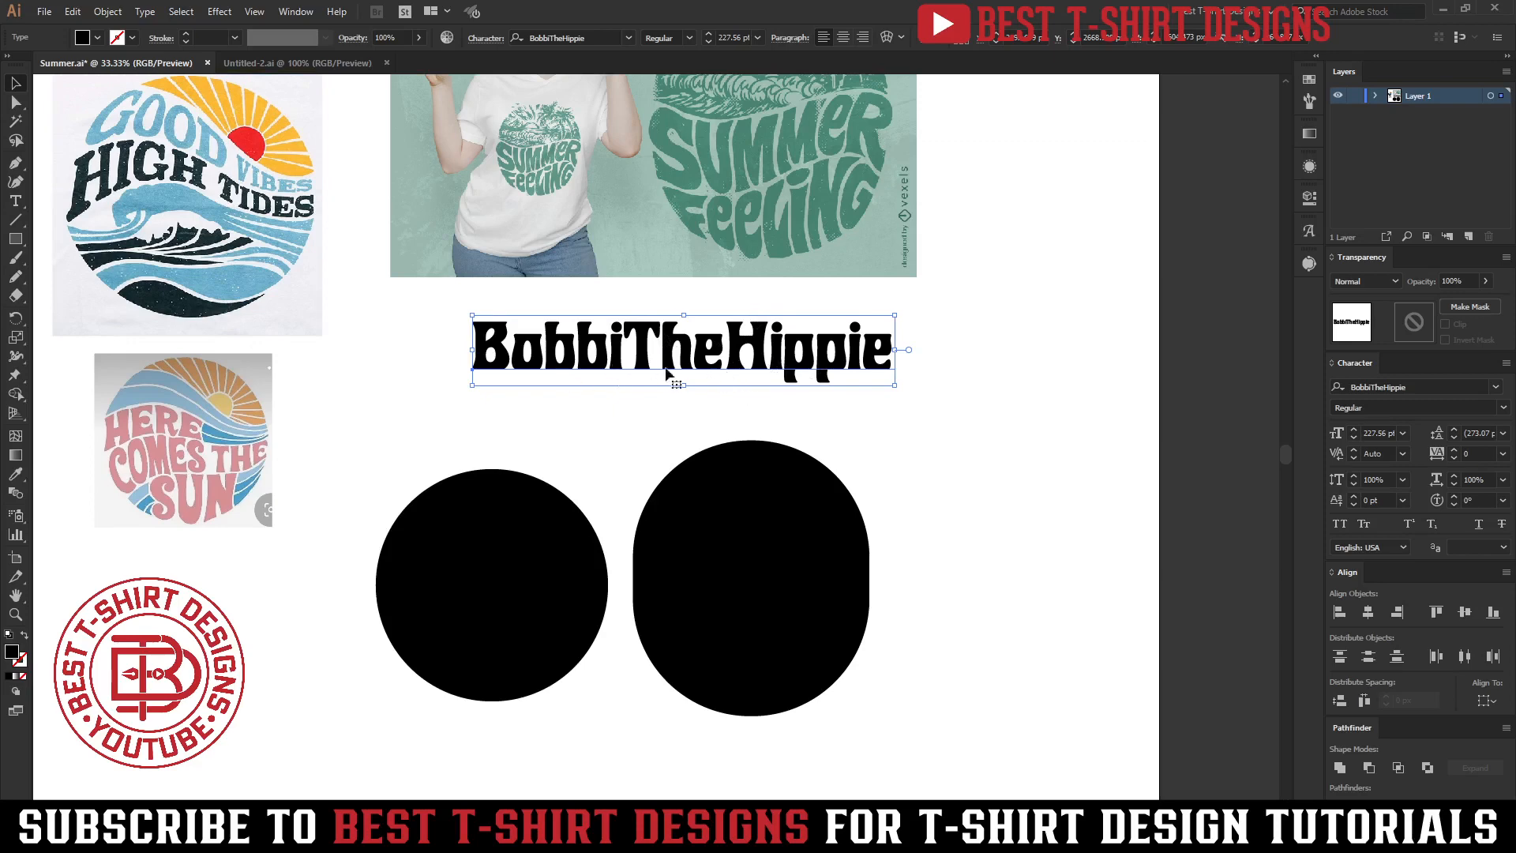
scroll(777, 324, down, 5)
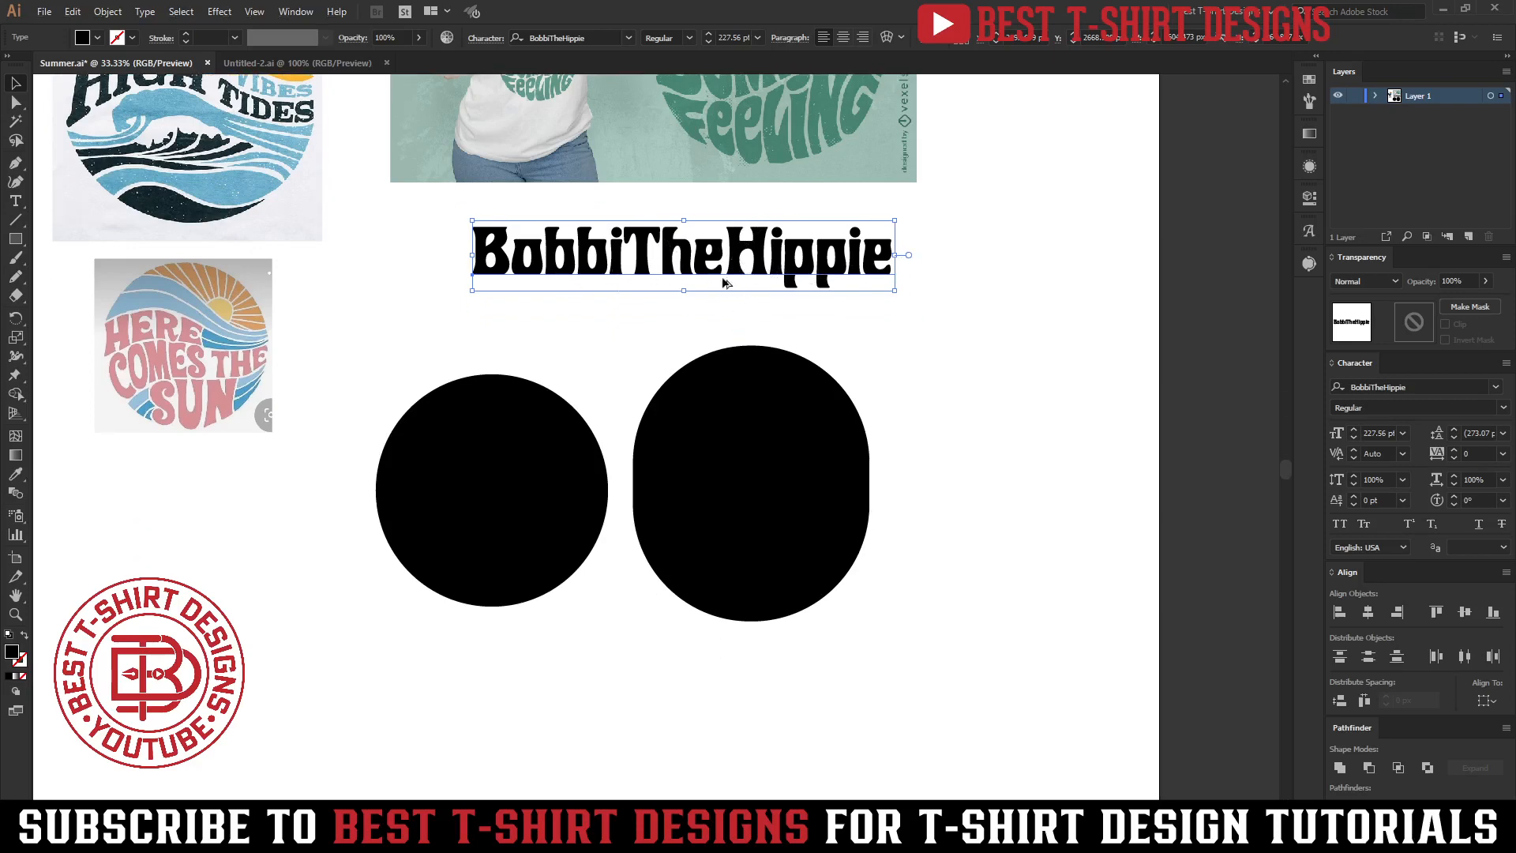
drag(733, 259, 658, 689)
Replace the copied text with 'Summer' and 'Feeling' on two separate lines.
double_click(658, 689)
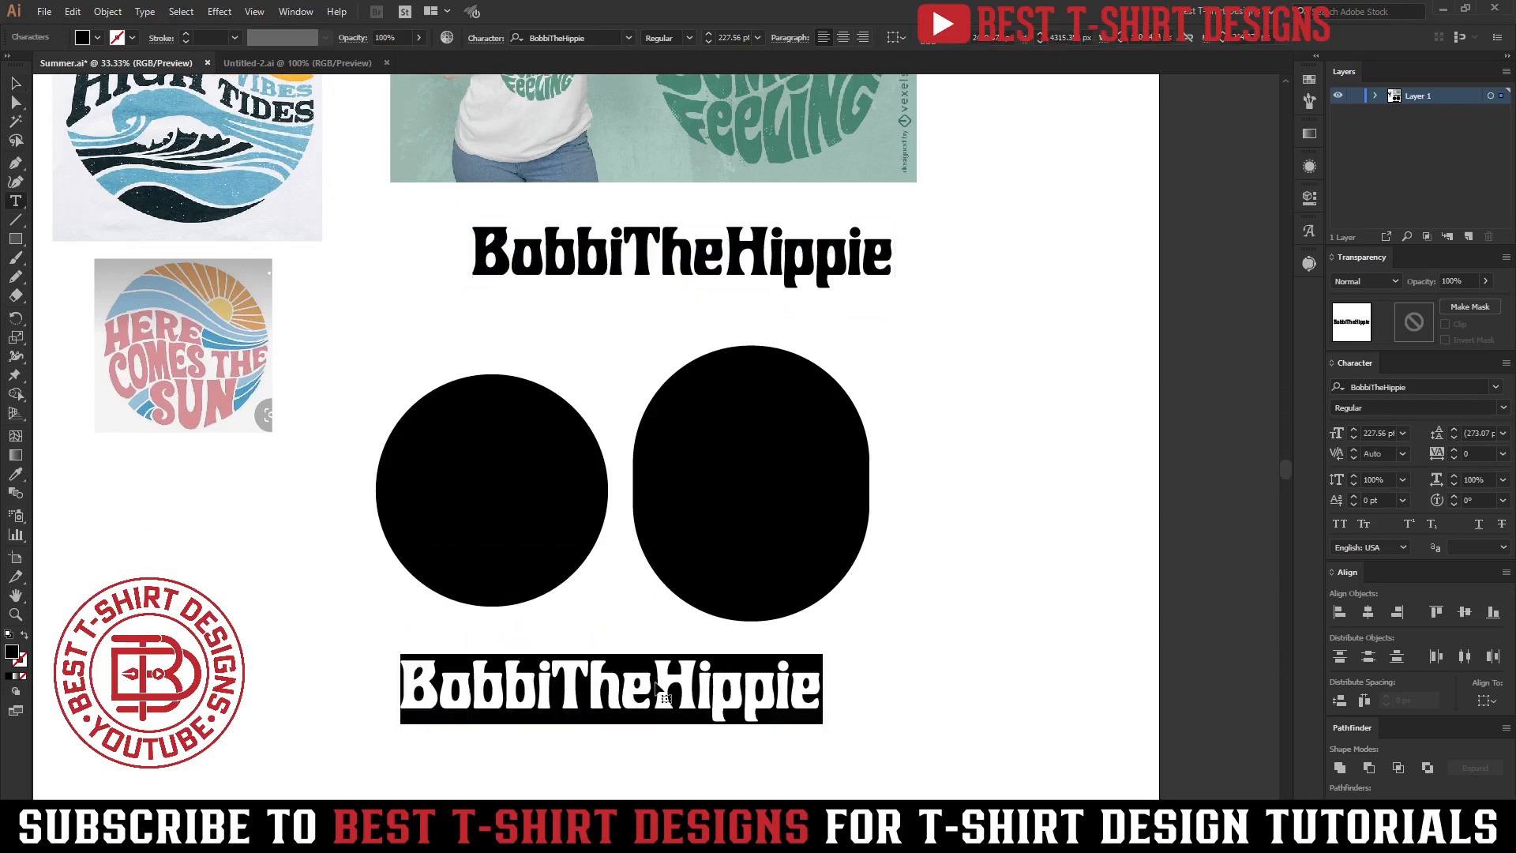
text(Summer)
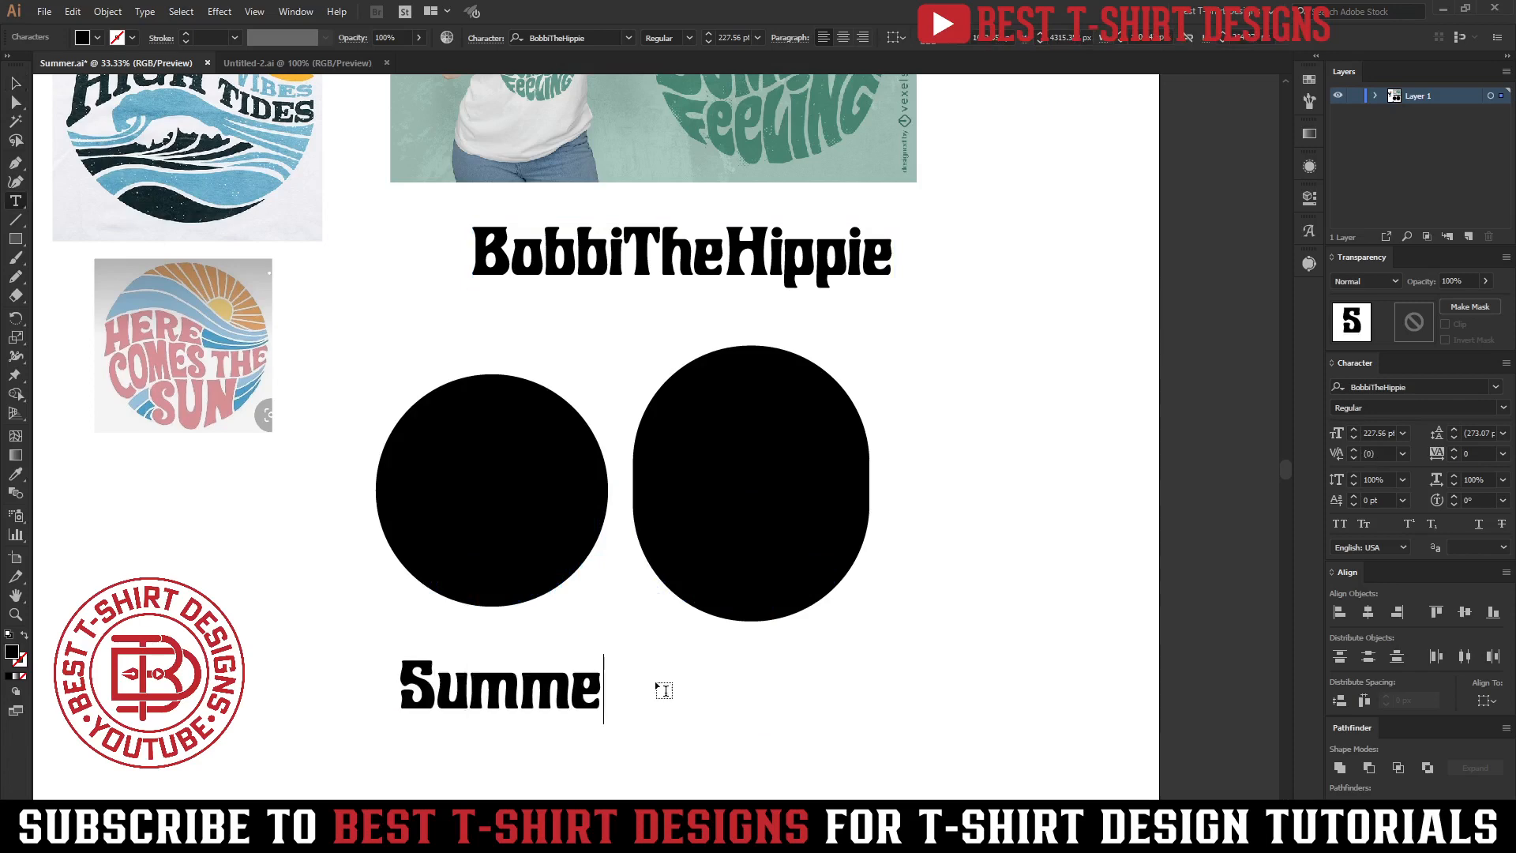
key(Return)
text(Feeling)
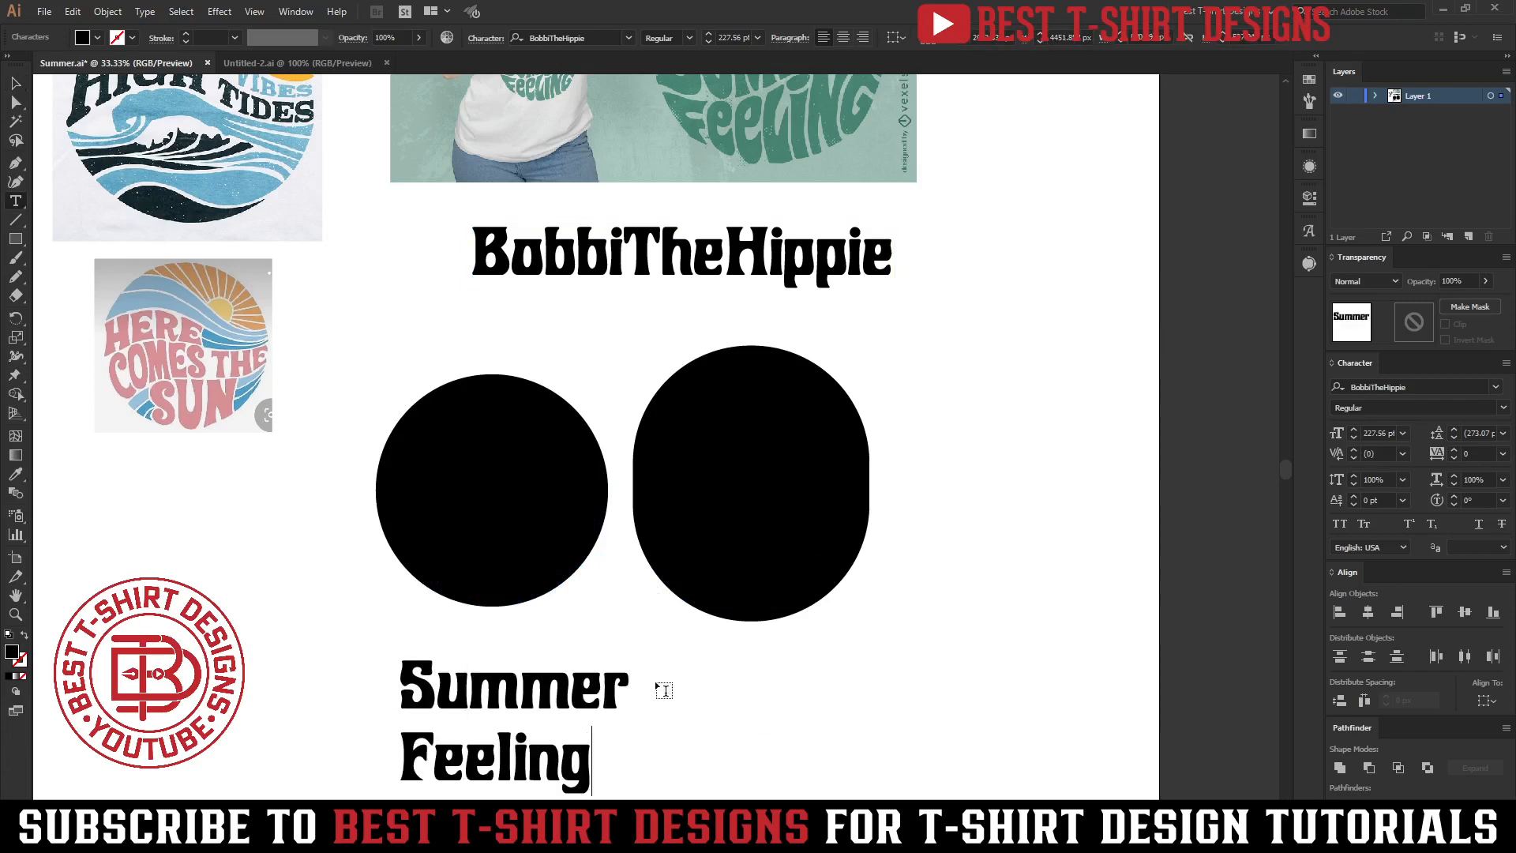
key(Escape)
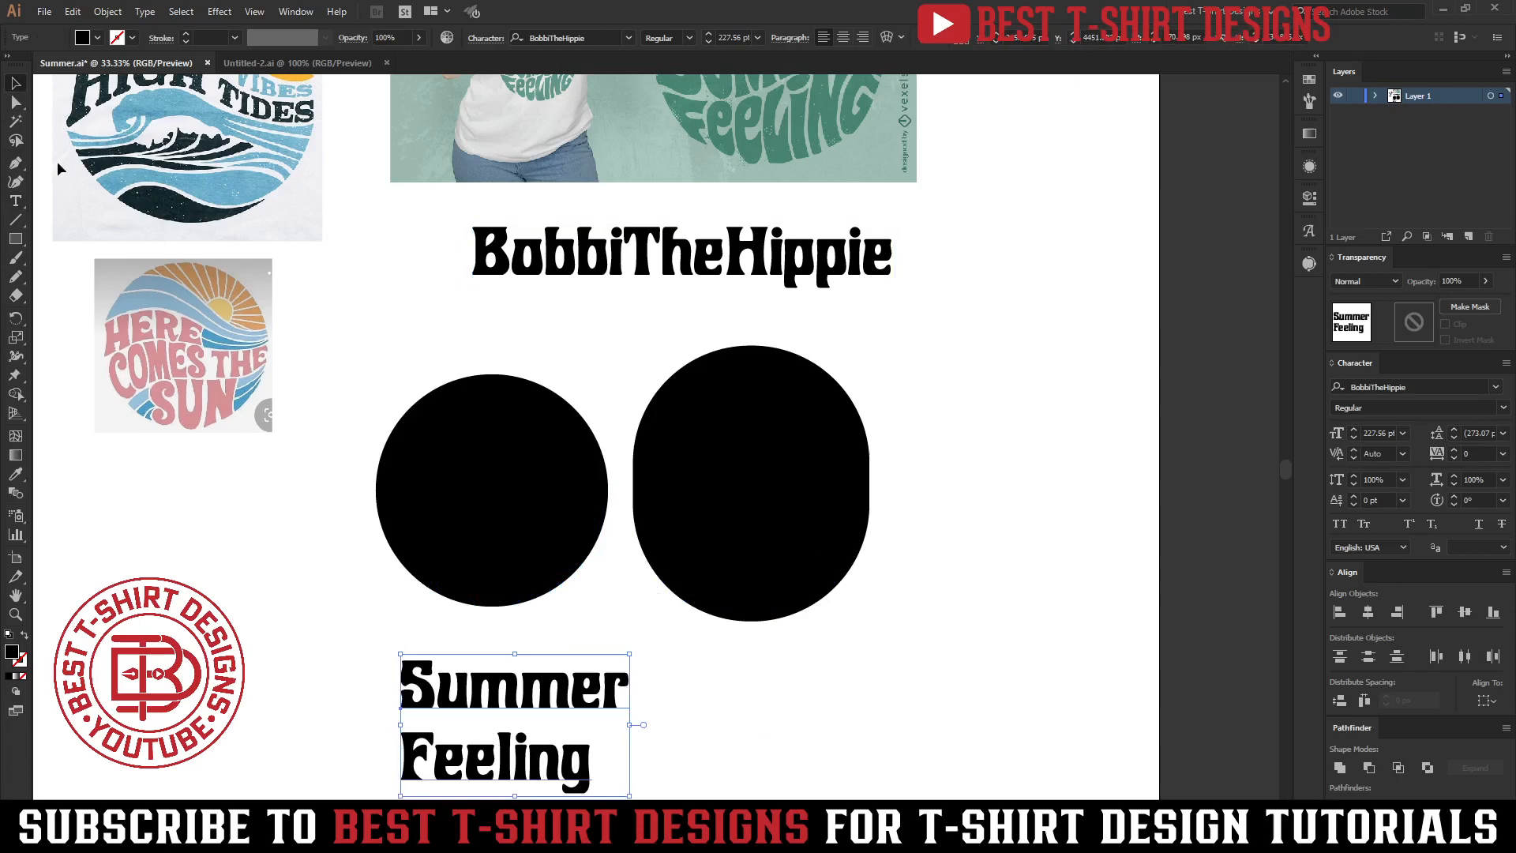
Move the Summer Feeling text block to the right of the two black shapes.
click(45, 11)
mouse_move(95, 350)
click(332, 349)
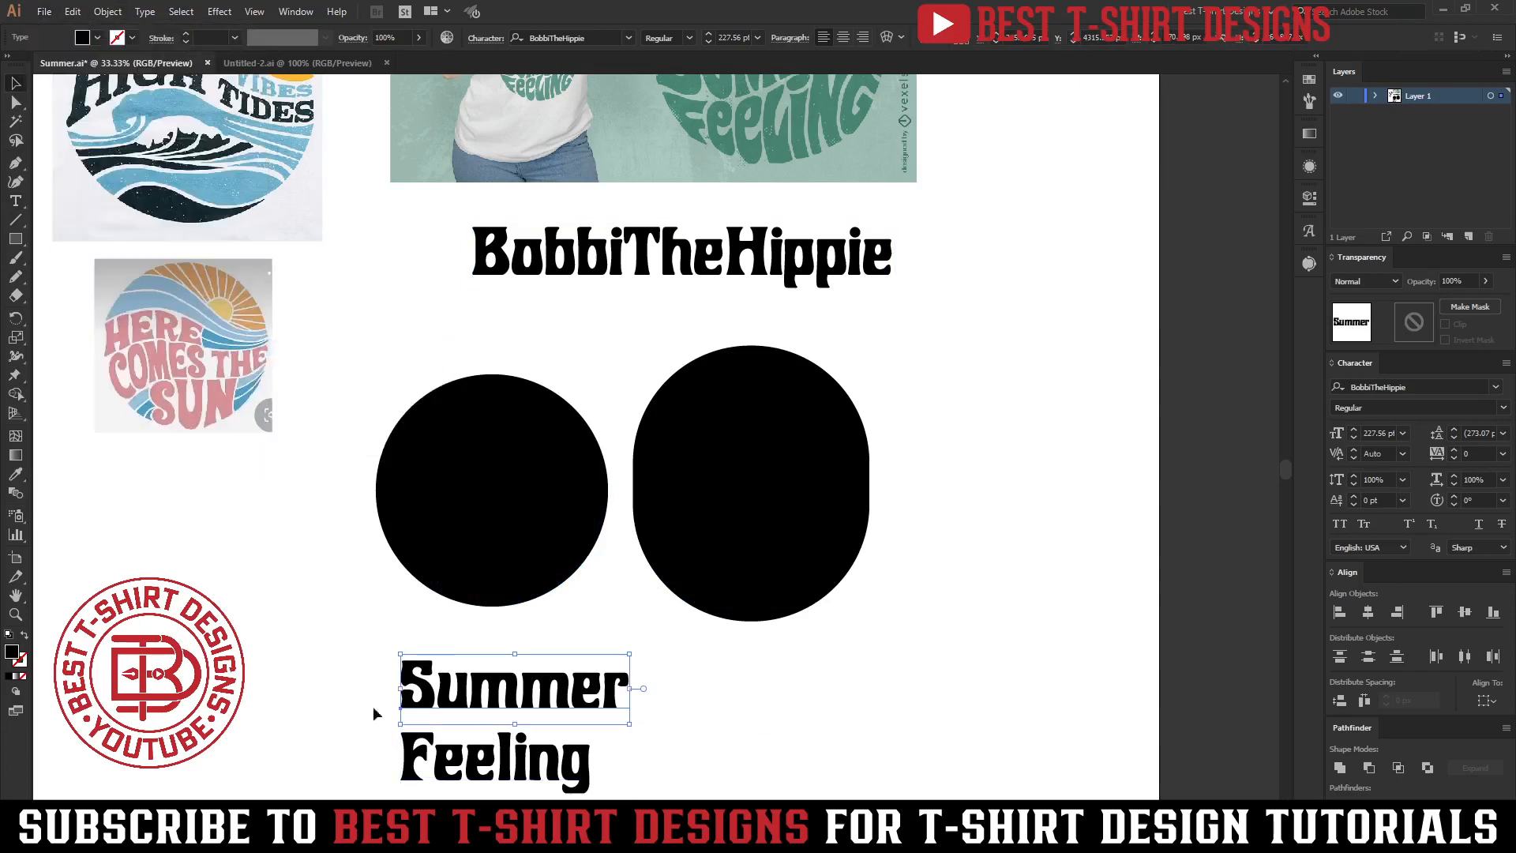
drag(342, 709, 644, 796)
drag(481, 767, 1067, 462)
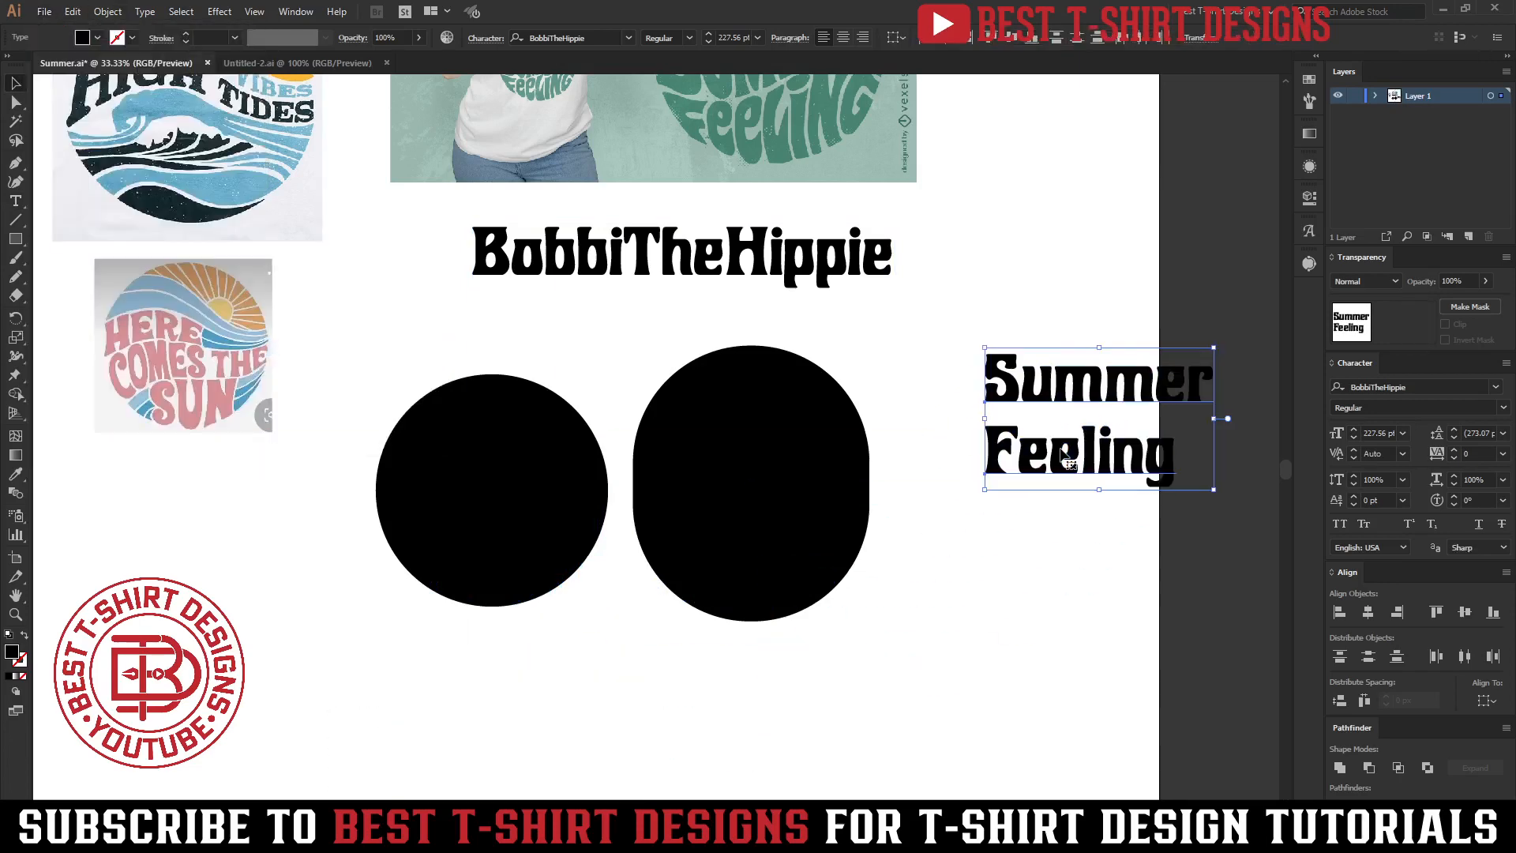
Zoom in on the Summer Feeling reference design to study how its lettering curves.
scroll(873, 541, up, 1)
scroll(433, 603, up, 1)
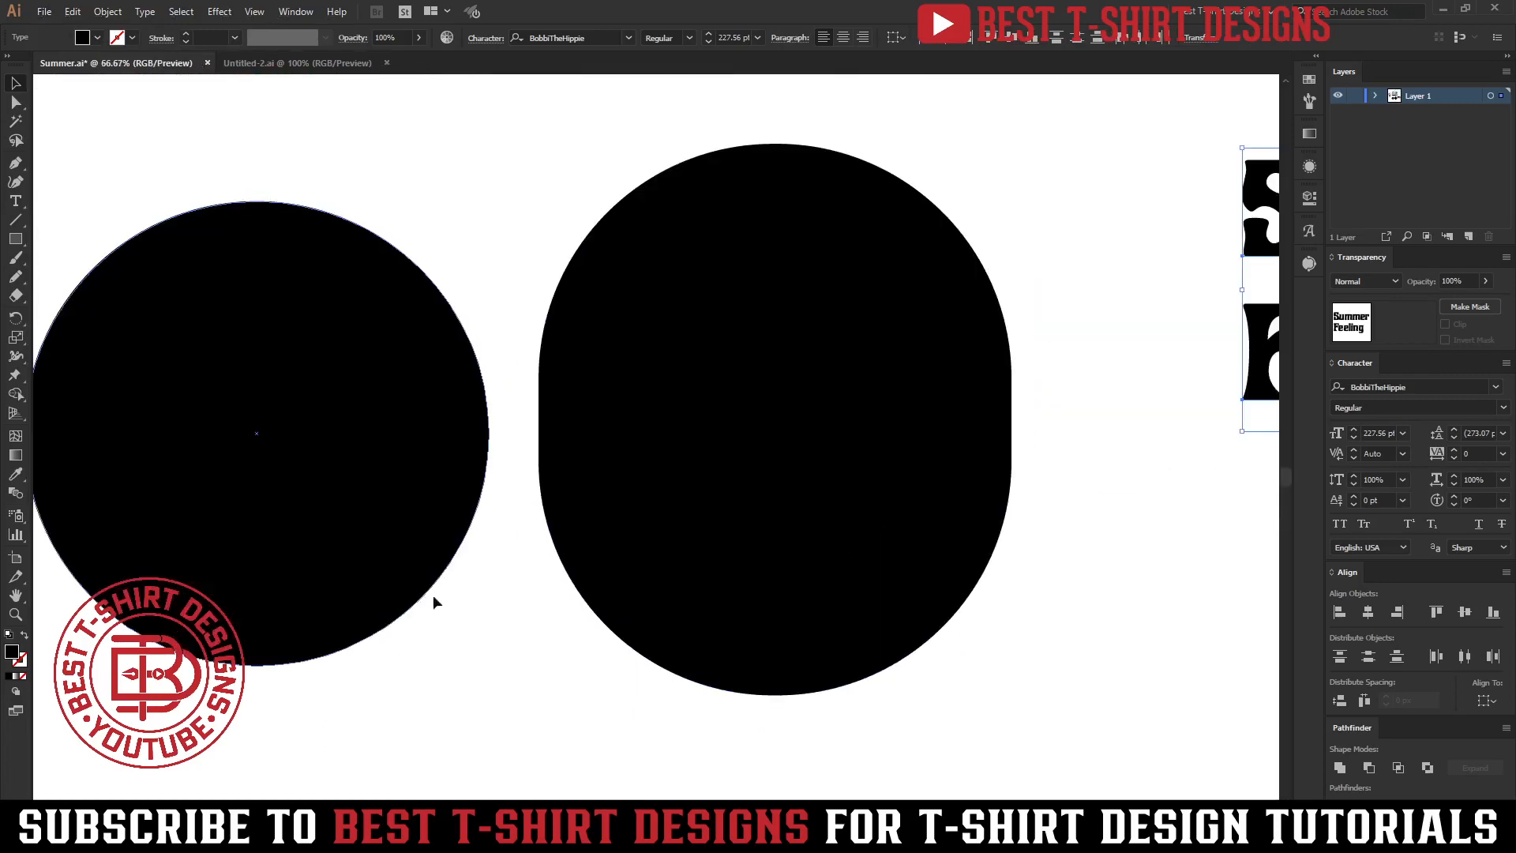
scroll(432, 603, left, 5)
scroll(406, 609, down, 3)
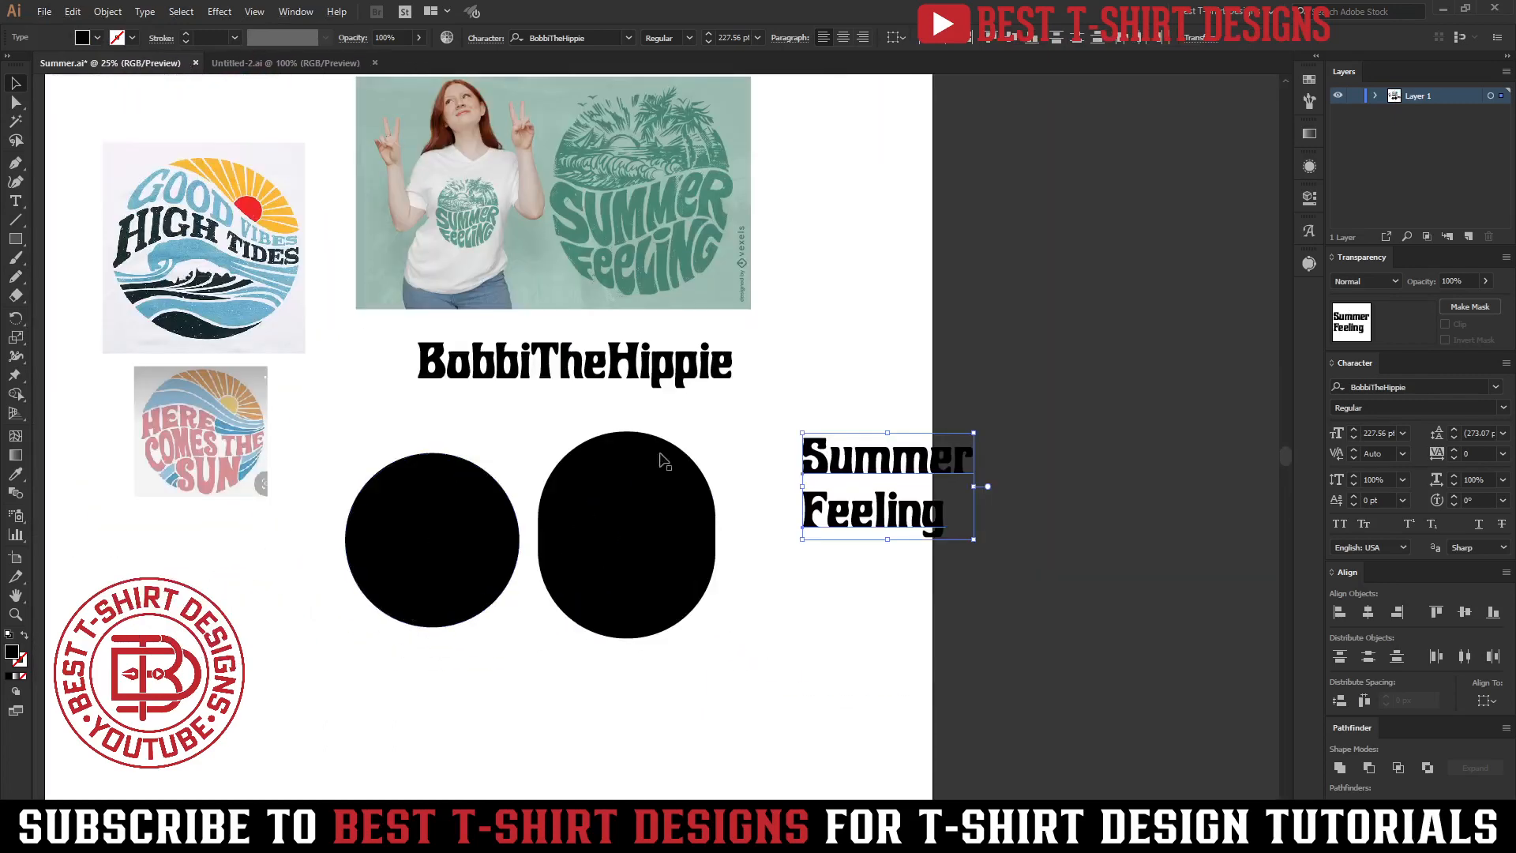
scroll(717, 400, up, 1)
scroll(676, 179, up, 3)
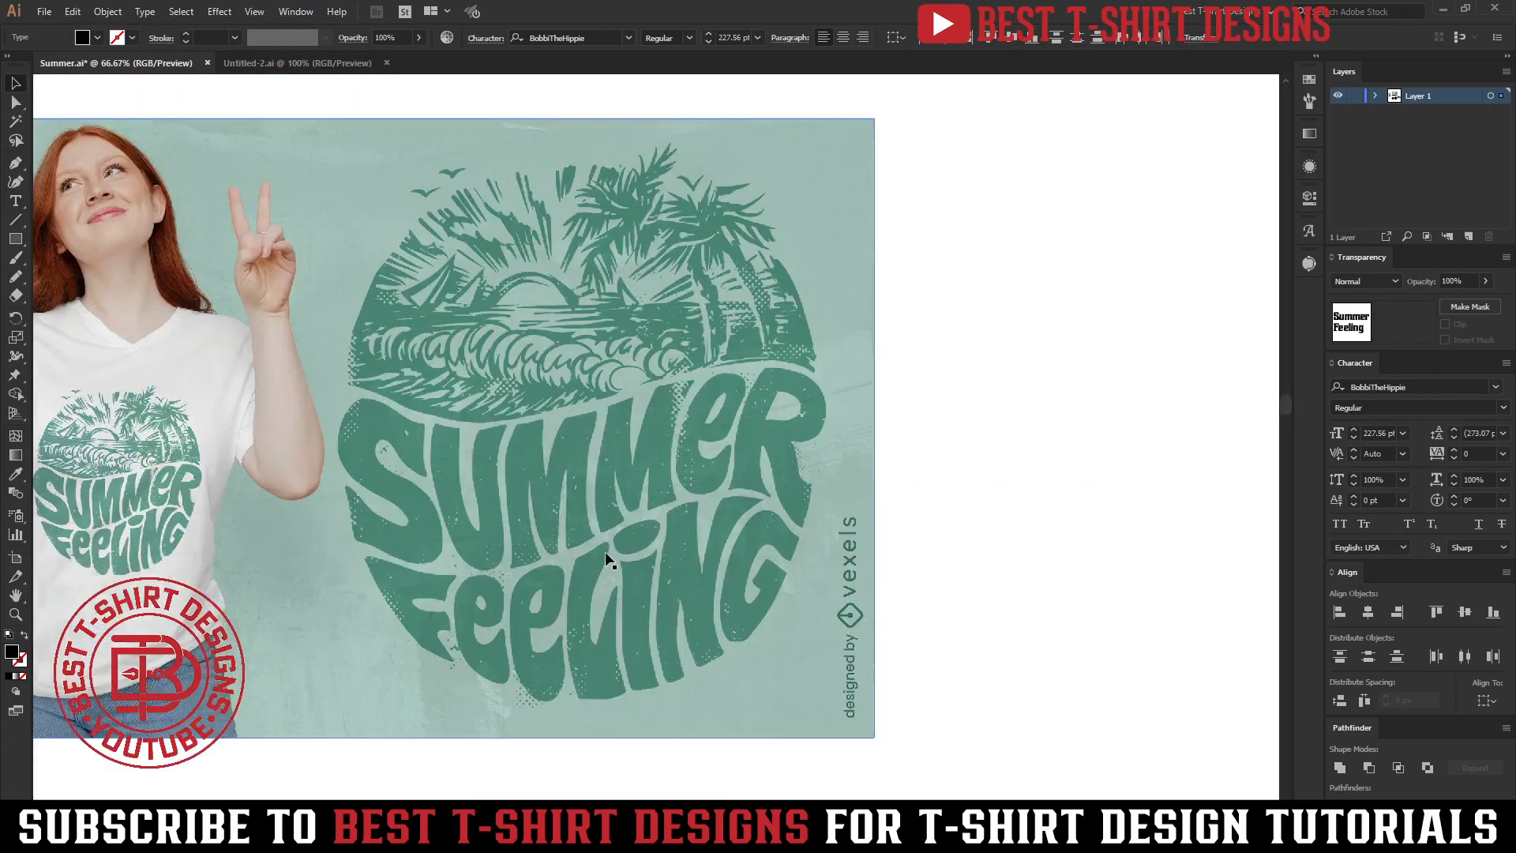
scroll(606, 554, up, 1)
scroll(1009, 517, down, 3)
Capture the reference lettering with a screenshot tool and sketch its curved text bands over it.
key(Print)
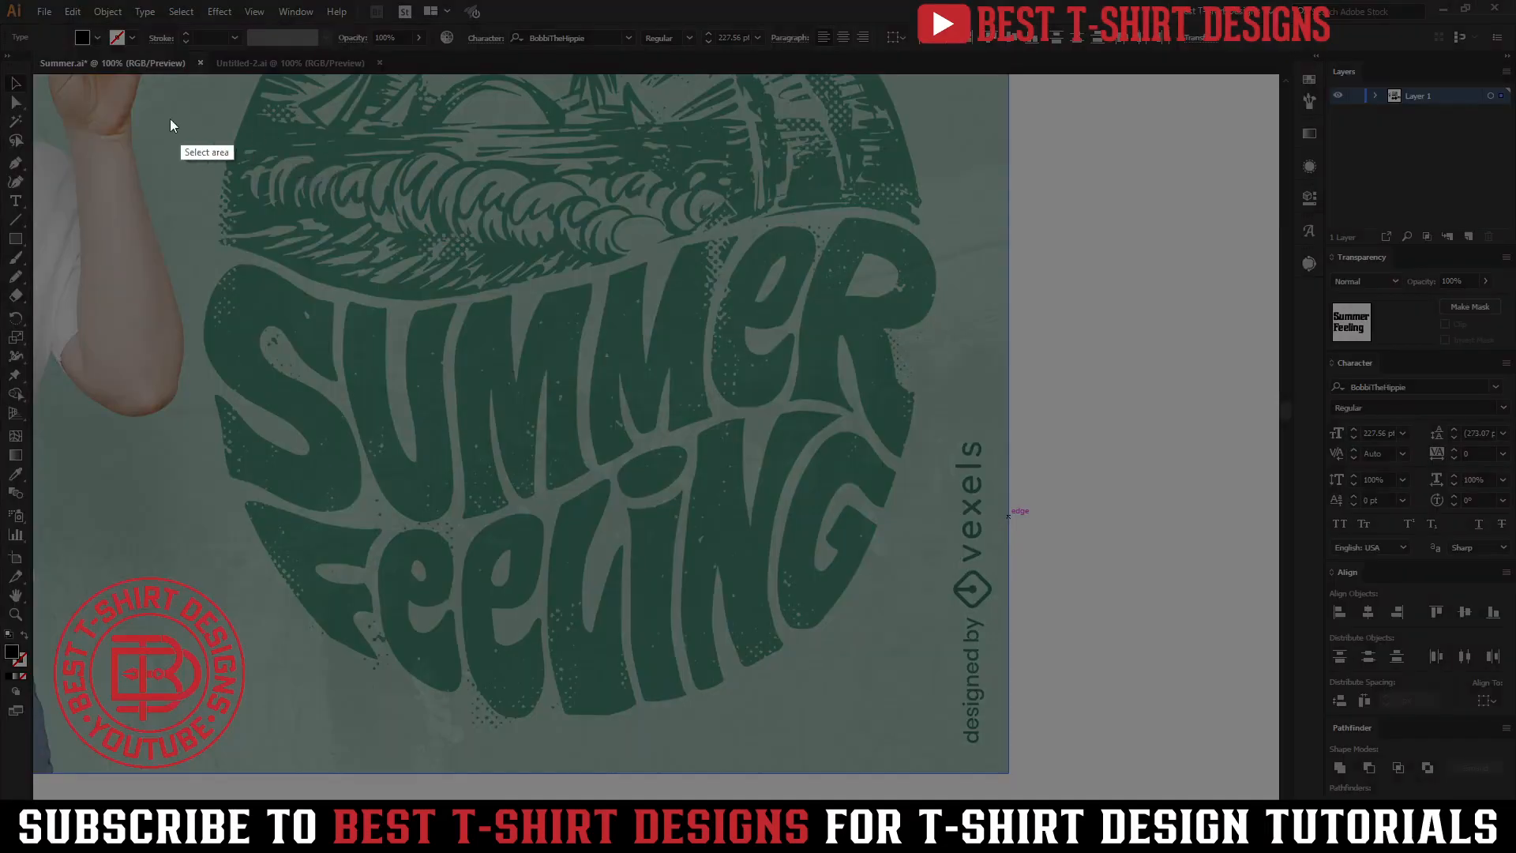
drag(123, 111, 994, 731)
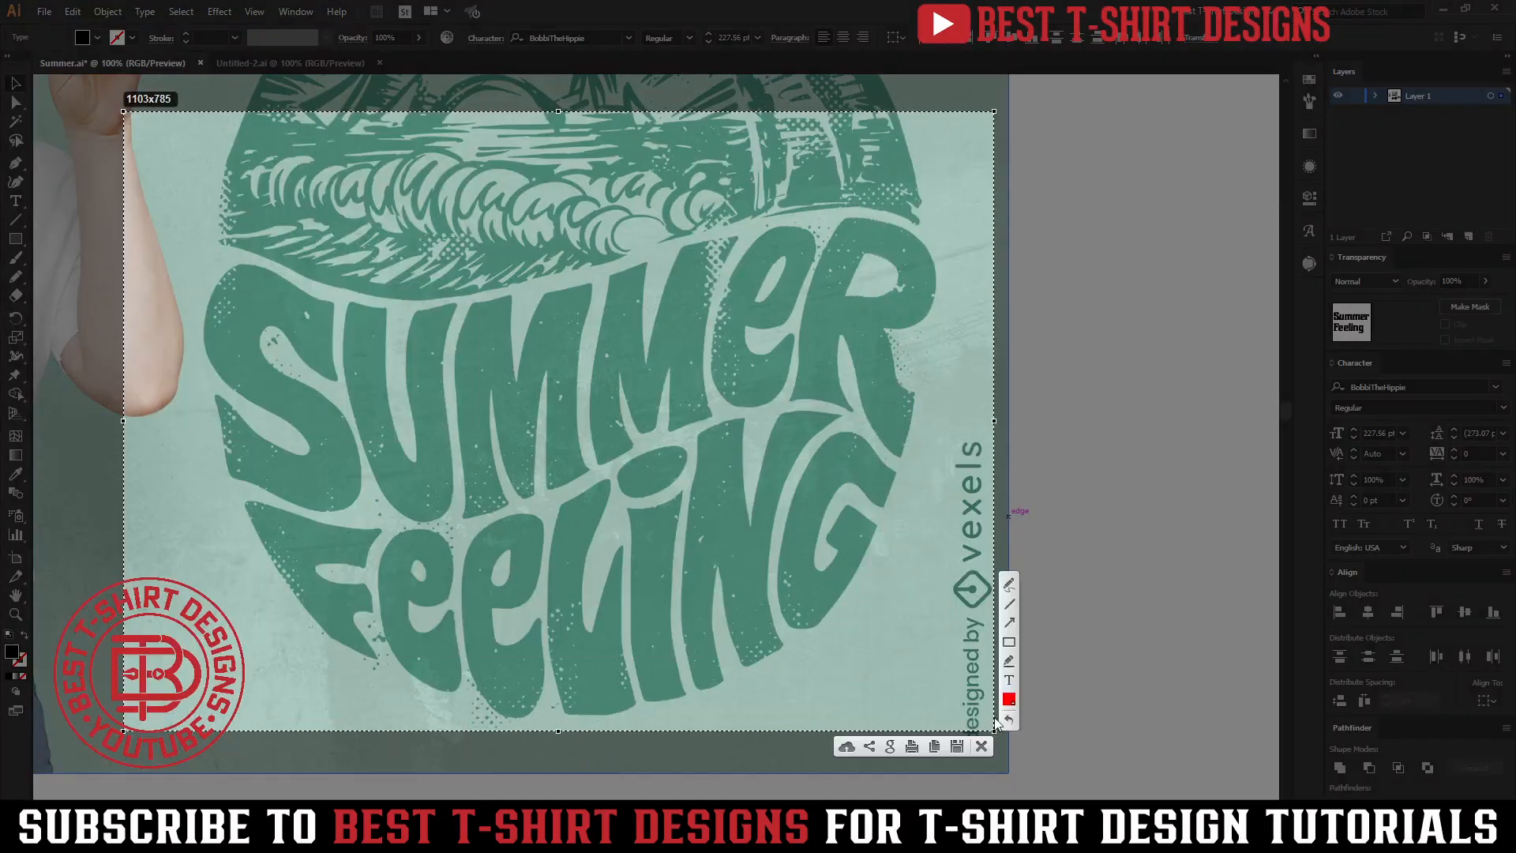
mouse_move(204, 239)
mouse_down()
mouse_move(362, 298)
mouse_move(513, 295)
mouse_move(644, 245)
mouse_up()
drag(927, 219, 952, 249)
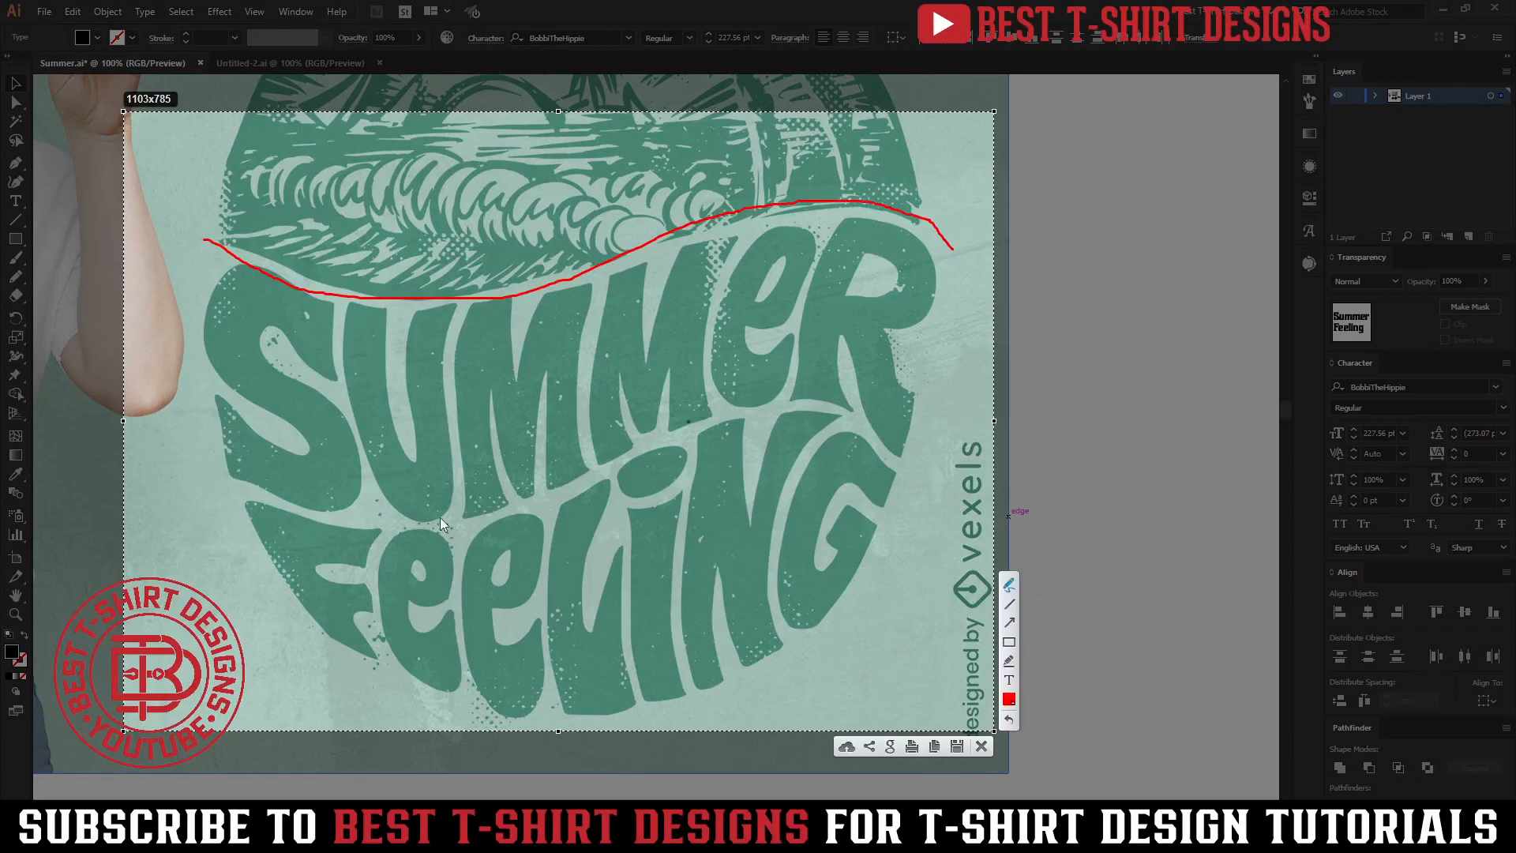
drag(198, 473, 411, 533)
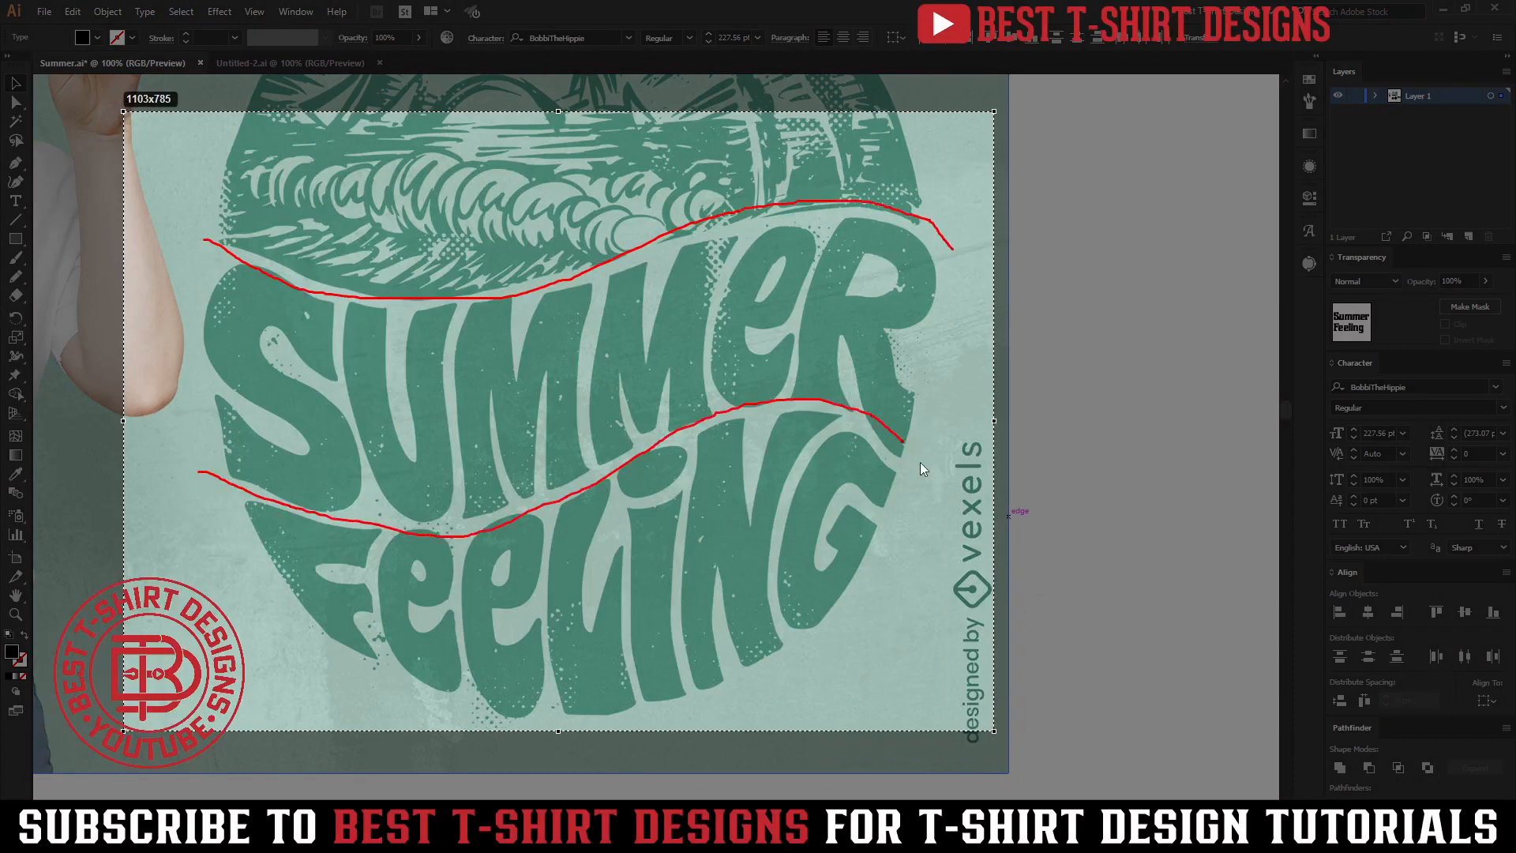
drag(921, 468, 953, 504)
mouse_move(287, 589)
mouse_down()
mouse_move(646, 717)
mouse_move(913, 496)
mouse_move(904, 150)
mouse_move(872, 111)
mouse_up()
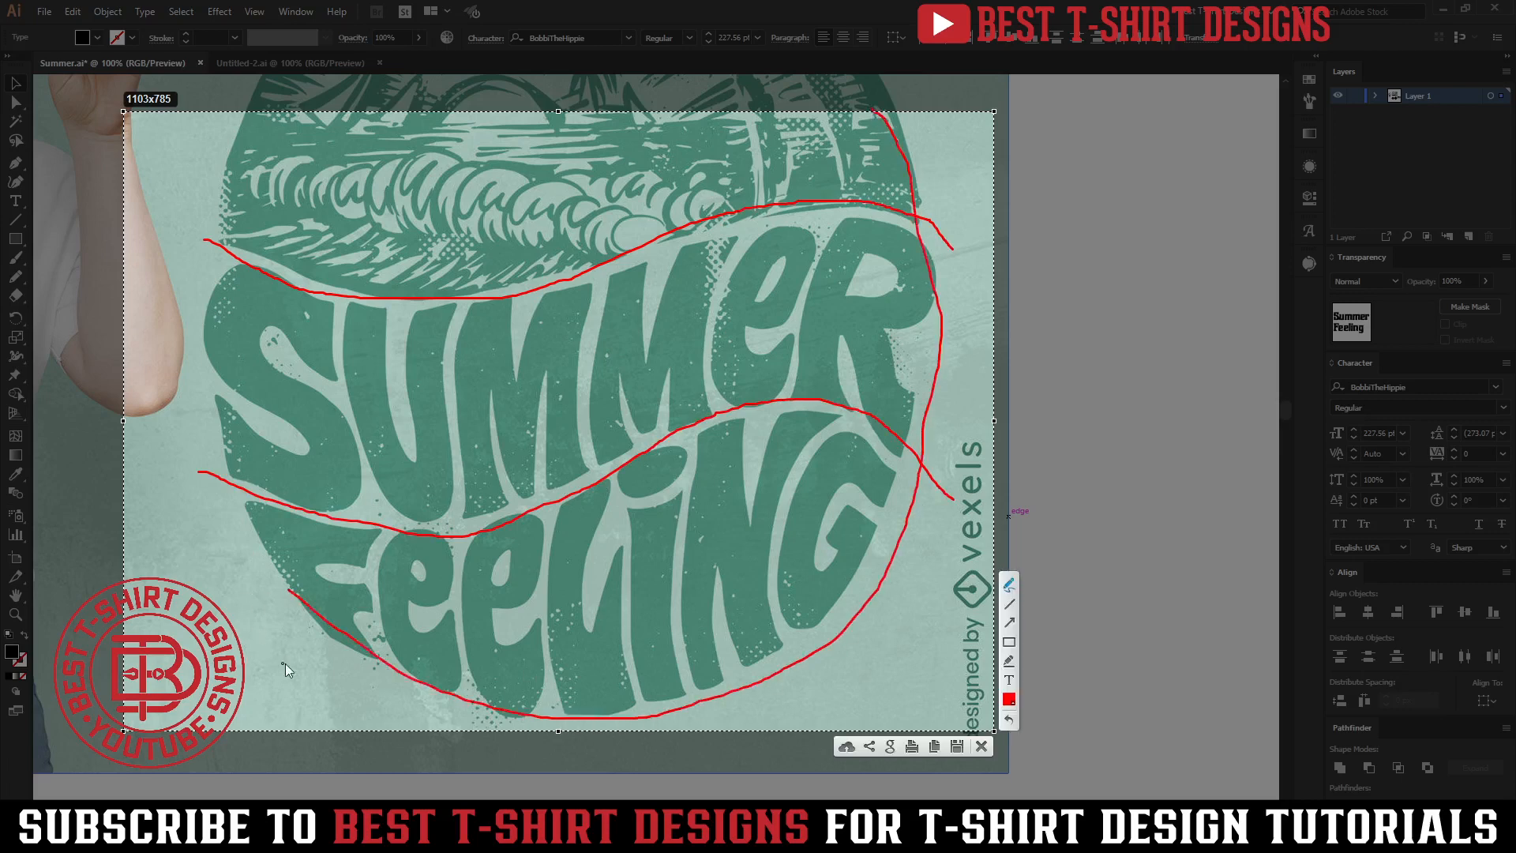
mouse_move(314, 606)
mouse_down()
mouse_move(244, 466)
mouse_move(223, 277)
mouse_move(224, 150)
mouse_move(261, 73)
mouse_up()
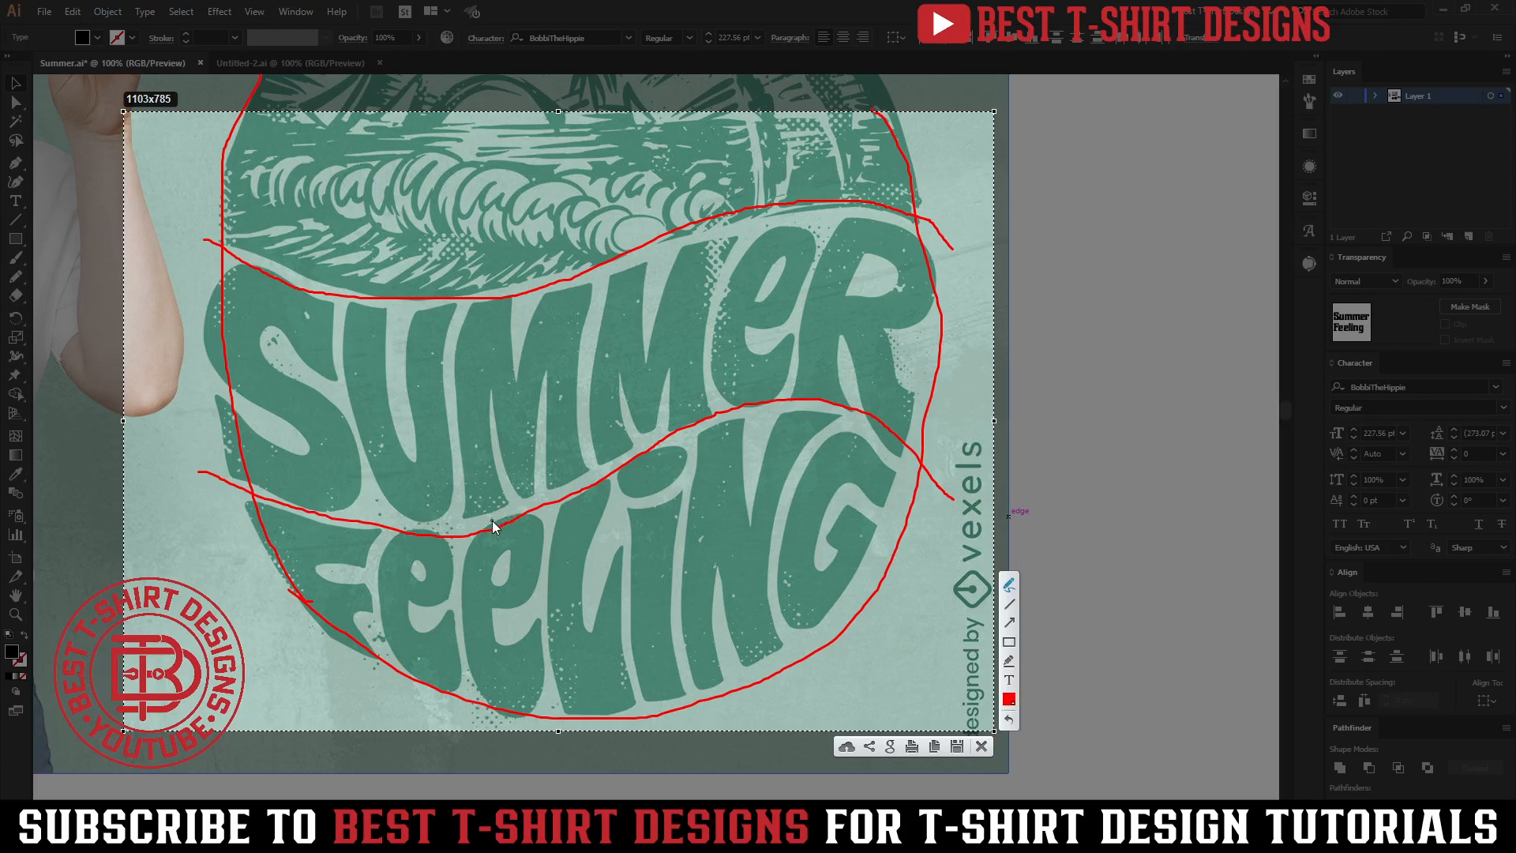
drag(506, 513, 491, 519)
mouse_move(611, 260)
mouse_down()
mouse_move(677, 240)
mouse_move(605, 270)
mouse_move(660, 252)
mouse_move(631, 264)
mouse_up()
click(988, 747)
scroll(552, 310, down, 5)
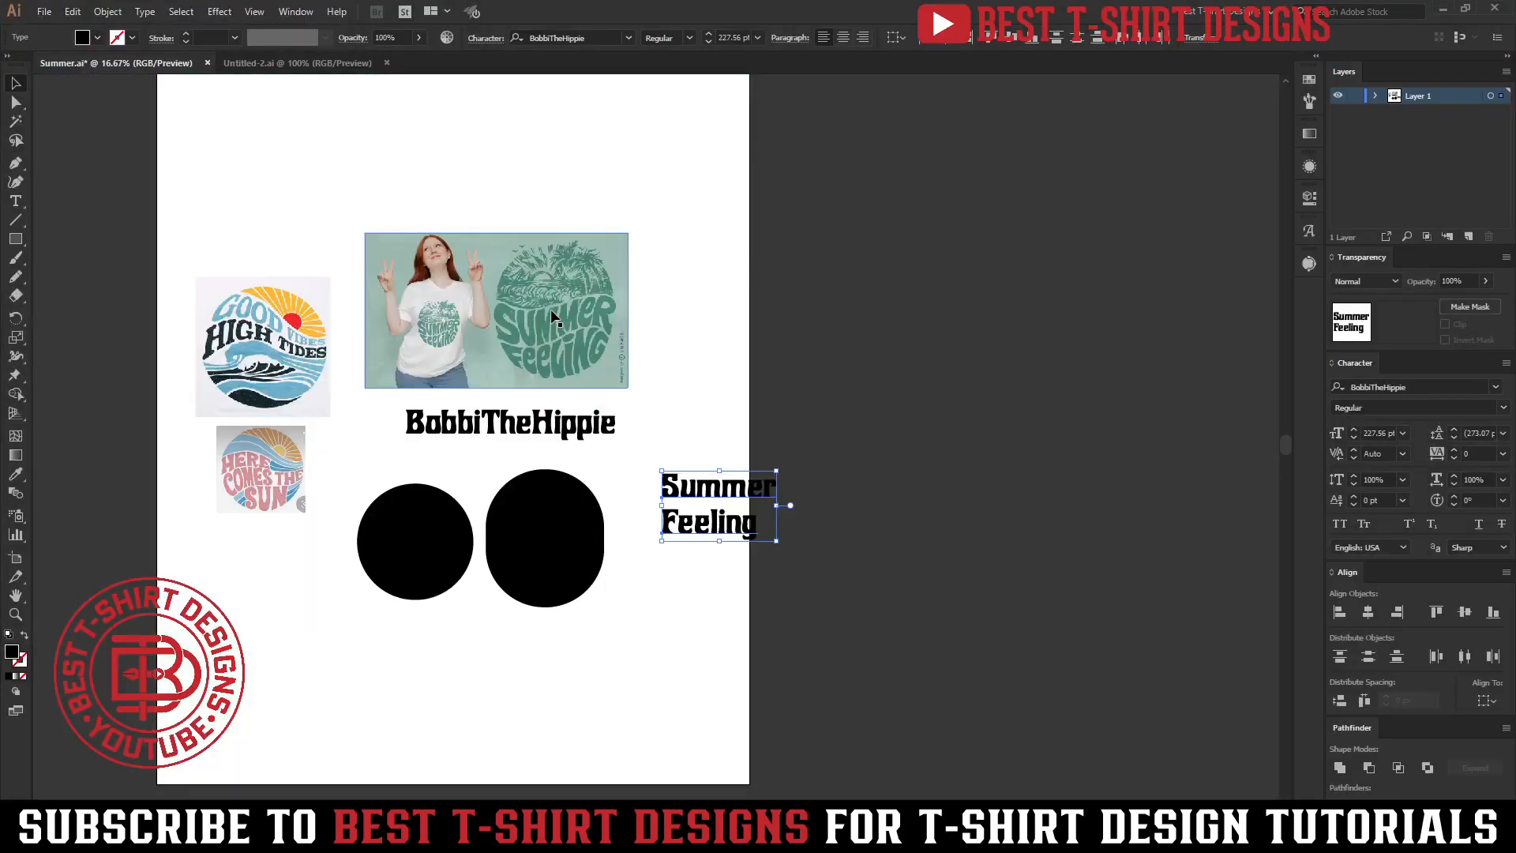
scroll(406, 558, up, 3)
scroll(474, 513, down, 1)
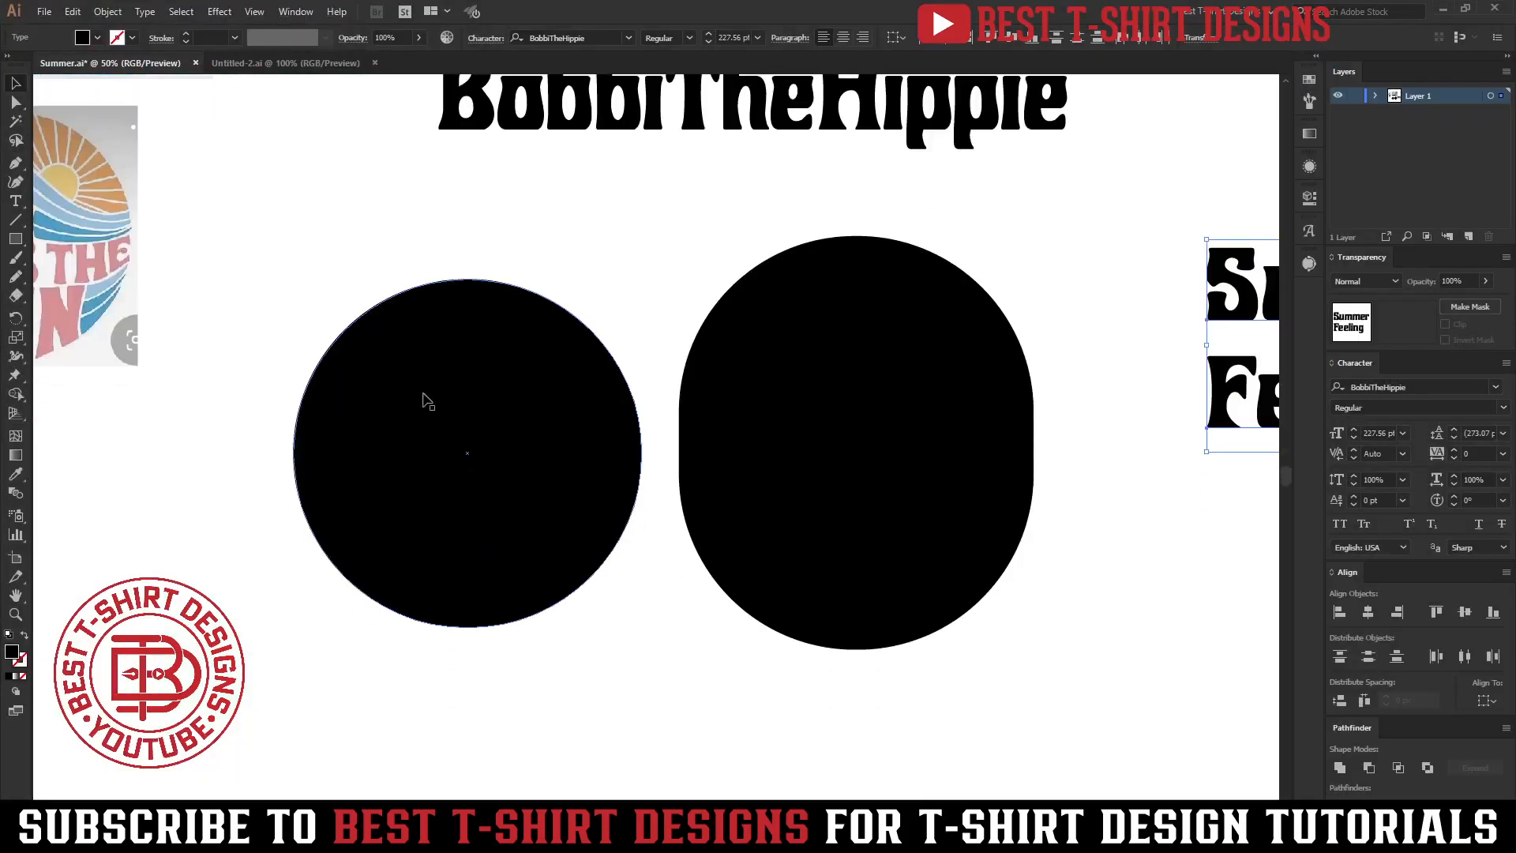
Draw a wavy S-shaped open path with the Pen tool across the upper part of the left circle.
click(282, 226)
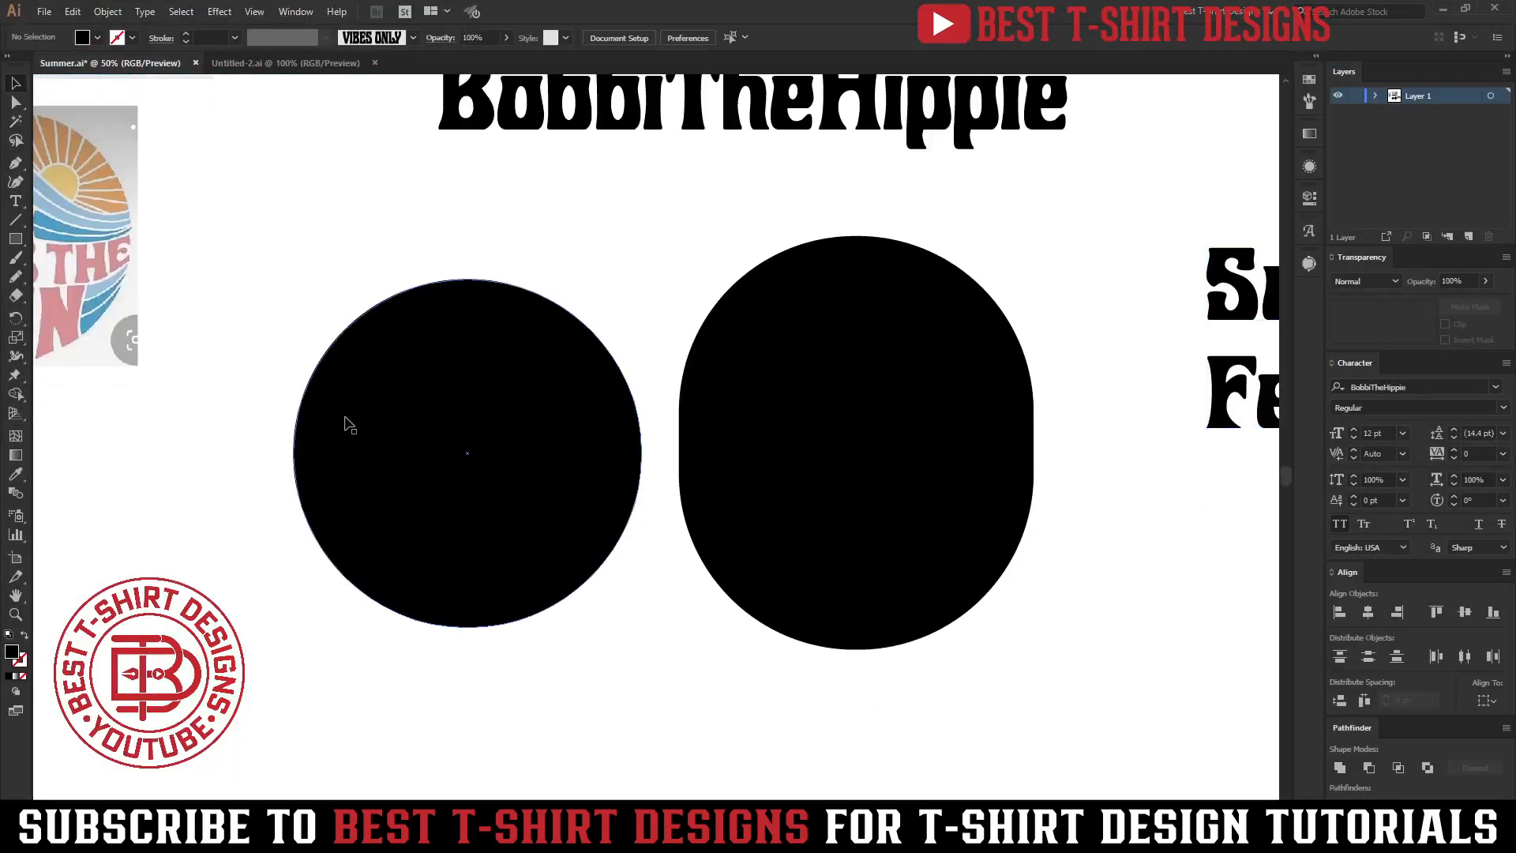
click(20, 222)
click(19, 166)
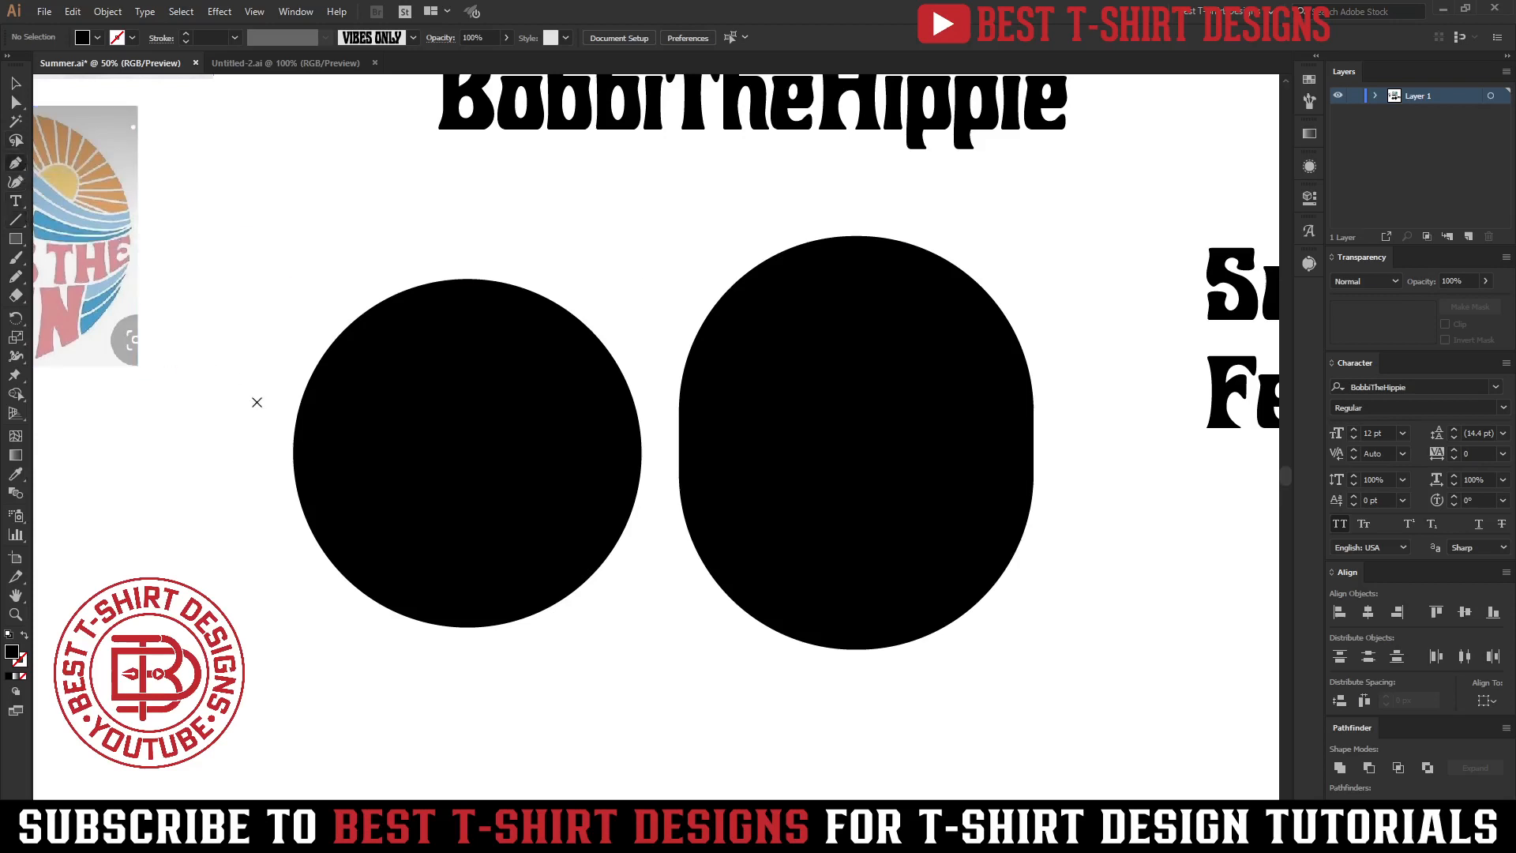
click(231, 428)
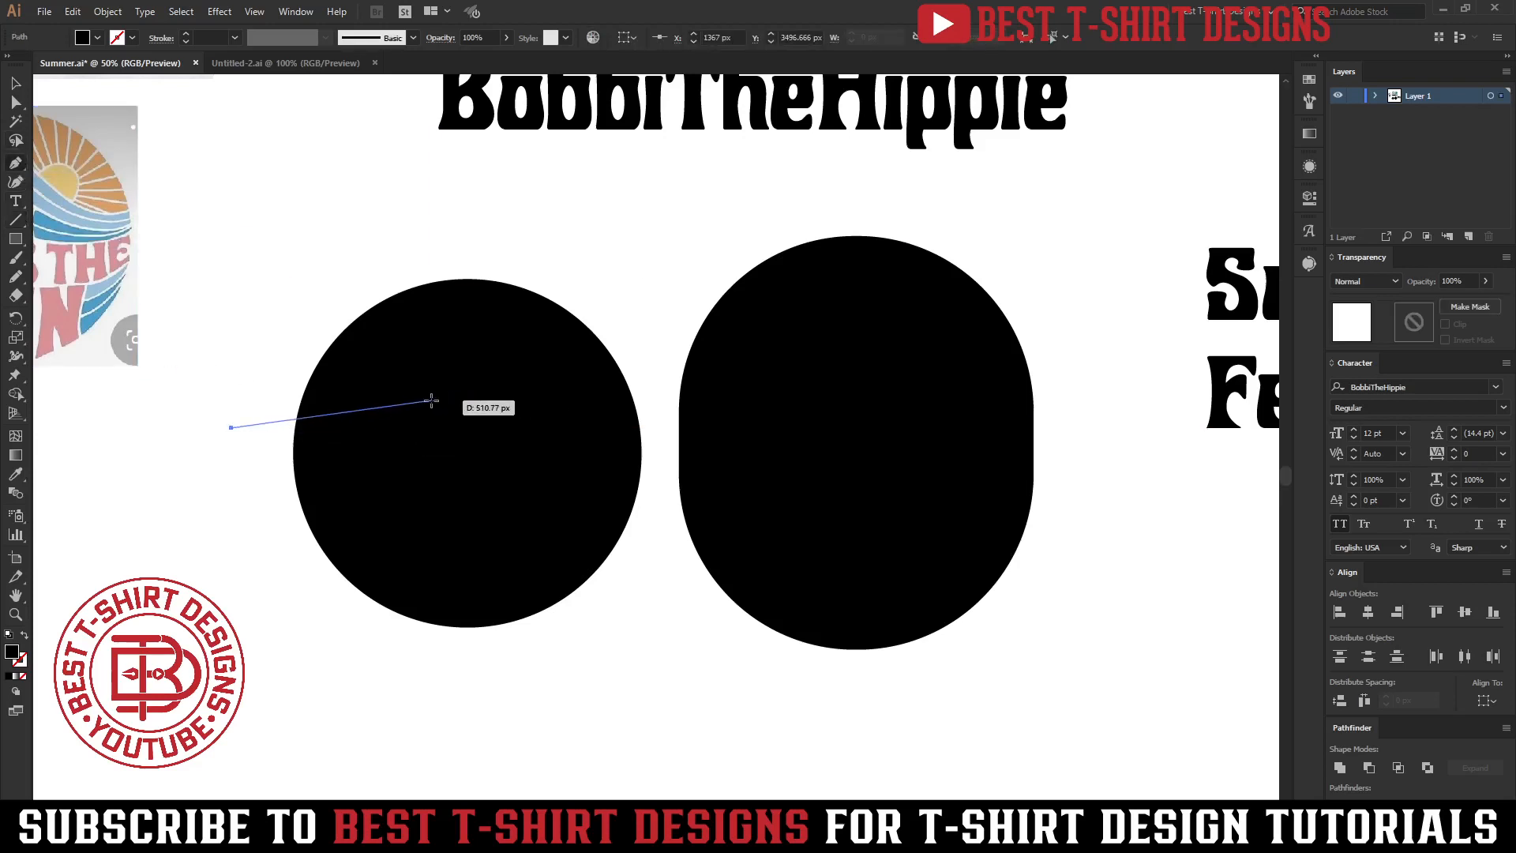
drag(431, 399, 575, 481)
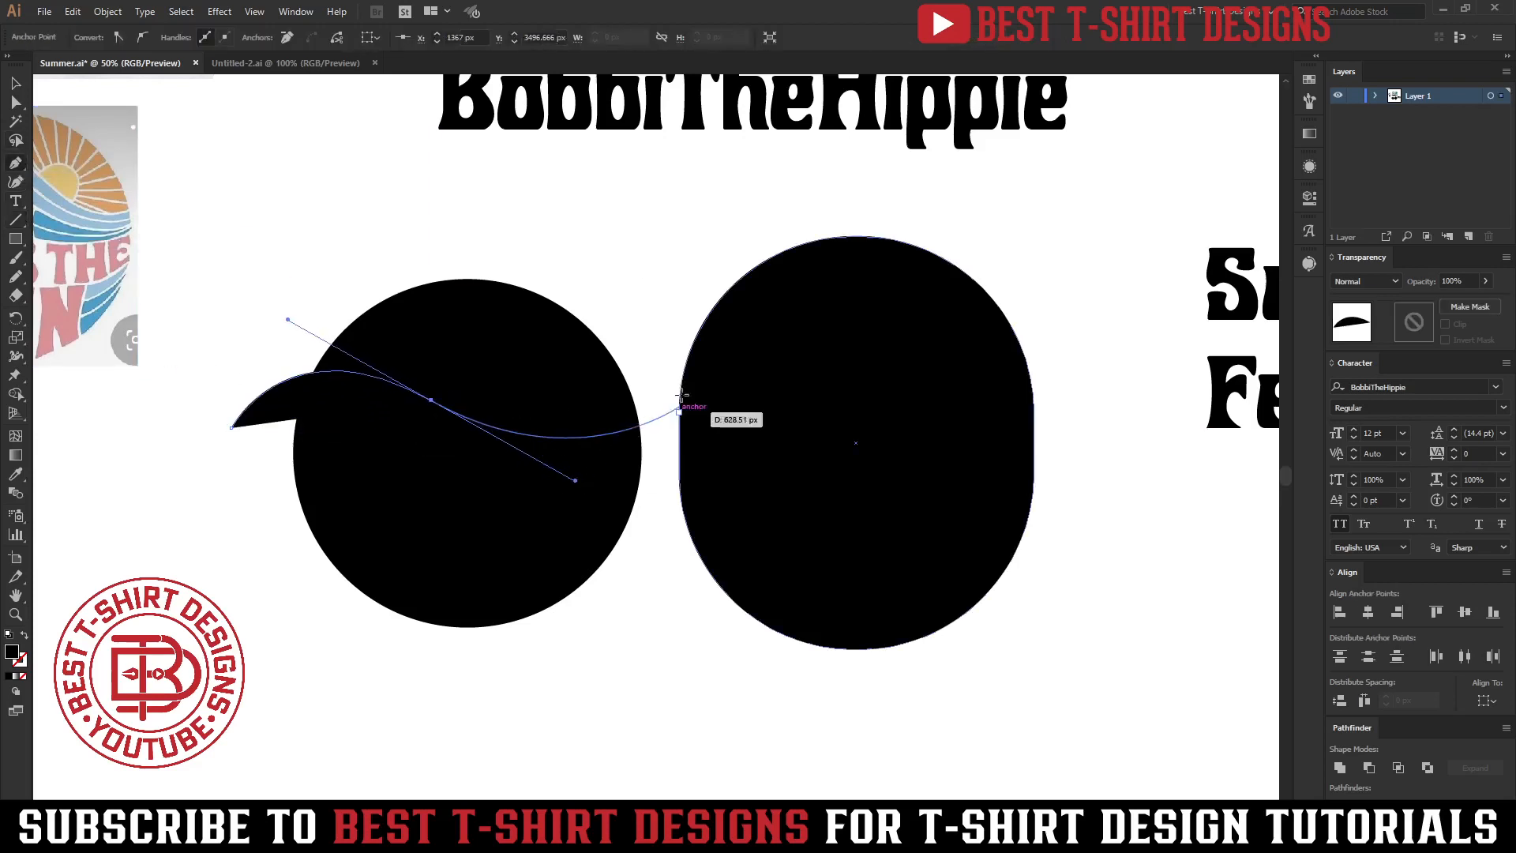
click(655, 345)
key(slash)
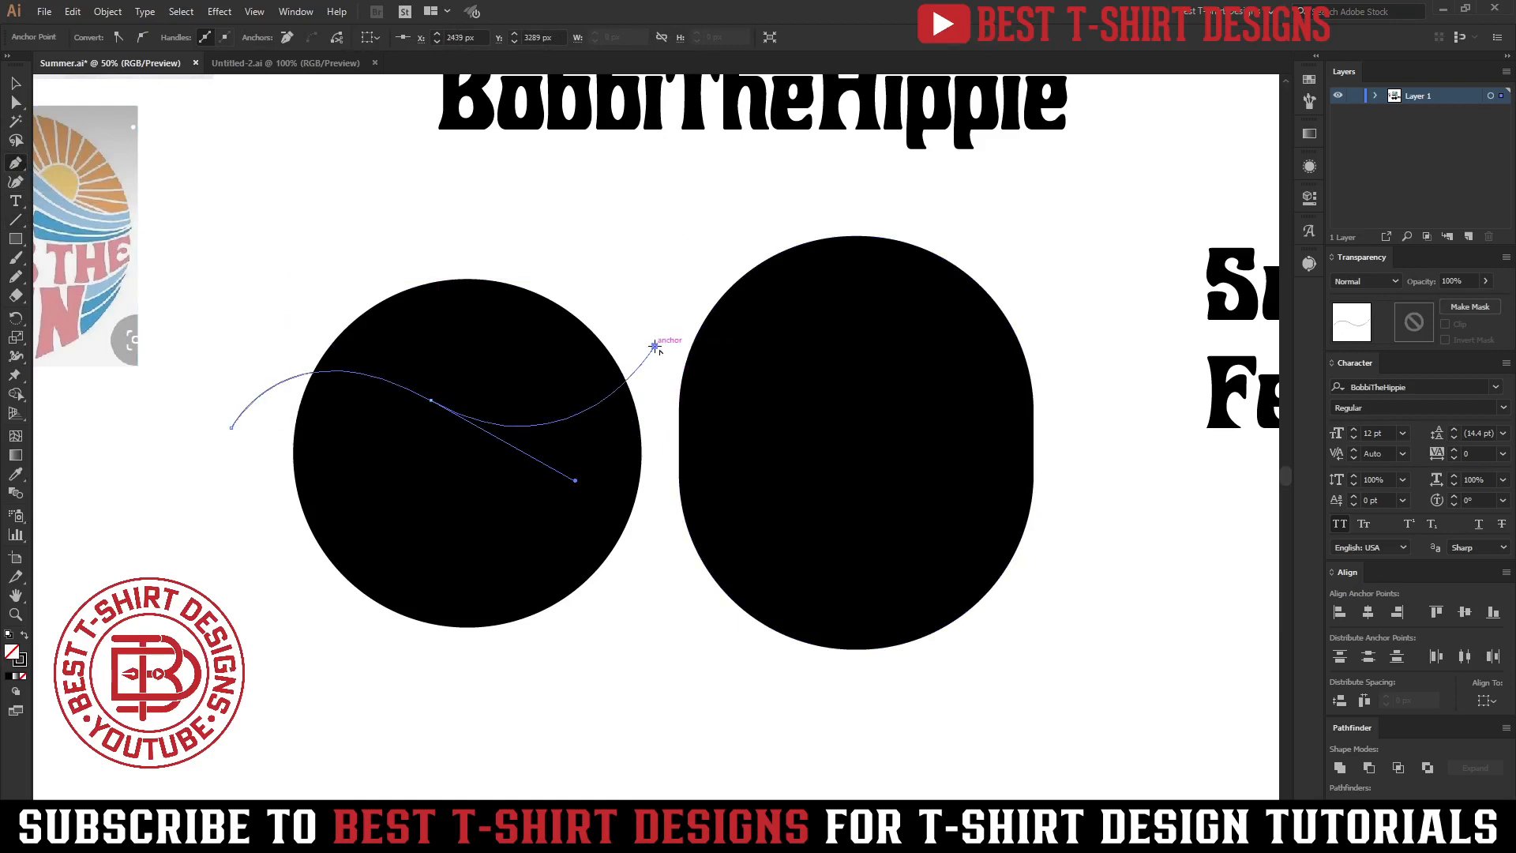
key(v)
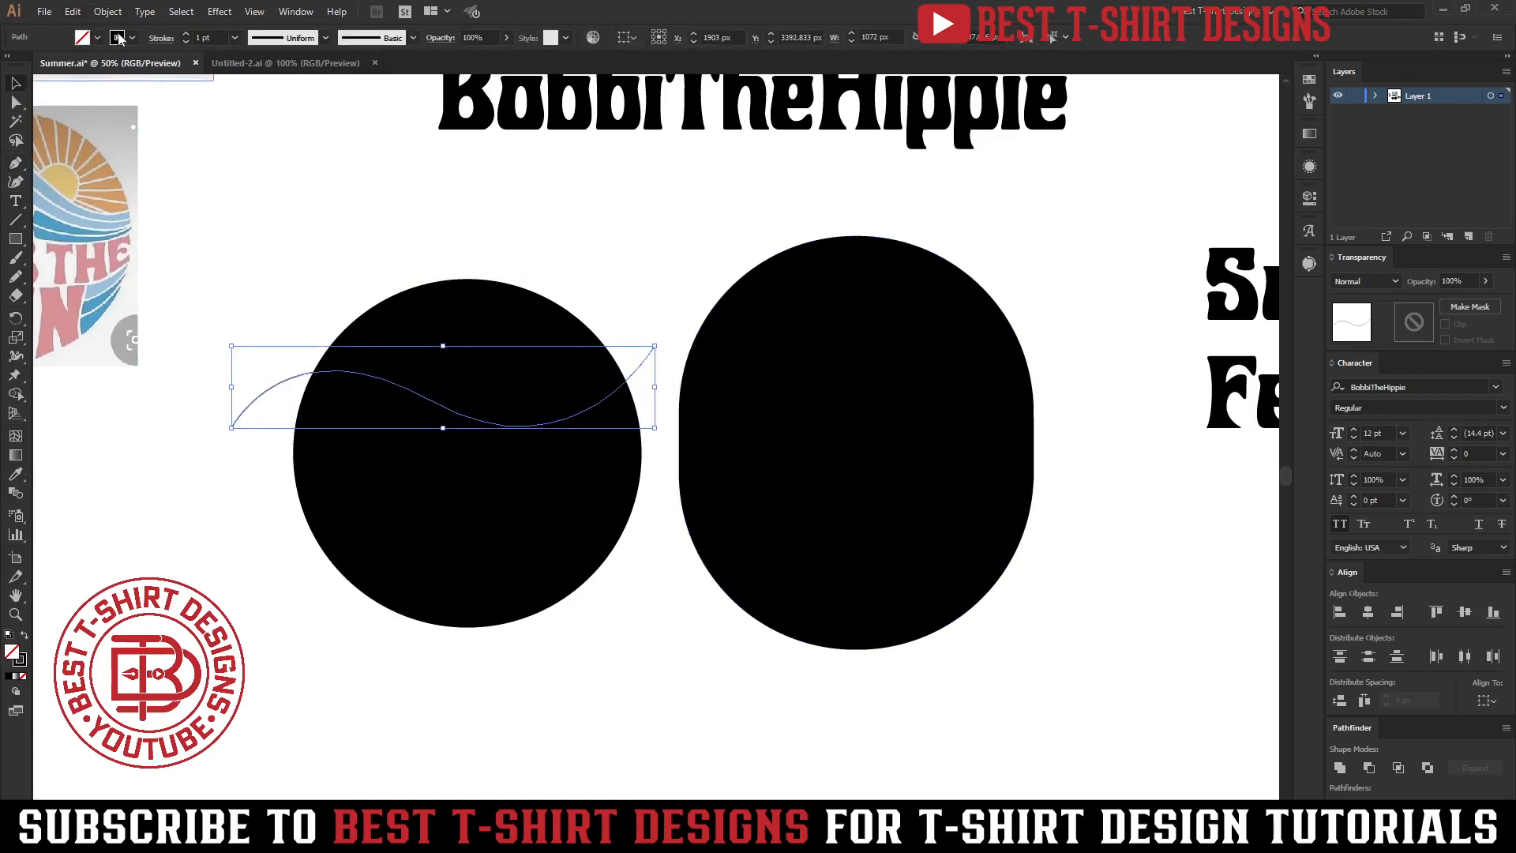
Give the wavy path a red stroke of 10 pt with no fill.
click(117, 37)
click(223, 143)
scroll(224, 43, up, 9)
click(602, 650)
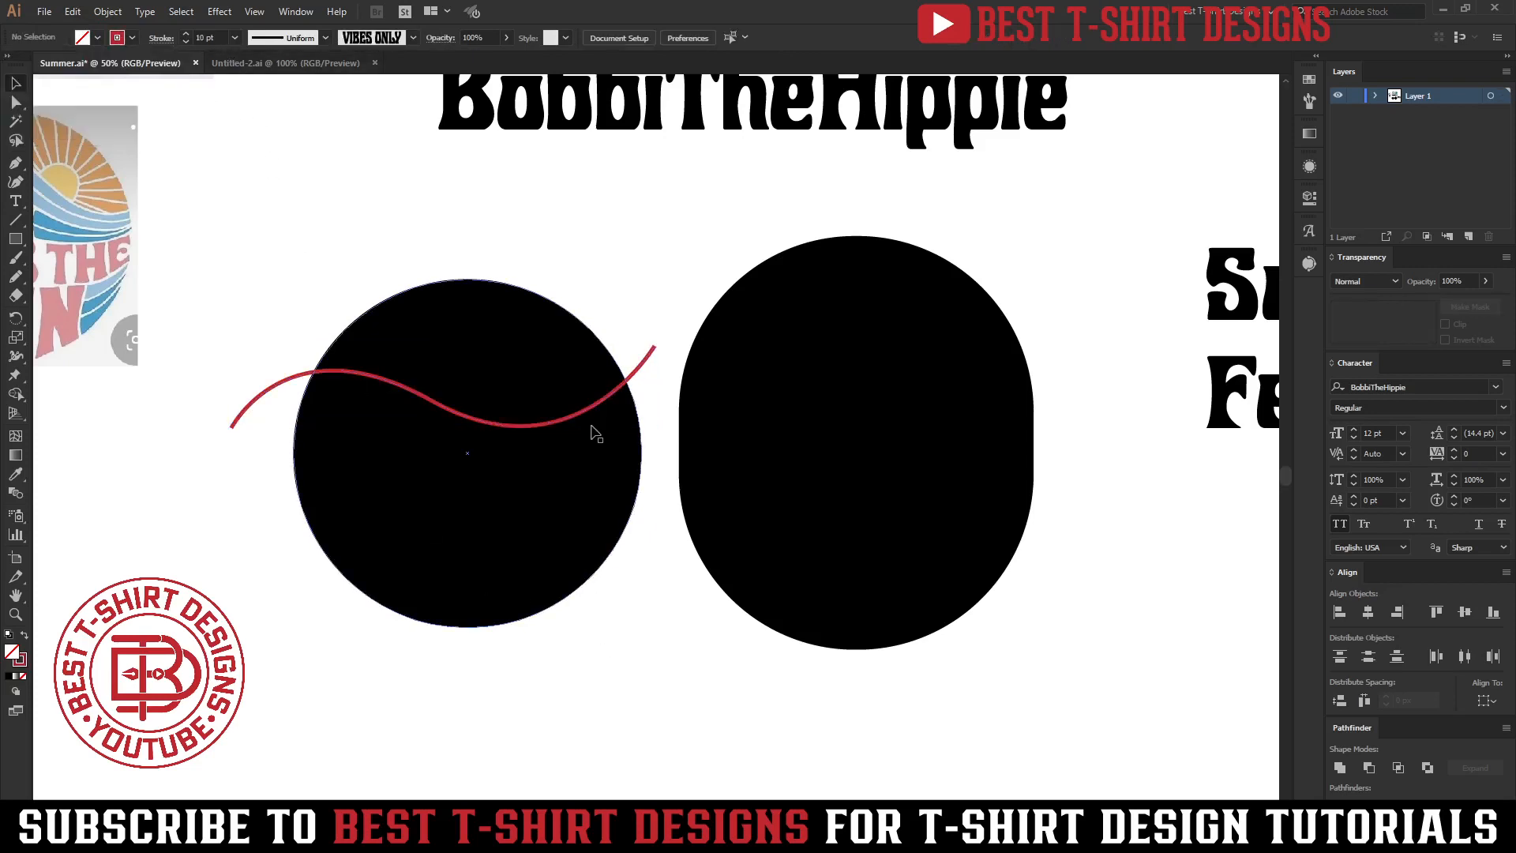
drag(593, 423, 603, 427)
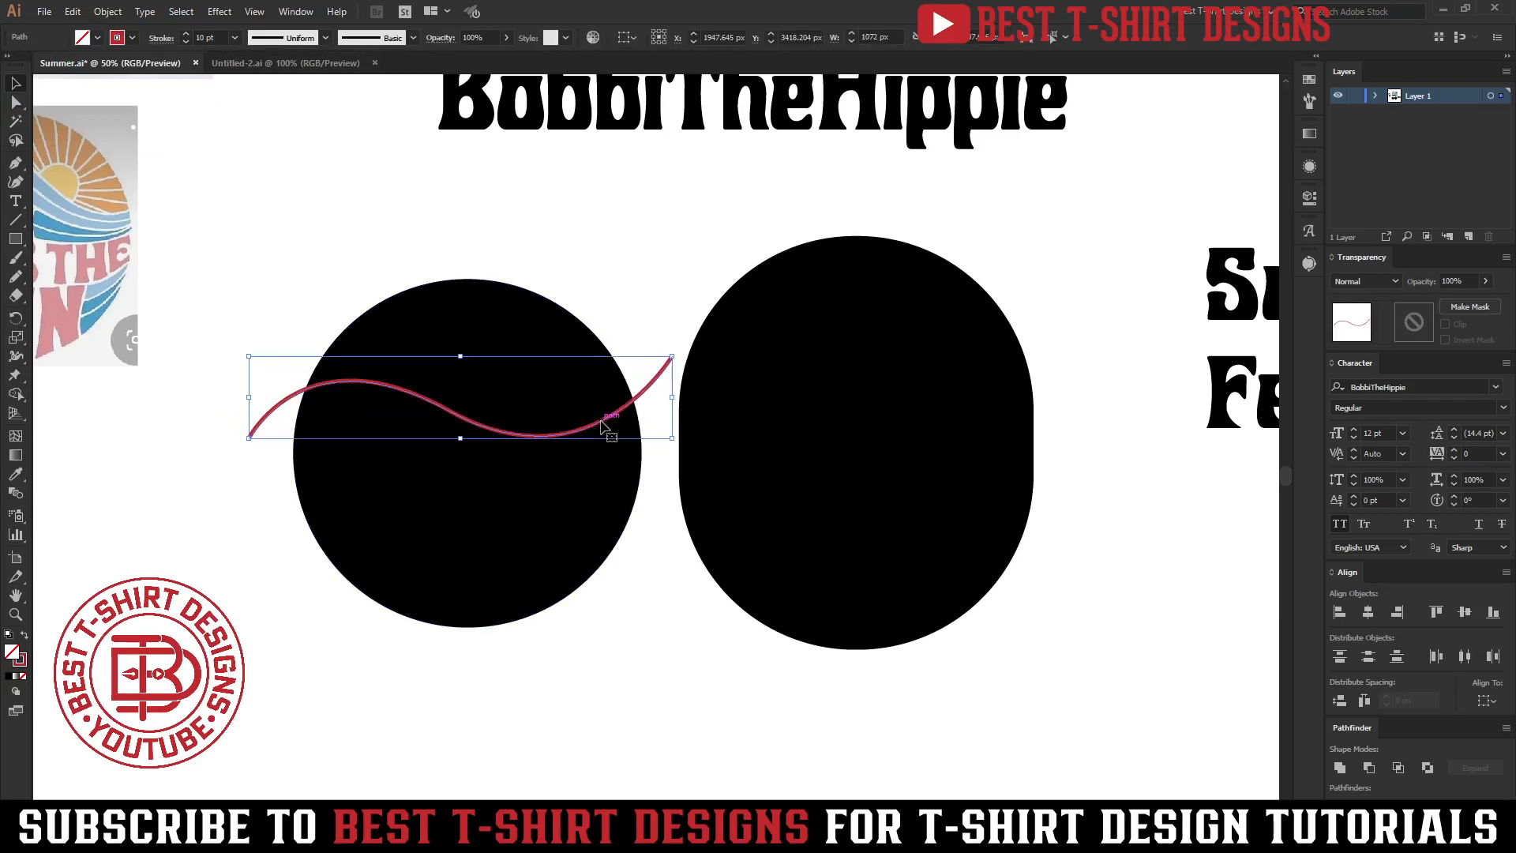
scroll(287, 439, up, 2)
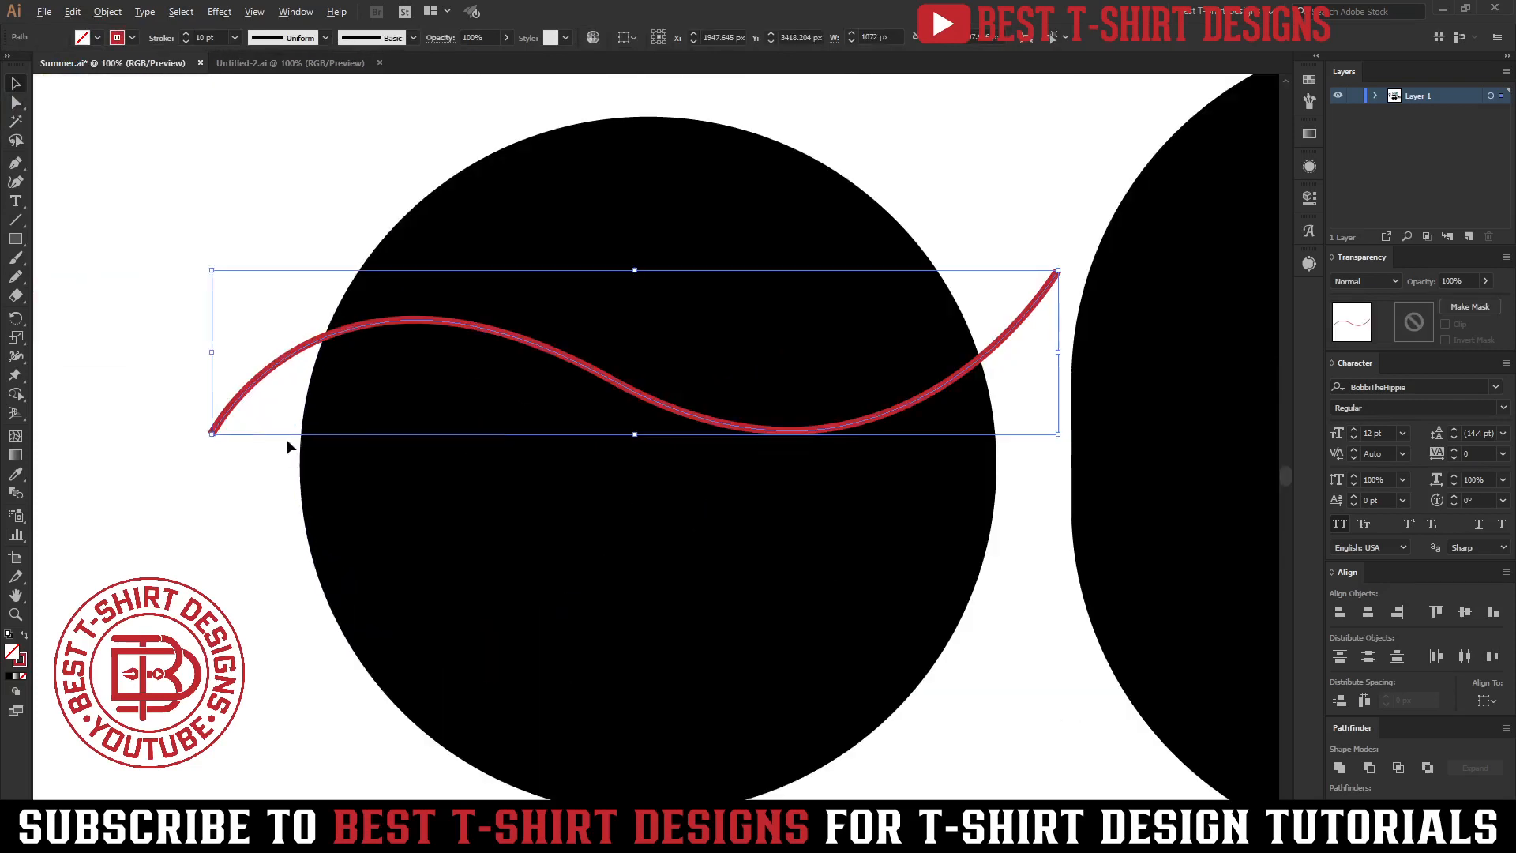
click(234, 455)
drag(609, 548, 548, 524)
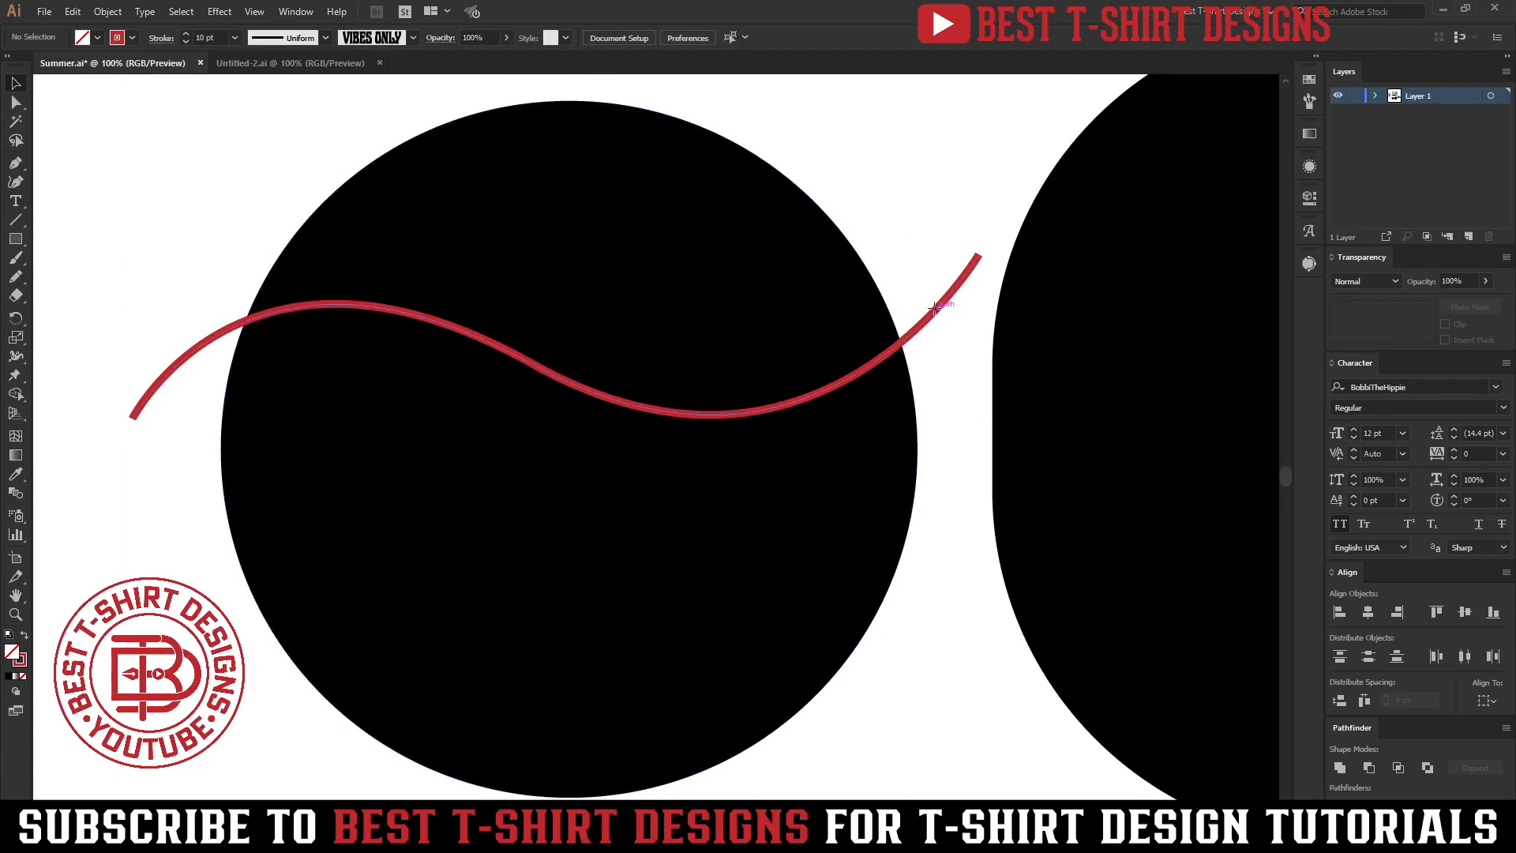
drag(935, 310, 883, 553)
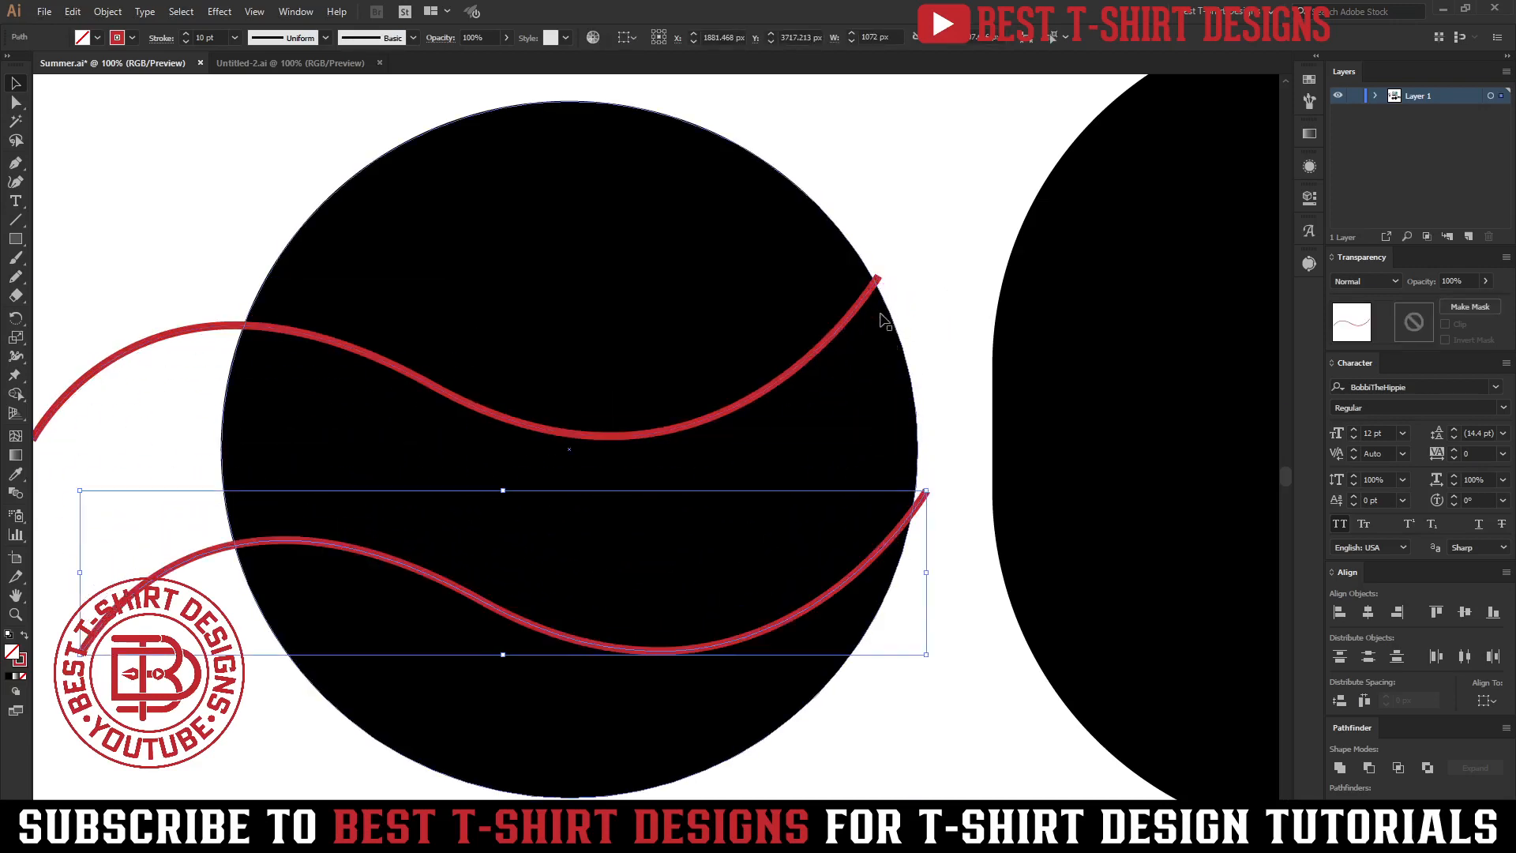
scroll(883, 278, up, 5)
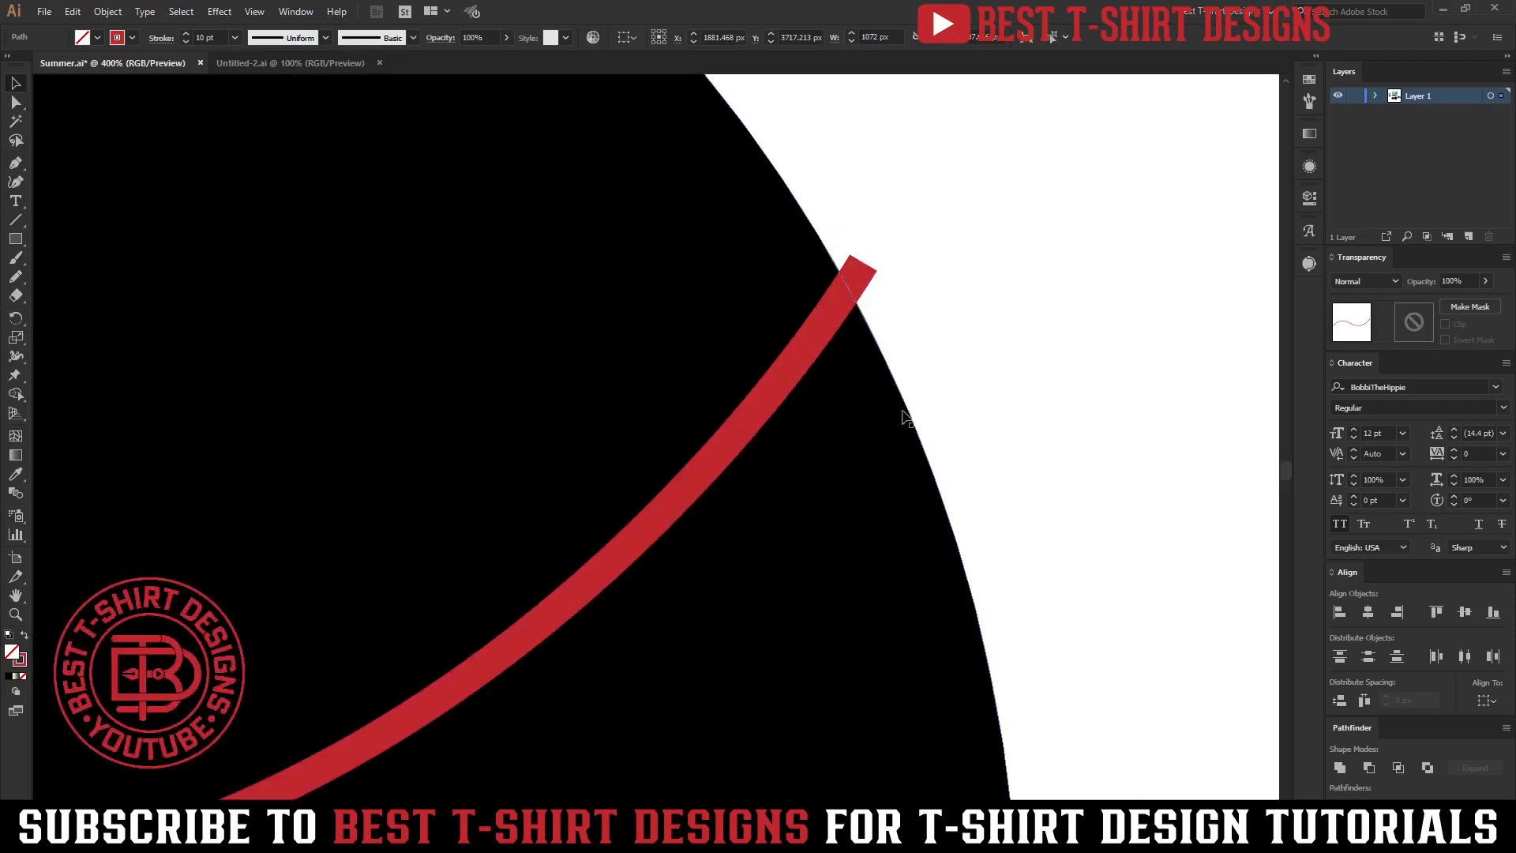
scroll(888, 169, down, 6)
key(ctrl+z)
key(ctrl+z)
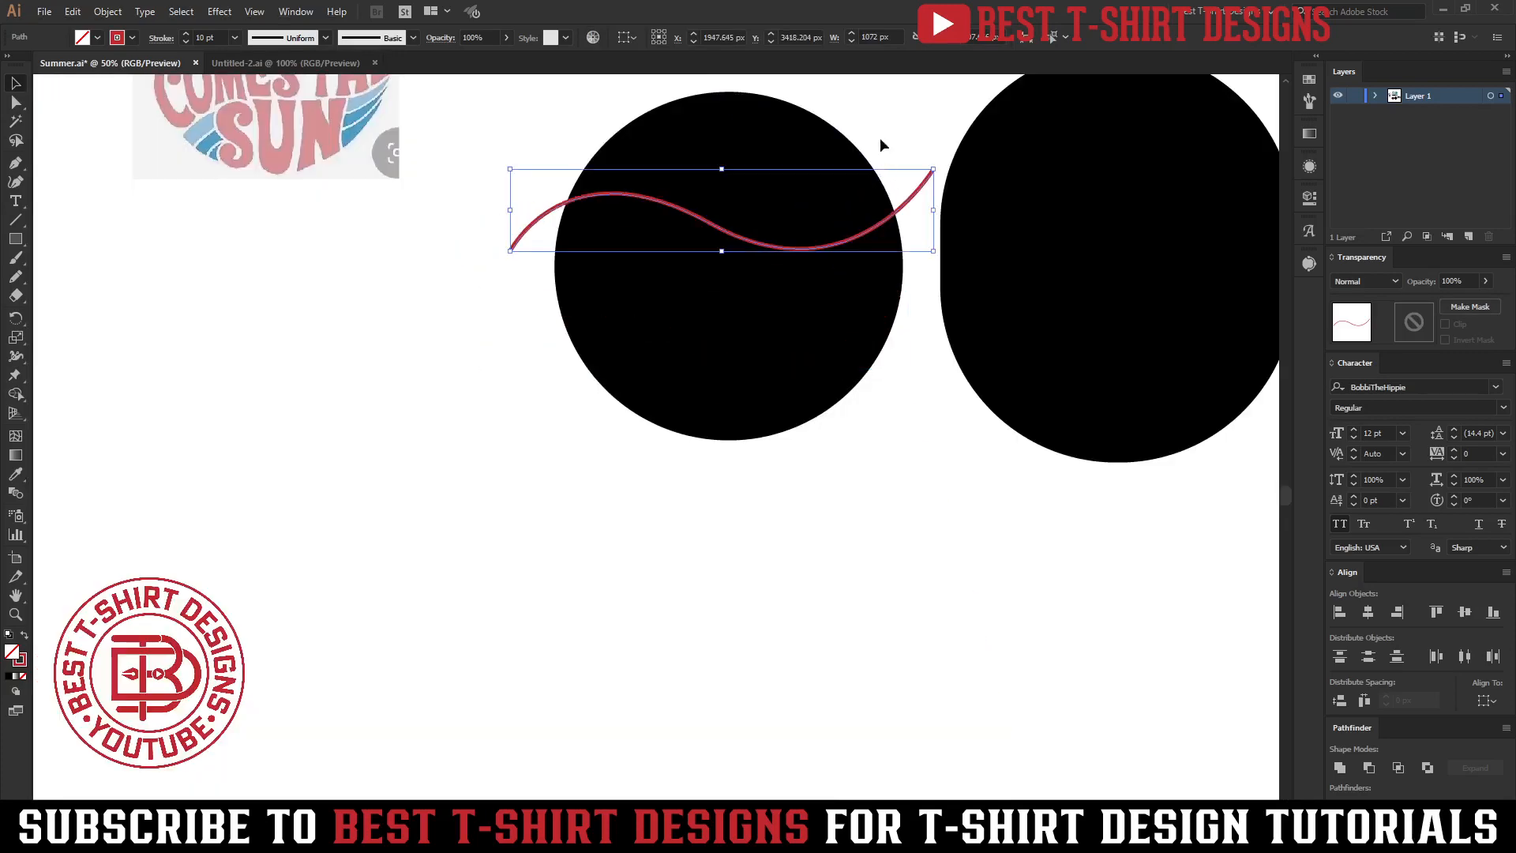
Duplicate the wavy curve downward twice at equal spacing to make three parallel curves across the circle.
drag(881, 136, 697, 289)
scroll(589, 345, up, 1)
click(731, 245)
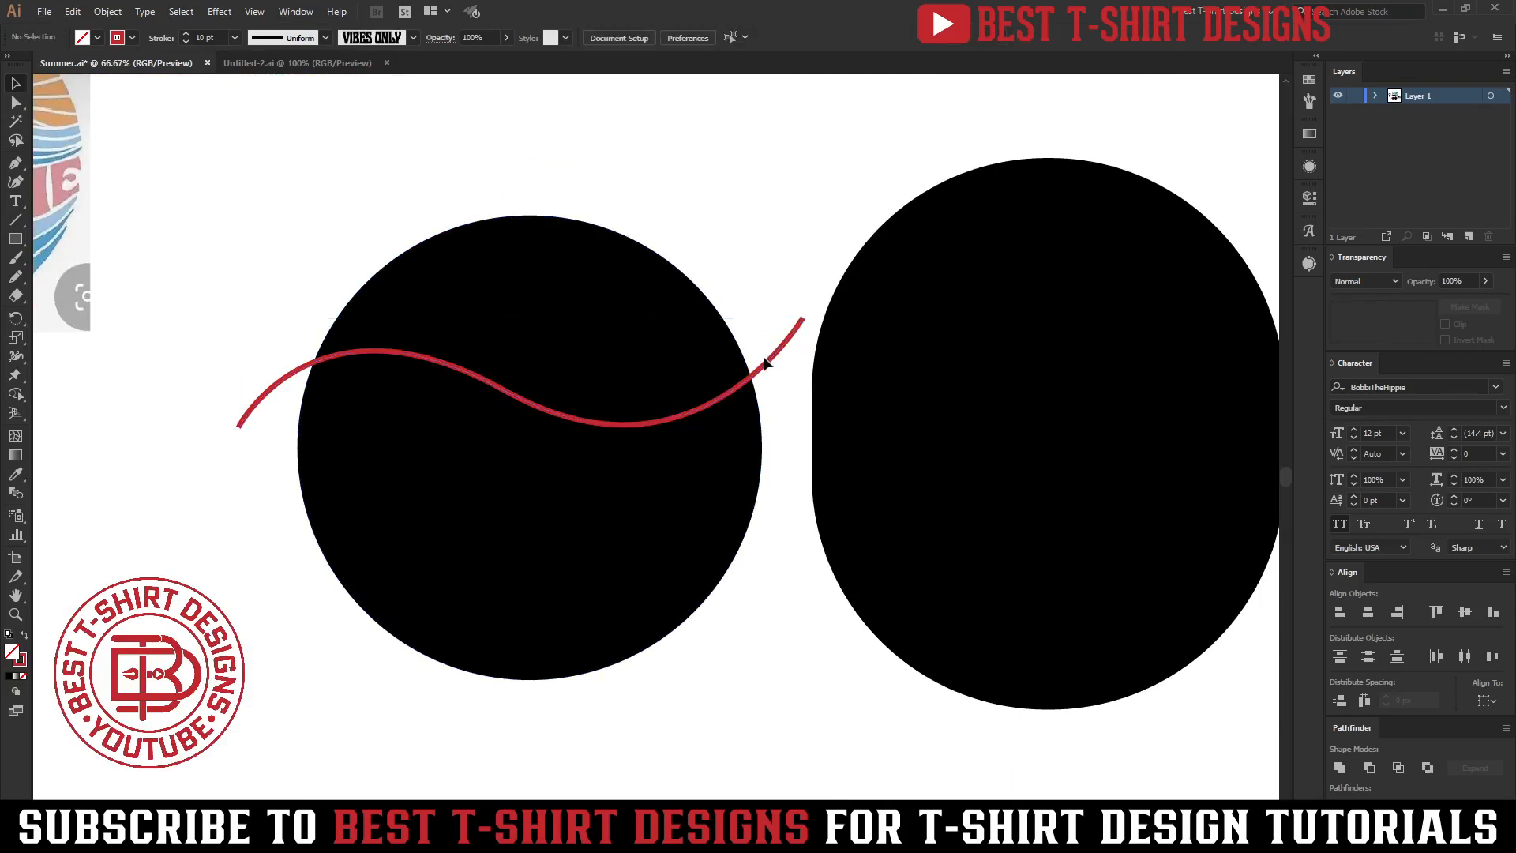
drag(765, 368, 766, 483)
key(ctrl+d)
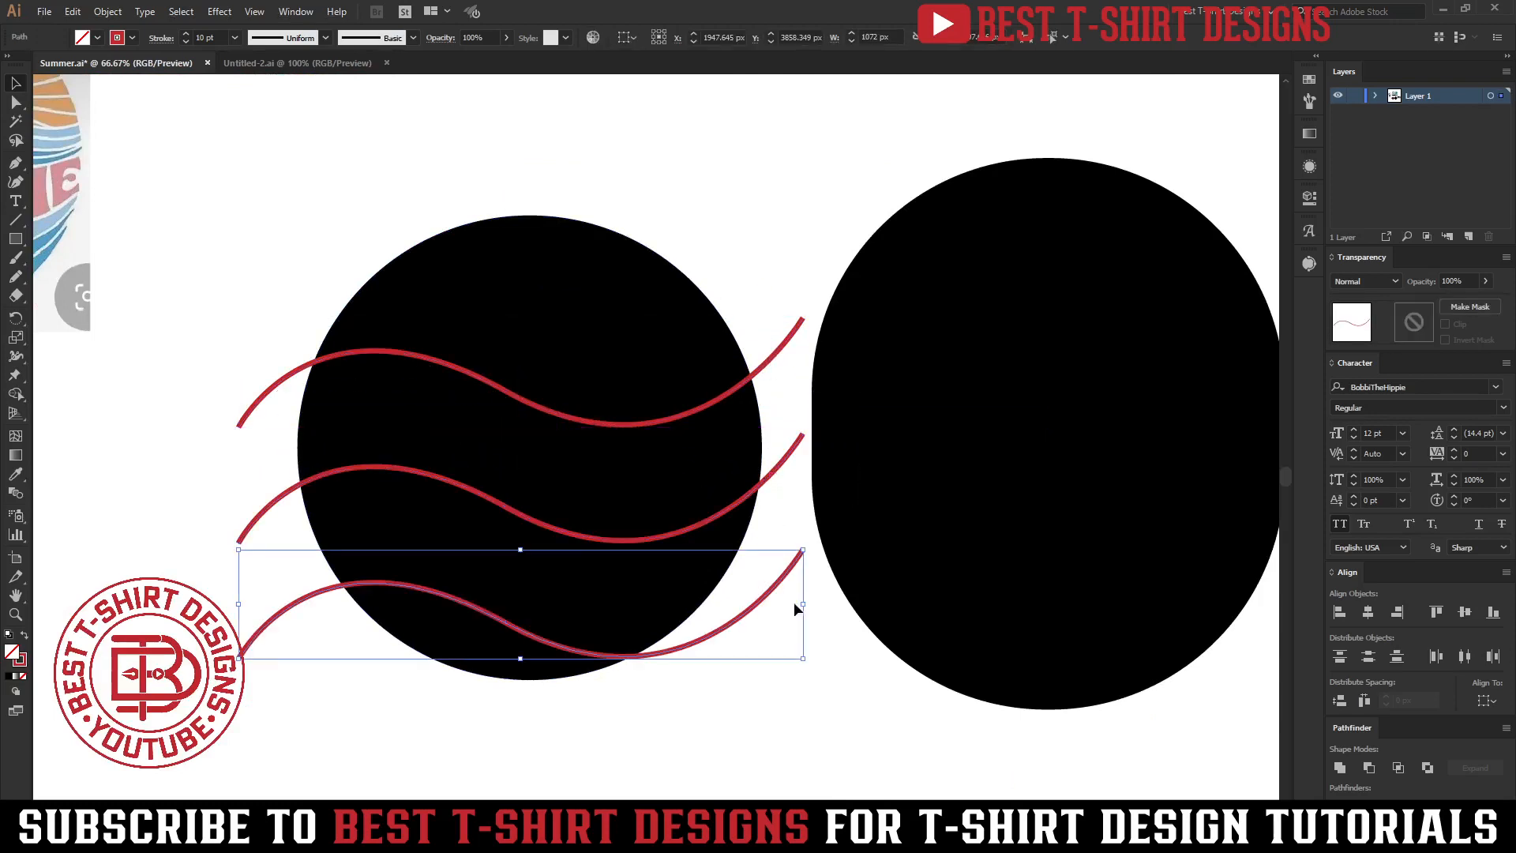
click(744, 689)
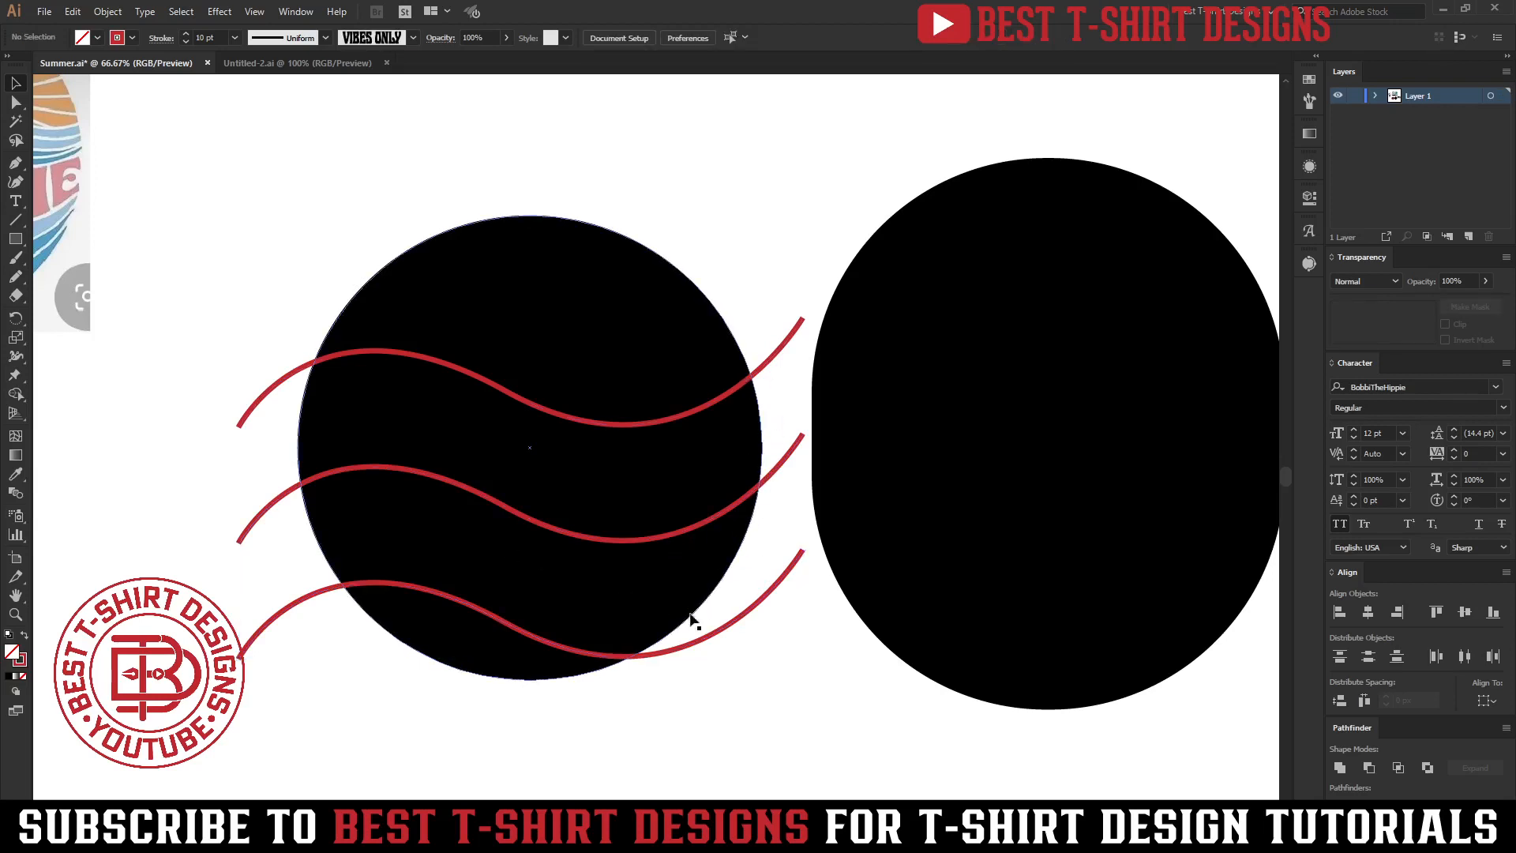
click(742, 620)
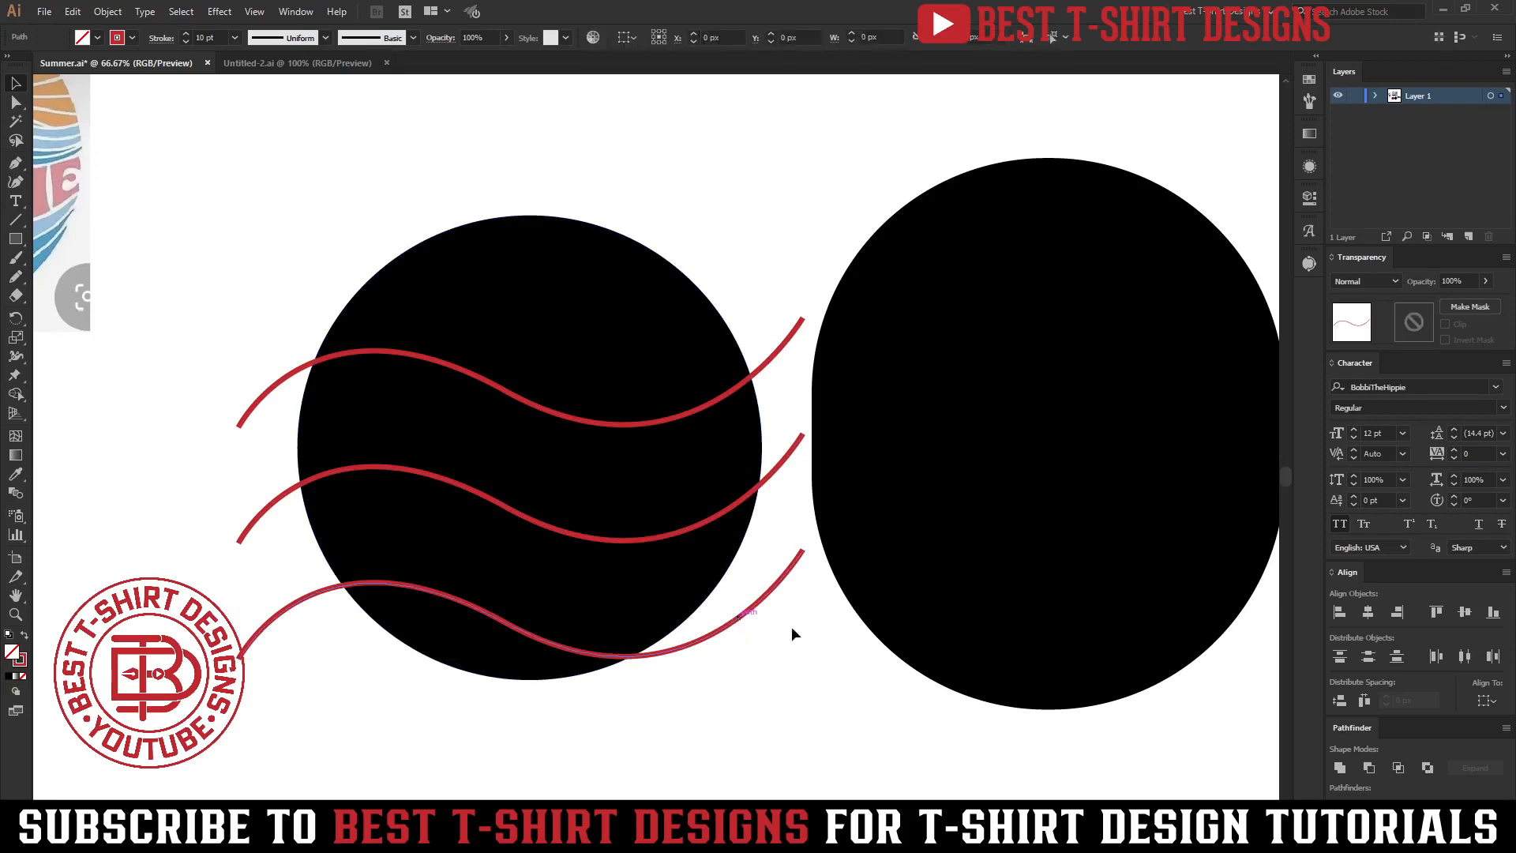
drag(807, 632, 818, 572)
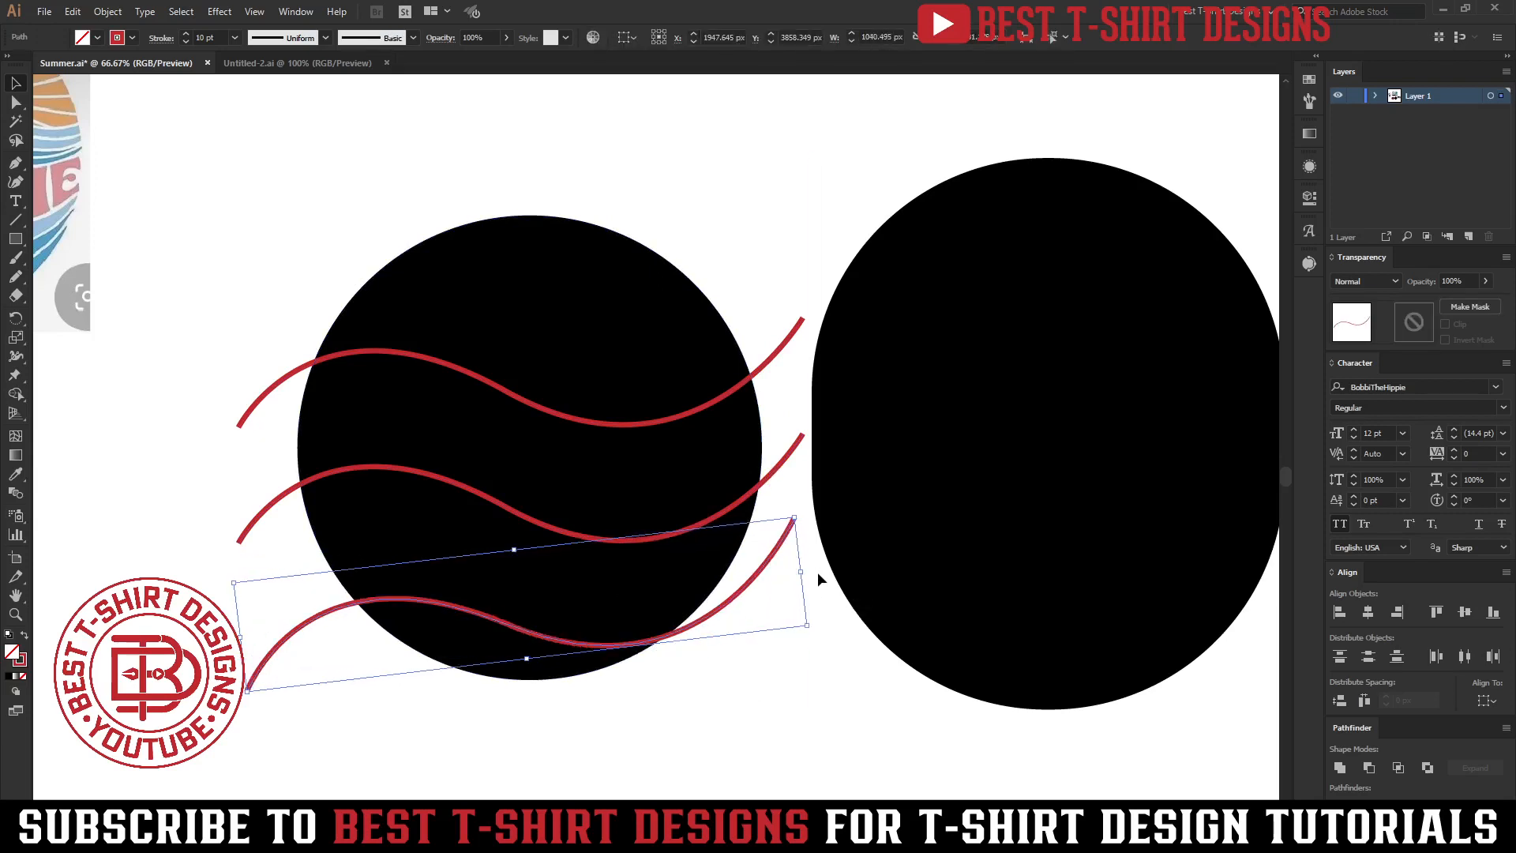
key(ctrl+z)
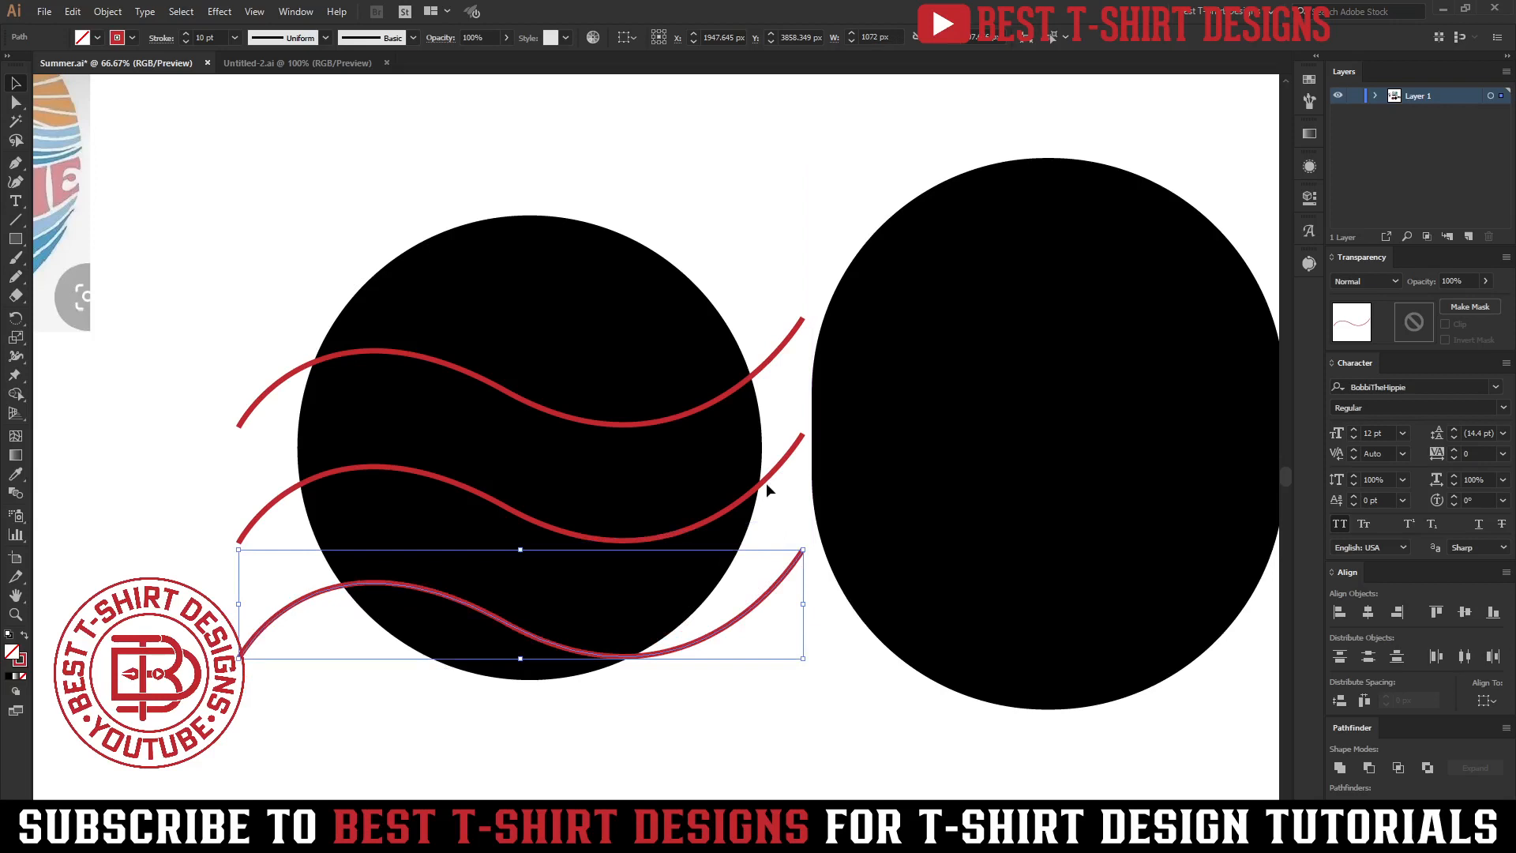
Shift the middle curve slightly to the right and down.
drag(768, 477, 800, 485)
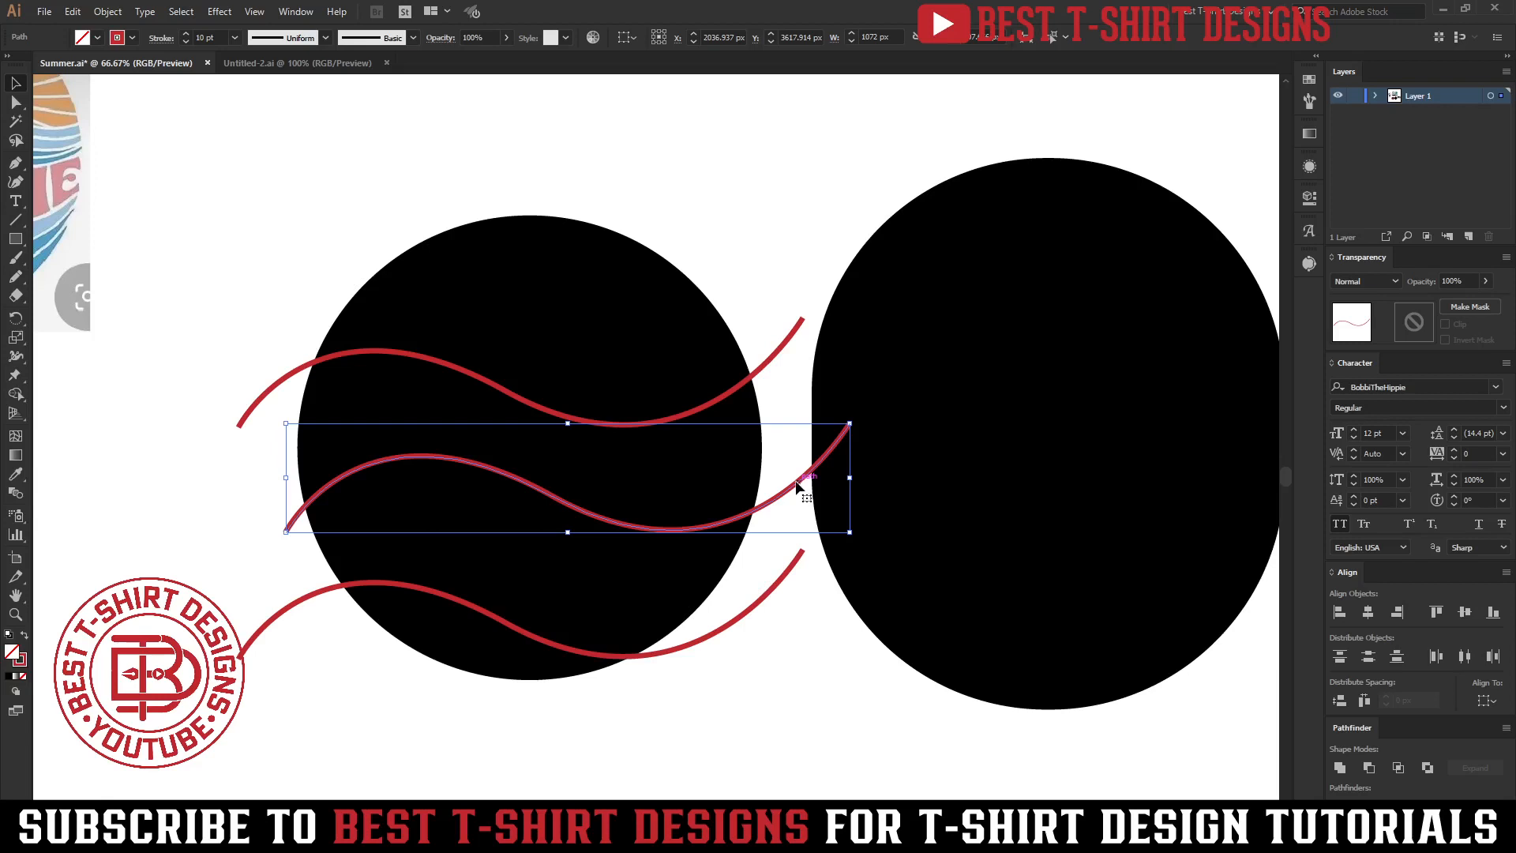
drag(793, 493, 794, 508)
click(798, 640)
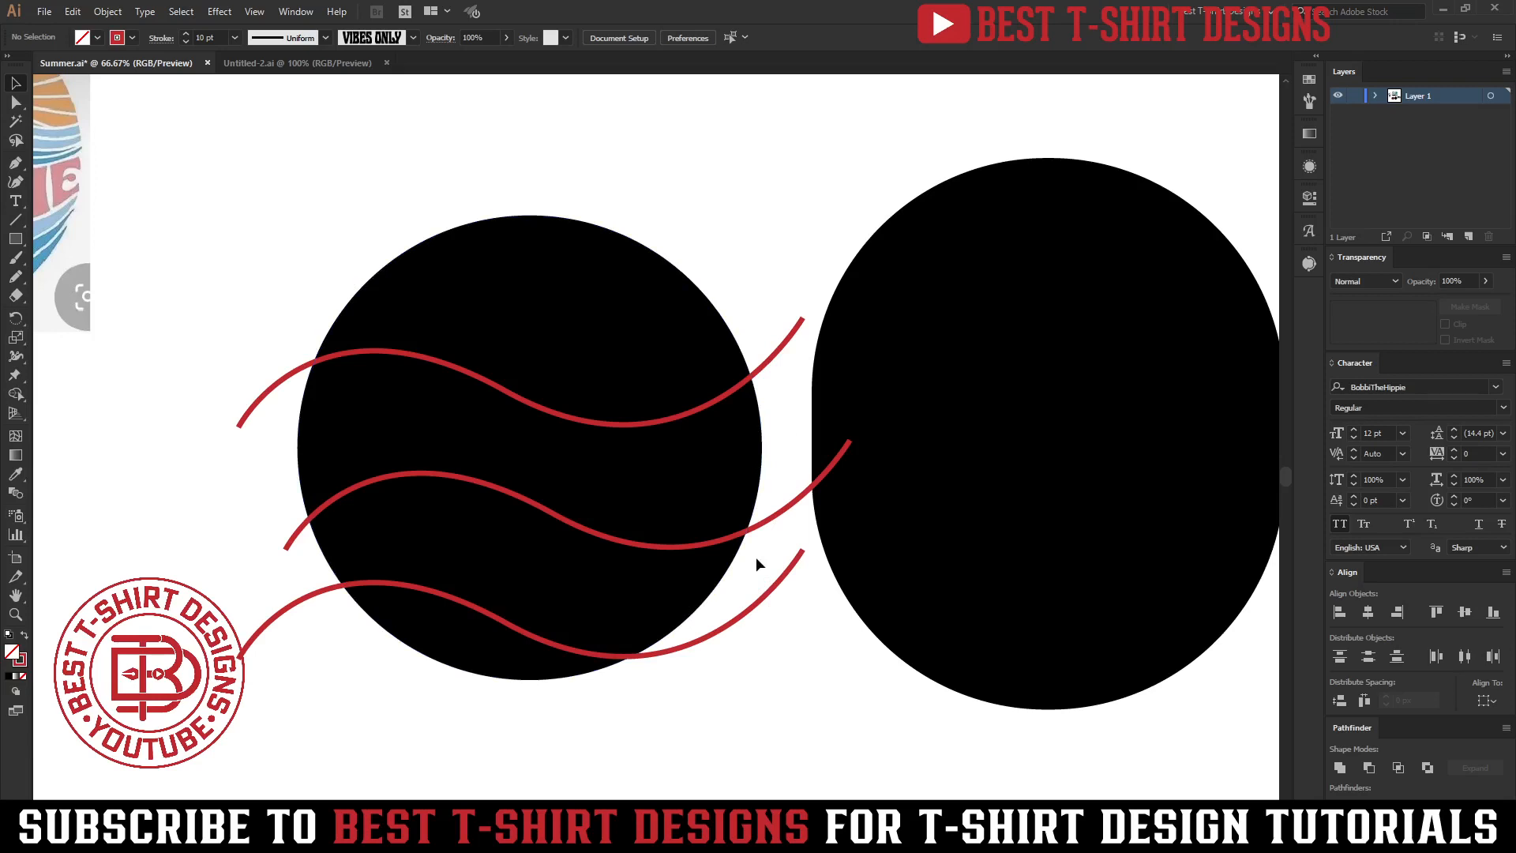
Rotate the bottom curve slightly counterclockwise and nudge it to the right.
click(706, 642)
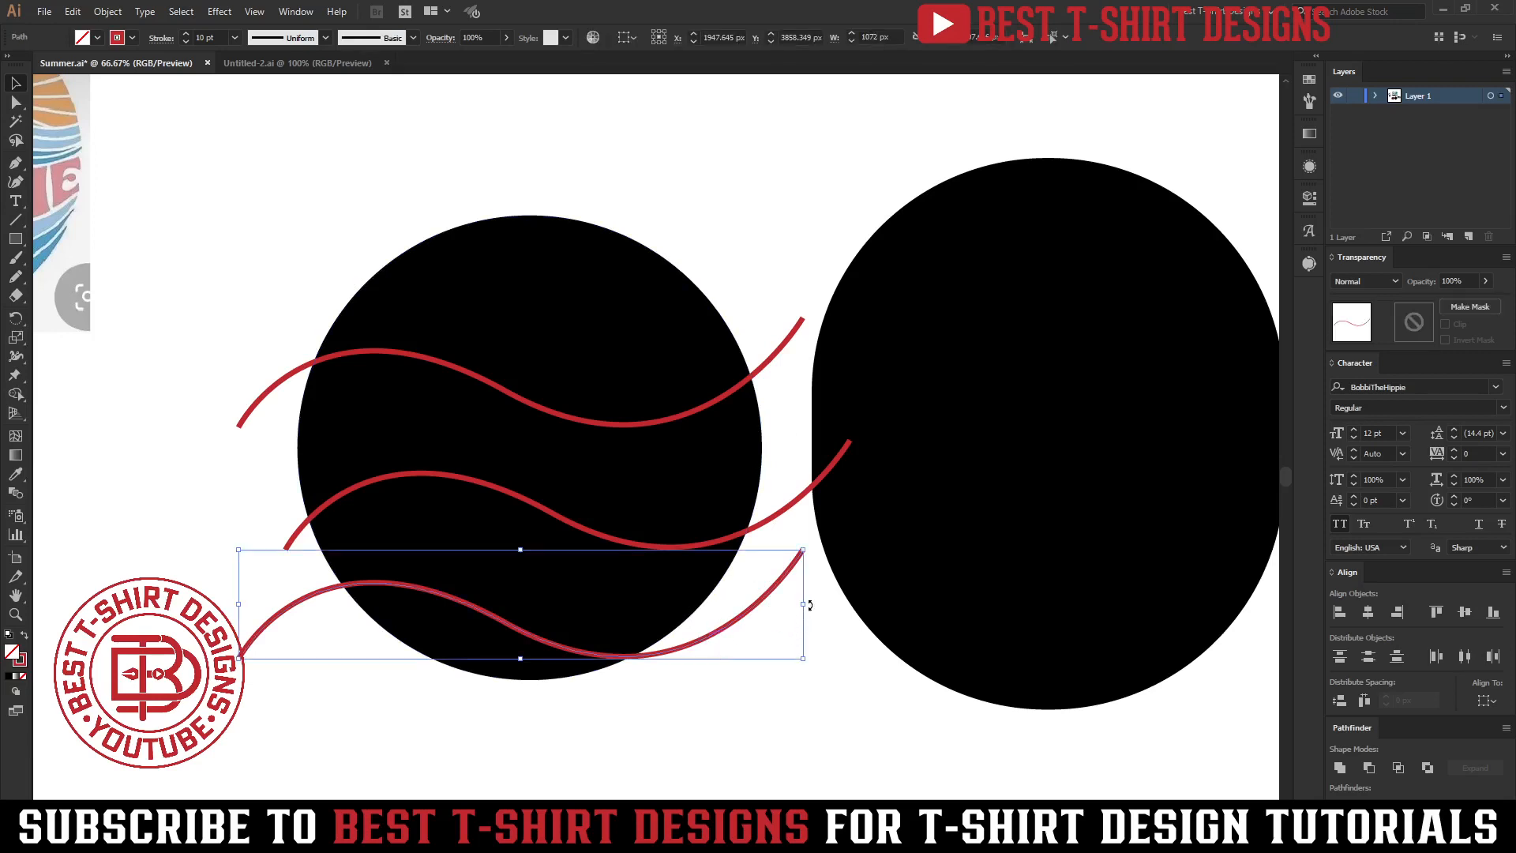
mouse_move(810, 605)
mouse_down()
mouse_move(843, 602)
mouse_move(808, 590)
mouse_up()
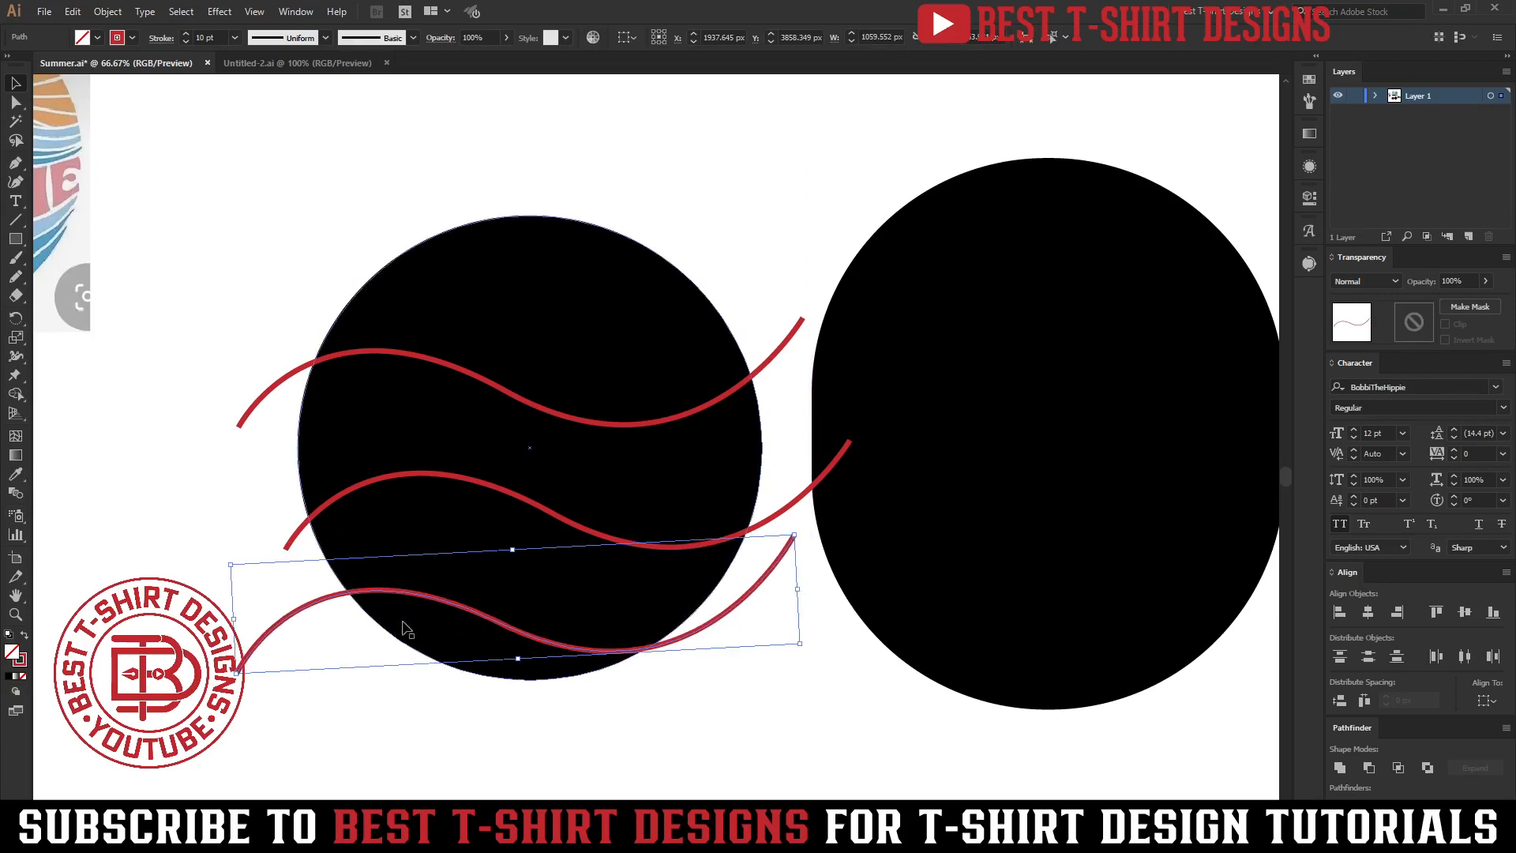
key(Right)
key(Right)
key(Right)
key(Right)
key(Right)
key(Right)
key(Right)
key(Right)
key(Right)
key(Right)
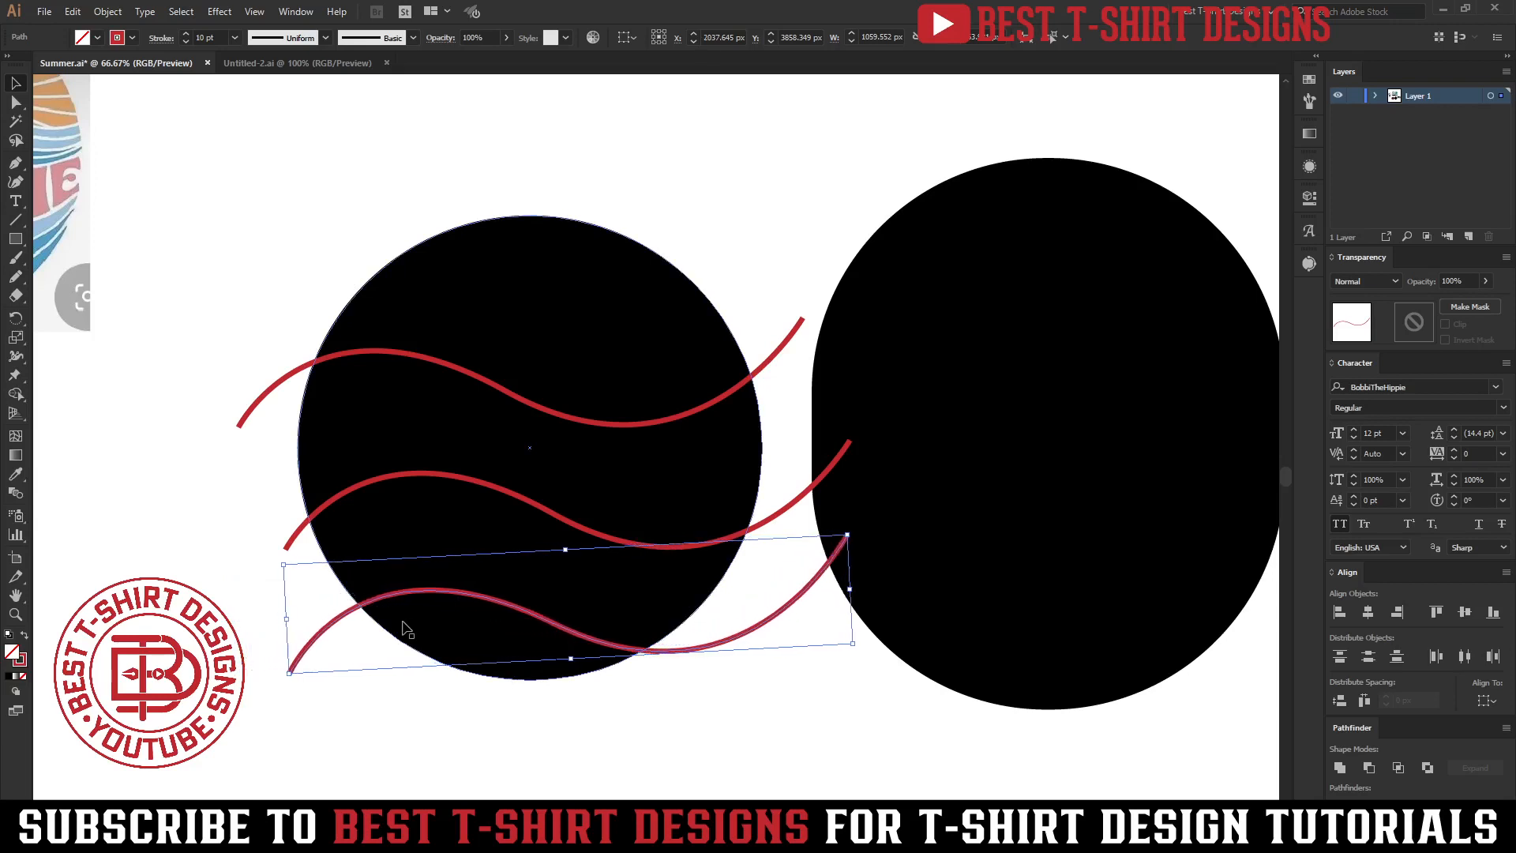
key(Right)
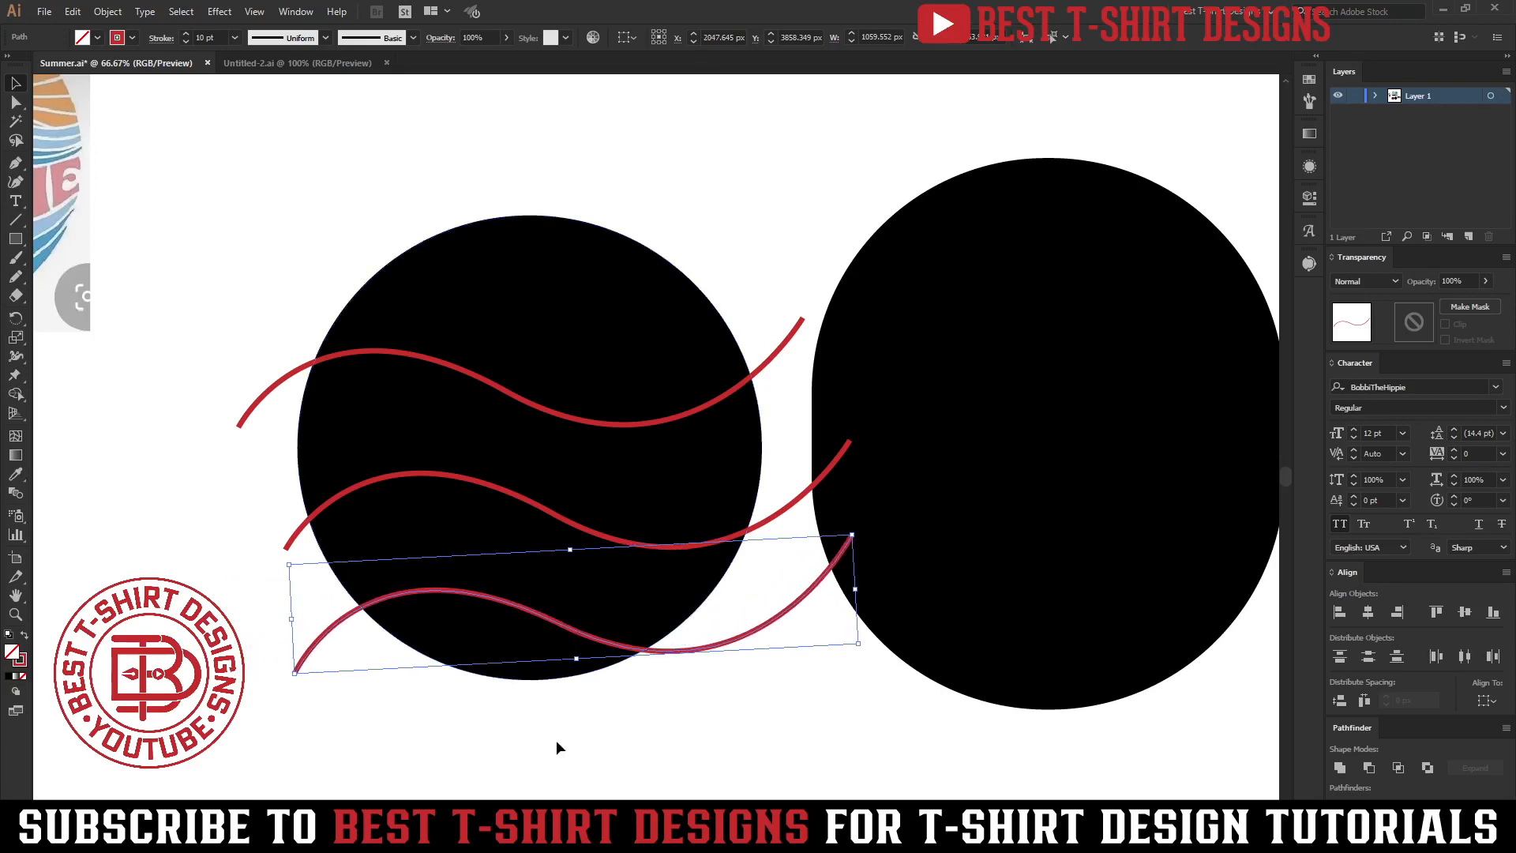
click(556, 741)
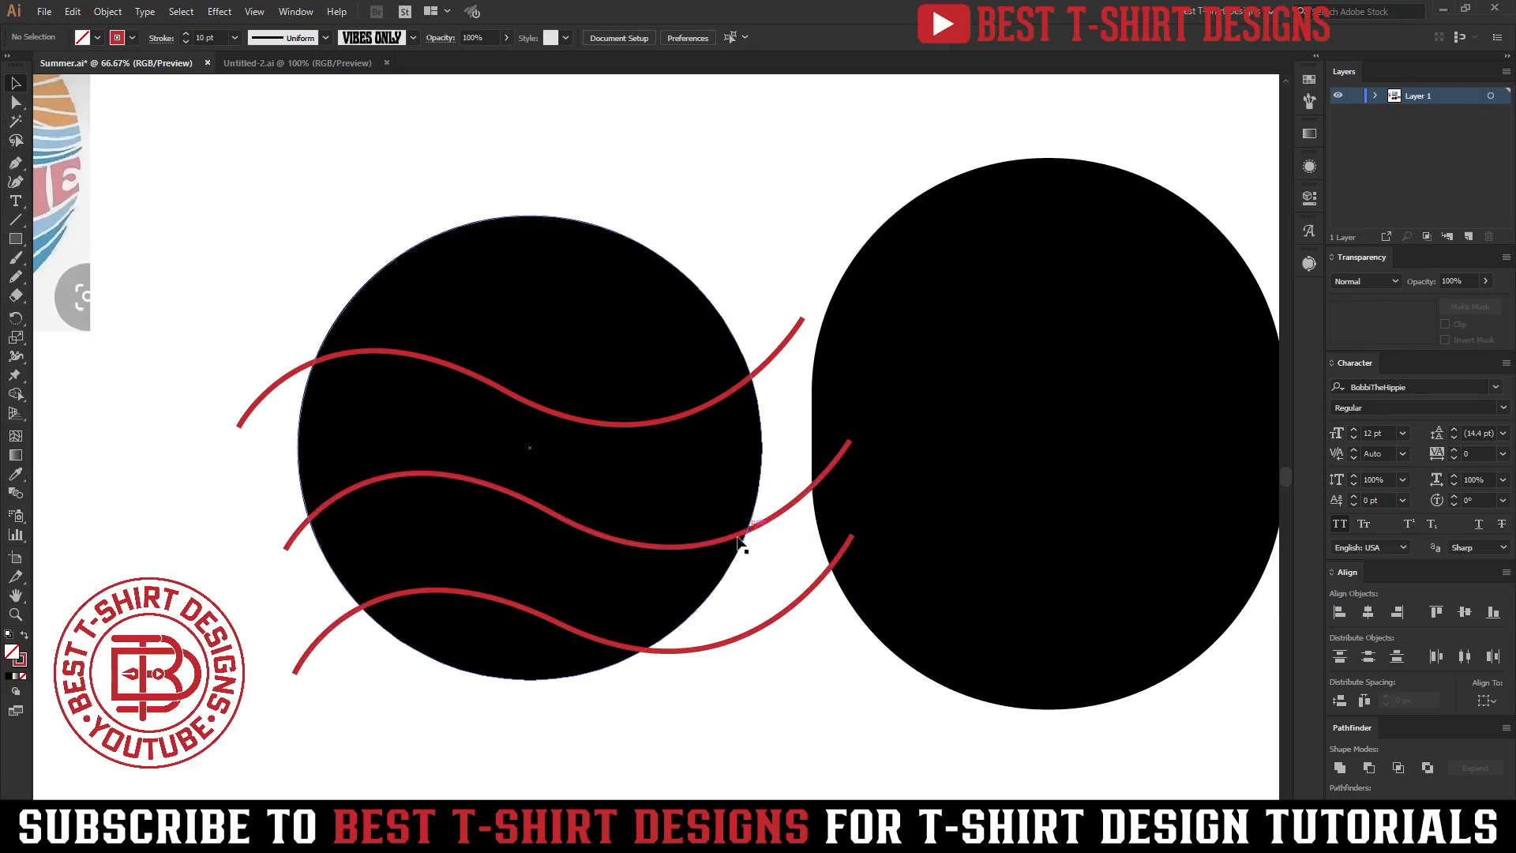
Place a copy of the circle with its curves below and to the right of the original.
key(ctrl+minus)
key(ctrl+minus)
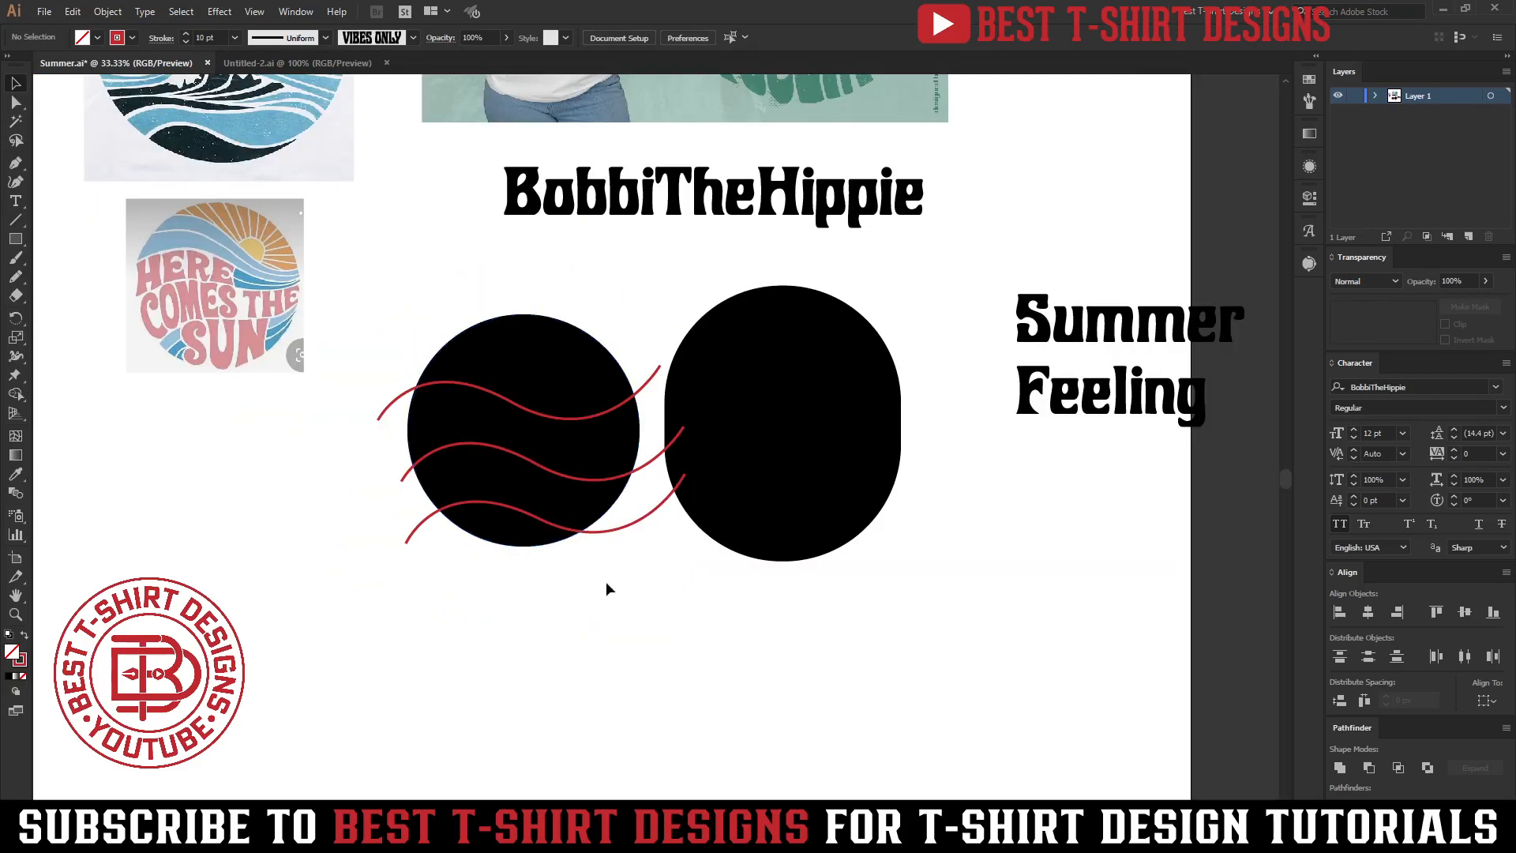
drag(606, 583, 977, 642)
key(ctrl+plus)
key(ctrl+plus)
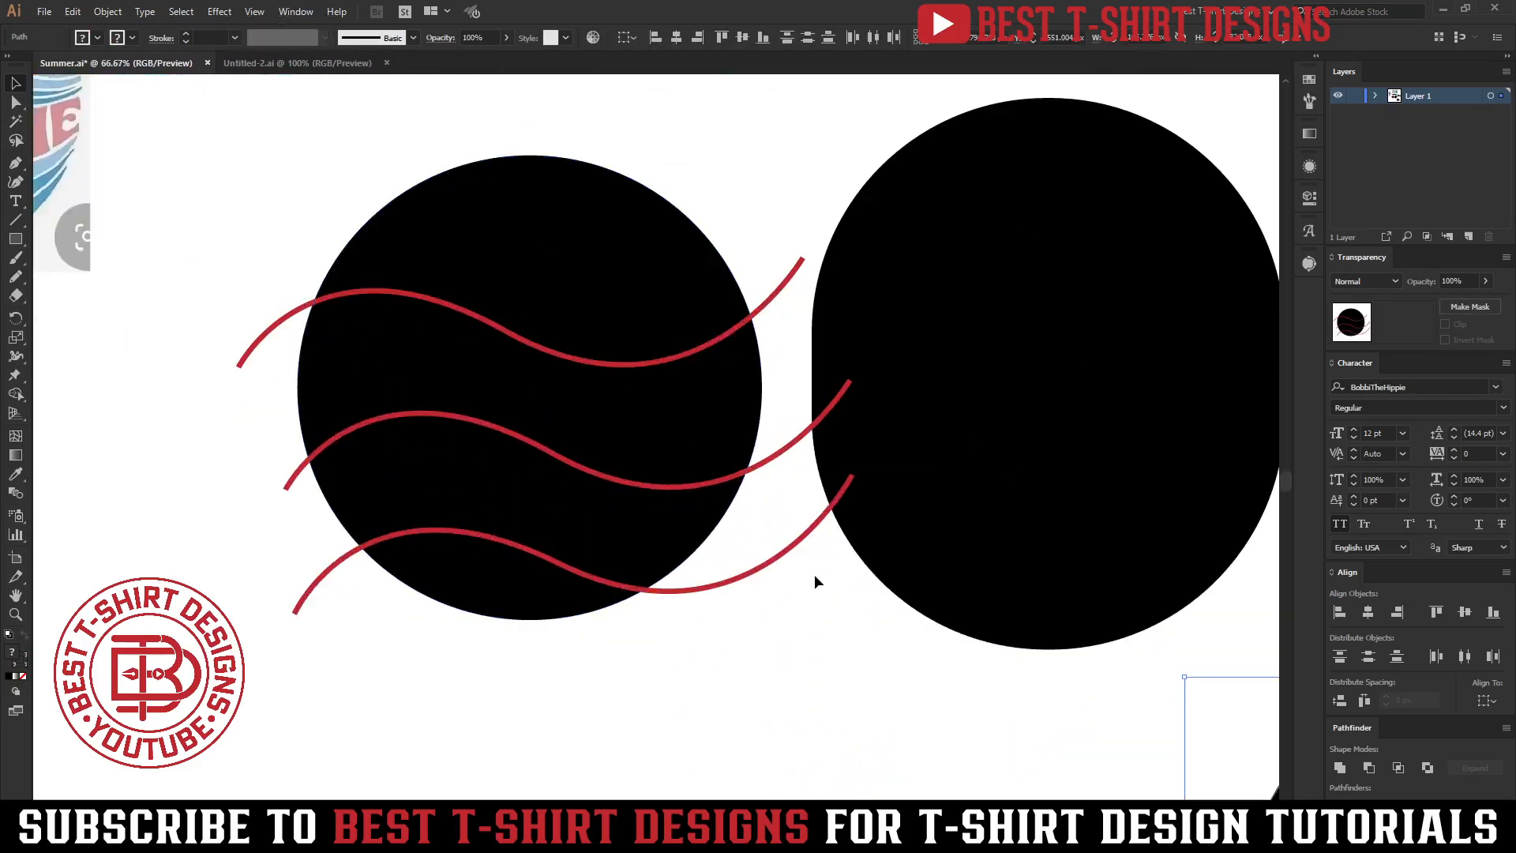
Select the three red curves and increase their stroke weight to 20 pt.
drag(815, 582, 774, 211)
shift+click(908, 339)
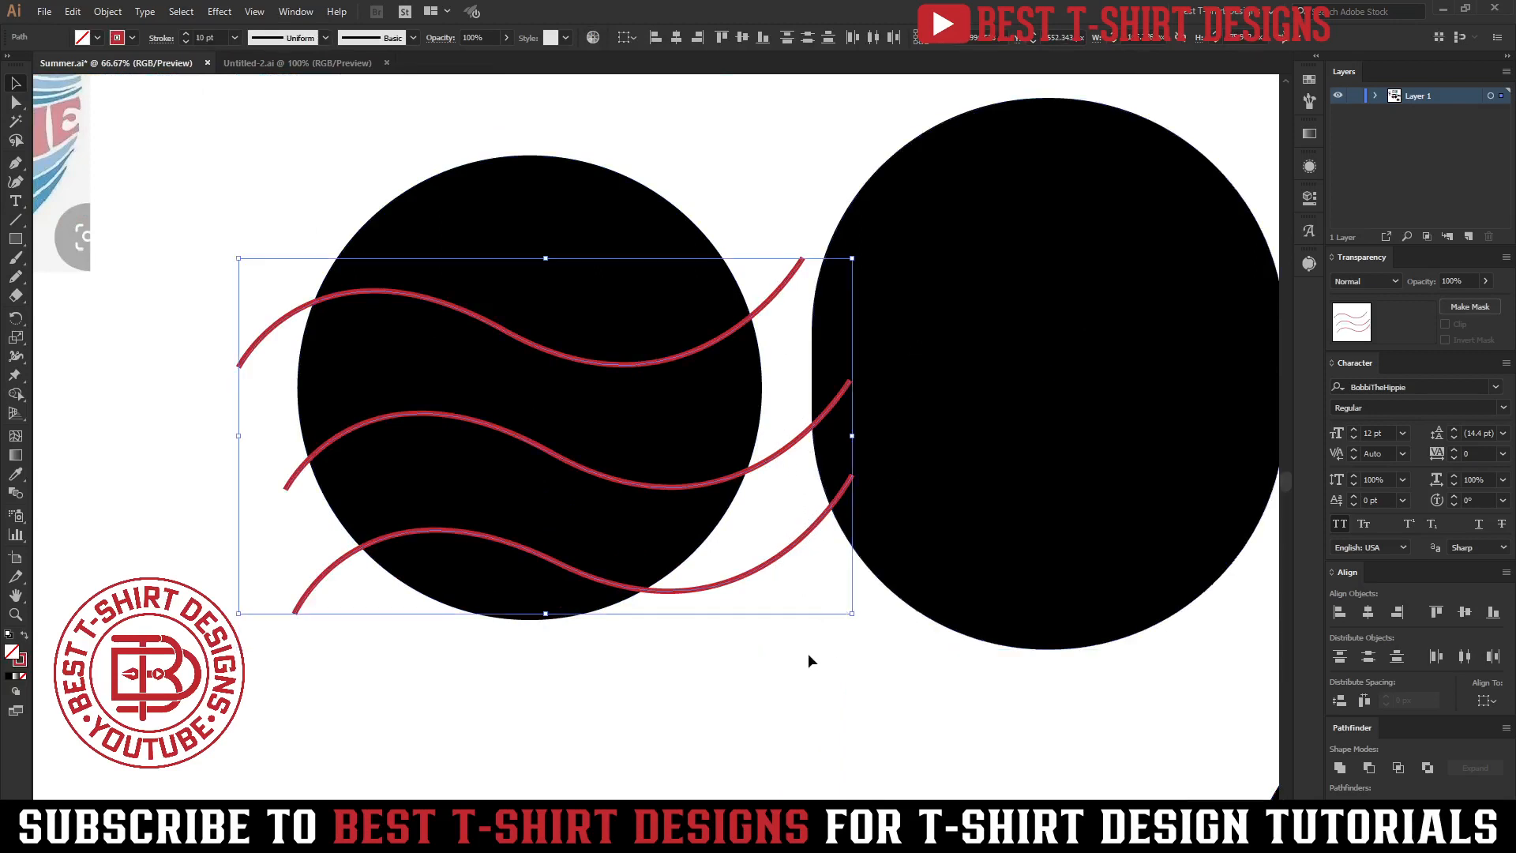
scroll(218, 33, up, 10)
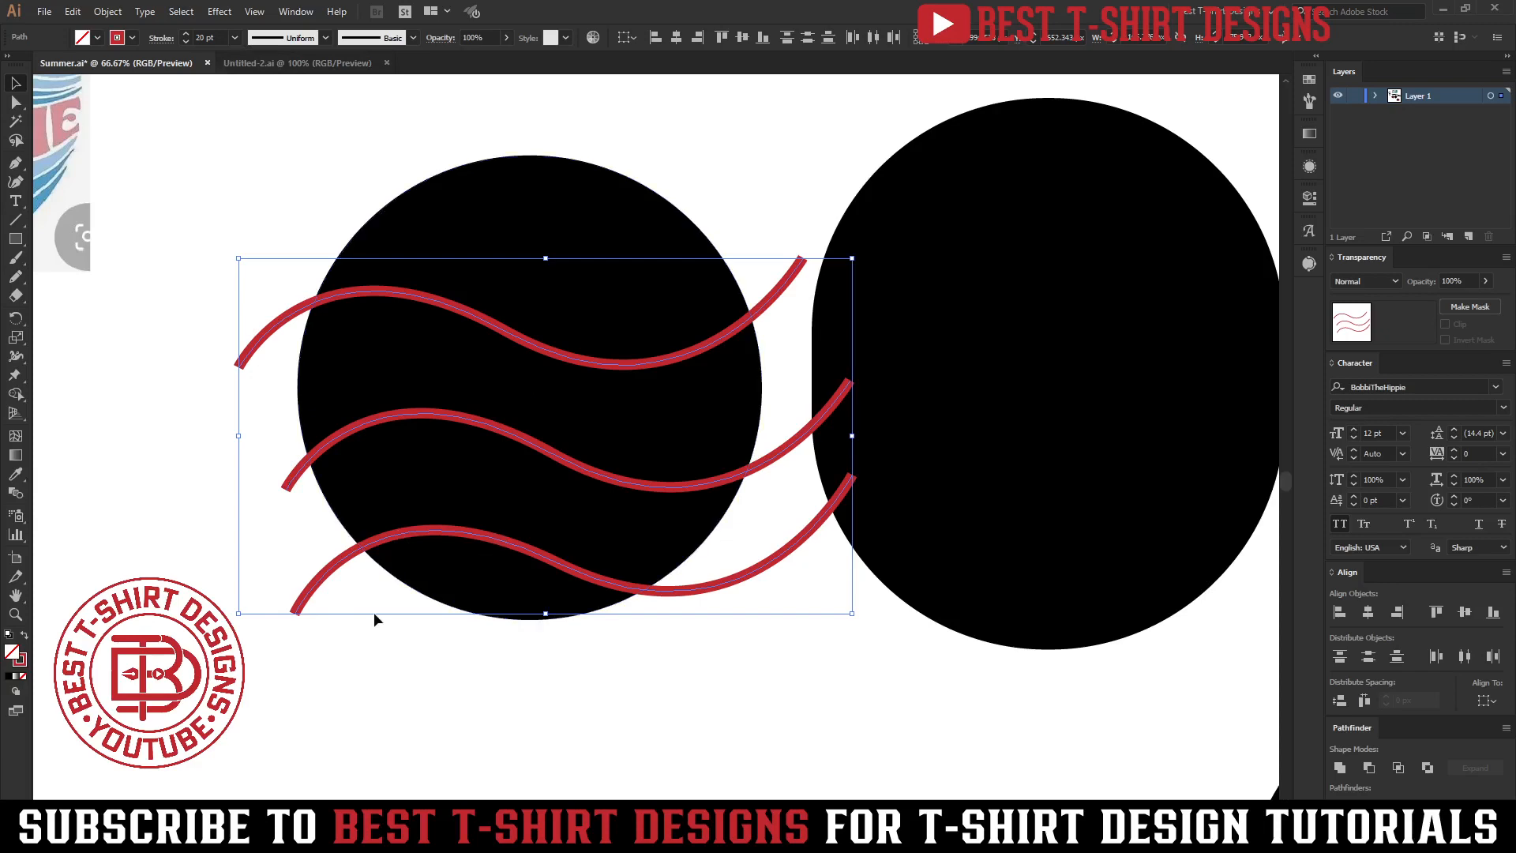
click(317, 510)
Select the left circle together with its three curves and group them.
scroll(348, 514, down, 2)
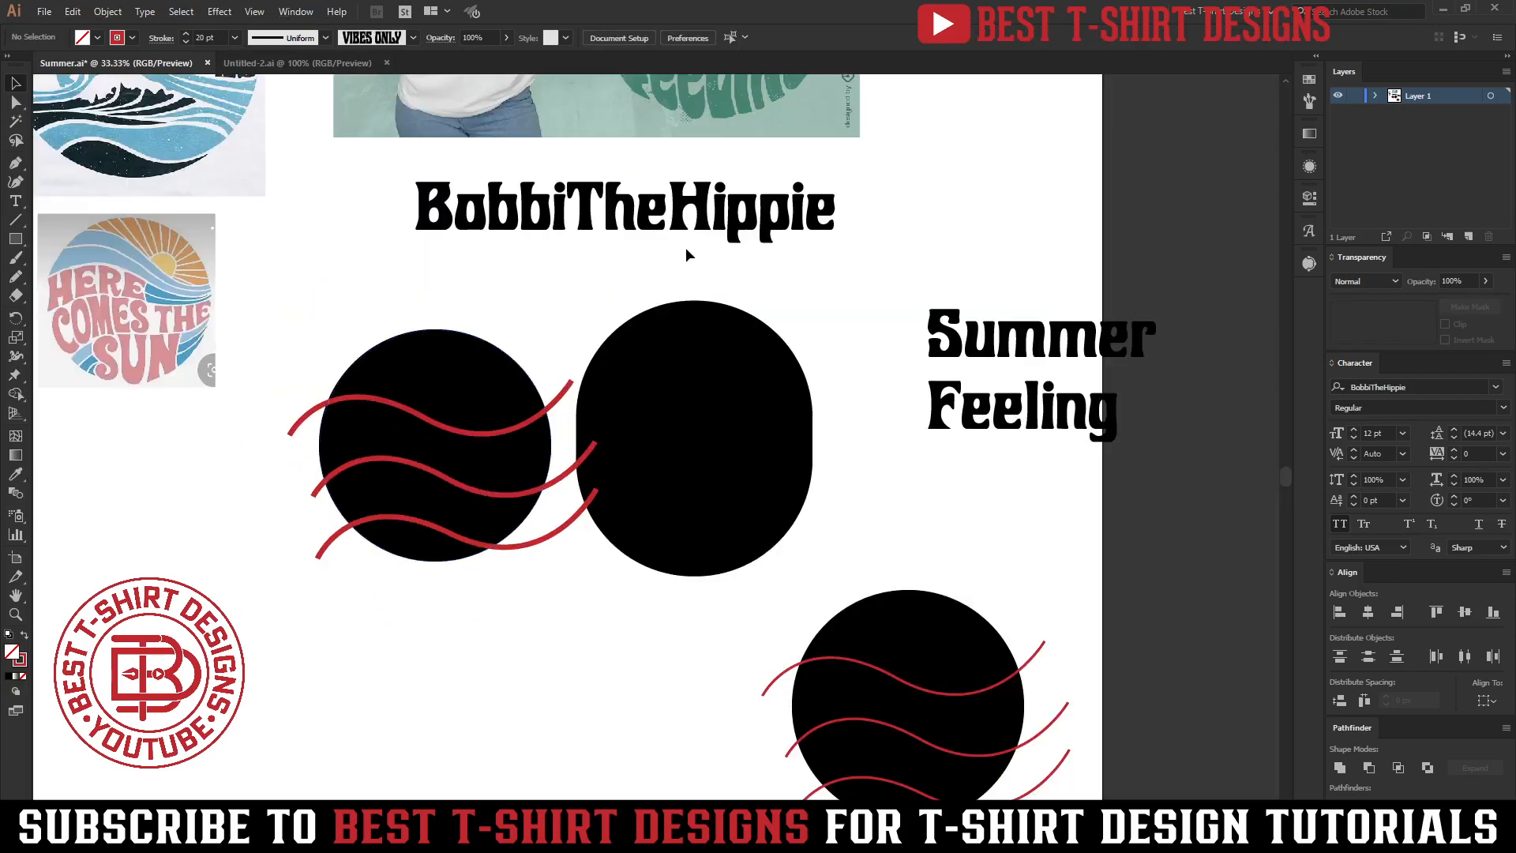
scroll(714, 147, up, 3)
scroll(391, 651, up, 2)
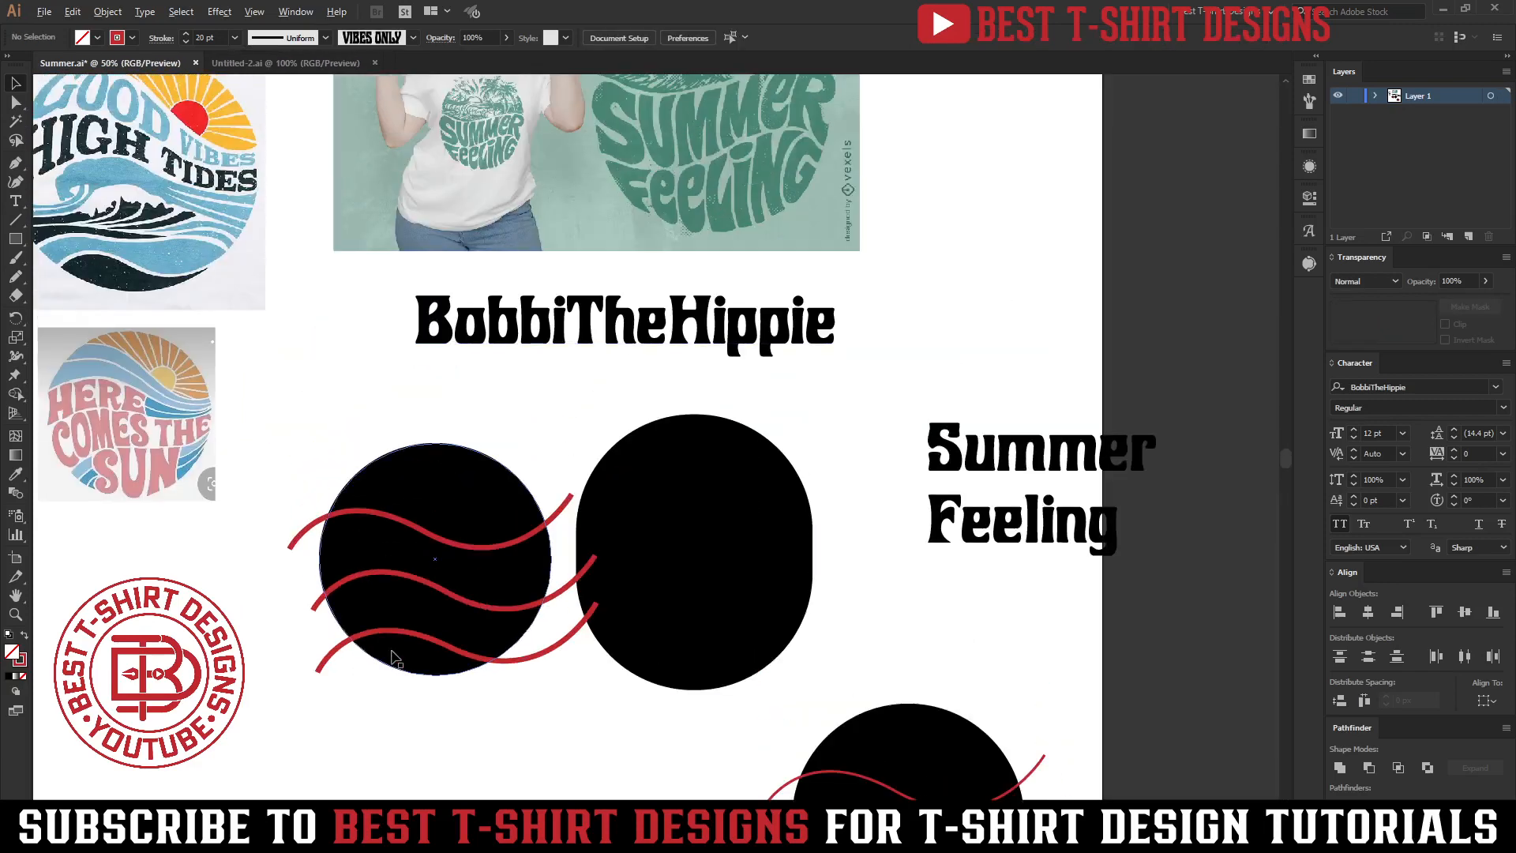
scroll(488, 514, down, 1)
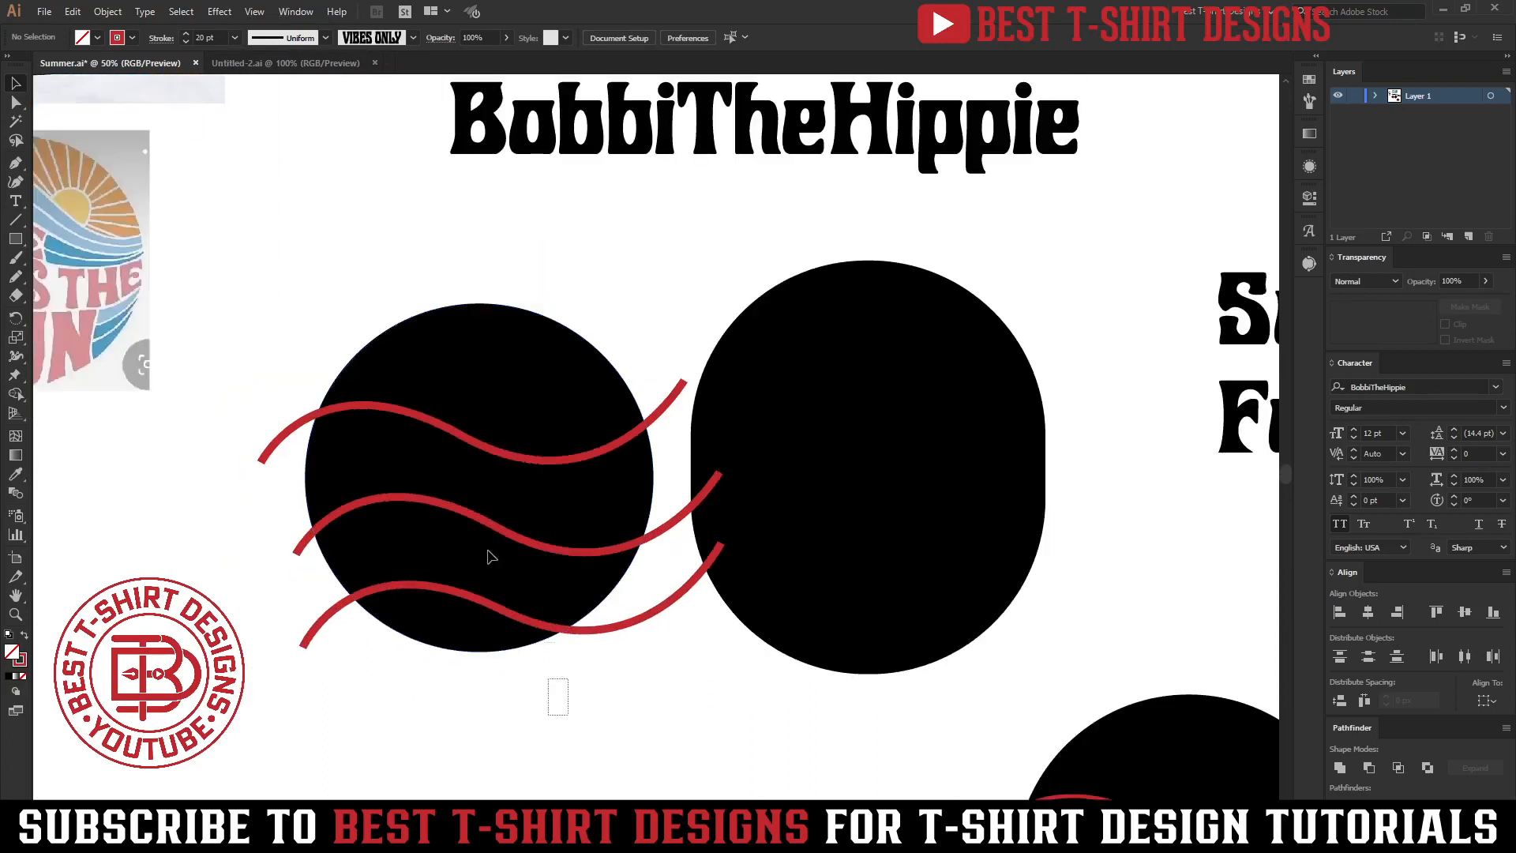
drag(566, 711, 367, 314)
key(alt+o)
key(x)
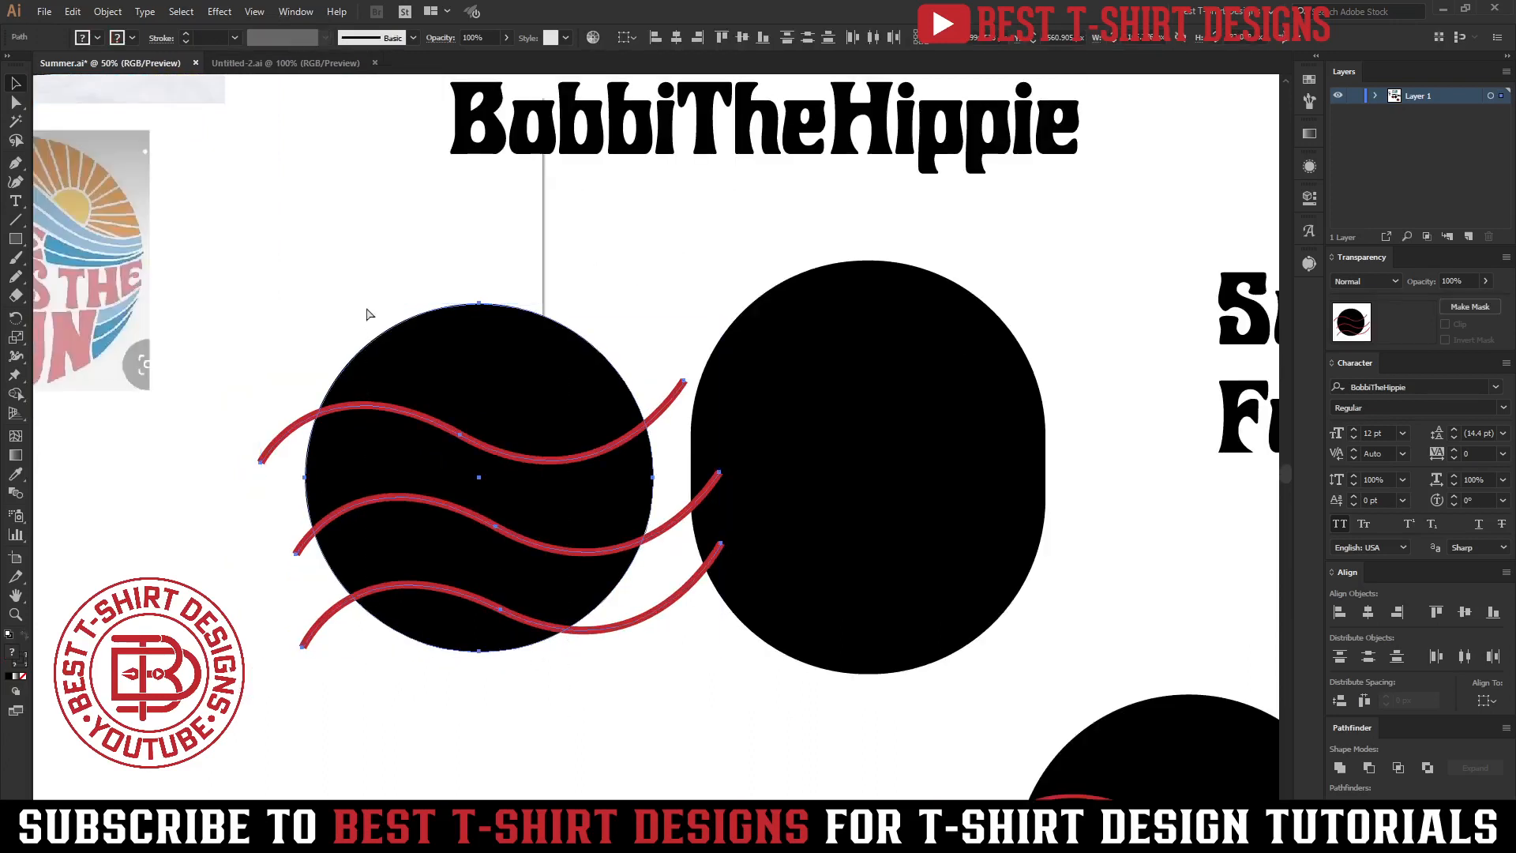
click(411, 323)
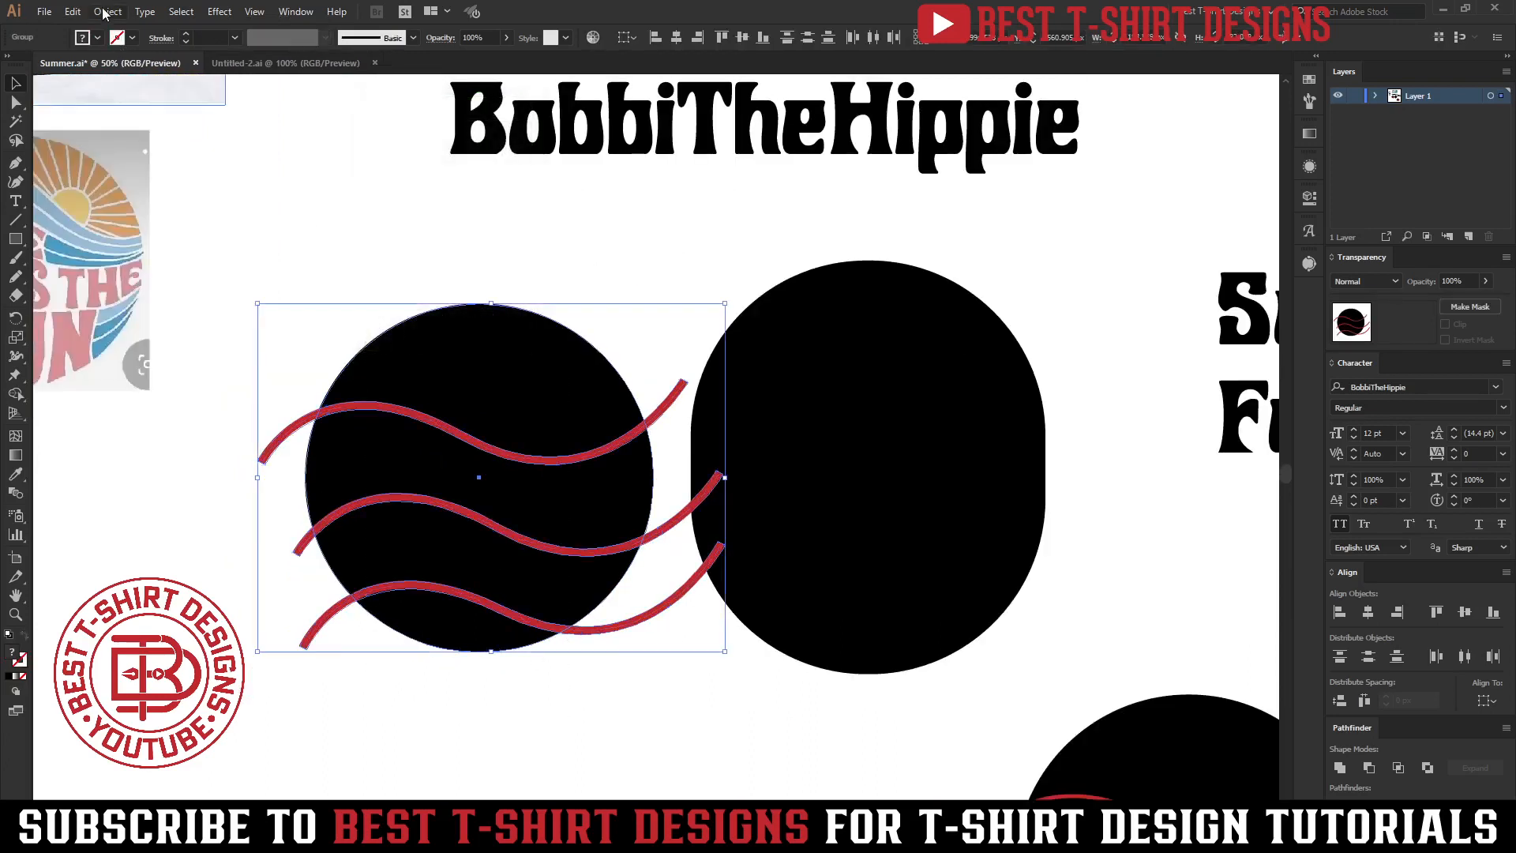
Expand the grouped left circle and its red curves into filled shapes.
click(108, 11)
click(237, 180)
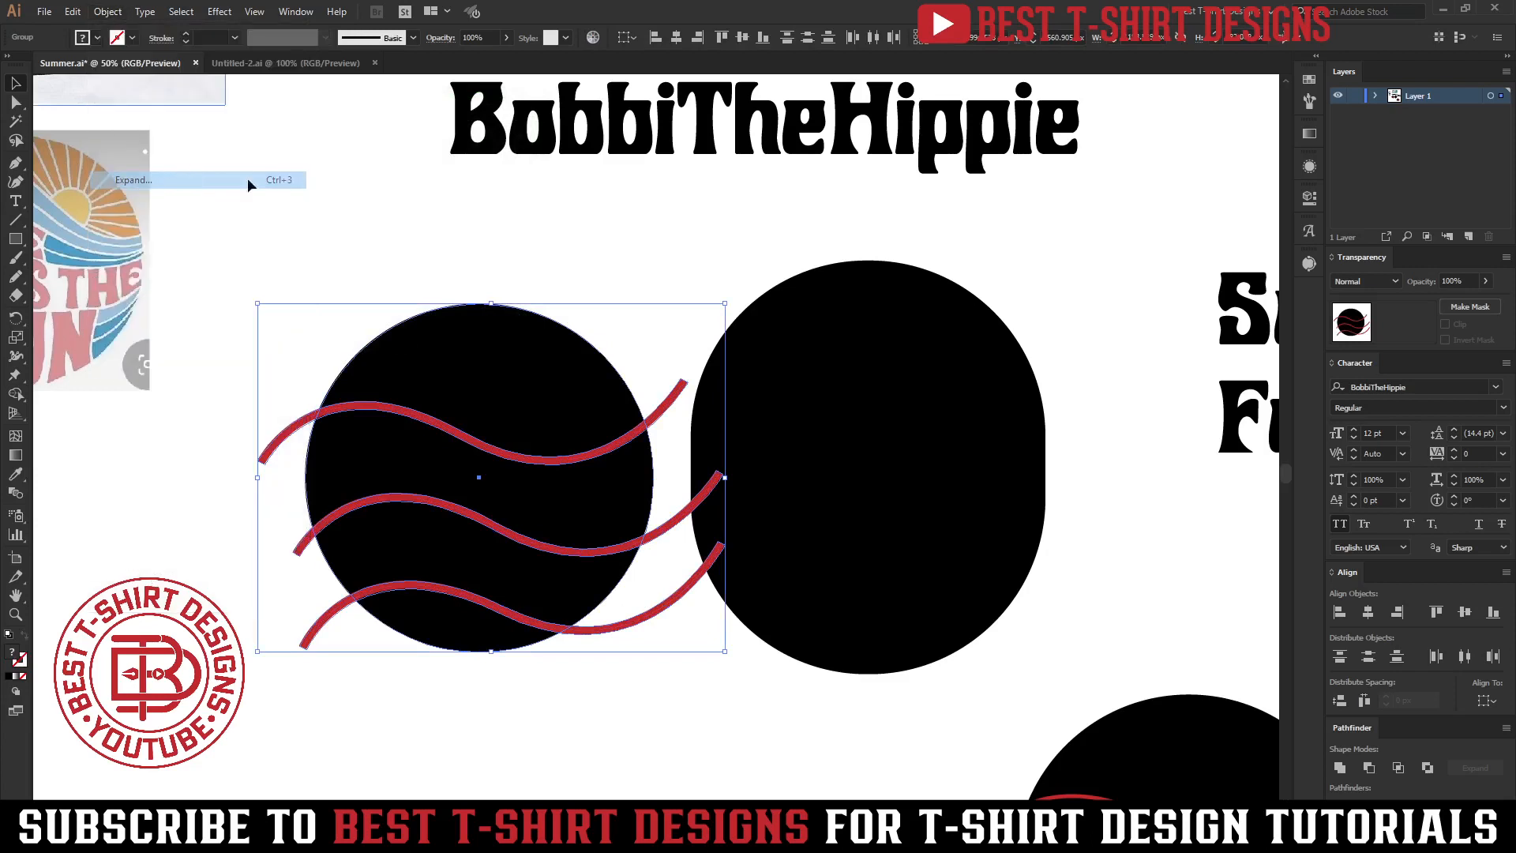
click(391, 247)
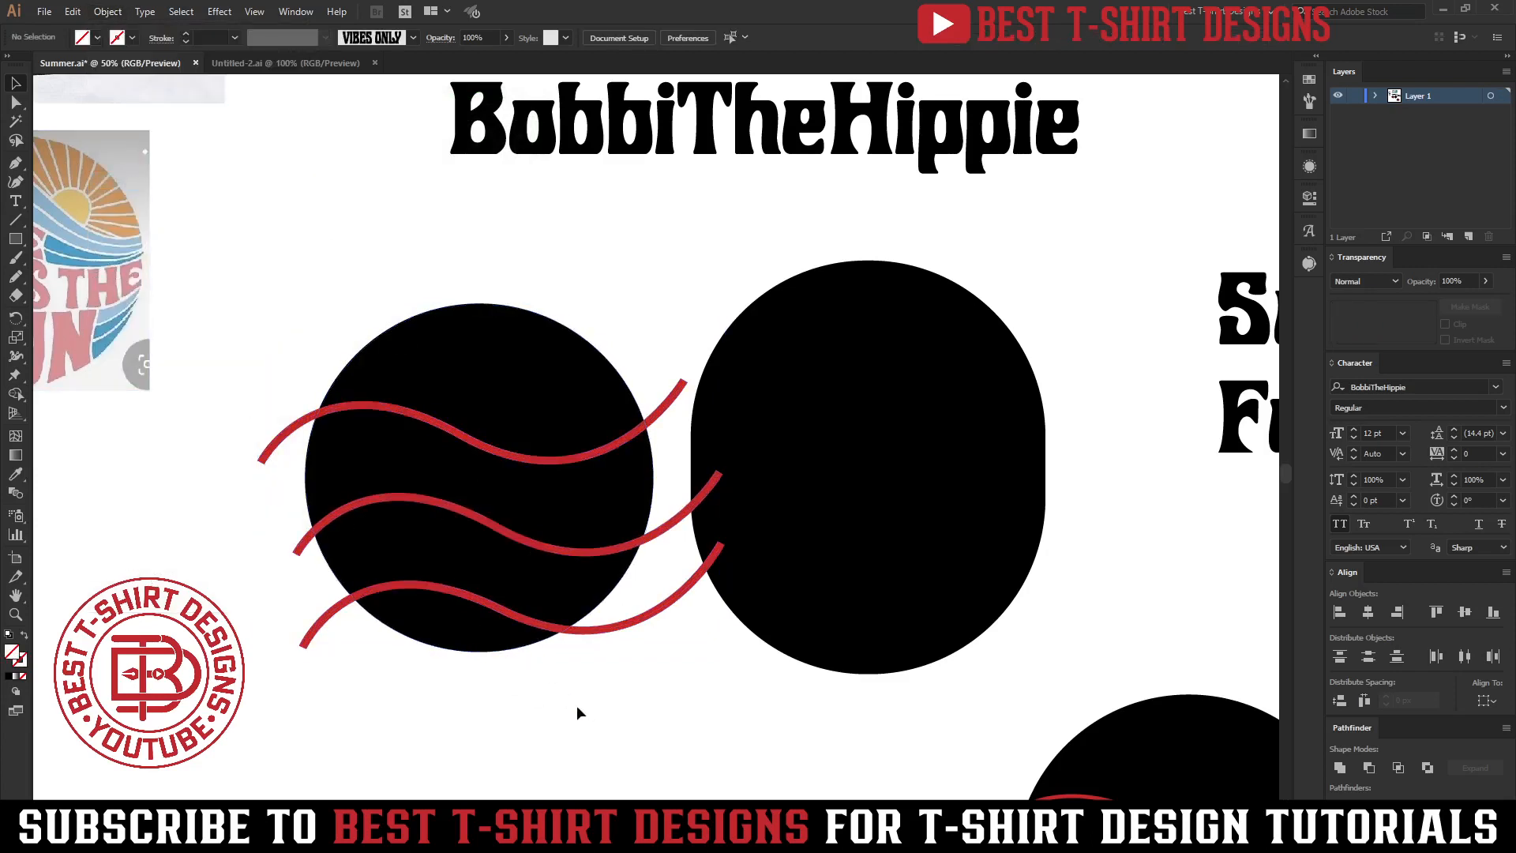
Divide the left circle with its curves and delete all red pieces using the Magic Wand.
drag(593, 713, 345, 298)
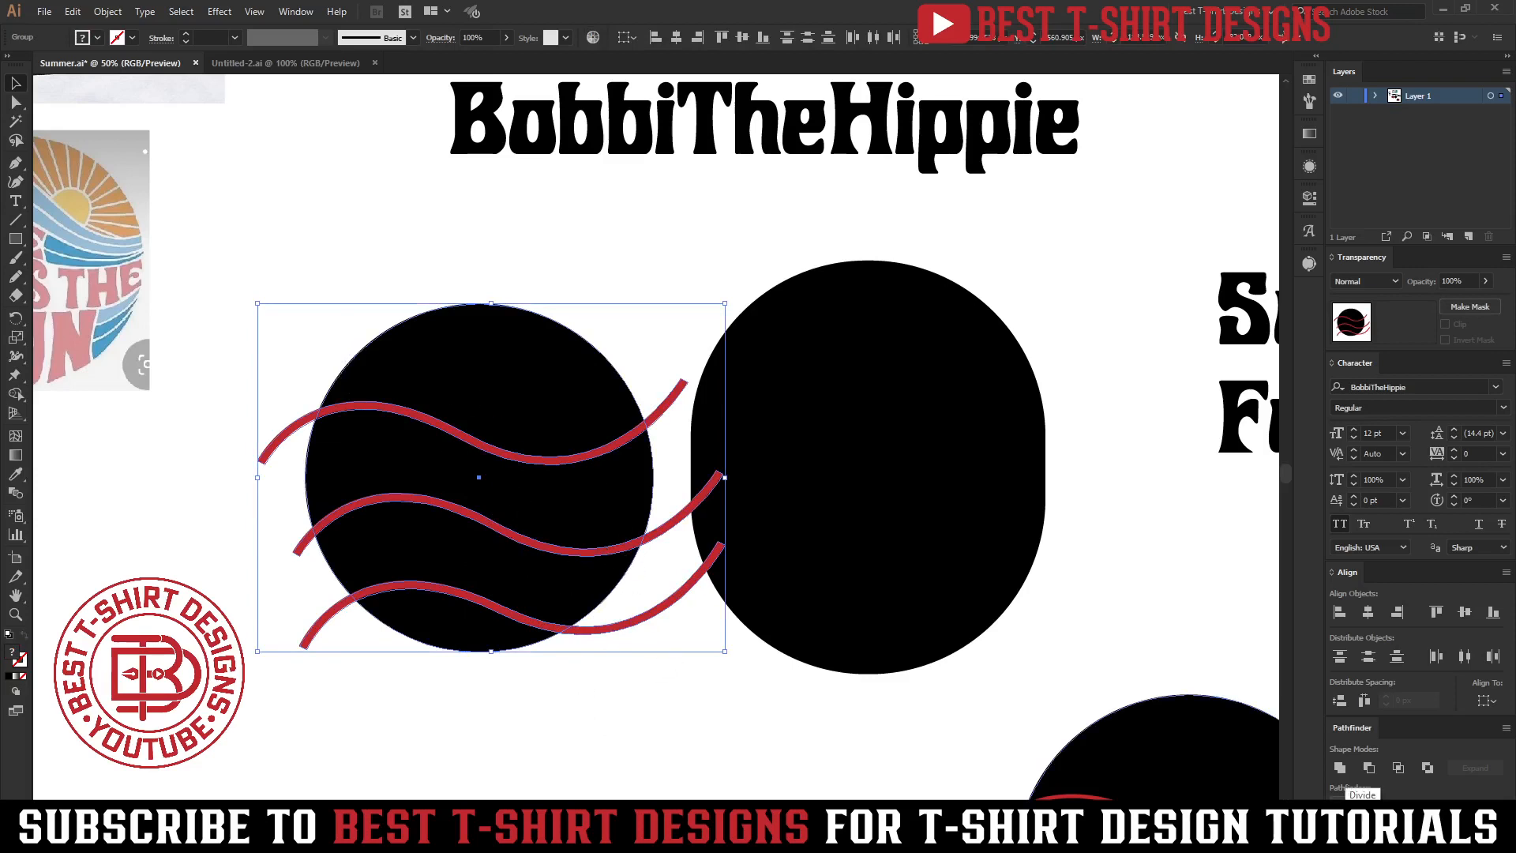
click(638, 630)
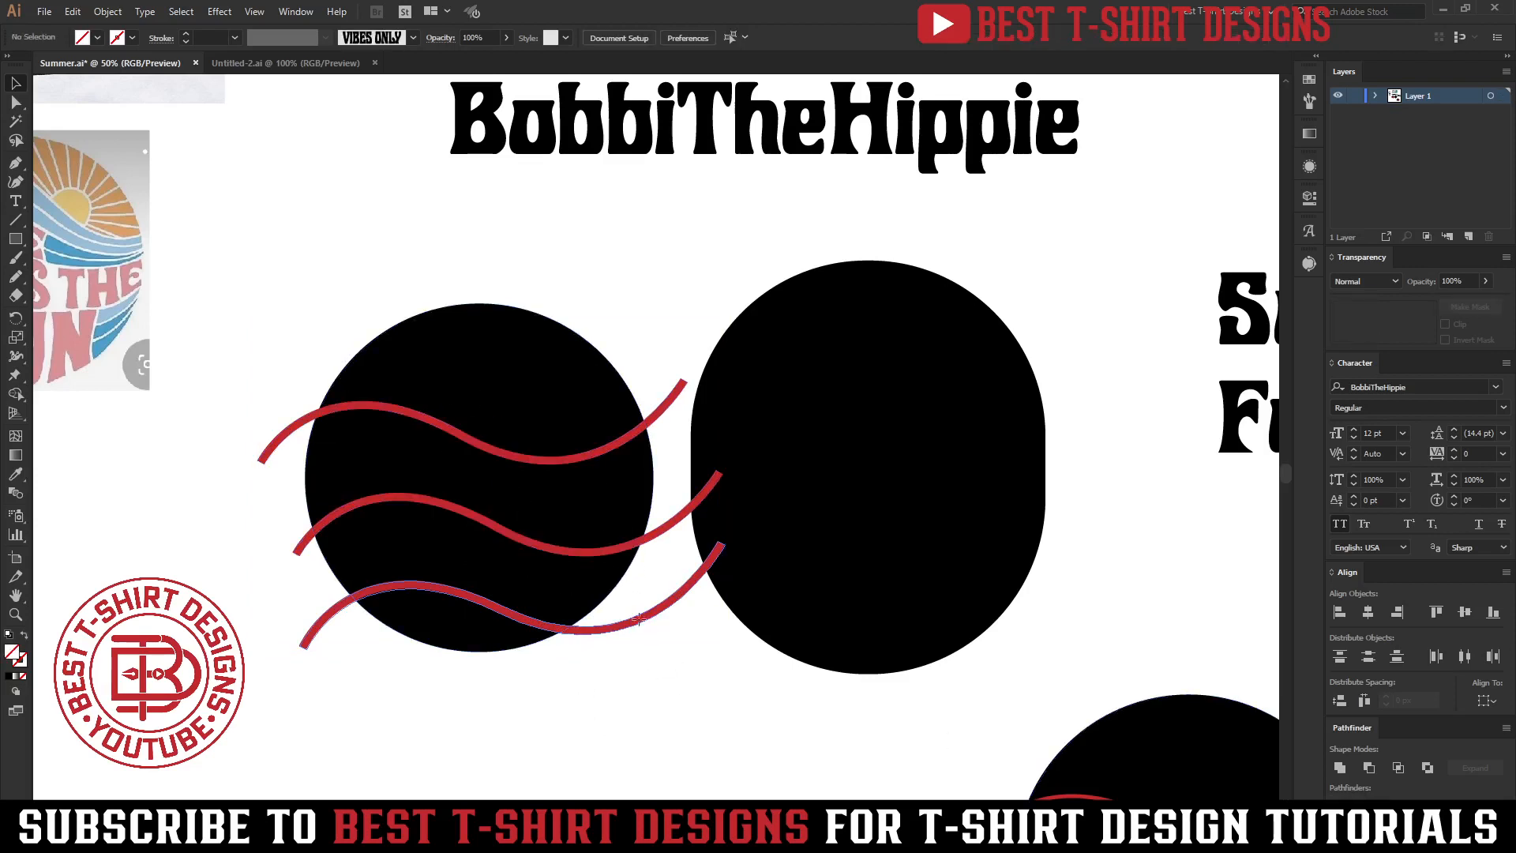
click(640, 623)
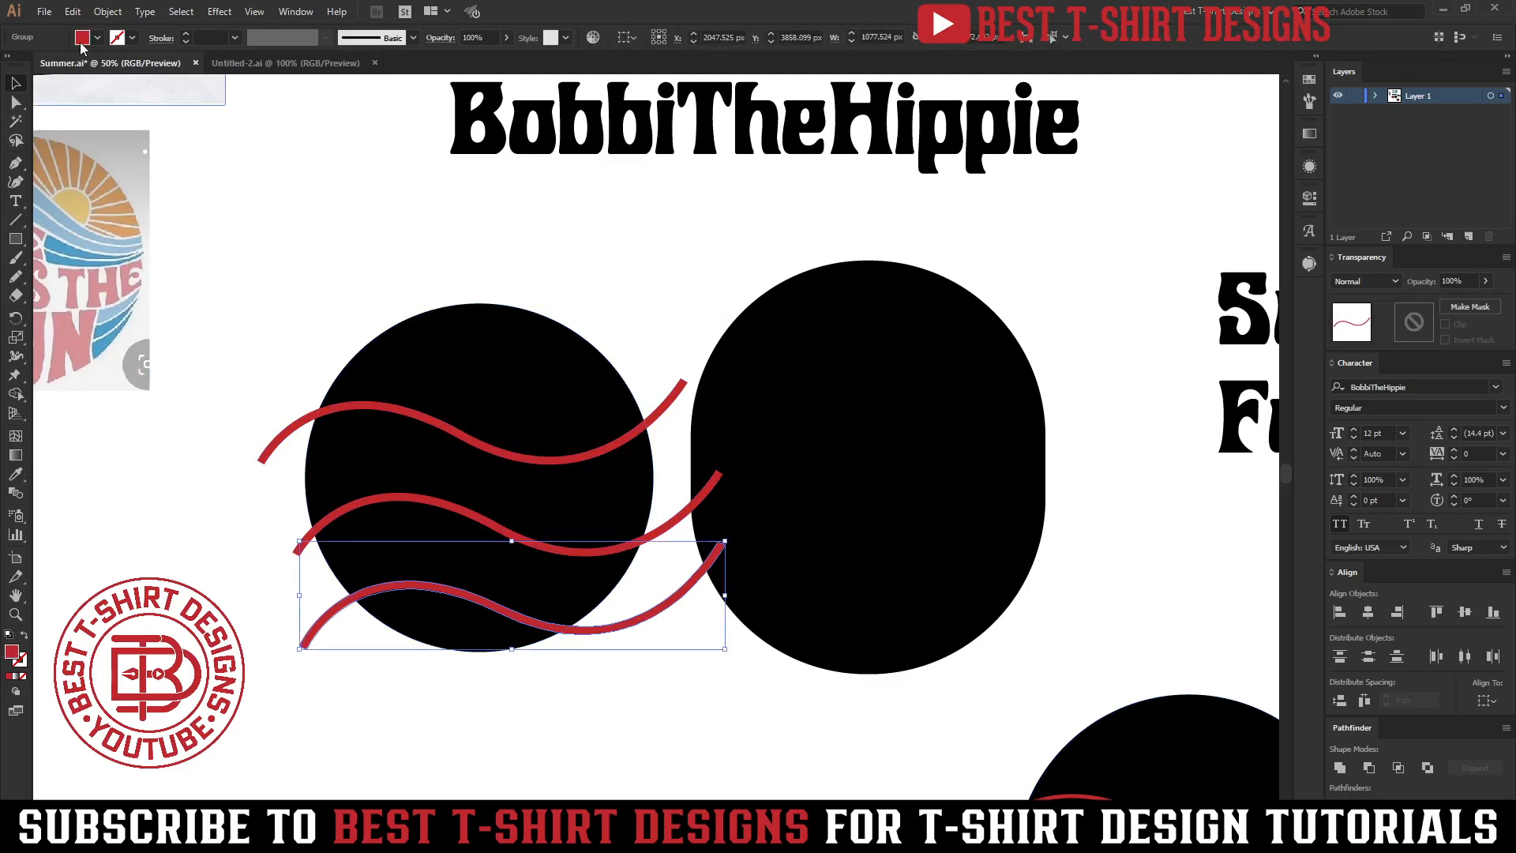
drag(525, 718, 410, 281)
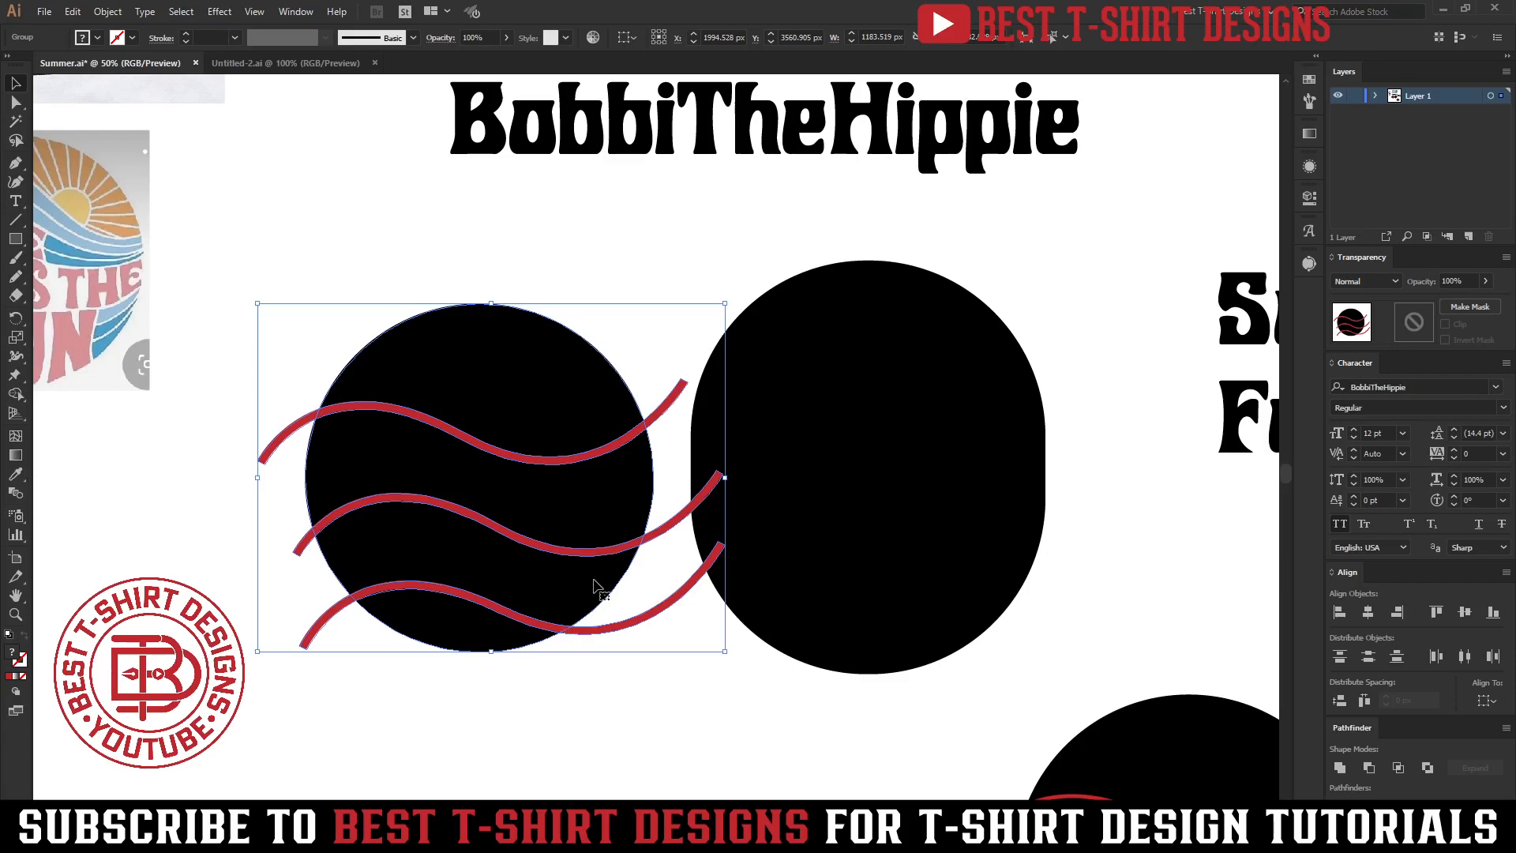
key(y)
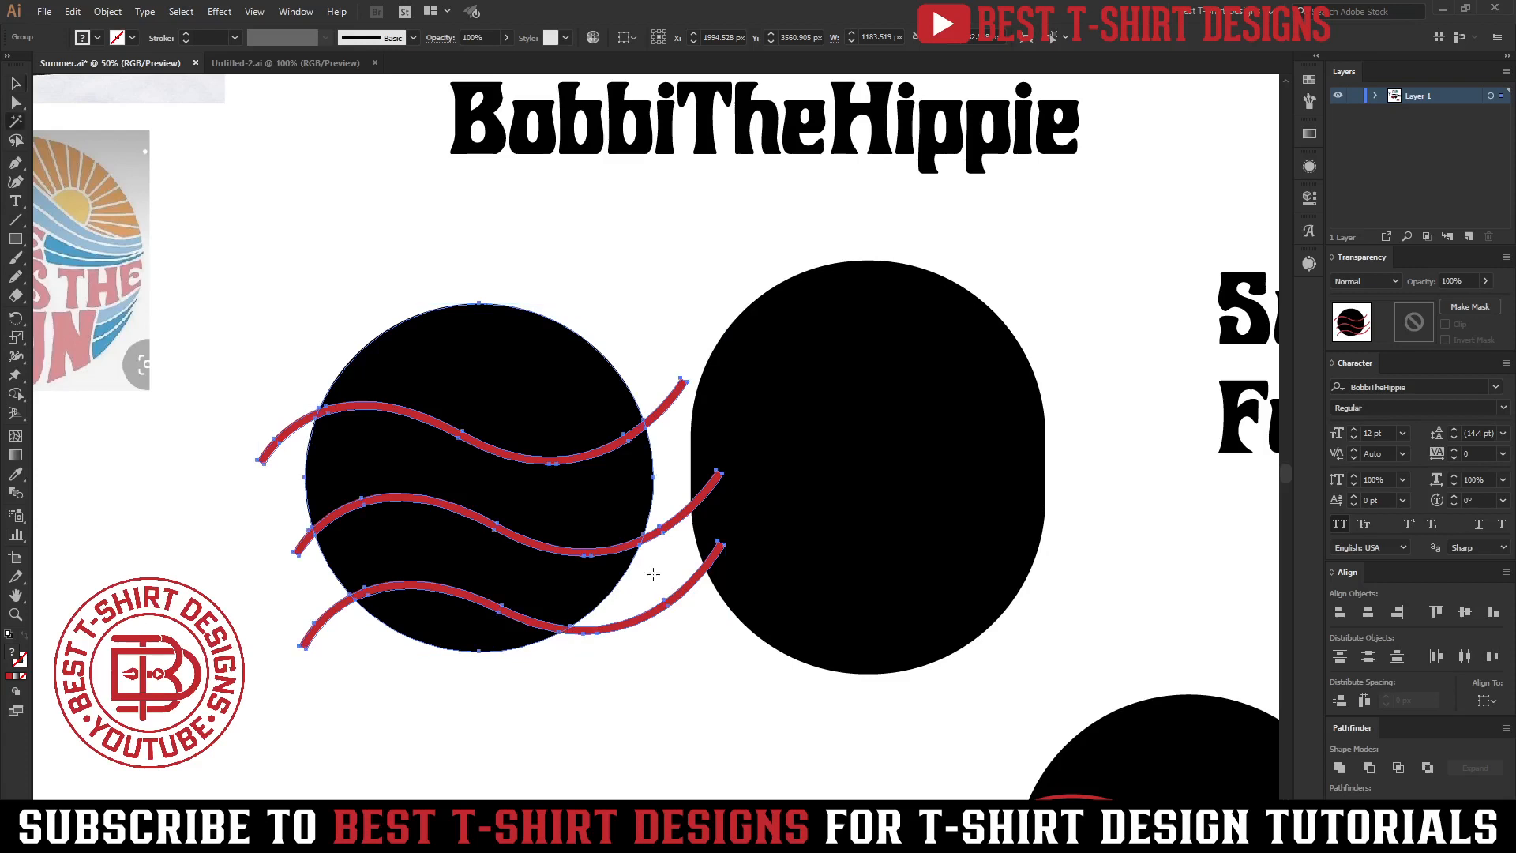
click(664, 528)
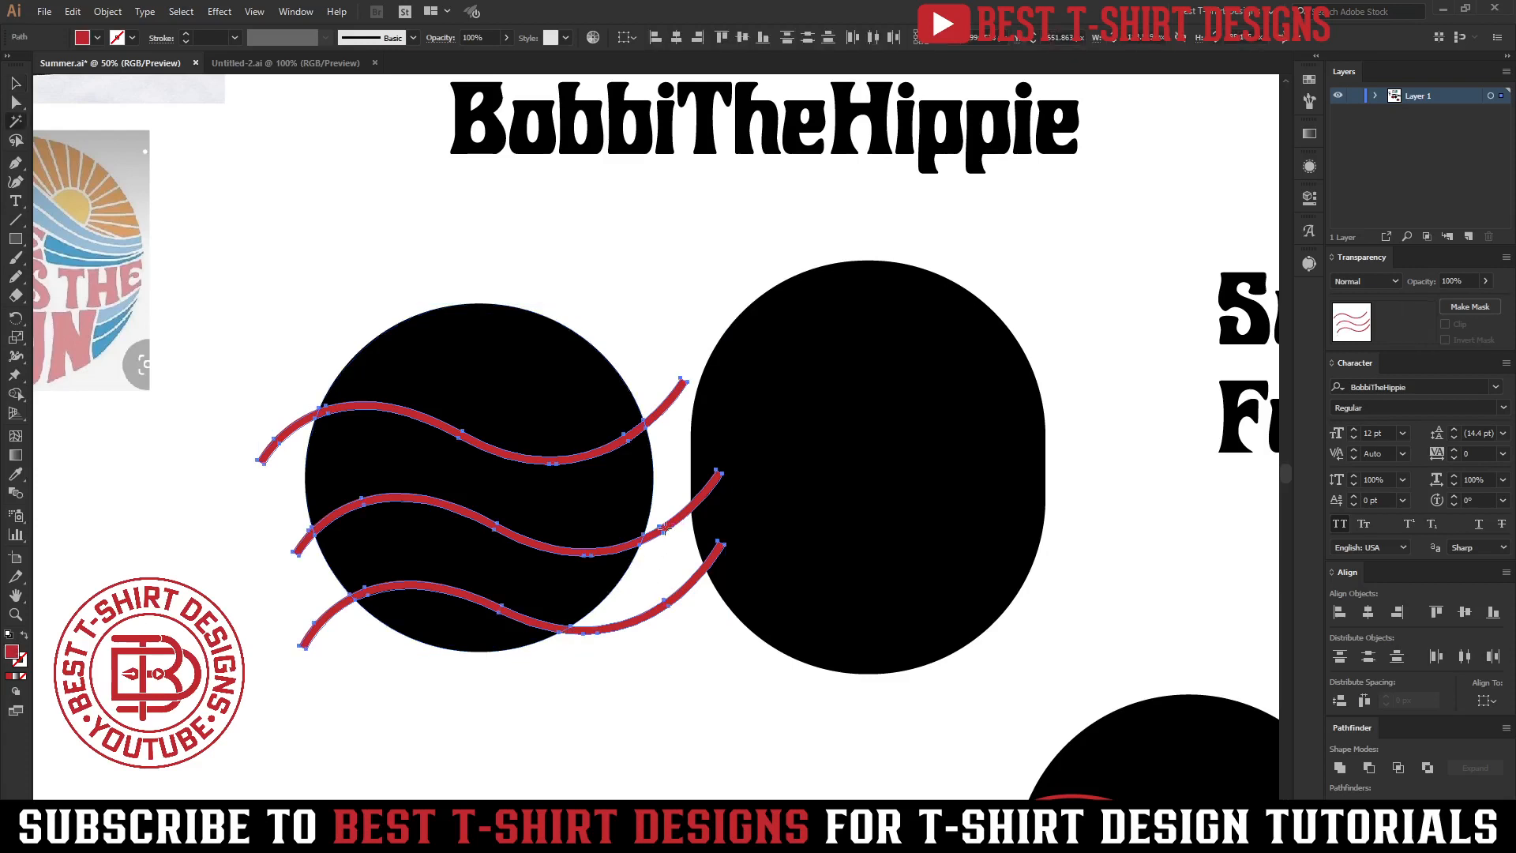
key(Delete)
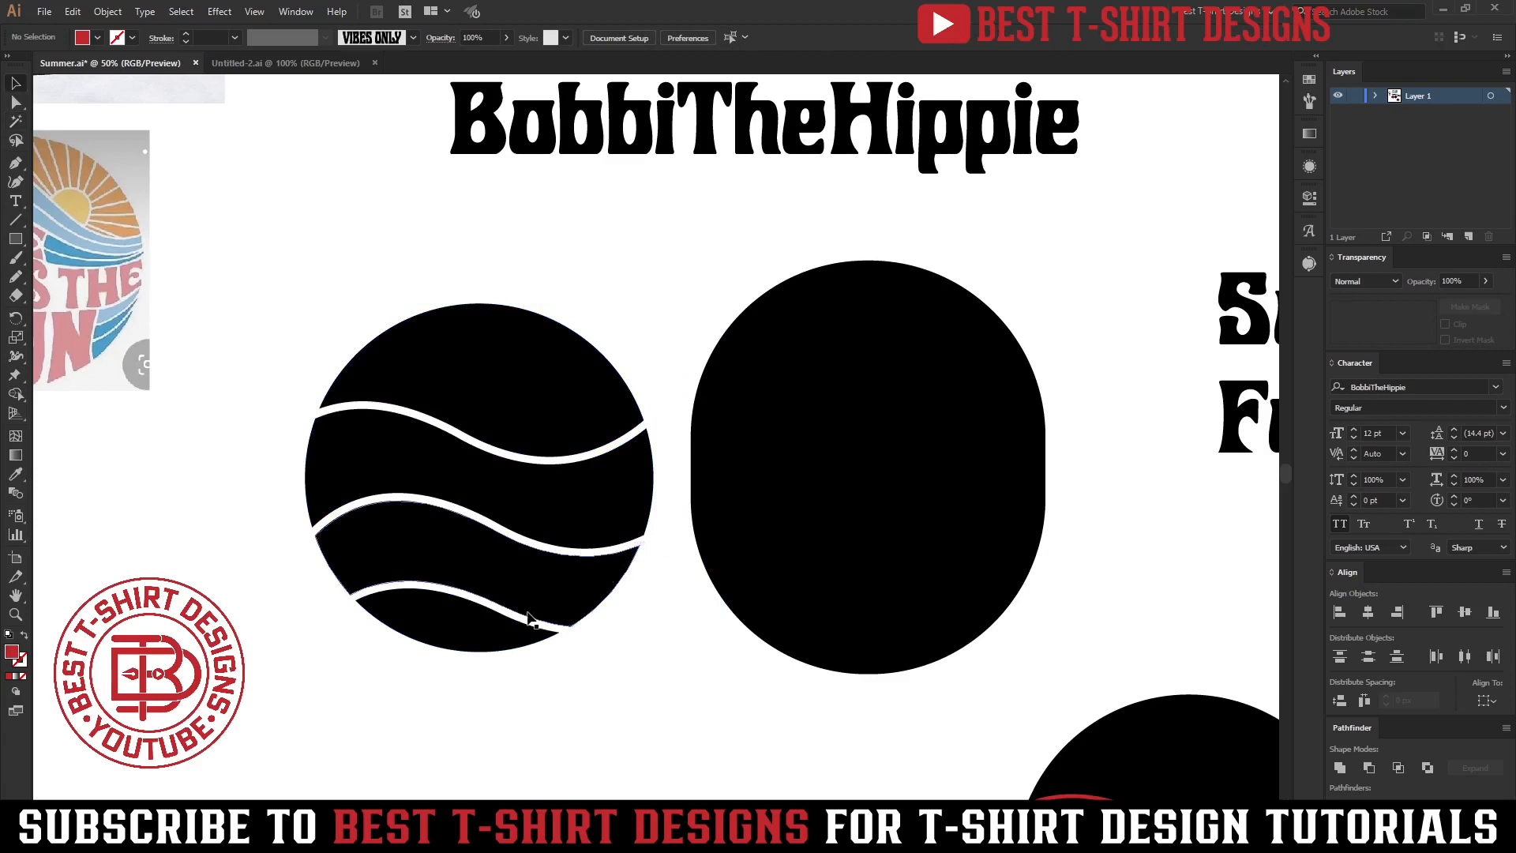
Ungroup the divided left circle and check its separate slices.
click(529, 620)
key(v)
right_click(528, 618)
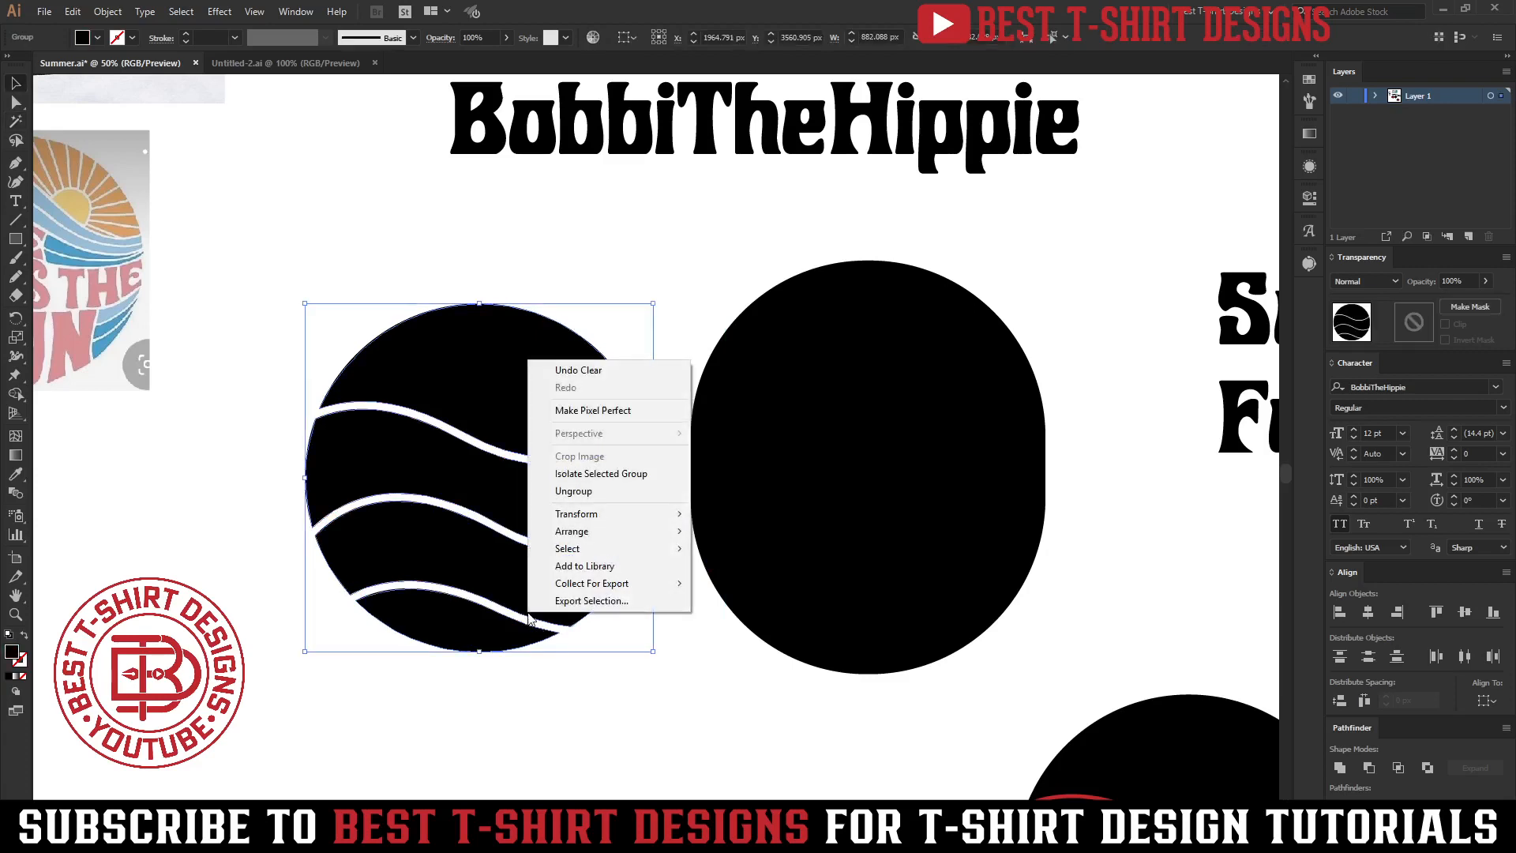
click(573, 490)
click(582, 731)
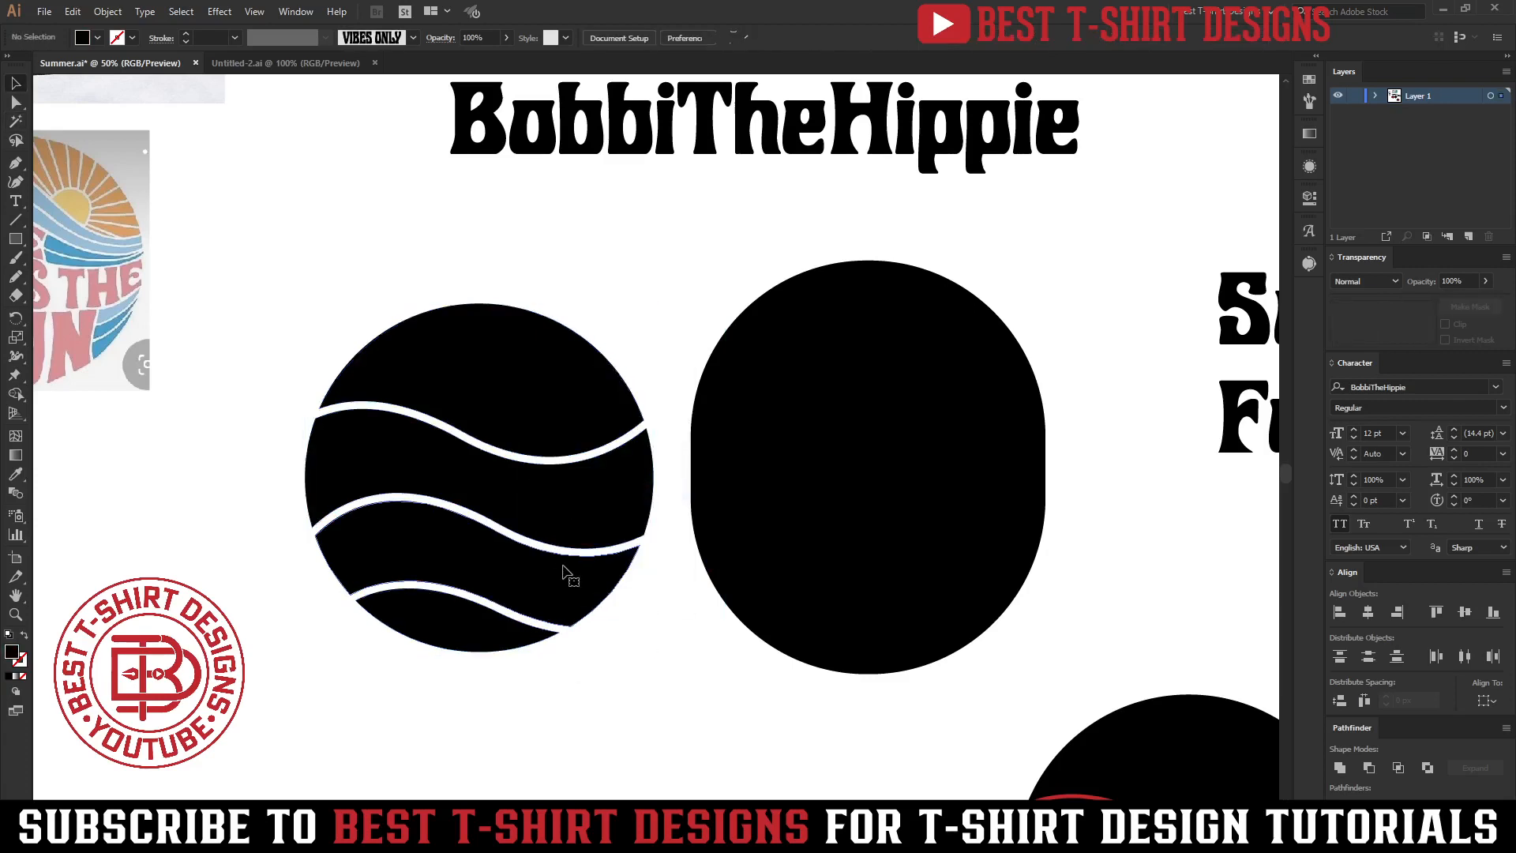
click(563, 572)
click(576, 508)
click(566, 403)
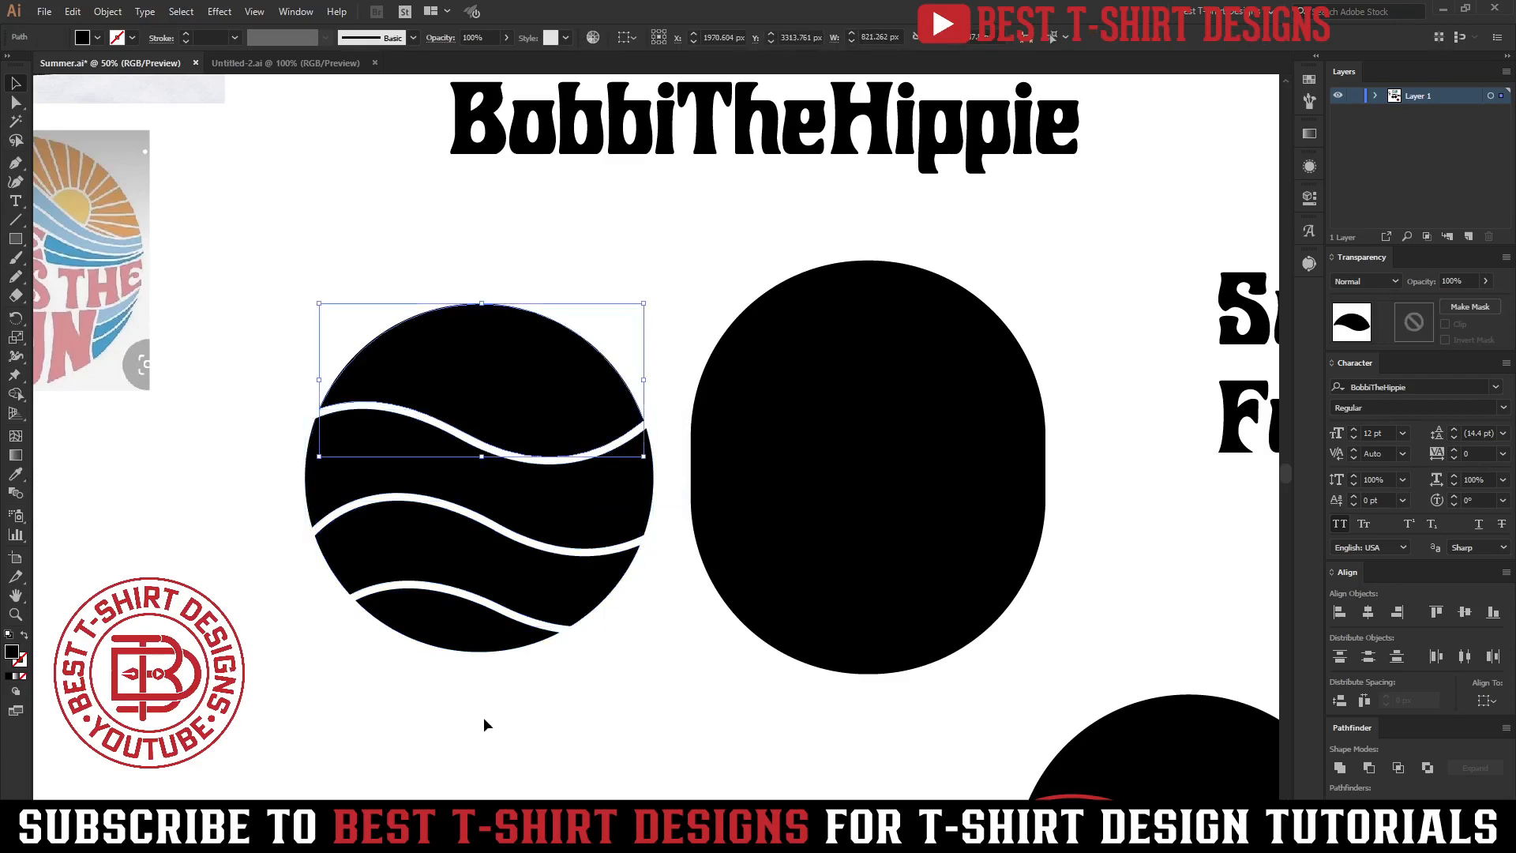
click(483, 722)
Undo the last two operations on the left circle.
scroll(366, 654, down, 2)
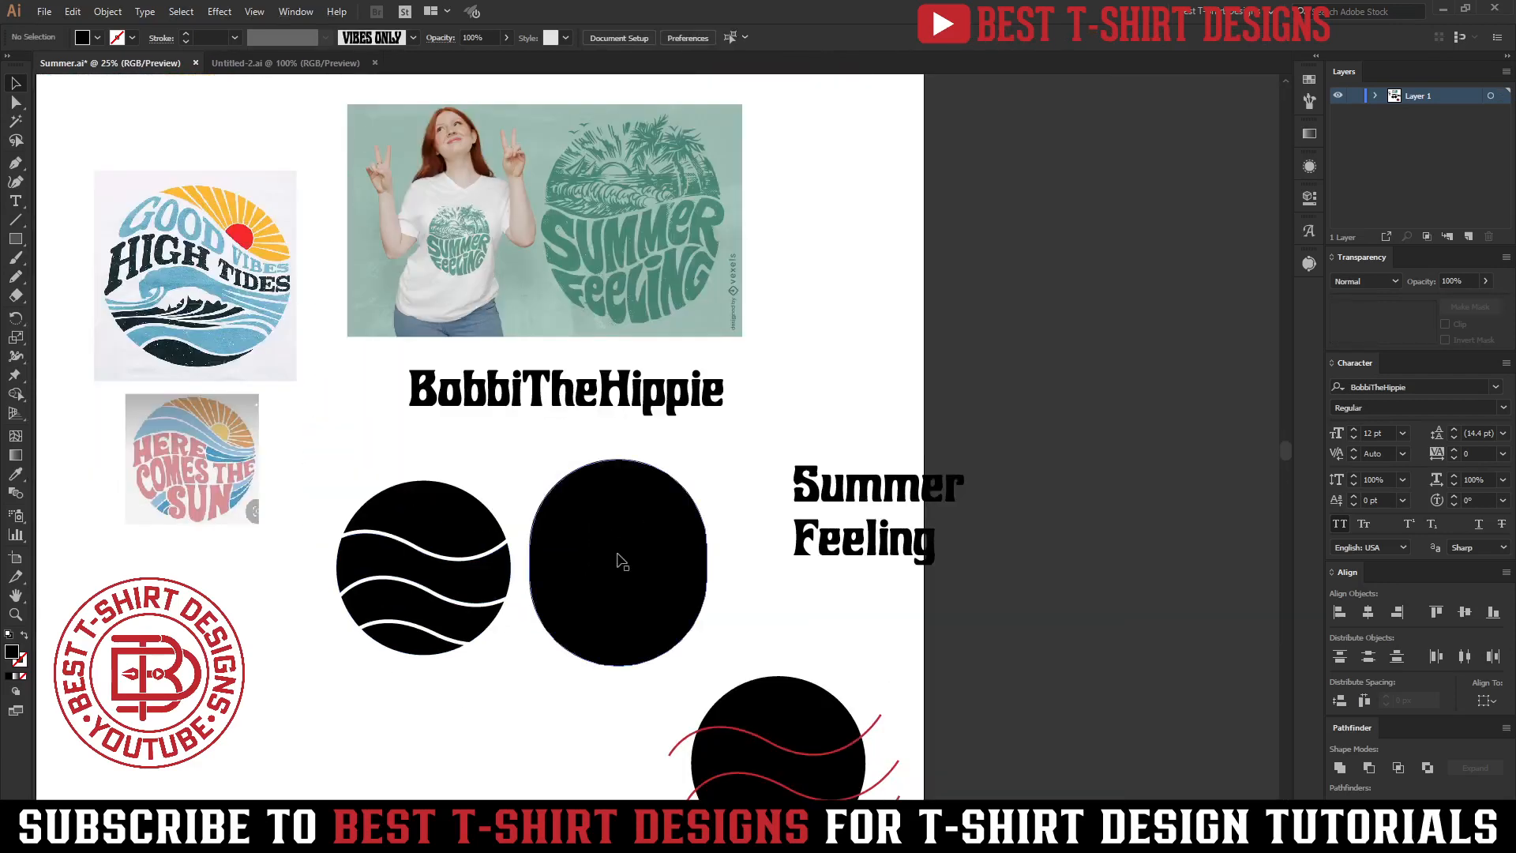
key(ctrl+z)
key(ctrl+z)
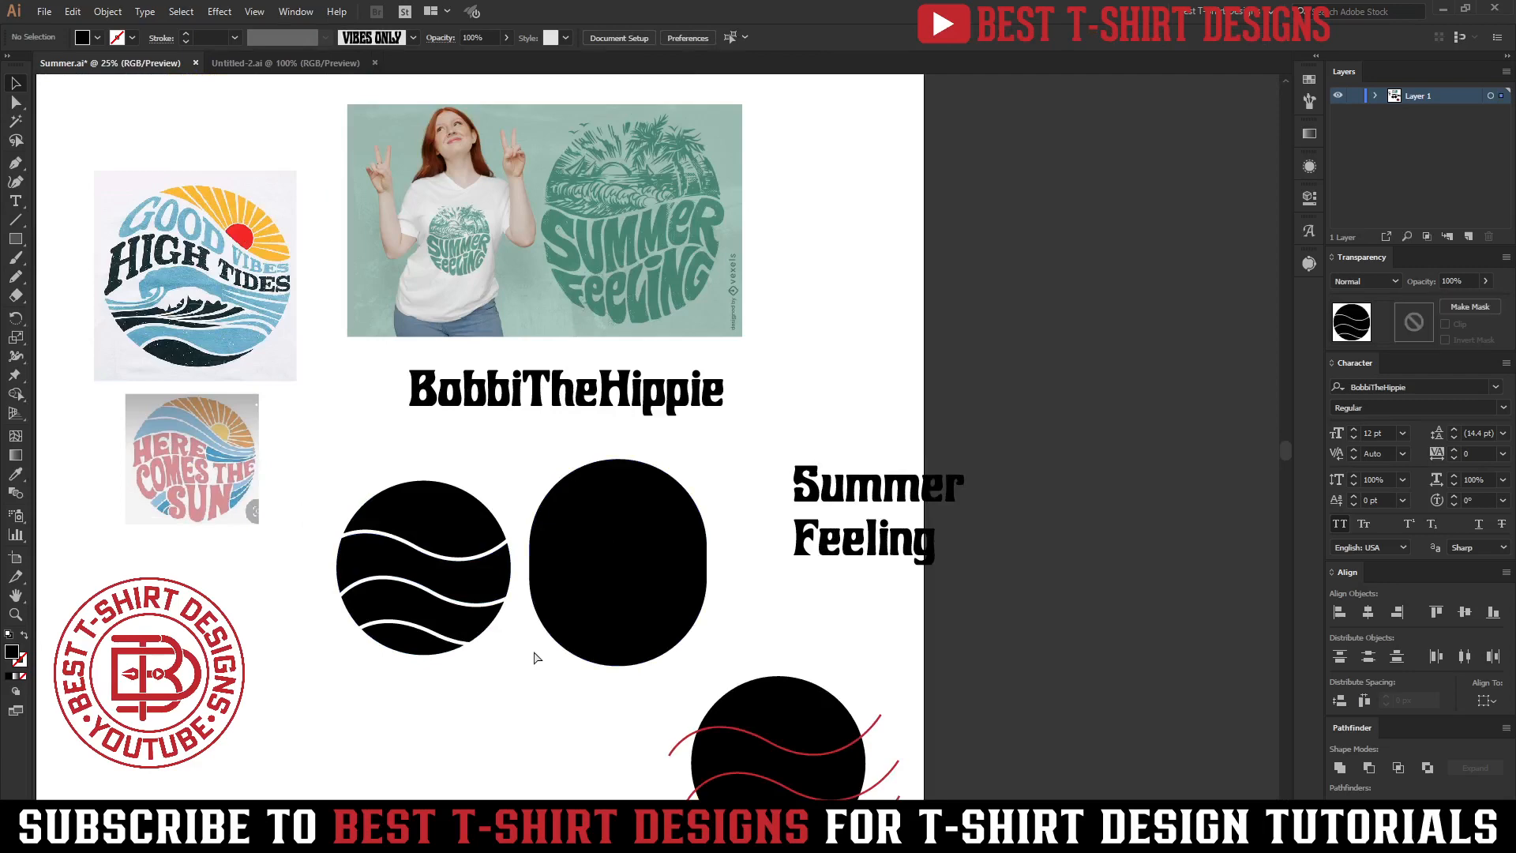
click(443, 662)
Duplicate the left circle group with its curves onto the oval and position the curves across it.
scroll(442, 662, up, 1)
drag(289, 640, 301, 668)
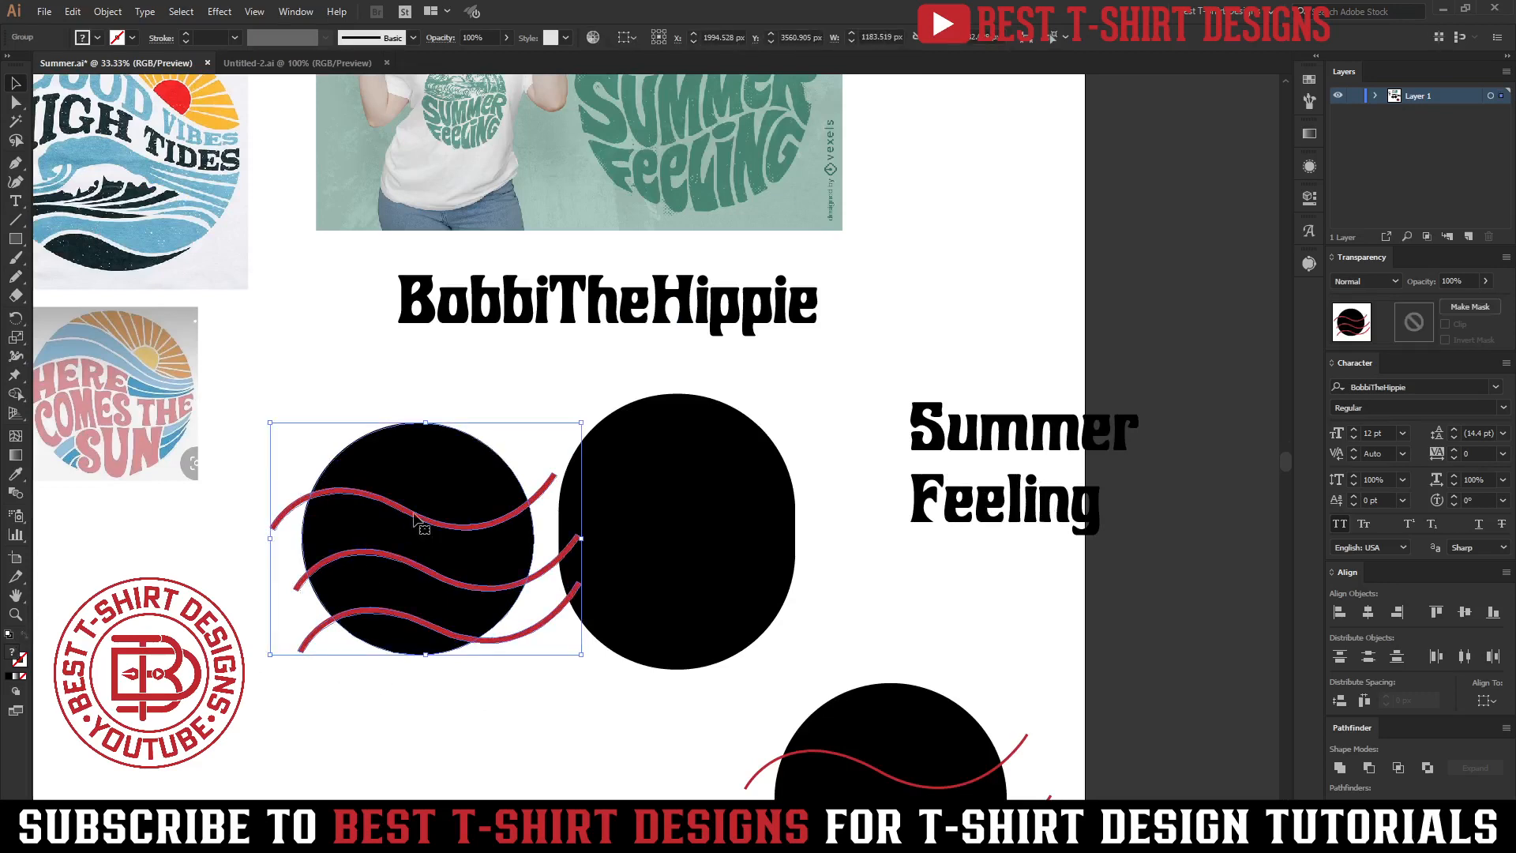
drag(545, 627, 647, 738)
key(ctrl+z)
drag(545, 644, 549, 465)
drag(521, 635, 772, 634)
shift+click(718, 484)
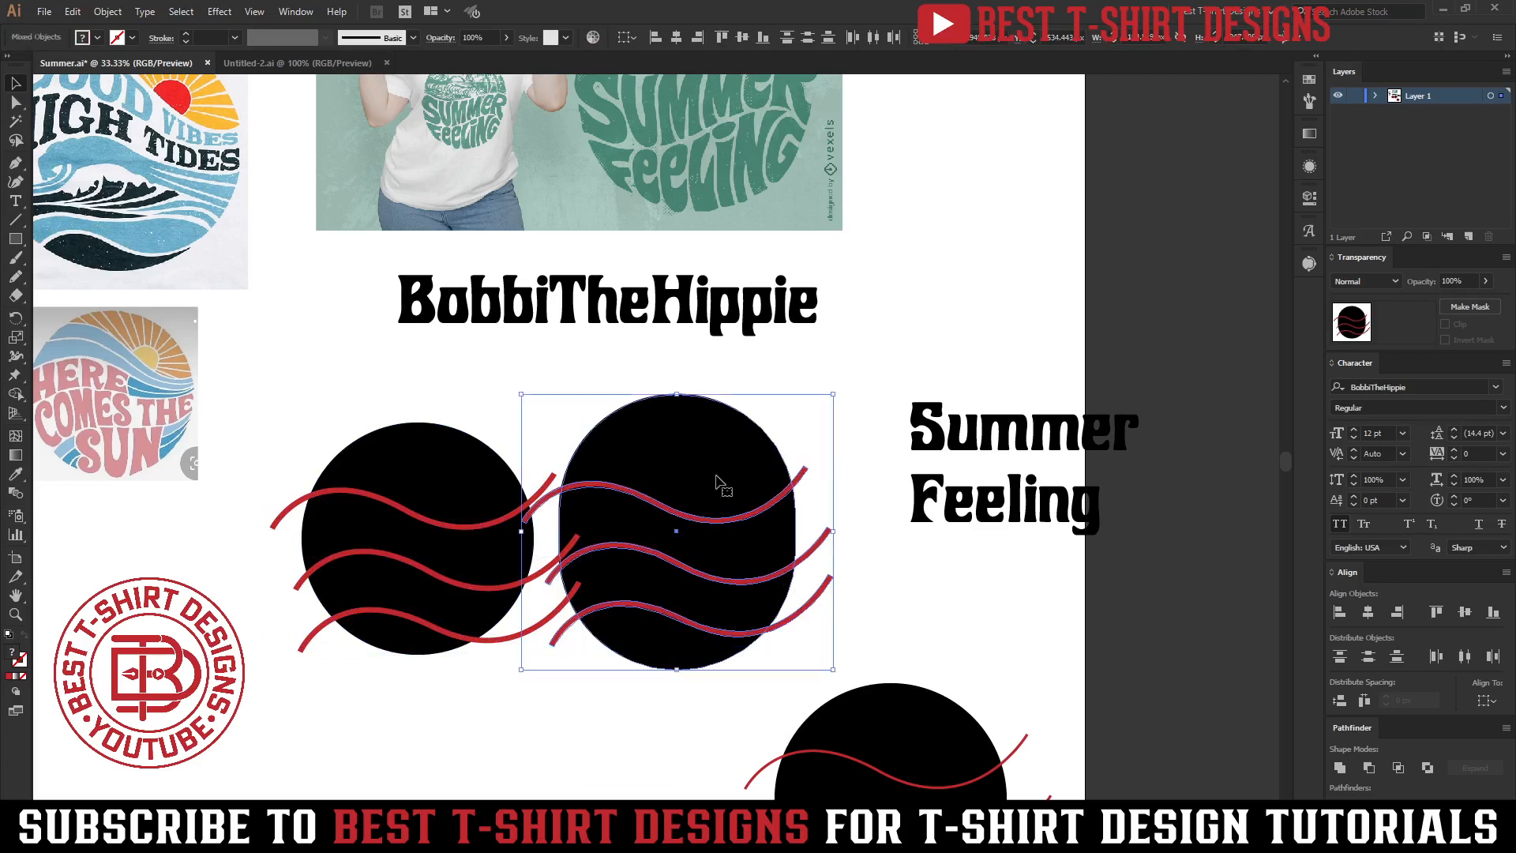
drag(718, 484, 796, 446)
Group the oval together with its copied red curves.
scroll(562, 684, down, 1)
click(509, 665)
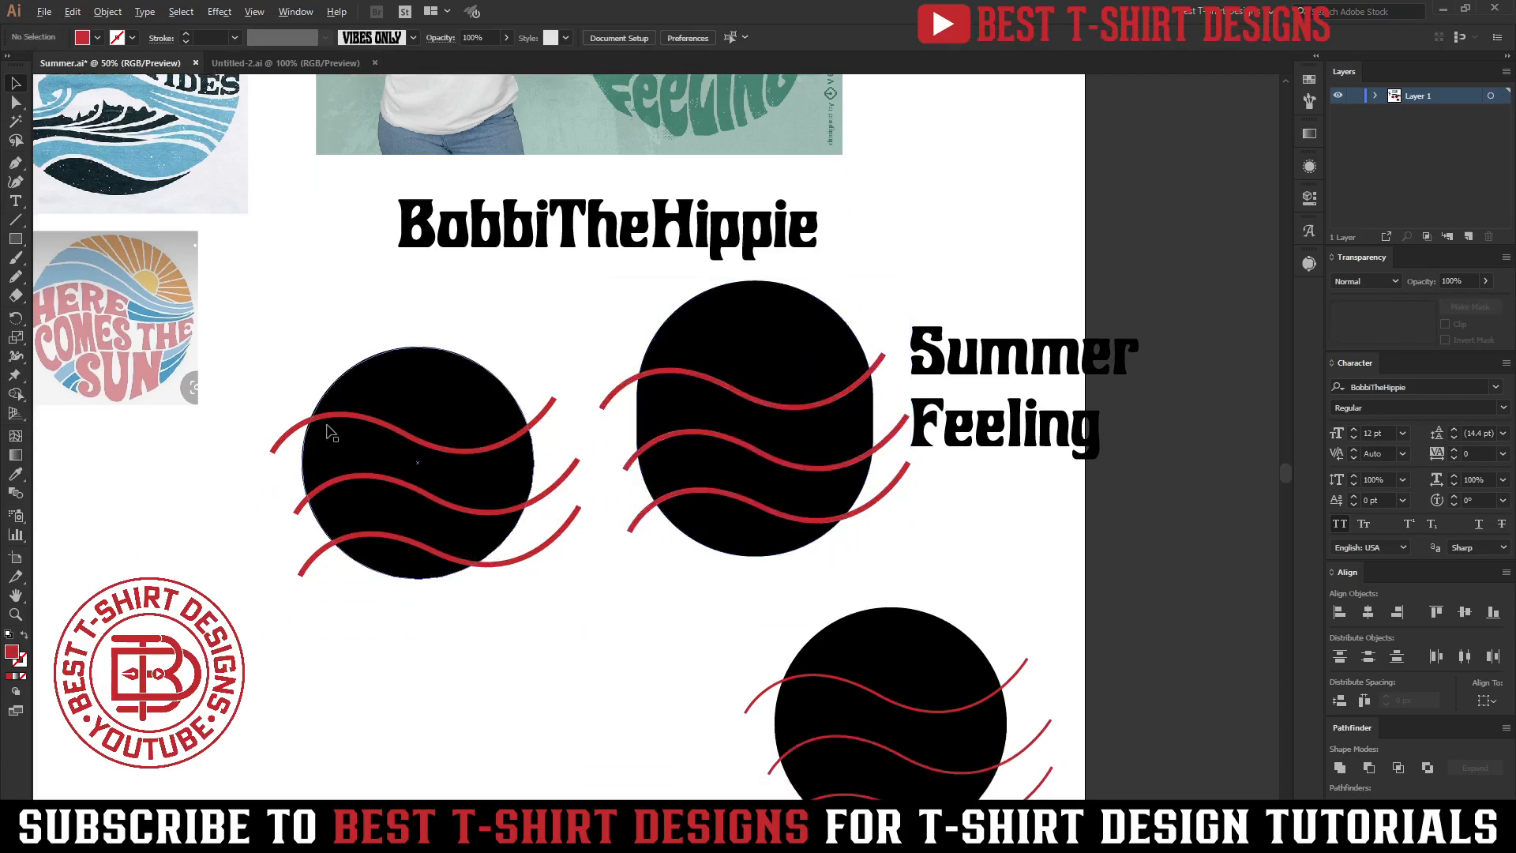
scroll(325, 427, up, 1)
drag(588, 713, 330, 306)
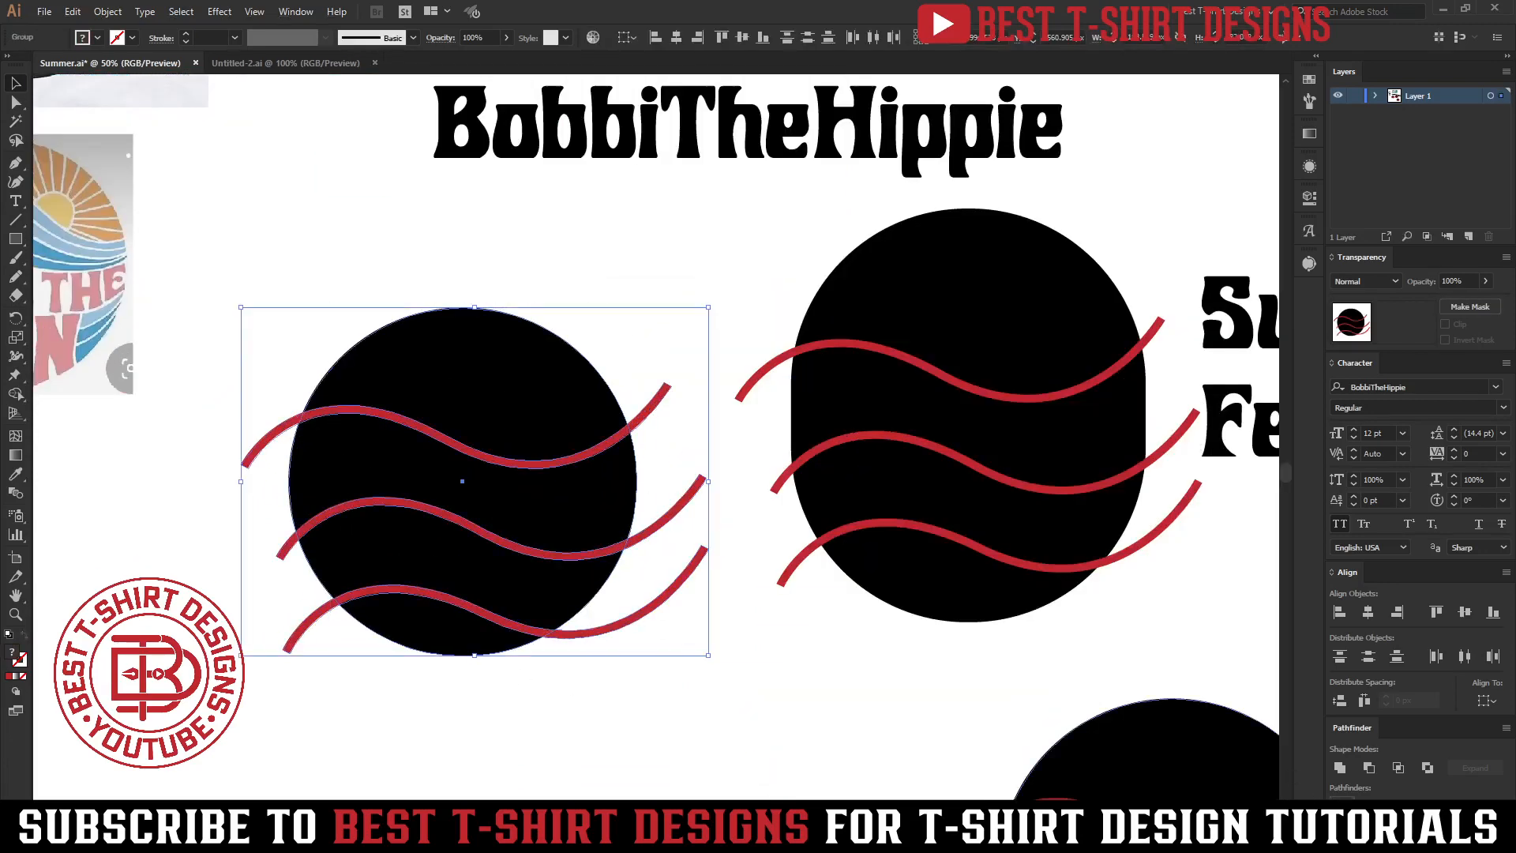
drag(813, 559, 678, 562)
drag(912, 638, 746, 269)
key(ctrl+g)
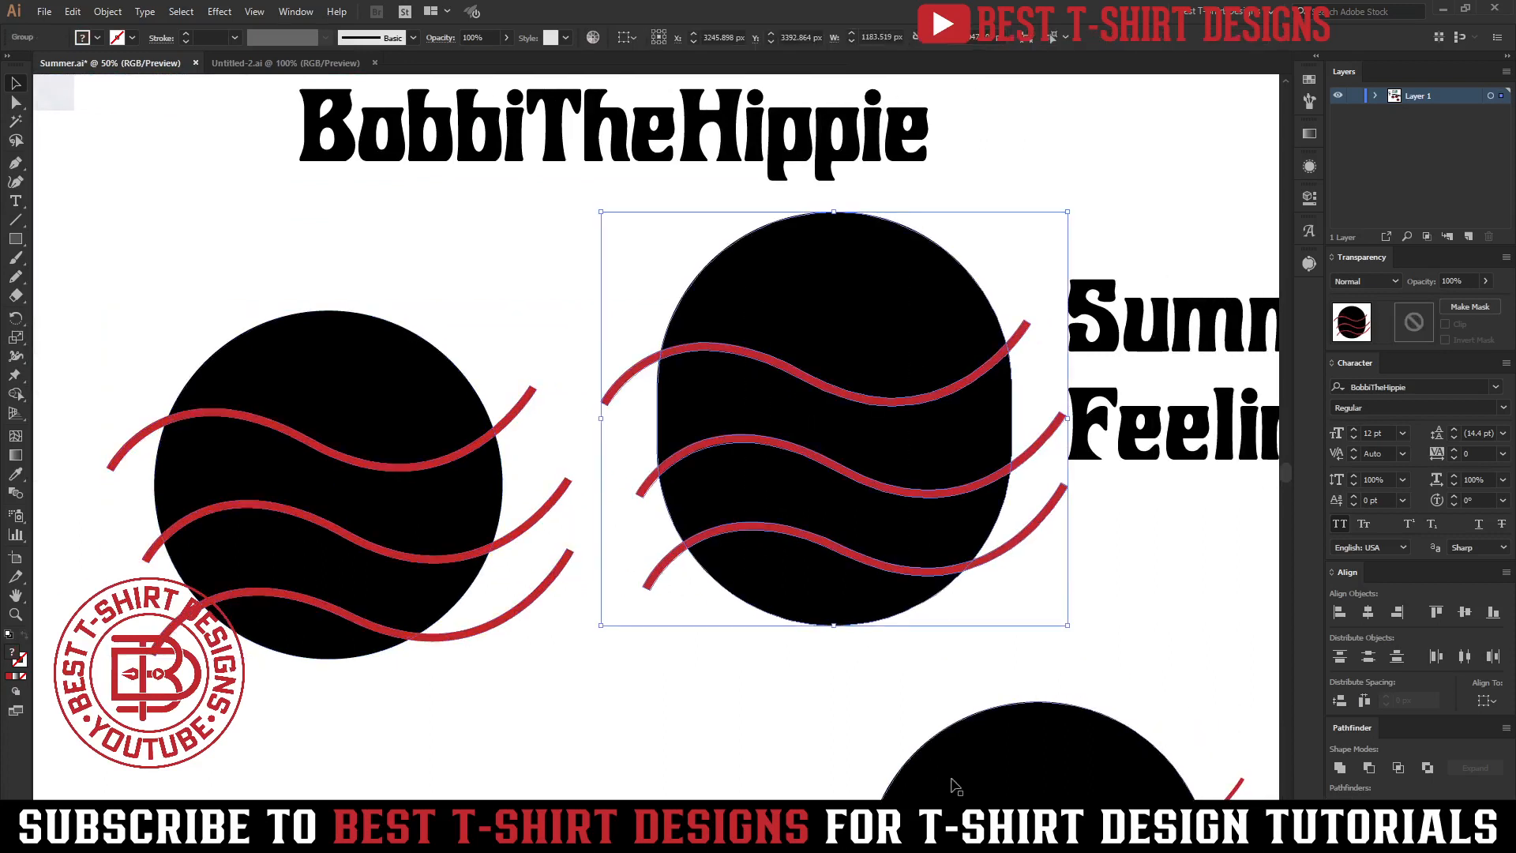
Select all red curve pieces on both shapes with the Magic Wand and delete them.
click(449, 701)
key(y)
click(500, 624)
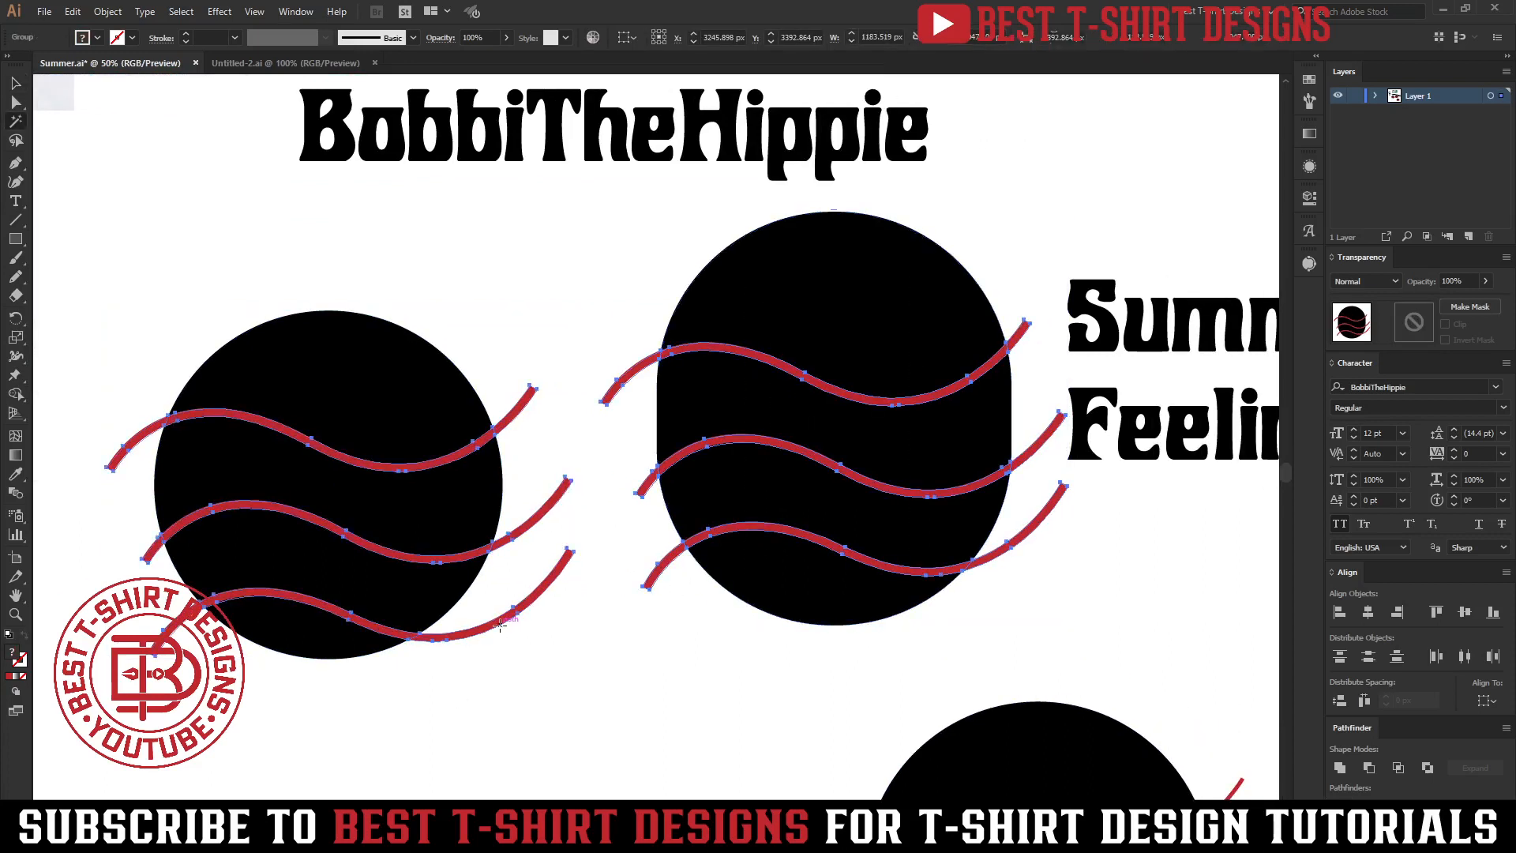
key(Delete)
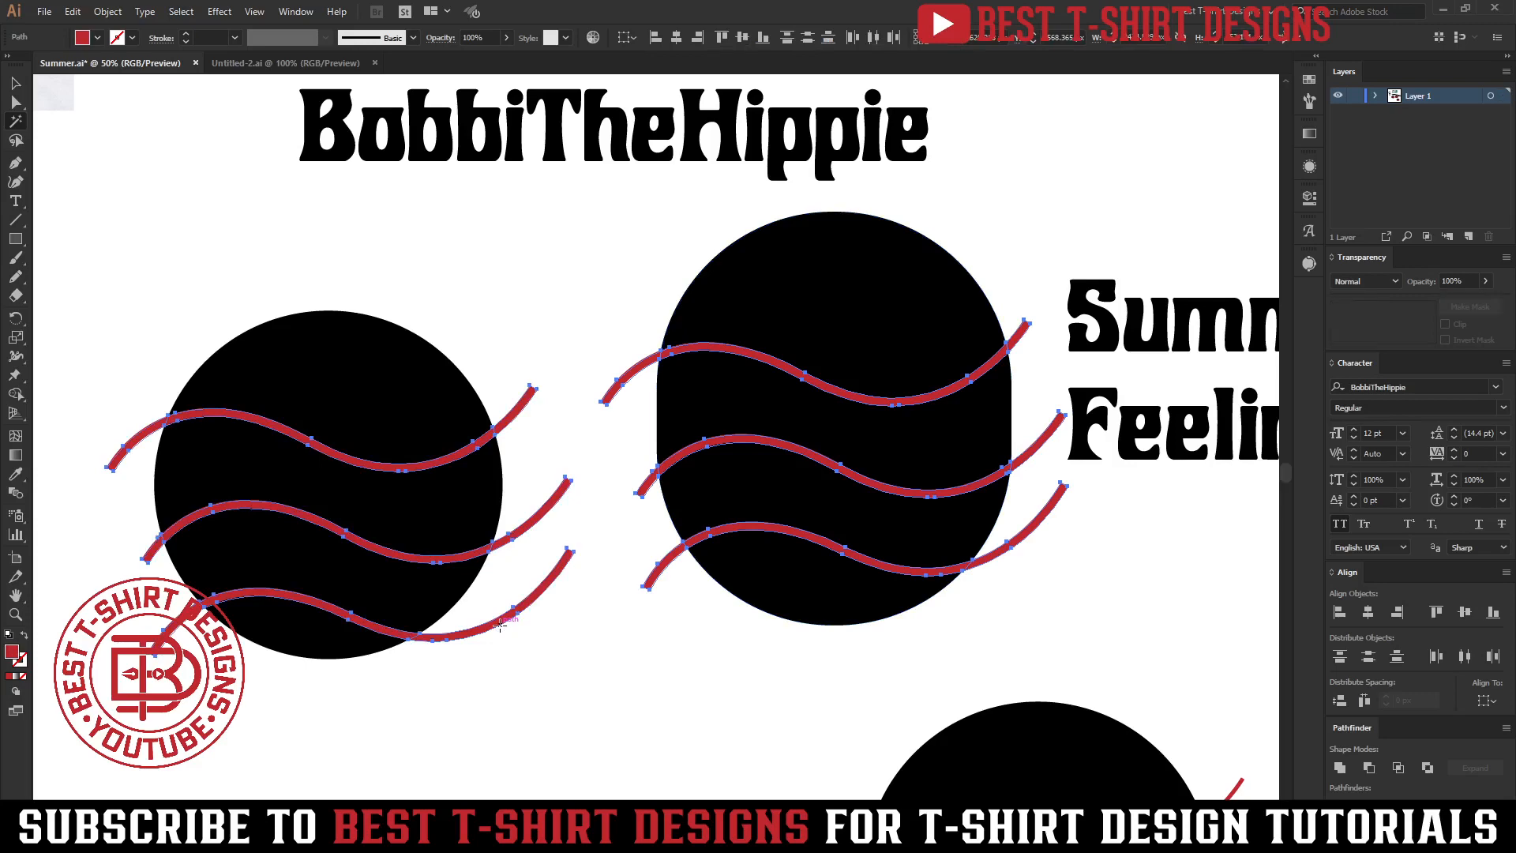
key(ctrl+minus)
key(ctrl+minus)
key(v)
scroll(539, 681, down, 1)
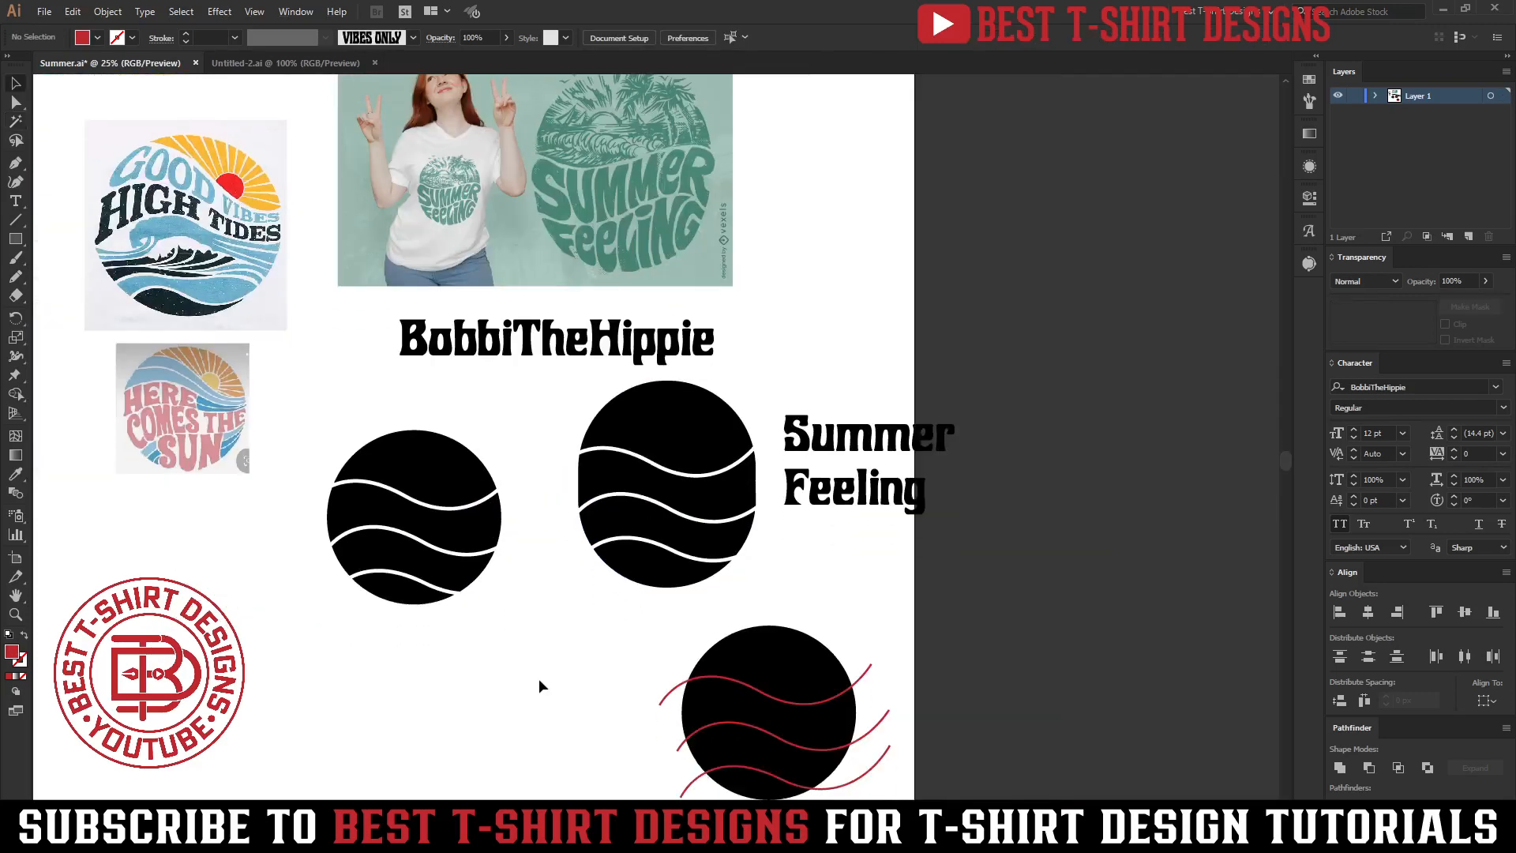
Duplicate the 'Summer Feeling' text below the left circle.
drag(861, 582, 840, 384)
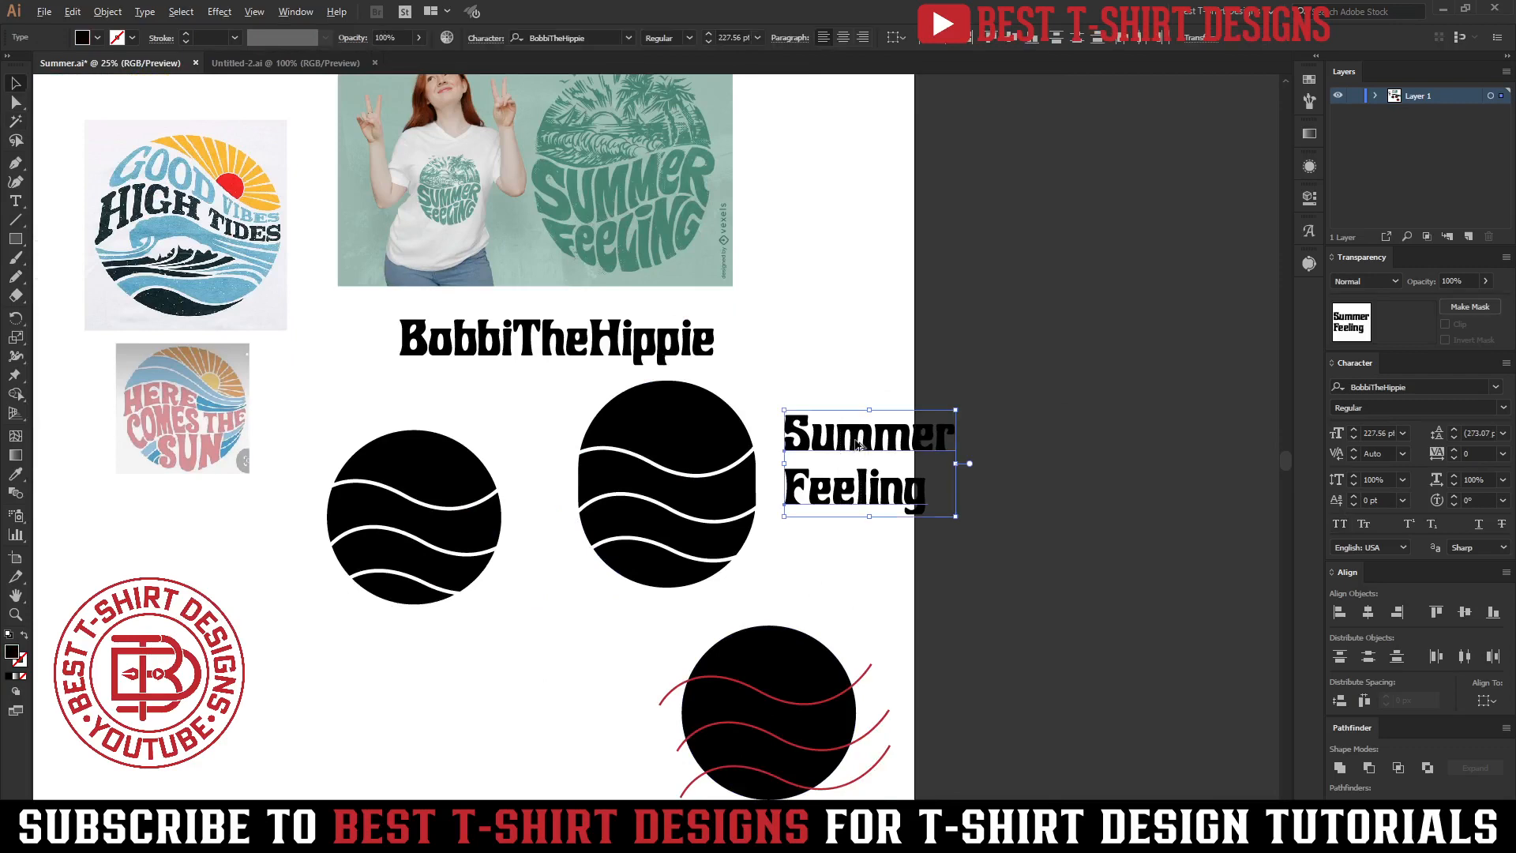
alt+drag(858, 444, 437, 677)
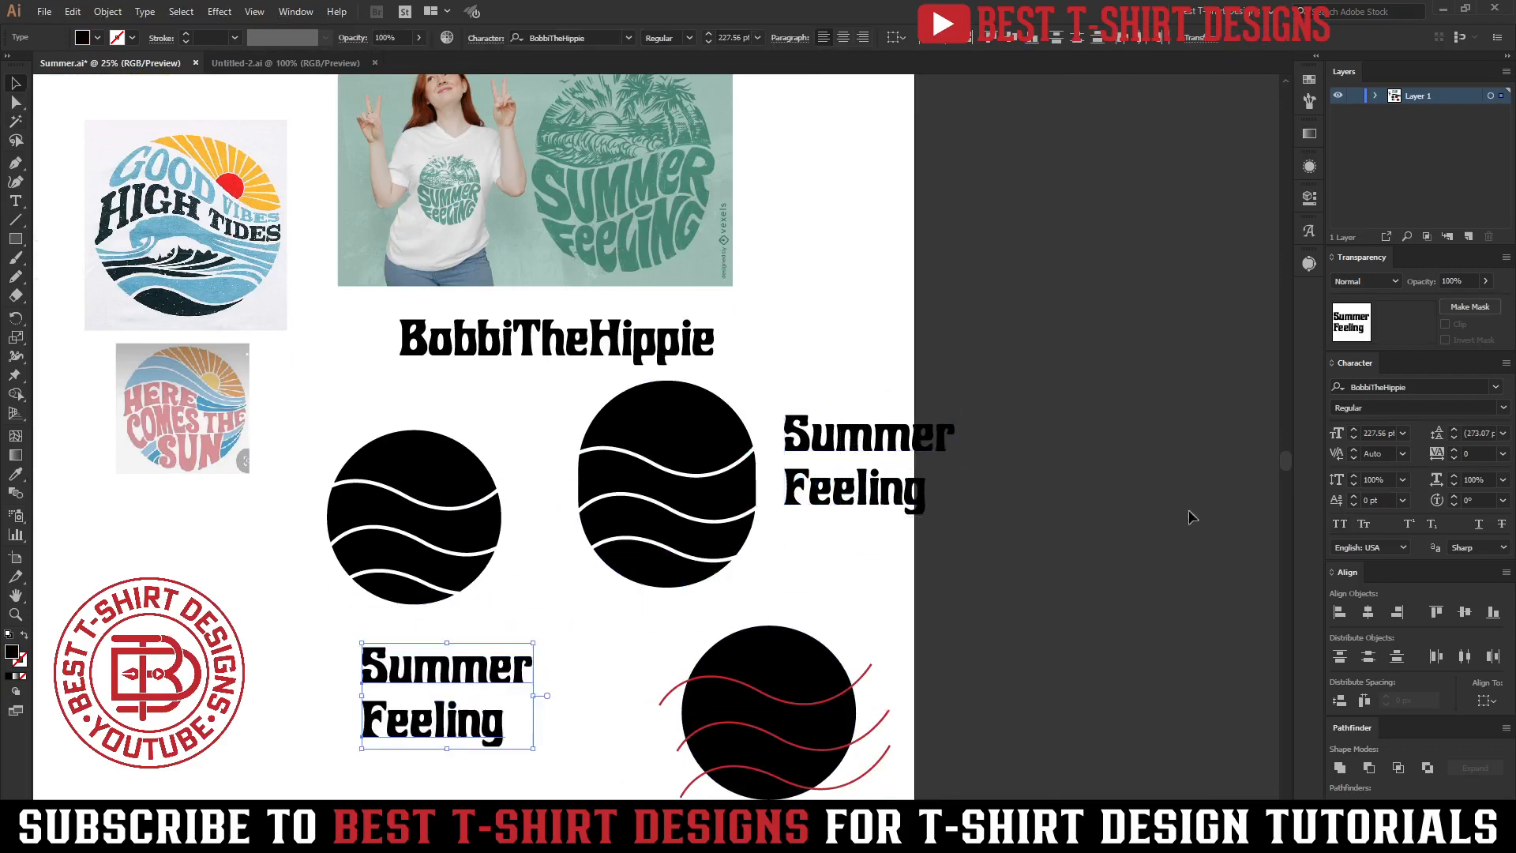
Set the copied text to All Caps.
click(1340, 523)
scroll(432, 711, up, 1)
scroll(481, 654, down, 1)
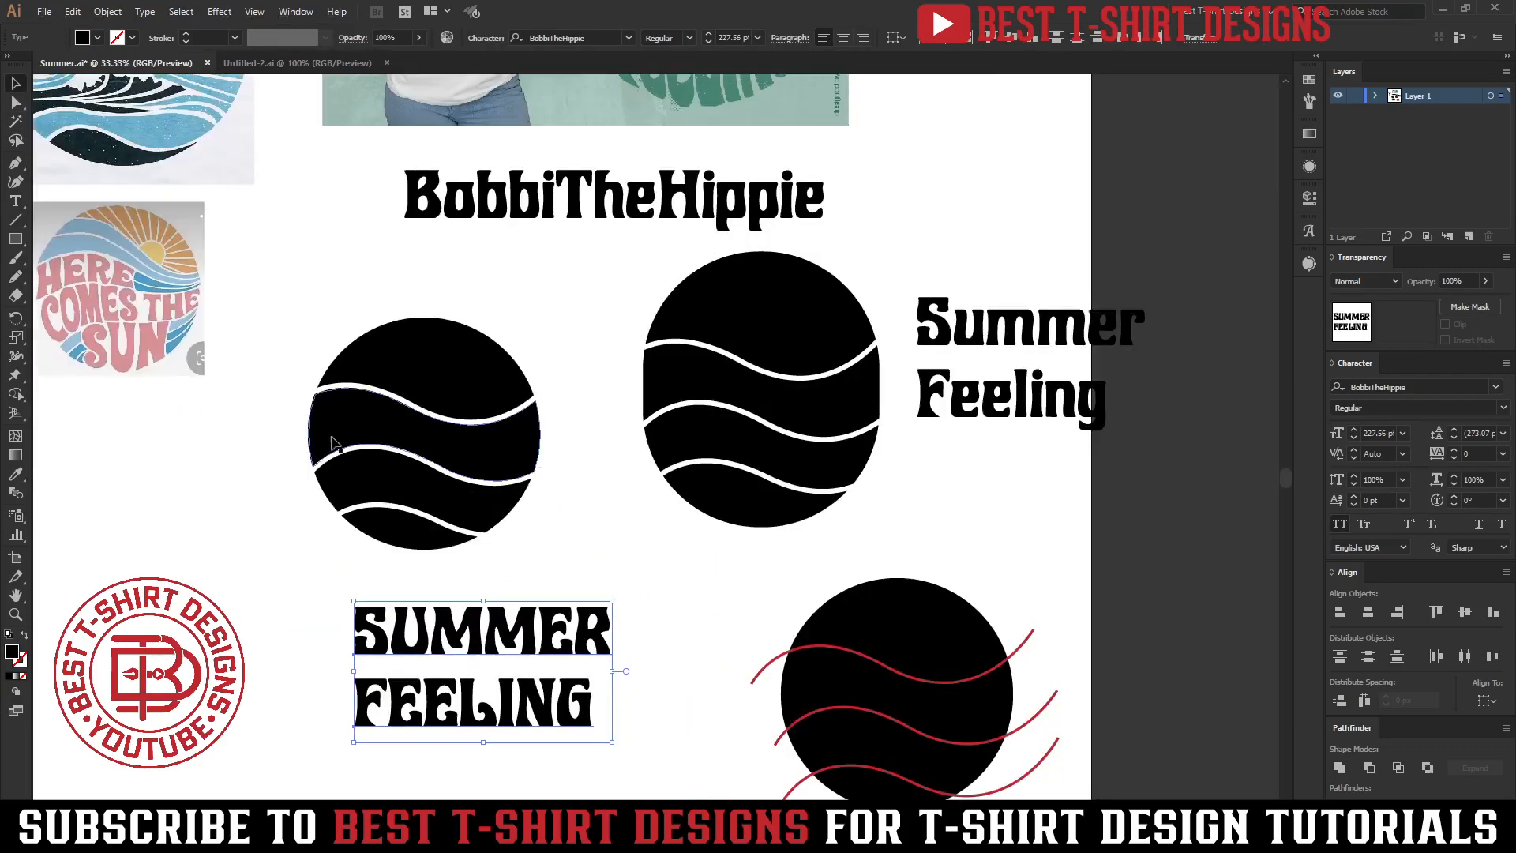
Convert the capitalized 'SUMMER FEELING' text to outlines.
right_click(480, 623)
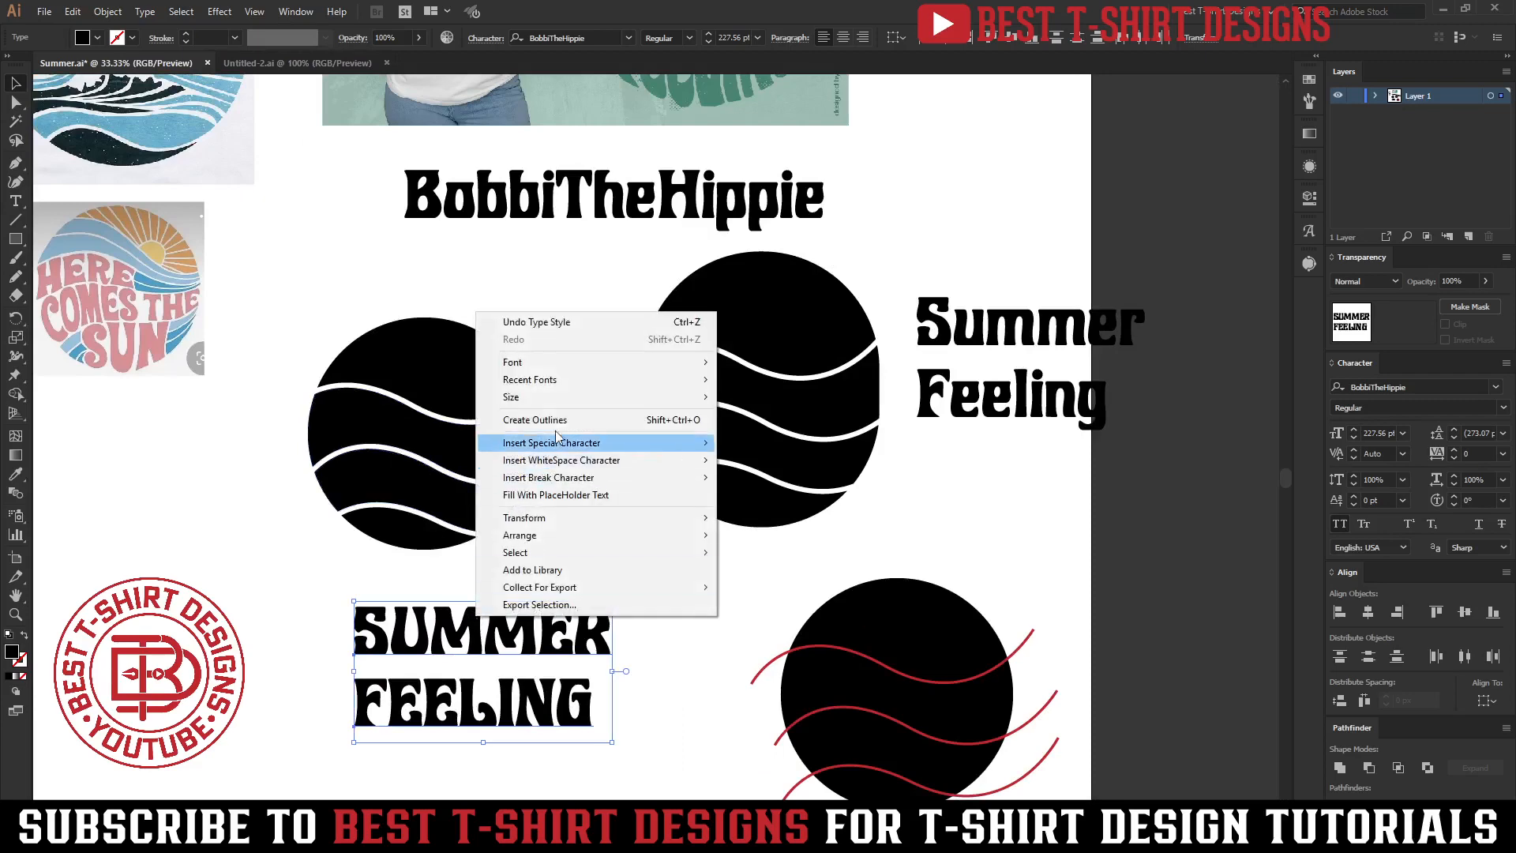
click(535, 419)
scroll(443, 717, up, 1)
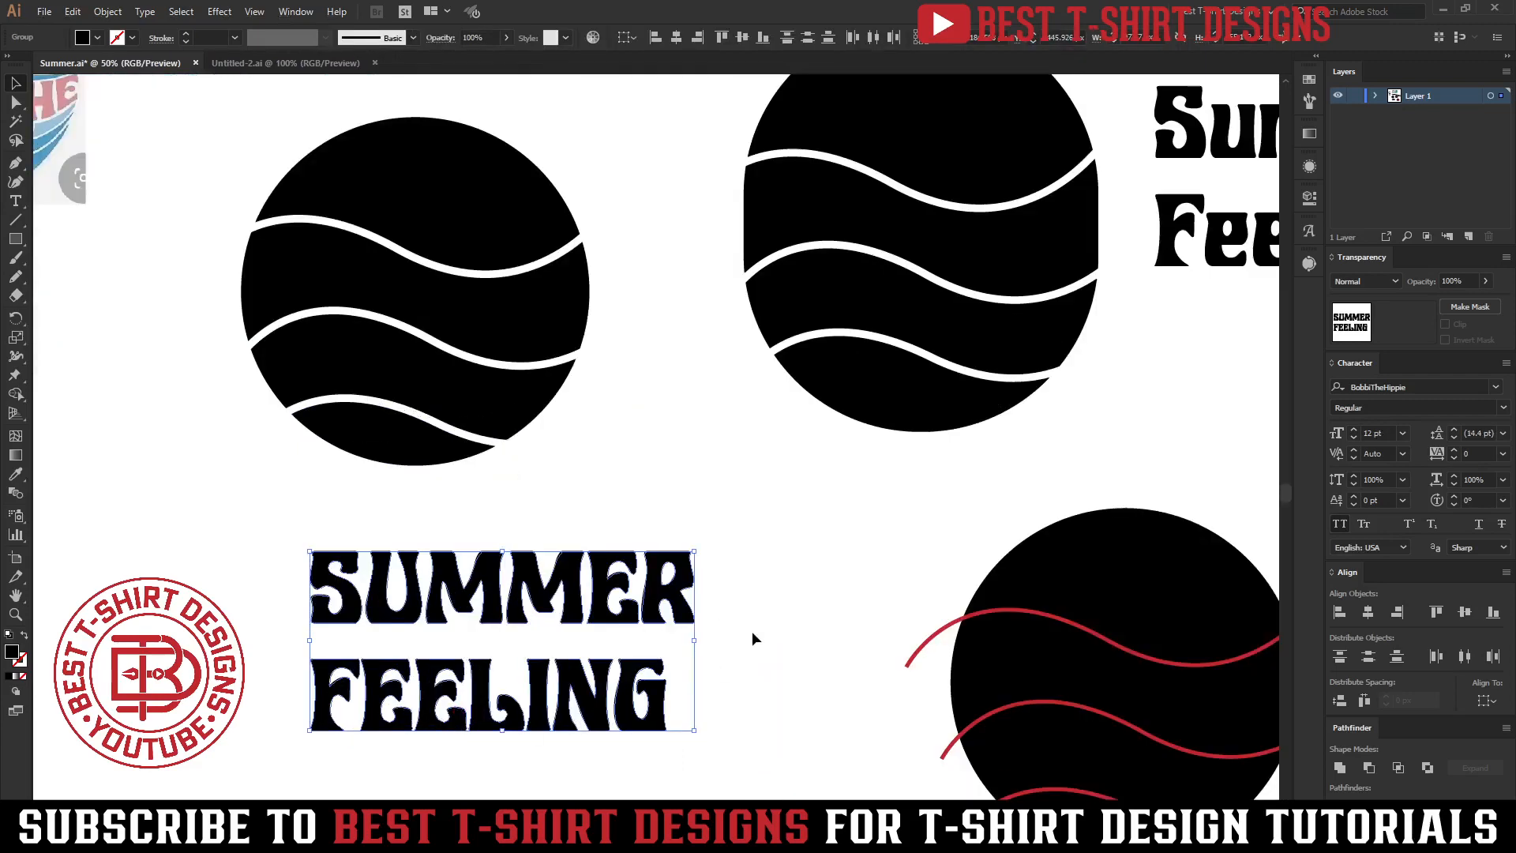
Move the outlined text up against the left circle and send it to the back.
drag(581, 618, 576, 553)
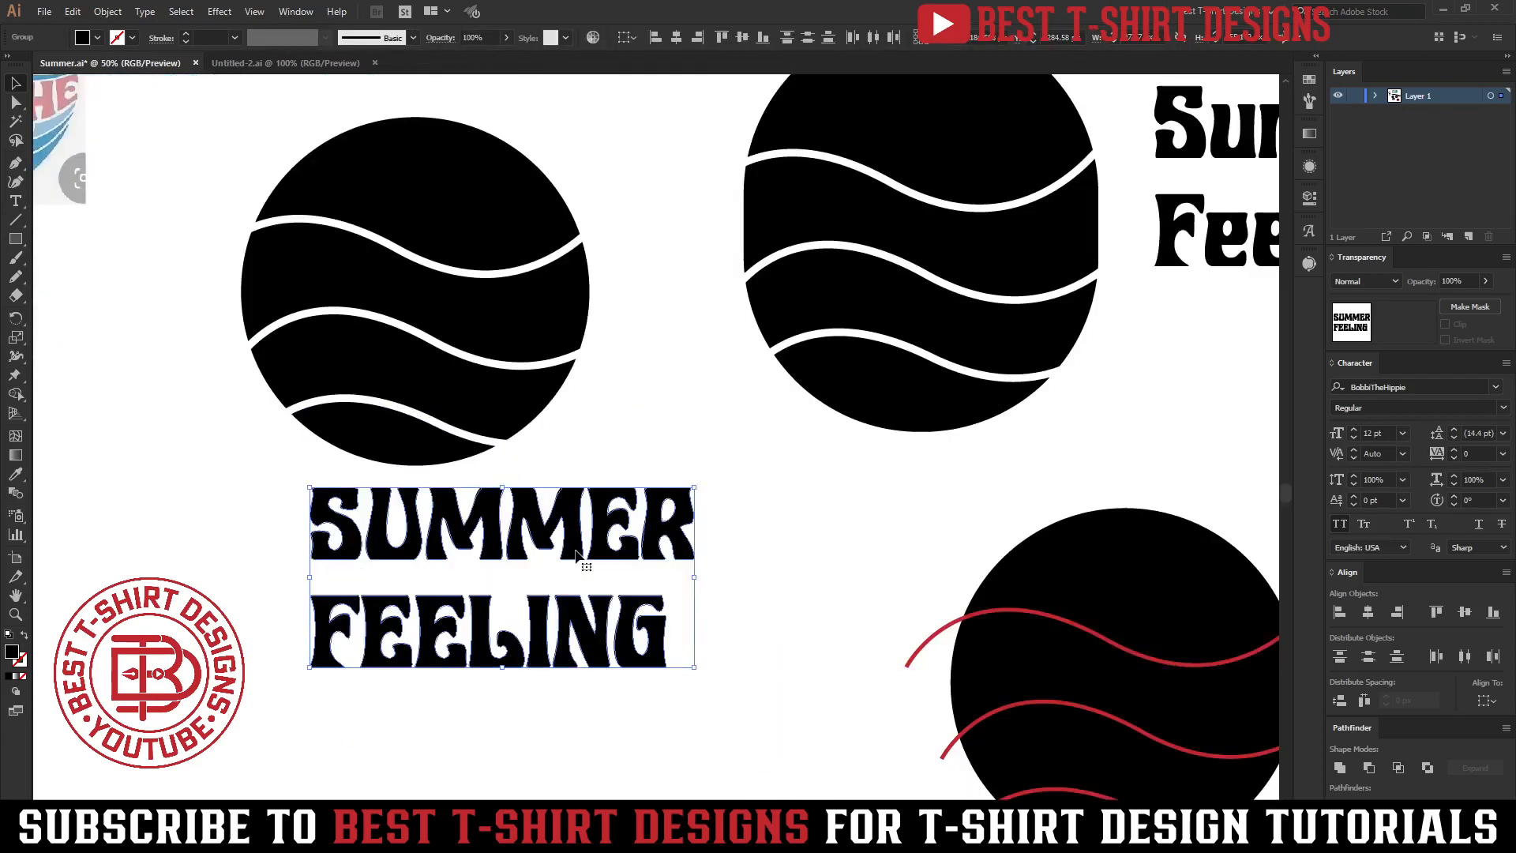
right_click(576, 552)
mouse_move(623, 711)
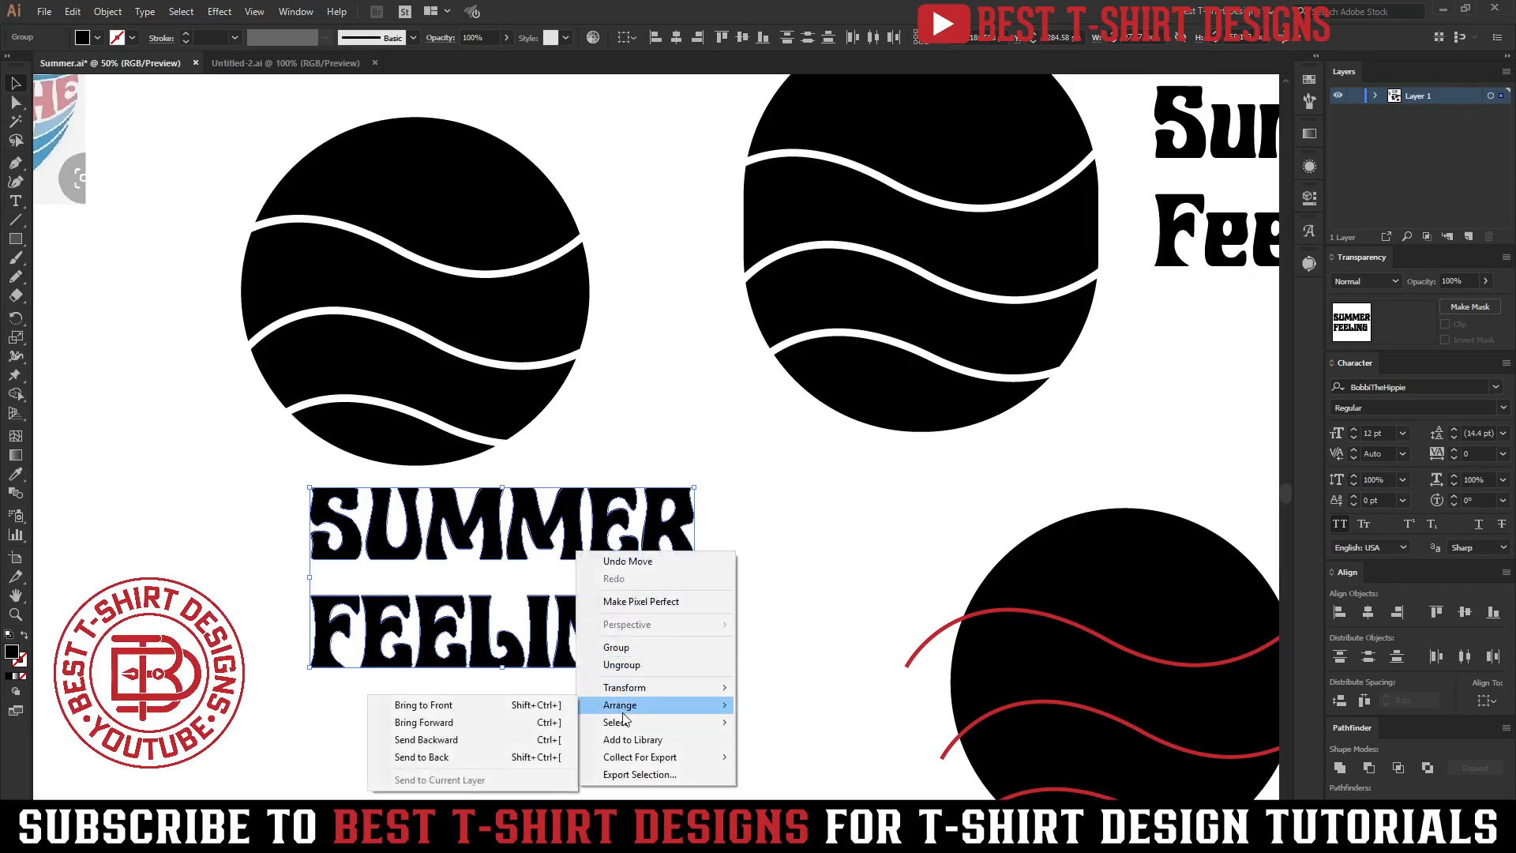
click(488, 756)
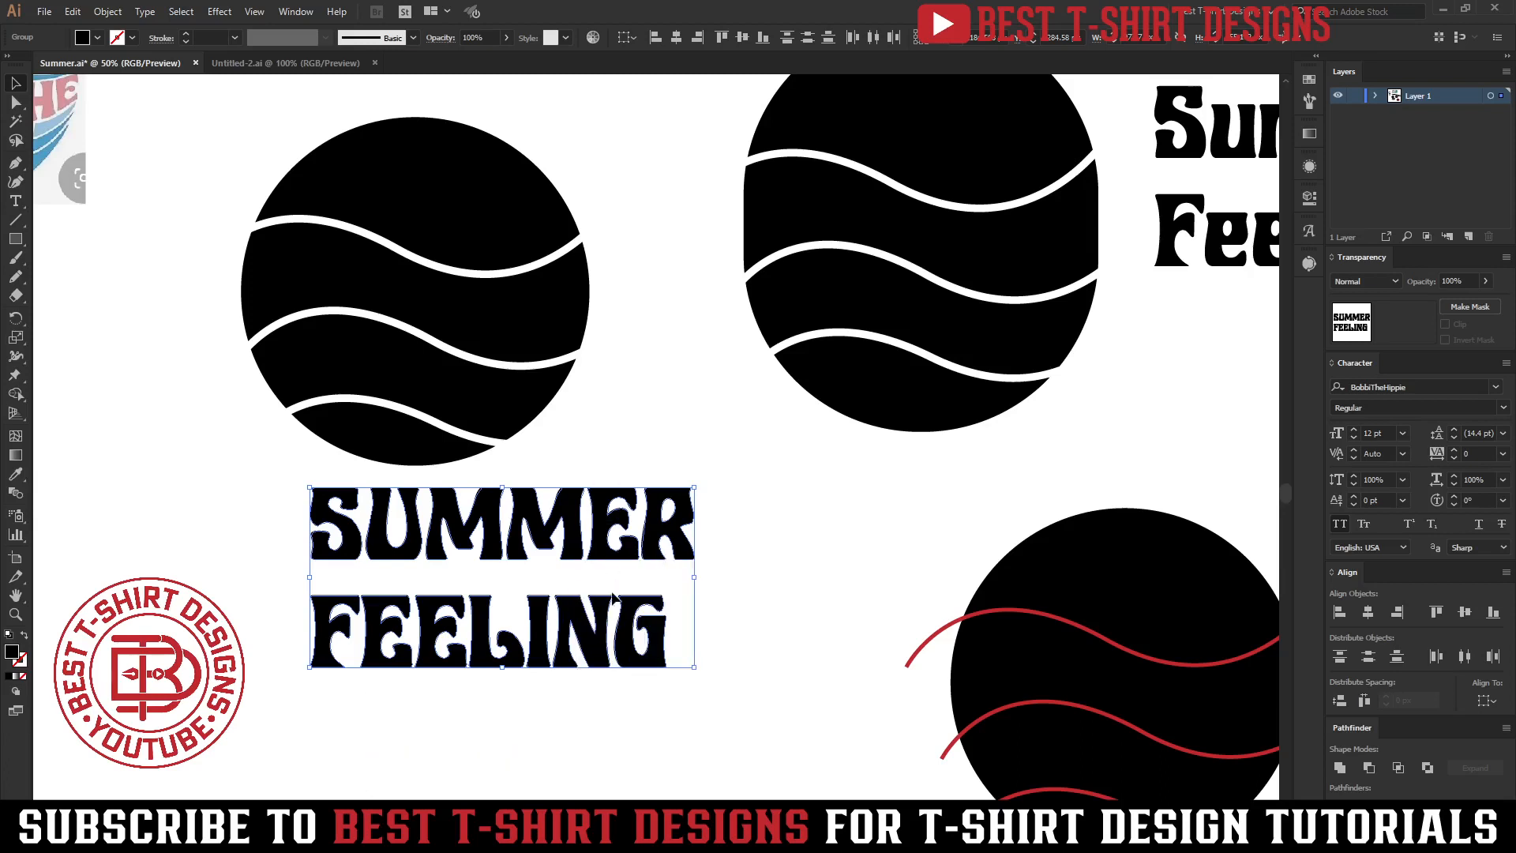
click(725, 578)
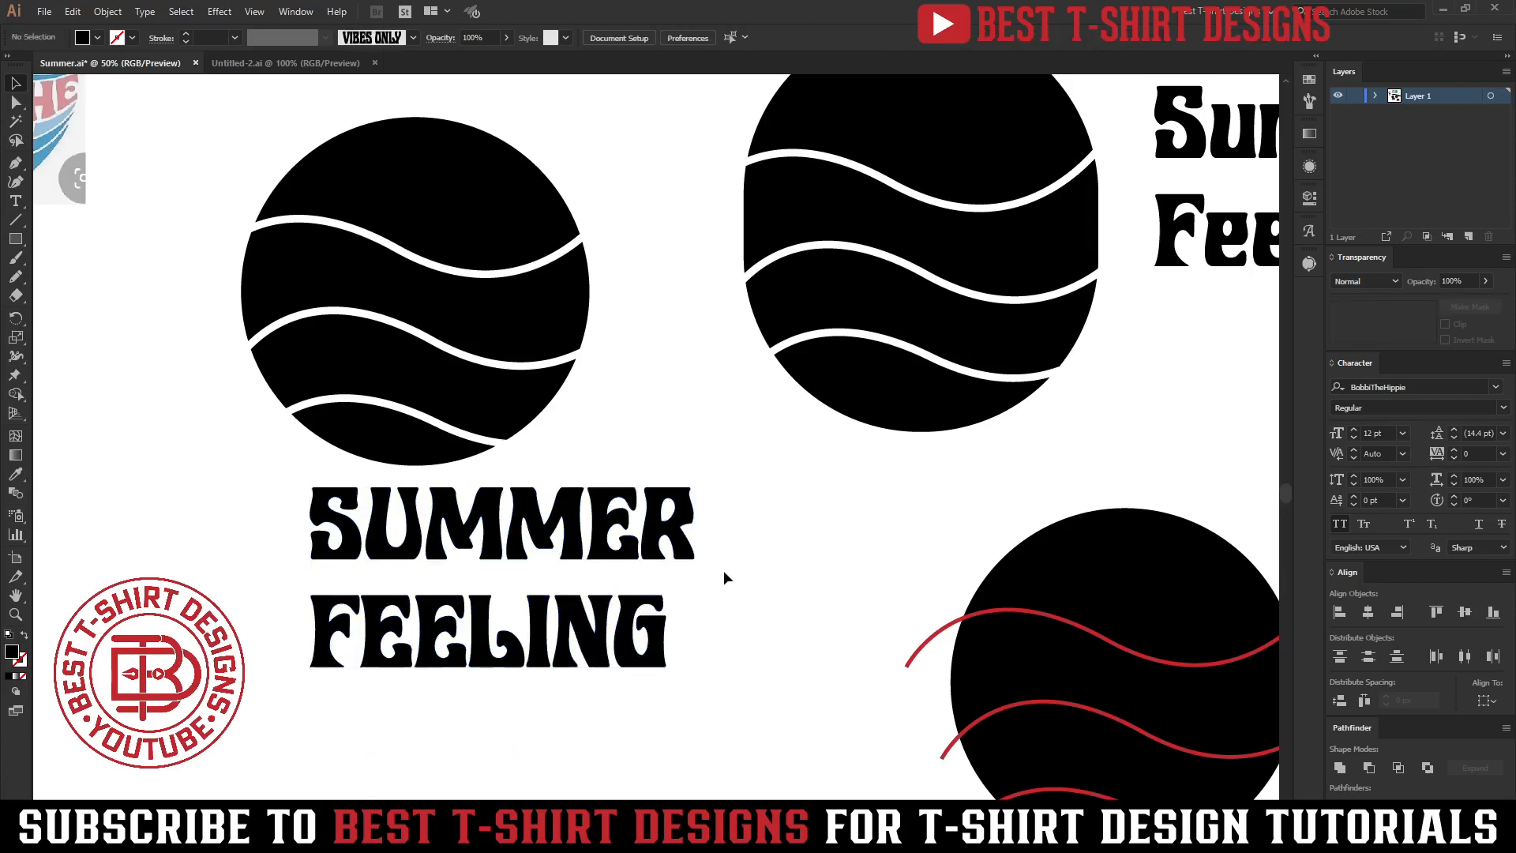
Ungroup the sliced left circle and the sliced oval.
click(494, 306)
right_click(514, 316)
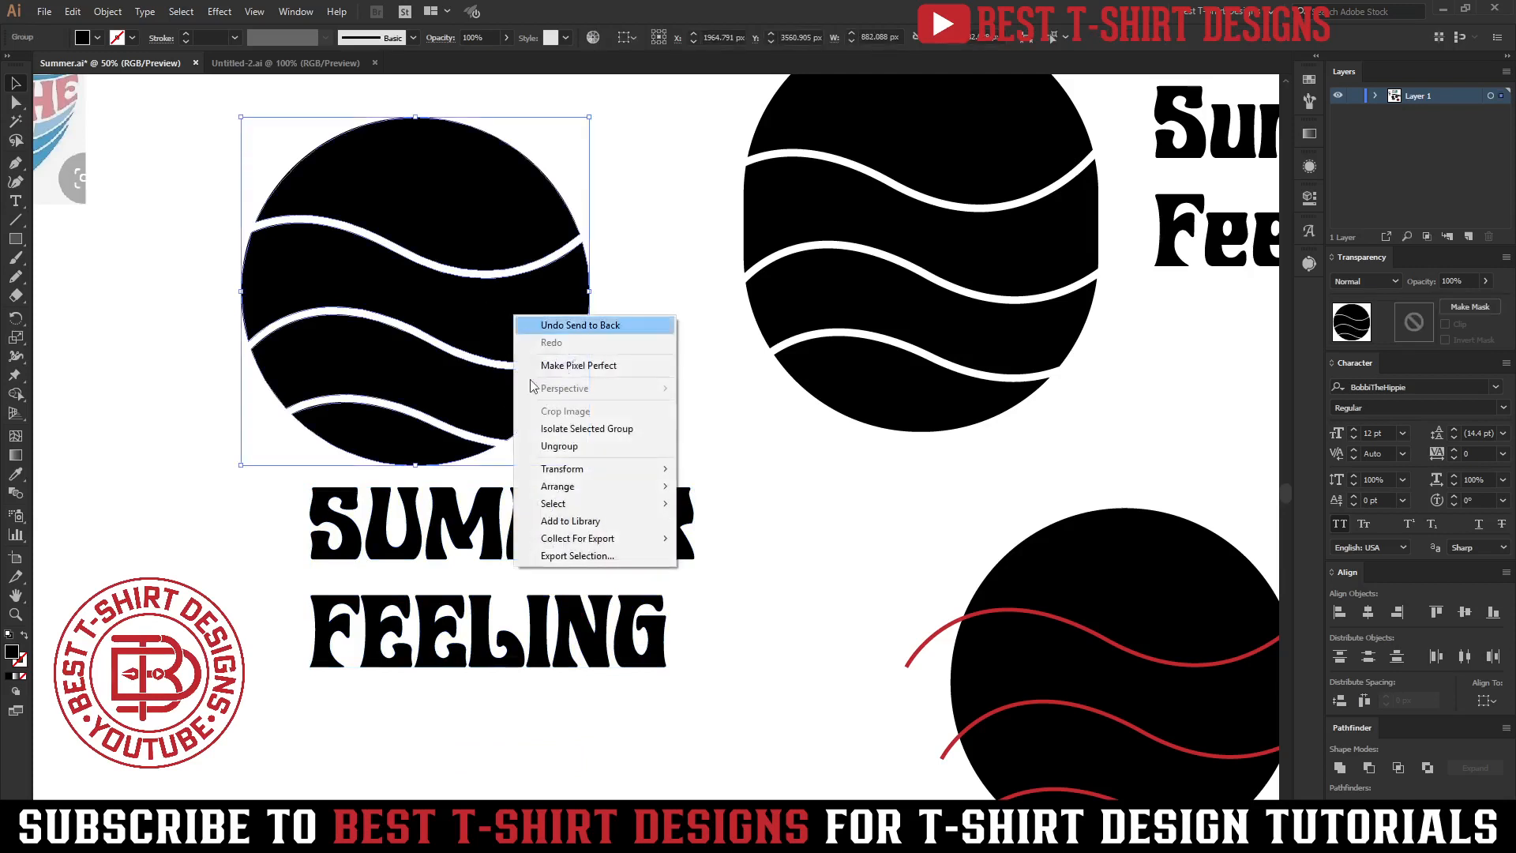
click(553, 443)
right_click(889, 281)
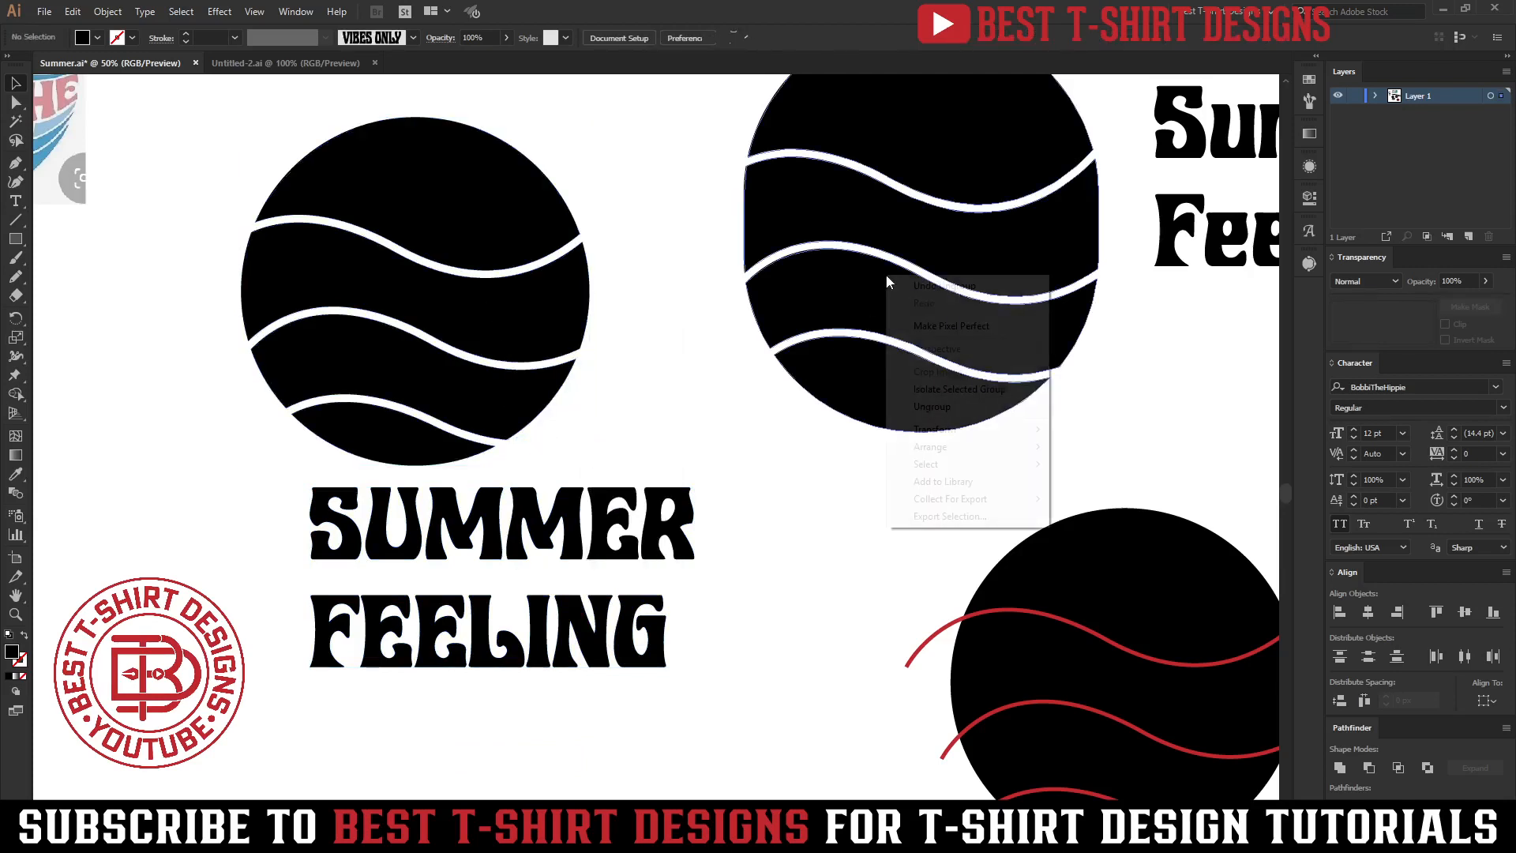
click(909, 404)
Duplicate the outlined 'SUMMER FEELING' text beneath the oval.
drag(713, 694, 612, 515)
drag(608, 522, 1094, 485)
click(685, 638)
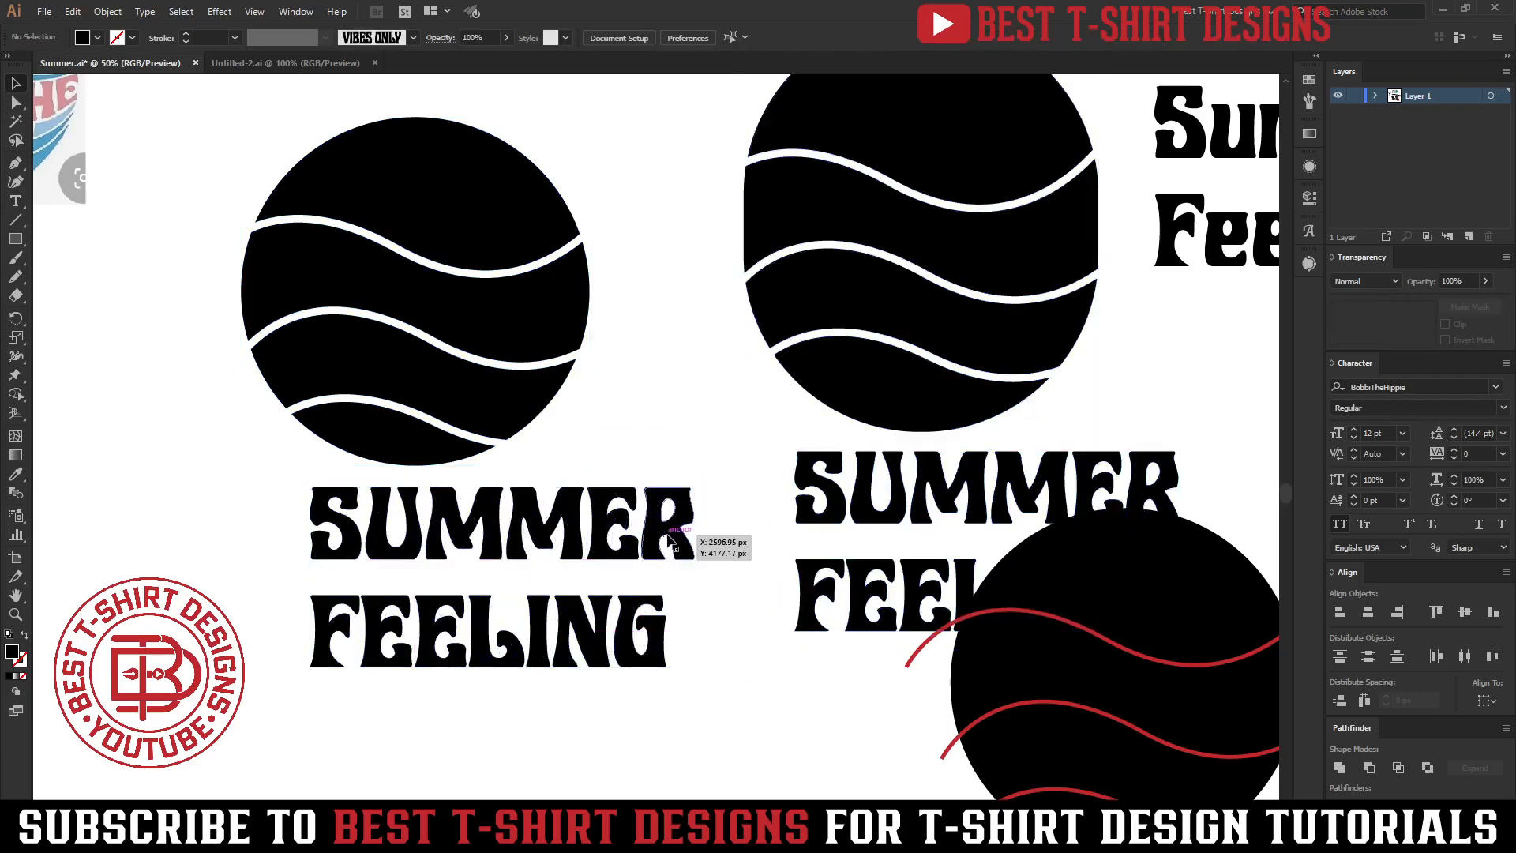
Envelope-distort the outlined SUMMER text into the upper wave band of the left circle with Make with Top Object.
click(670, 537)
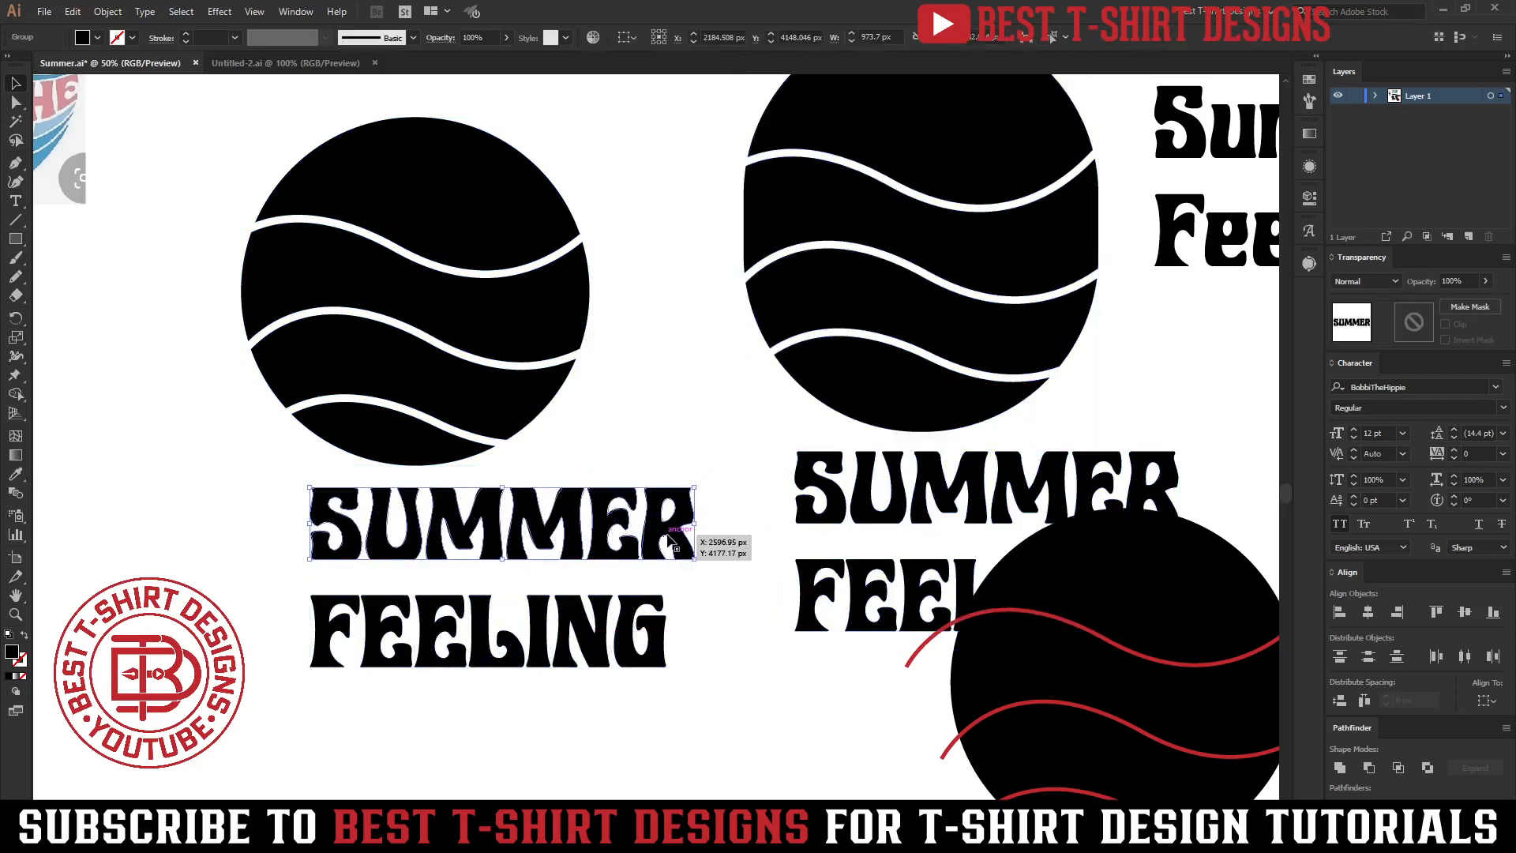
shift+click(531, 346)
click(107, 11)
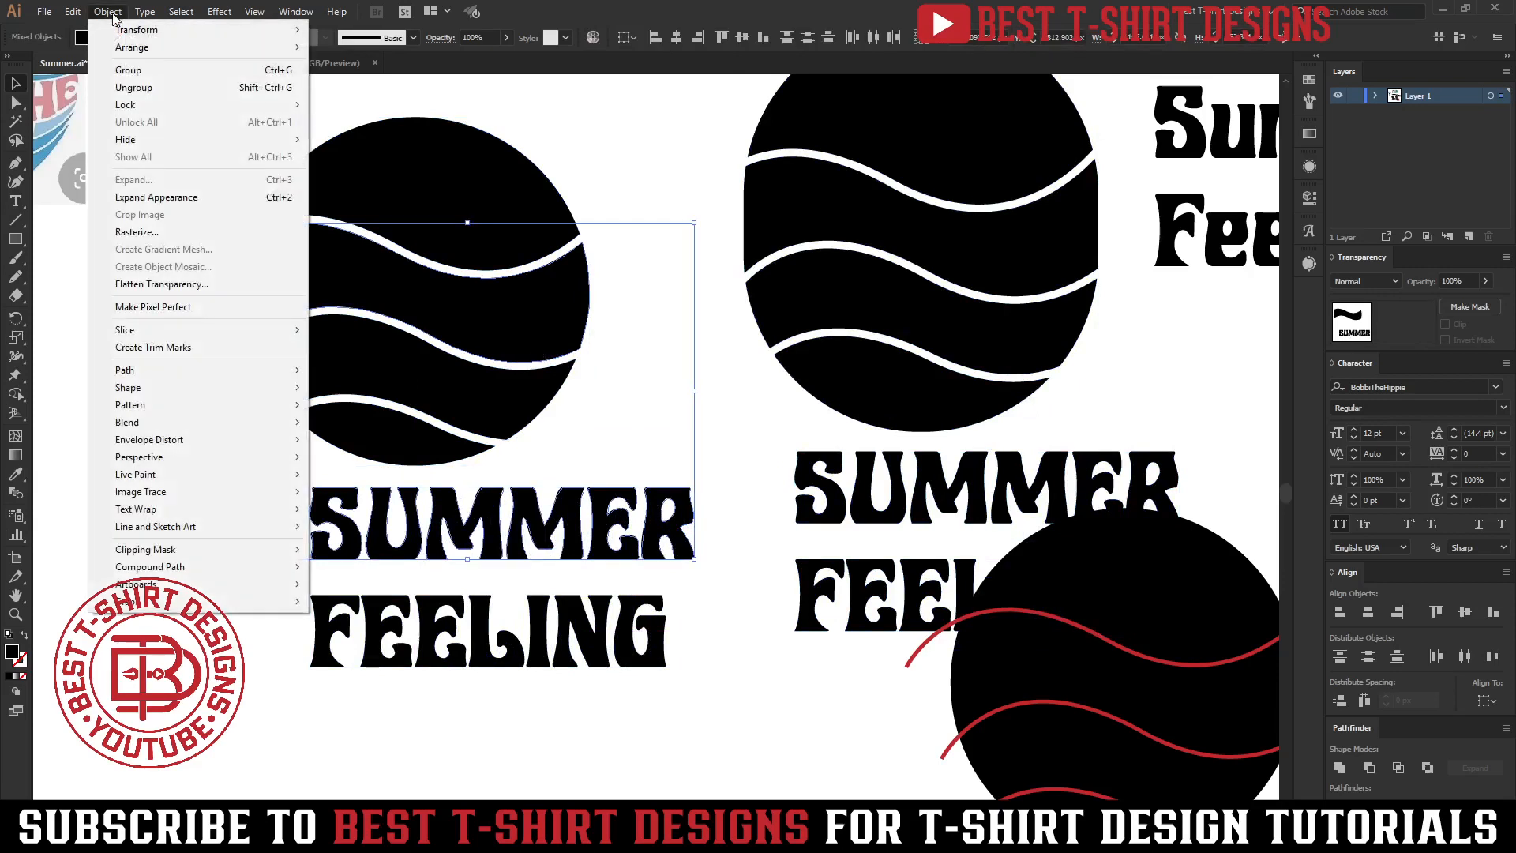
mouse_move(176, 443)
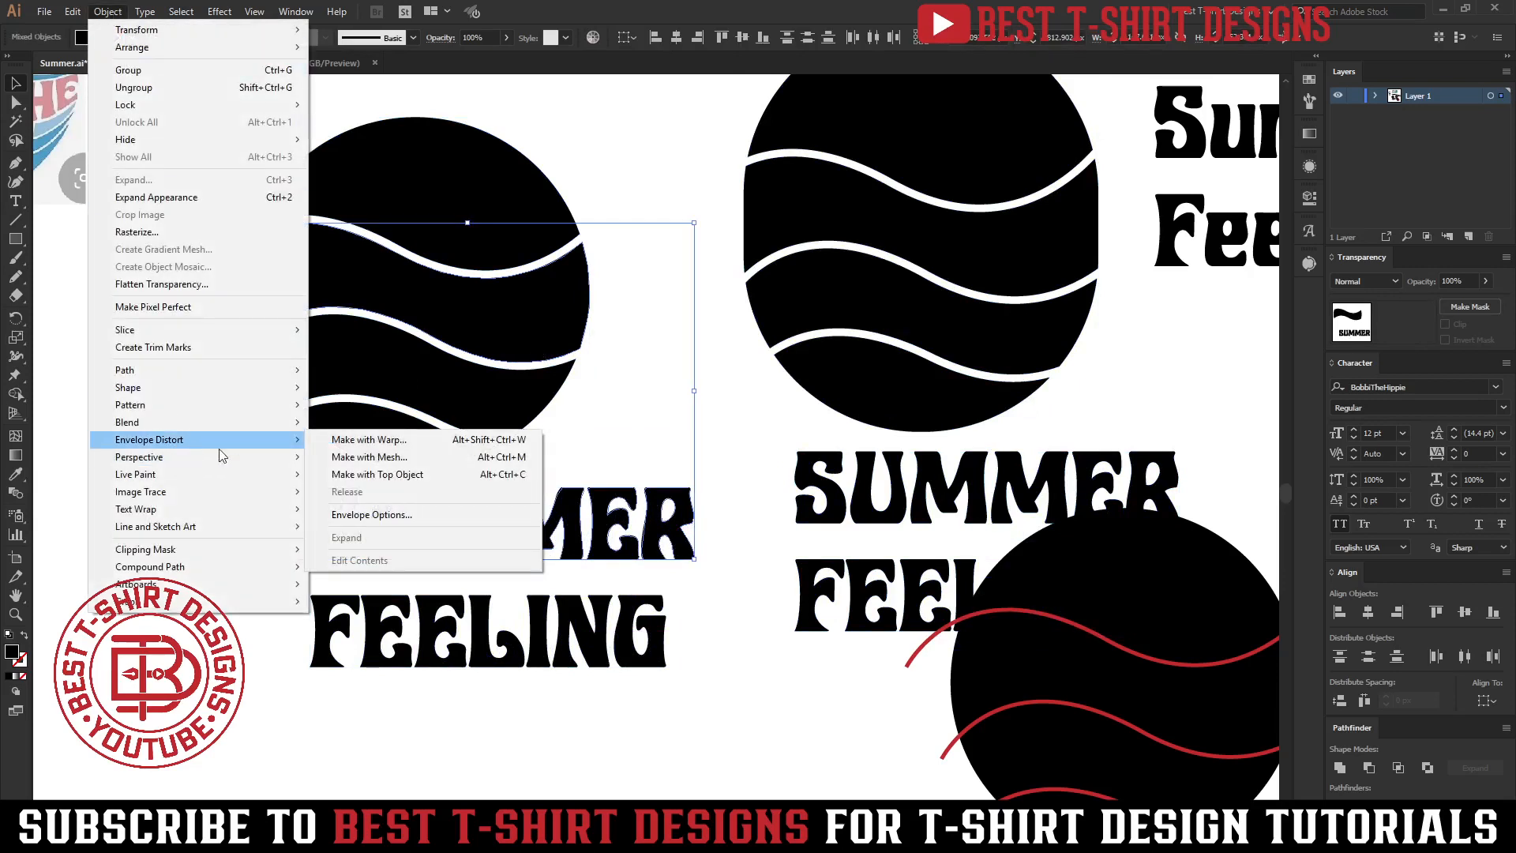
click(435, 474)
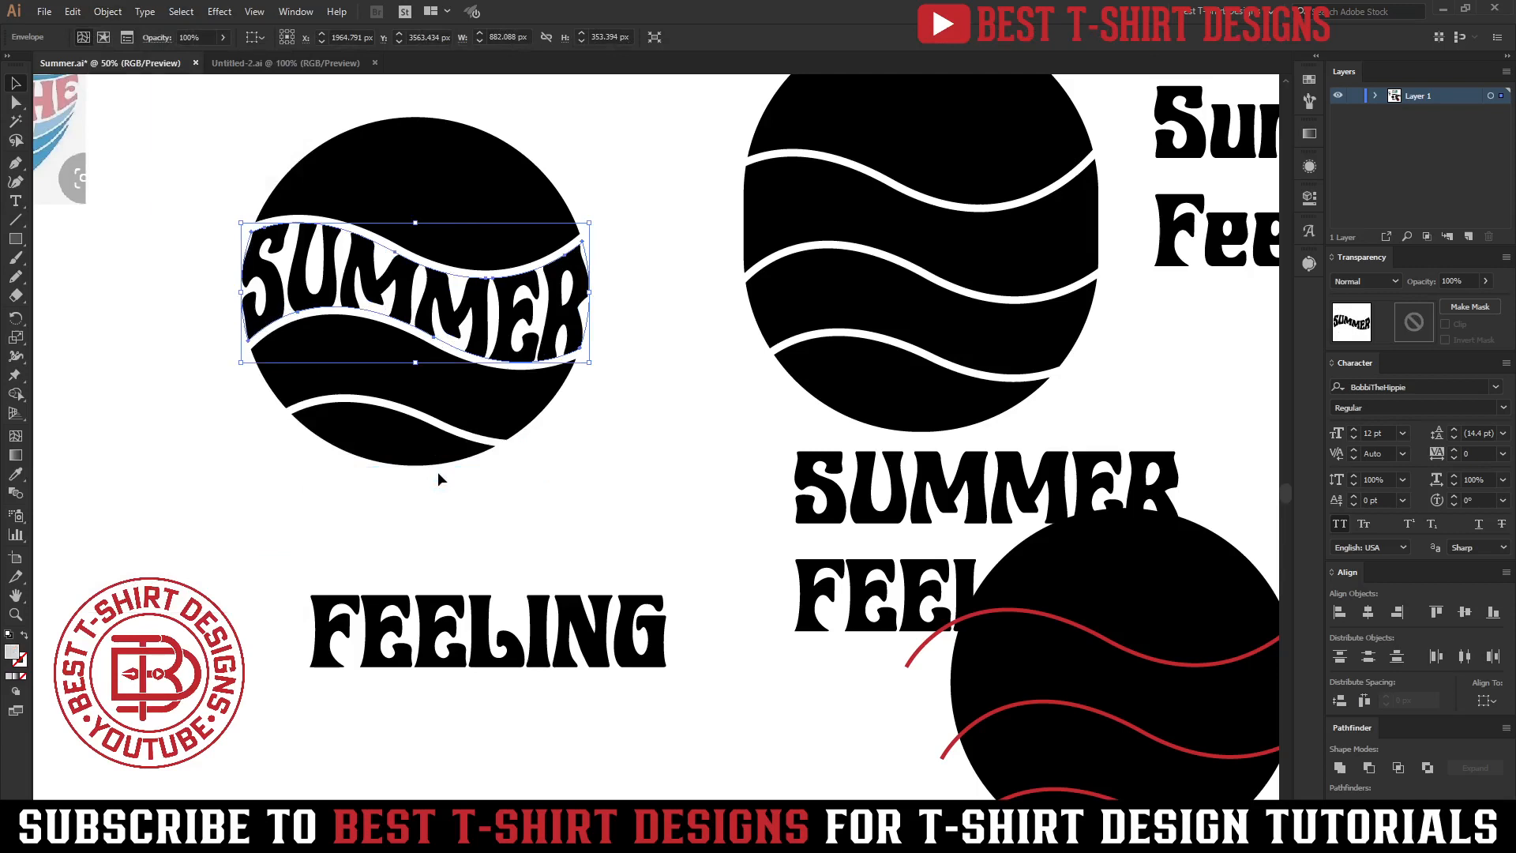
click(649, 443)
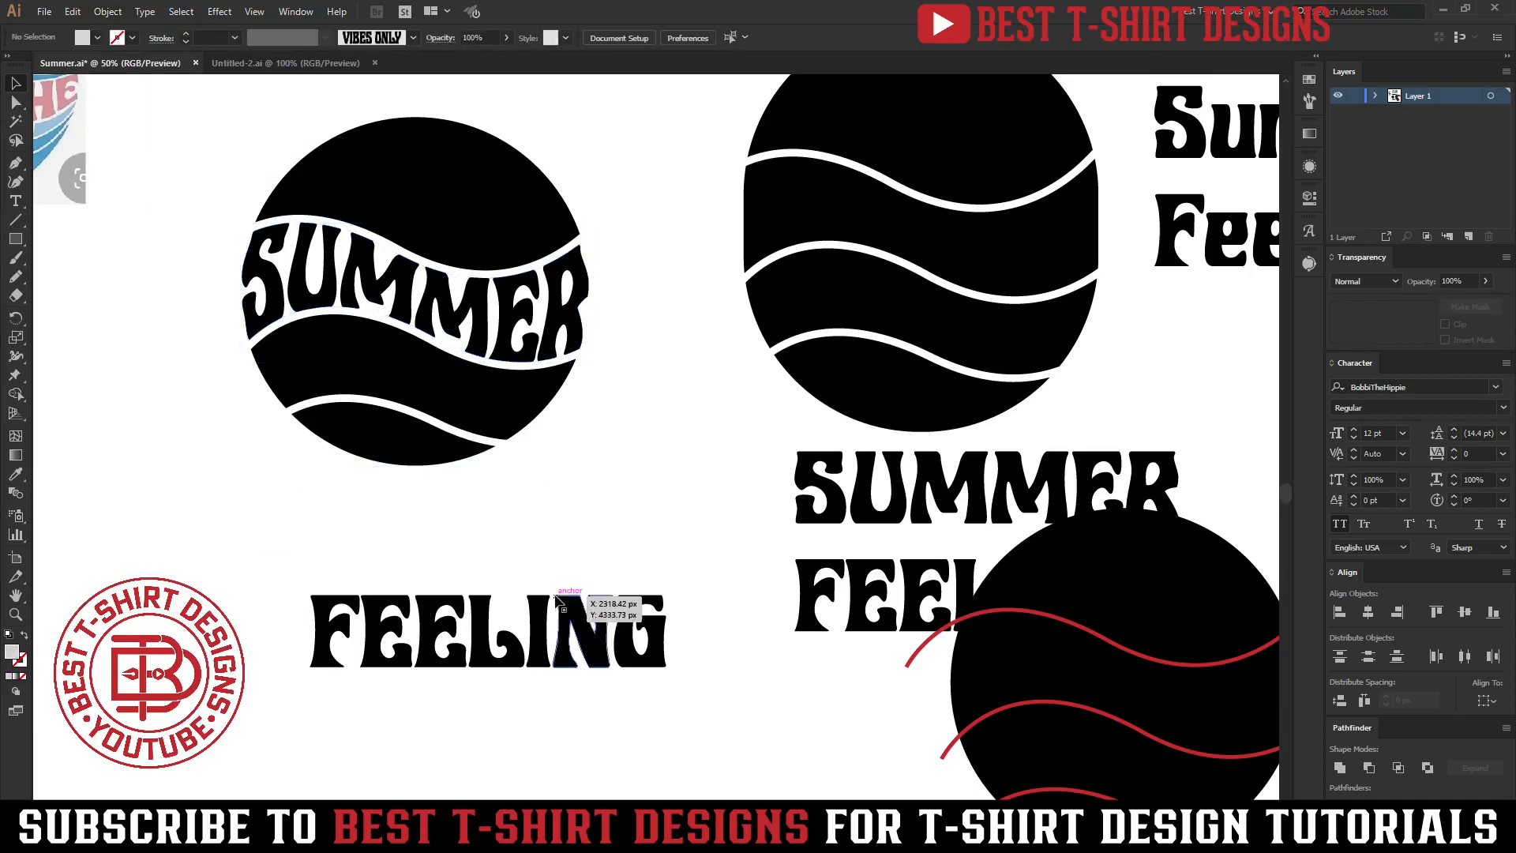
Envelope-distort the outlined FEELING text into the lower wave band of the left circle with Make with Top Object.
click(553, 624)
shift+click(451, 395)
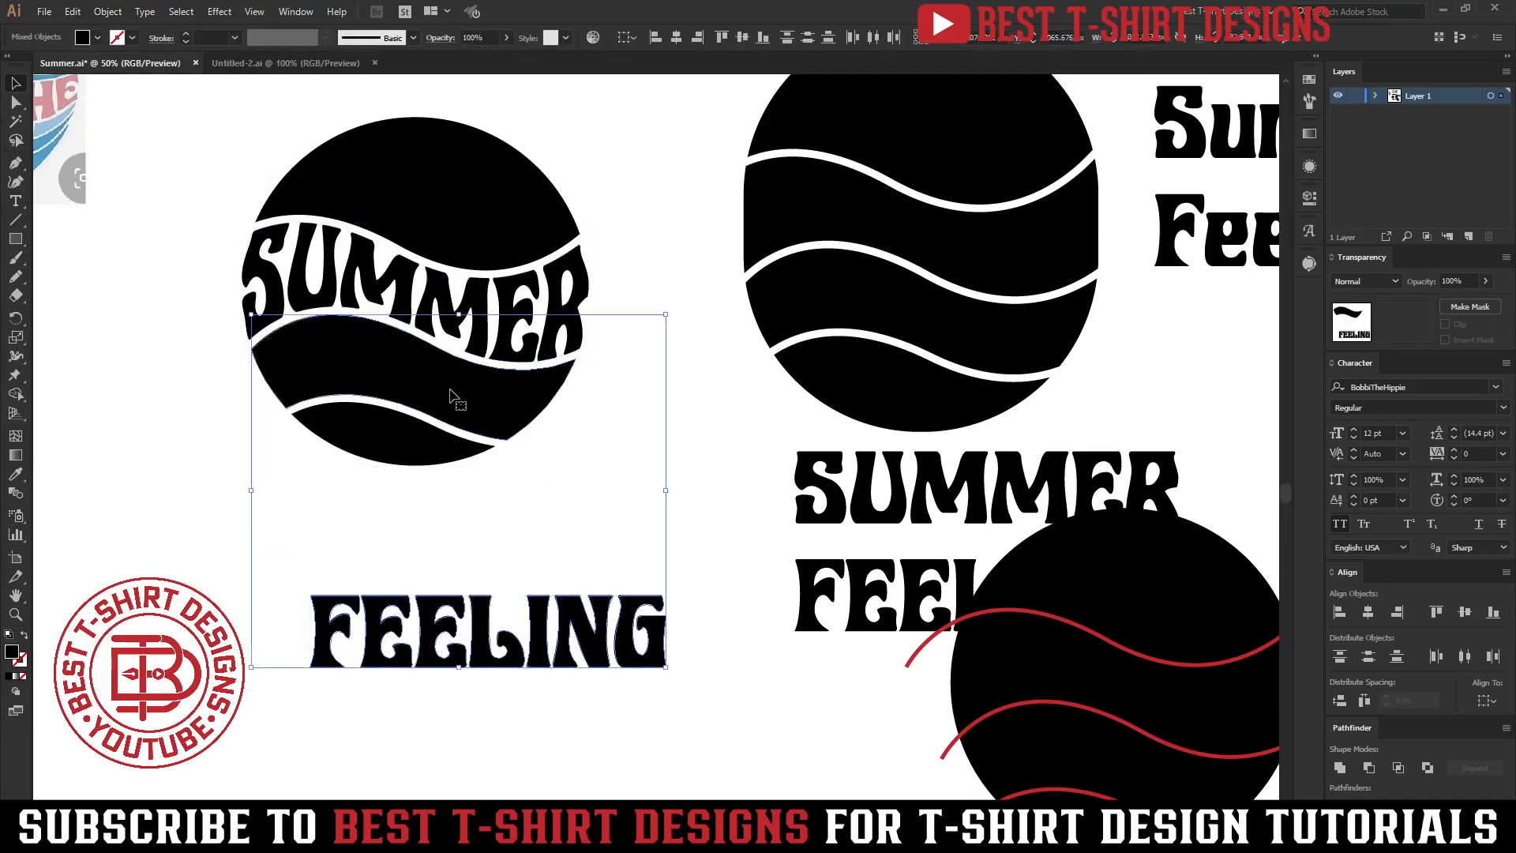
click(108, 11)
mouse_move(190, 440)
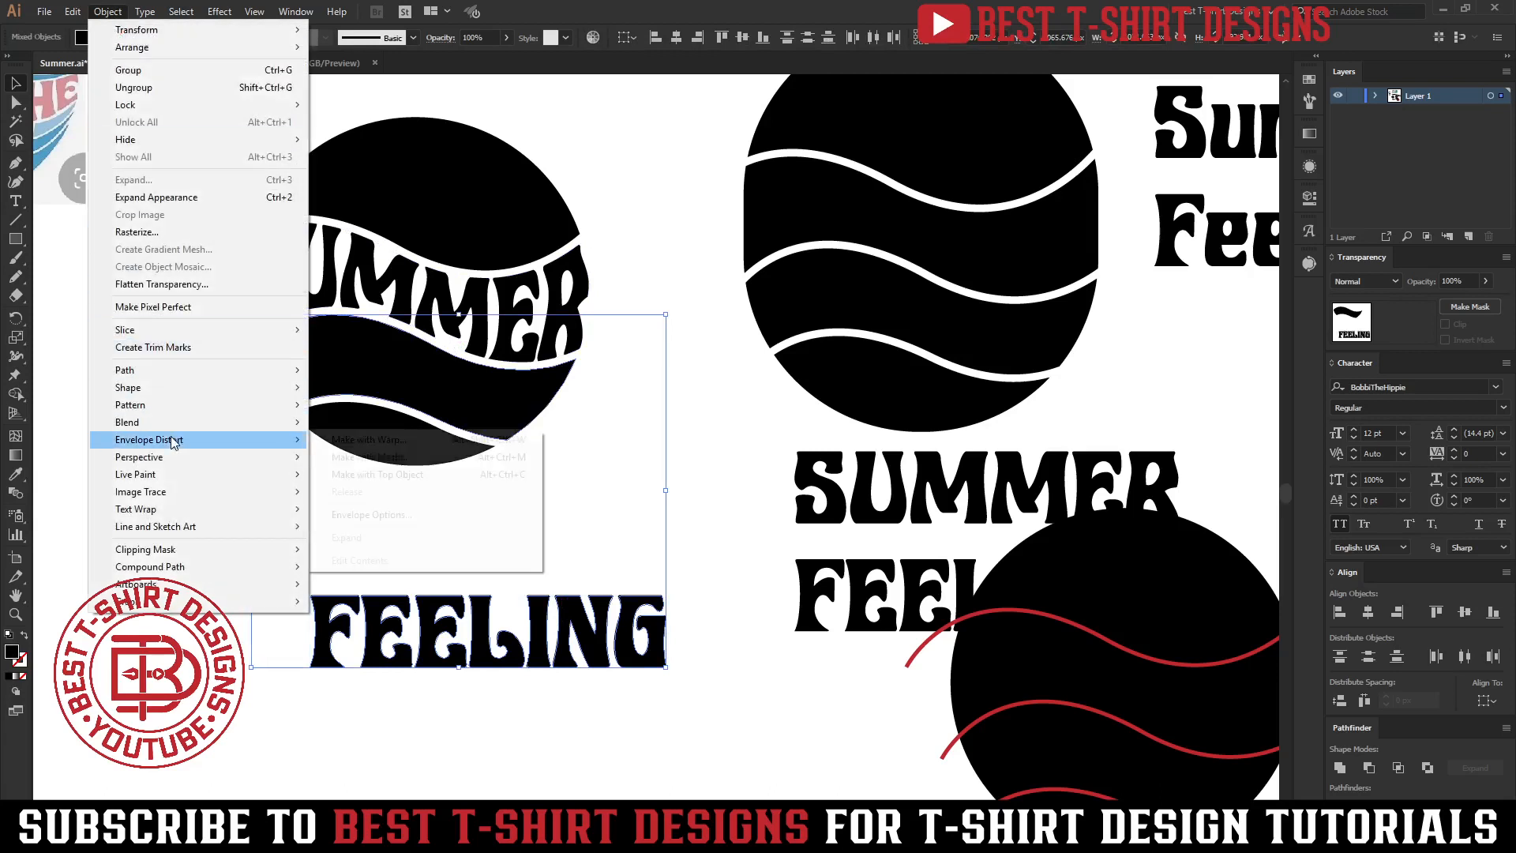
click(344, 475)
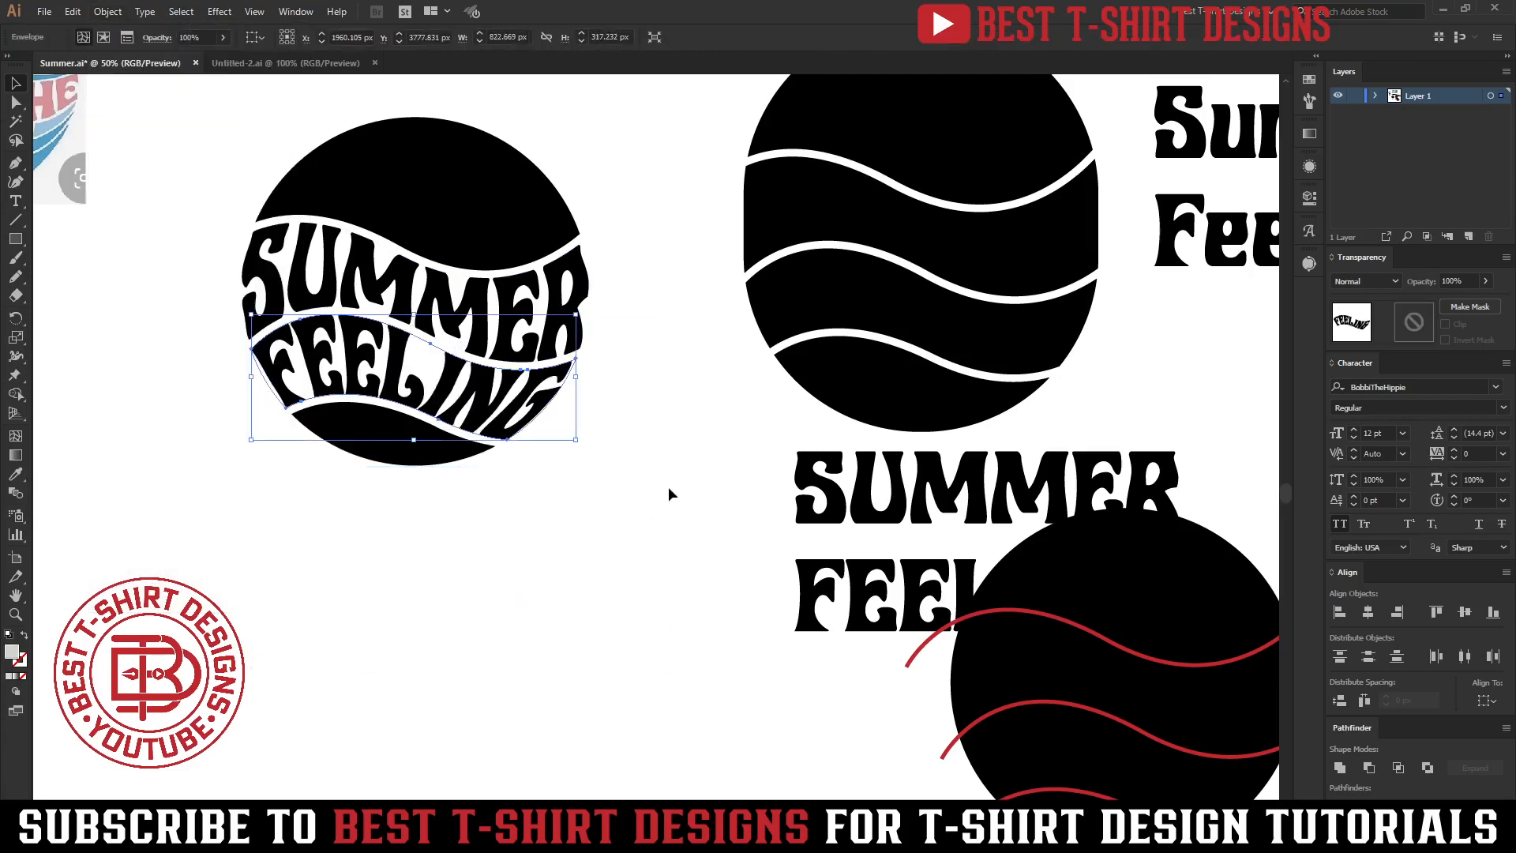
click(669, 488)
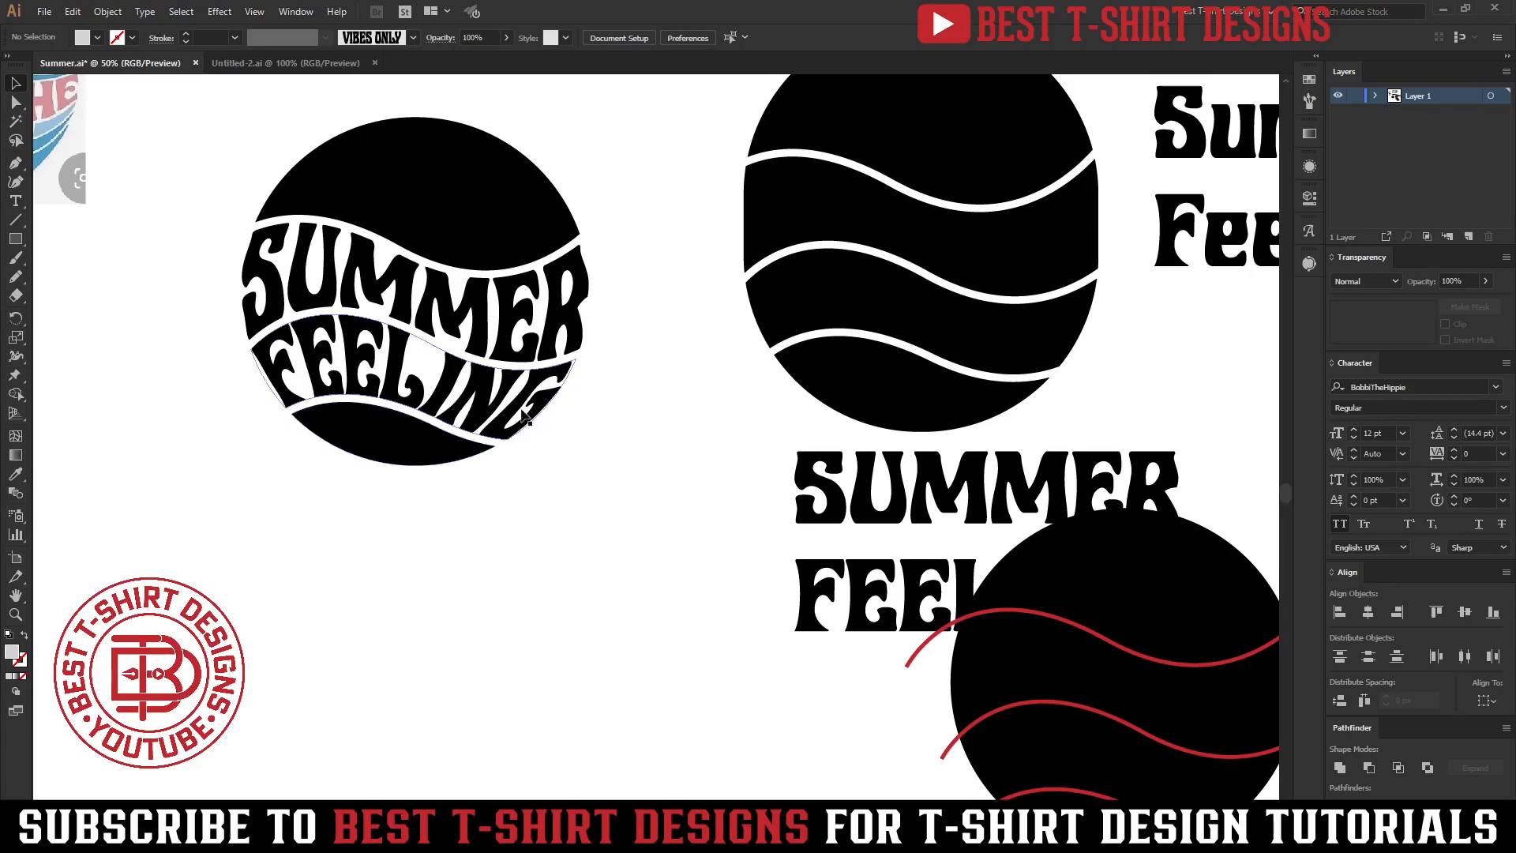
Undo the FEELING envelope distortion after comparing the circle with the reference design.
alt+scroll(431, 551, down, 3)
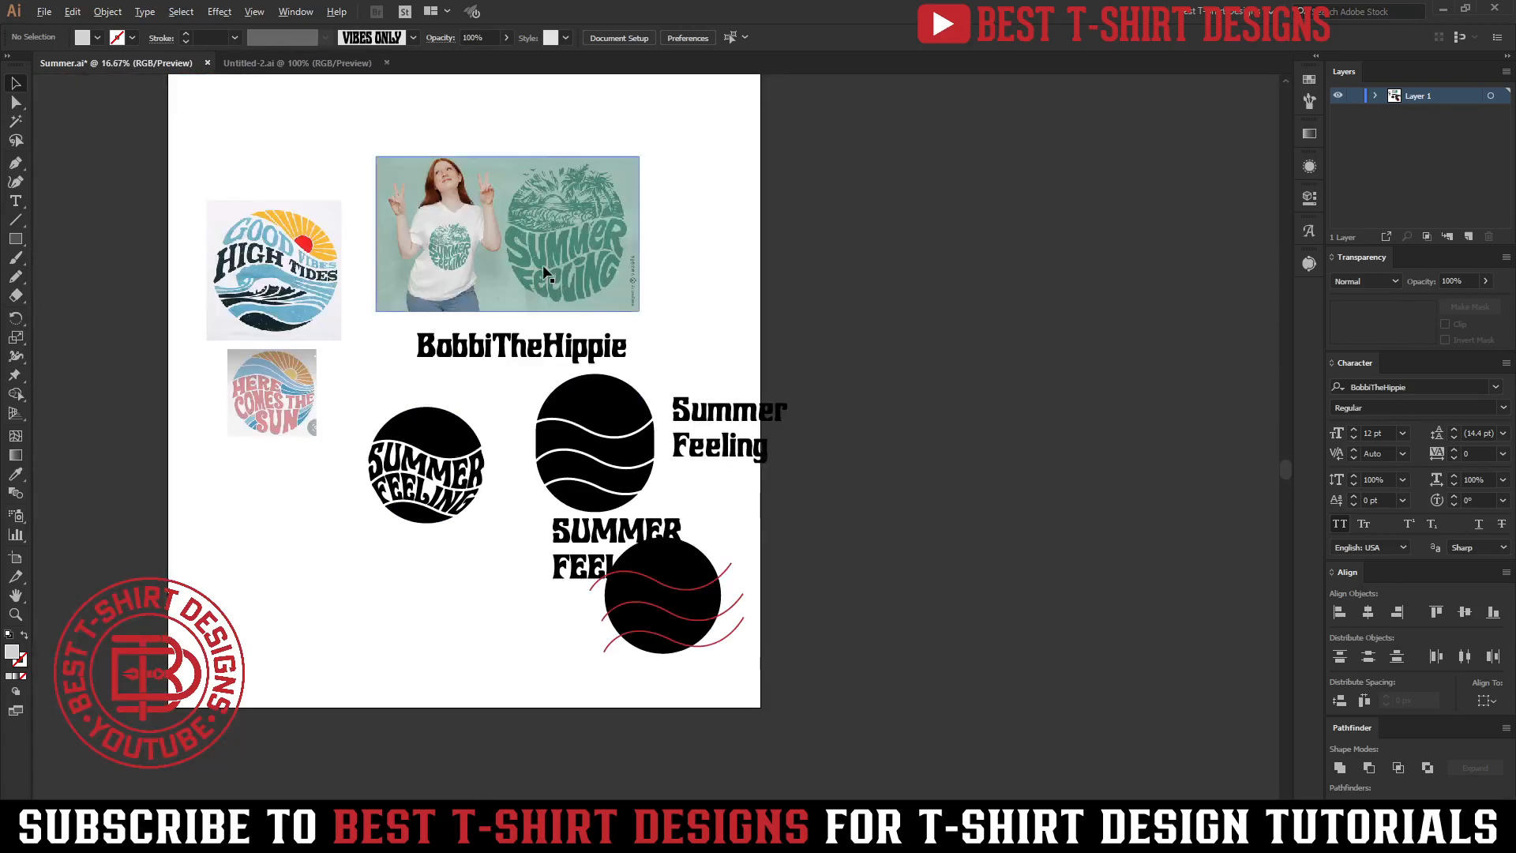
alt+scroll(542, 263, up, 5)
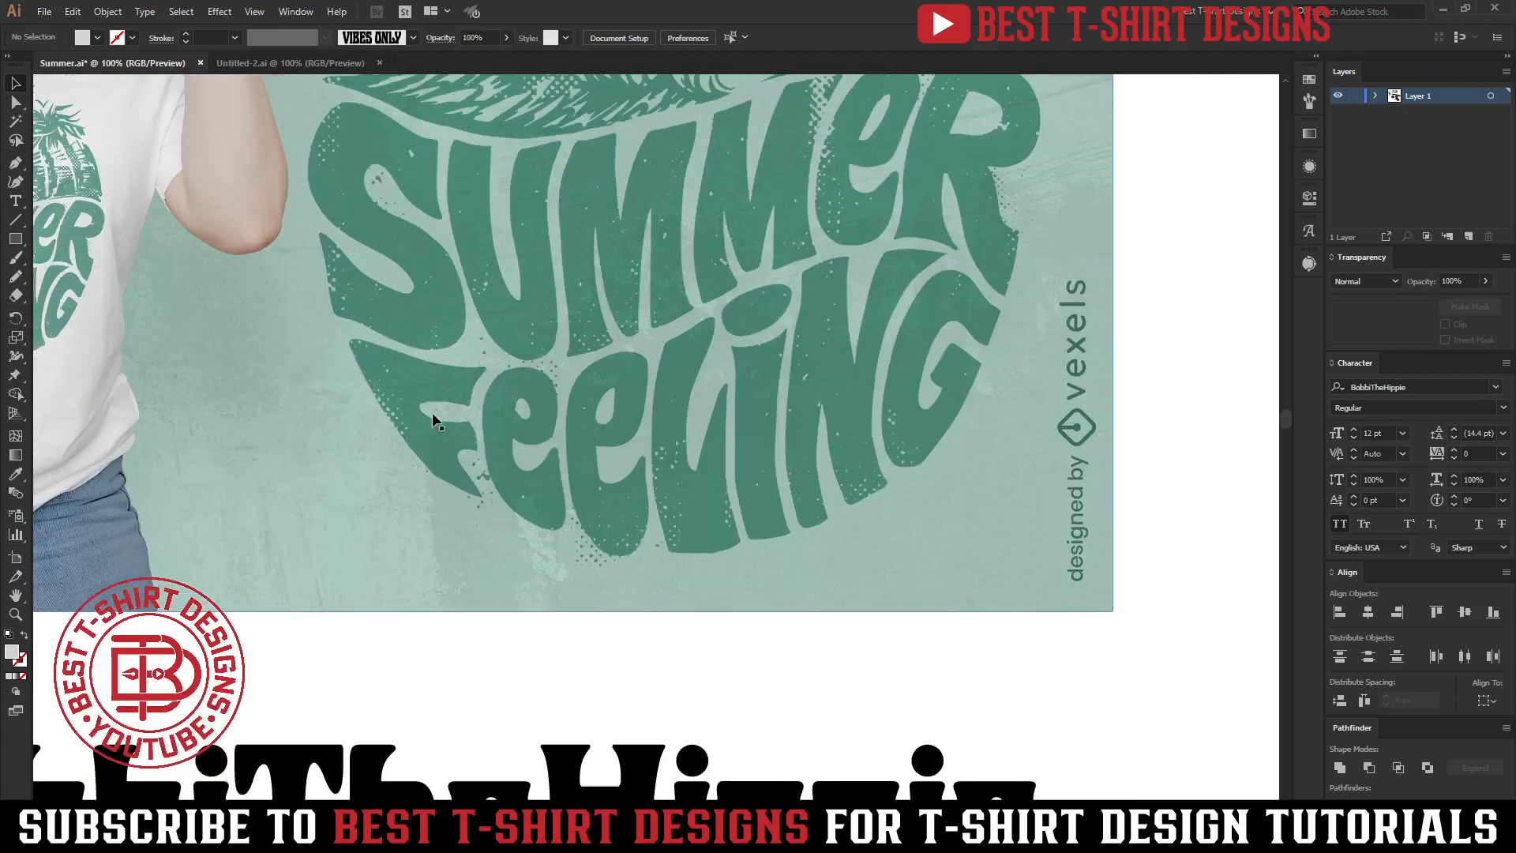
alt+scroll(450, 468, down, 2)
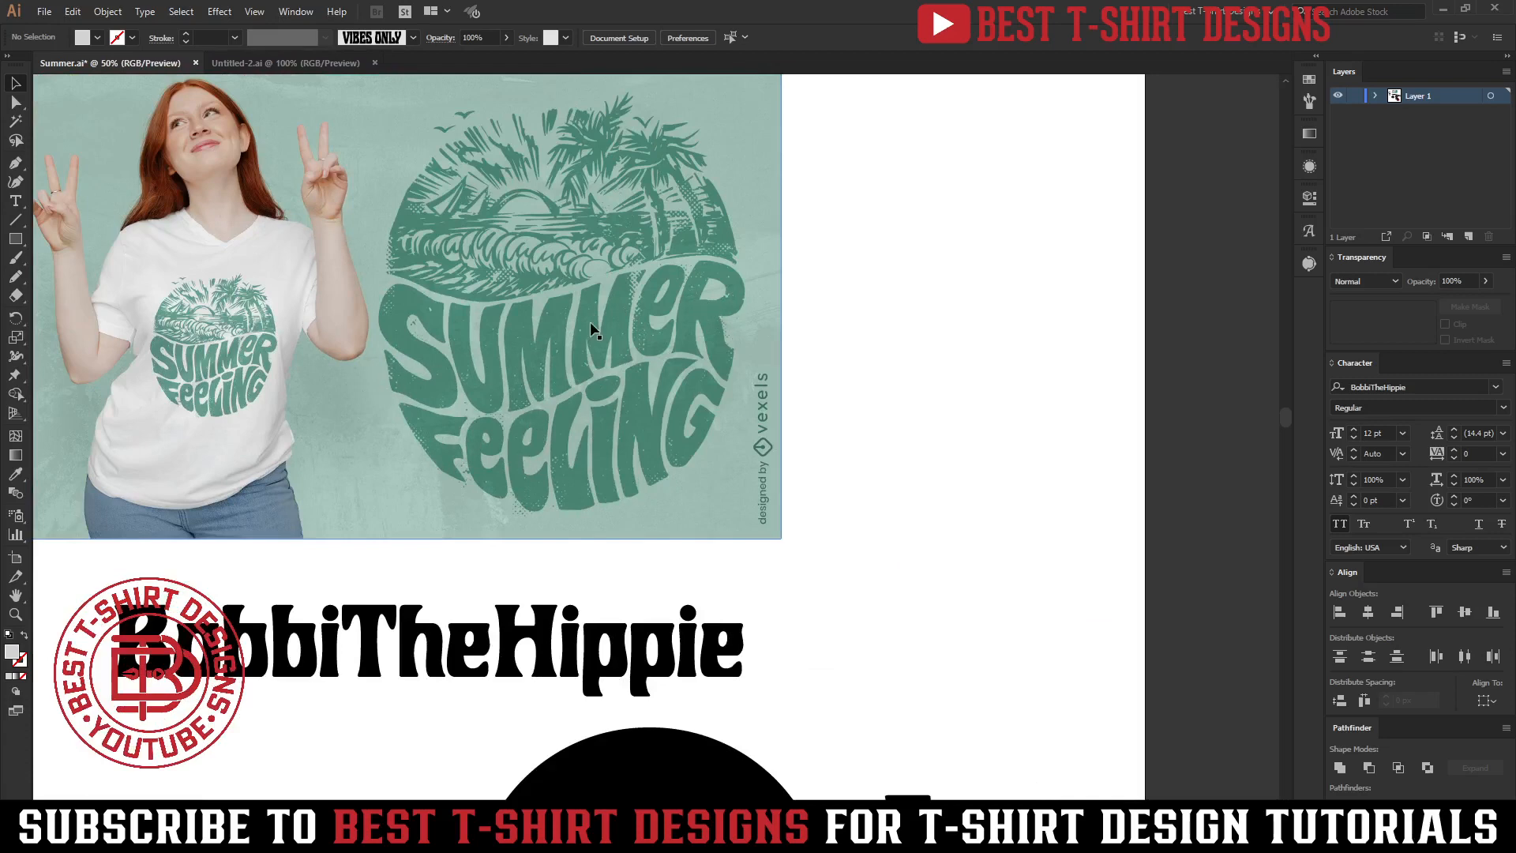
alt+scroll(477, 500, down, 4)
alt+scroll(477, 500, up, 3)
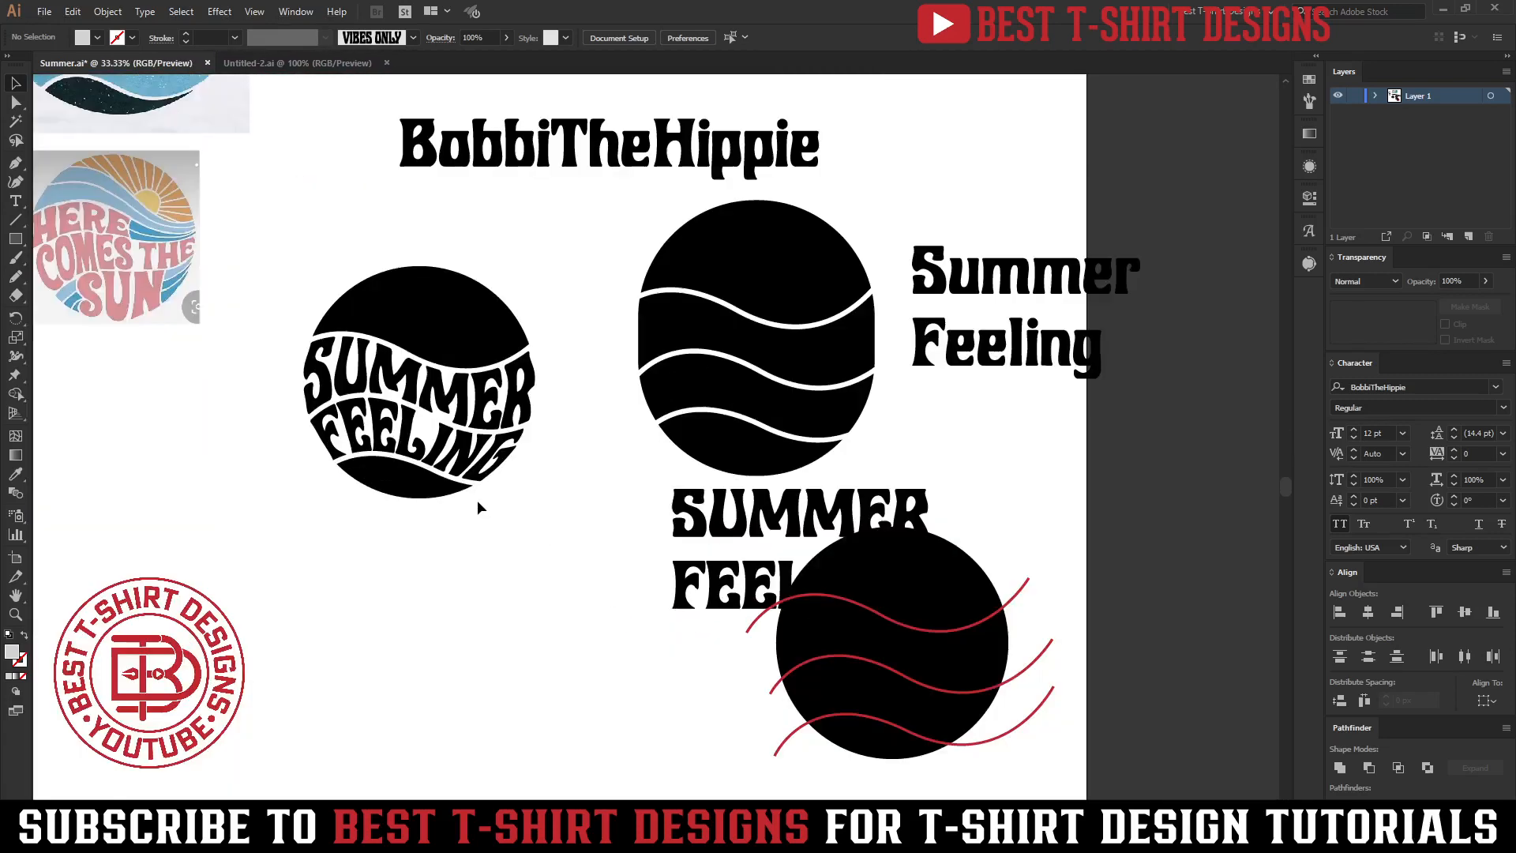
key(ctrl+z)
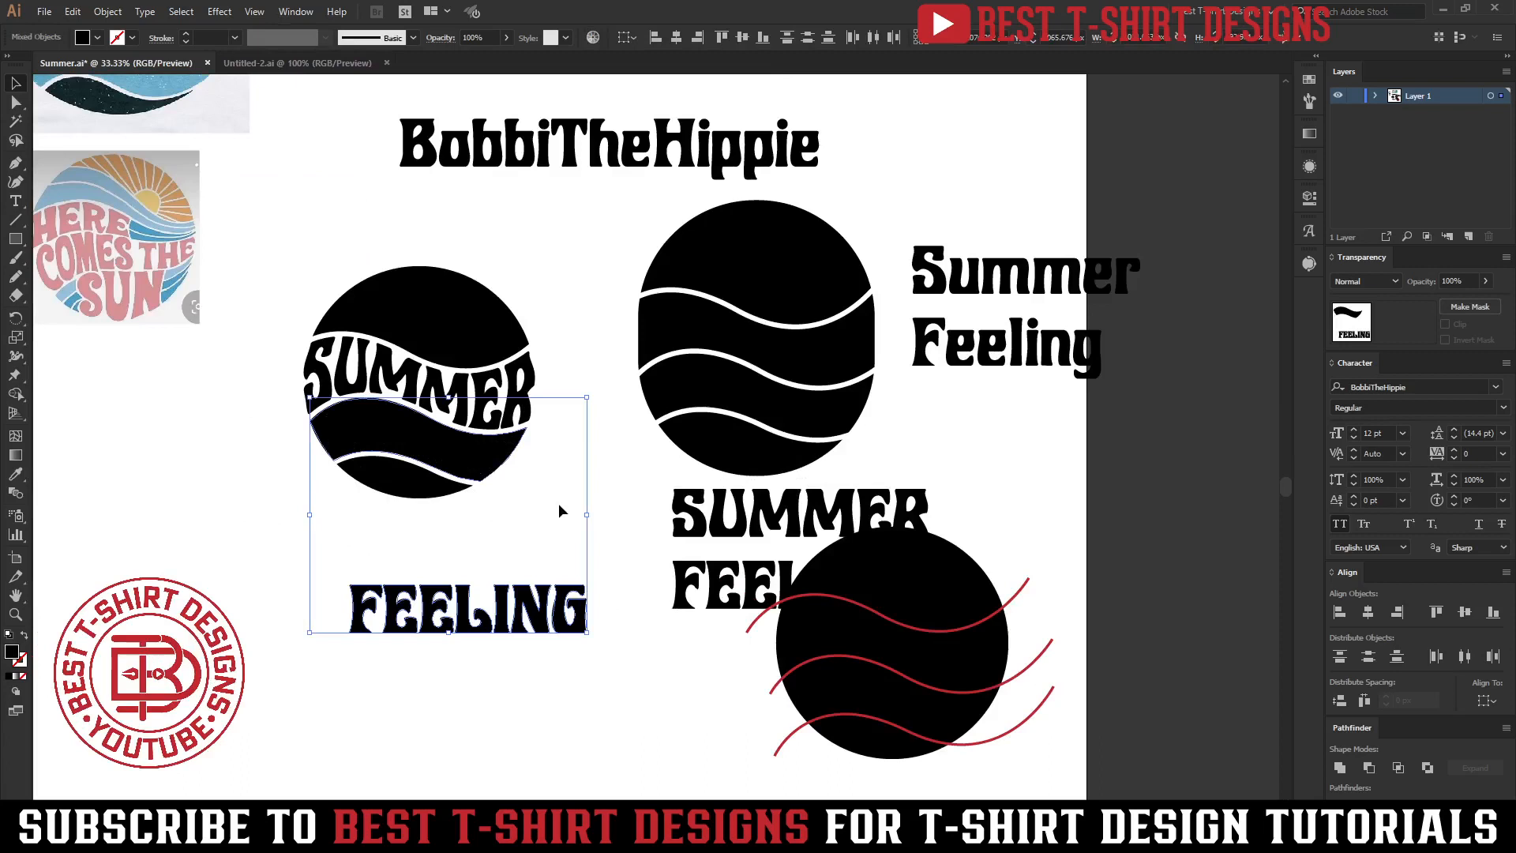
Duplicate the left circle with its warped SUMMER text and the FEELING text further down the artboard.
click(558, 509)
click(399, 304)
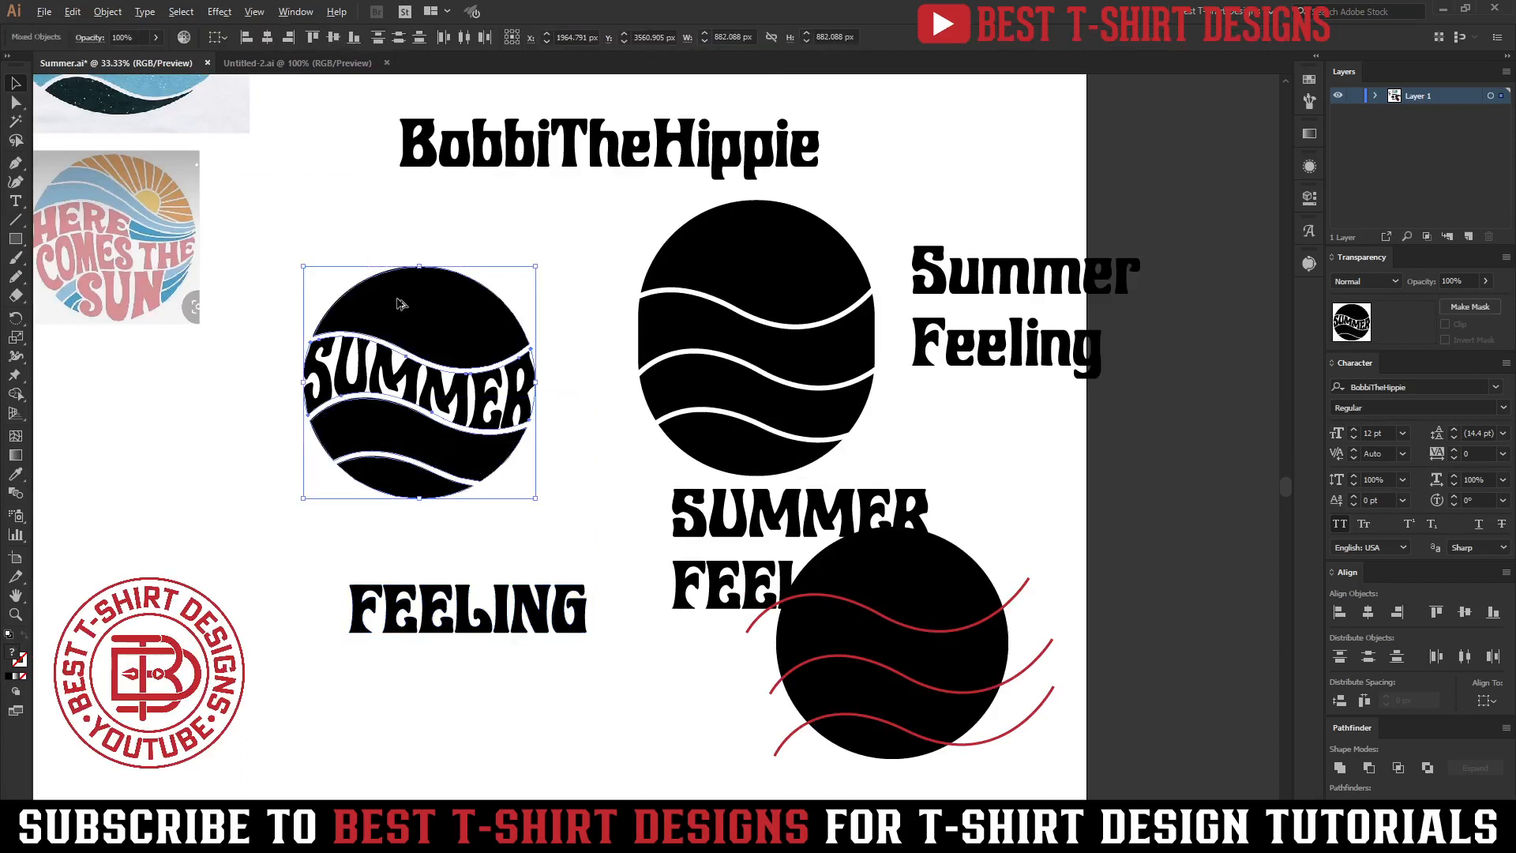
drag(399, 304, 167, 594)
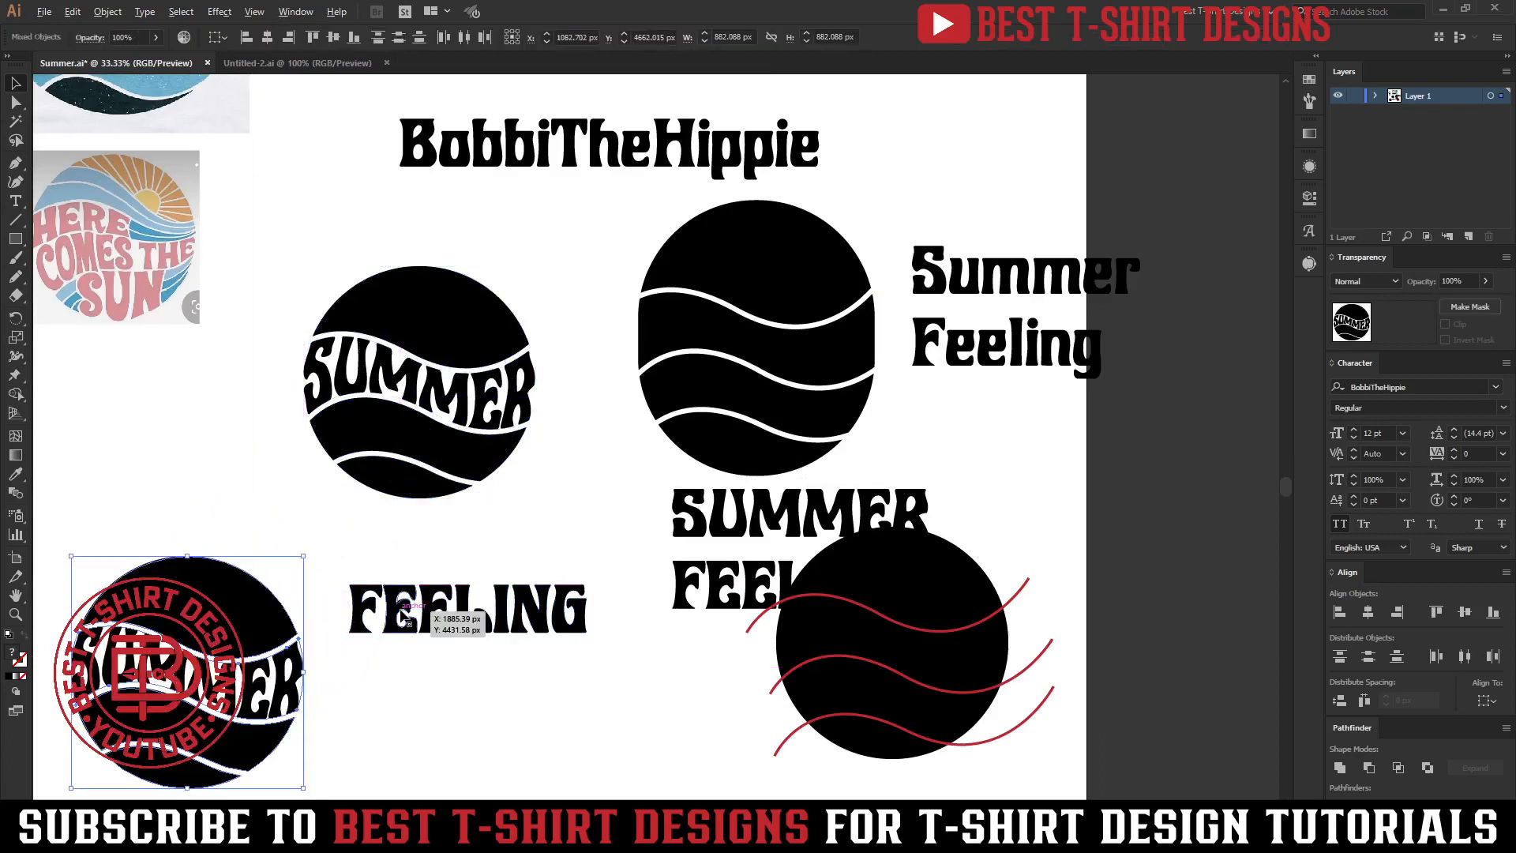
drag(404, 620, 391, 766)
click(508, 534)
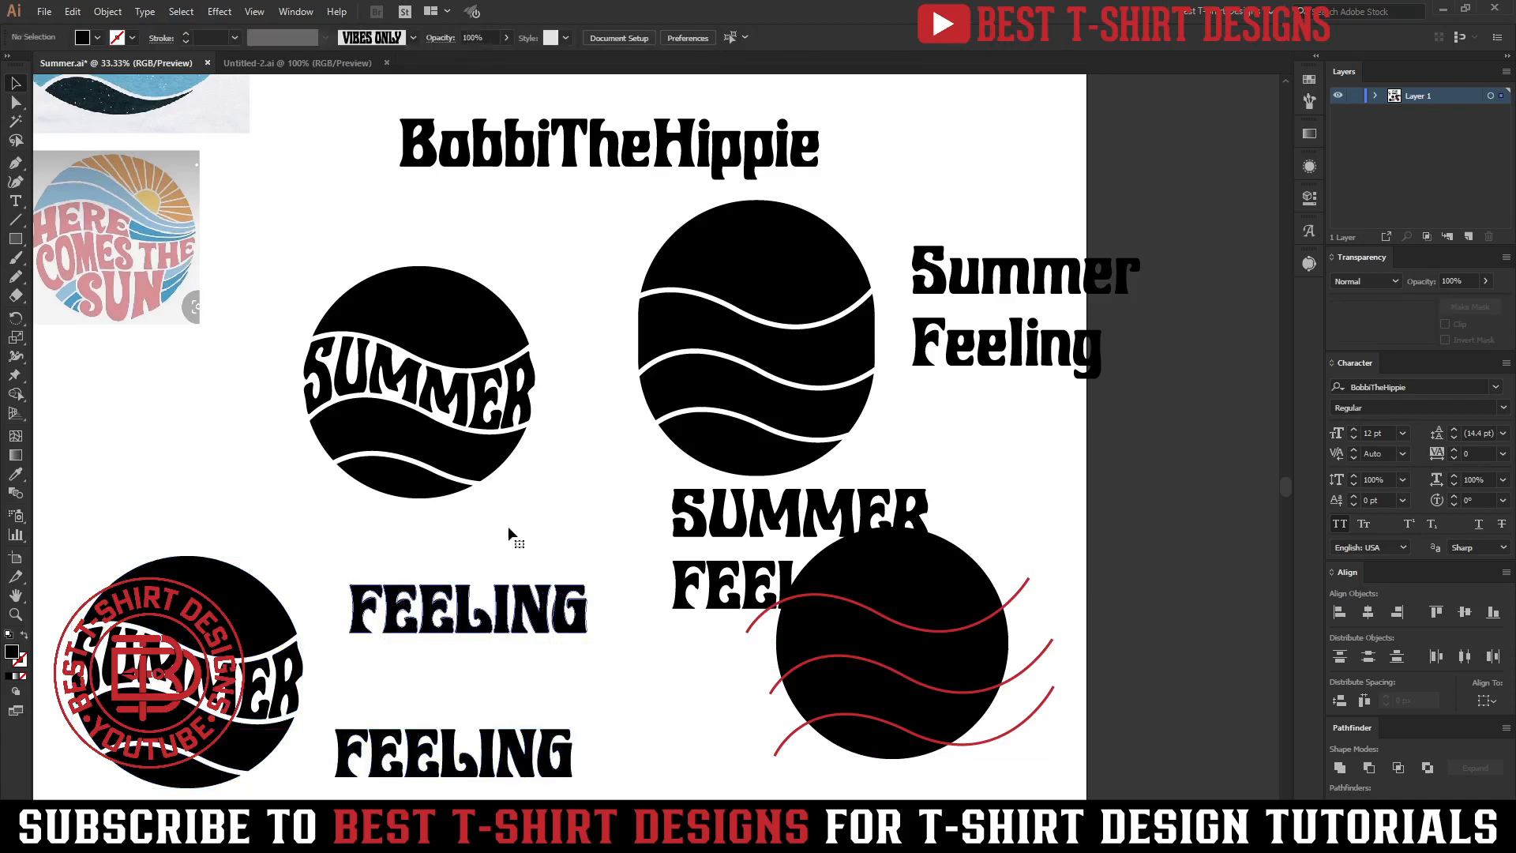
Envelope-distort FEELING into the lower wave band of the left circle with Make with Top Object.
shift+click(479, 478)
key(ctrl+alt+c)
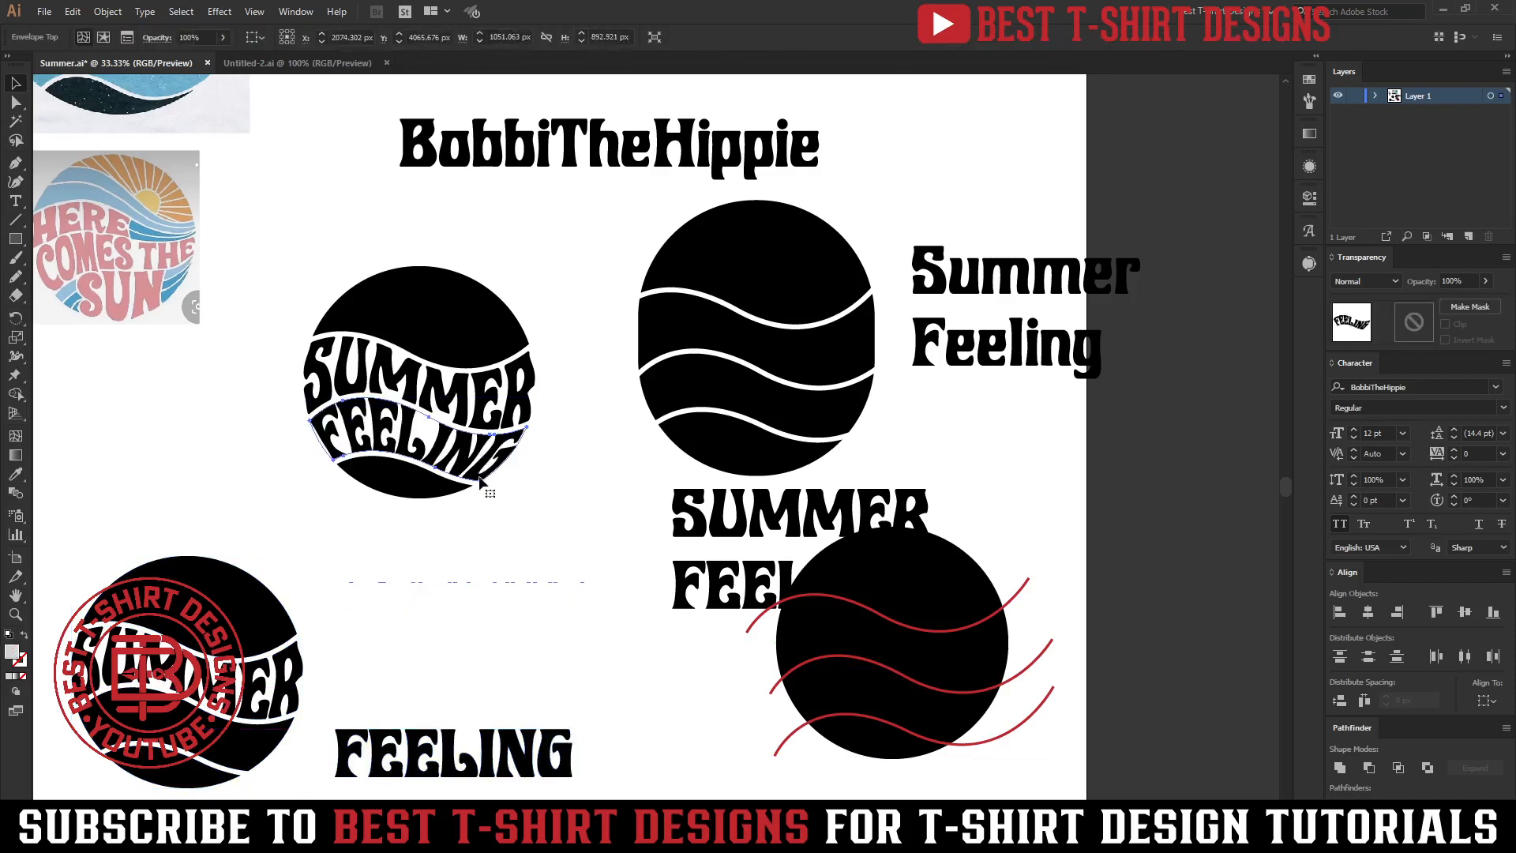
click(107, 11)
mouse_move(161, 448)
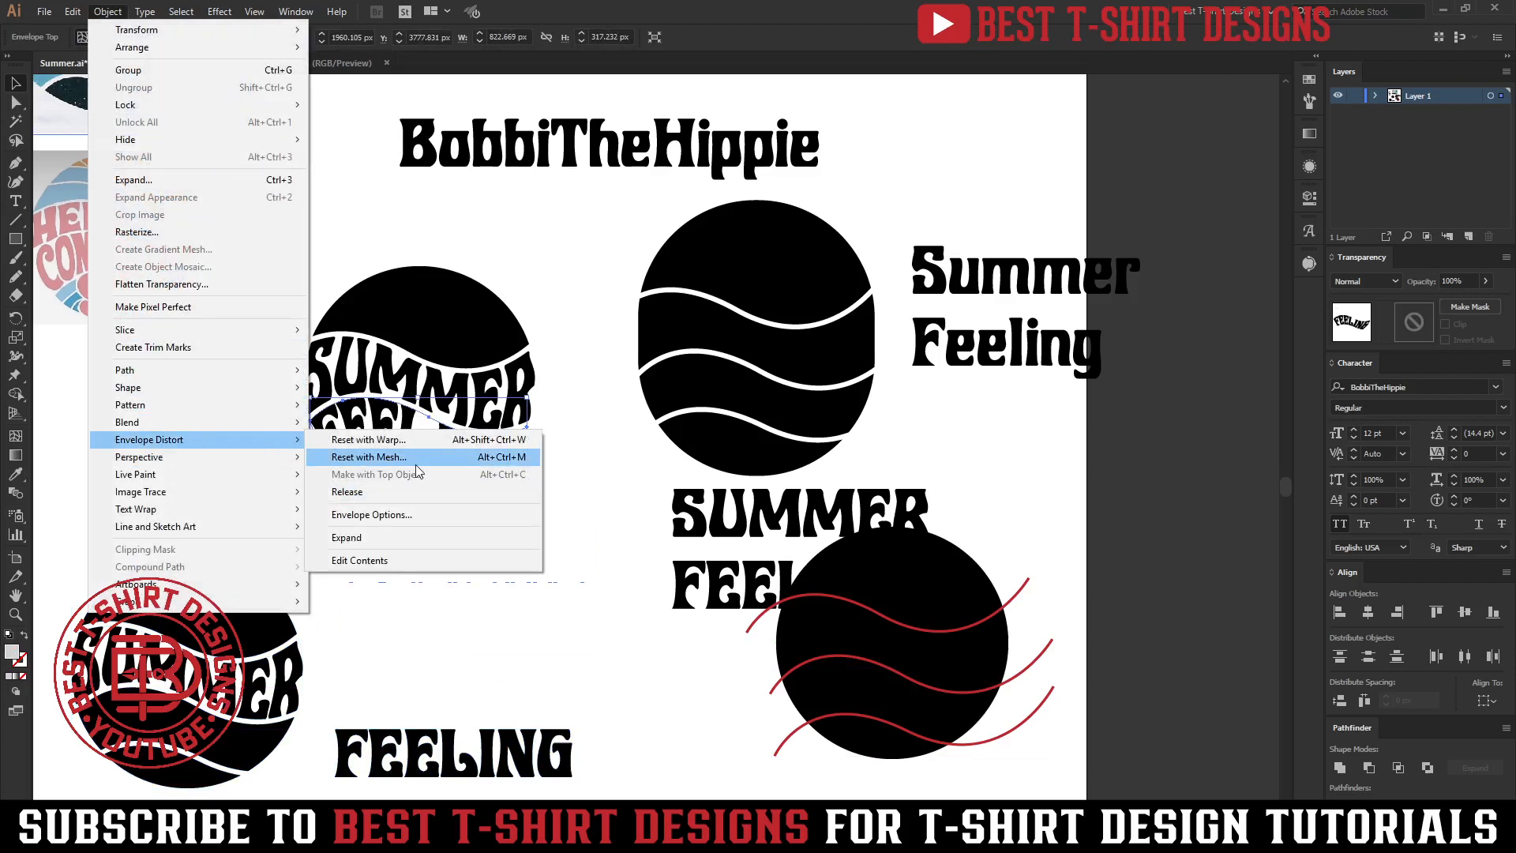
click(467, 605)
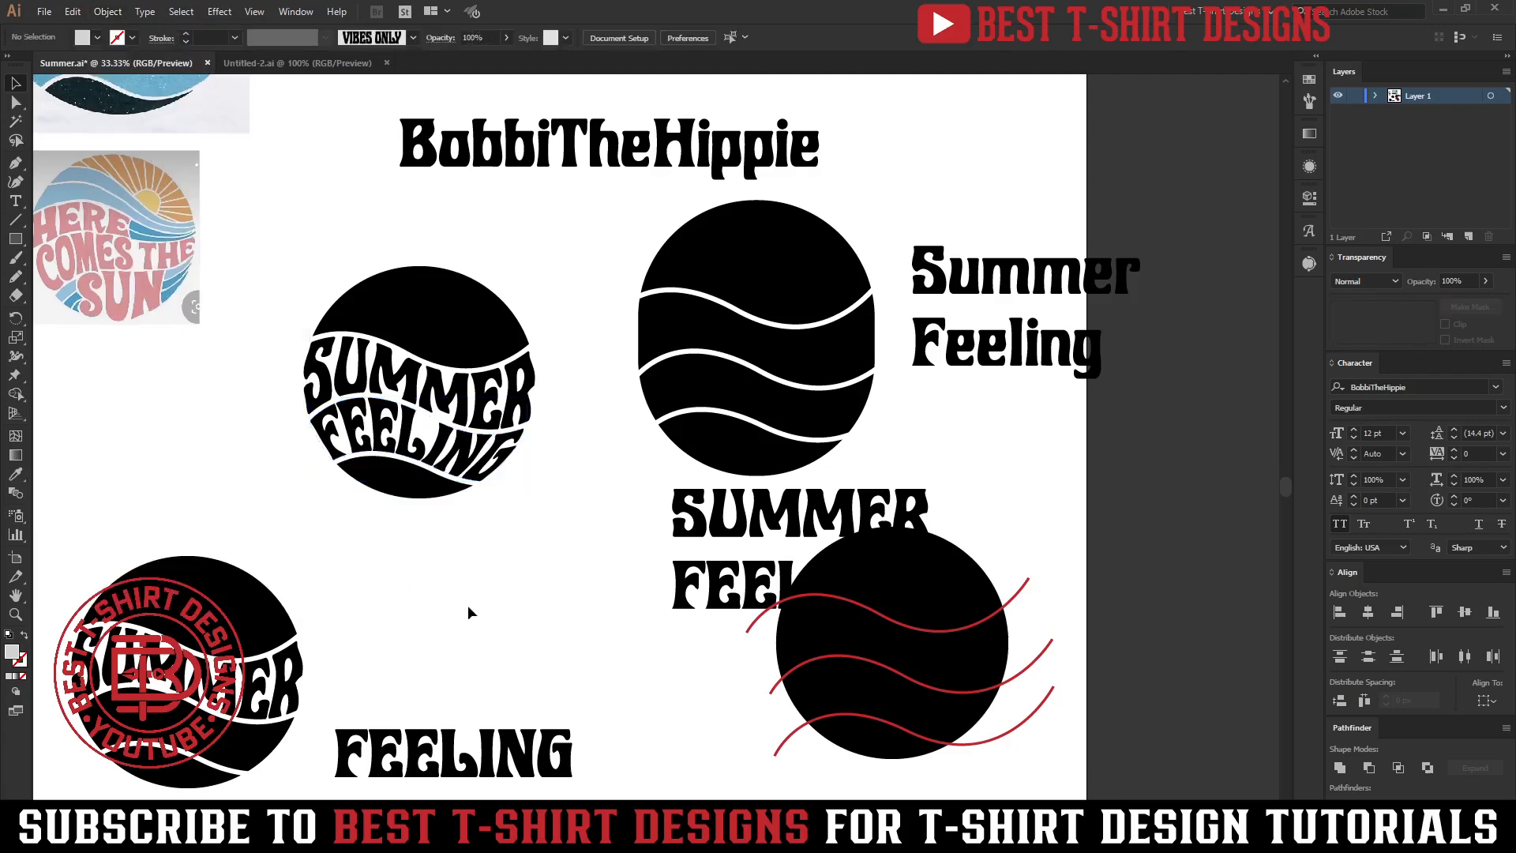
Adjust the envelope's anchor points and handles to refine how FEELING follows the wave band.
drag(420, 636, 637, 582)
key(ctrl+plus)
key(ctrl+plus)
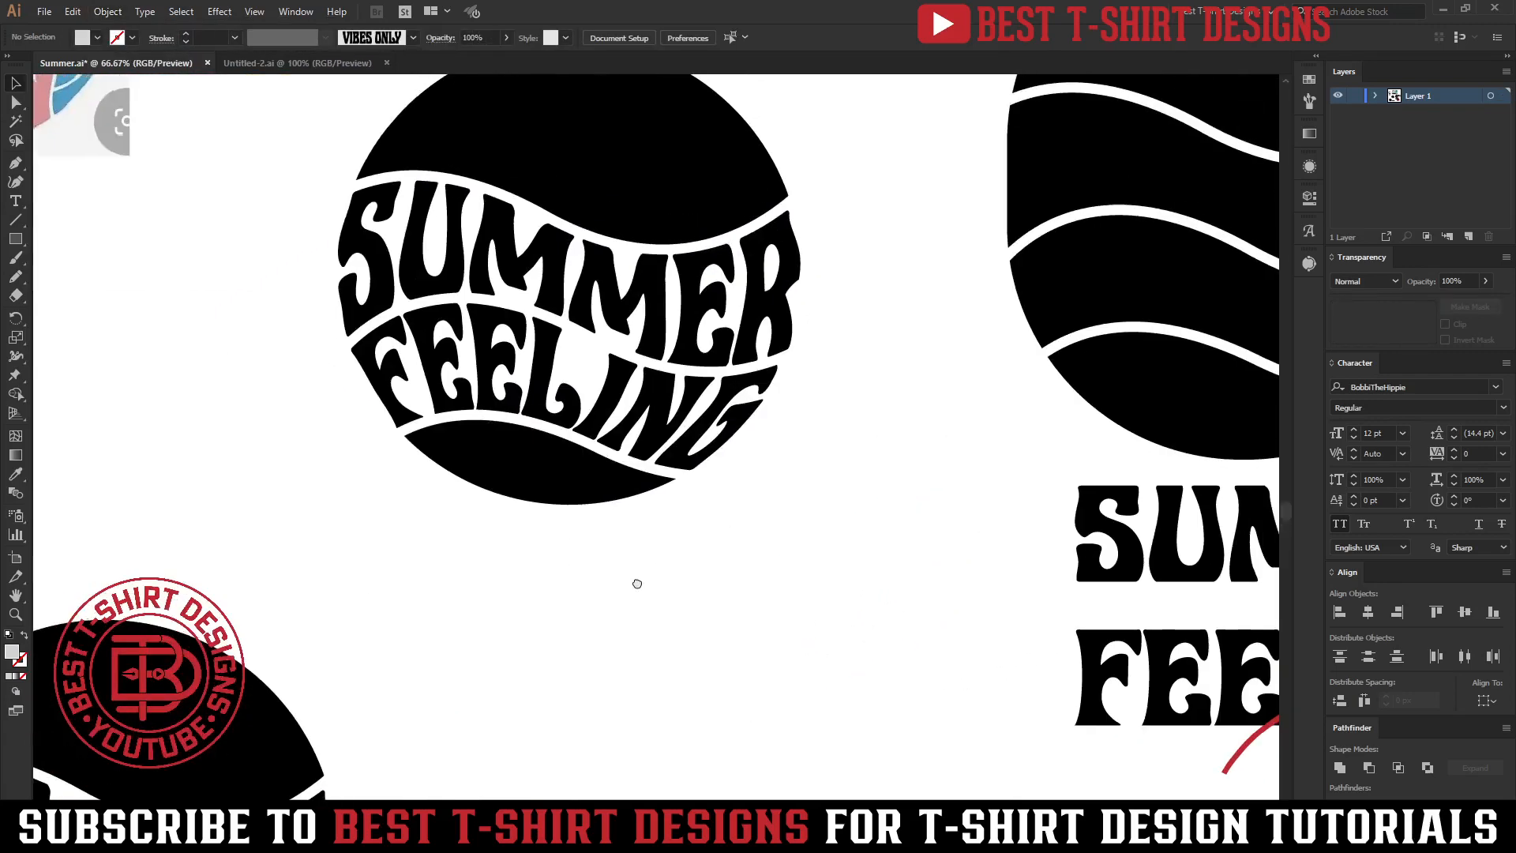
alt+scroll(742, 419, up, 2)
key(a)
click(760, 364)
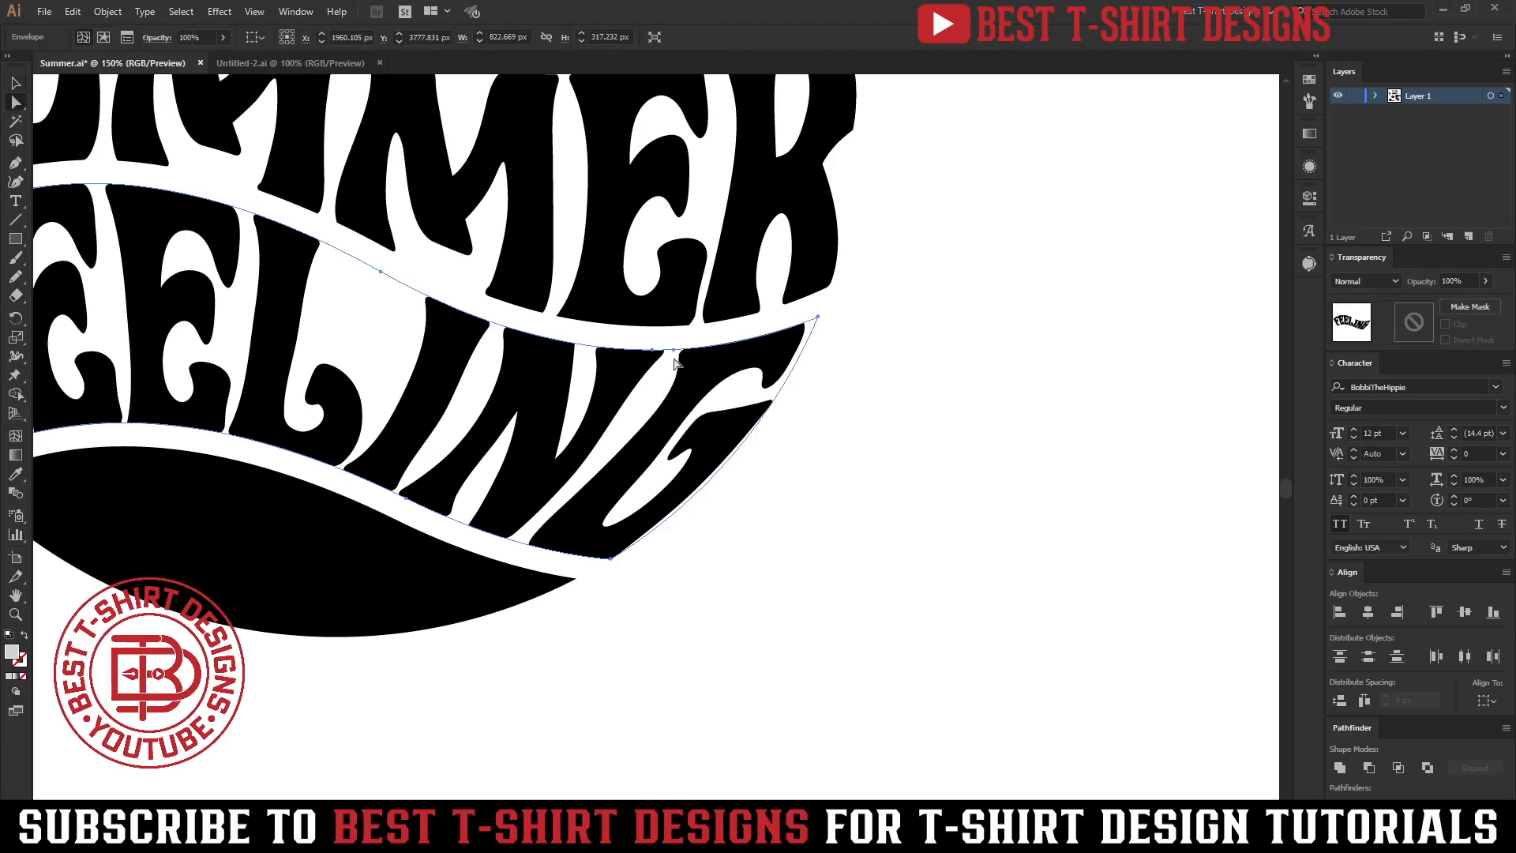
drag(675, 362, 655, 365)
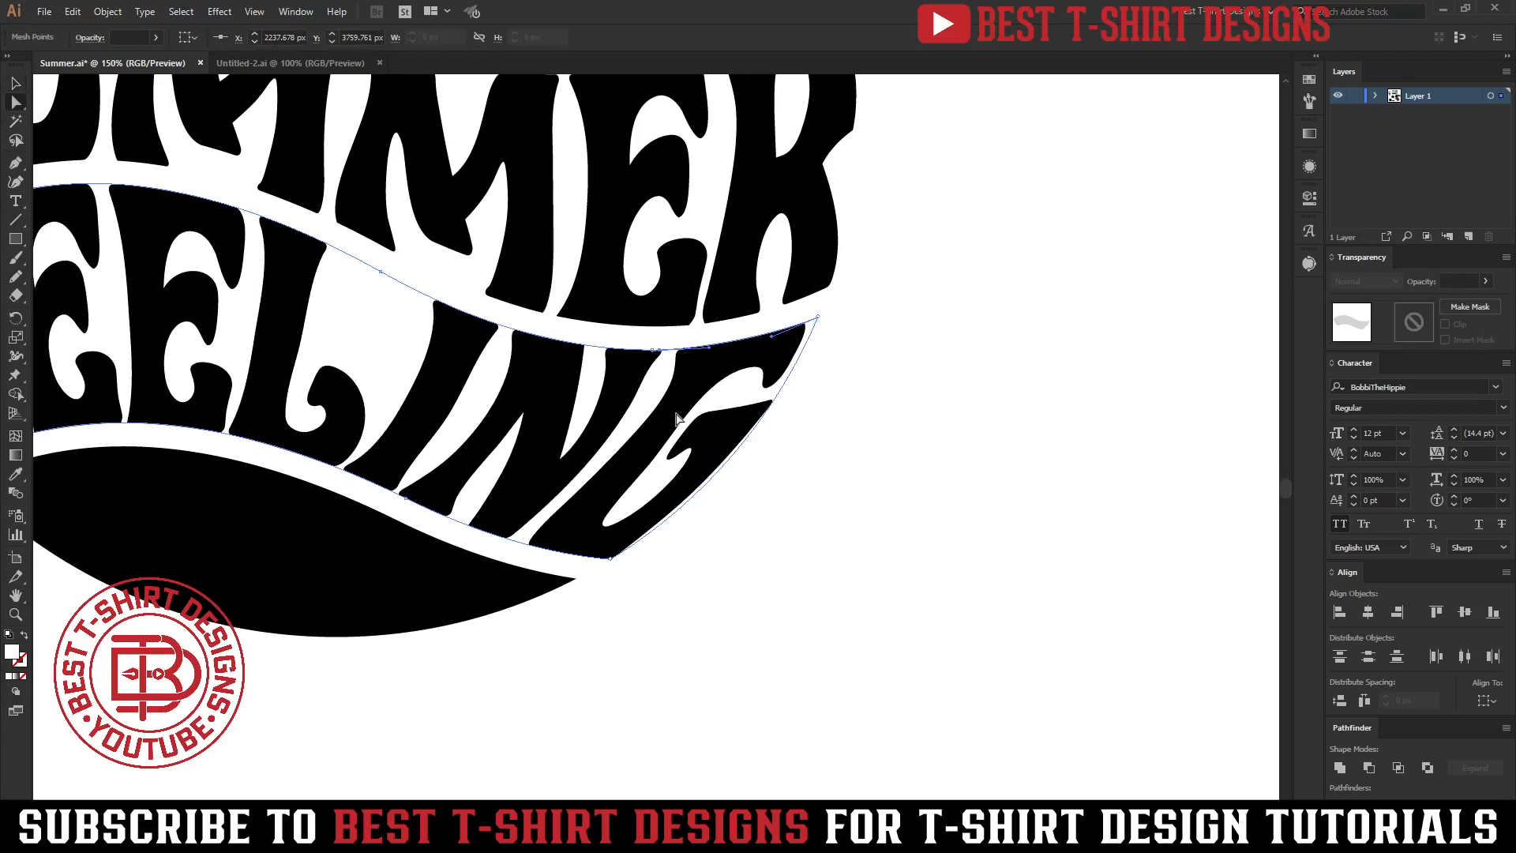
click(643, 440)
mouse_move(664, 353)
mouse_down()
mouse_move(646, 355)
mouse_move(663, 368)
mouse_up()
drag(661, 353, 629, 353)
scroll(712, 412, down, 3)
key(v)
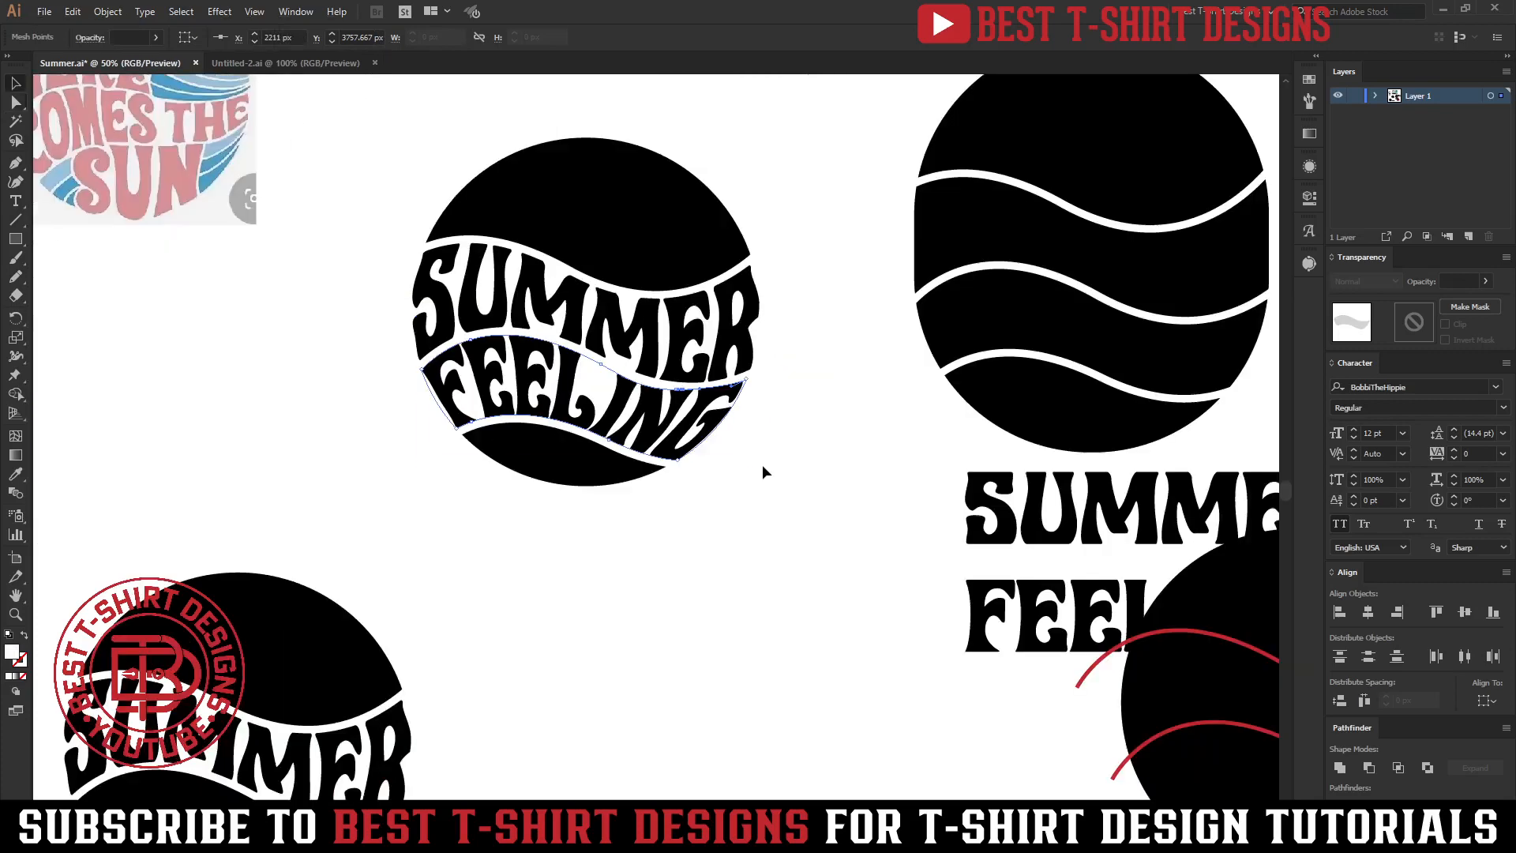
Examine the duplicated SUMMER circle copy and its middle wave band.
click(763, 470)
scroll(723, 233, down, 2)
scroll(490, 550, up, 2)
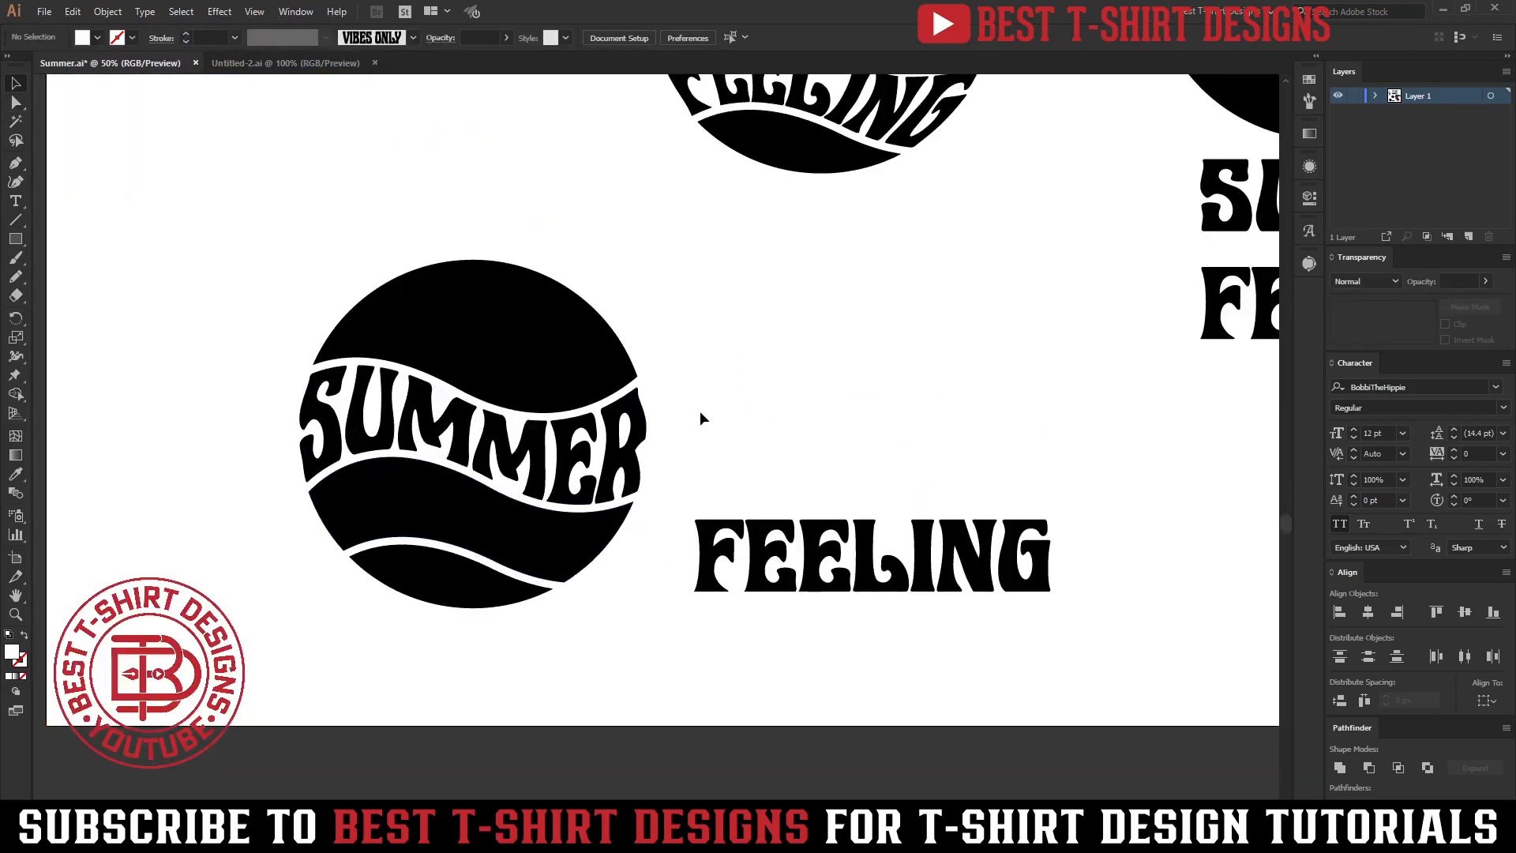
scroll(632, 474, down, 1)
scroll(357, 456, up, 1)
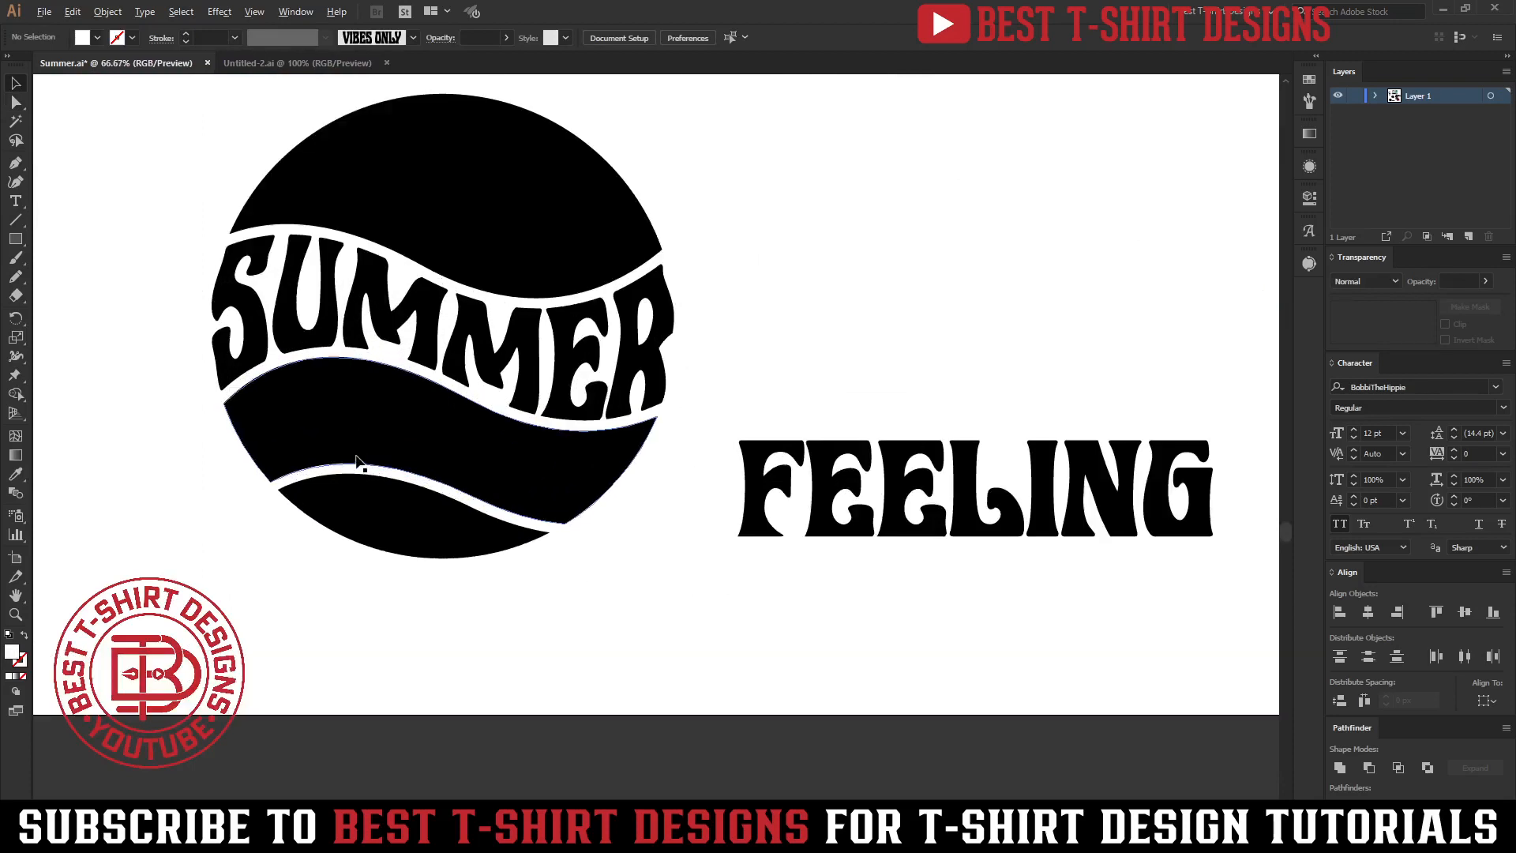
scroll(613, 482, up, 1)
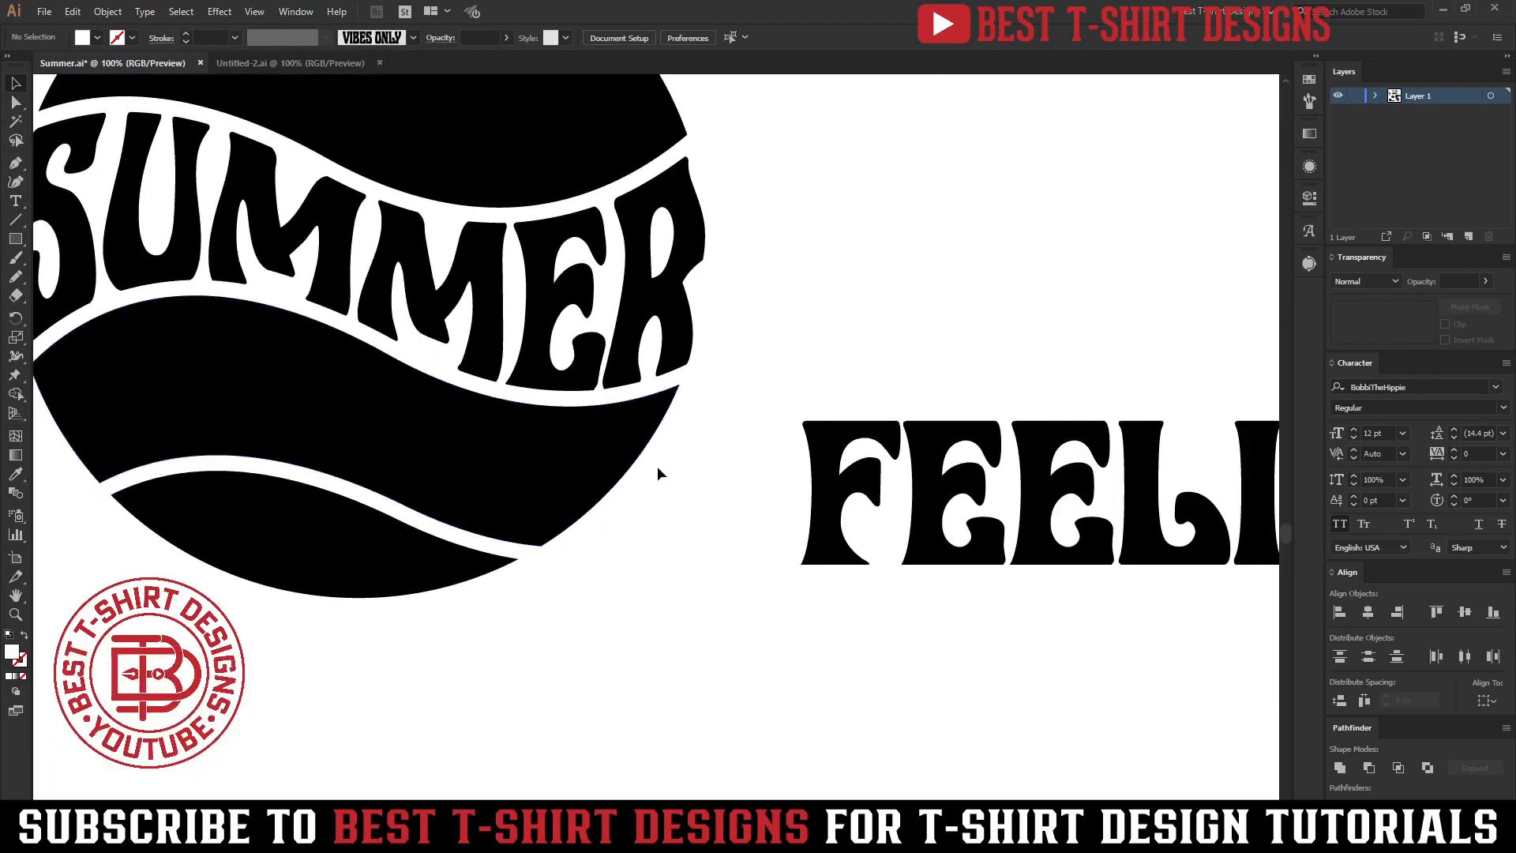
drag(639, 541, 671, 543)
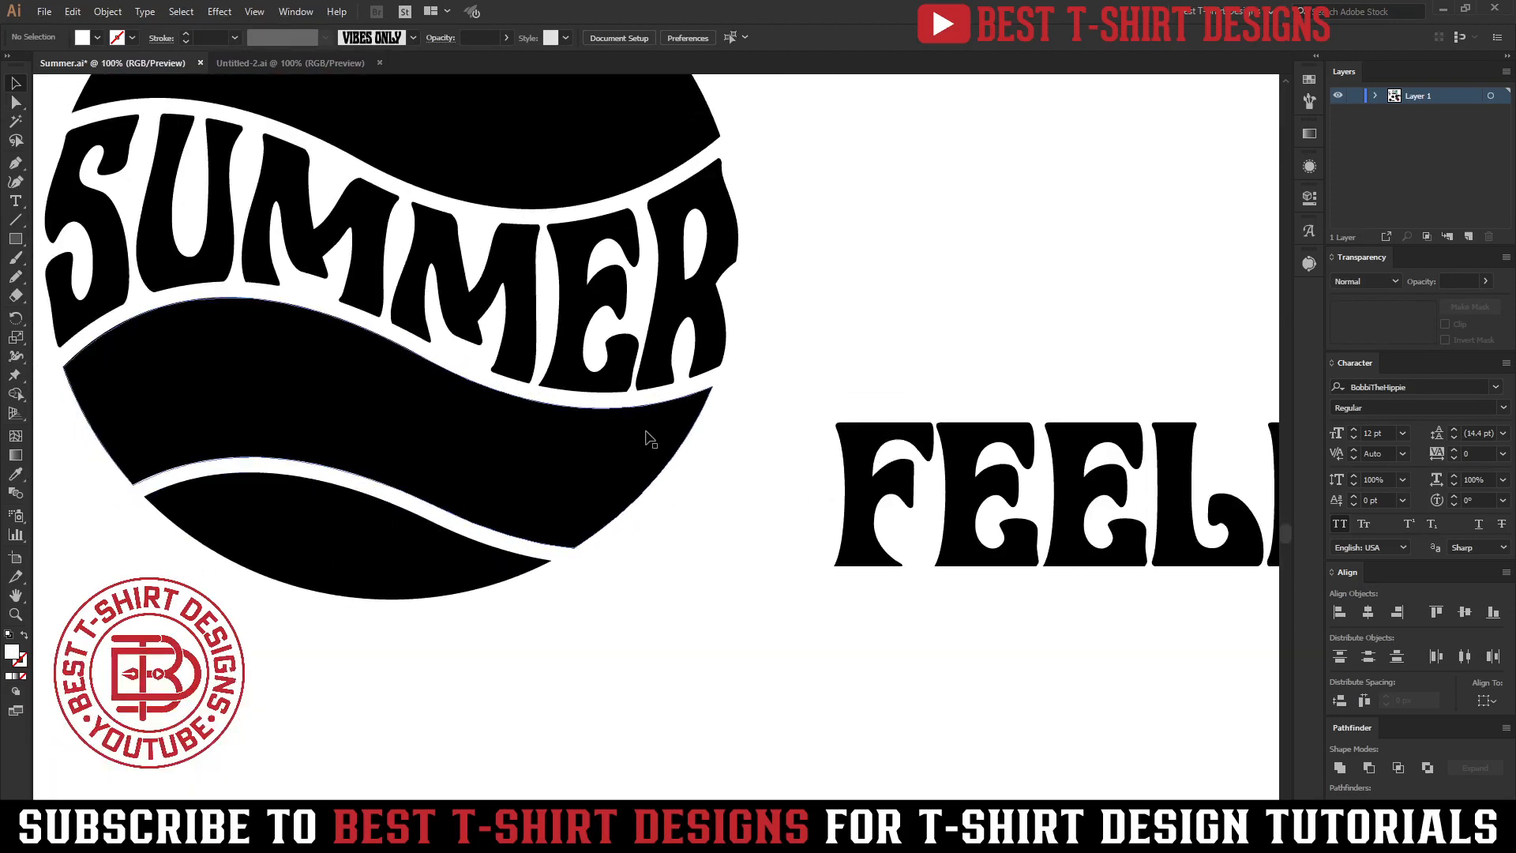
Draw a thin curved sliver shape with the Pen tool at the right end of the duplicate circle's middle band.
click(646, 432)
click(646, 433)
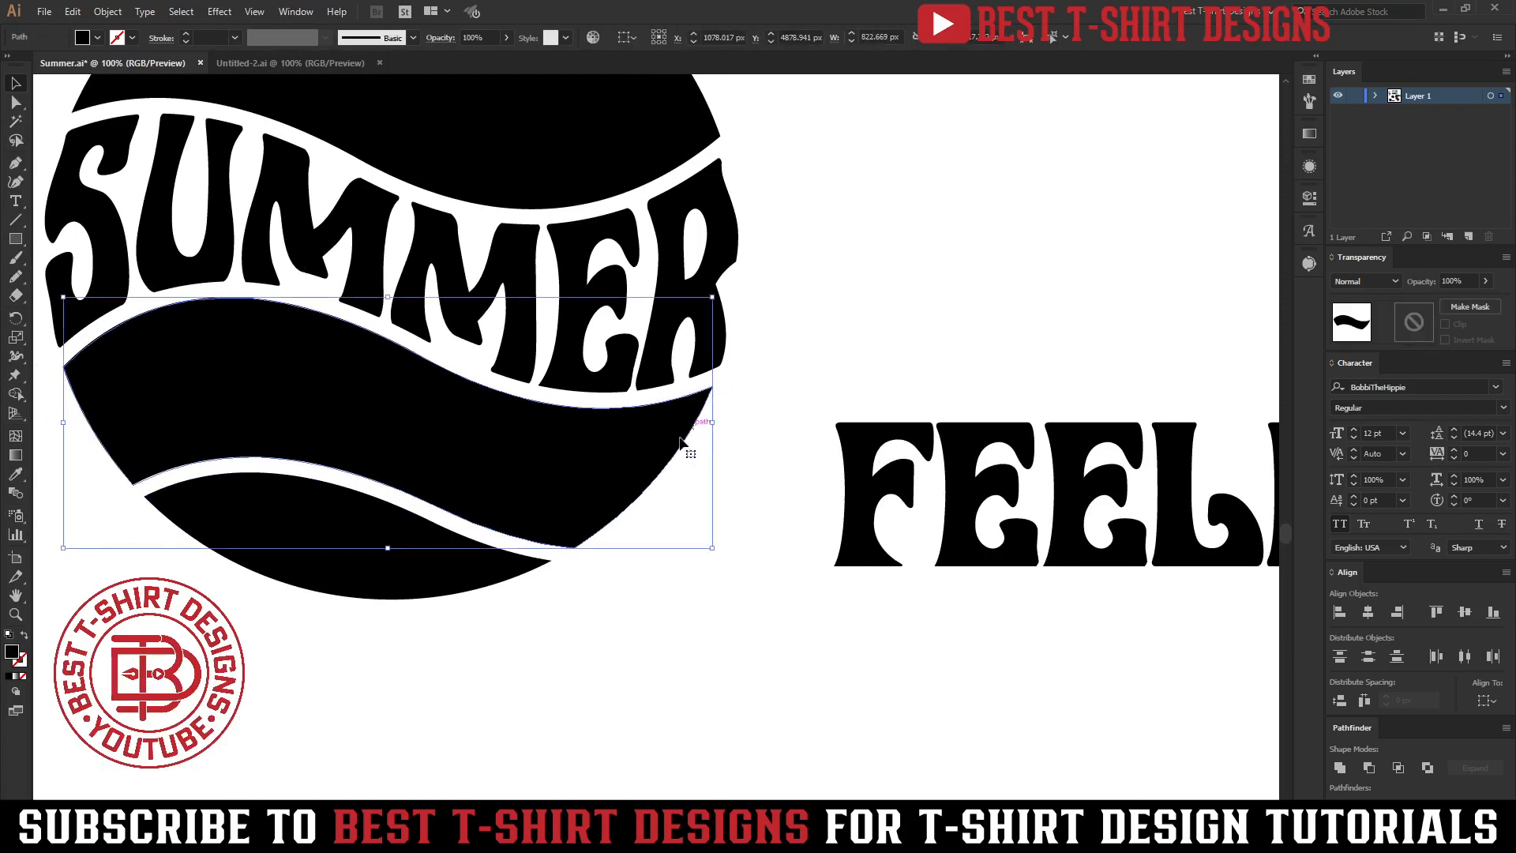
click(678, 390)
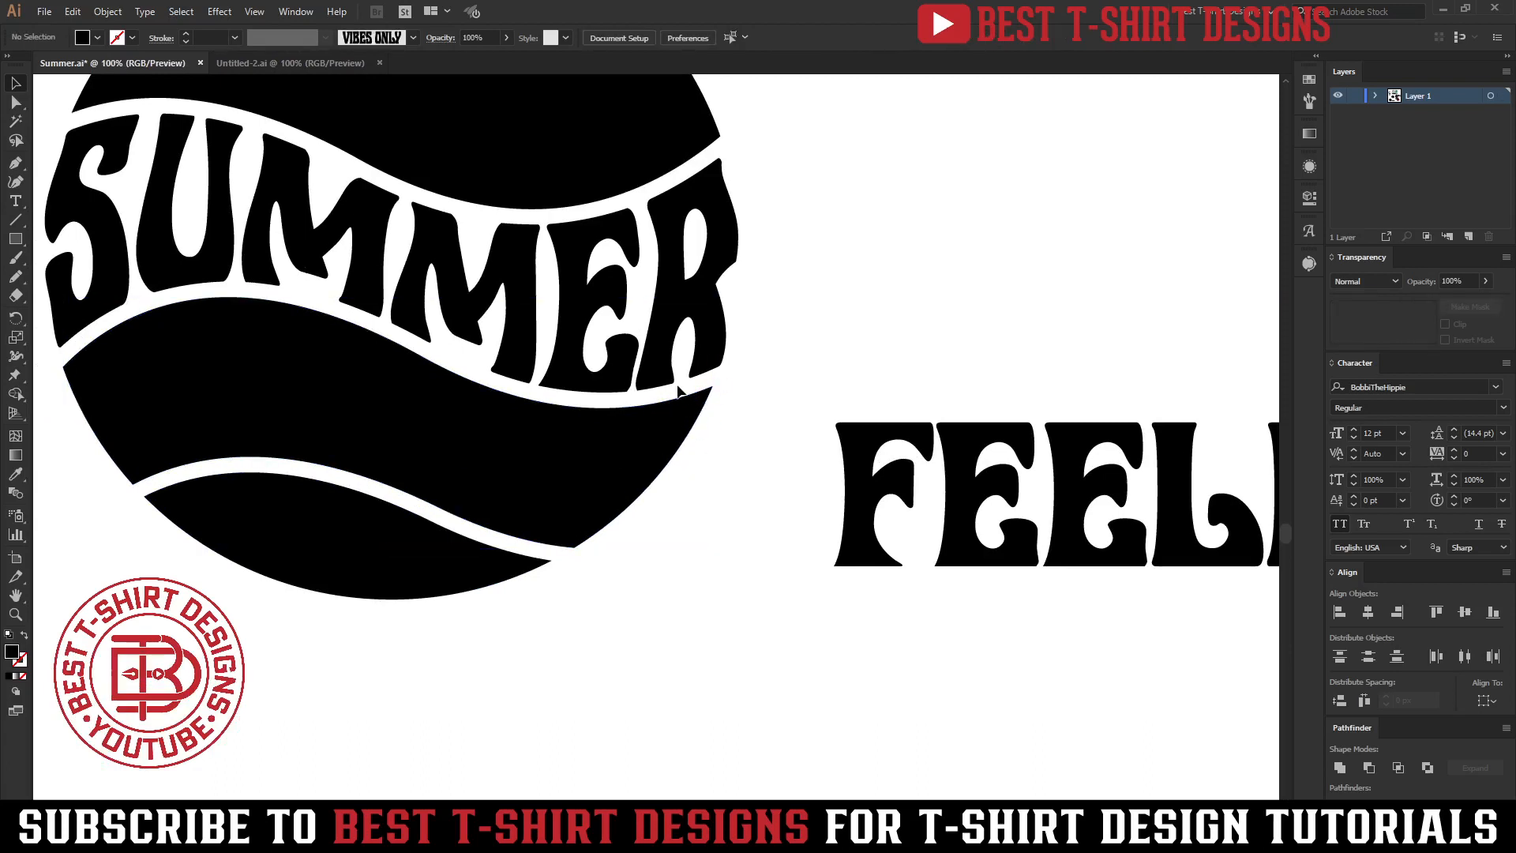
key(p)
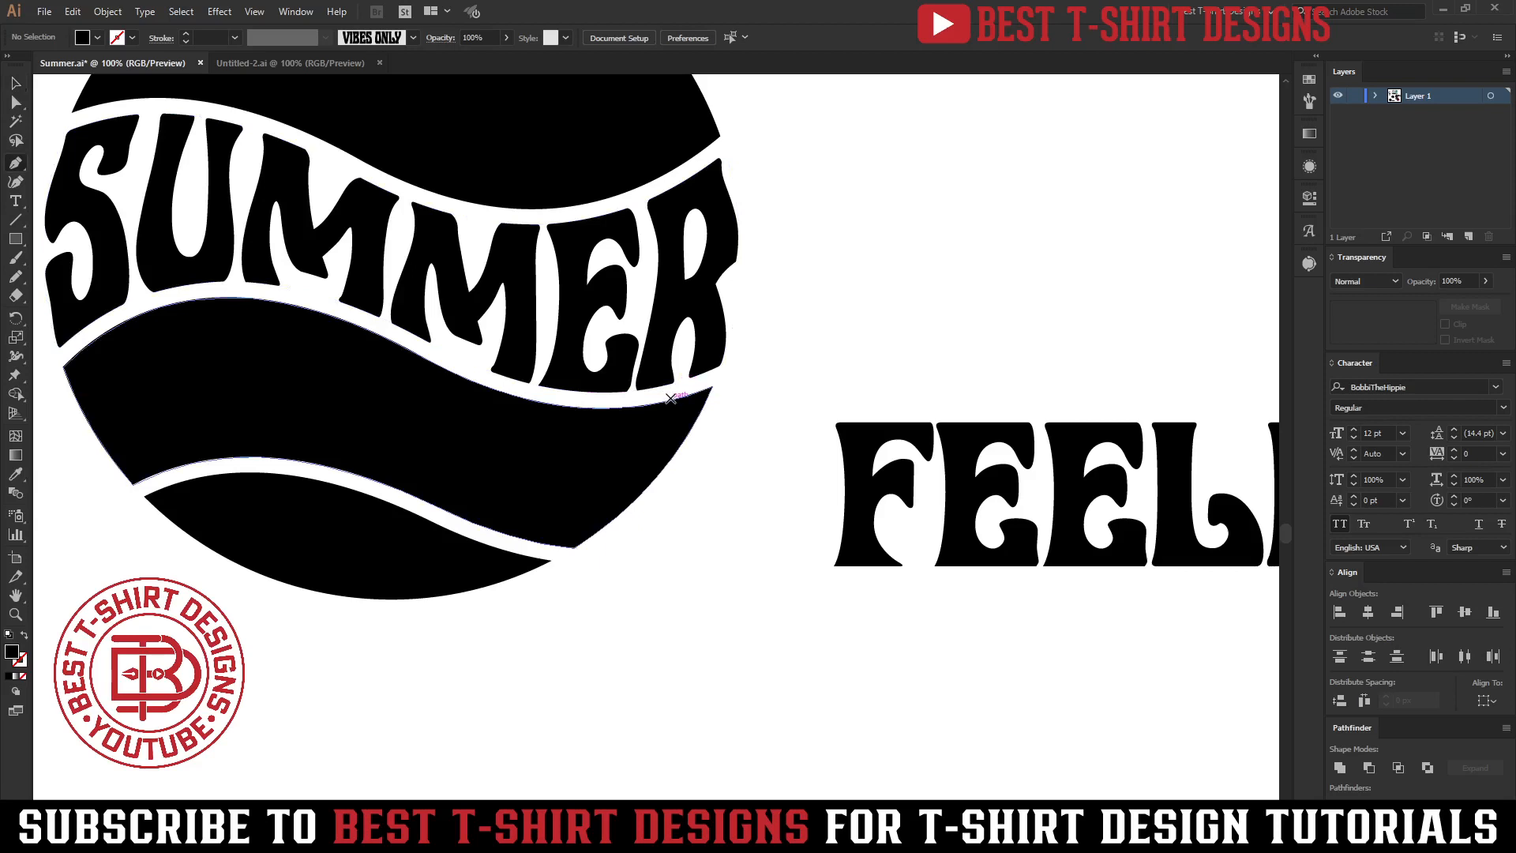
scroll(671, 398, up, 1)
click(670, 389)
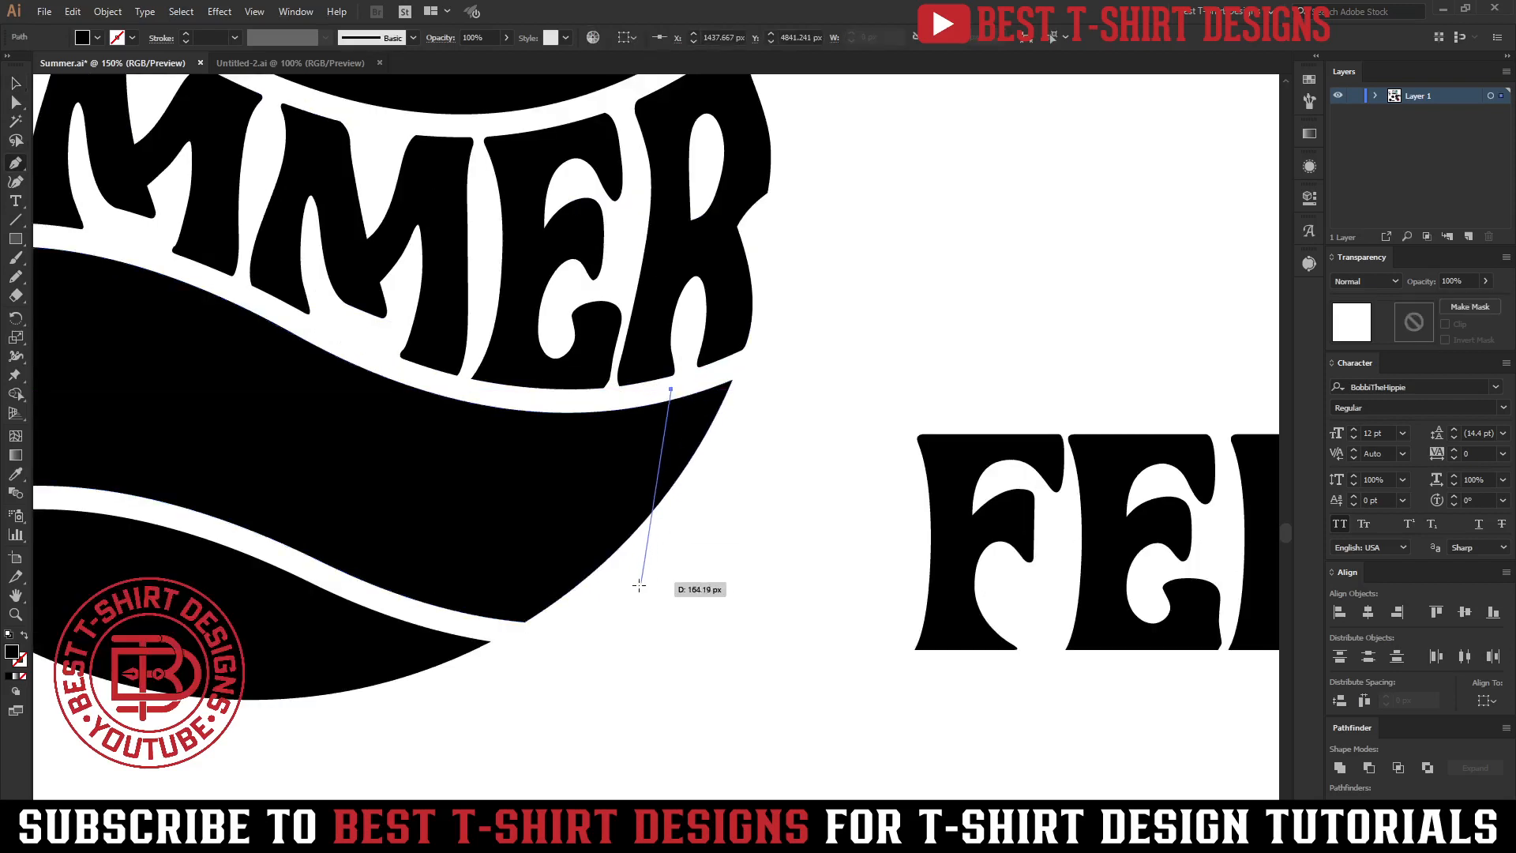
drag(639, 586, 667, 557)
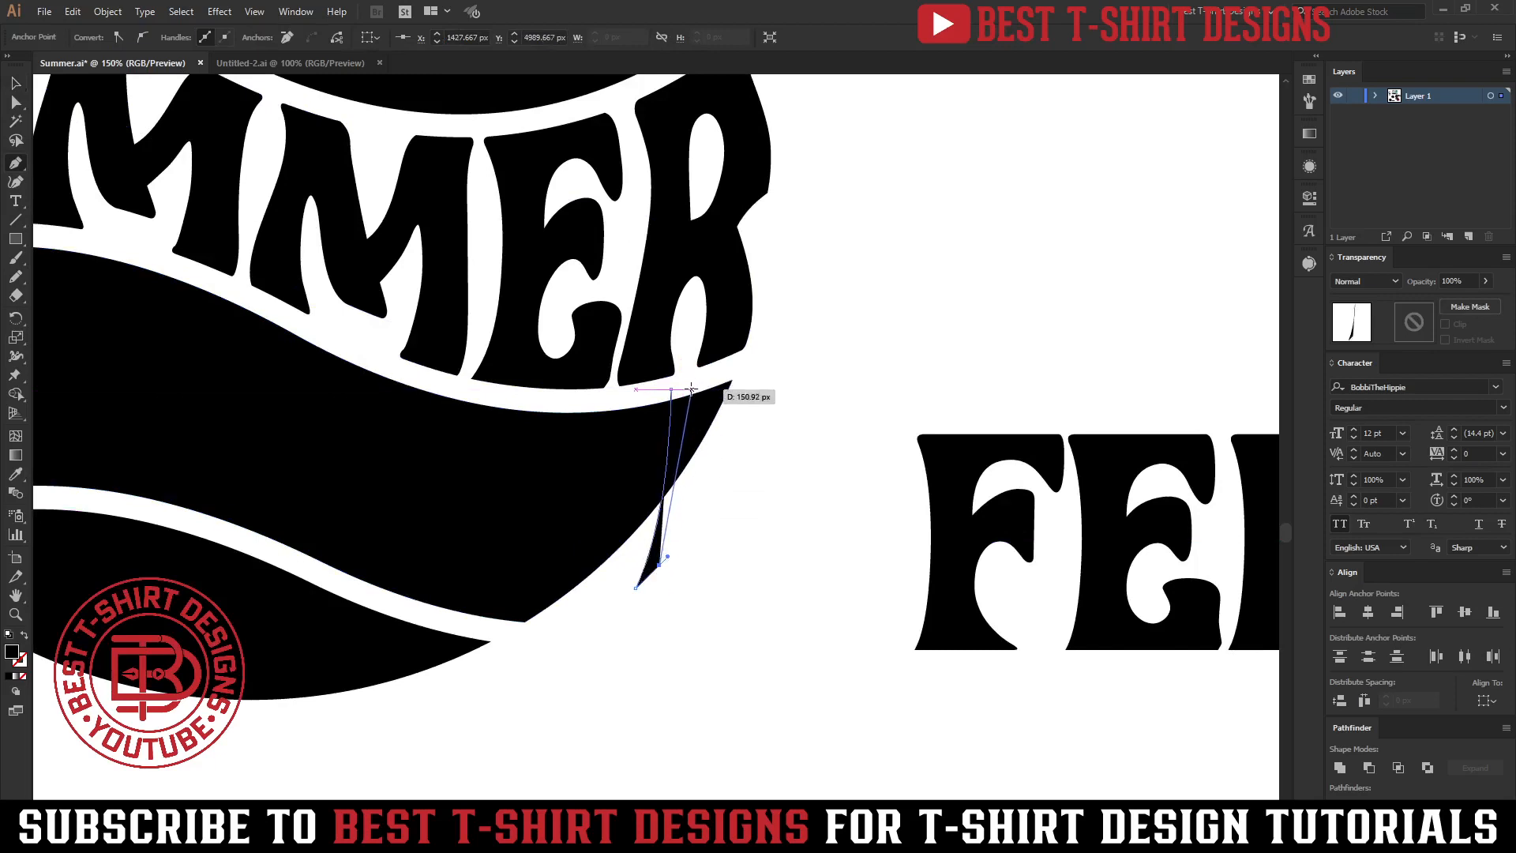
drag(686, 390, 685, 342)
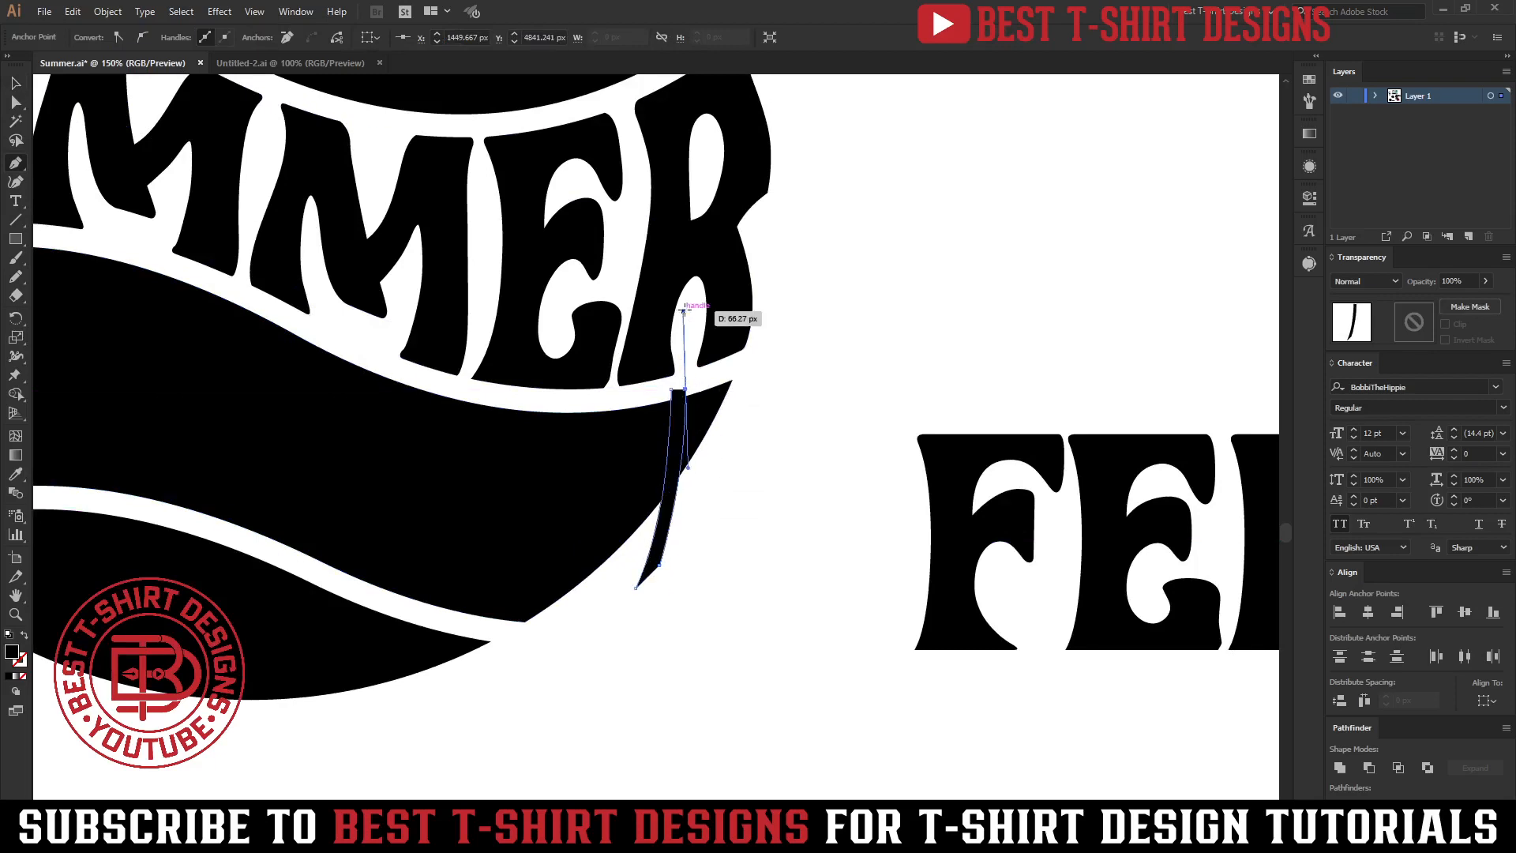
click(685, 390)
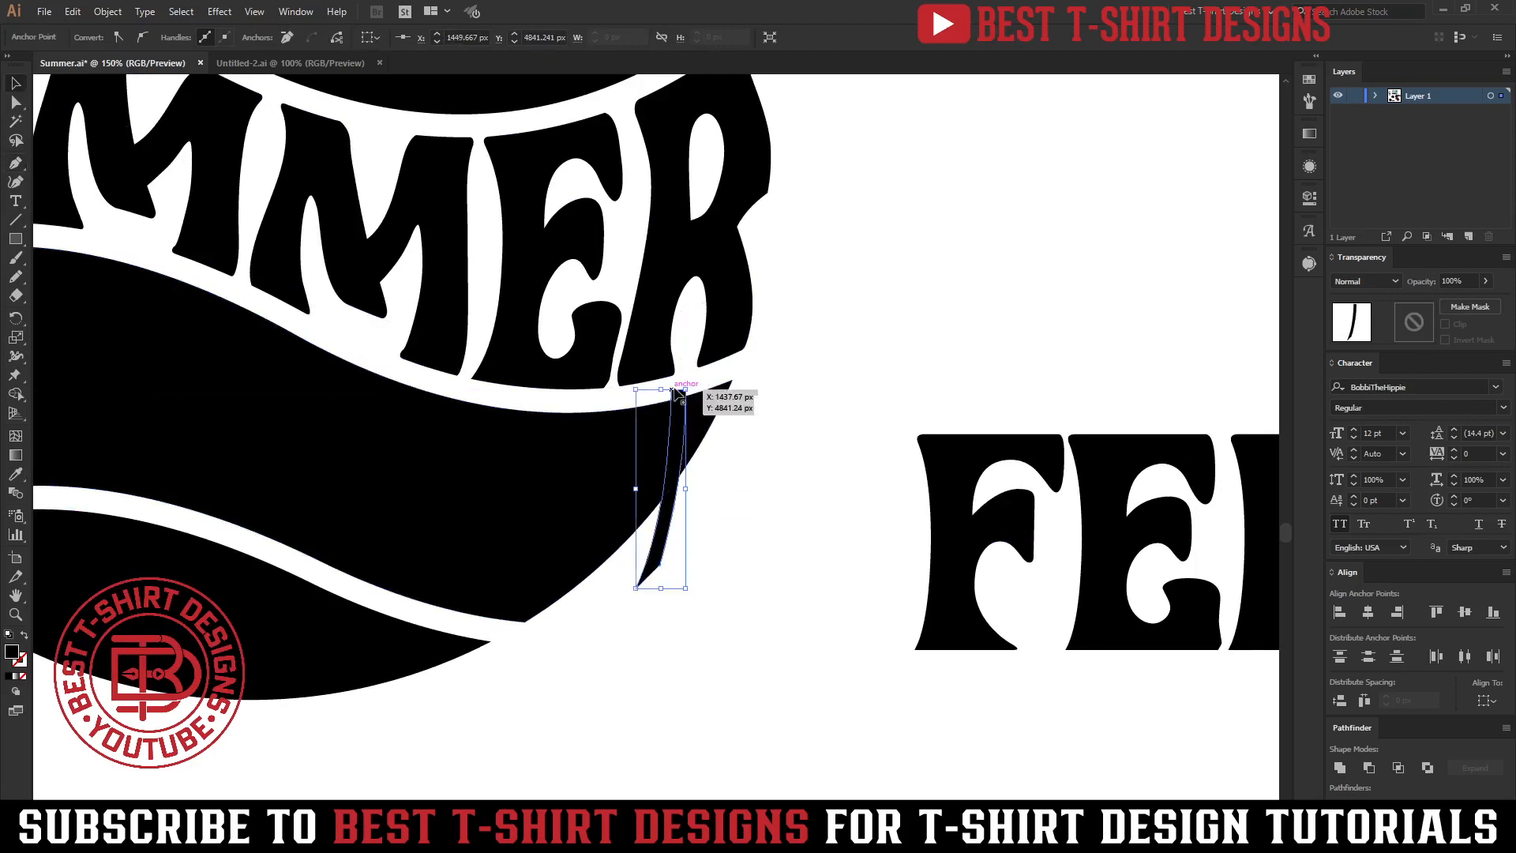
Reposition the sliver shape's top anchor so it meets the upper edge of the middle band.
key(v)
click(733, 434)
key(ctrl+plus)
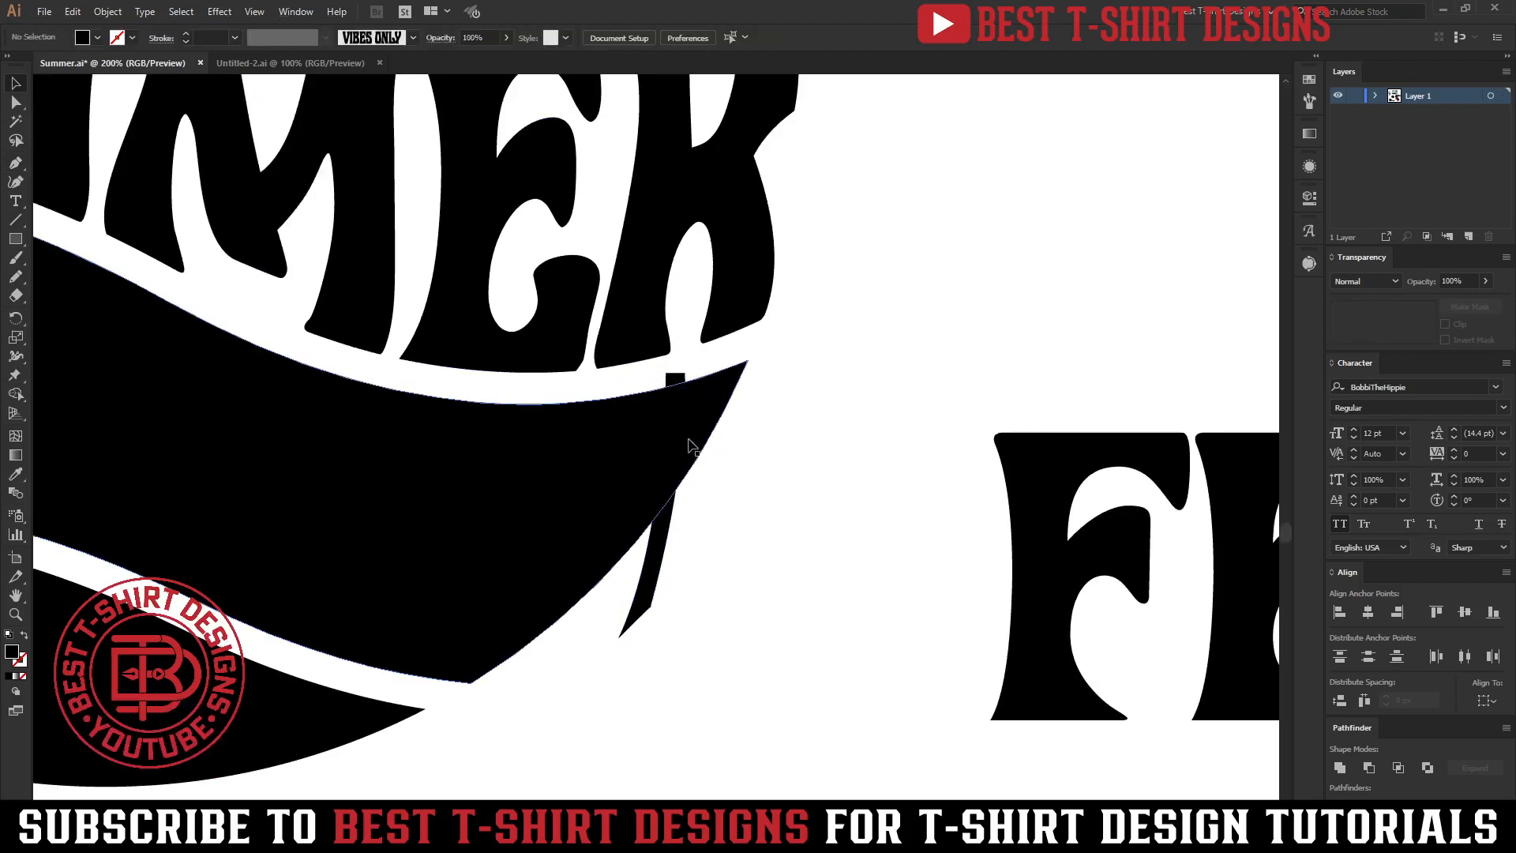
key(a)
click(688, 374)
drag(691, 378, 697, 378)
key(v)
click(737, 504)
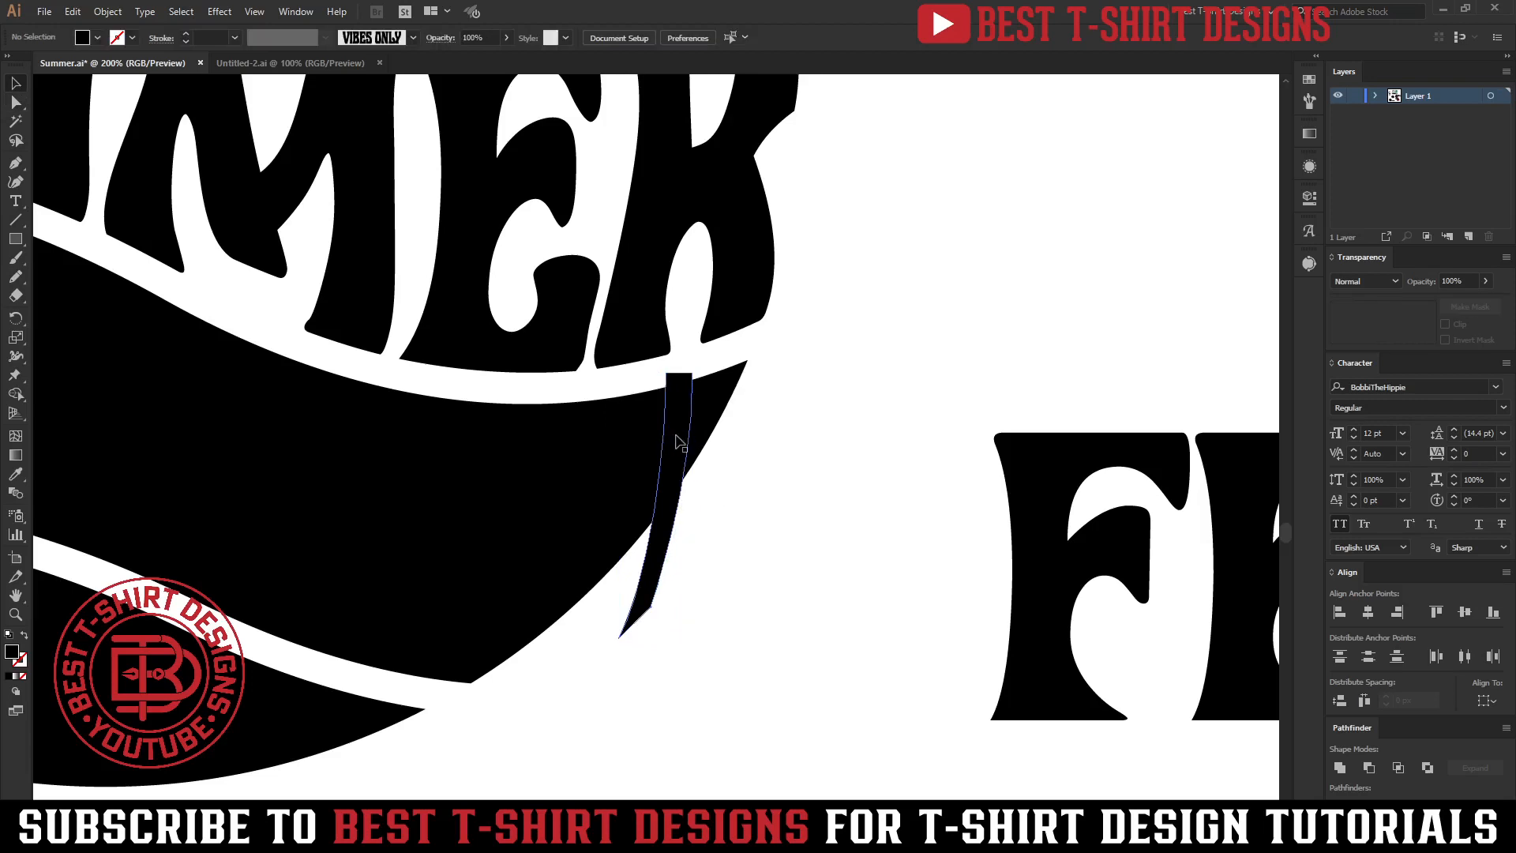
click(684, 425)
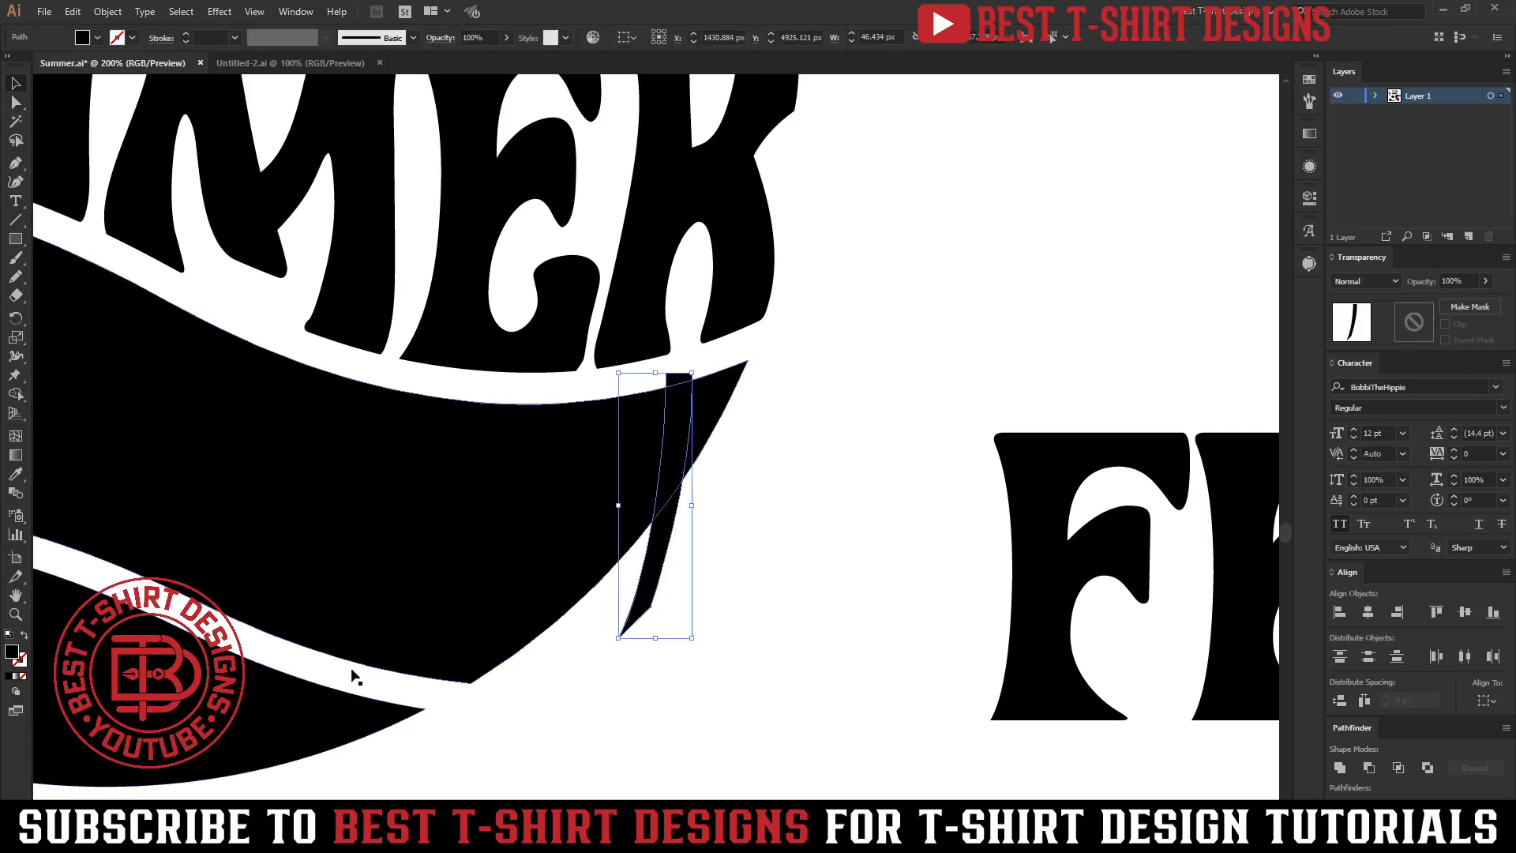
Merge the sliver into the duplicate circle's middle band with the Shape Builder tool.
scroll(667, 484, down, 1)
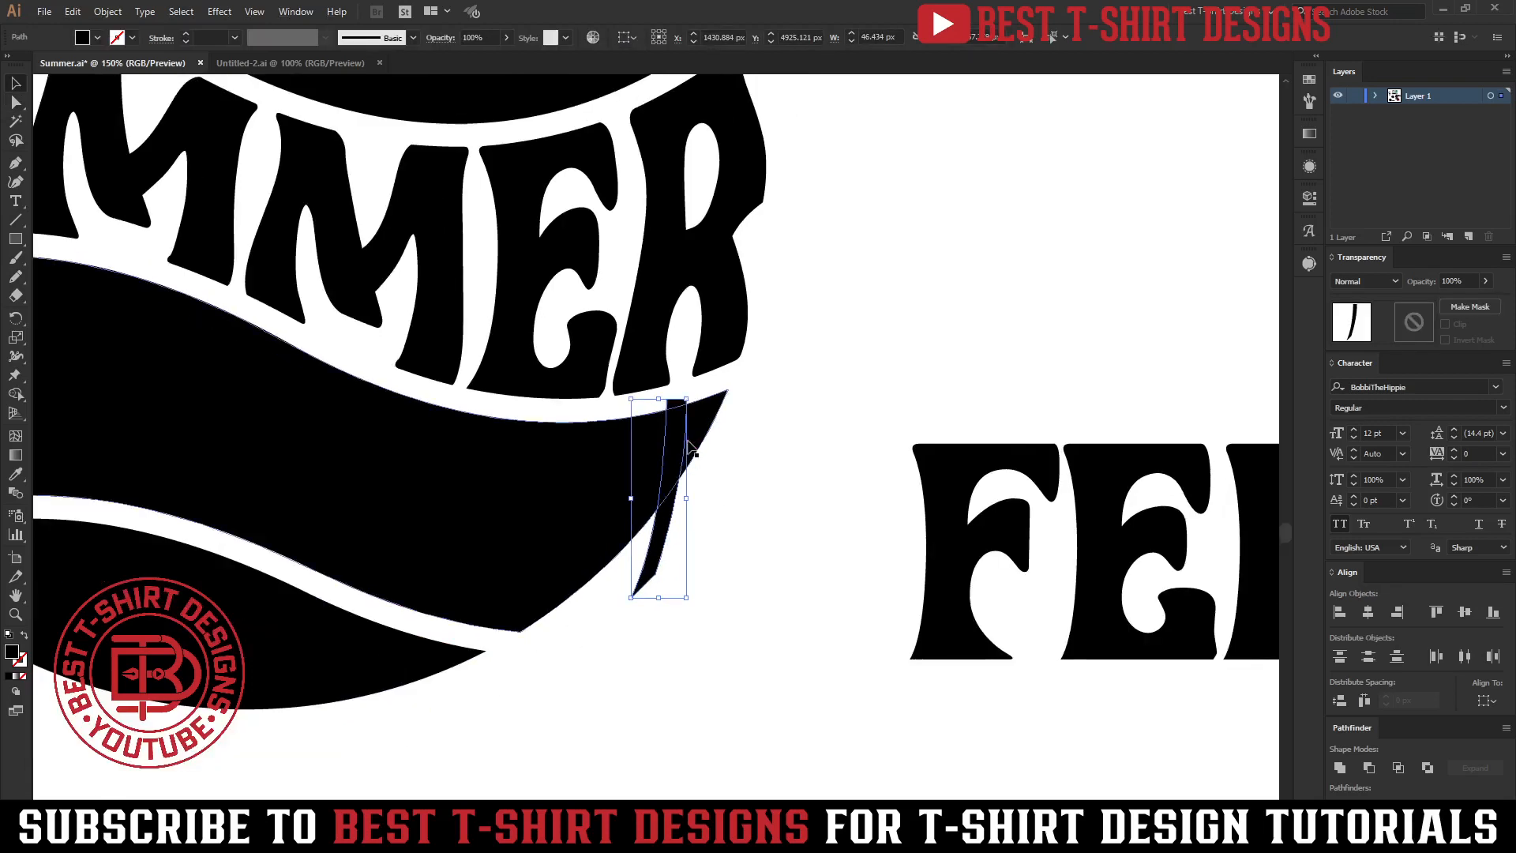
shift+click(693, 445)
key(shift+m)
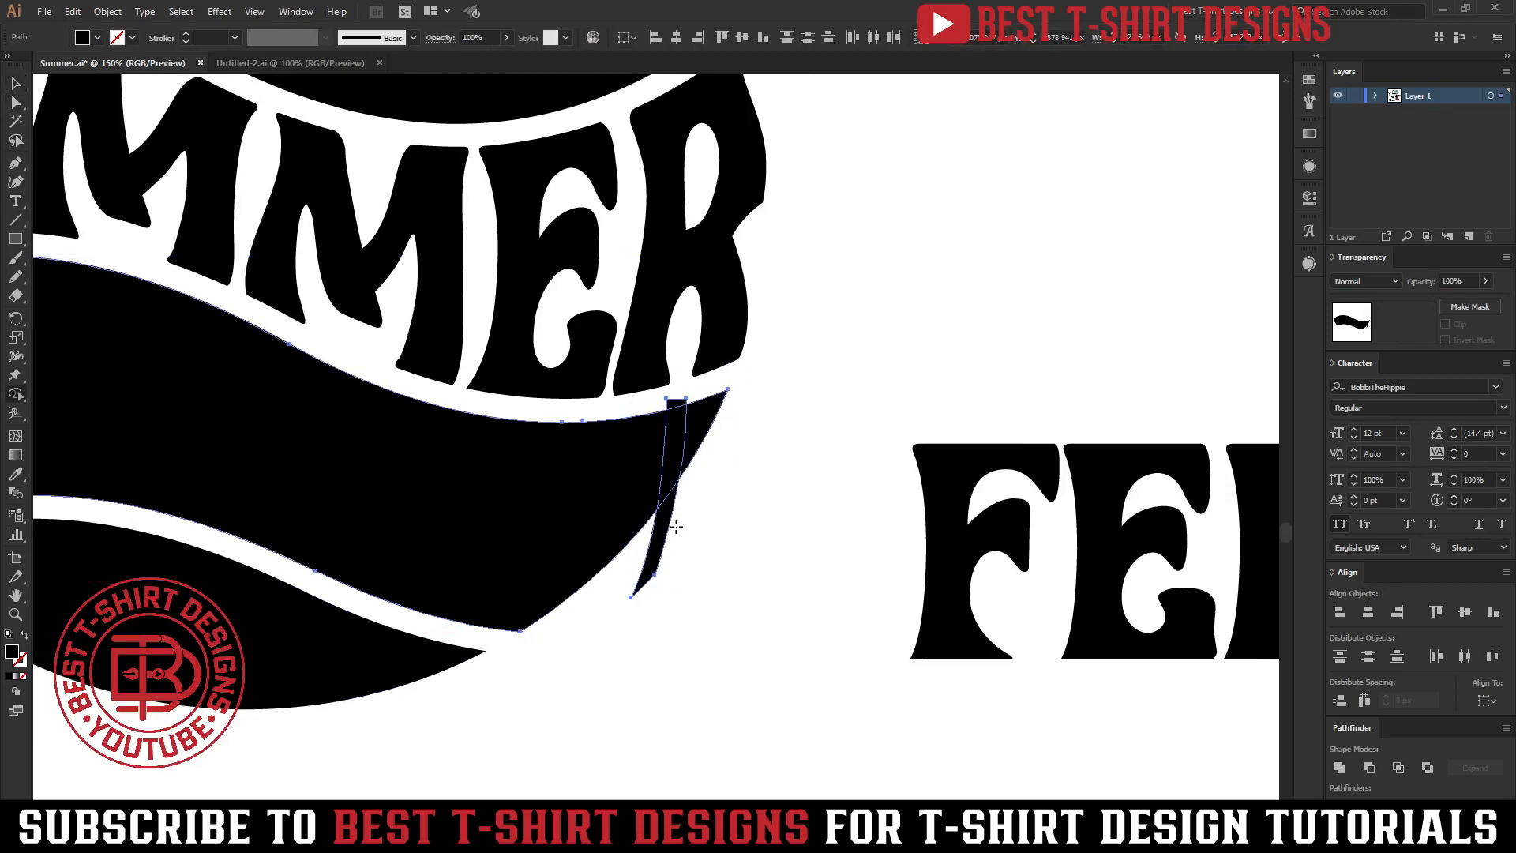
drag(676, 380, 677, 377)
scroll(684, 512, down, 3)
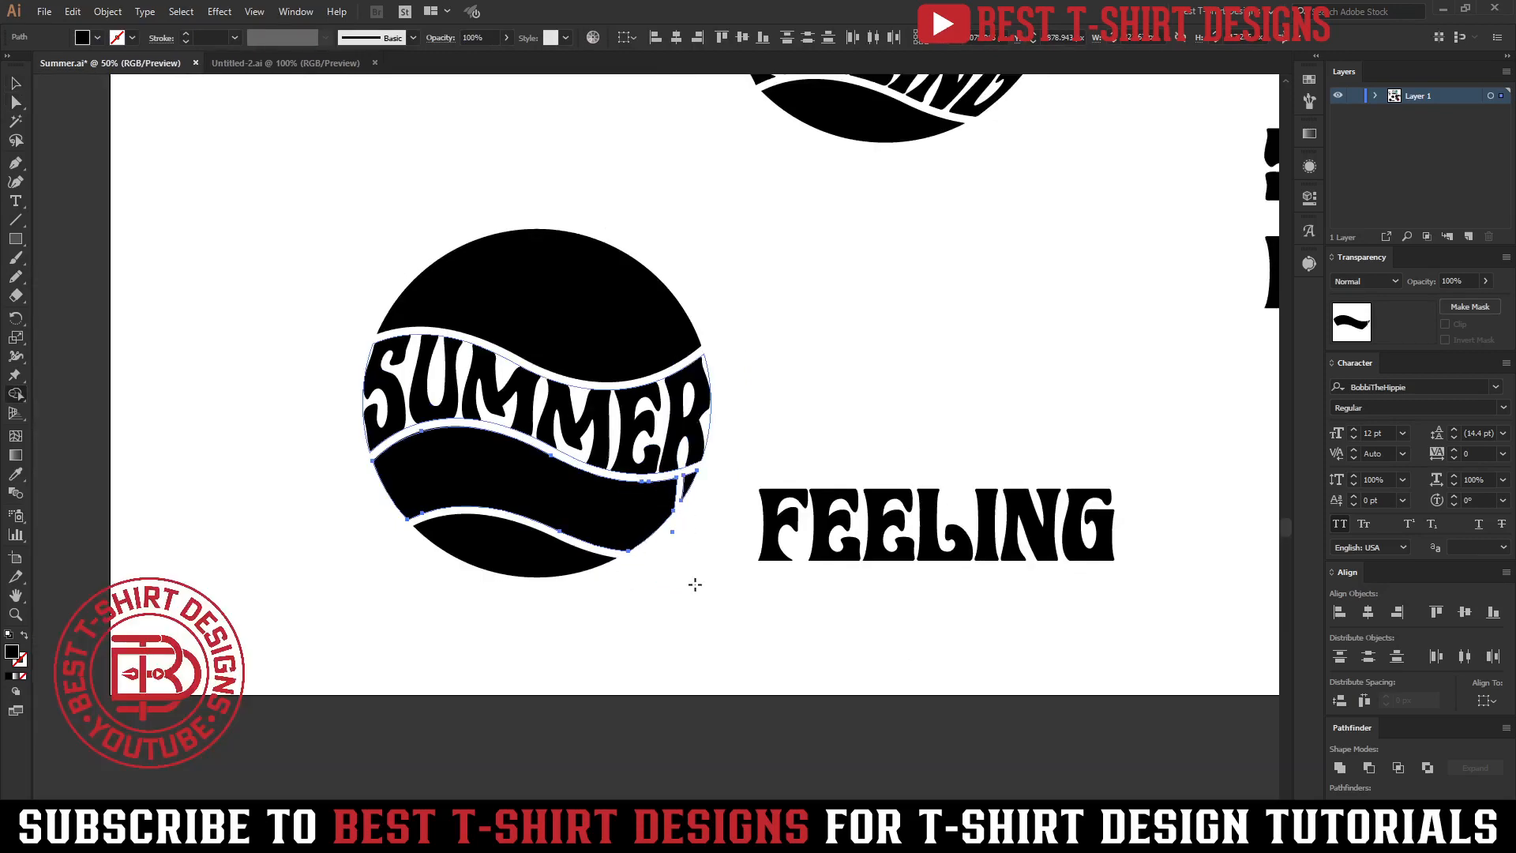
Try to envelope-distort FEELING into the middle band with Make with Top Object, then undo it.
key(v)
click(694, 583)
scroll(584, 522, up, 1)
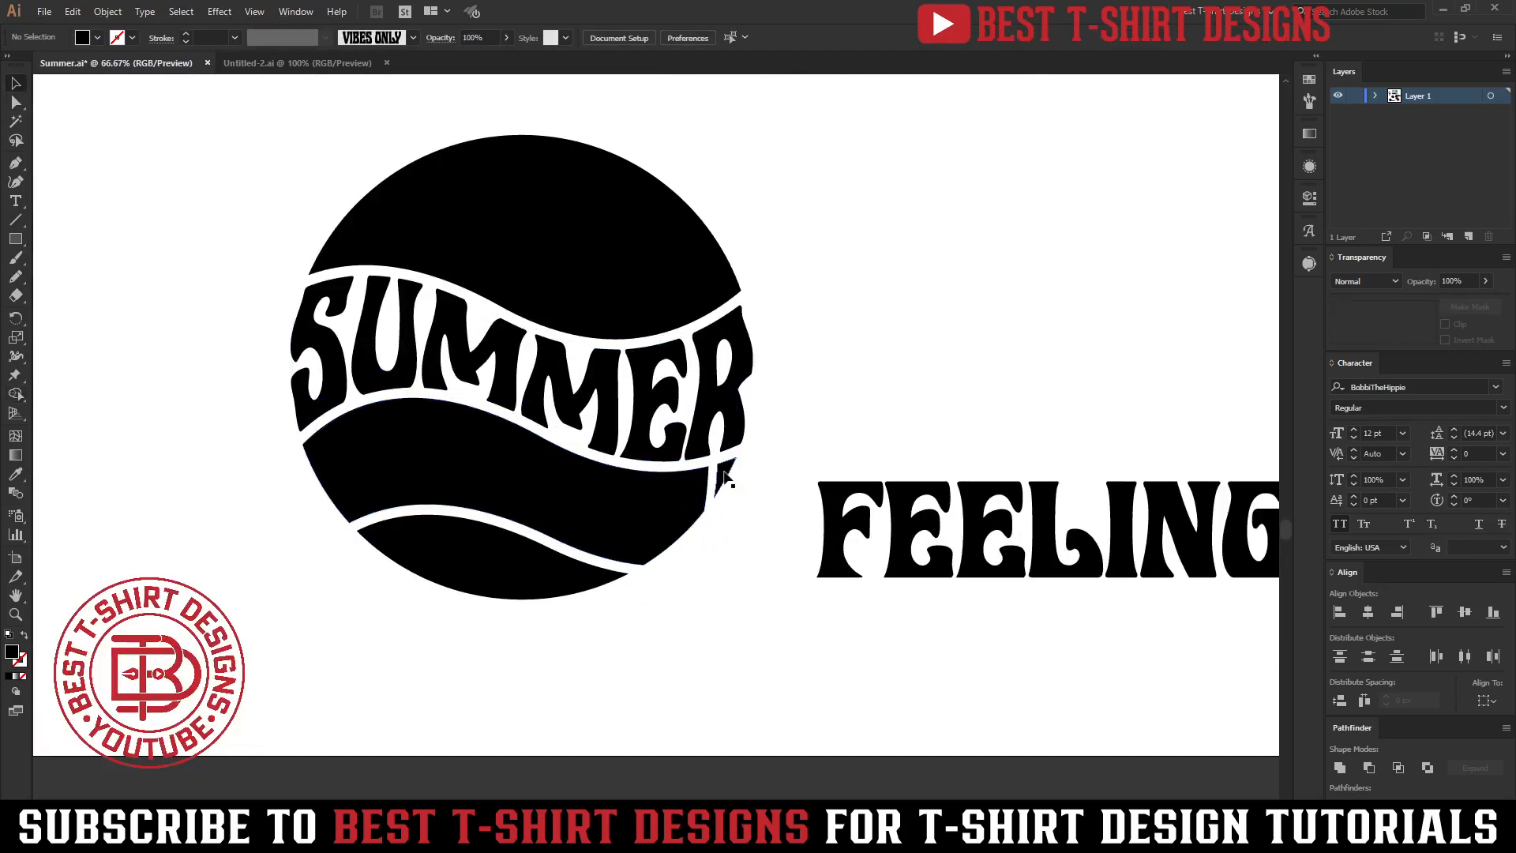
click(676, 512)
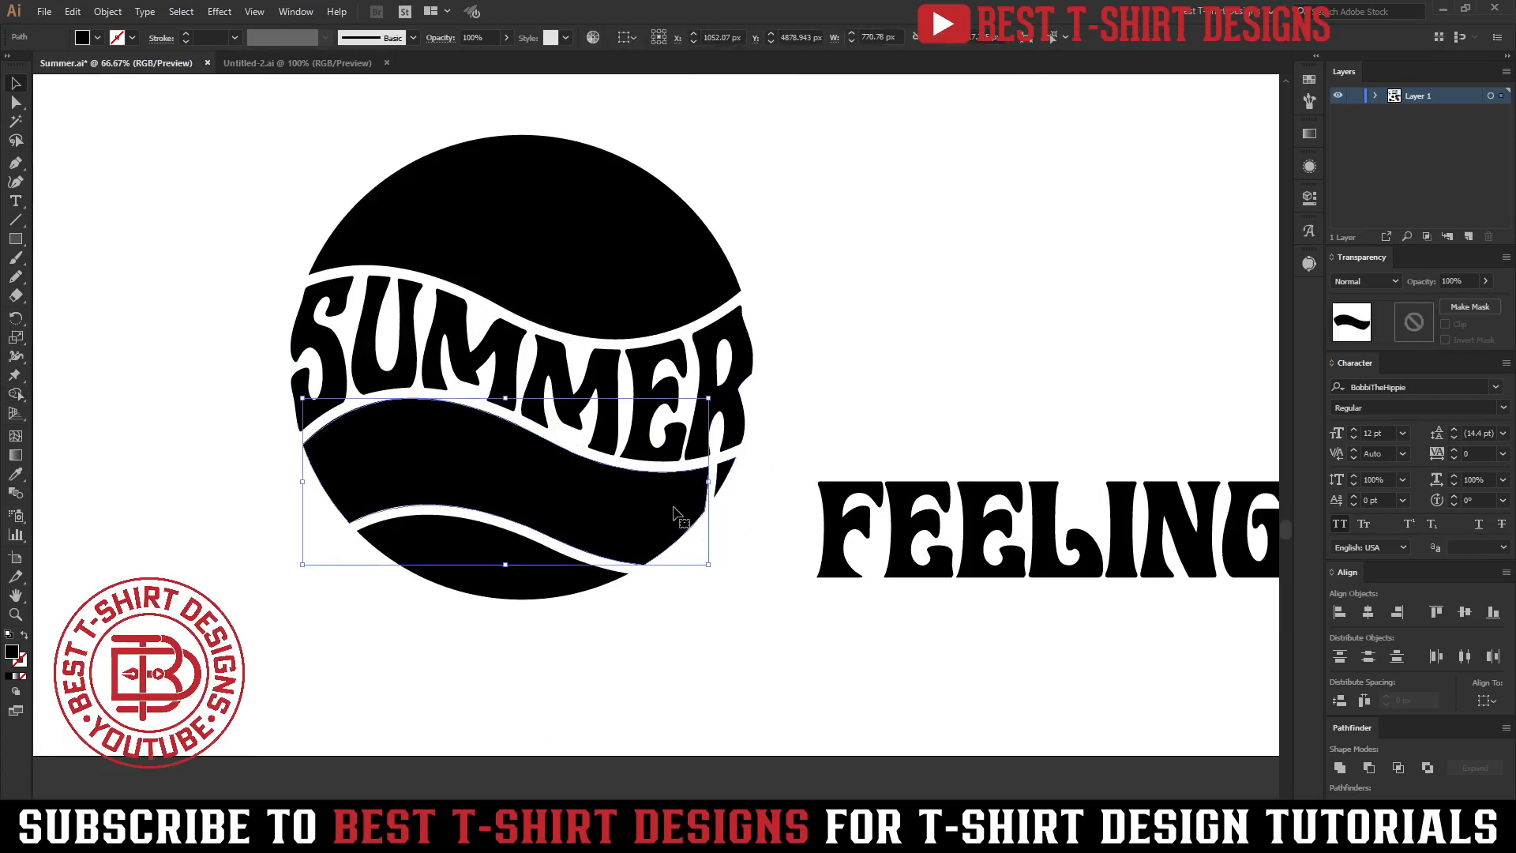
shift+click(932, 525)
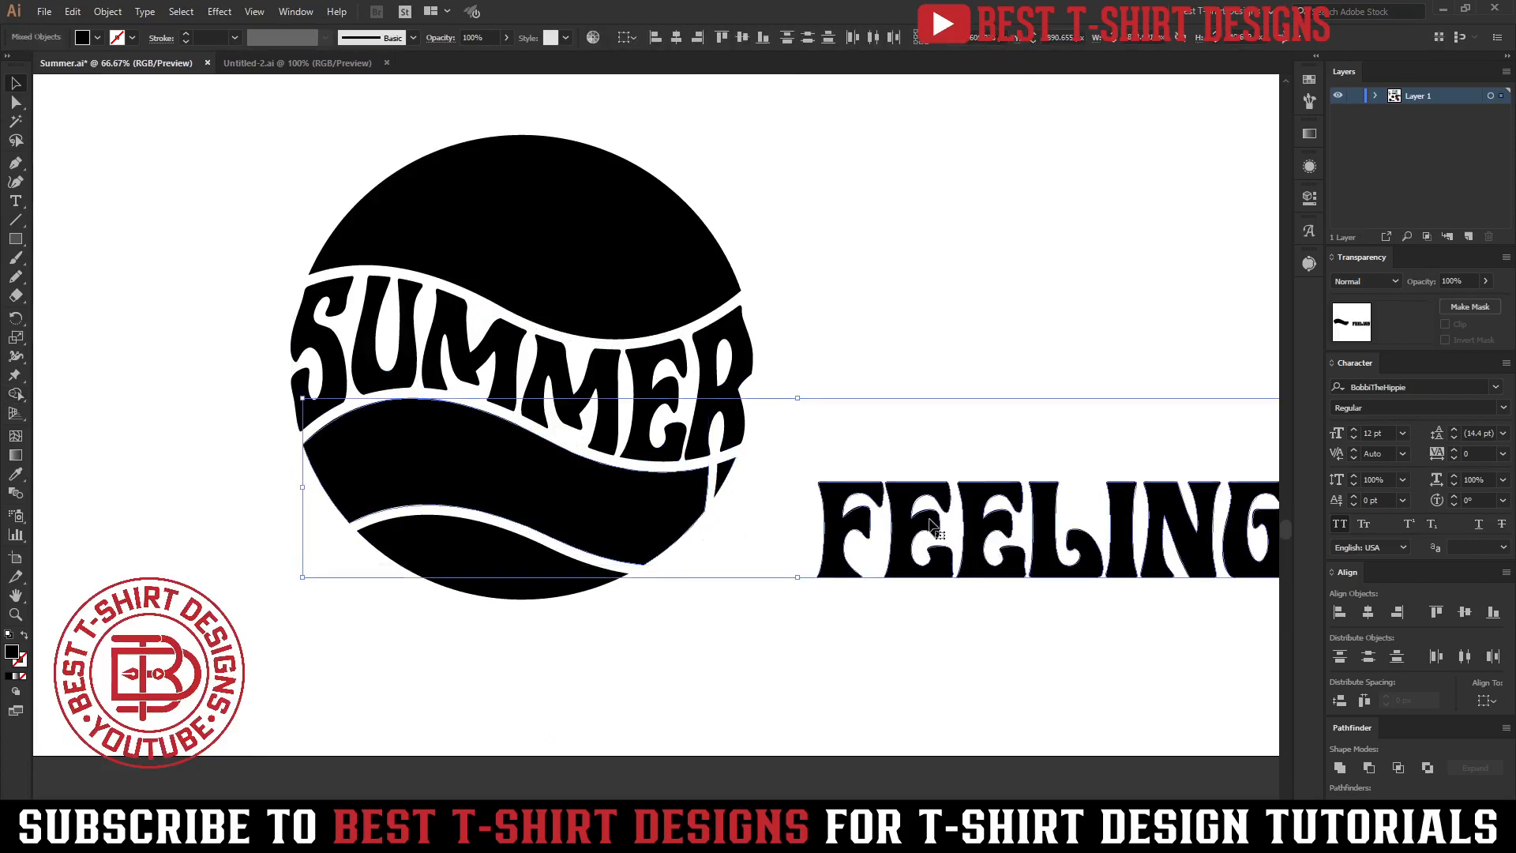
key(ctrl+alt+c)
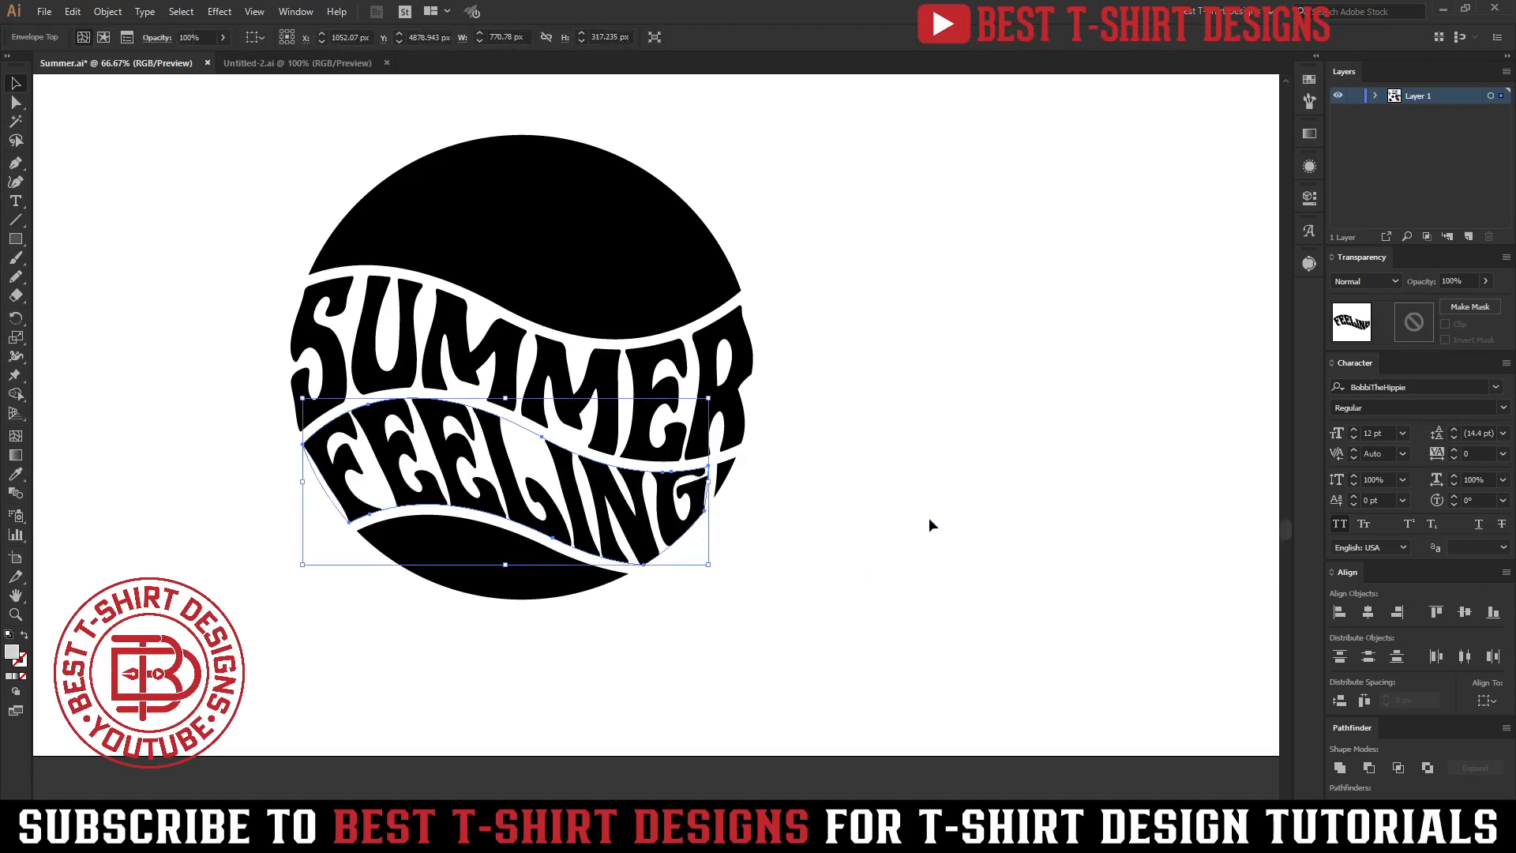
click(928, 525)
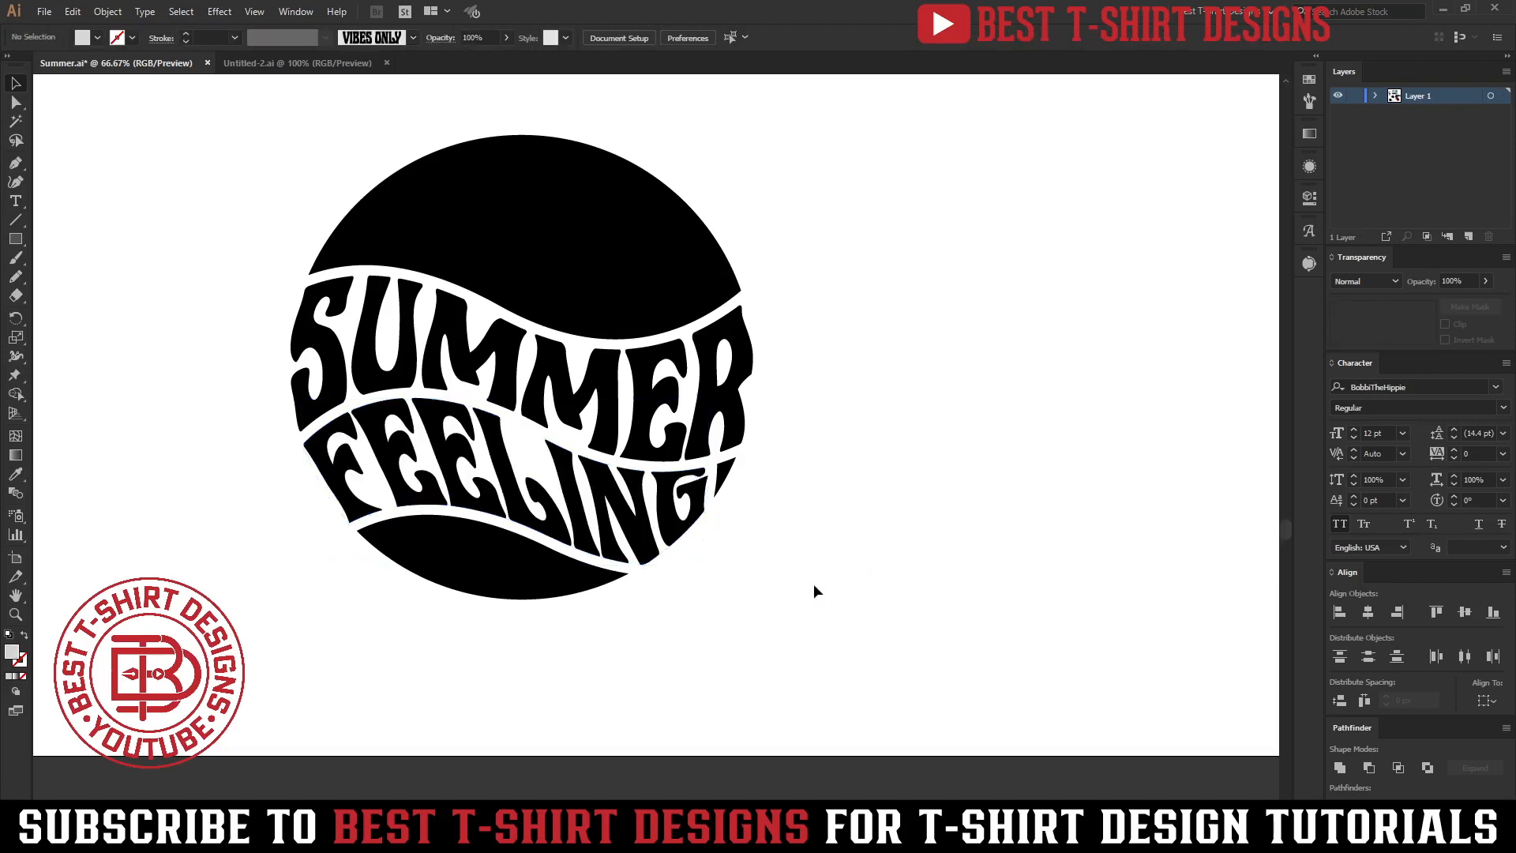
drag(848, 623, 790, 610)
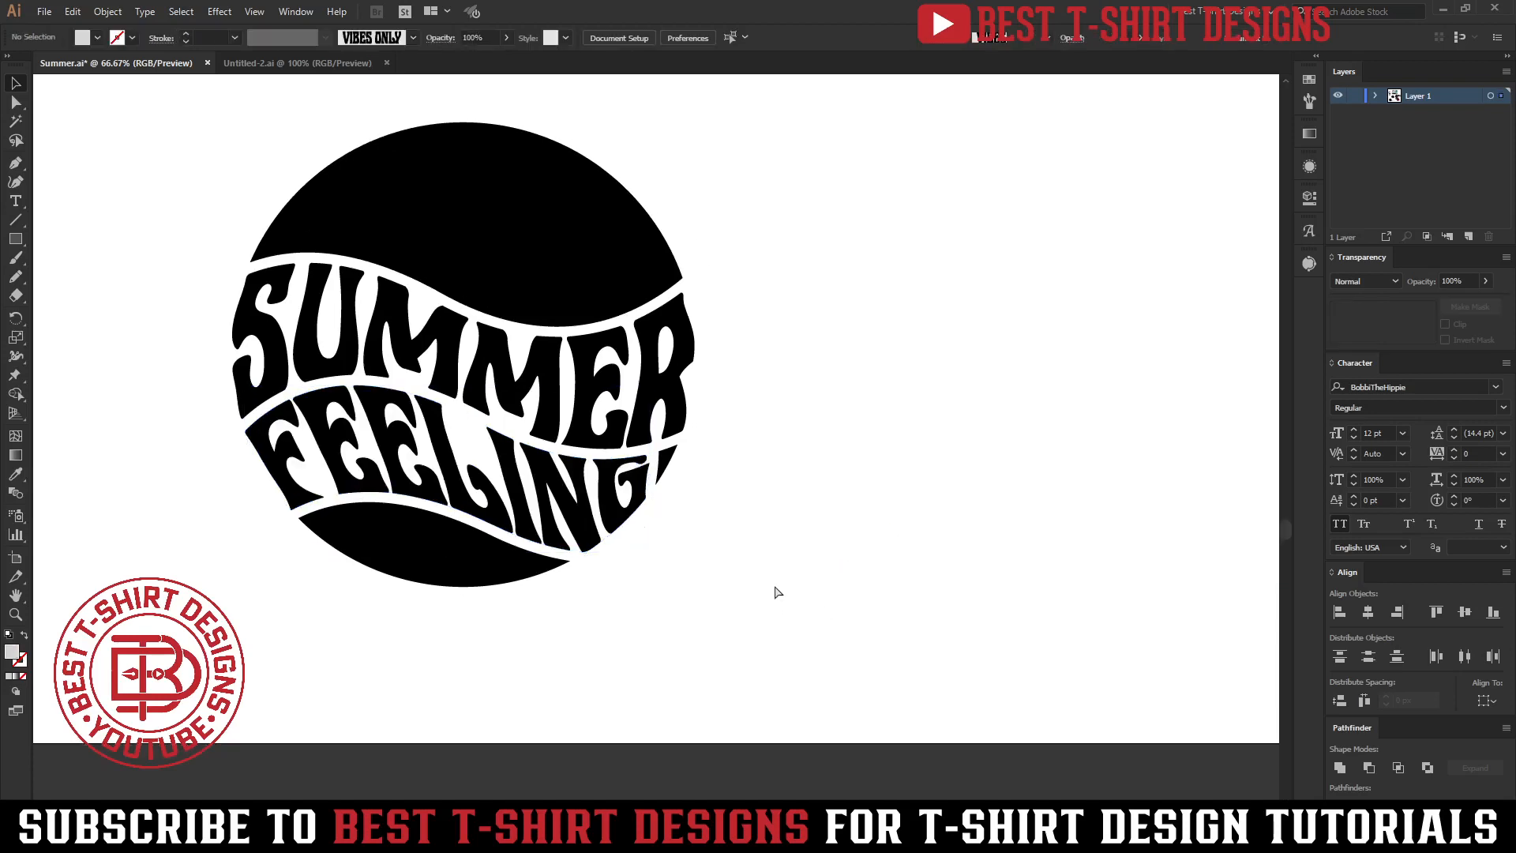
key(ctrl+z)
key(ctrl+z)
Adjust the anchor points along the middle band's upper right edge to smooth its top curve.
click(698, 518)
scroll(652, 493, up, 3)
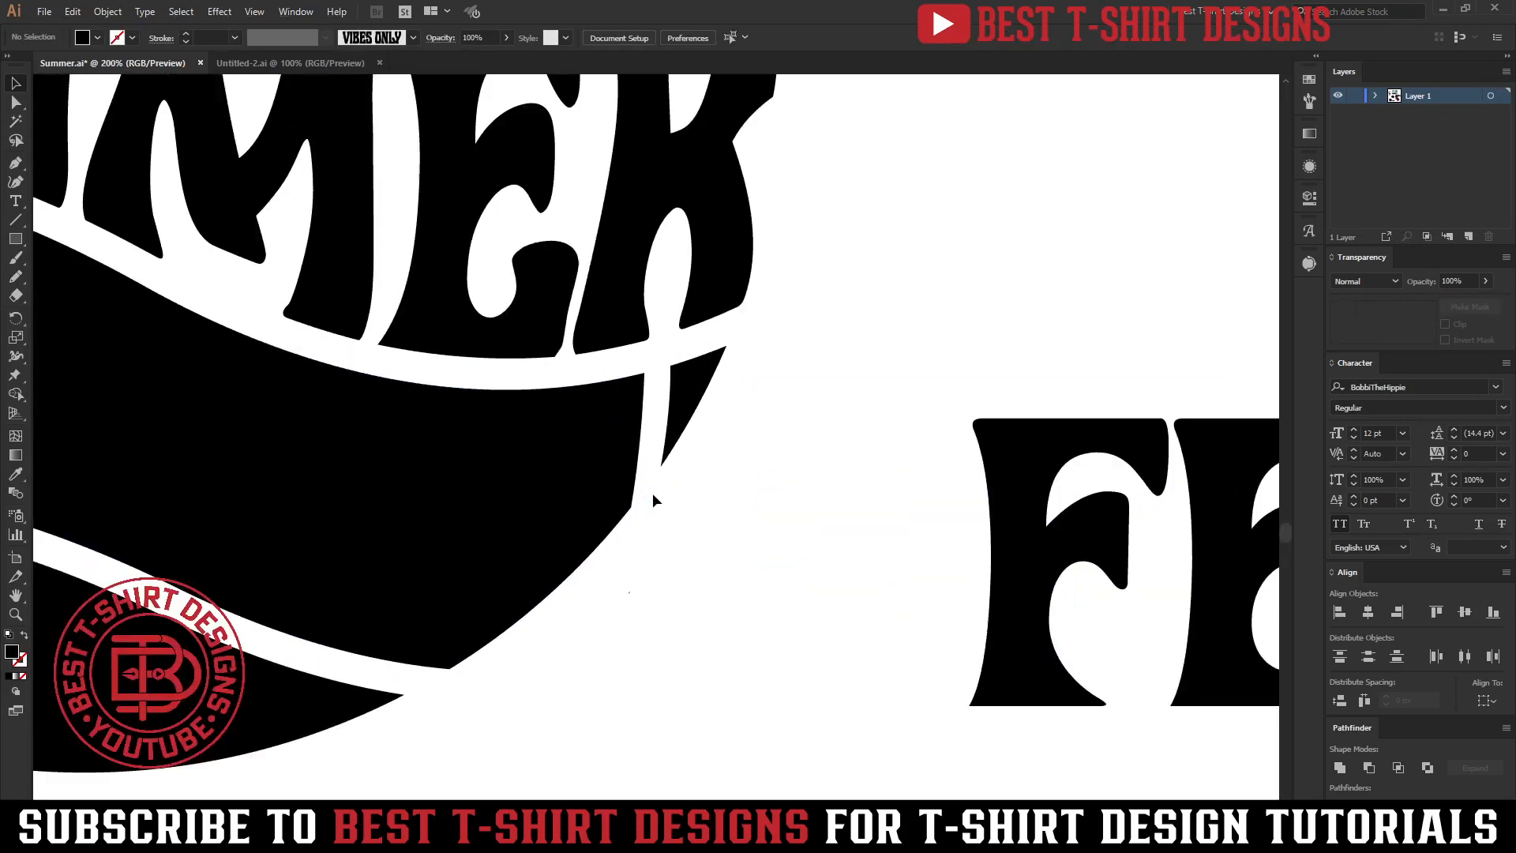
key(a)
drag(645, 383, 657, 360)
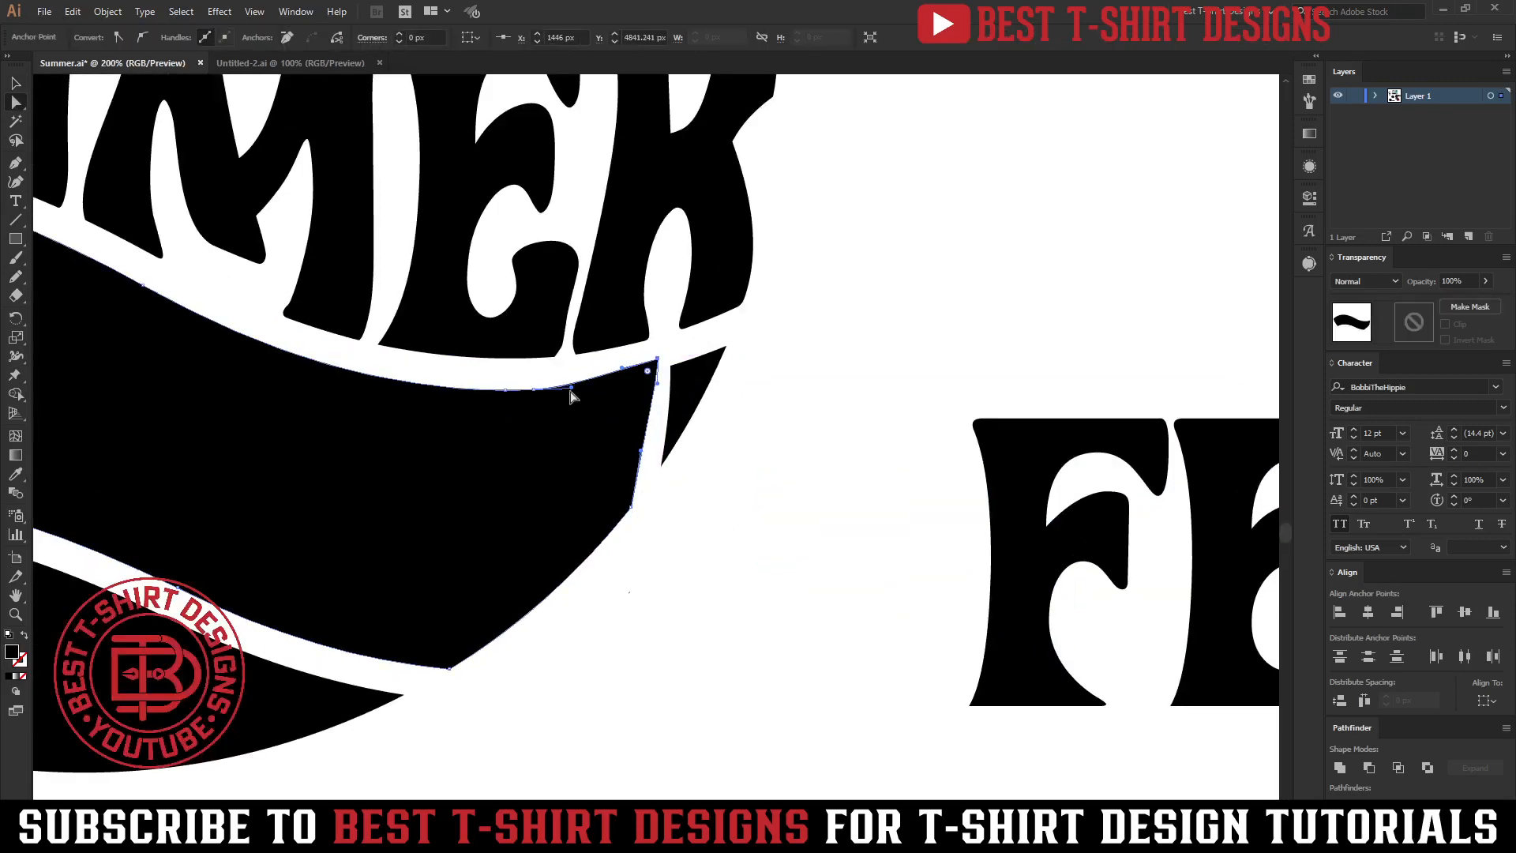
click(534, 391)
key(Up)
key(Up)
key(Up)
key(Up)
key(Up)
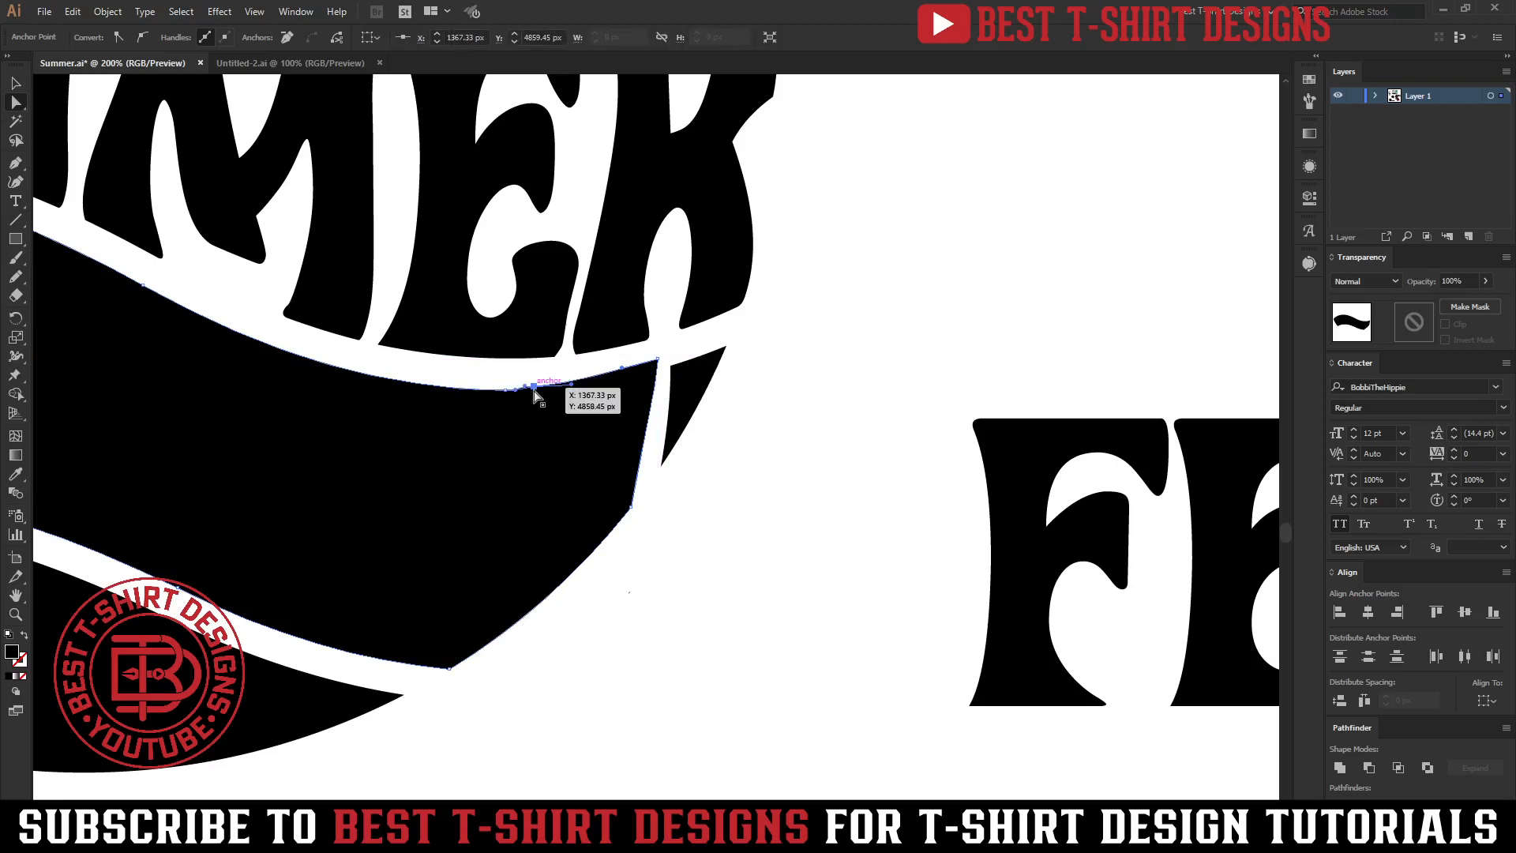
click(506, 391)
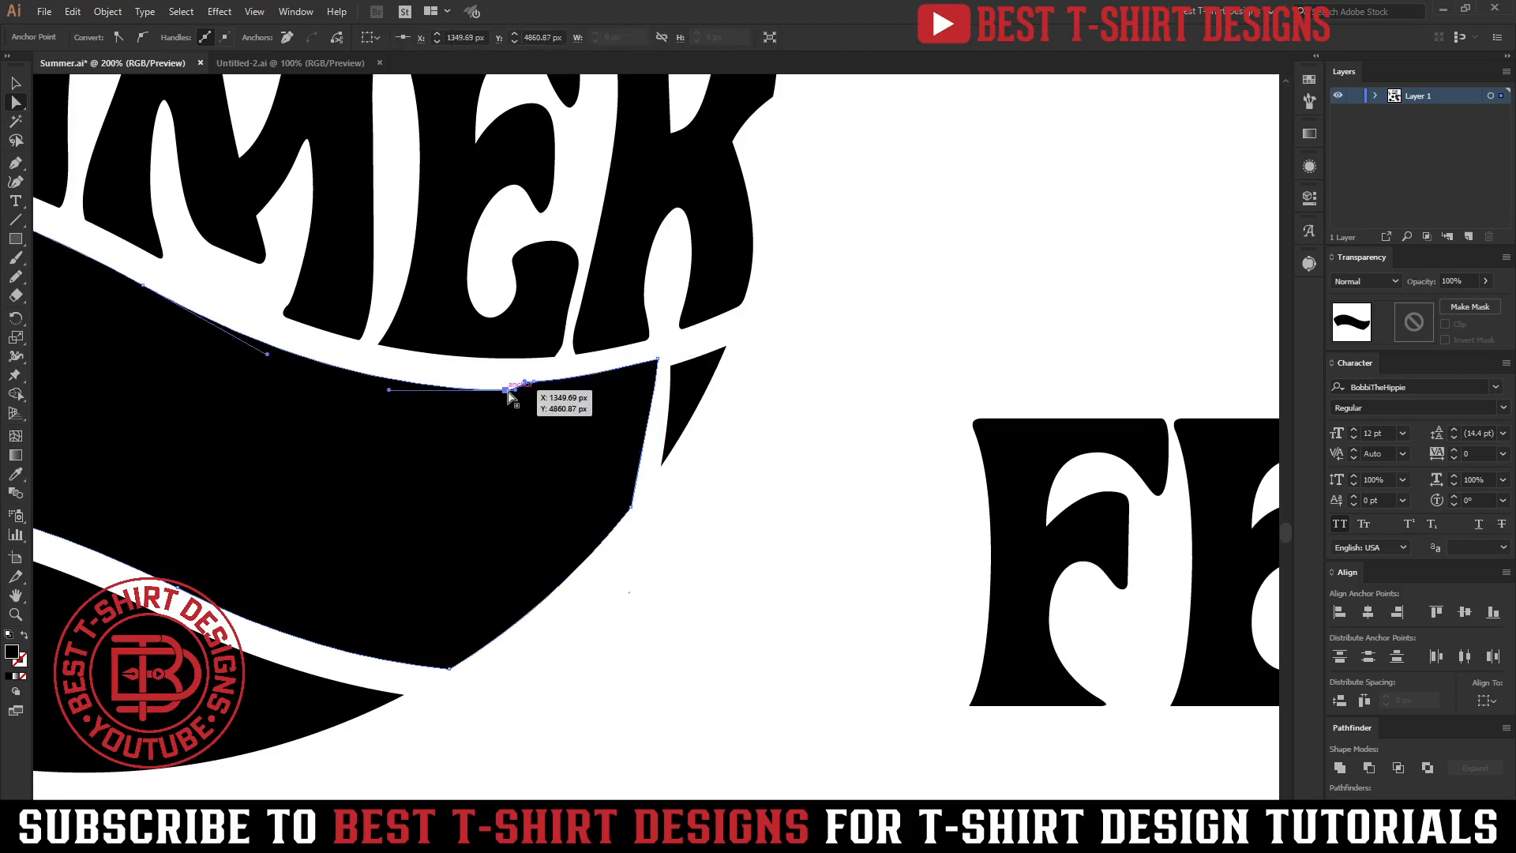
scroll(506, 393, down, 2)
key(v)
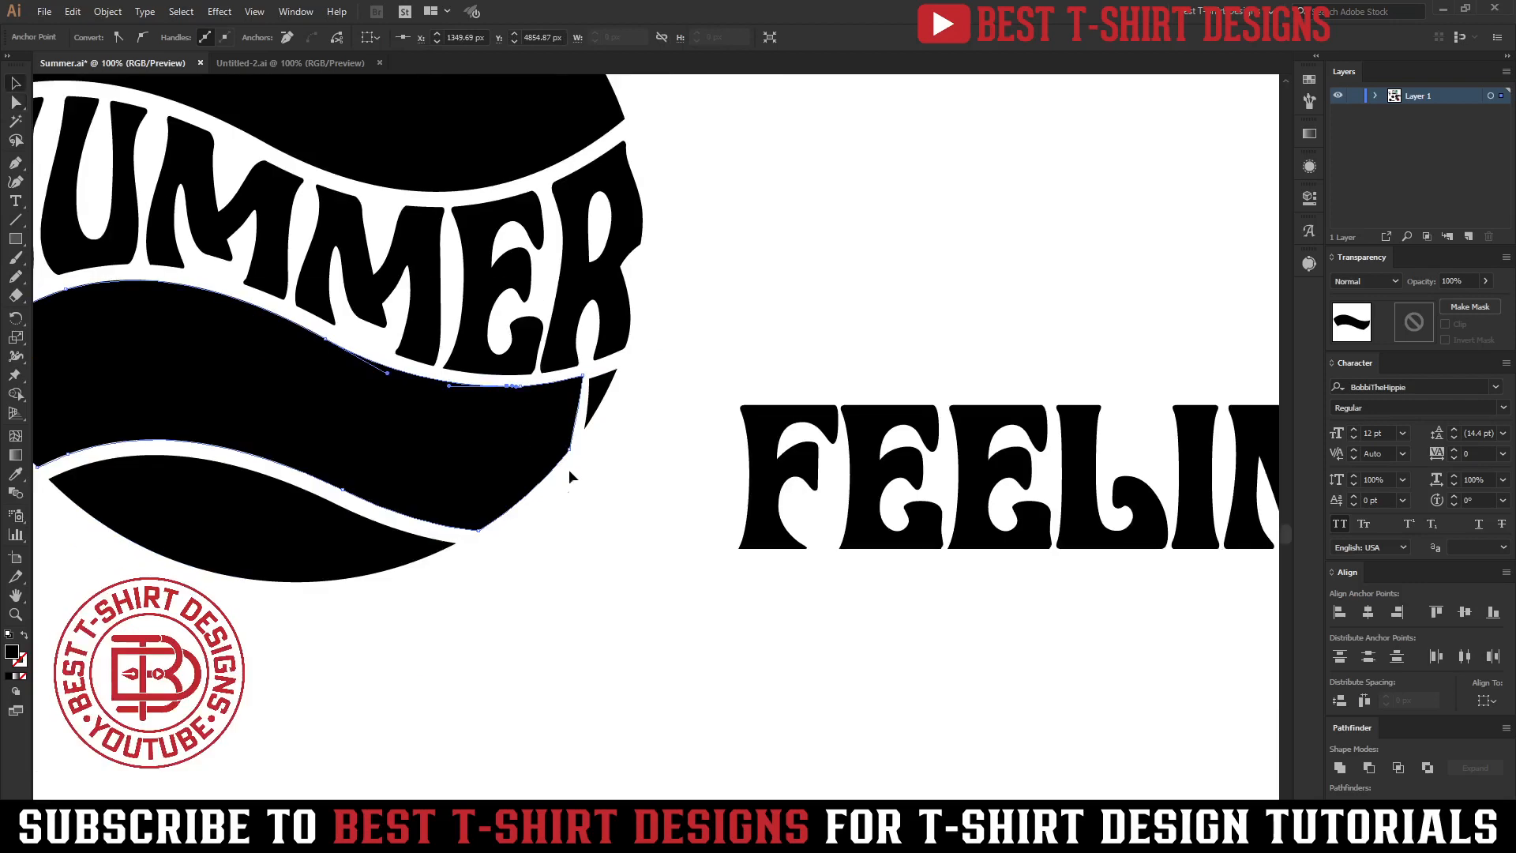
Nudge the anchor on the middle band's right end where the sliver joins it.
click(572, 470)
key(a)
click(570, 451)
drag(570, 451, 564, 457)
key(v)
scroll(599, 450, down, 1)
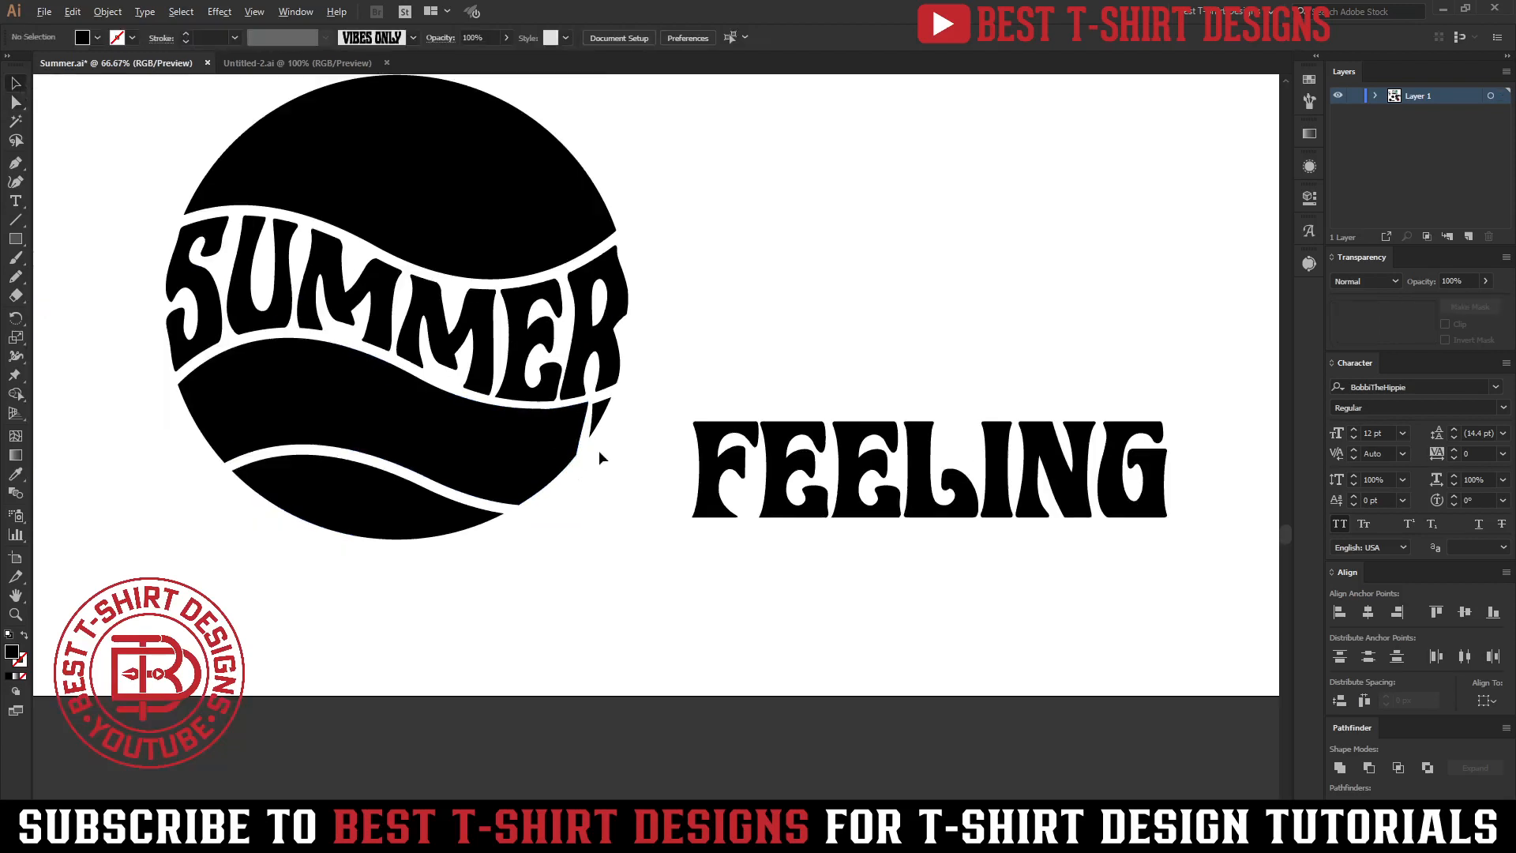
Envelope-distort FEELING into the duplicate circle's middle band with Make with Top Object.
click(770, 486)
shift+click(563, 452)
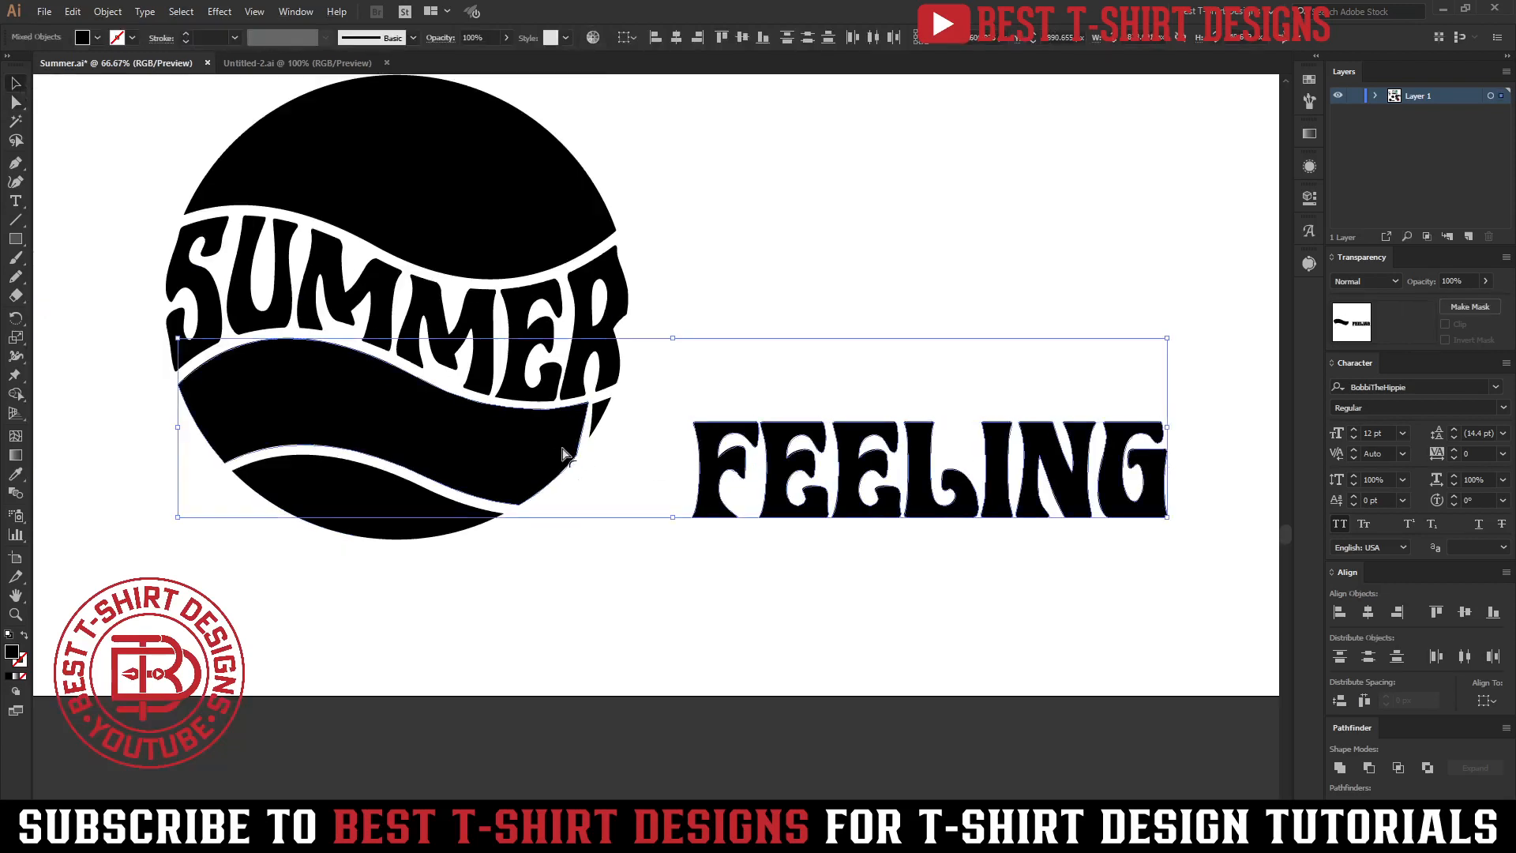
key(alt+ctrl+c)
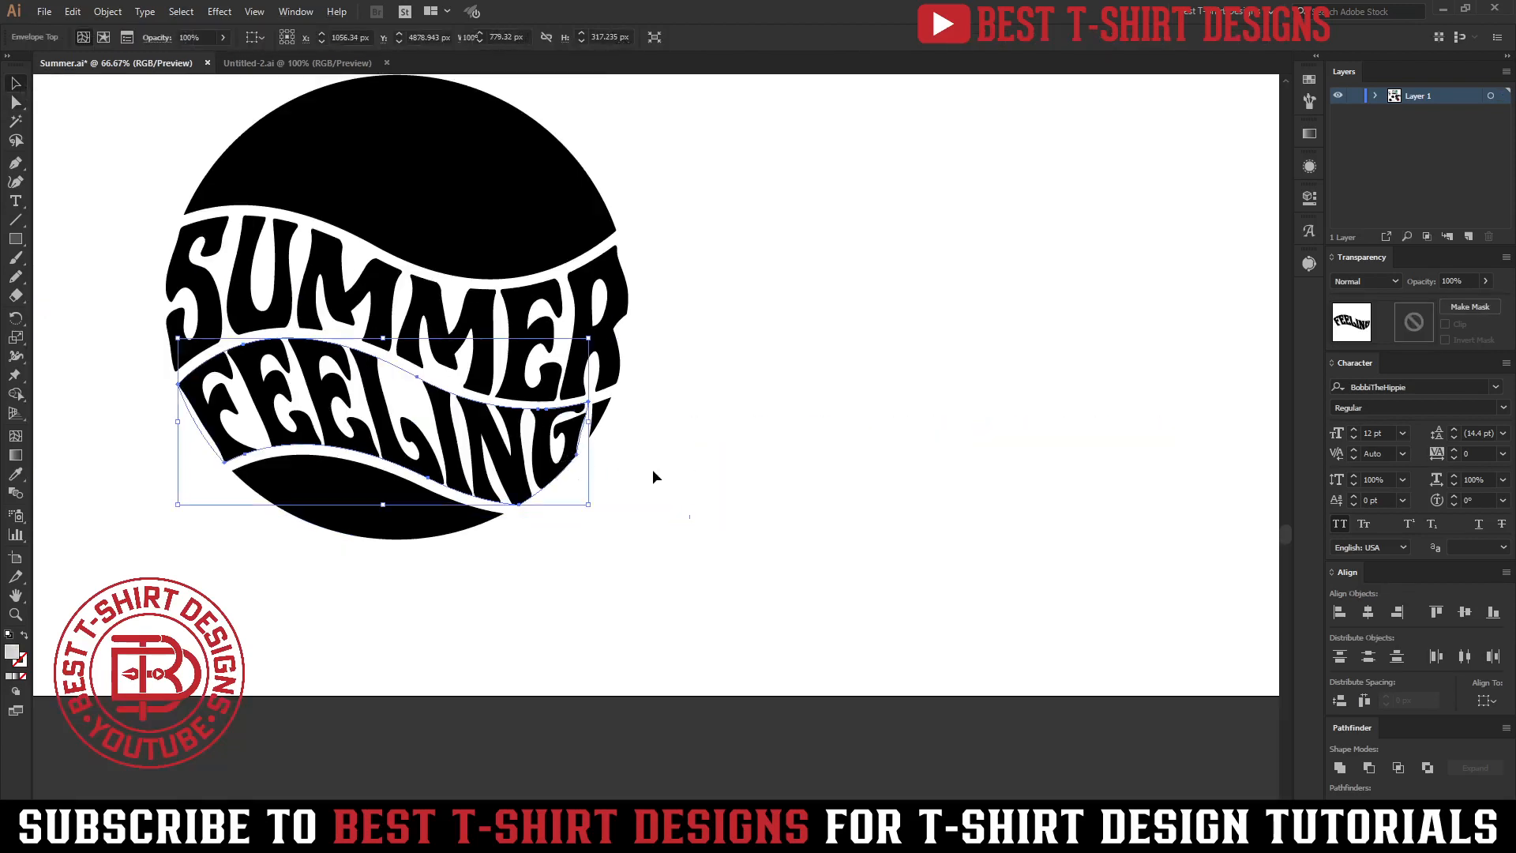
click(651, 470)
Move the envelope's lower right anchor down to stretch FEELING's final letters.
alt+scroll(650, 476, up, 2)
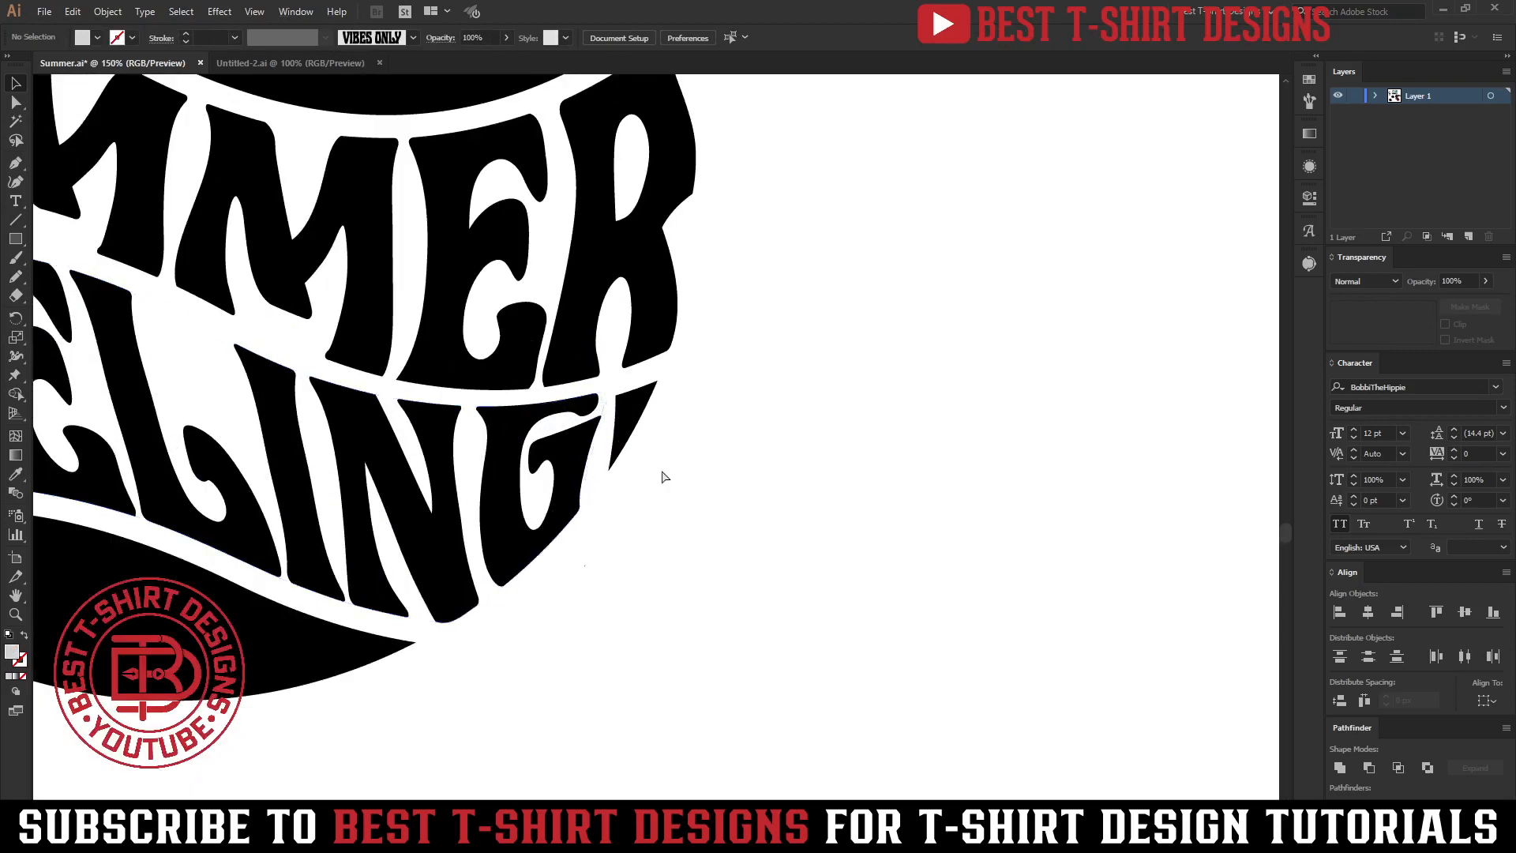
key(a)
click(589, 431)
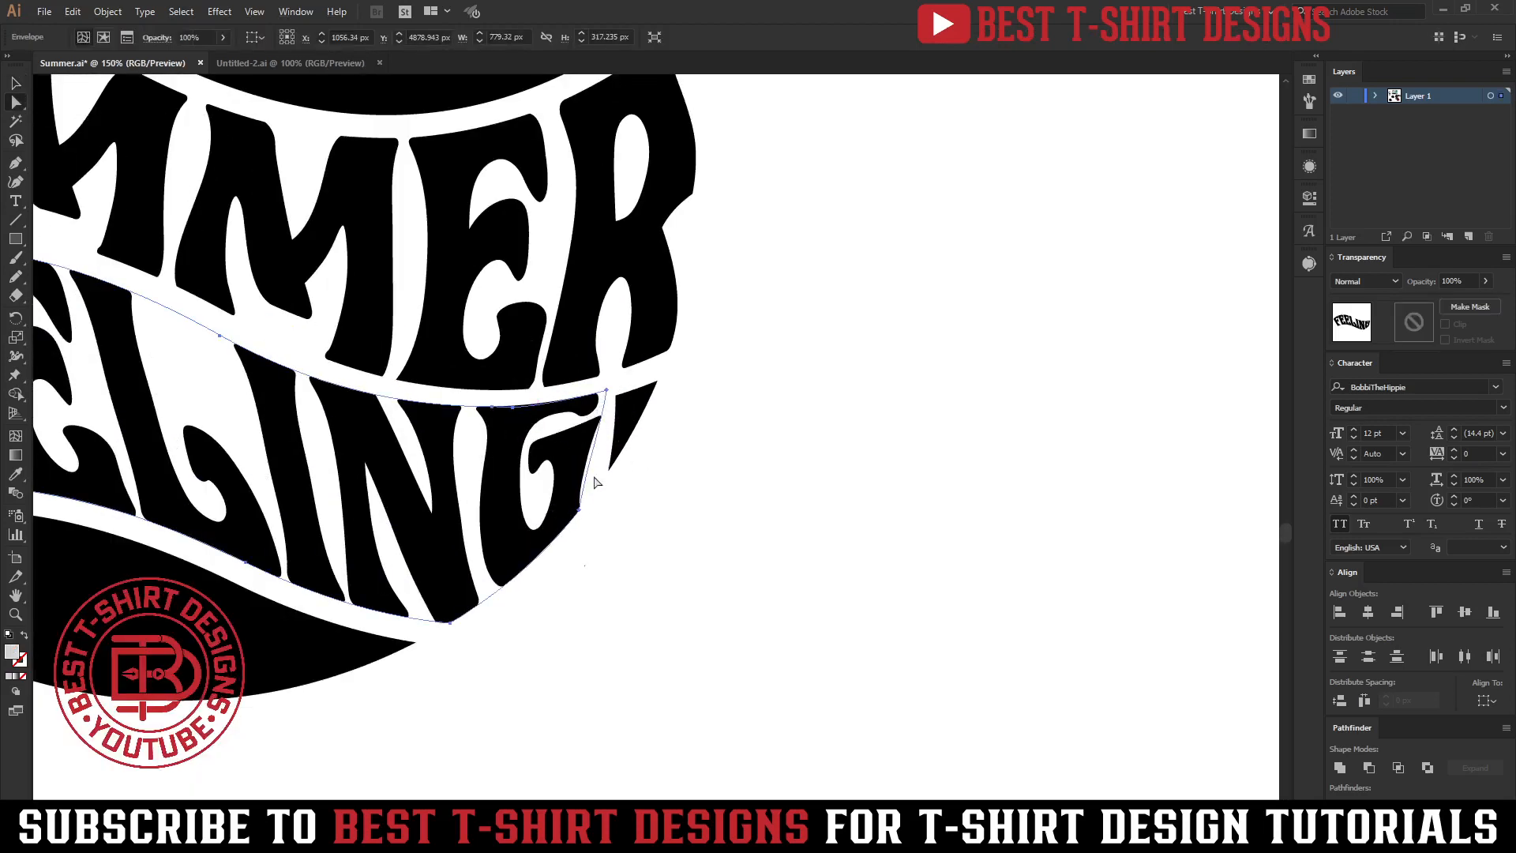
click(578, 511)
key(shift+Down)
key(shift+Down)
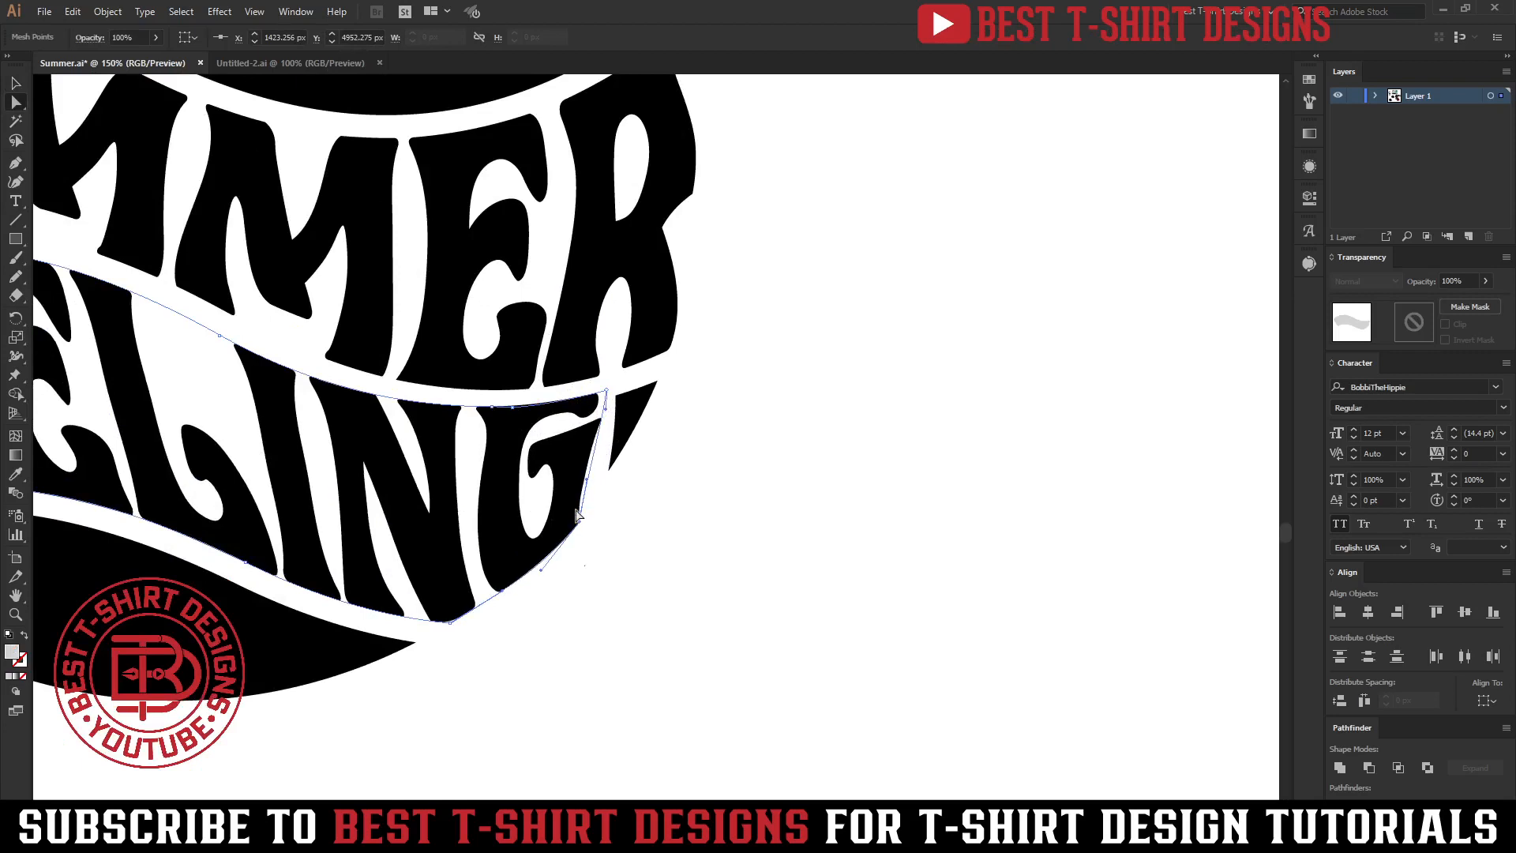
key(shift+Down)
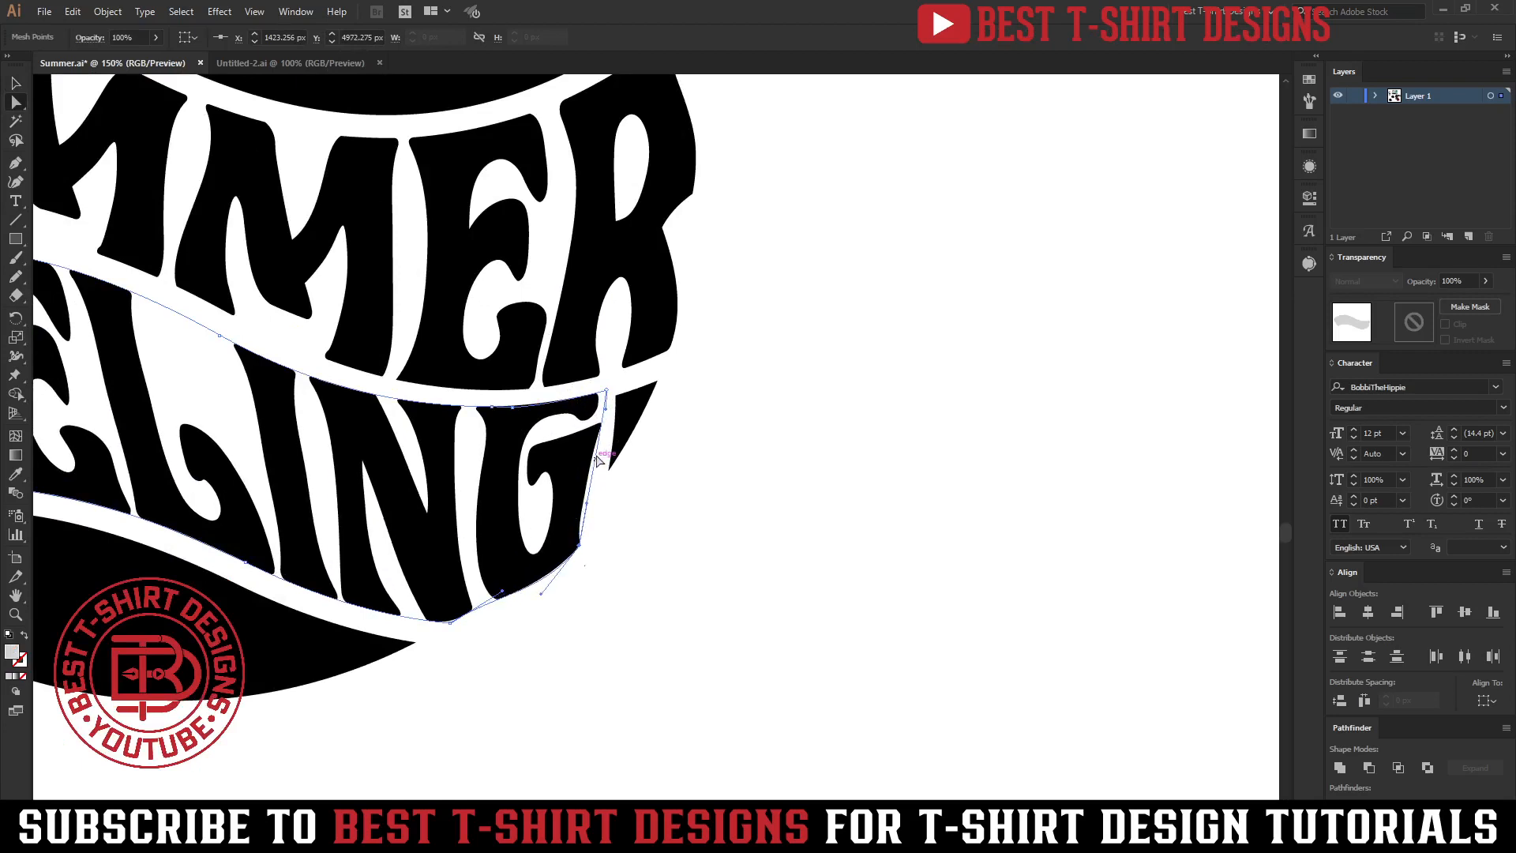
Add an anchor point on the envelope's right edge and nudge it to reshape the G.
scroll(602, 457, up, 2)
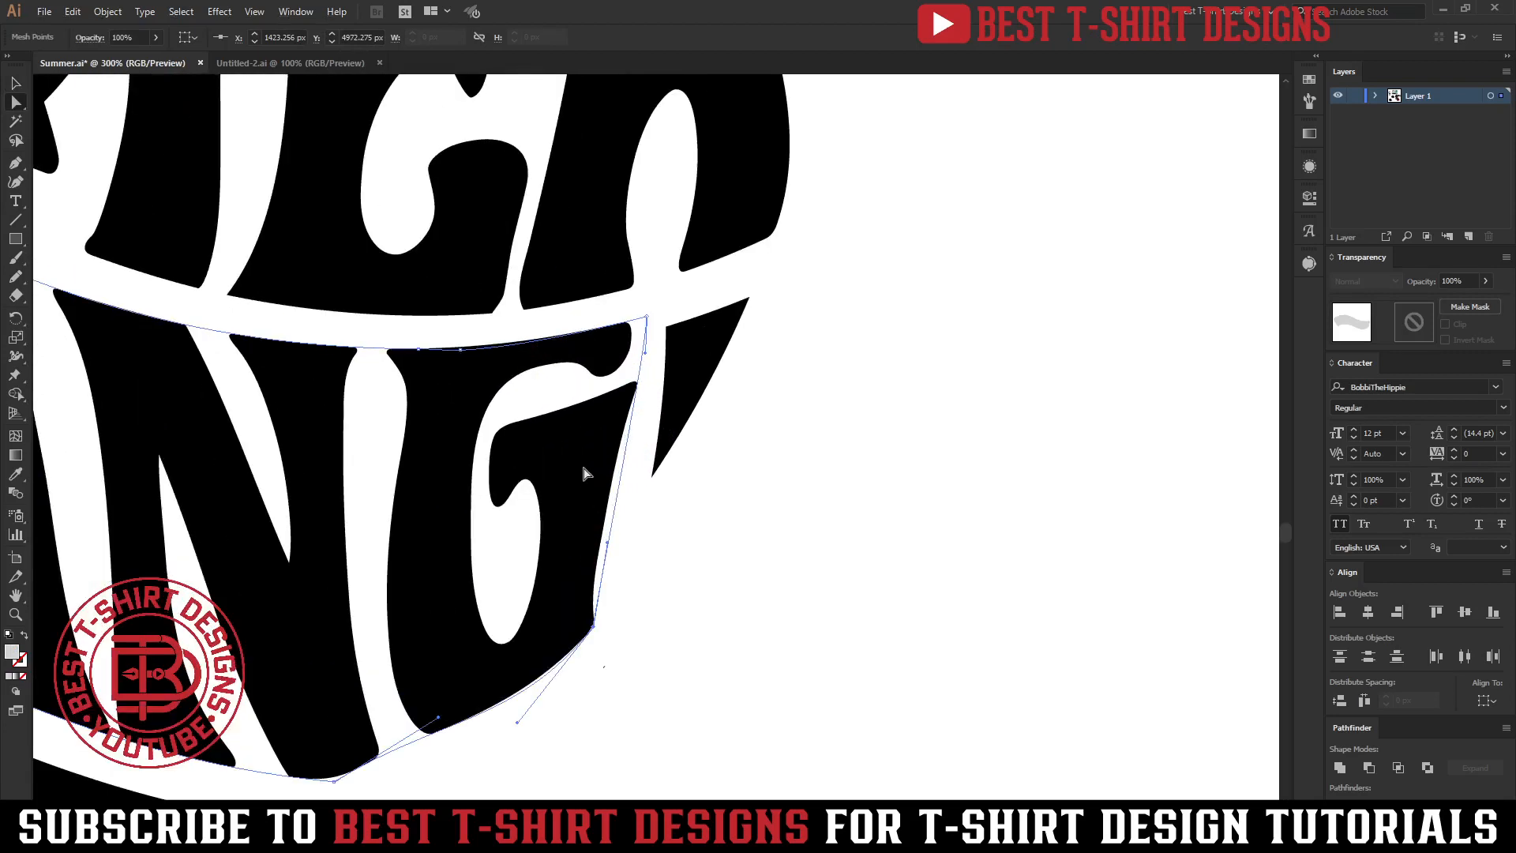
key(plus)
click(630, 429)
key(a)
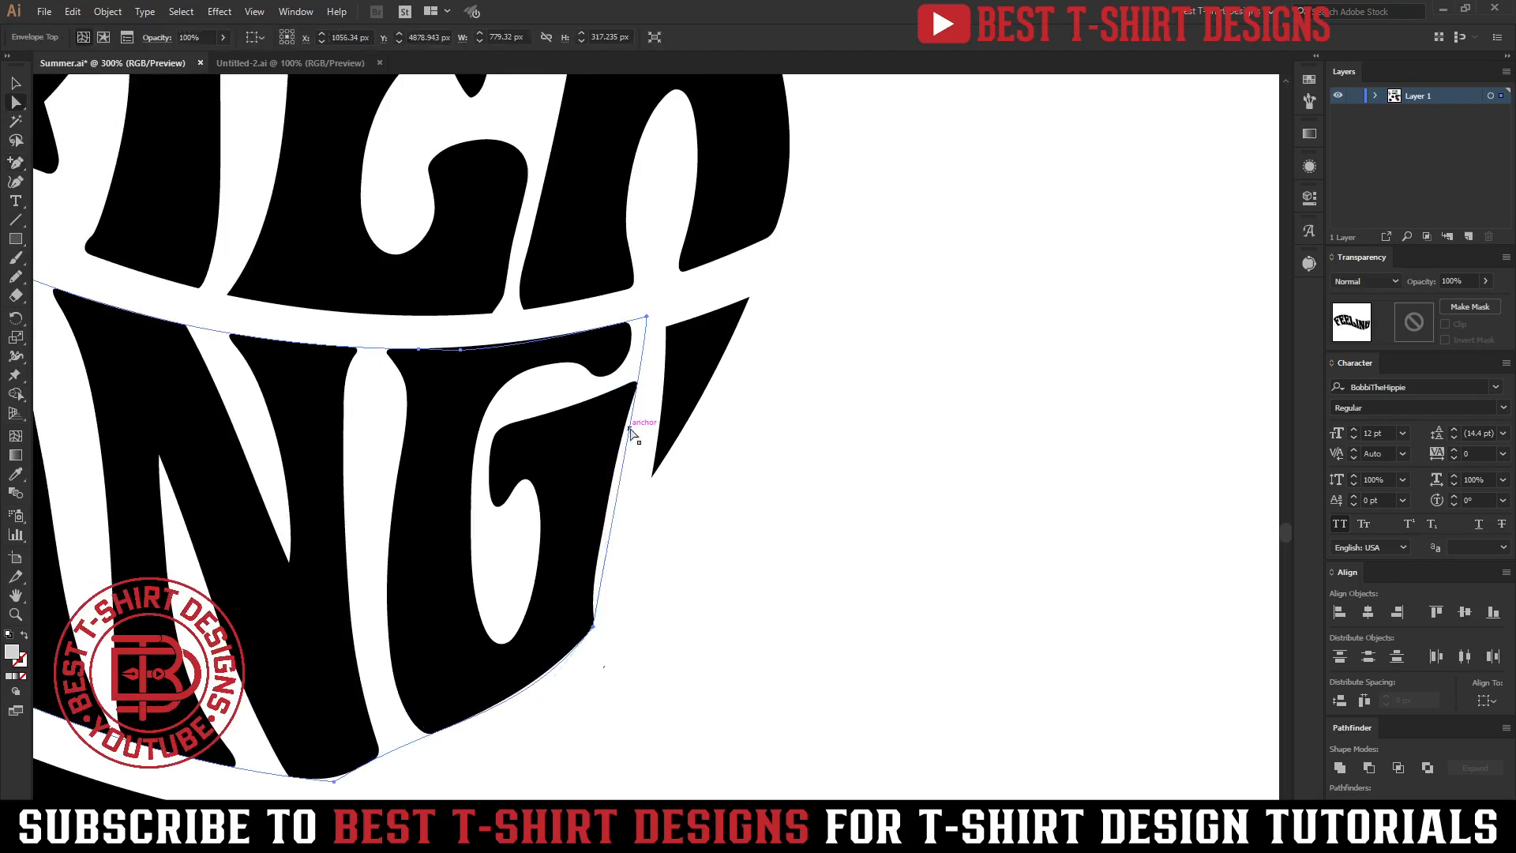
key(shift+Down)
key(shift+Down)
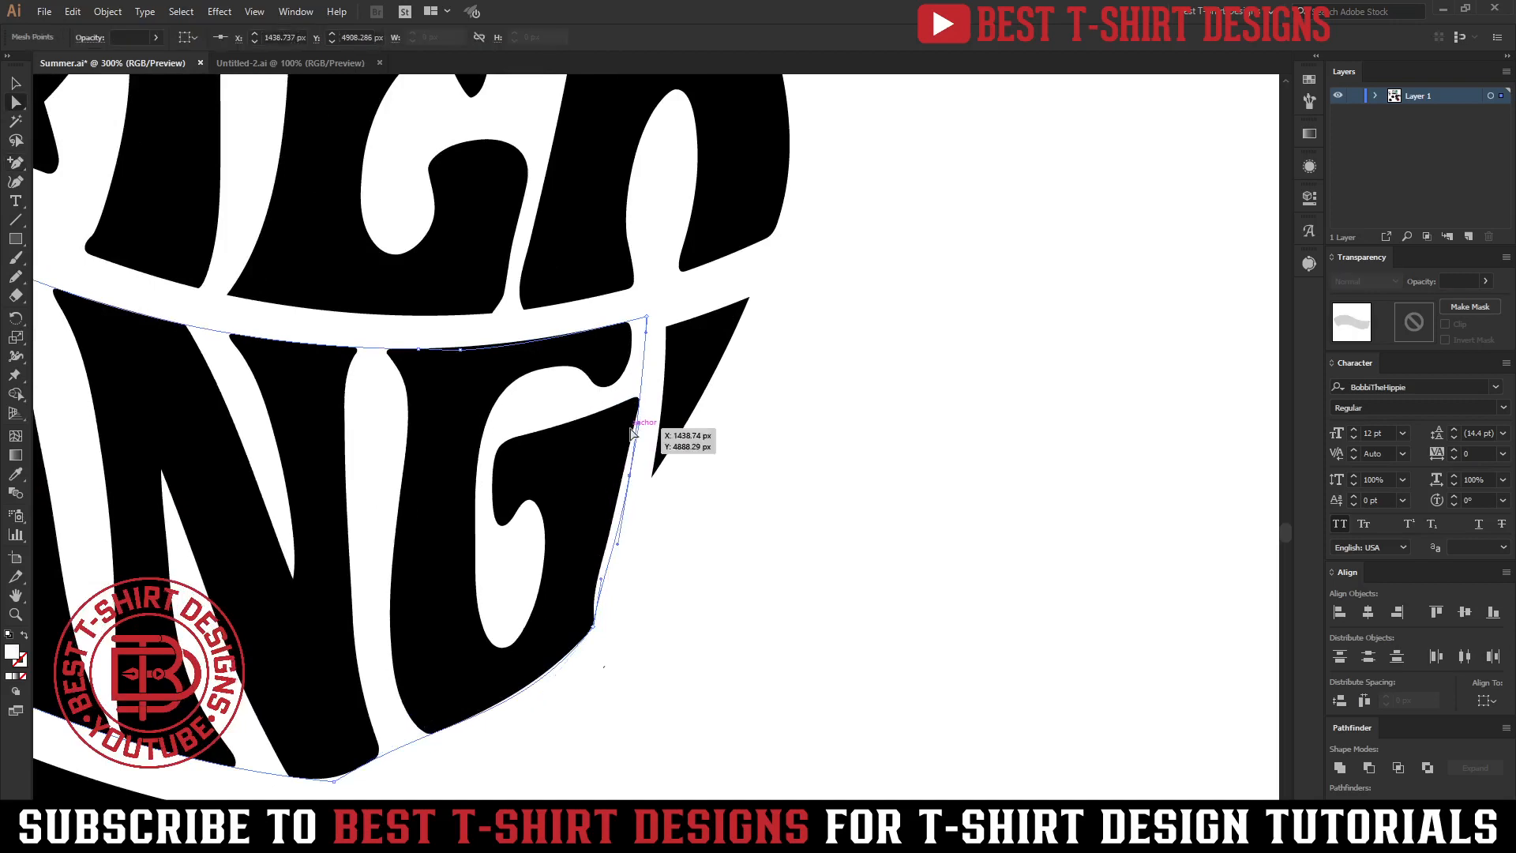
key(shift+Down)
key(shift+Down)
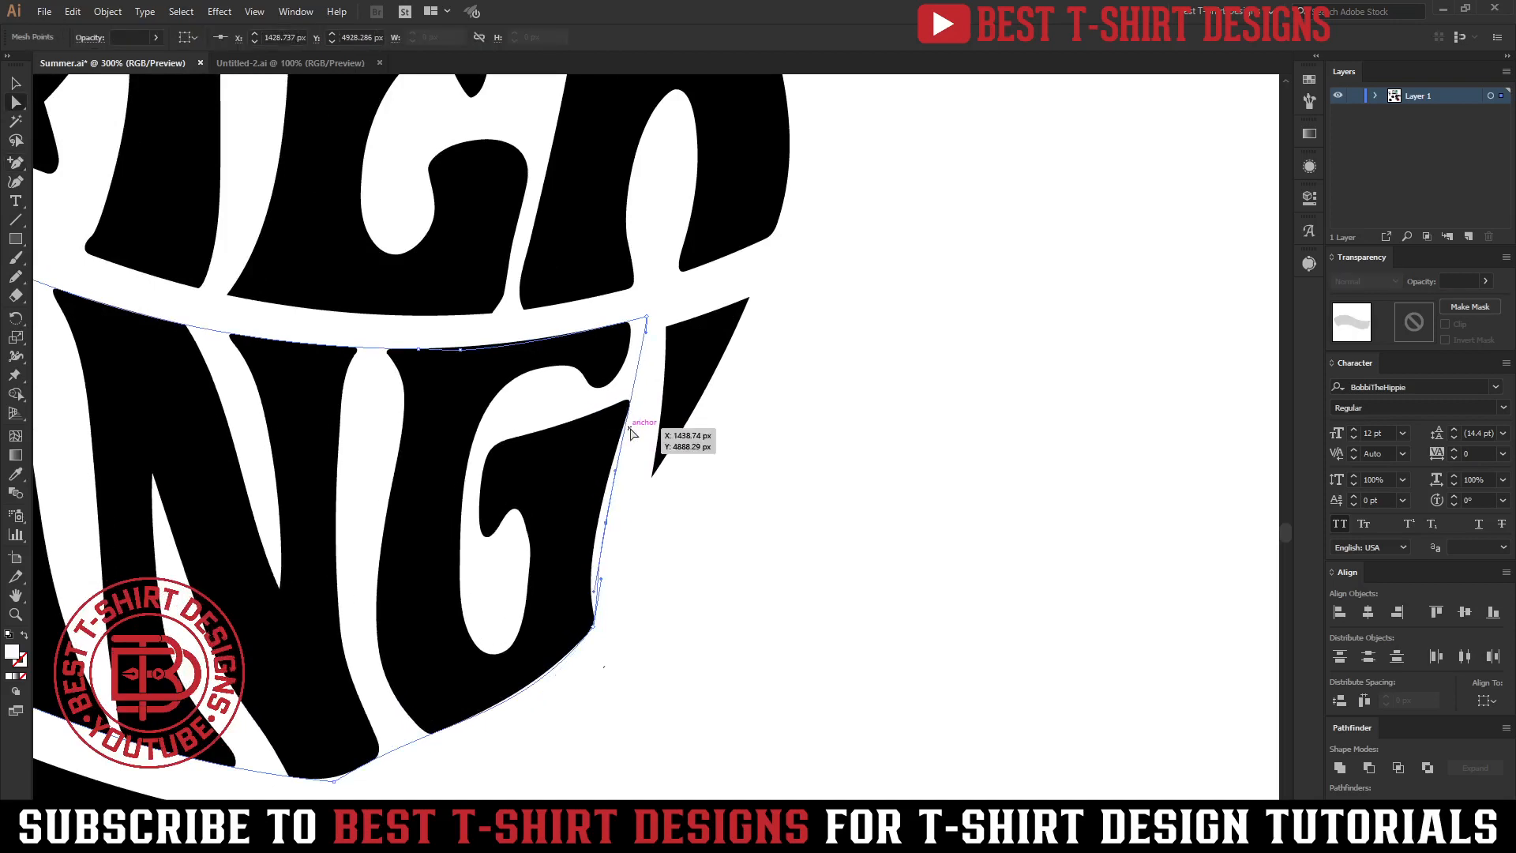
key(shift+Left)
key(shift+Up)
key(shift+Up)
key(shift+Up)
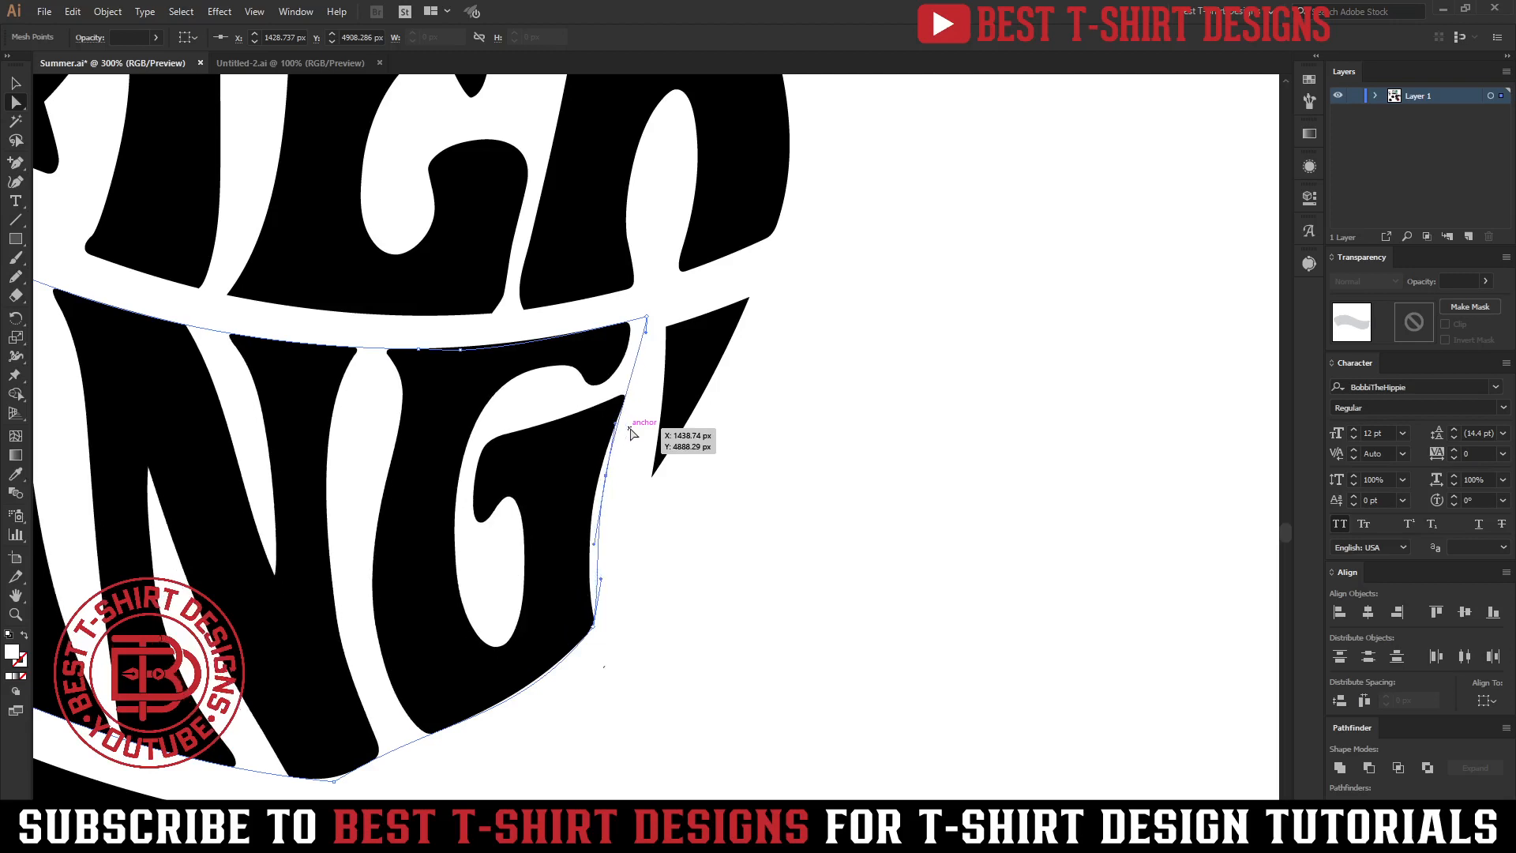
Add another anchor lower on the envelope's right edge and nudge it down to refine FEELING's fit.
key(plus)
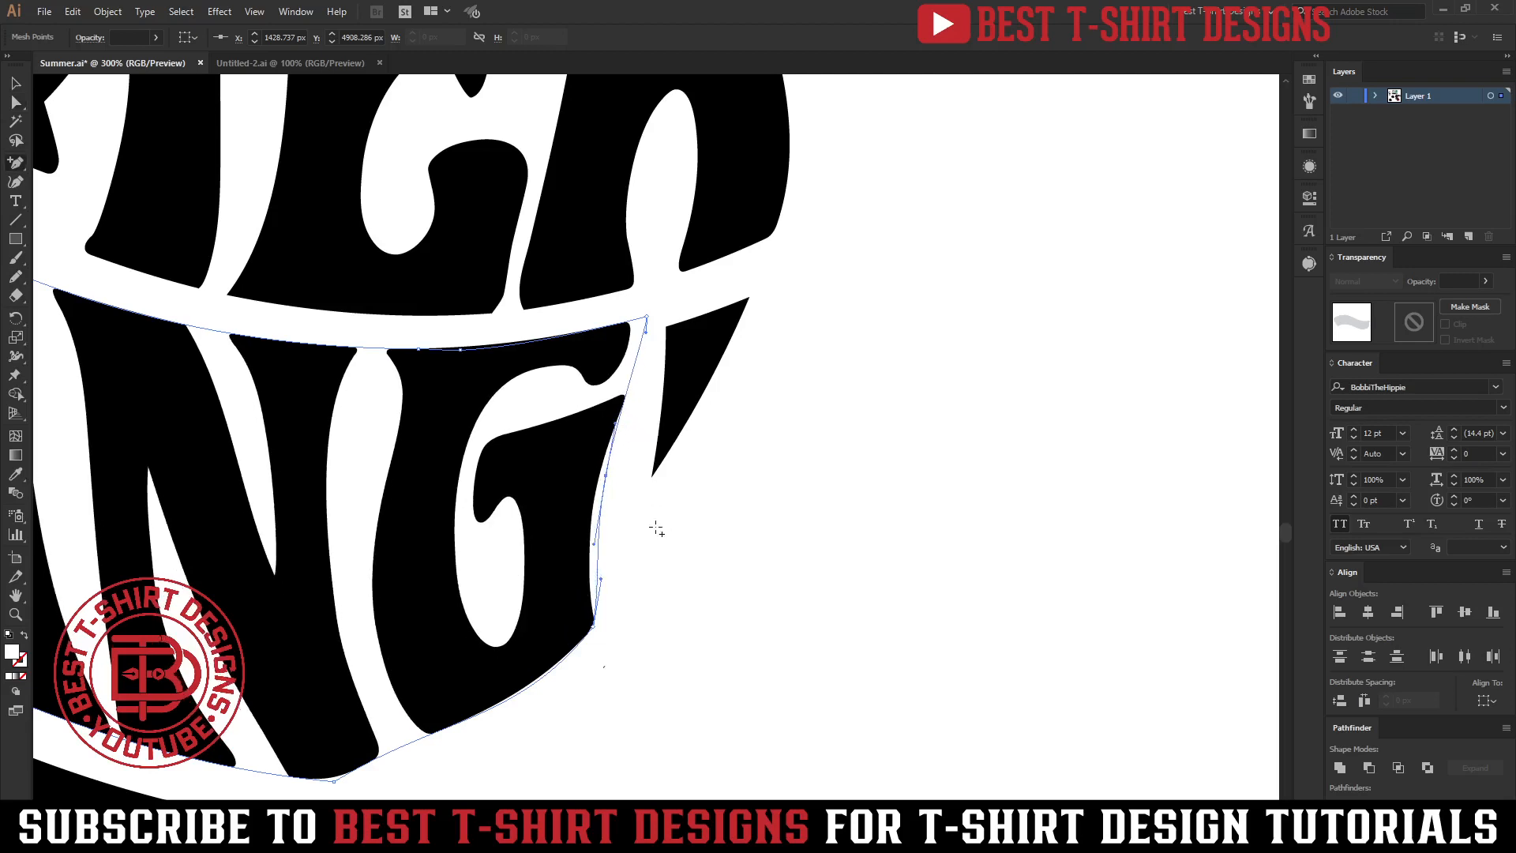
click(605, 529)
key(a)
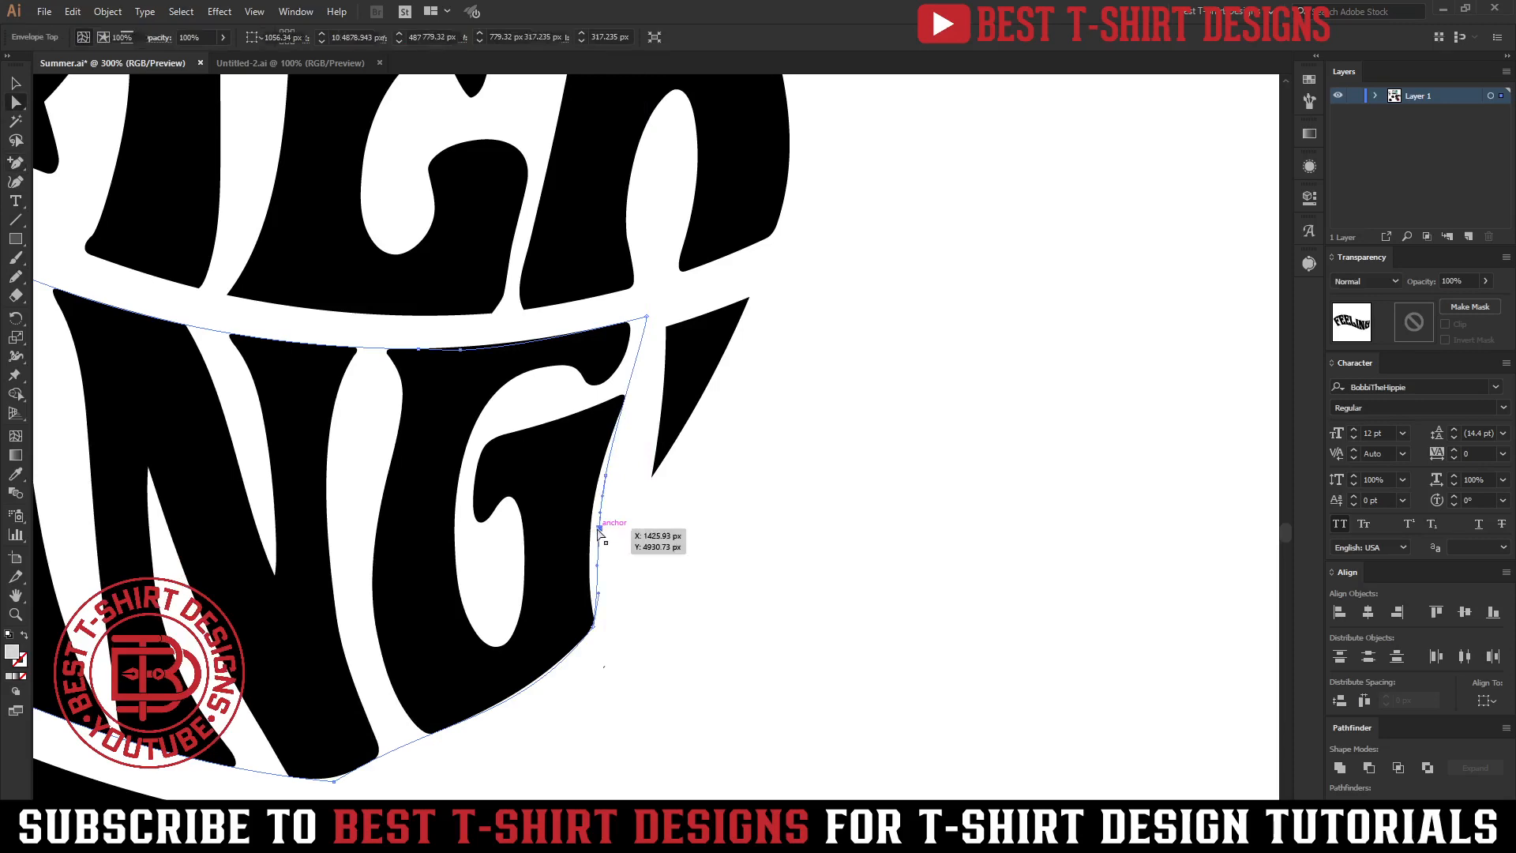
key(shift+Down)
key(shift+Down)
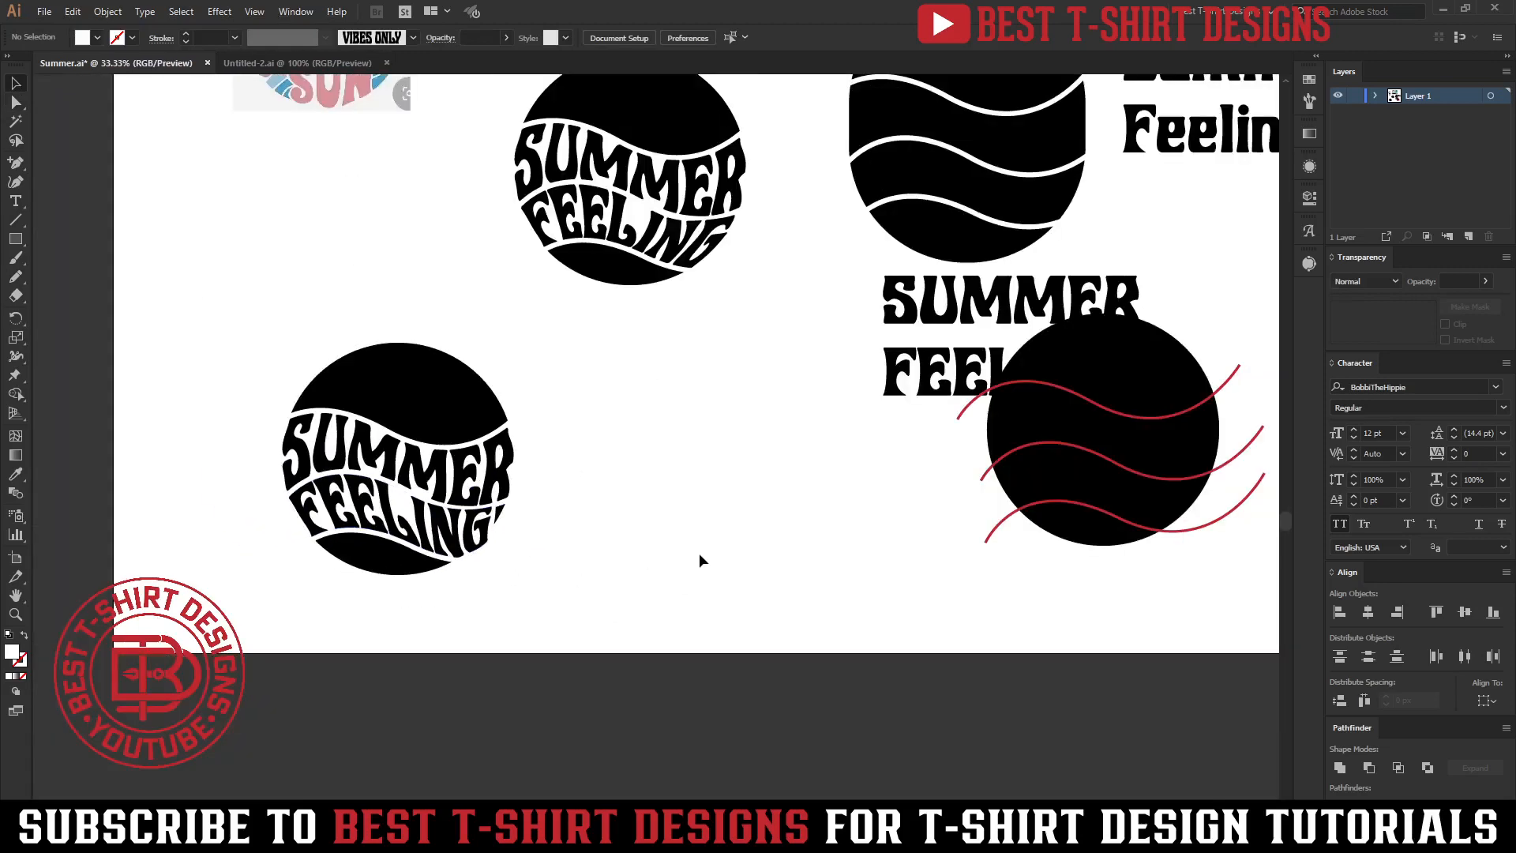
drag(561, 560, 501, 550)
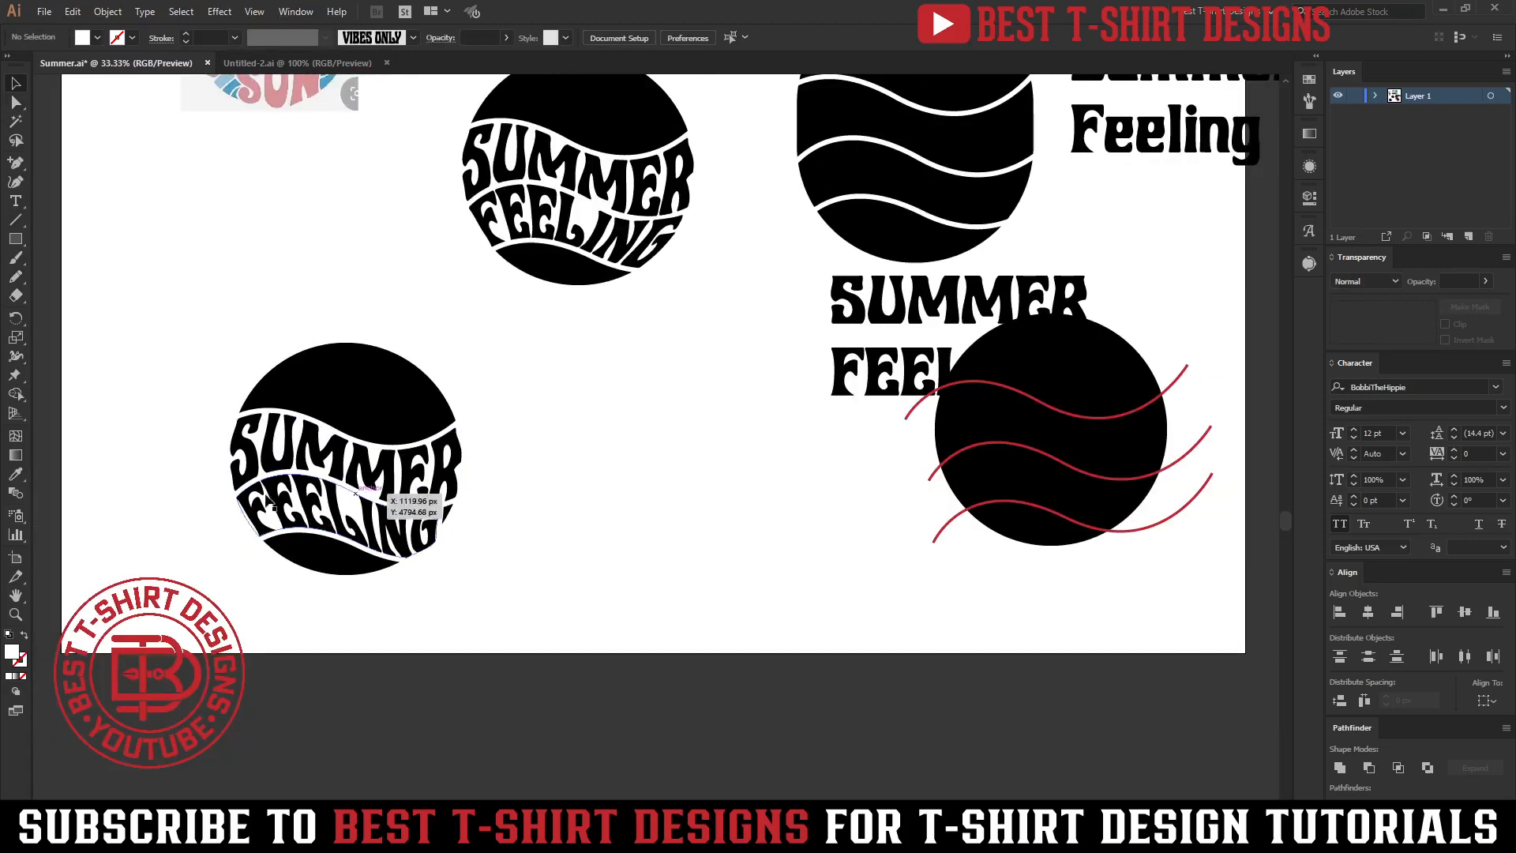
scroll(627, 325, up, 3)
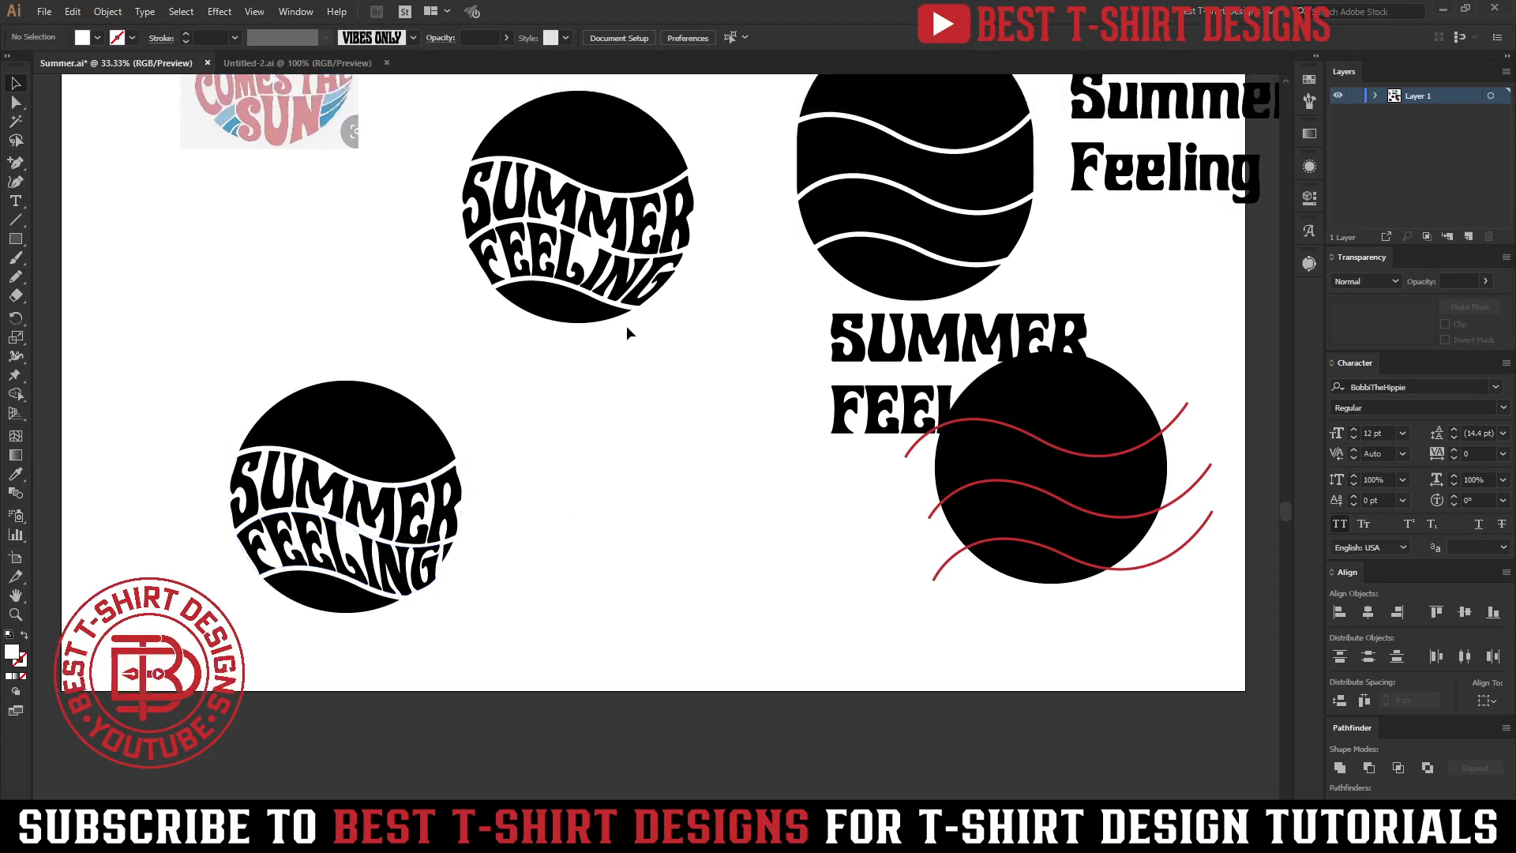
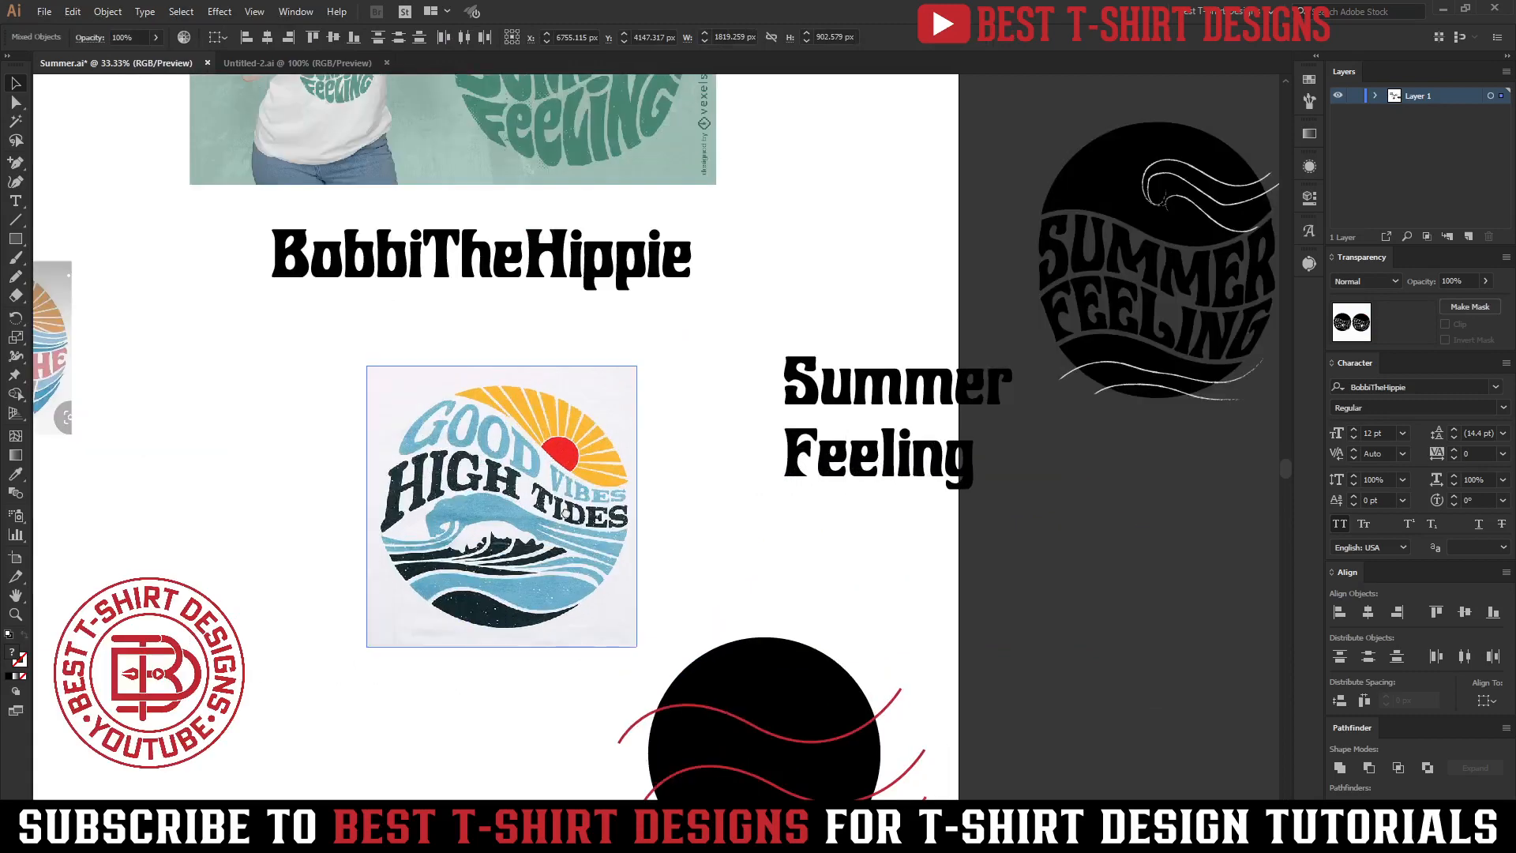
Reposition the Good Vibes High Tides reference image on the artboard.
click(617, 399)
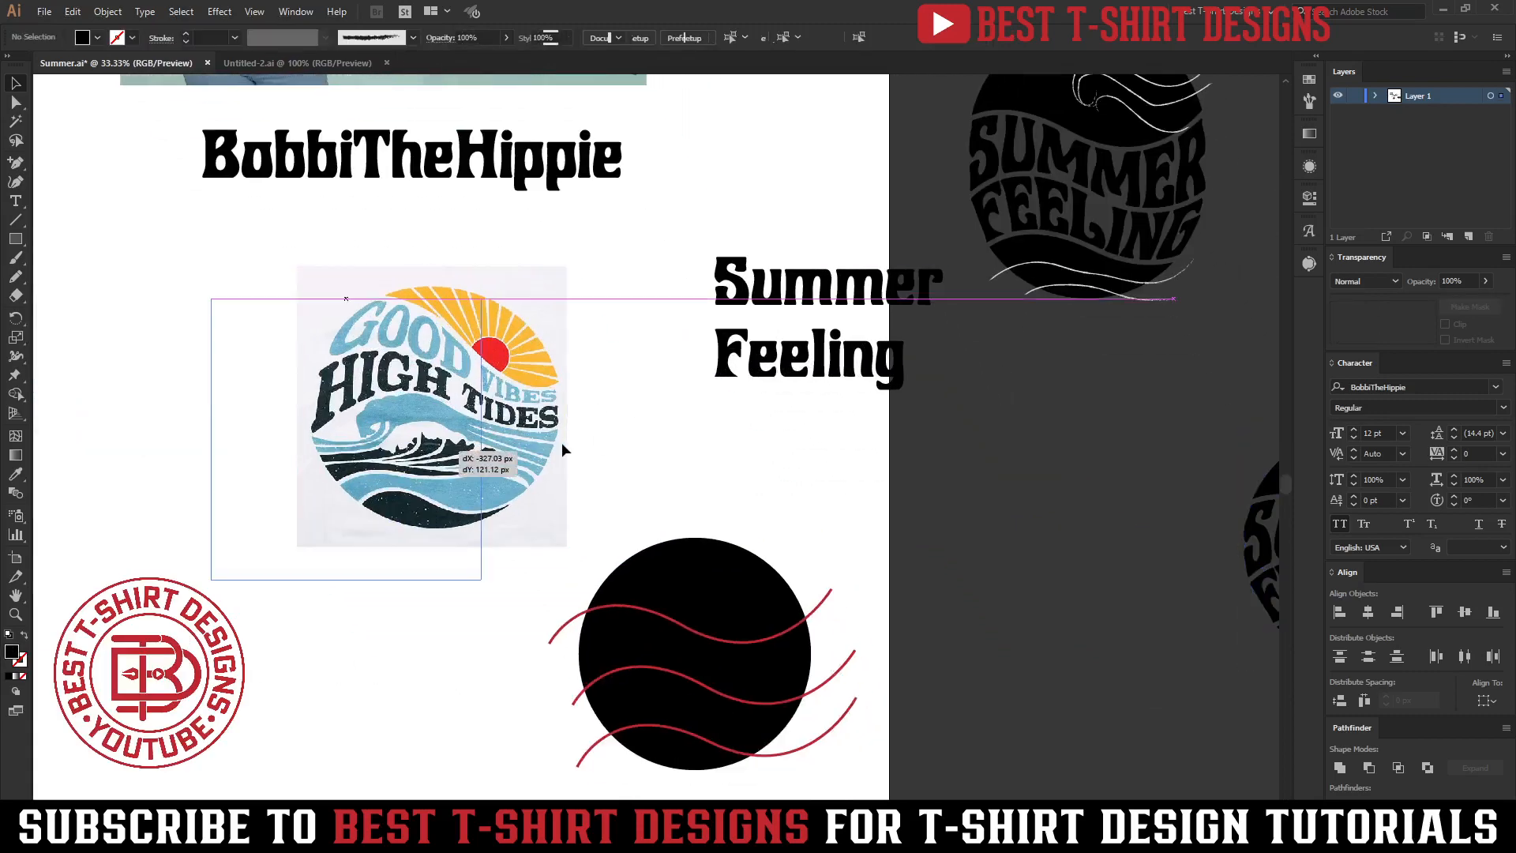
scroll(230, 387, up, 1)
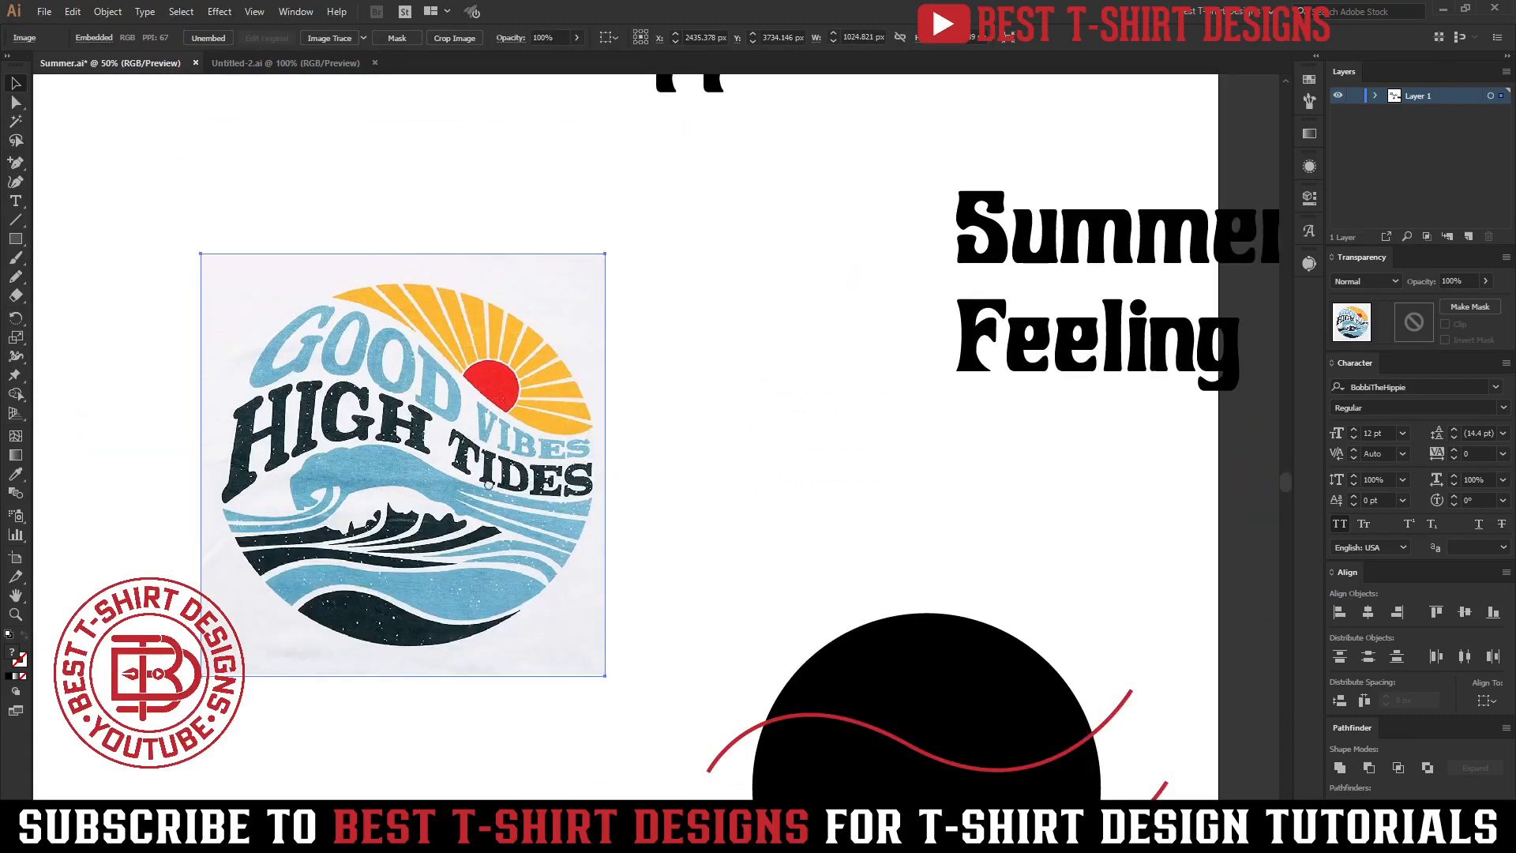
drag(496, 488, 437, 464)
click(610, 448)
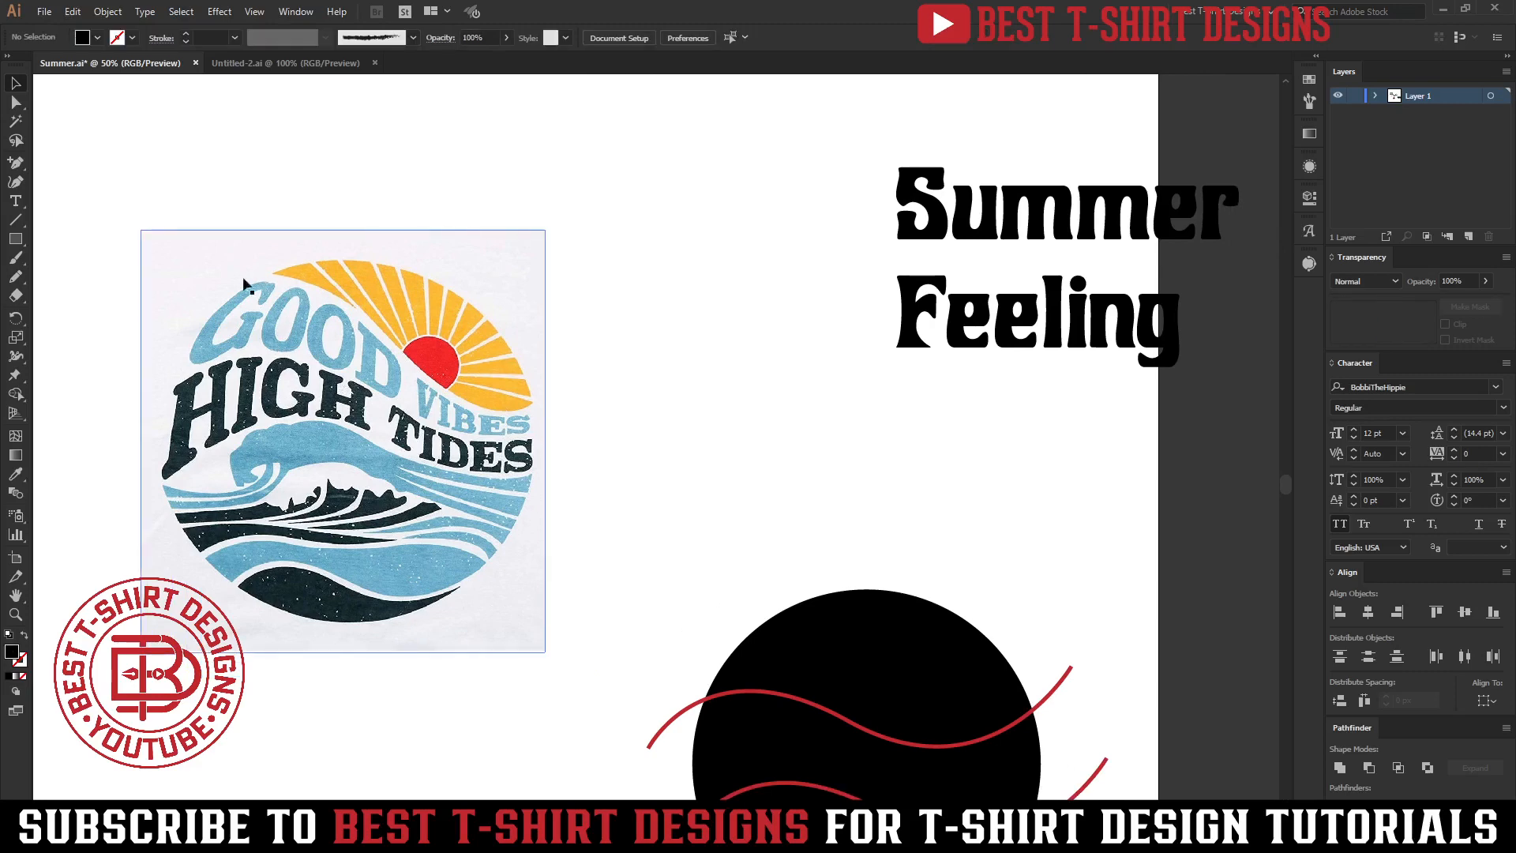
scroll(582, 519, down, 2)
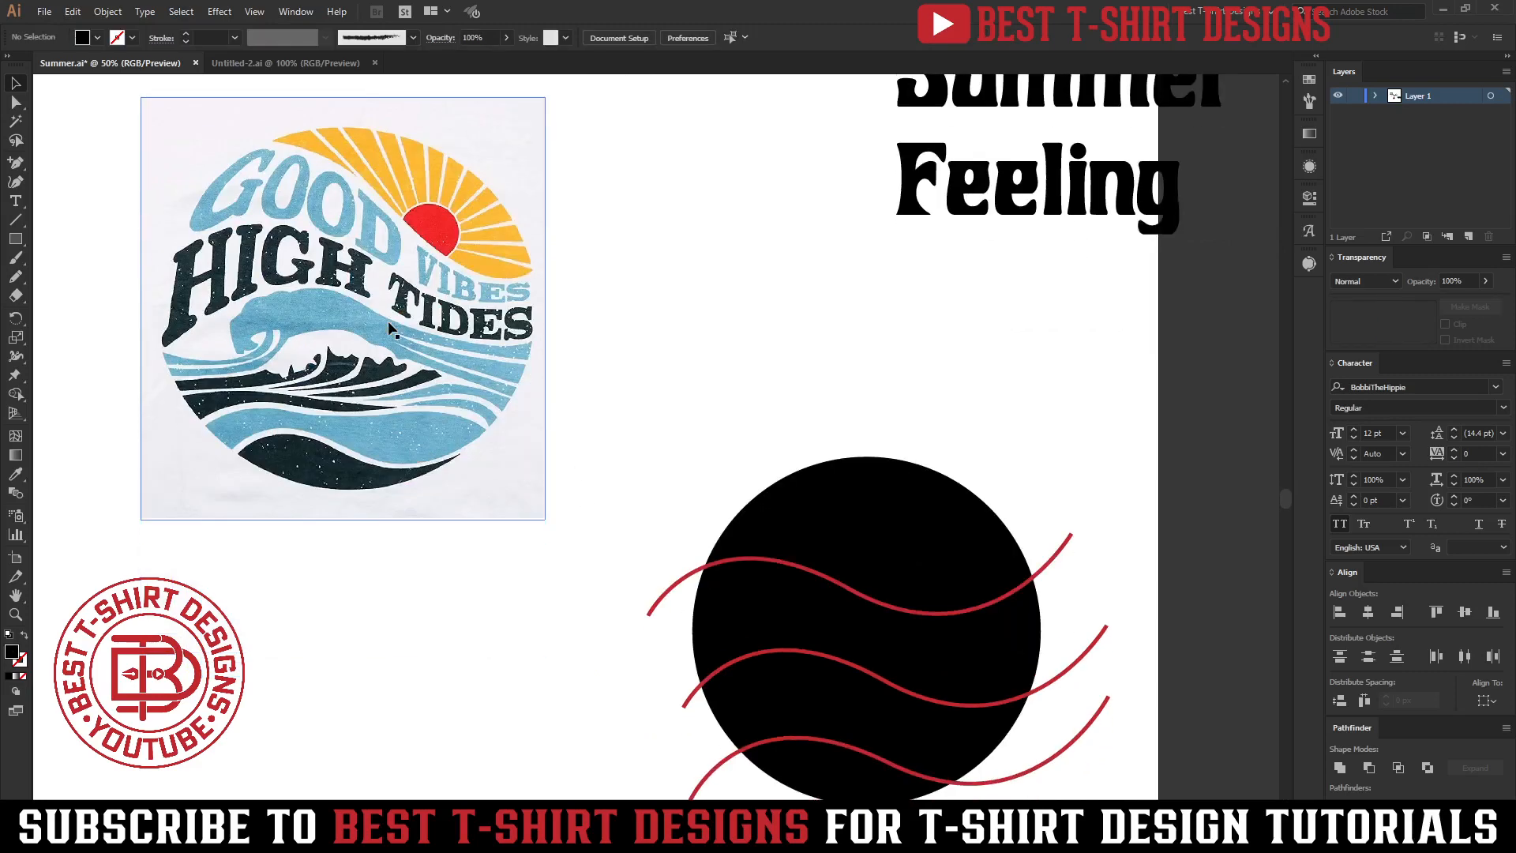
Move the black circle over the reference image and scale it to match the artwork's circular outline.
drag(704, 466, 664, 451)
drag(840, 527, 743, 360)
click(1063, 390)
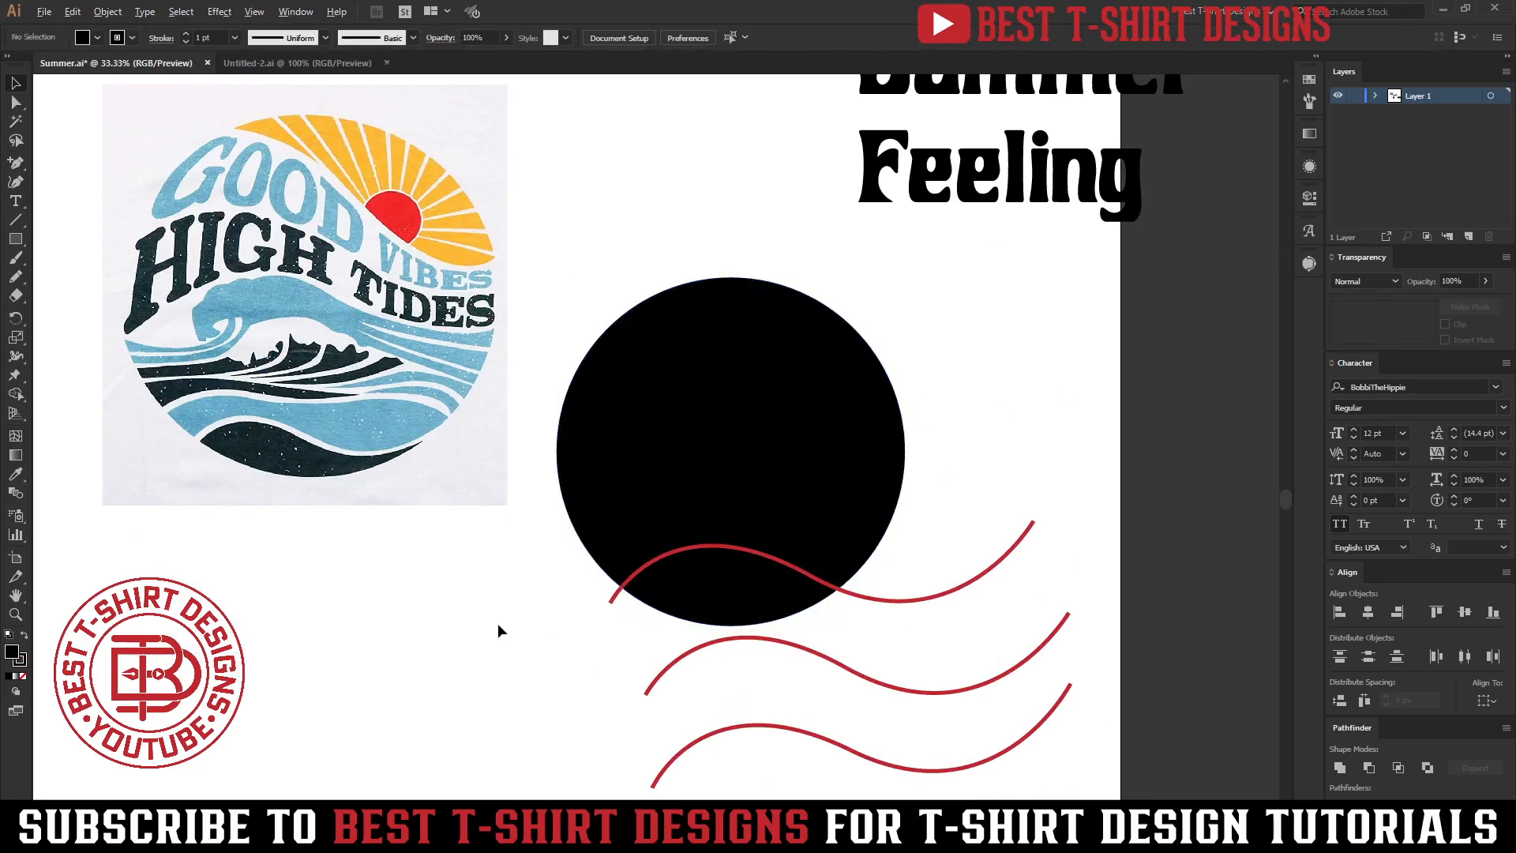
scroll(498, 616, down, 1)
scroll(499, 615, up, 1)
drag(618, 555, 330, 448)
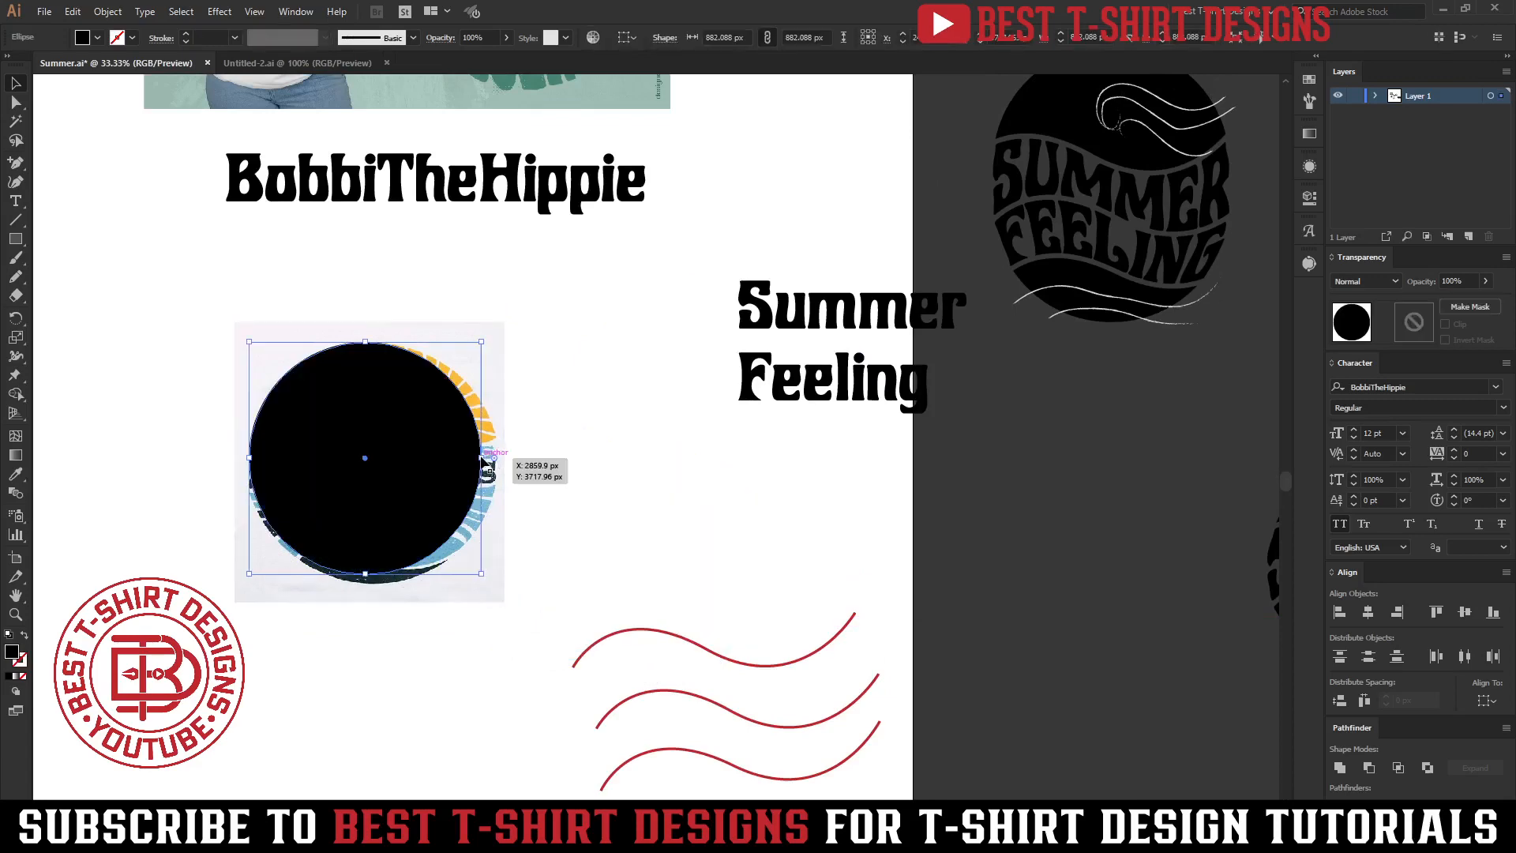
drag(484, 458, 499, 464)
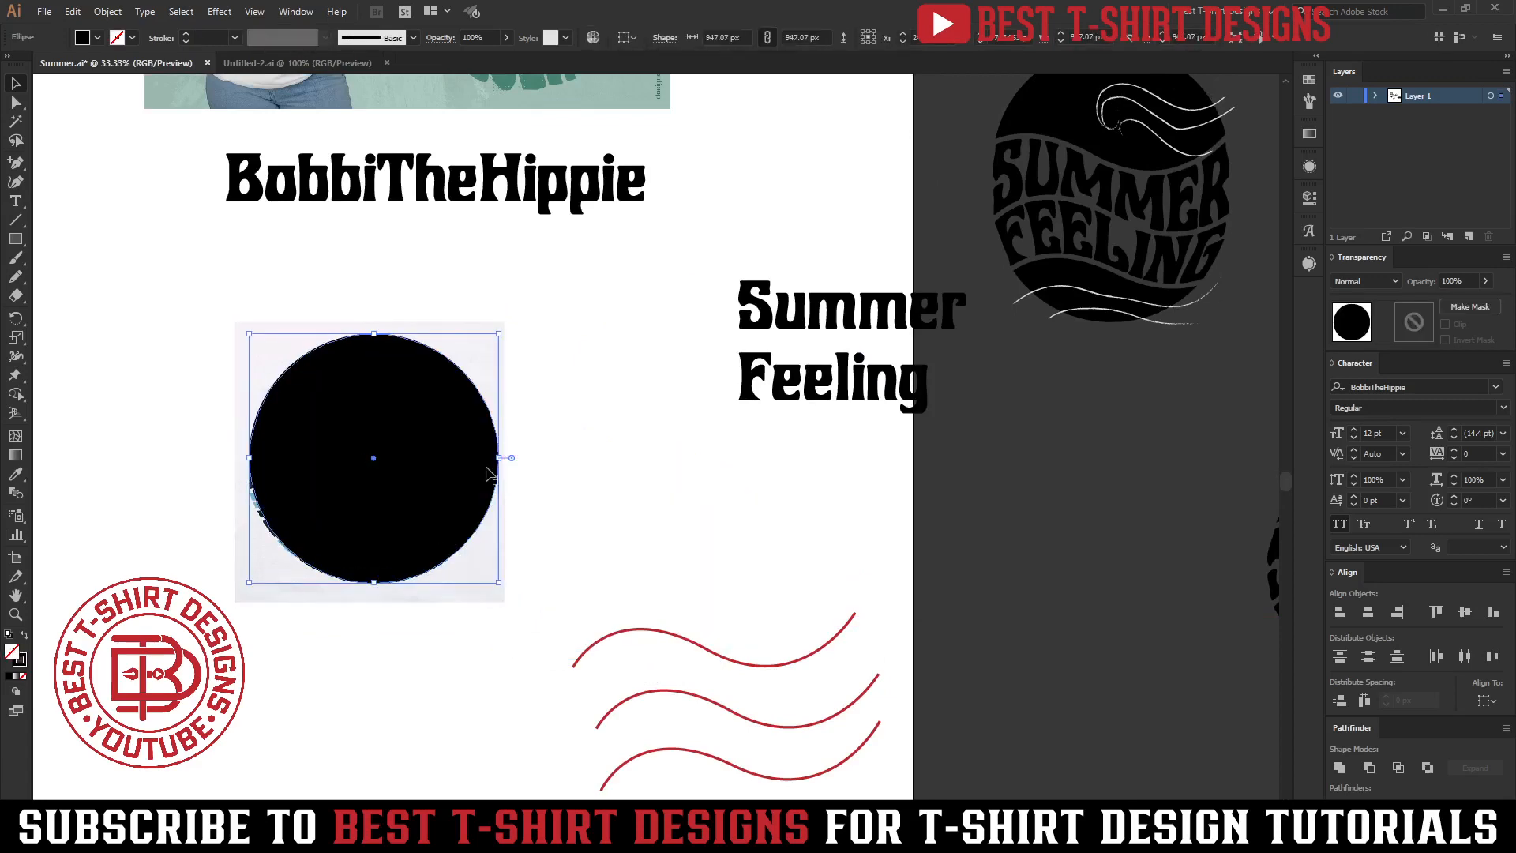
Swap the circle's fill and stroke so it becomes a black outline around the reference artwork.
key(shift+x)
scroll(293, 449, up, 1)
key(shift+Down)
scroll(210, 34, up, 1)
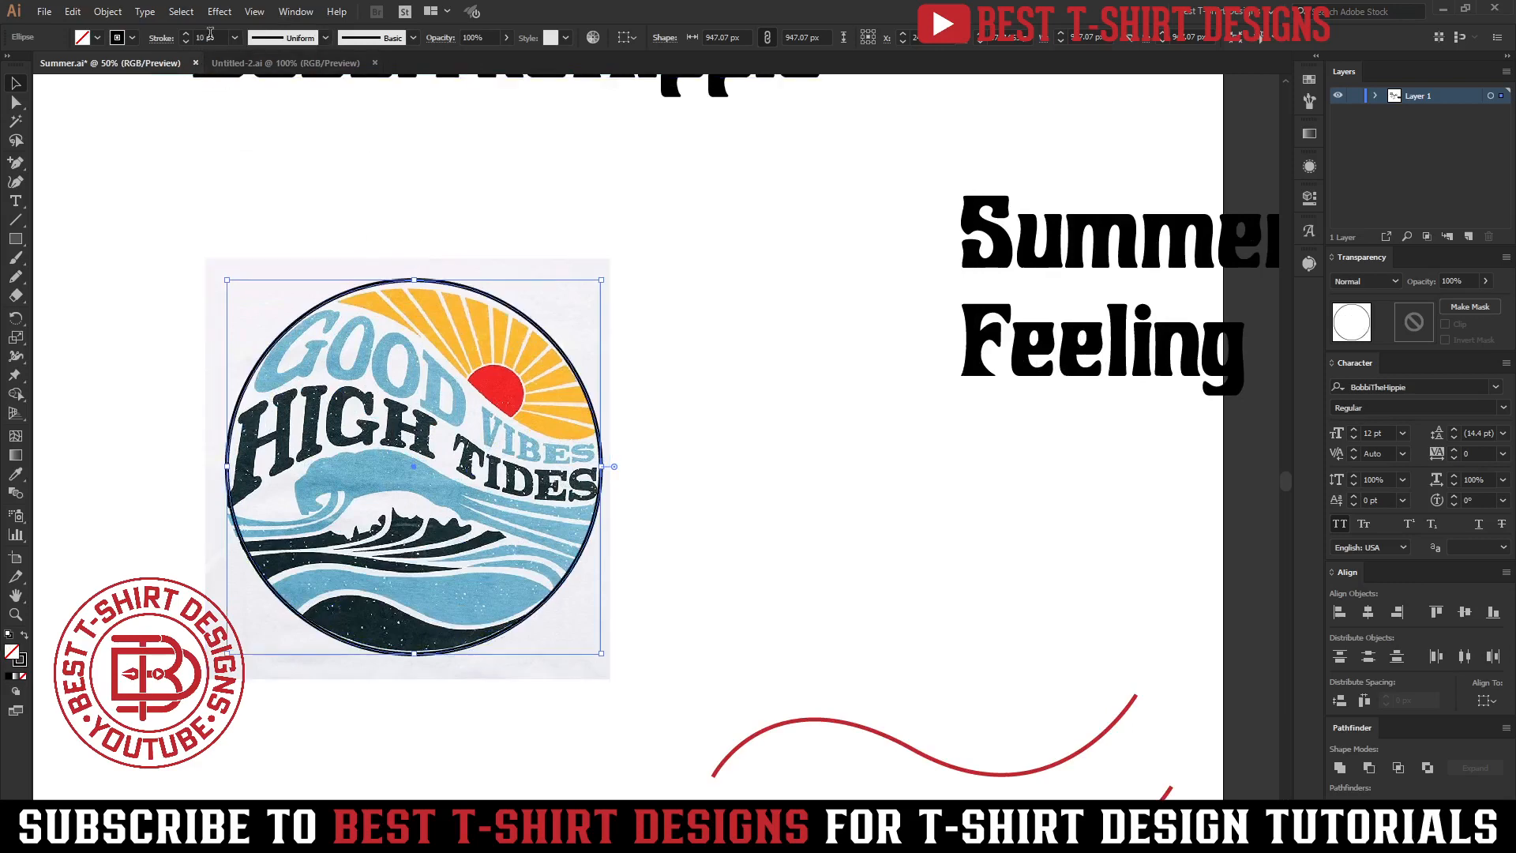
click(735, 526)
Zoom in and draw a wavy Pen curve across the circle's top, tracing the reference's band edge.
key(ctrl+=)
key(p)
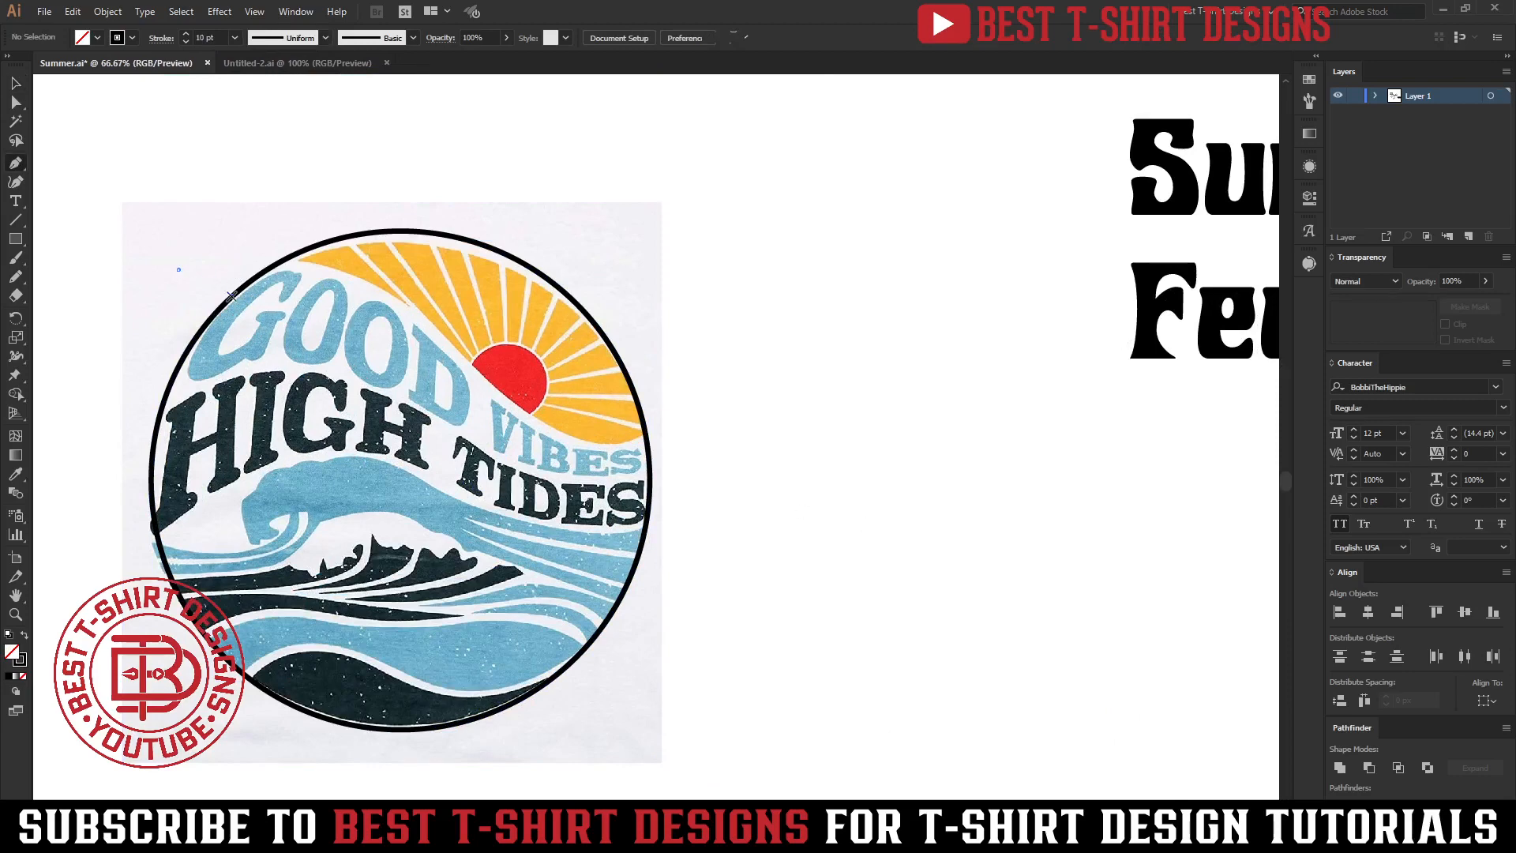
click(179, 270)
mouse_move(470, 363)
mouse_down()
mouse_move(601, 515)
mouse_move(598, 503)
mouse_up()
click(683, 410)
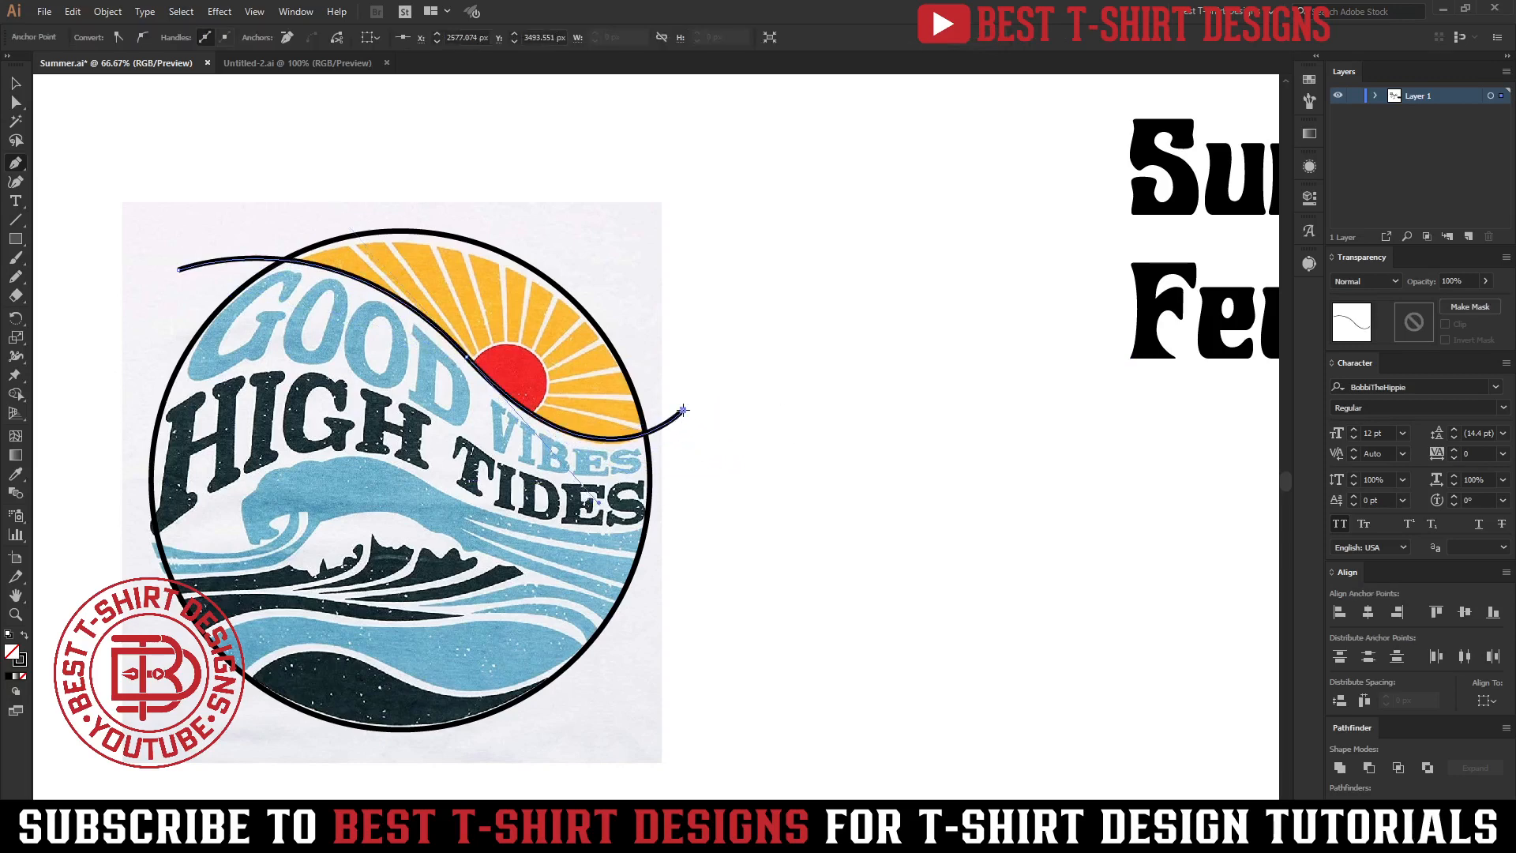
Draw two more wavy Pen curves below, tracing the reference's bands around HIGH TIDES.
click(128, 447)
drag(364, 388, 531, 472)
drag(694, 456, 813, 397)
click(136, 617)
drag(380, 472, 543, 522)
drag(705, 502, 837, 439)
key(v)
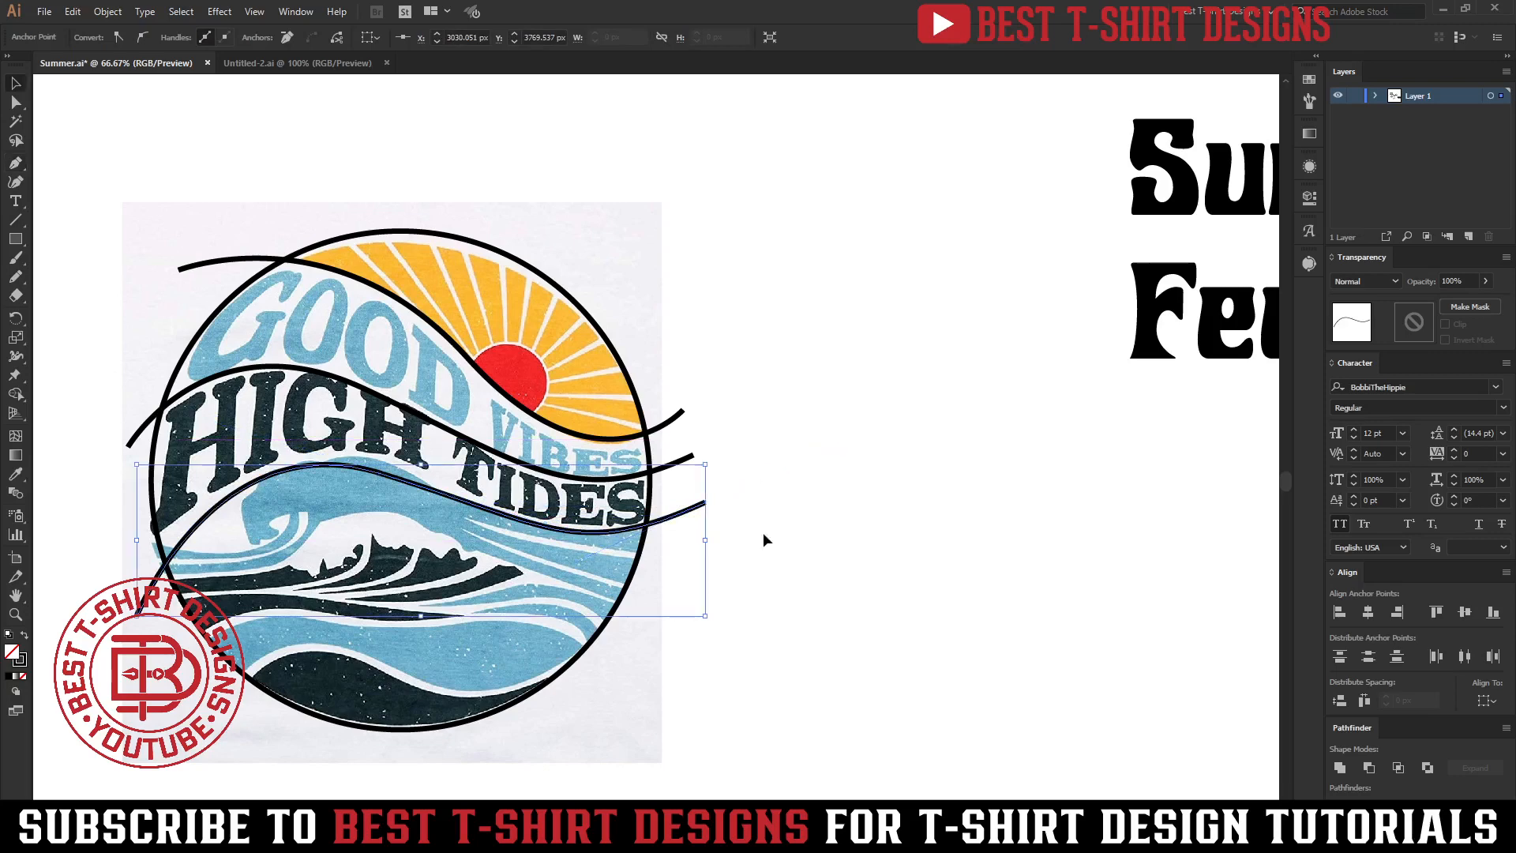
Move the outline circle and its three curves below the reference image.
click(680, 545)
scroll(278, 324, down, 1)
drag(621, 610, 249, 251)
scroll(249, 252, down, 1)
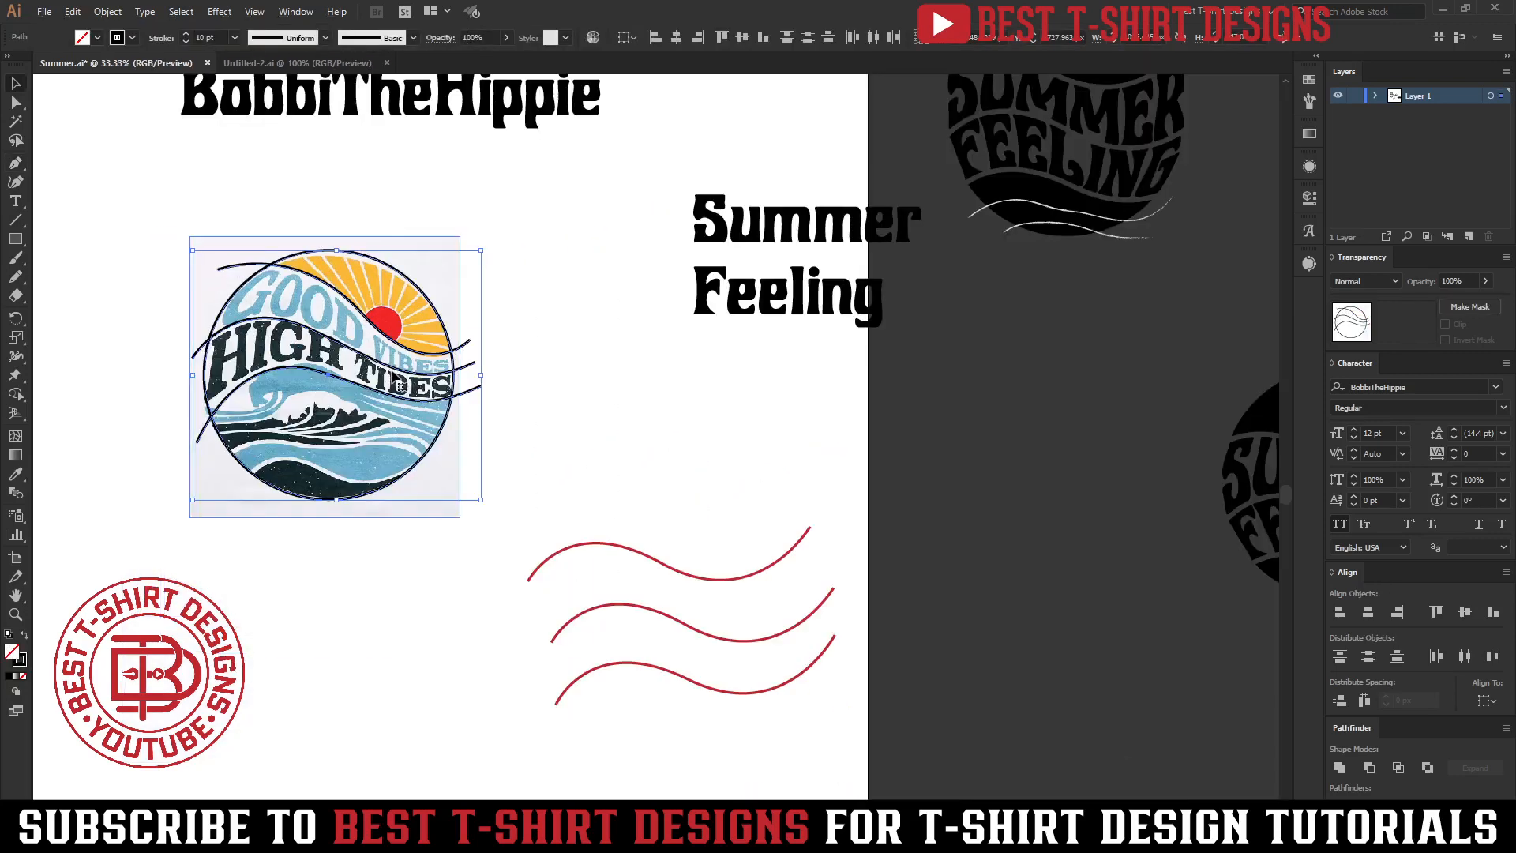
drag(395, 373, 375, 588)
scroll(542, 447, down, 1)
scroll(335, 637, up, 1)
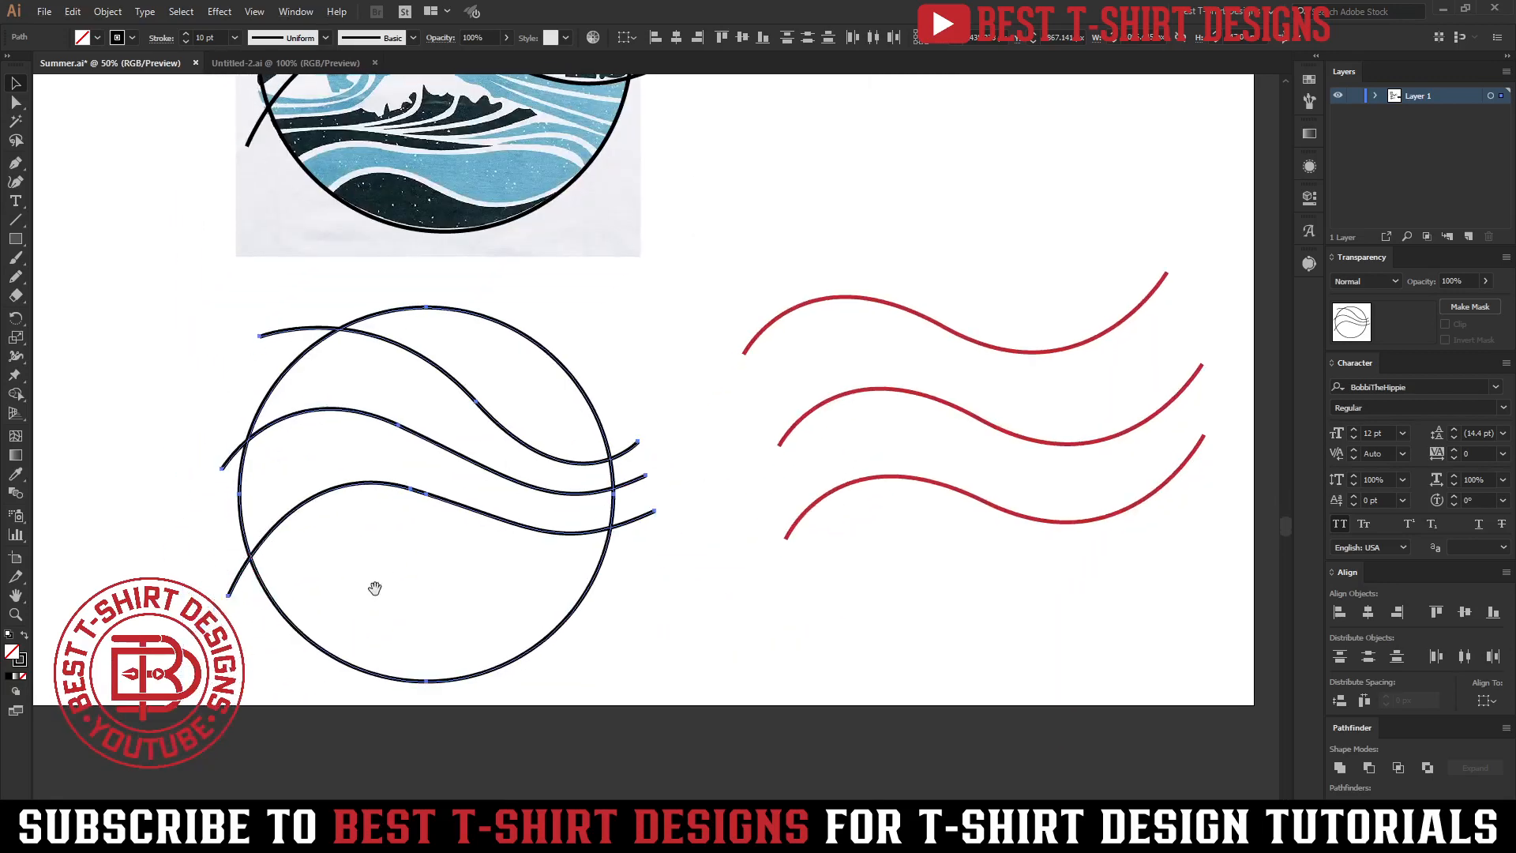
Reshape the top curve by moving its anchor points and handles.
click(449, 589)
key(a)
click(483, 410)
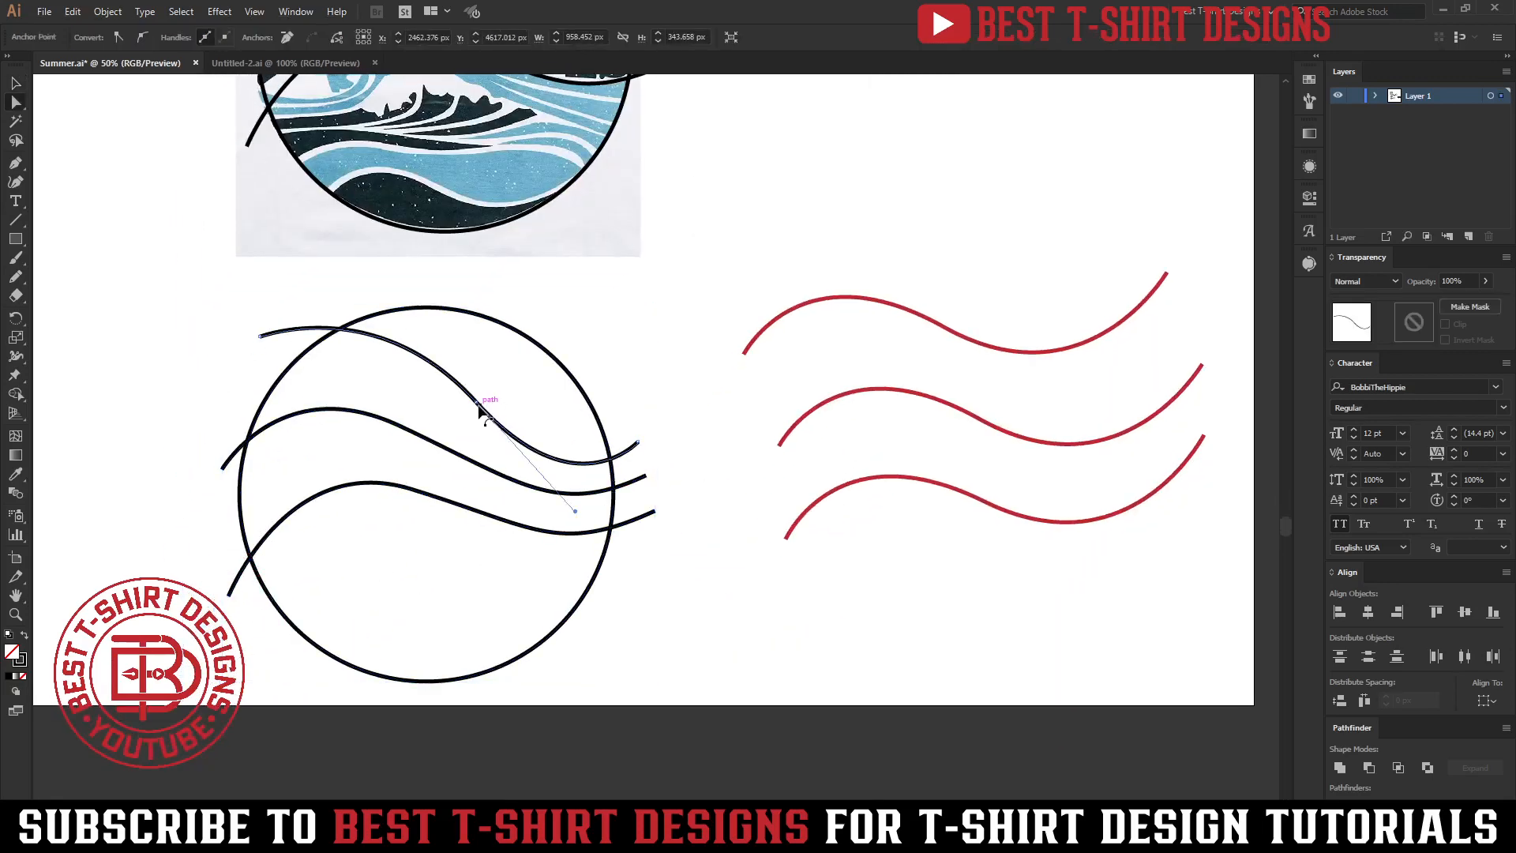
key(v)
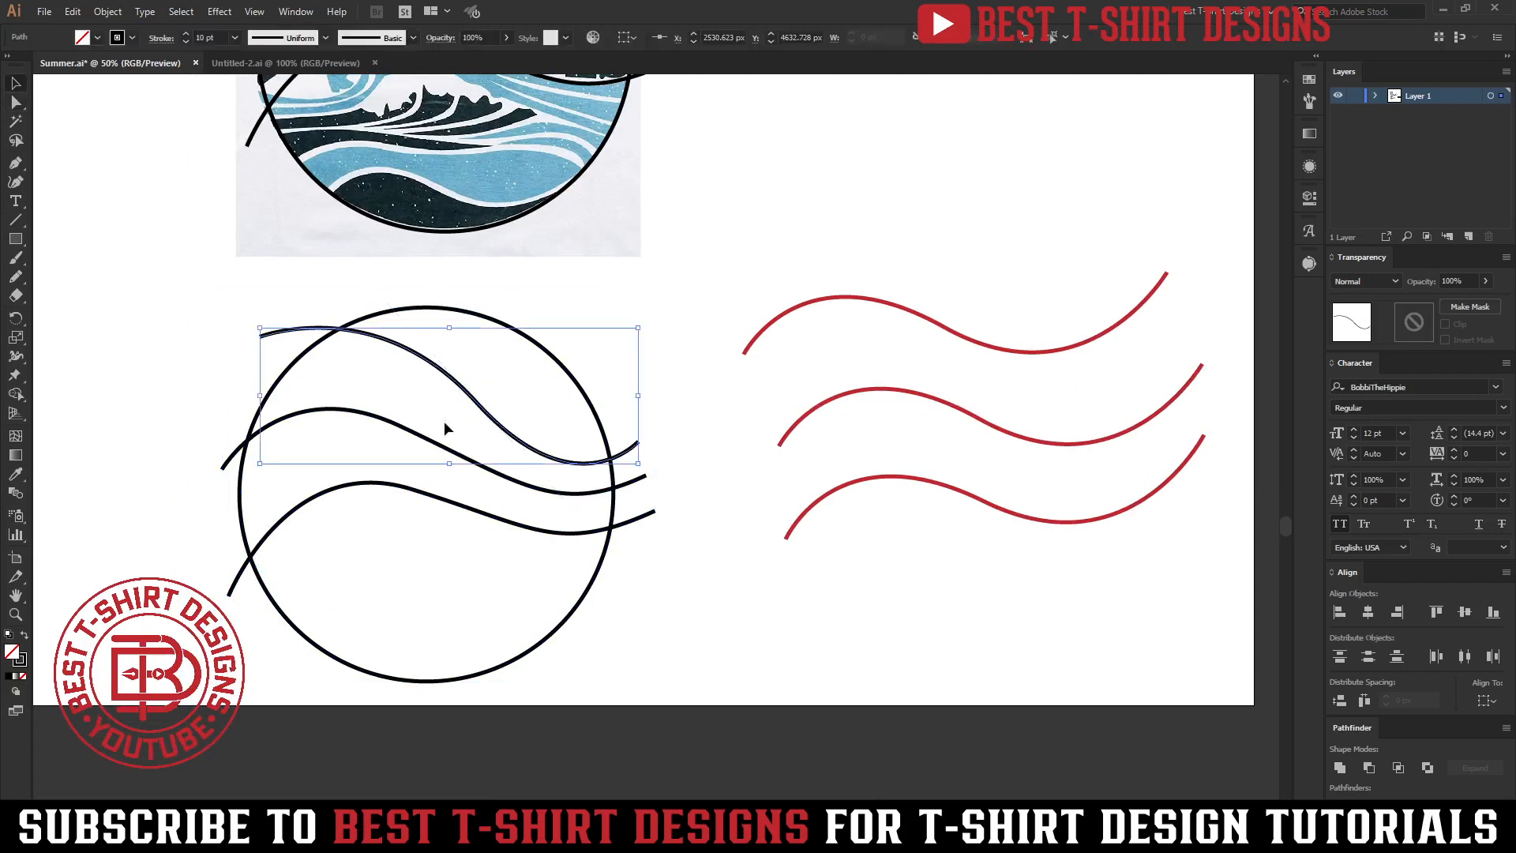
drag(19, 282, 118, 315)
mouse_move(479, 401)
mouse_down()
mouse_move(436, 367)
mouse_move(555, 466)
mouse_up()
drag(269, 325, 410, 351)
Reshape the bottom curve by moving its left end anchor and adjusting its handles.
key(v)
key(a)
drag(229, 594, 209, 583)
drag(288, 452, 290, 459)
click(557, 534)
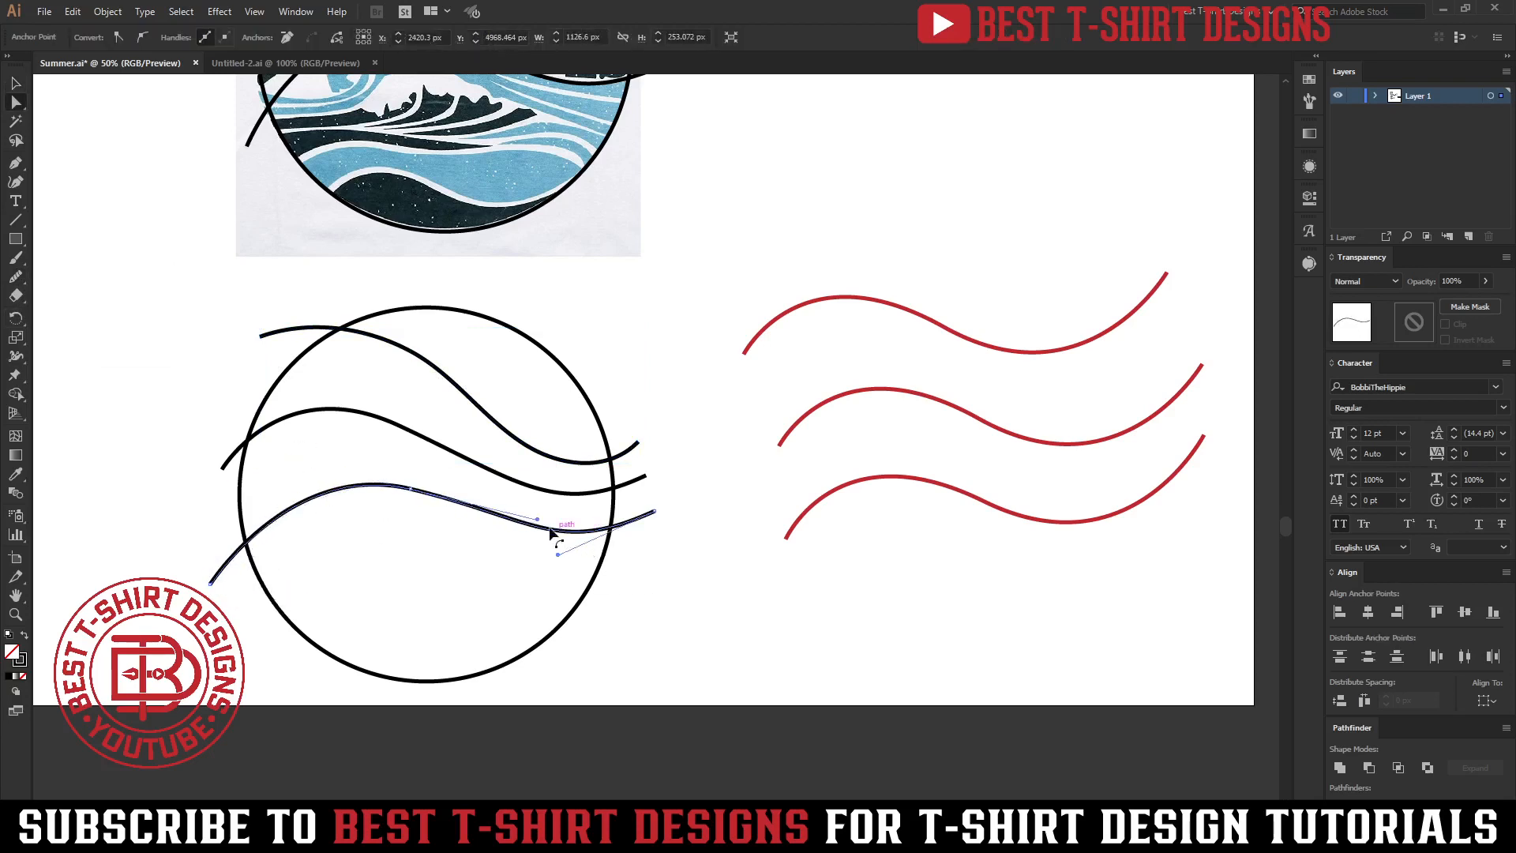
key(v)
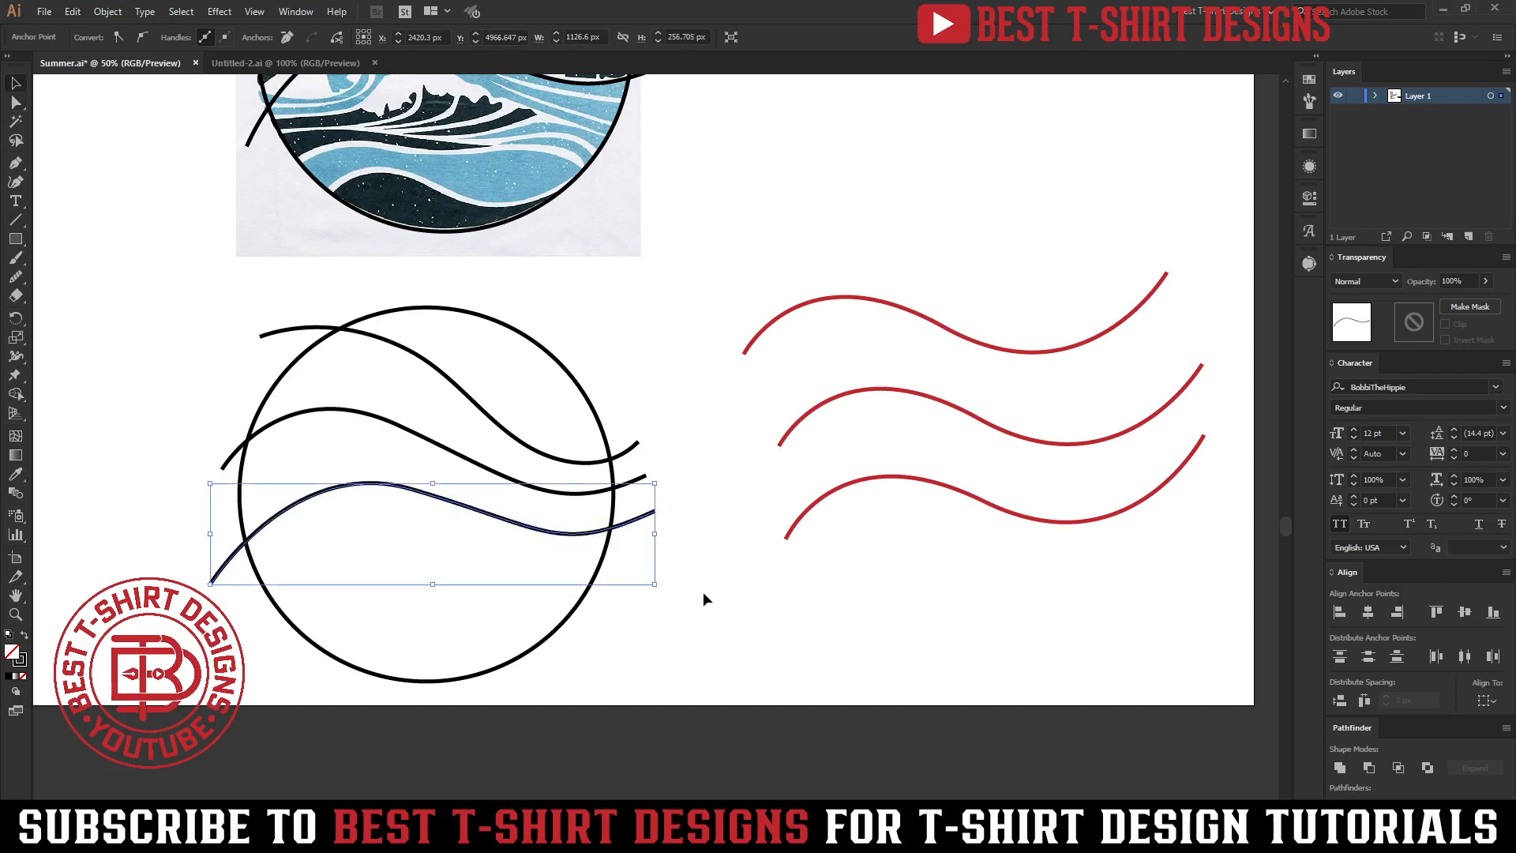
click(703, 591)
key(ctrl+minus)
scroll(422, 457, up, 1)
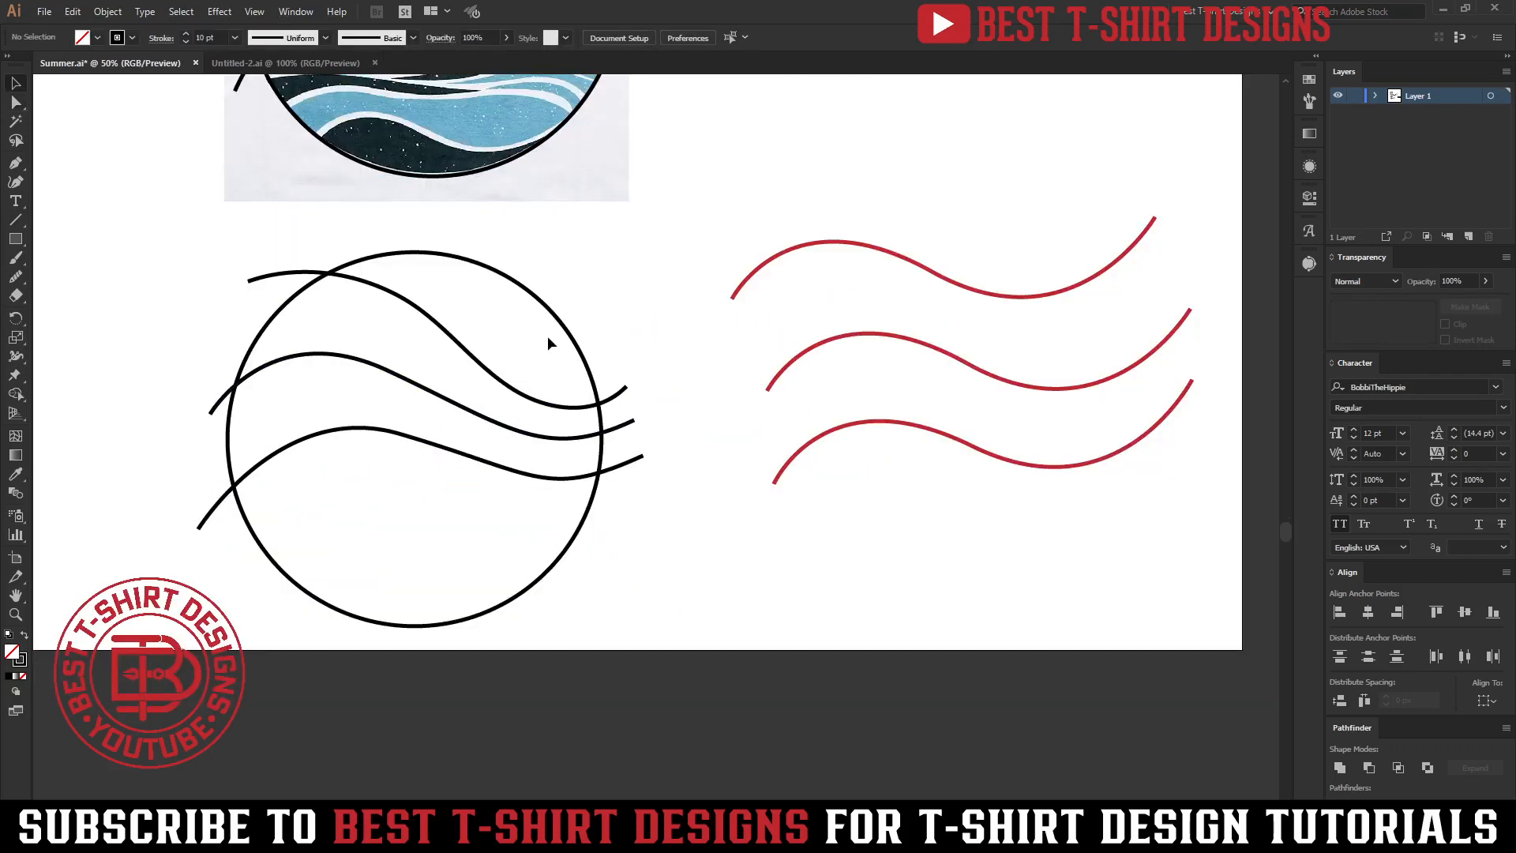
Nudge the middle curve's left end and middle anchors down to reshape it.
key(a)
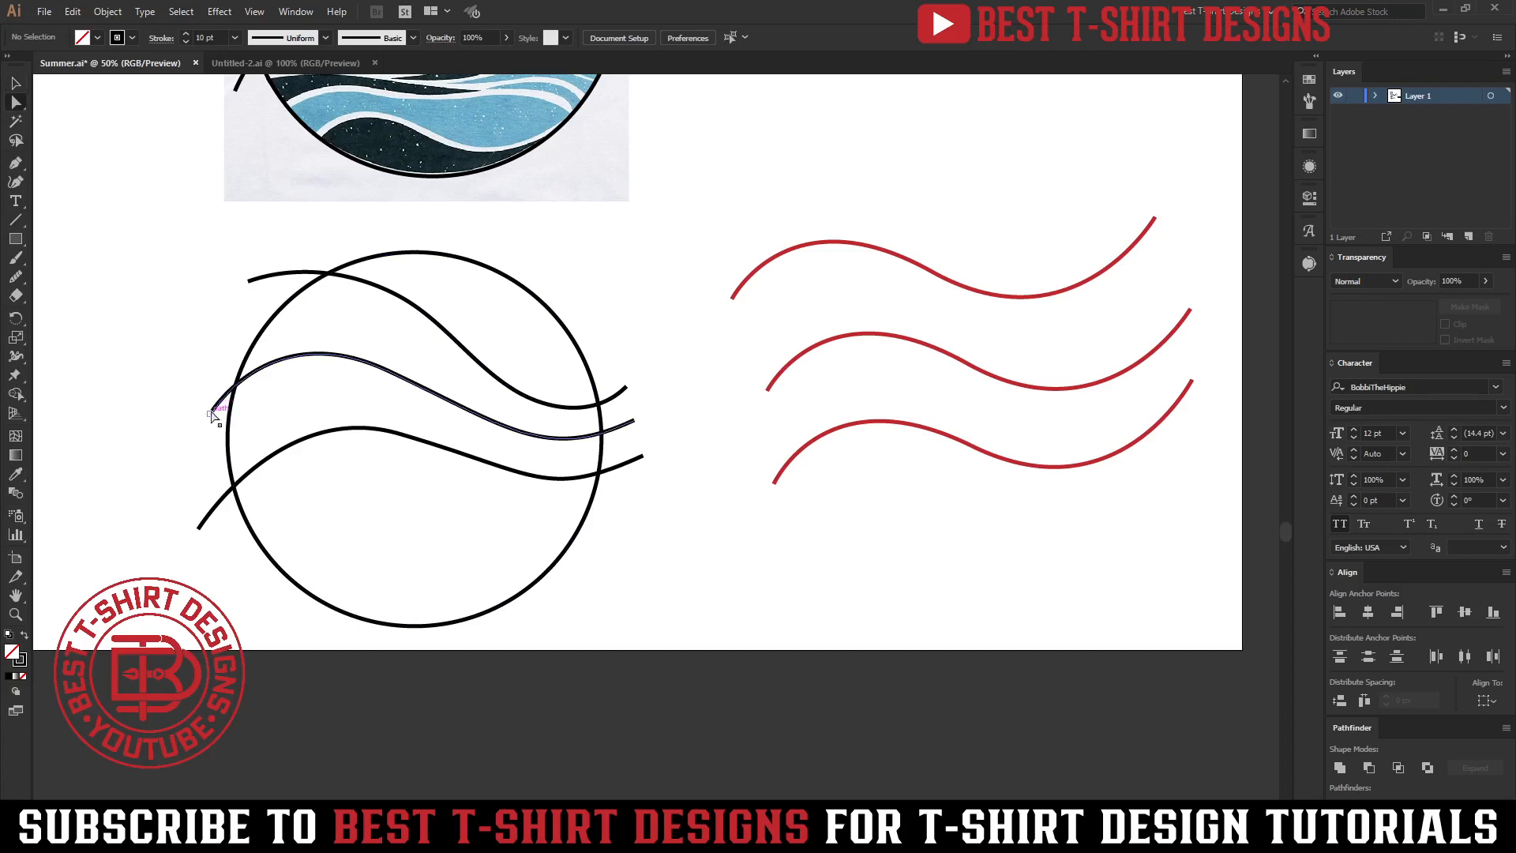
click(210, 414)
key(shift+Down)
key(shift+Down)
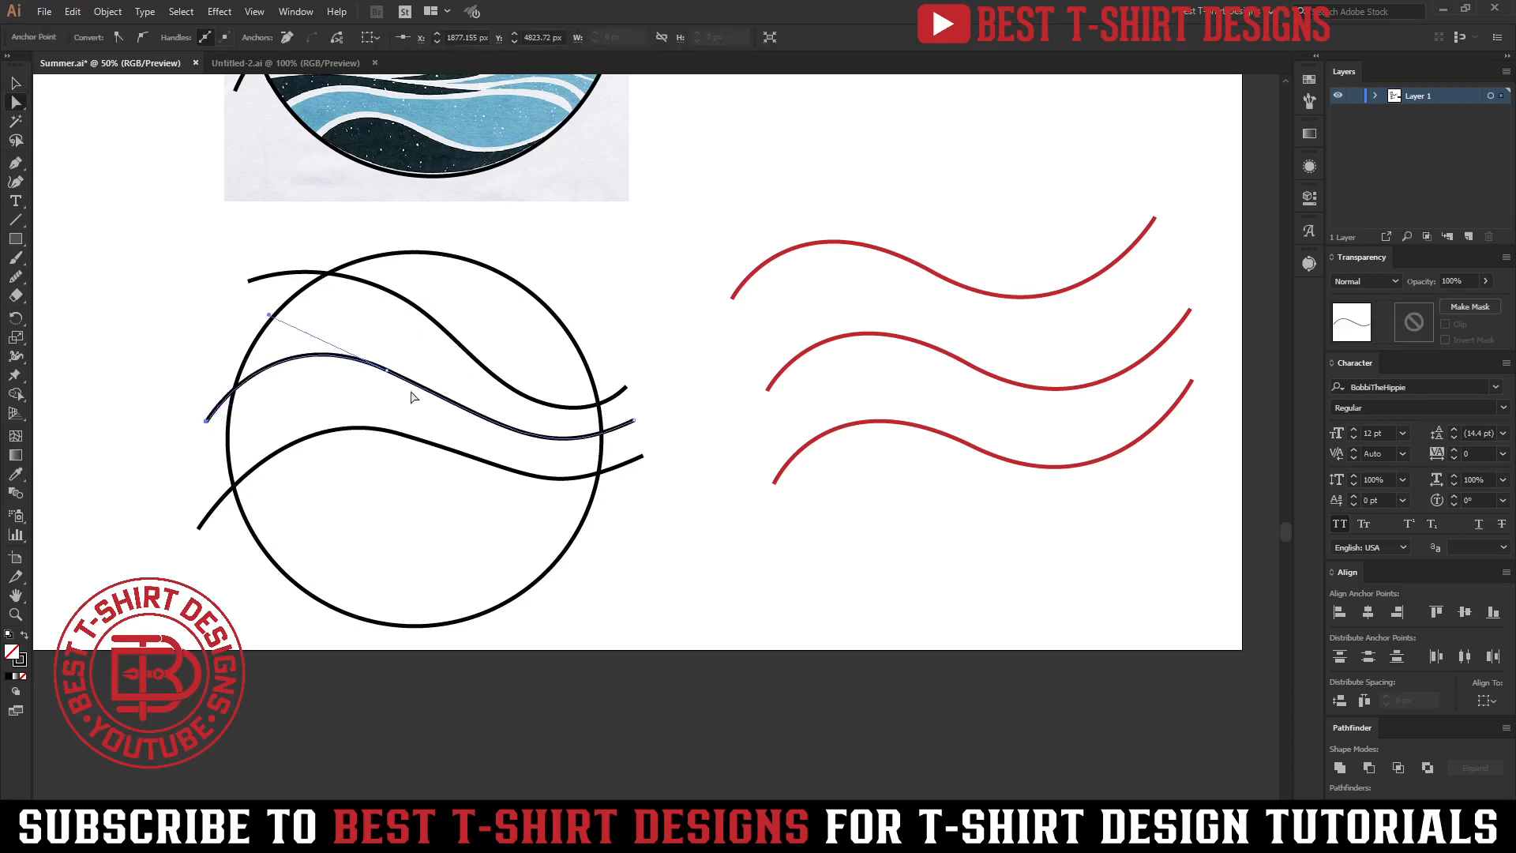
click(387, 371)
key(Down)
key(Down)
key(Down)
key(Down)
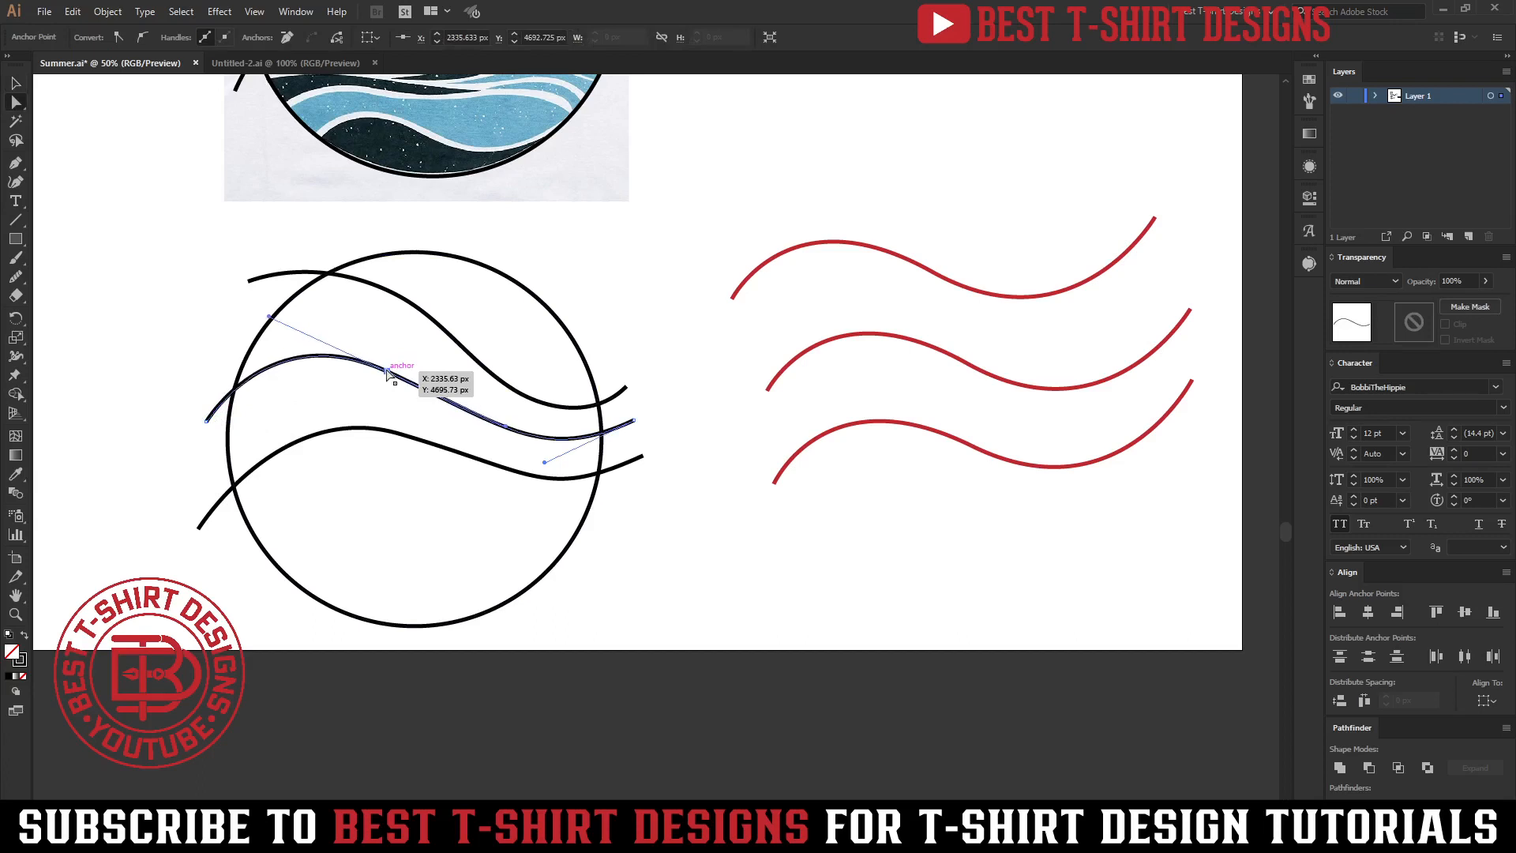
key(shift+Down)
key(v)
Select all three curves and set their stroke weight to 20 pt.
drag(658, 522, 622, 329)
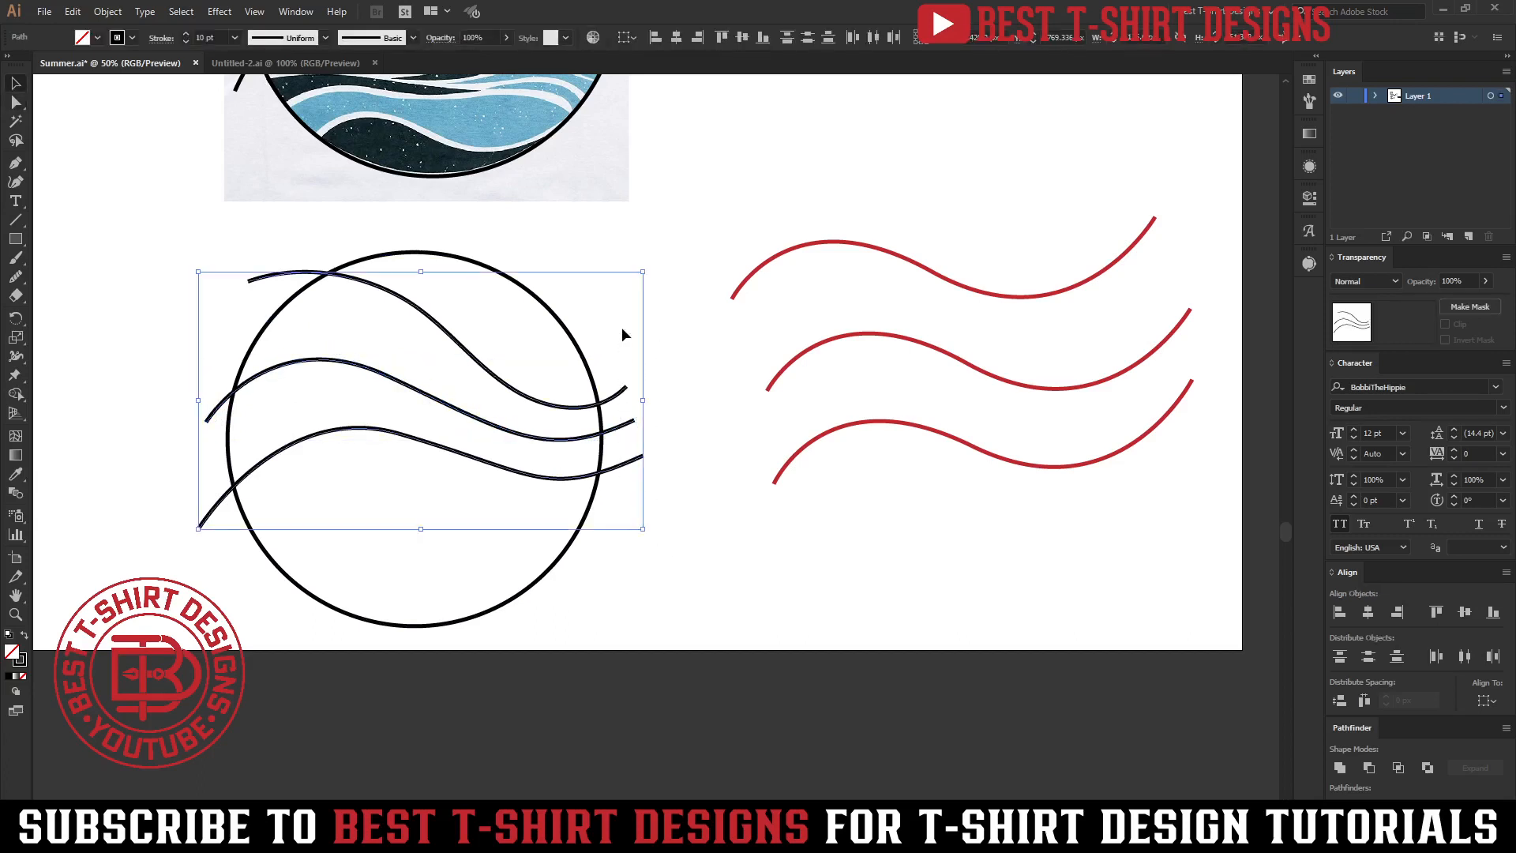
double_click(208, 38)
text(20)
key(Return)
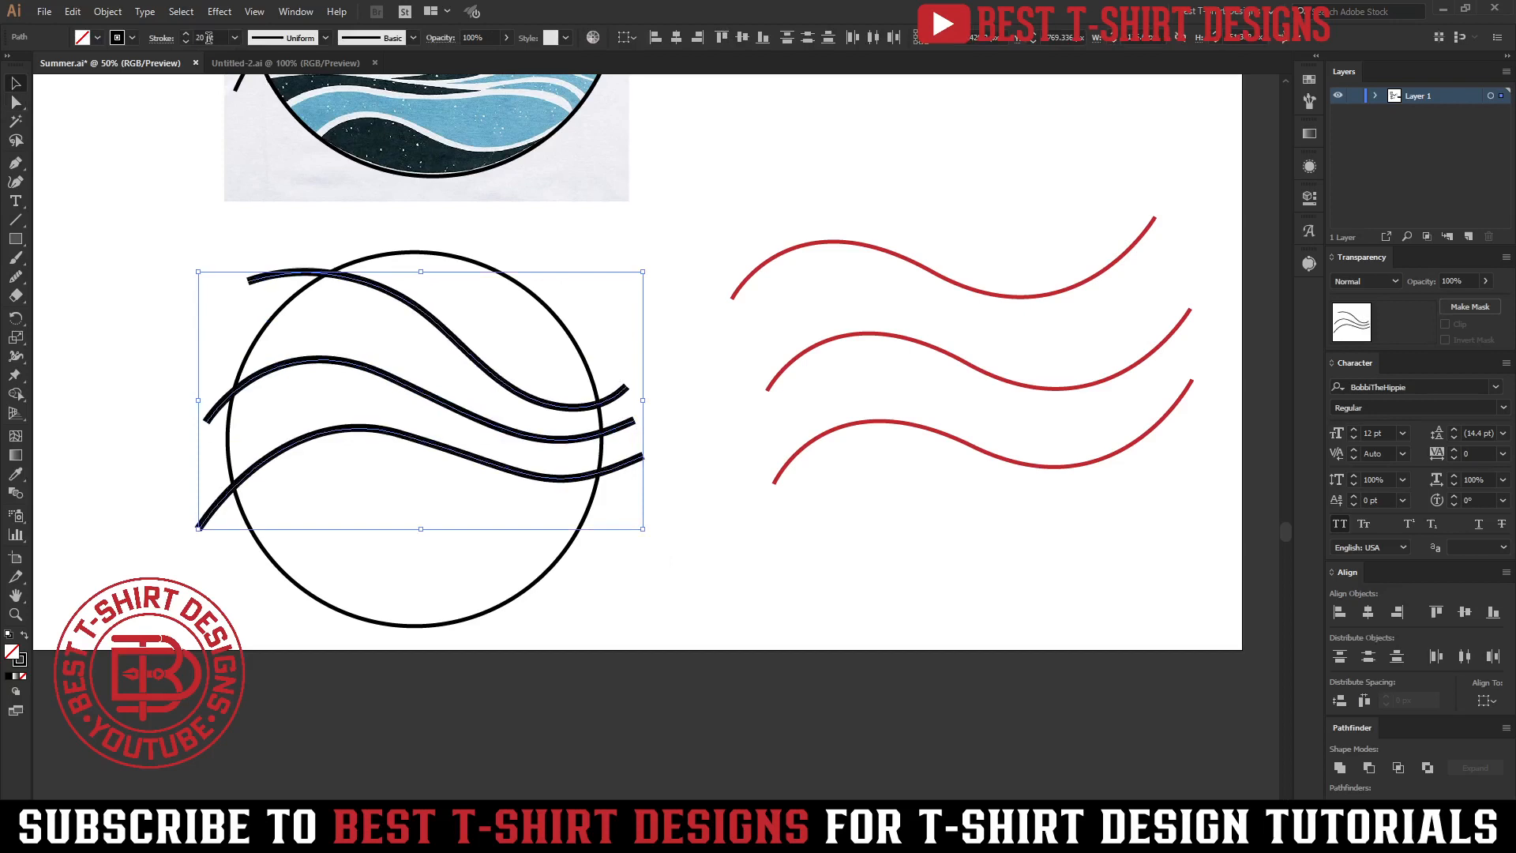
click(444, 384)
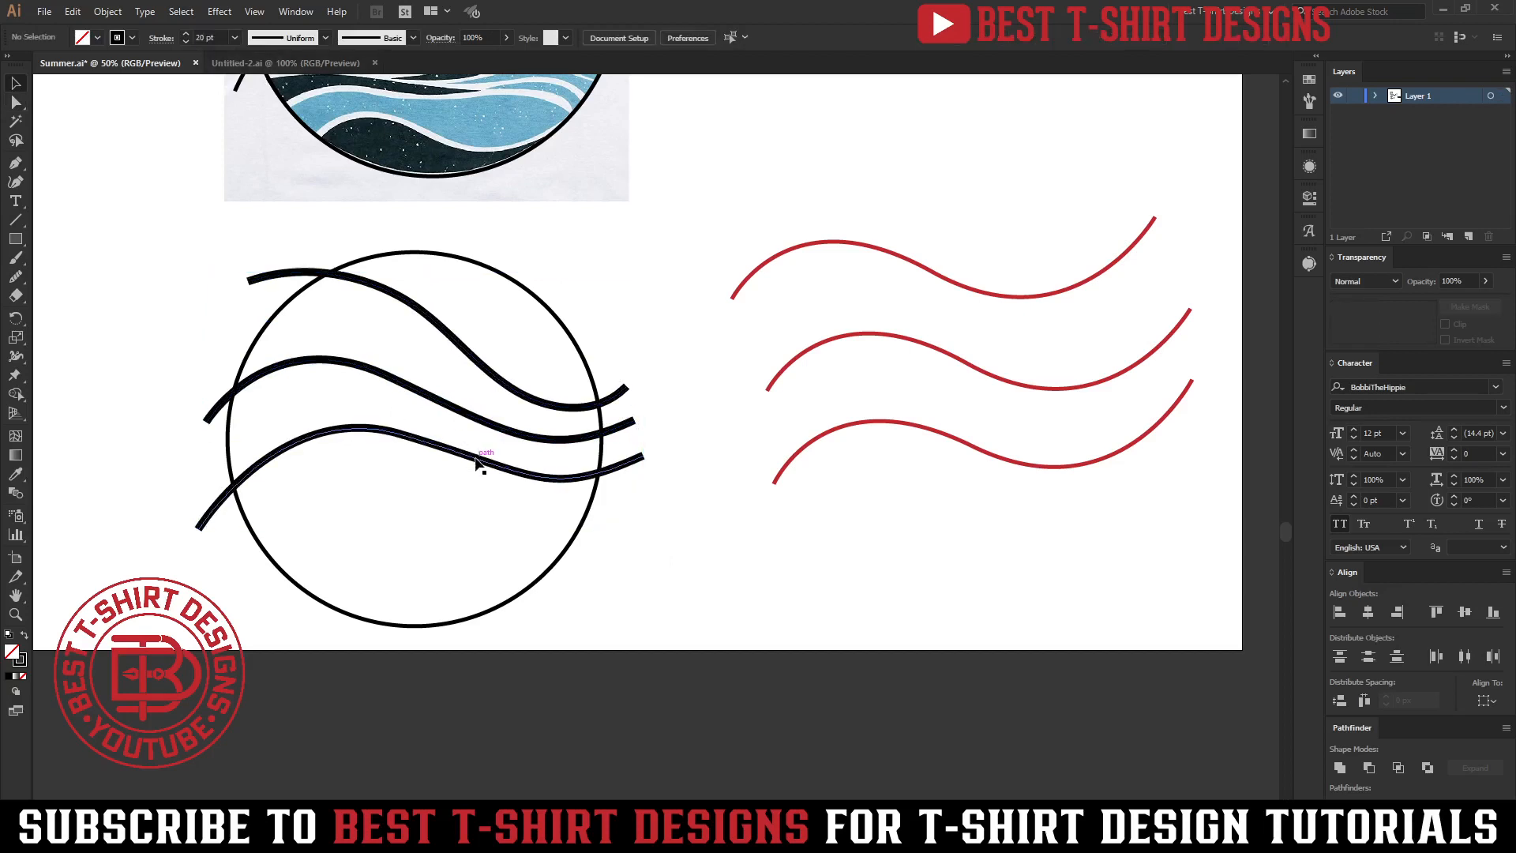
Delete the three wavy curves inside the circle.
click(476, 462)
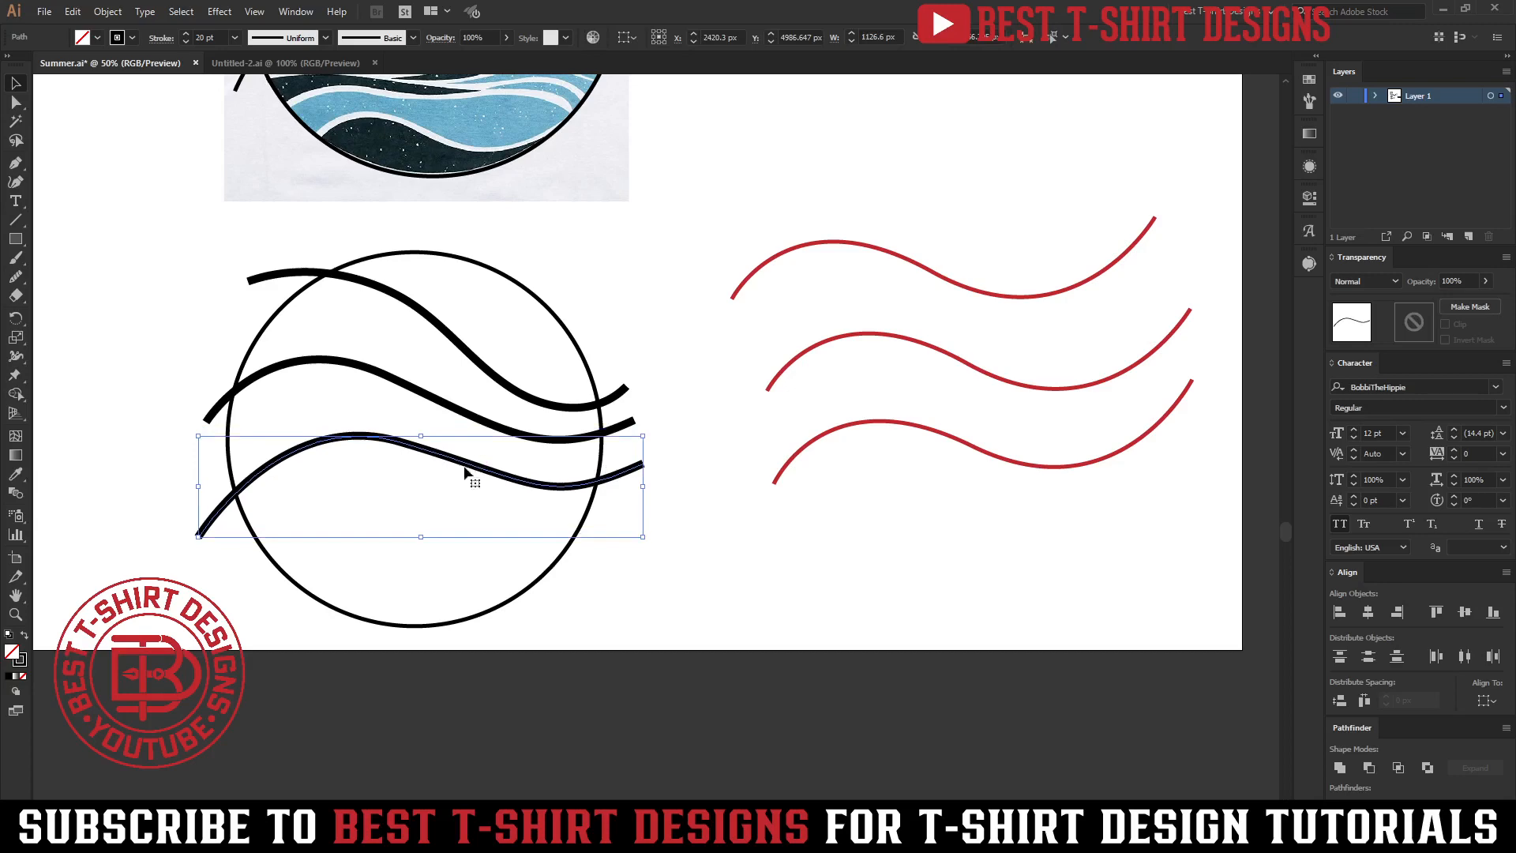
click(463, 520)
scroll(463, 520, down, 2)
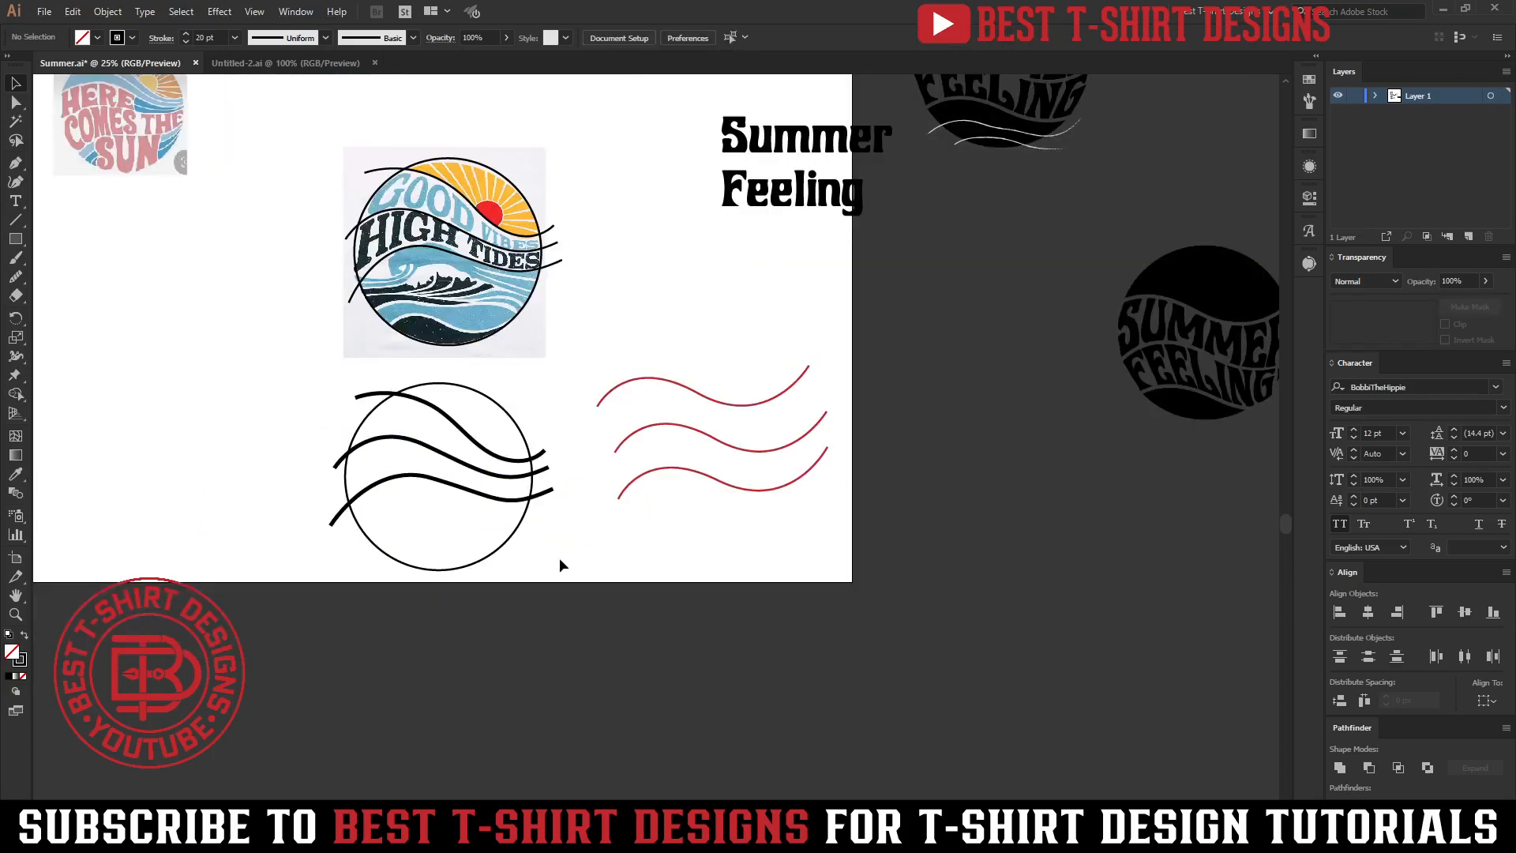
scroll(490, 497, up, 1)
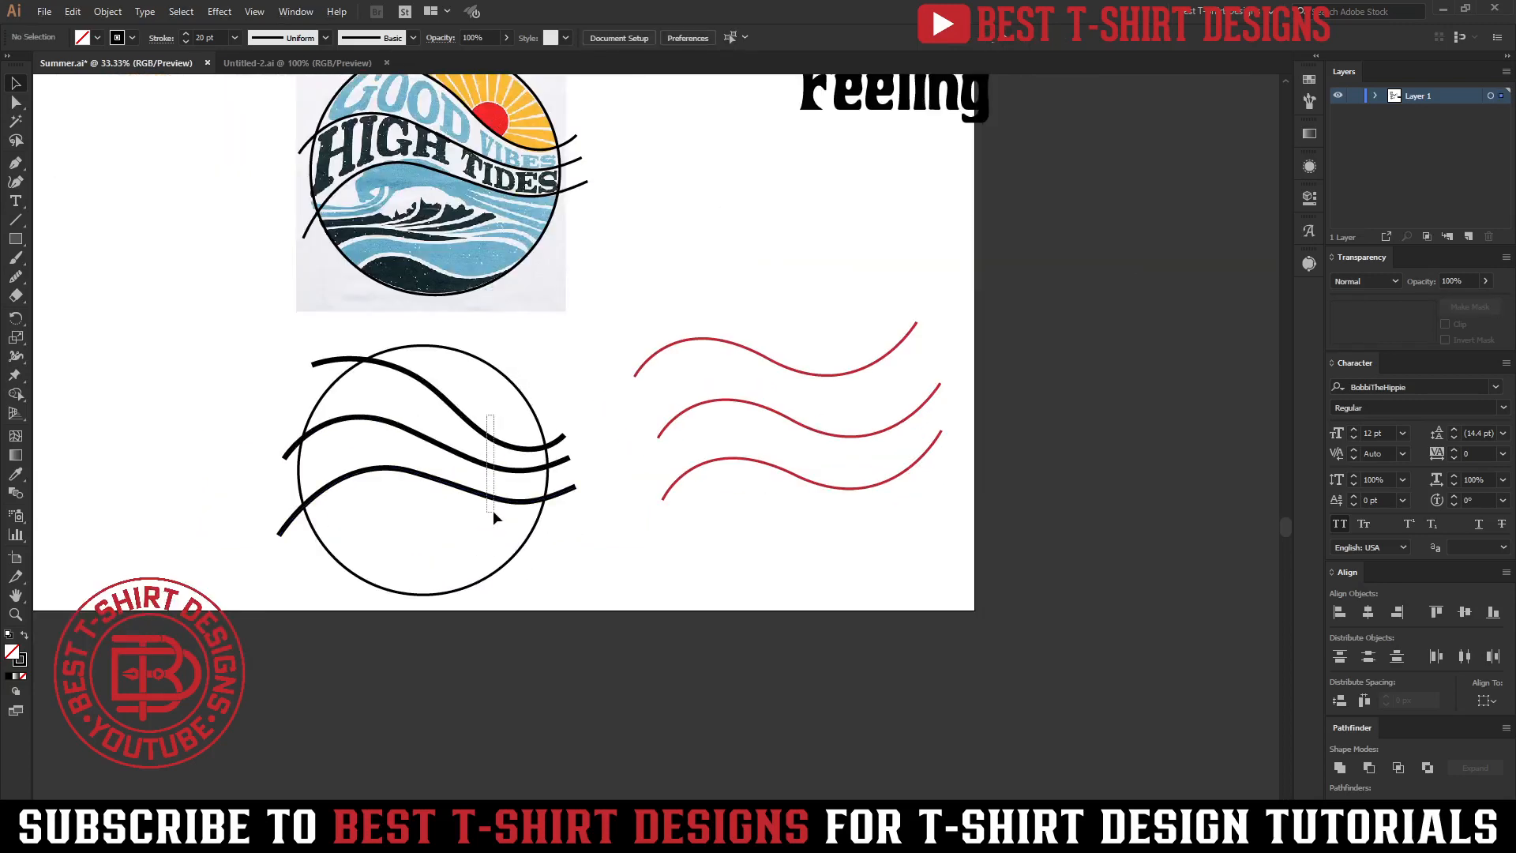
drag(493, 510, 492, 510)
key(Delete)
scroll(424, 514, up, 1)
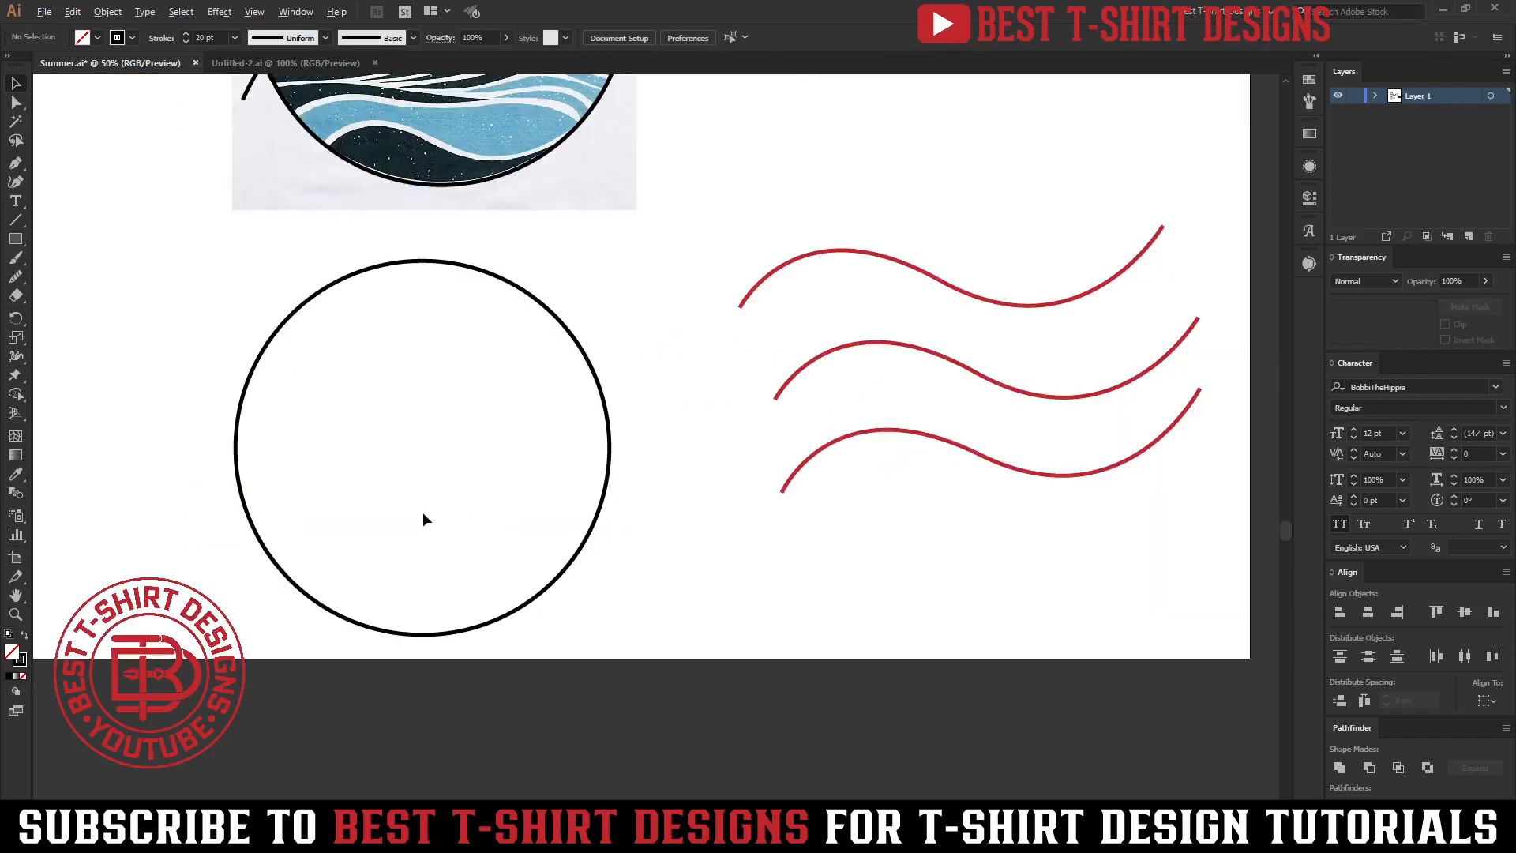
Draw a new wavy curve across the circle's upper part with the Curvature tool.
click(15, 181)
click(225, 370)
click(406, 344)
click(544, 418)
click(665, 424)
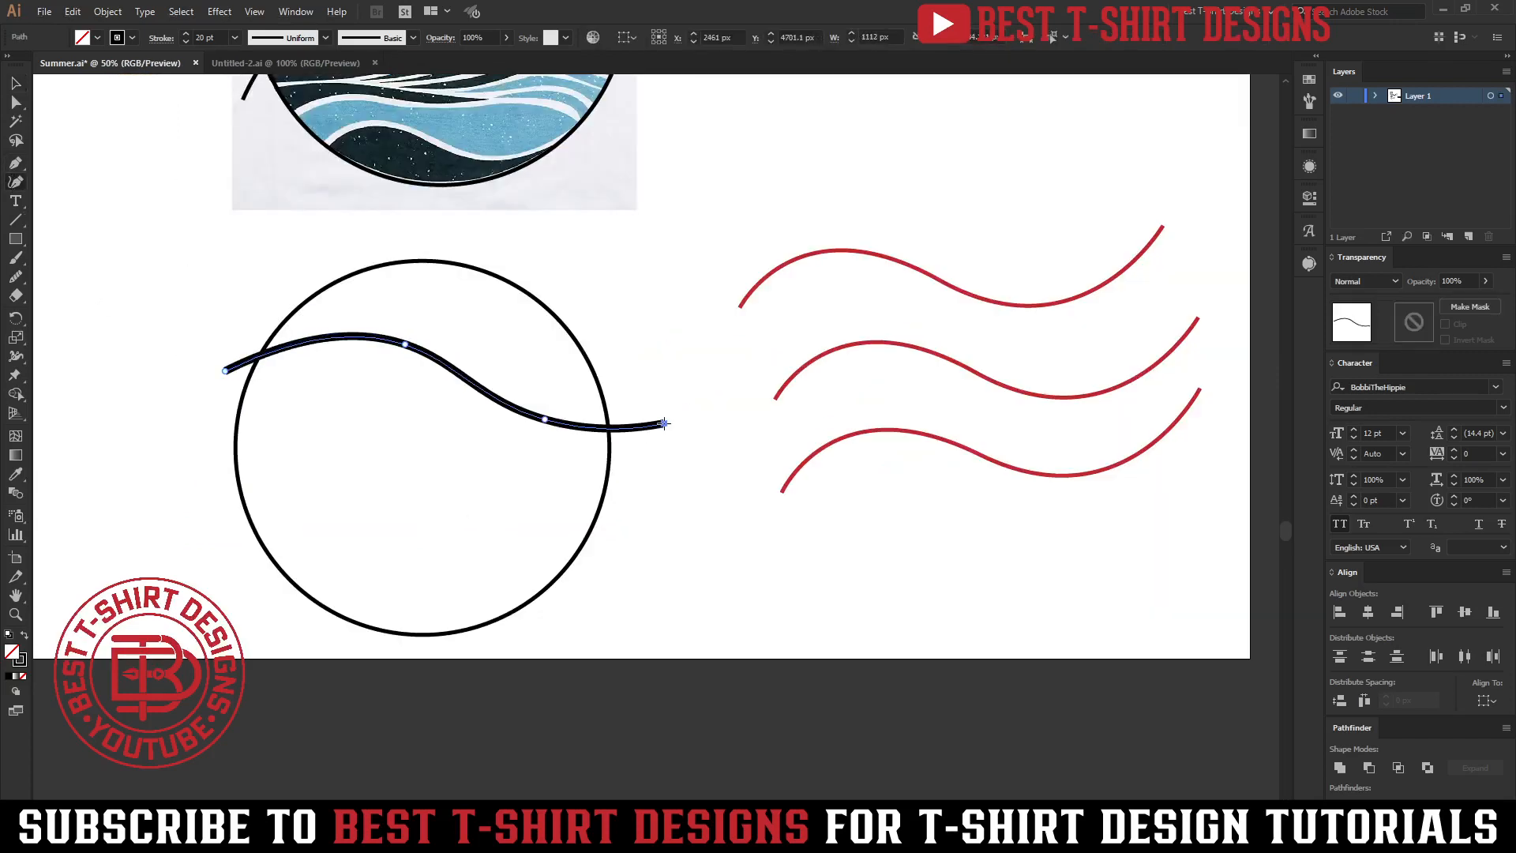
key(Escape)
Draw a second wavy curve through the circle's middle and adjust its anchors to follow the first.
click(207, 503)
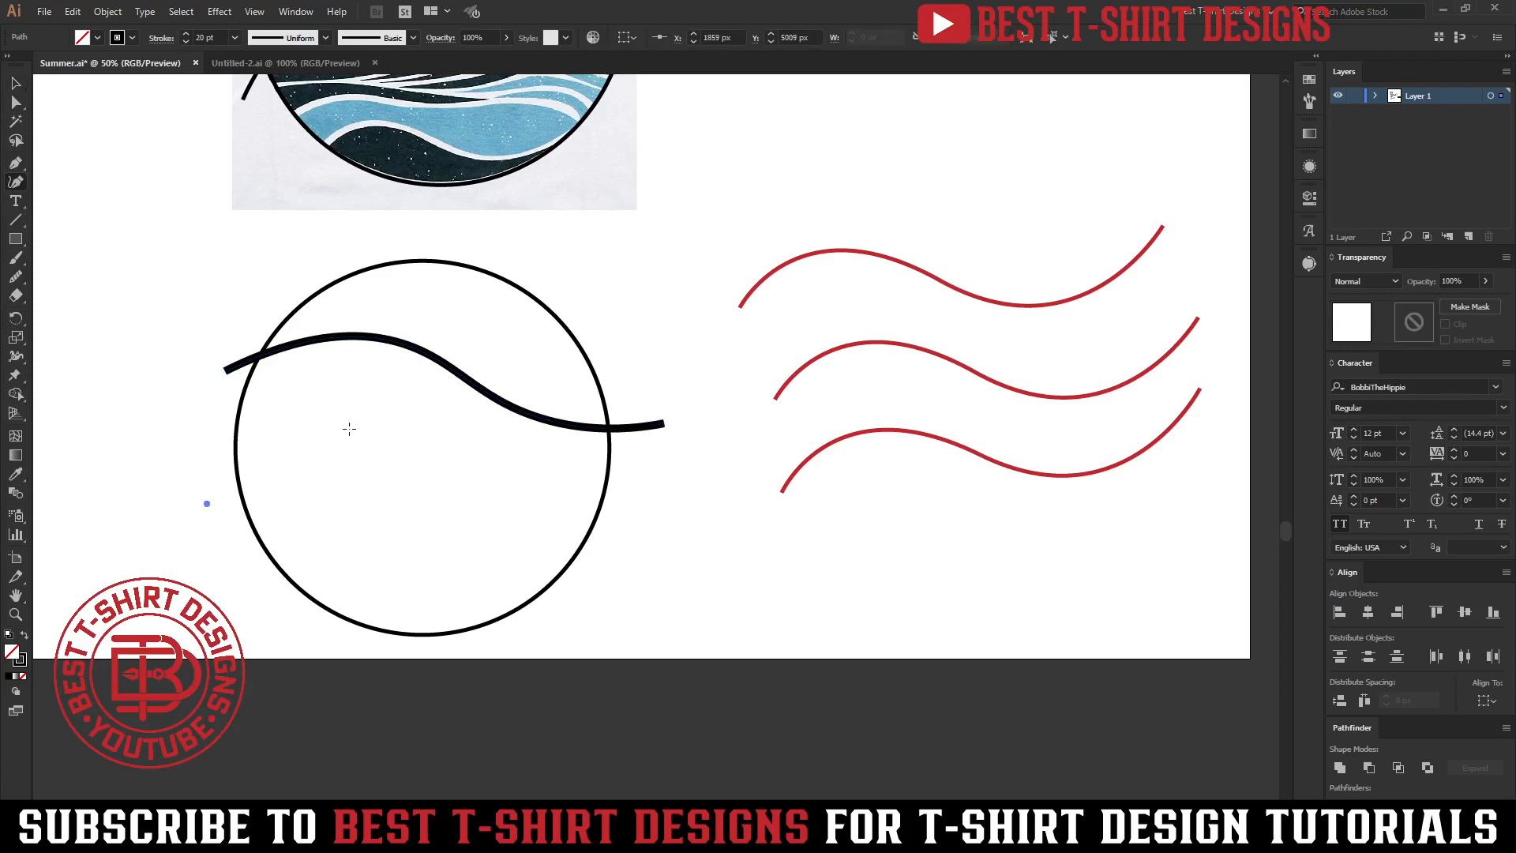
click(348, 429)
click(537, 485)
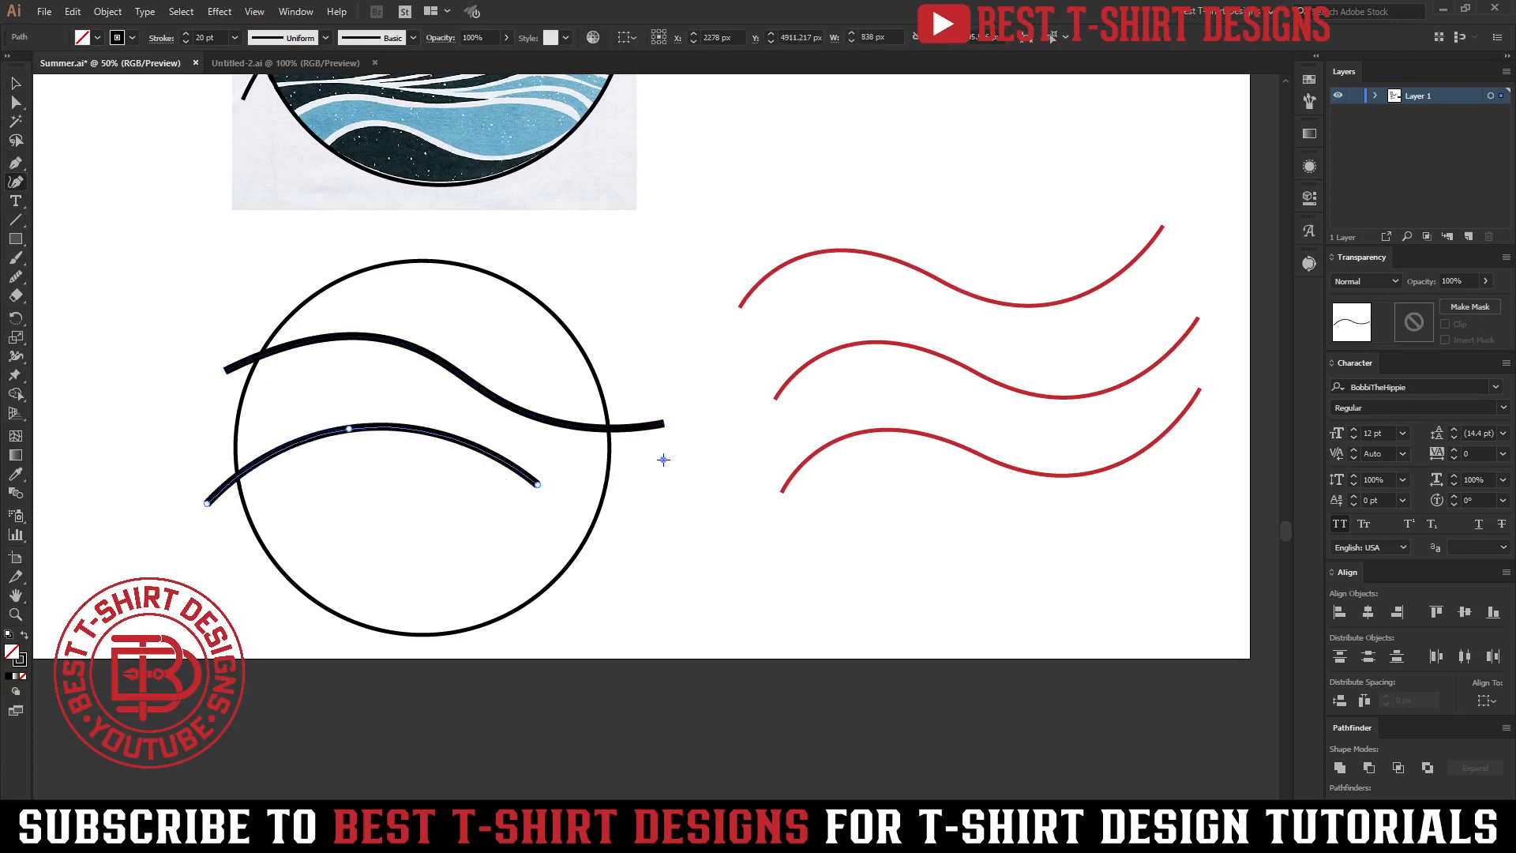
click(664, 457)
drag(349, 428, 351, 413)
drag(538, 484, 550, 474)
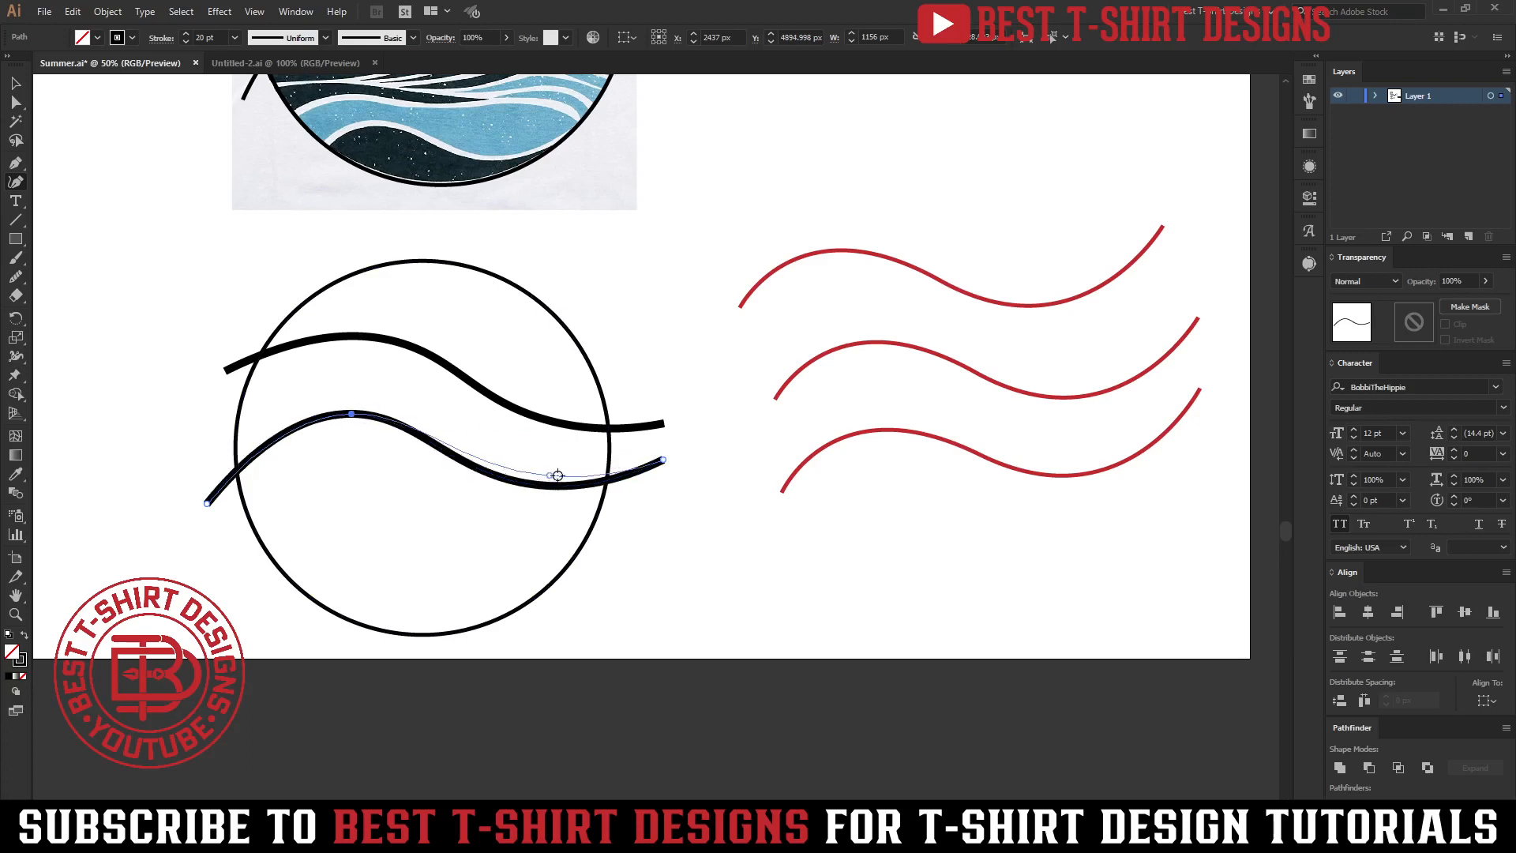
drag(661, 458, 663, 451)
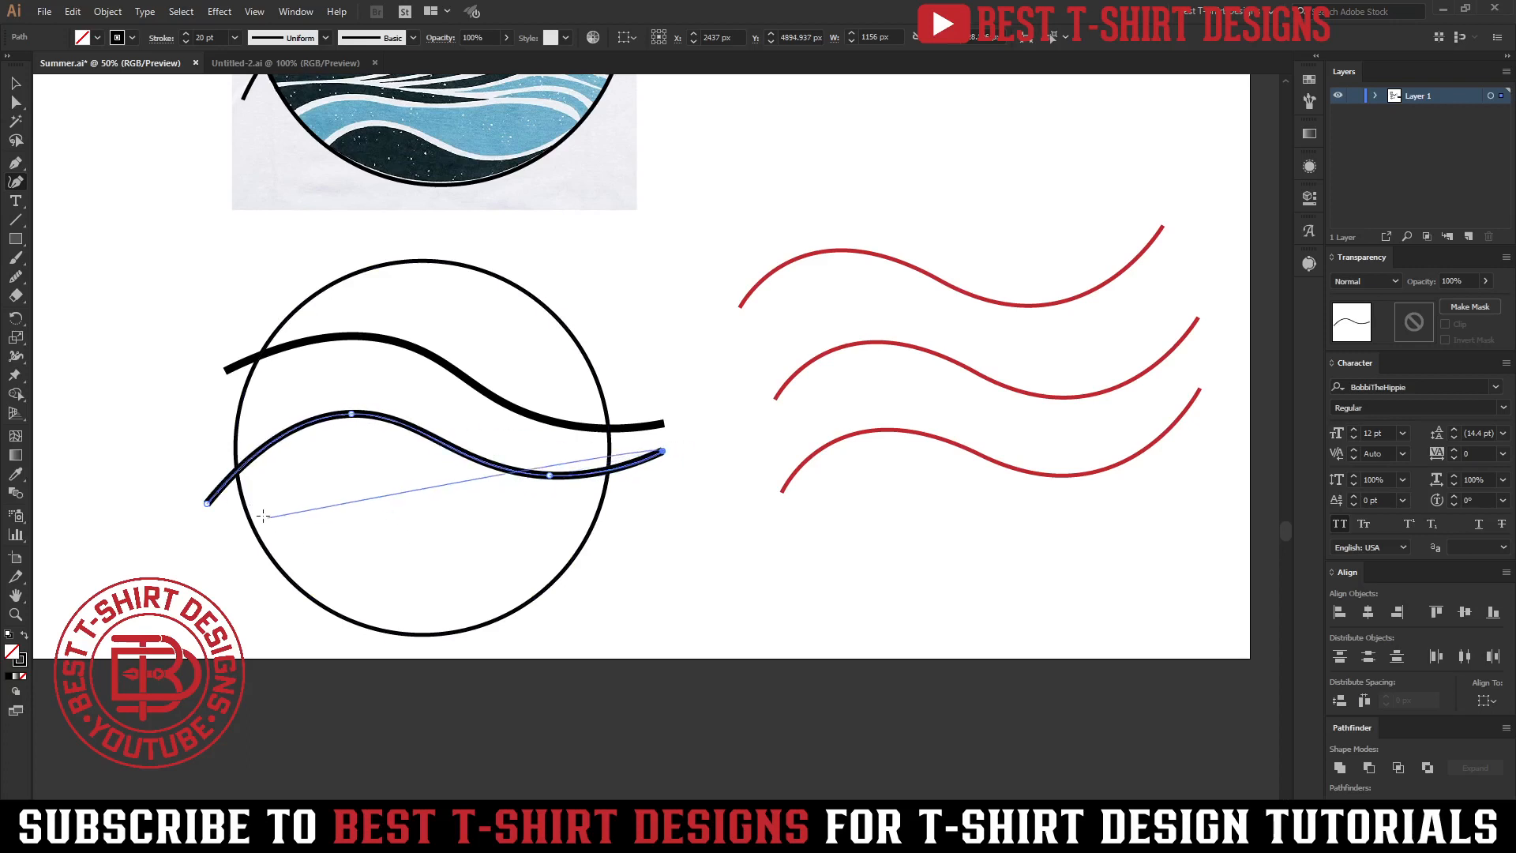
drag(205, 502, 191, 486)
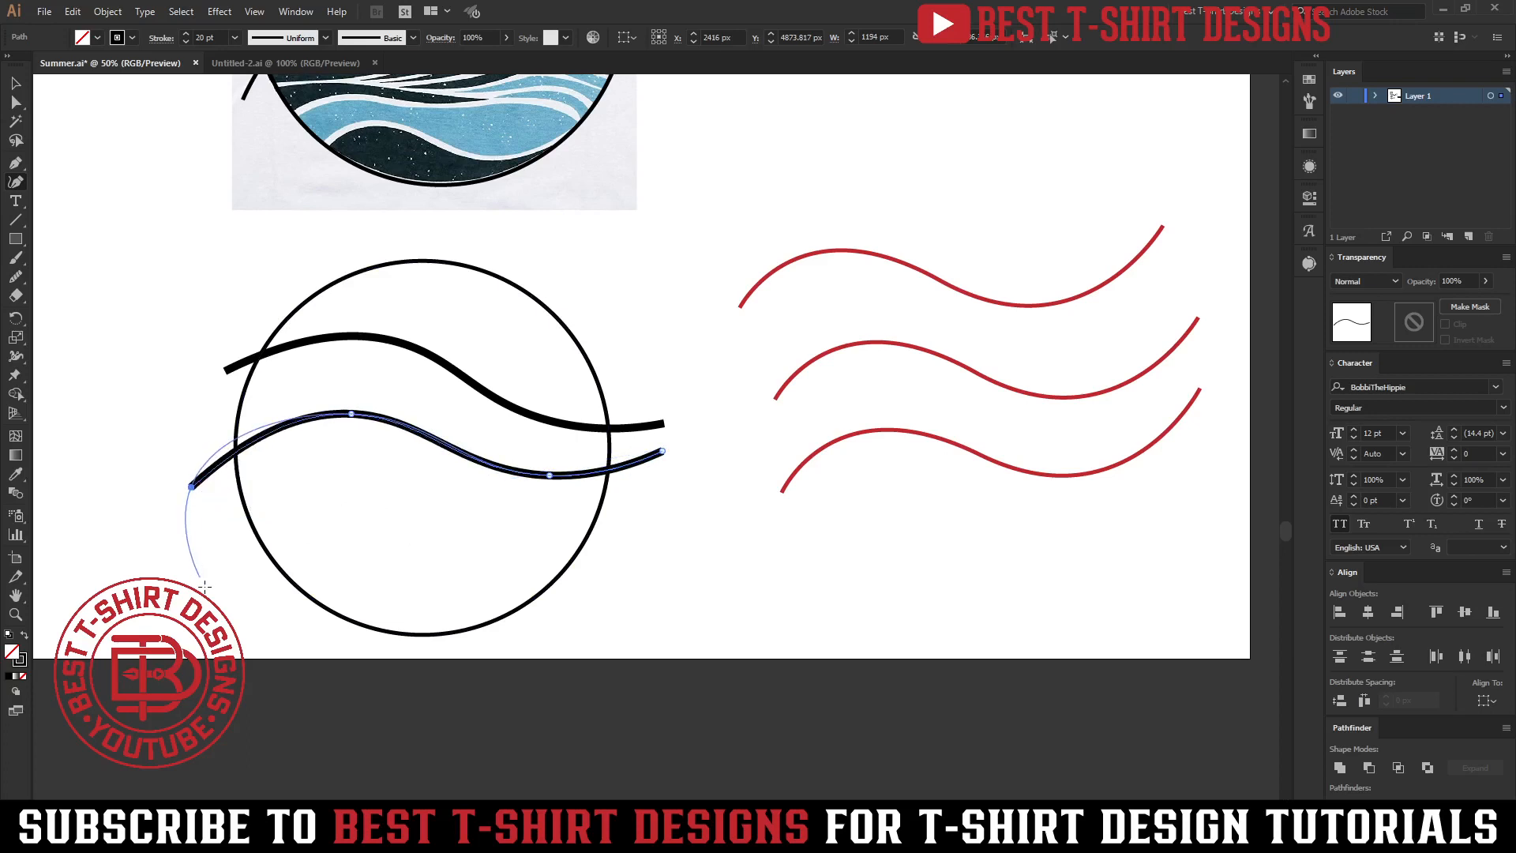
Draw a third wavy curve lower in the circle and adjust its anchors to parallel the others.
click(223, 584)
click(364, 521)
click(503, 540)
click(650, 501)
drag(223, 584, 213, 545)
drag(364, 521, 357, 489)
drag(500, 539, 513, 526)
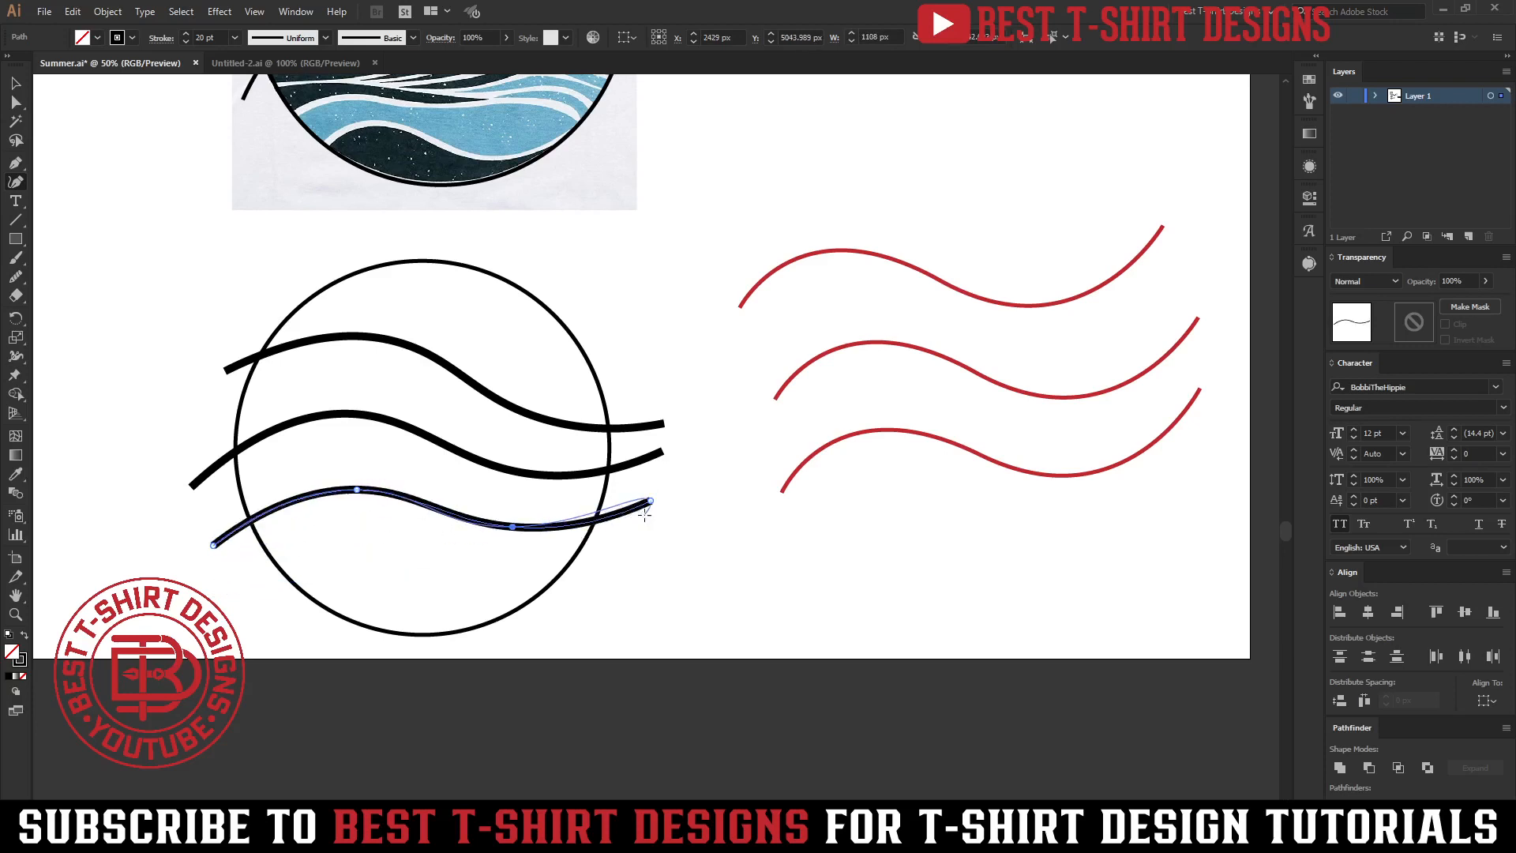
Fine-tune the lower curve's right-hand anchors so it runs parallel with the other two curves.
drag(655, 486, 655, 482)
drag(513, 527, 536, 520)
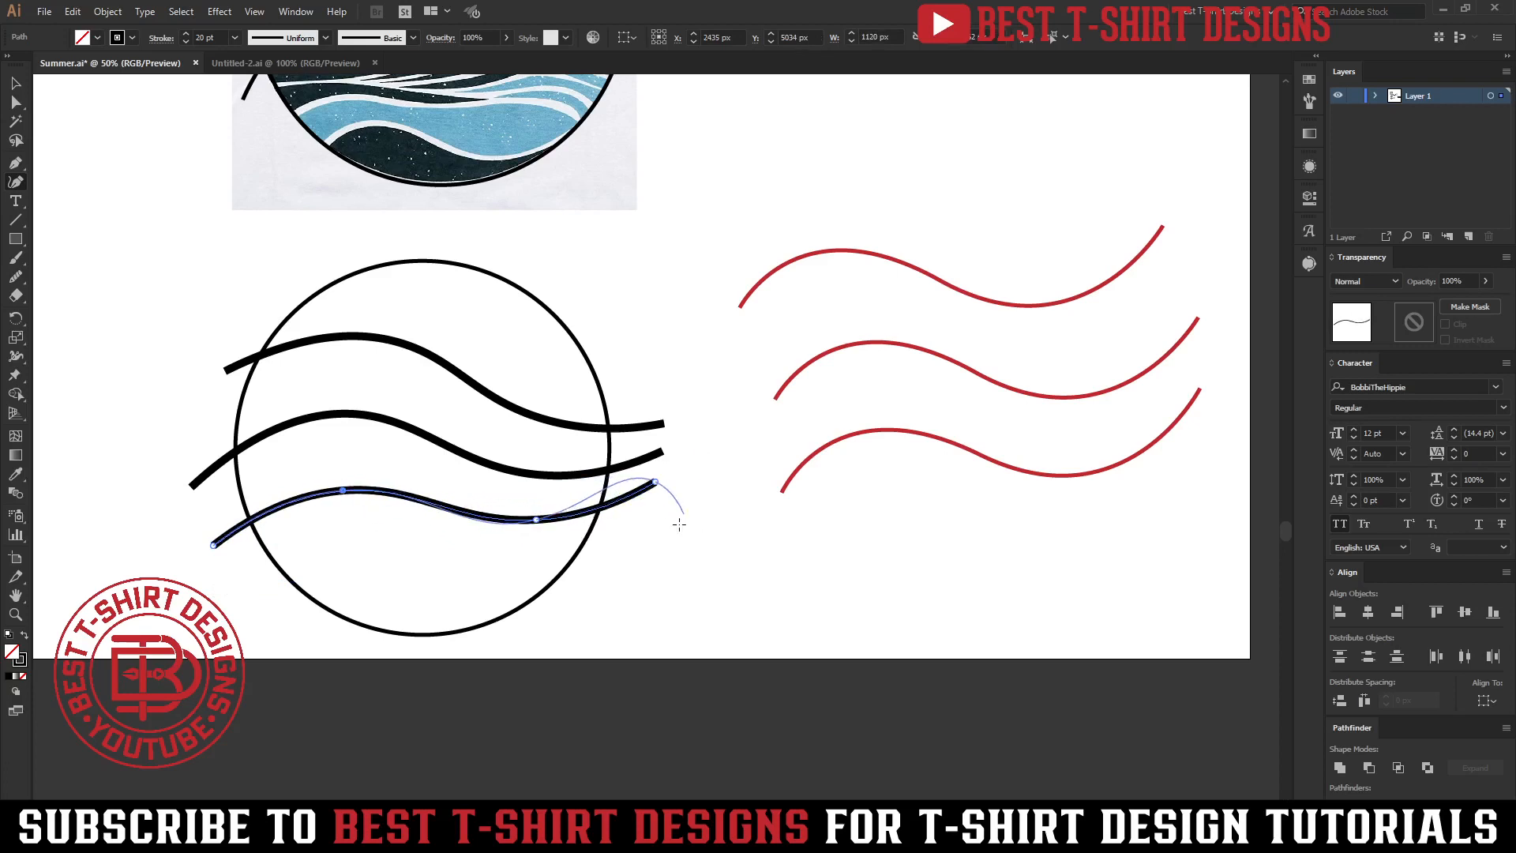
key(v)
click(443, 466)
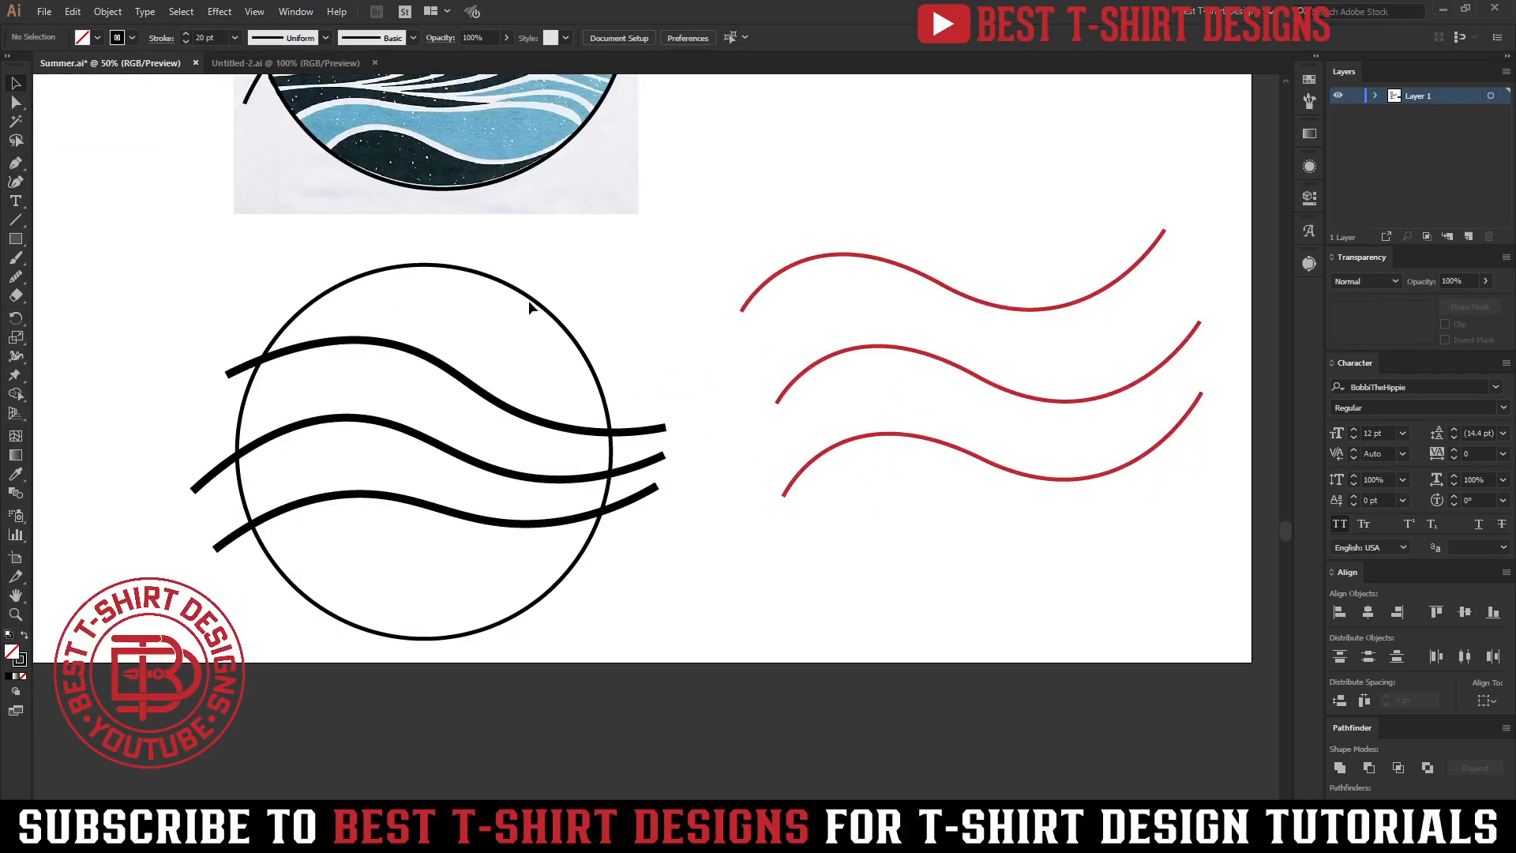
Move the three red reference curves off the artboard.
click(566, 354)
click(469, 477)
scroll(334, 389, down, 3)
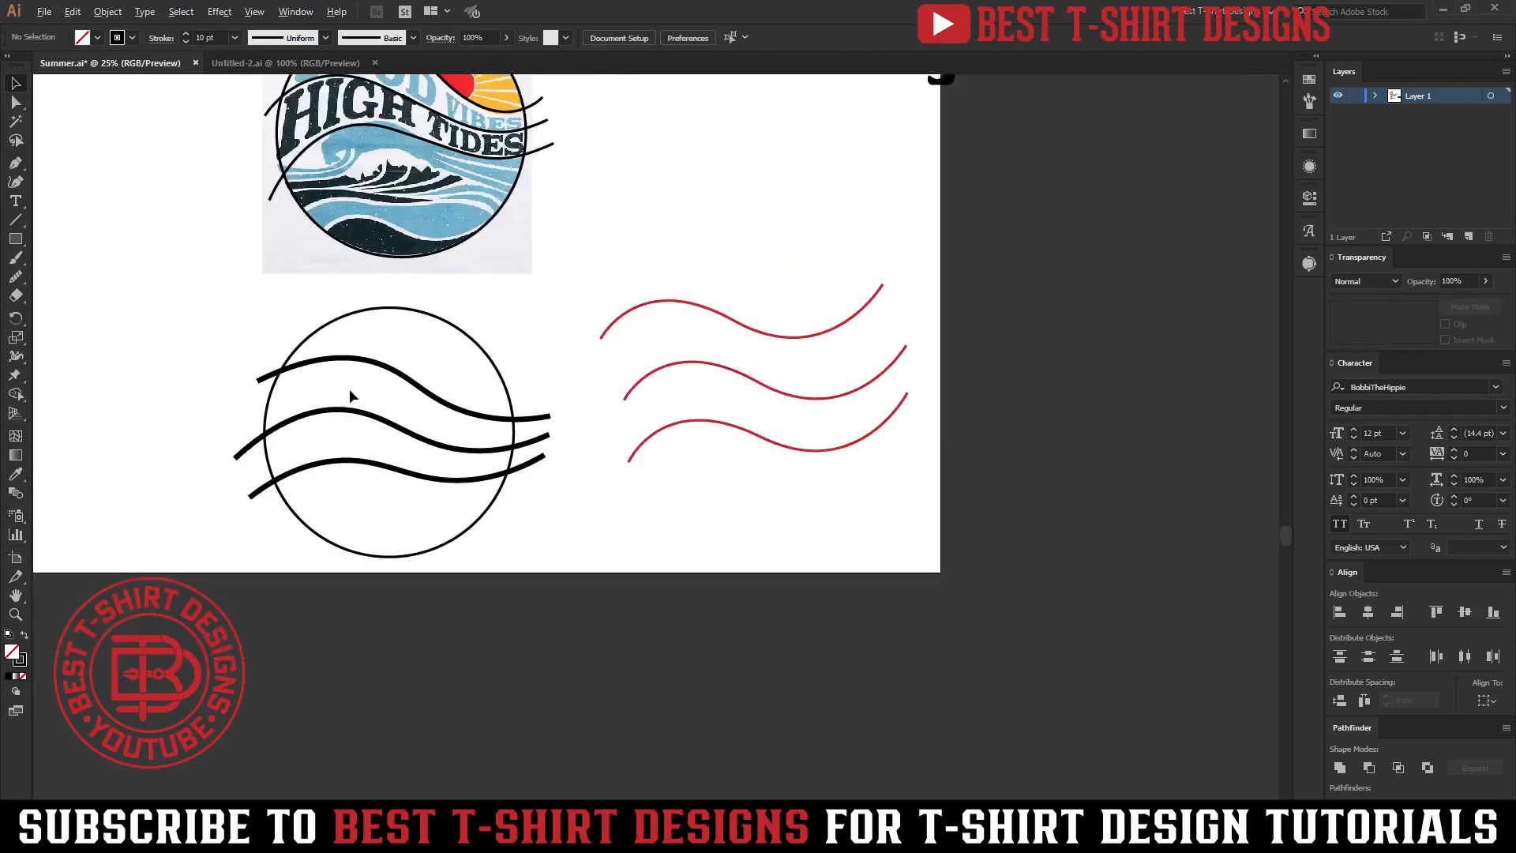
scroll(767, 344, up, 2)
drag(666, 388, 801, 635)
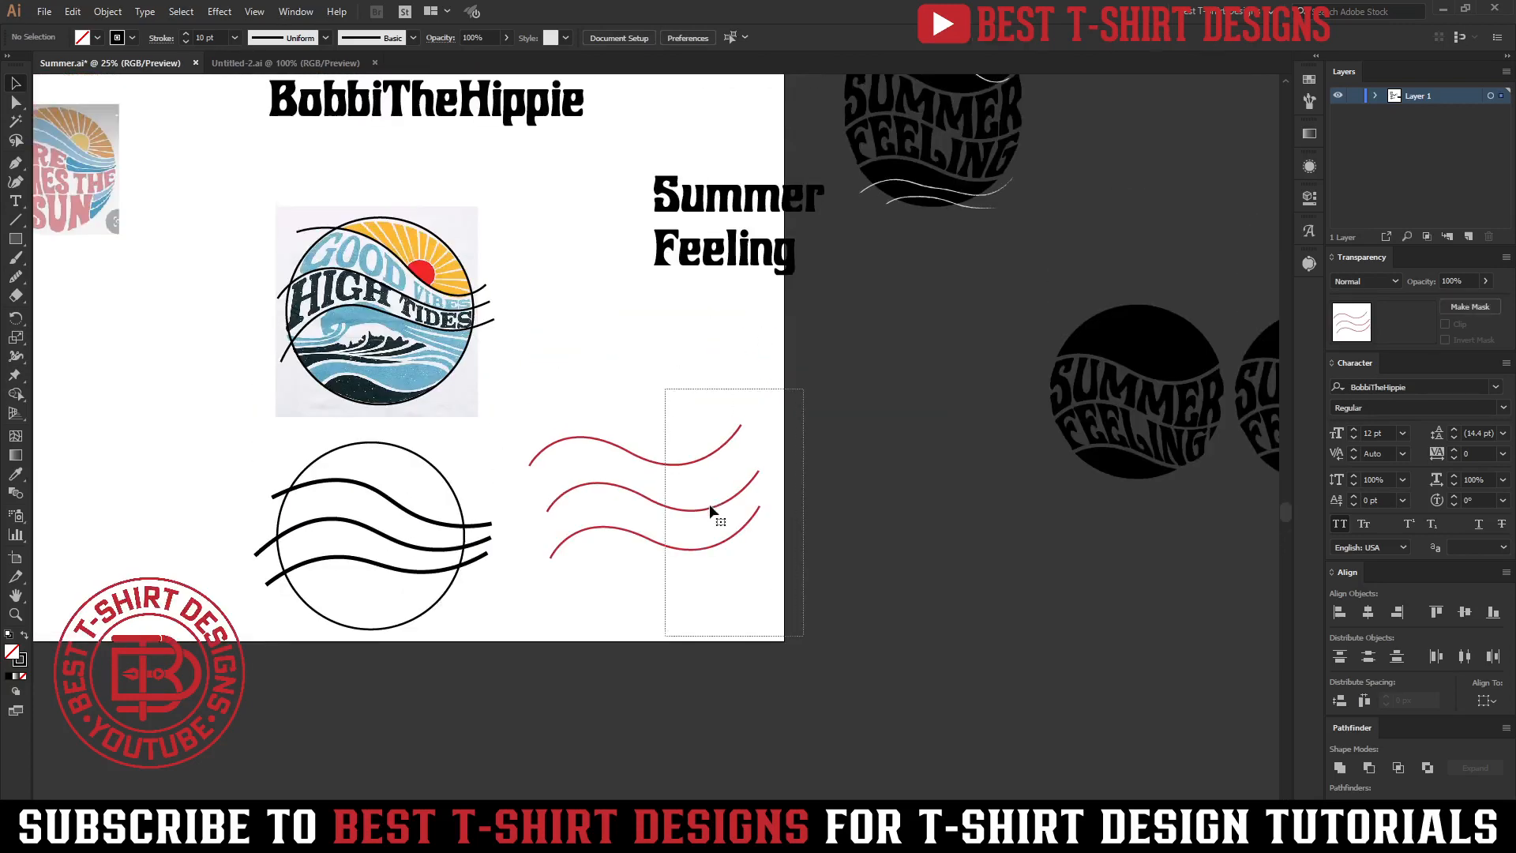
drag(717, 515, 1123, 682)
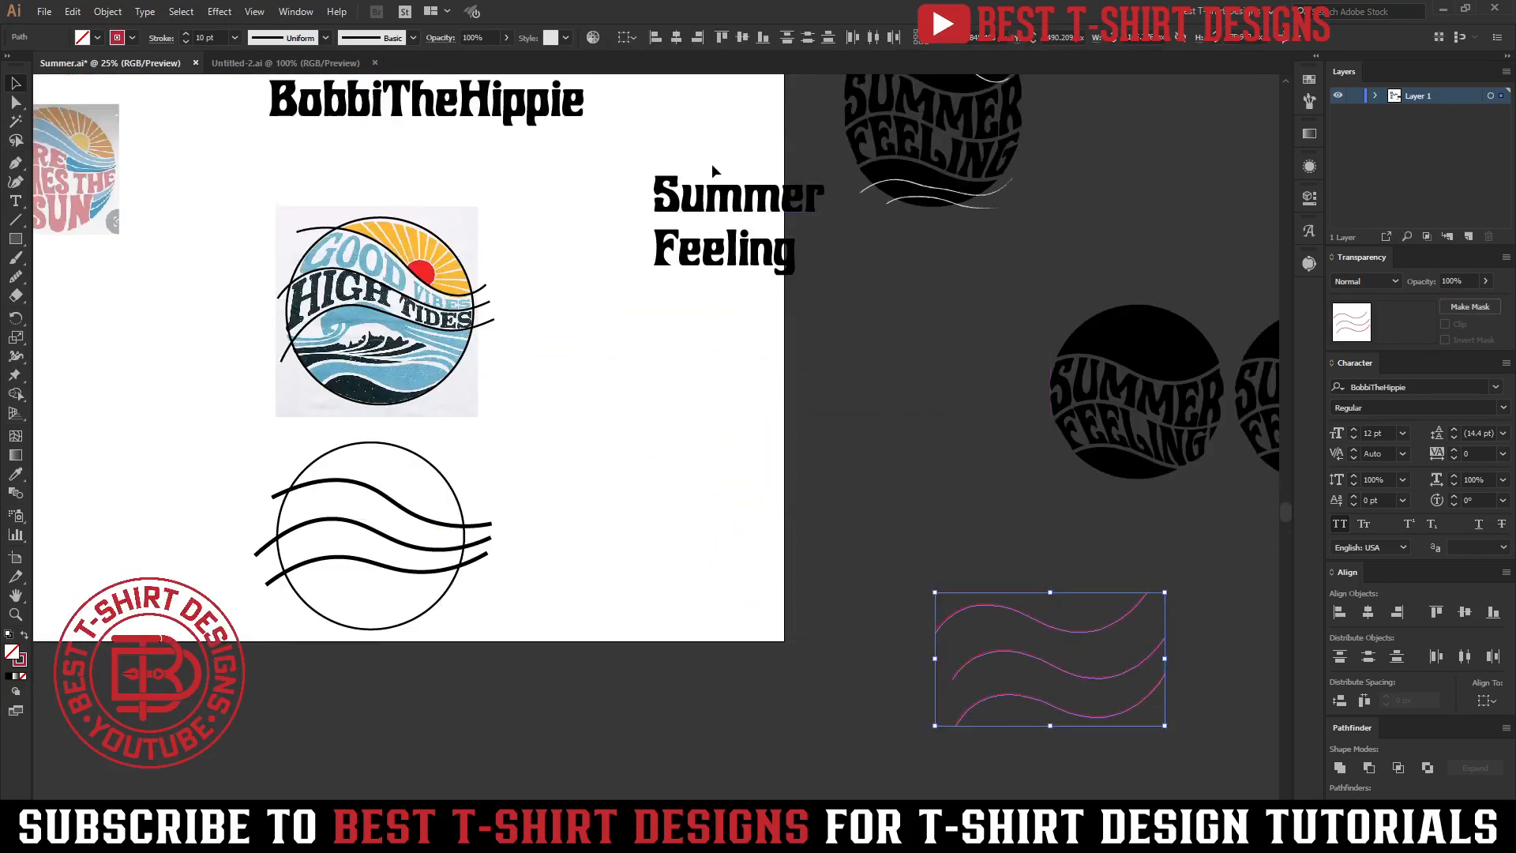
Duplicate the Summer Feeling text and place the copy beside the circle.
click(743, 251)
drag(737, 245, 647, 529)
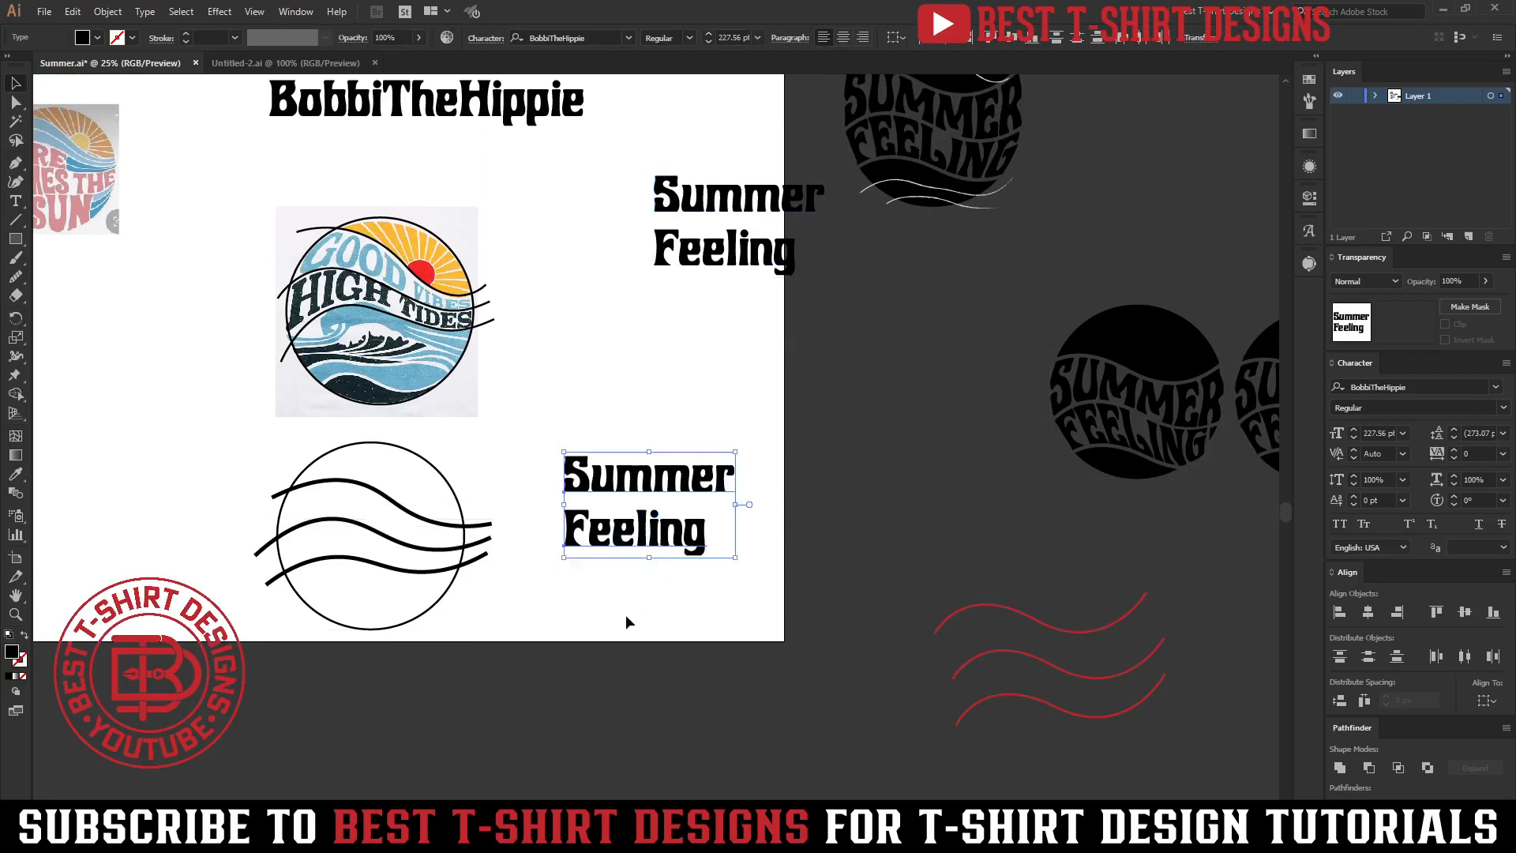
click(576, 561)
Retype the copied text's two lines as 'good vibes' and 'high tides'.
scroll(576, 561, up, 1)
scroll(576, 561, up, 2)
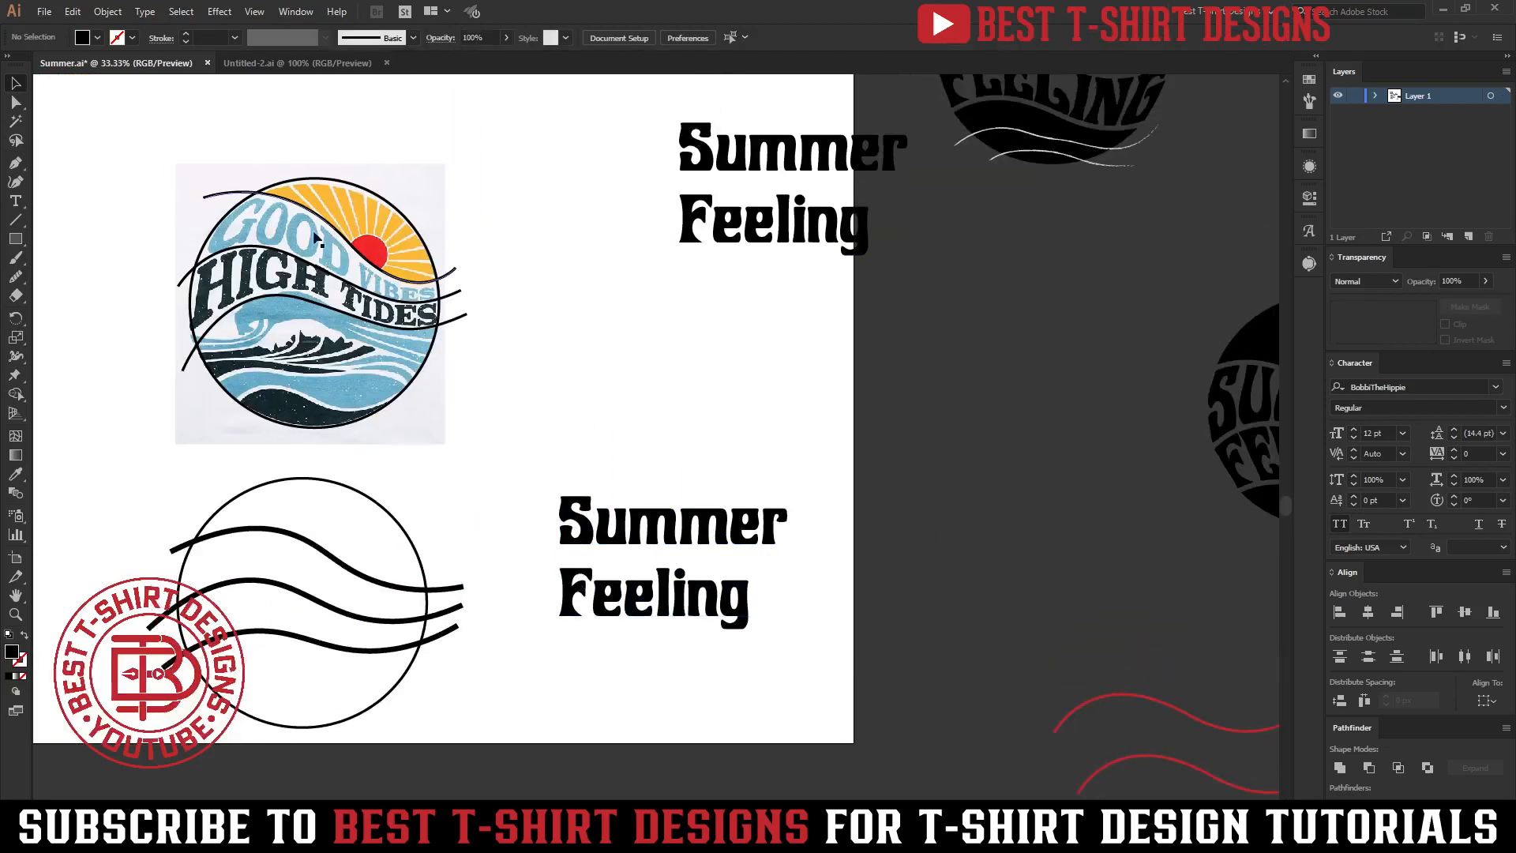
key(t)
double_click(692, 528)
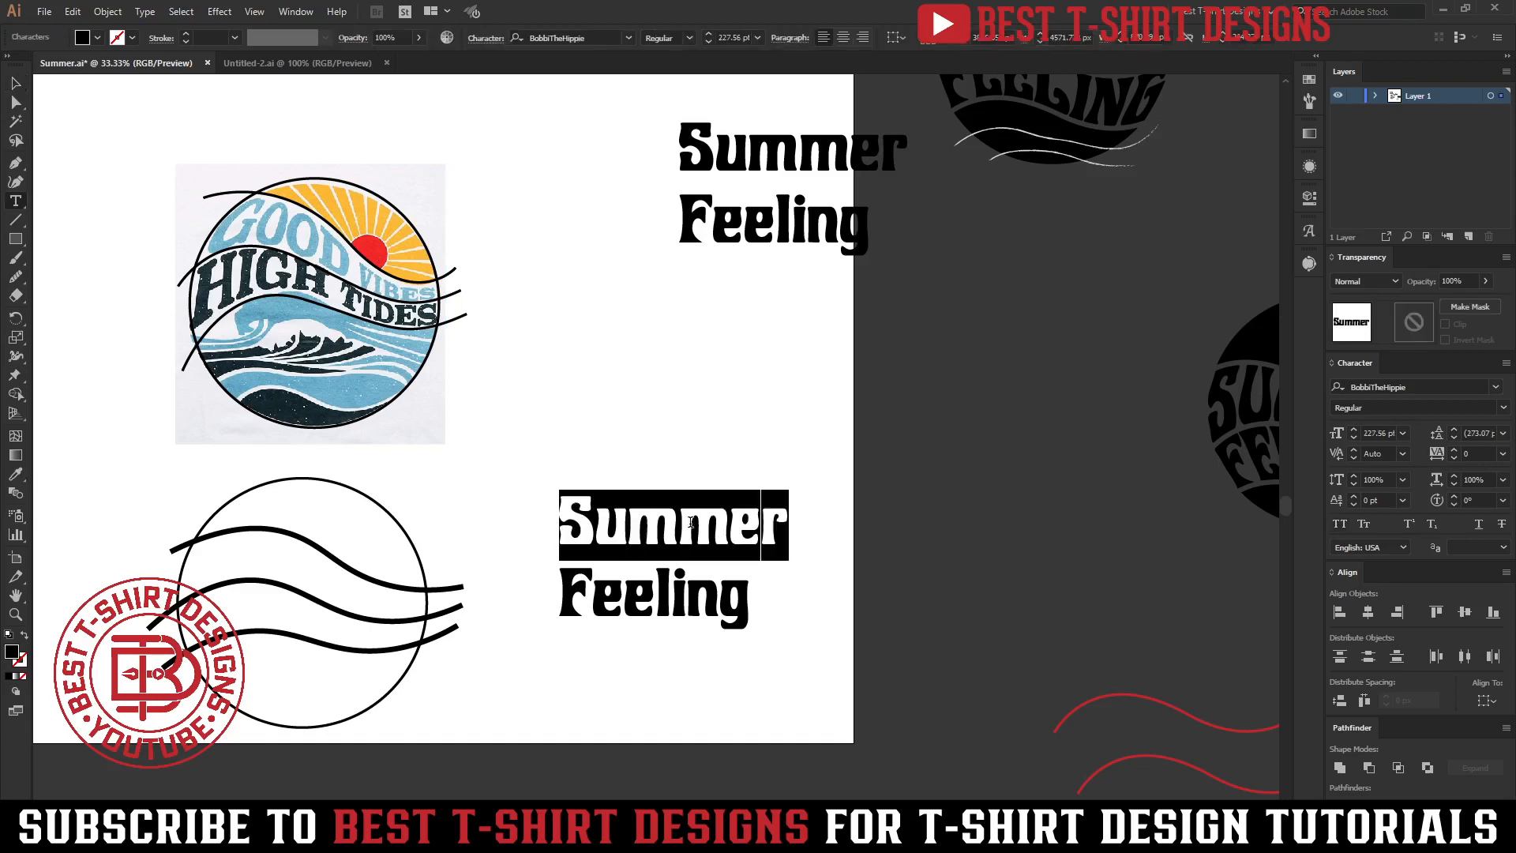
text(good vibes)
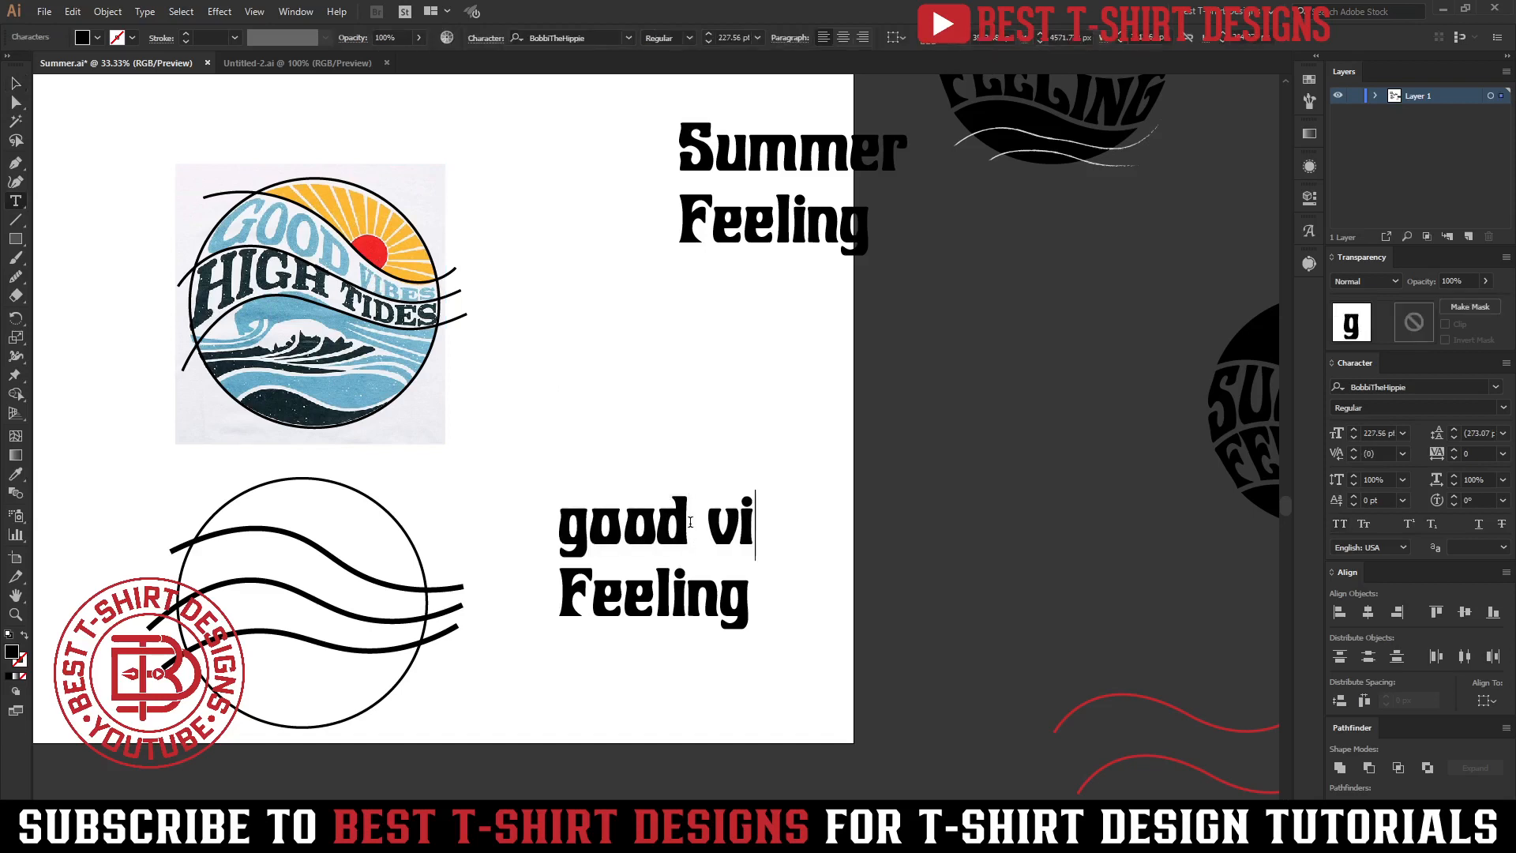
double_click(642, 594)
text(high tides)
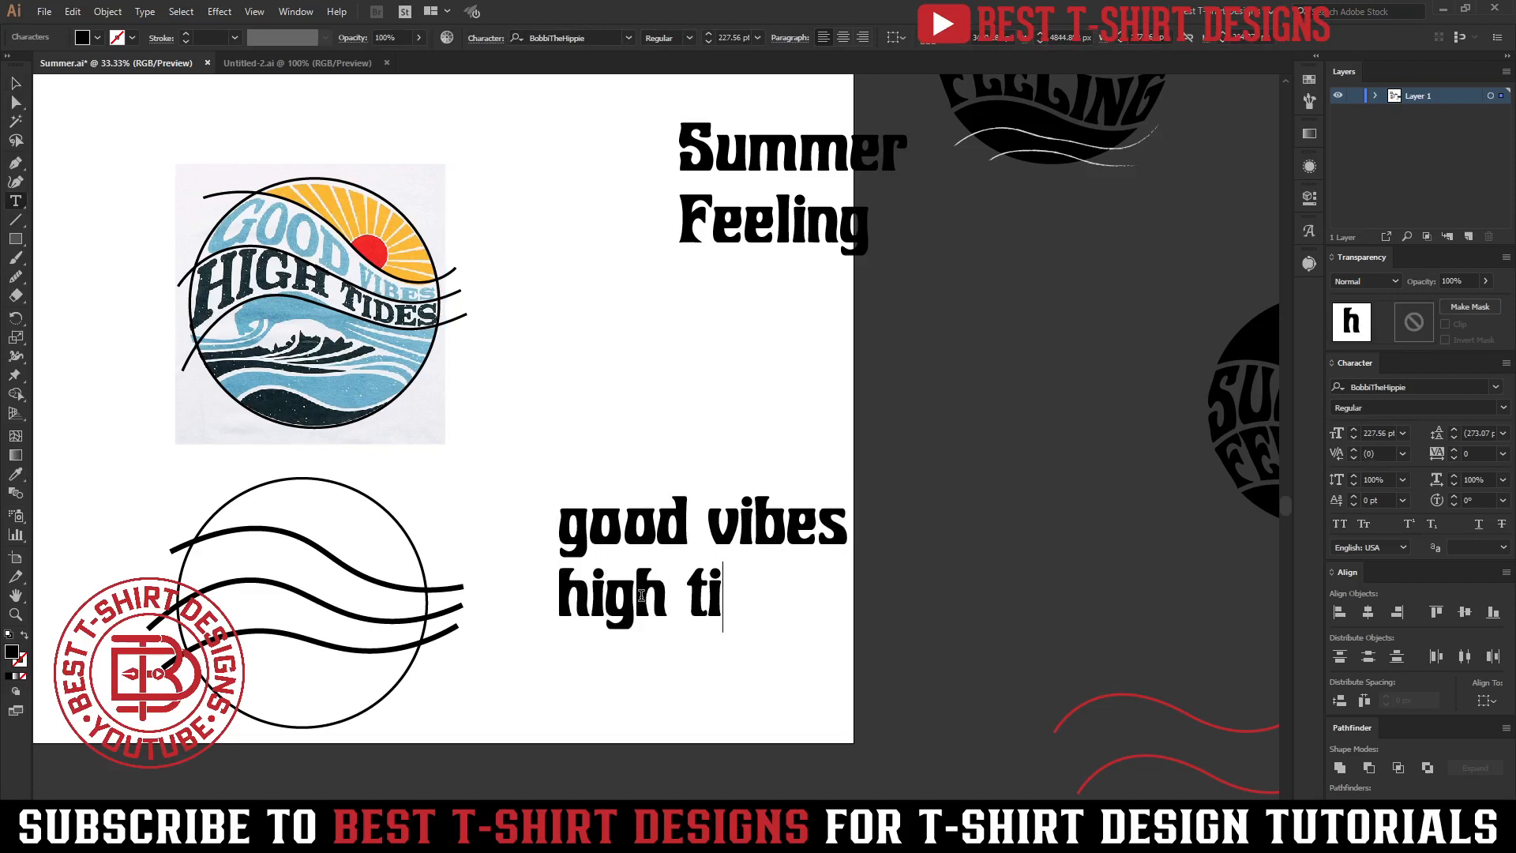
Select the new text block and set it to All Caps.
click(9, 82)
drag(677, 456, 759, 695)
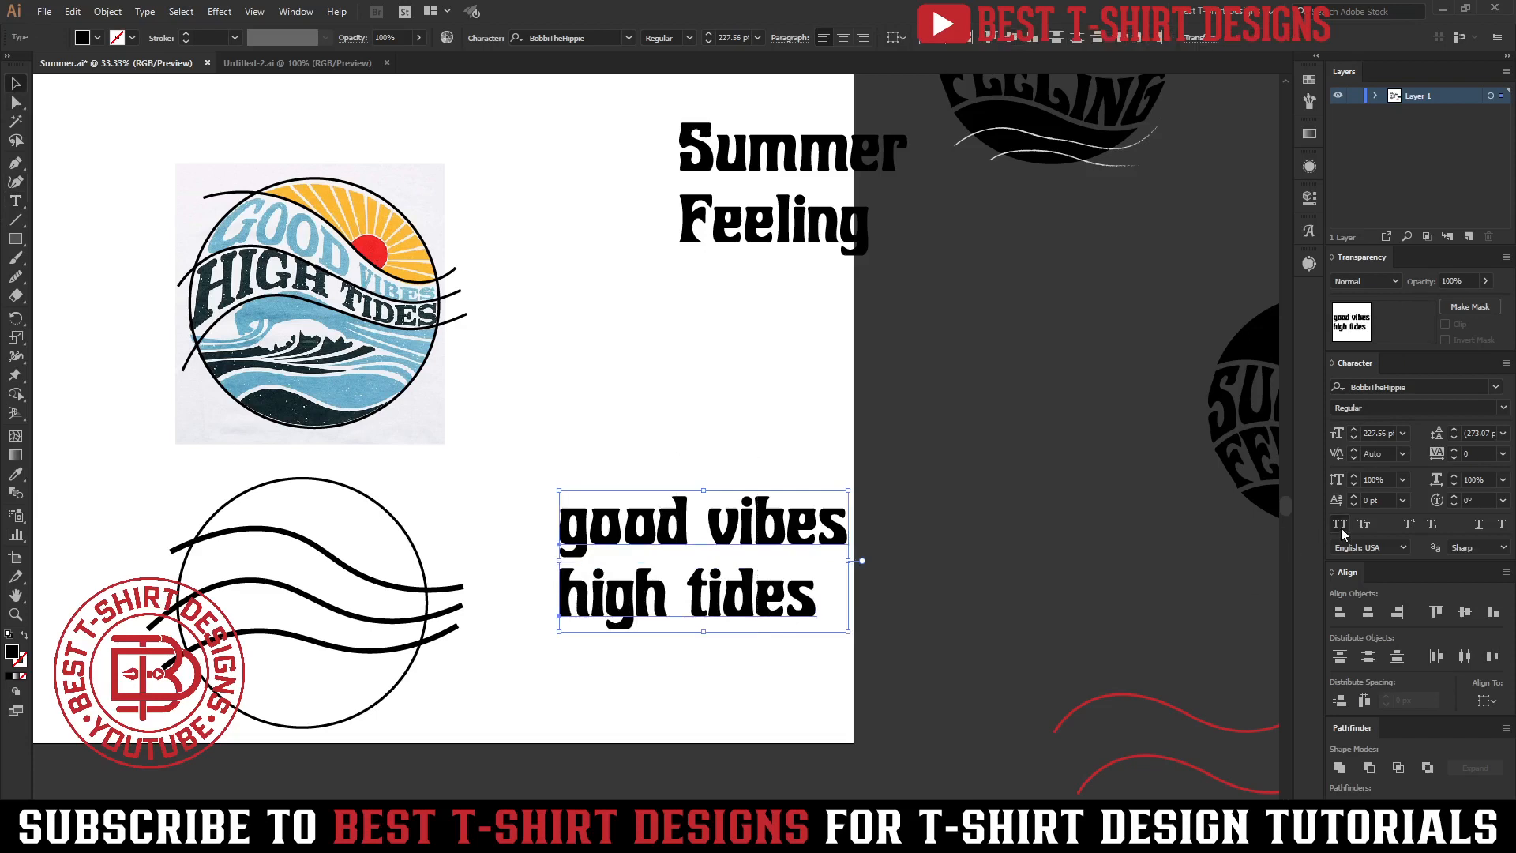
click(1340, 524)
Move the GOOD VIBES HIGH TIDES text up and convert it to outlines.
drag(637, 630, 597, 506)
right_click(587, 471)
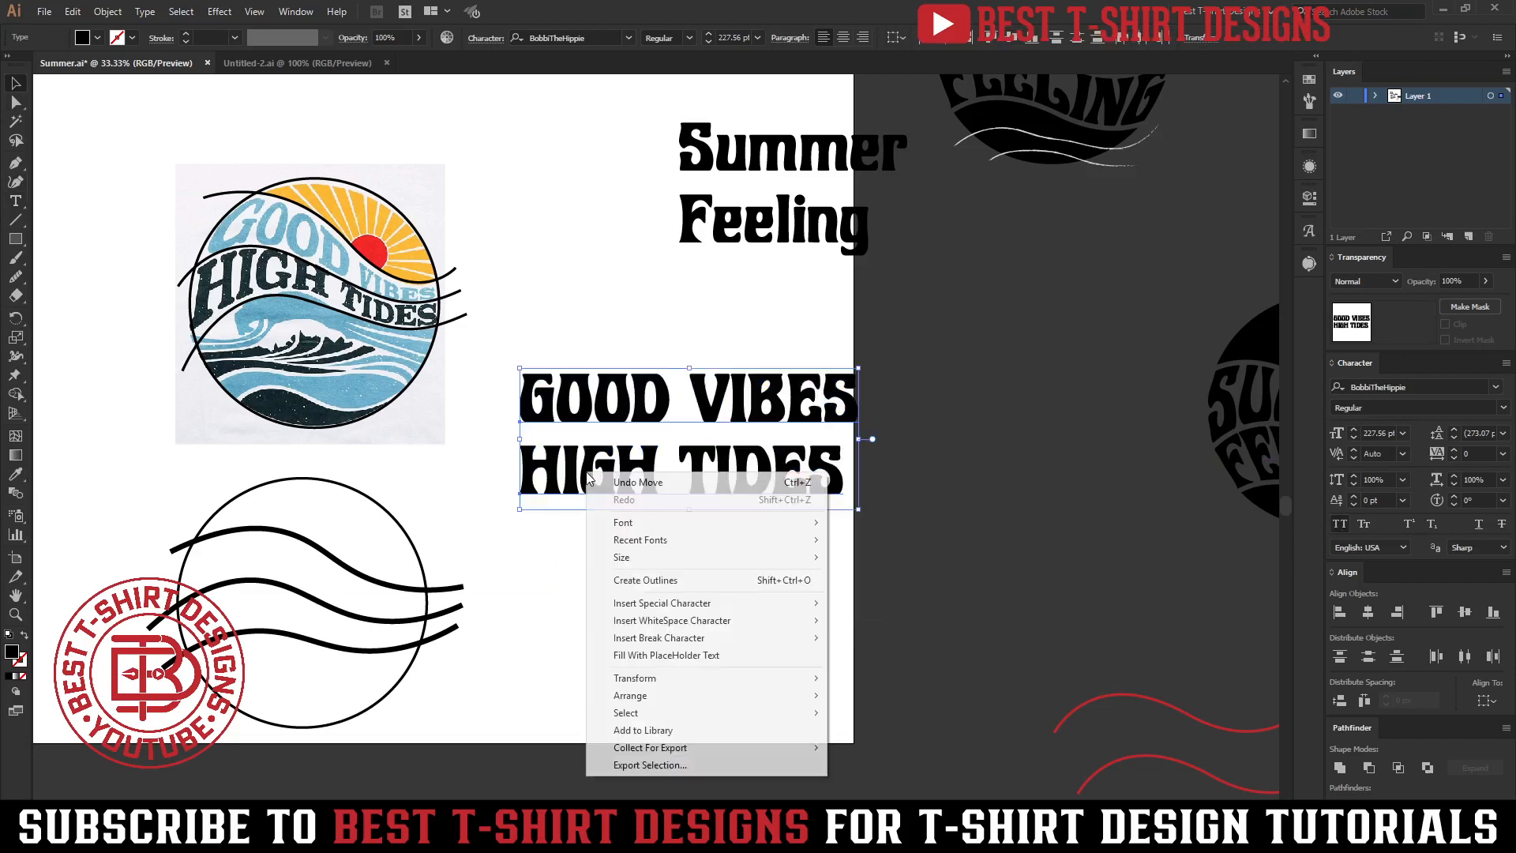
click(642, 581)
Create a new Art Brush from the GOOD VIBES outlines with default options.
click(606, 643)
scroll(762, 423, down, 2)
click(744, 364)
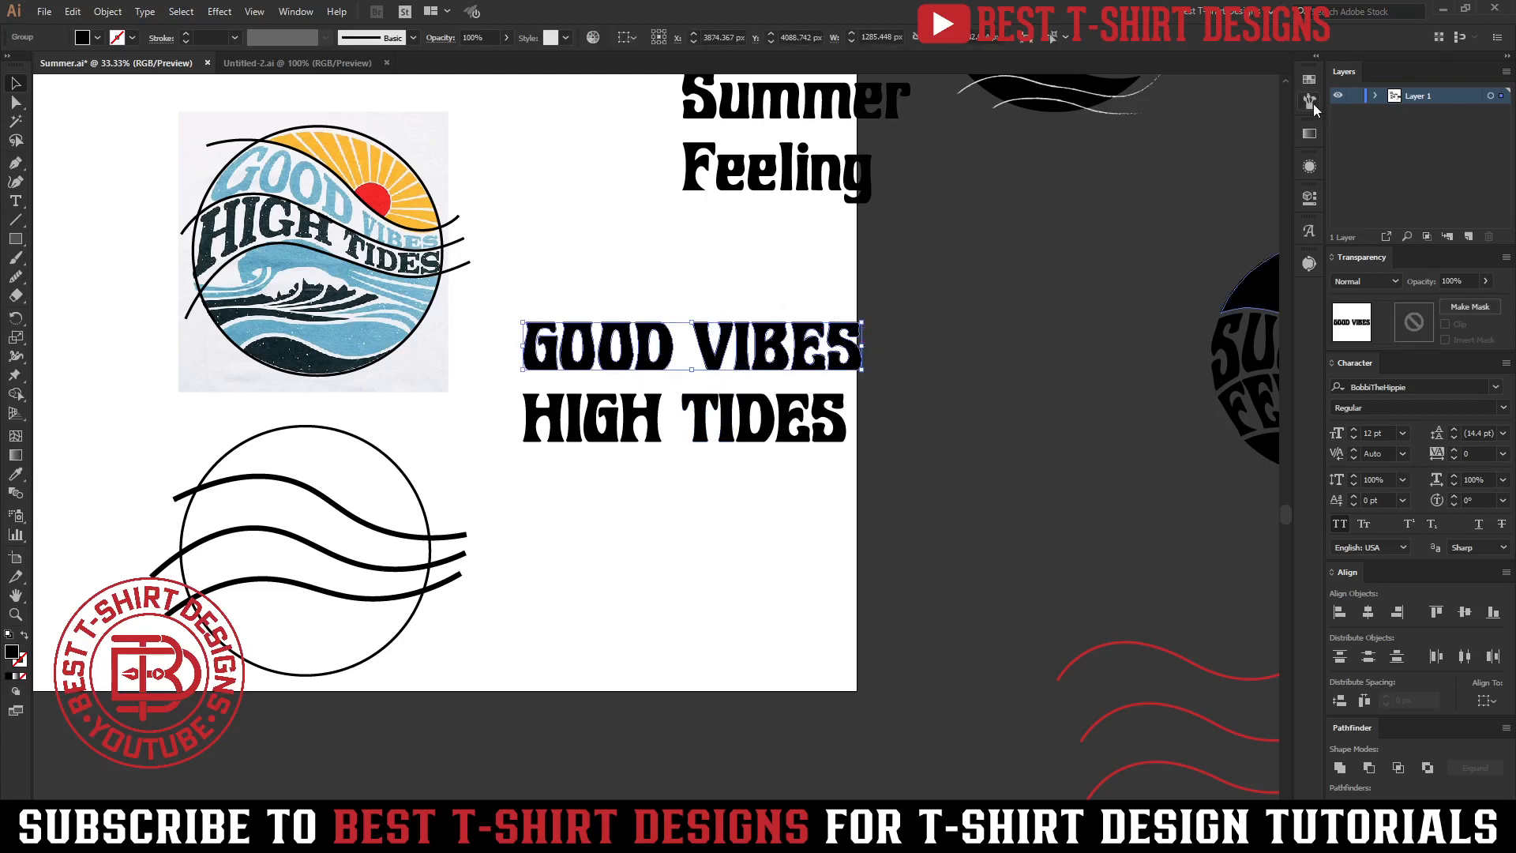
click(1309, 102)
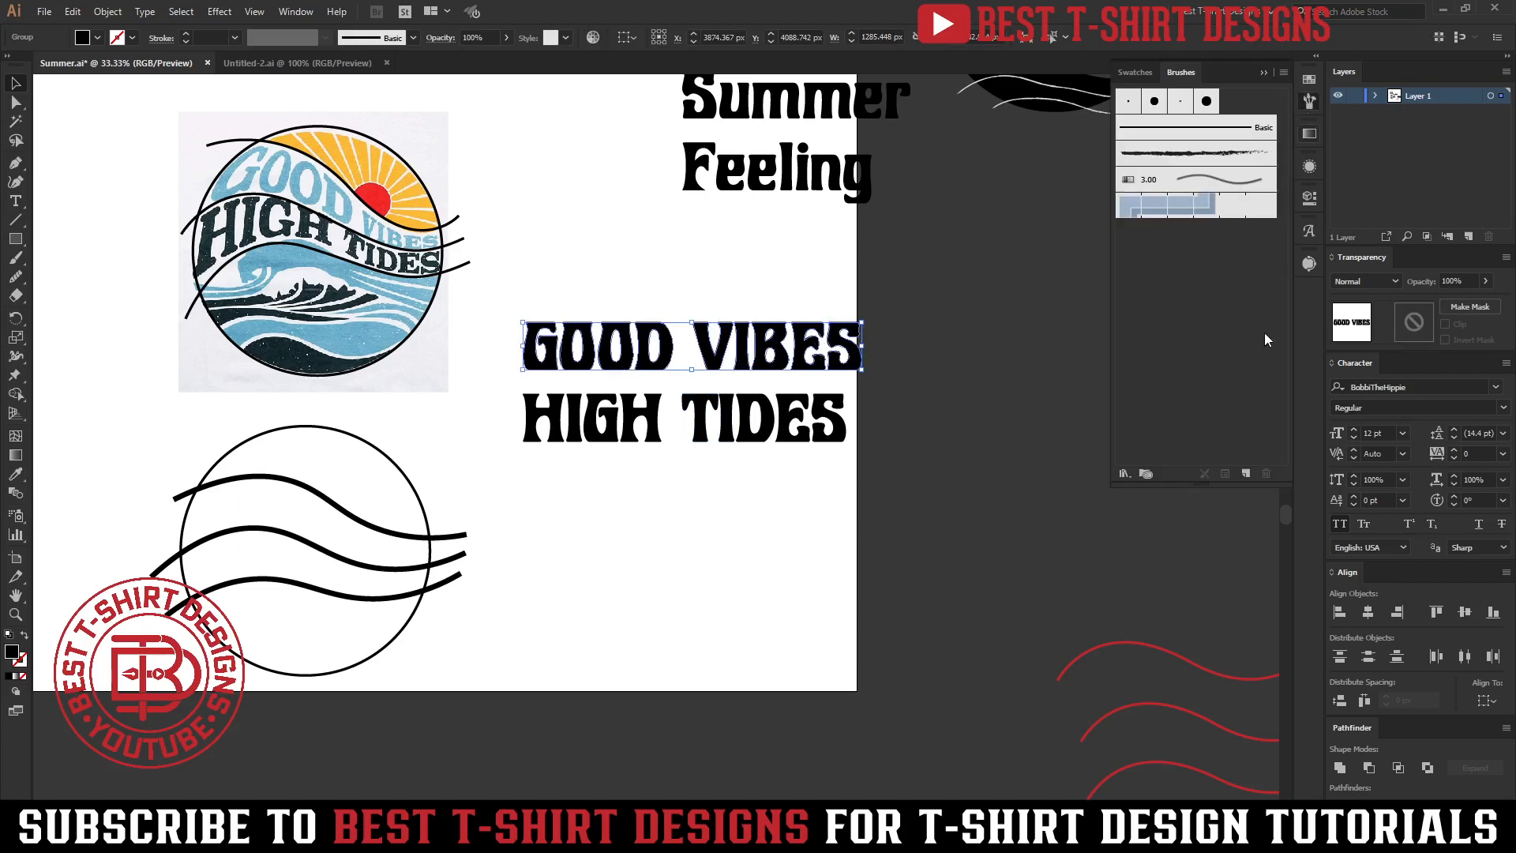
click(1246, 473)
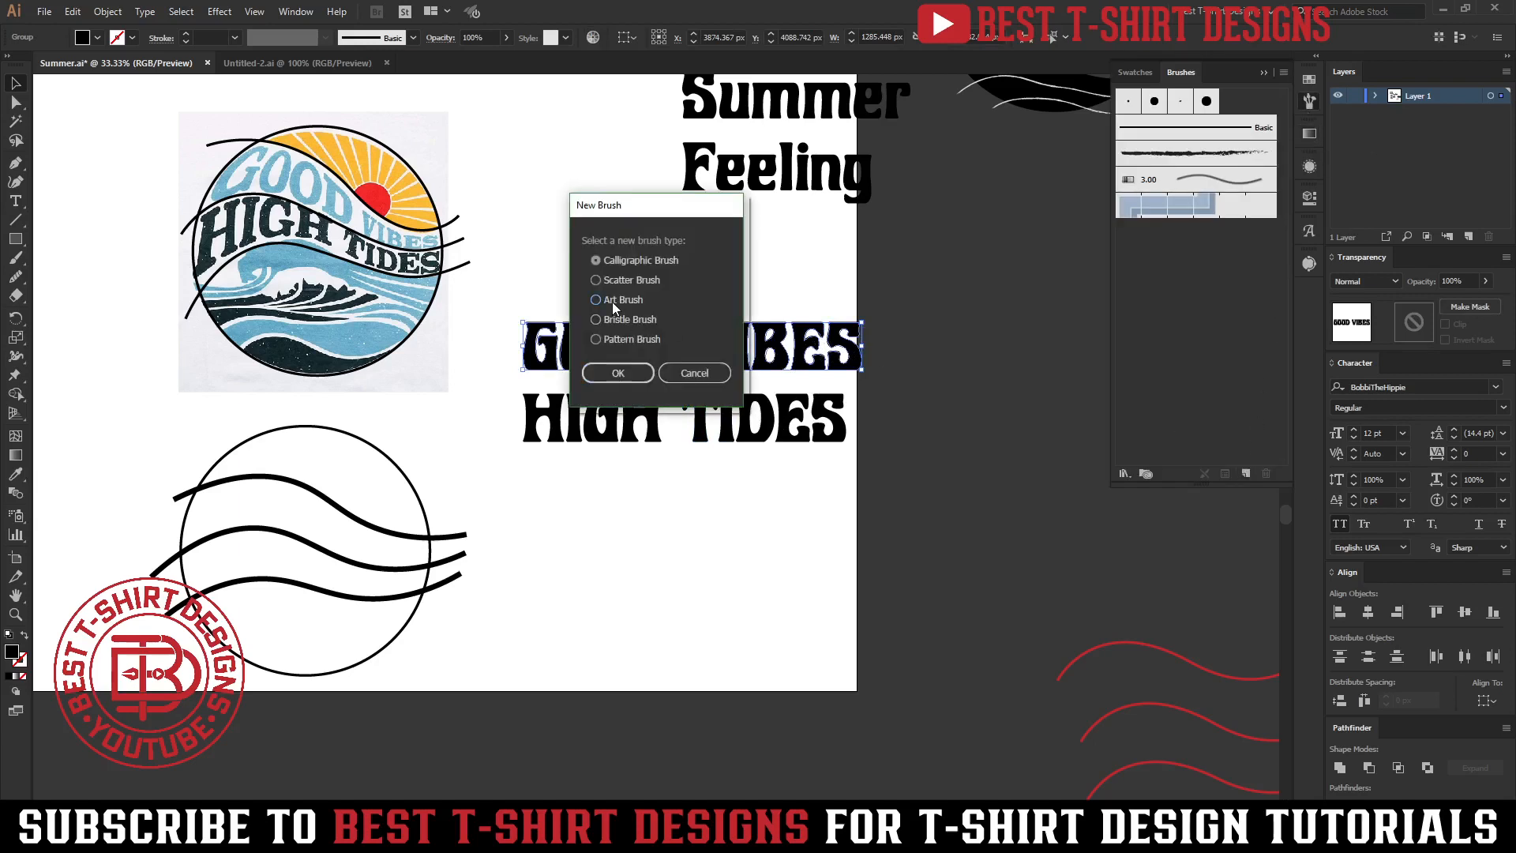
click(603, 376)
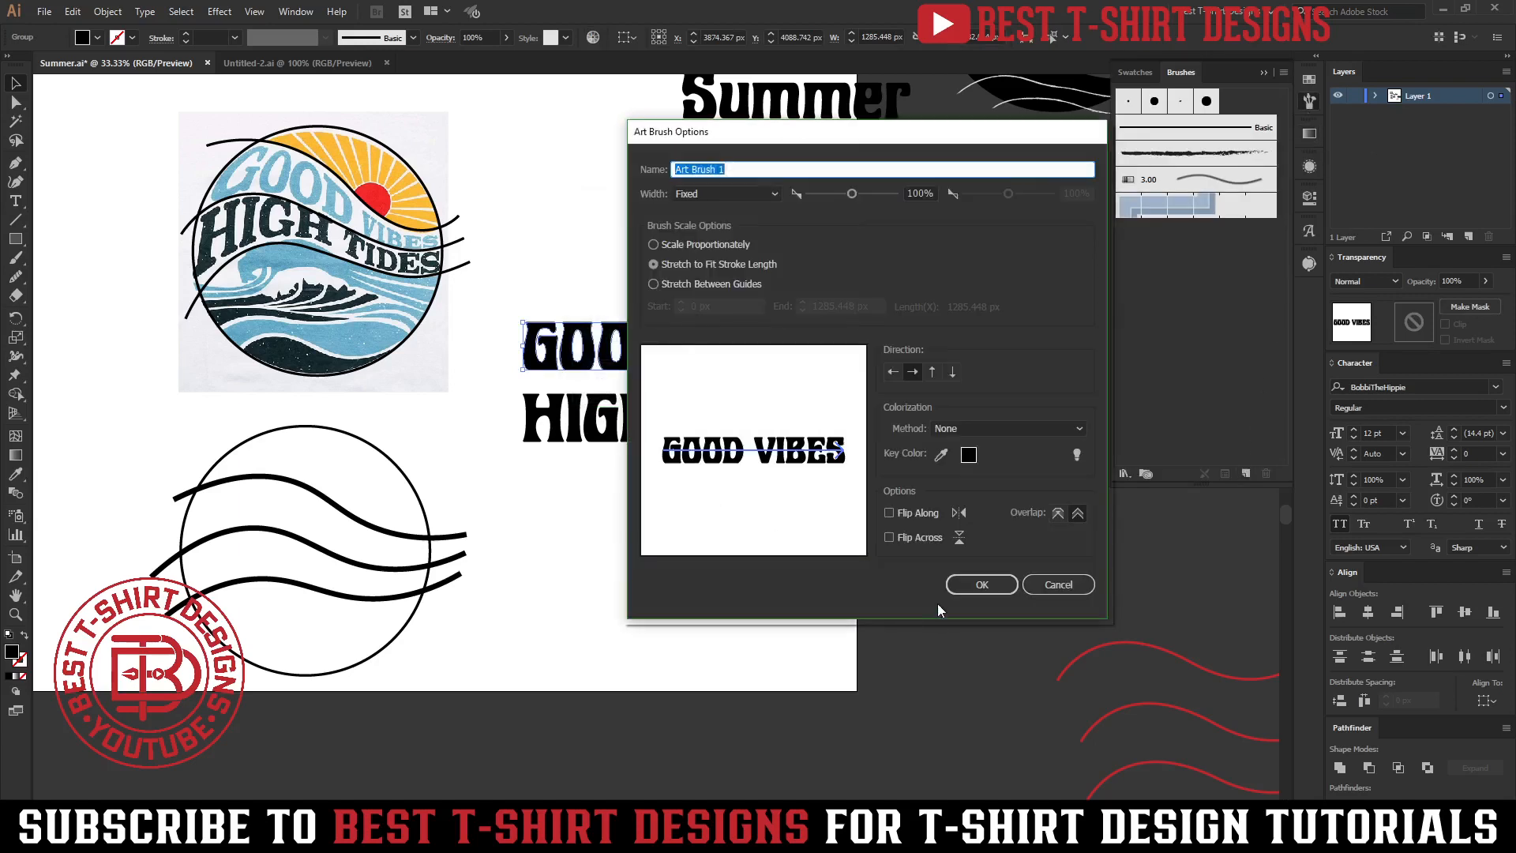
click(960, 588)
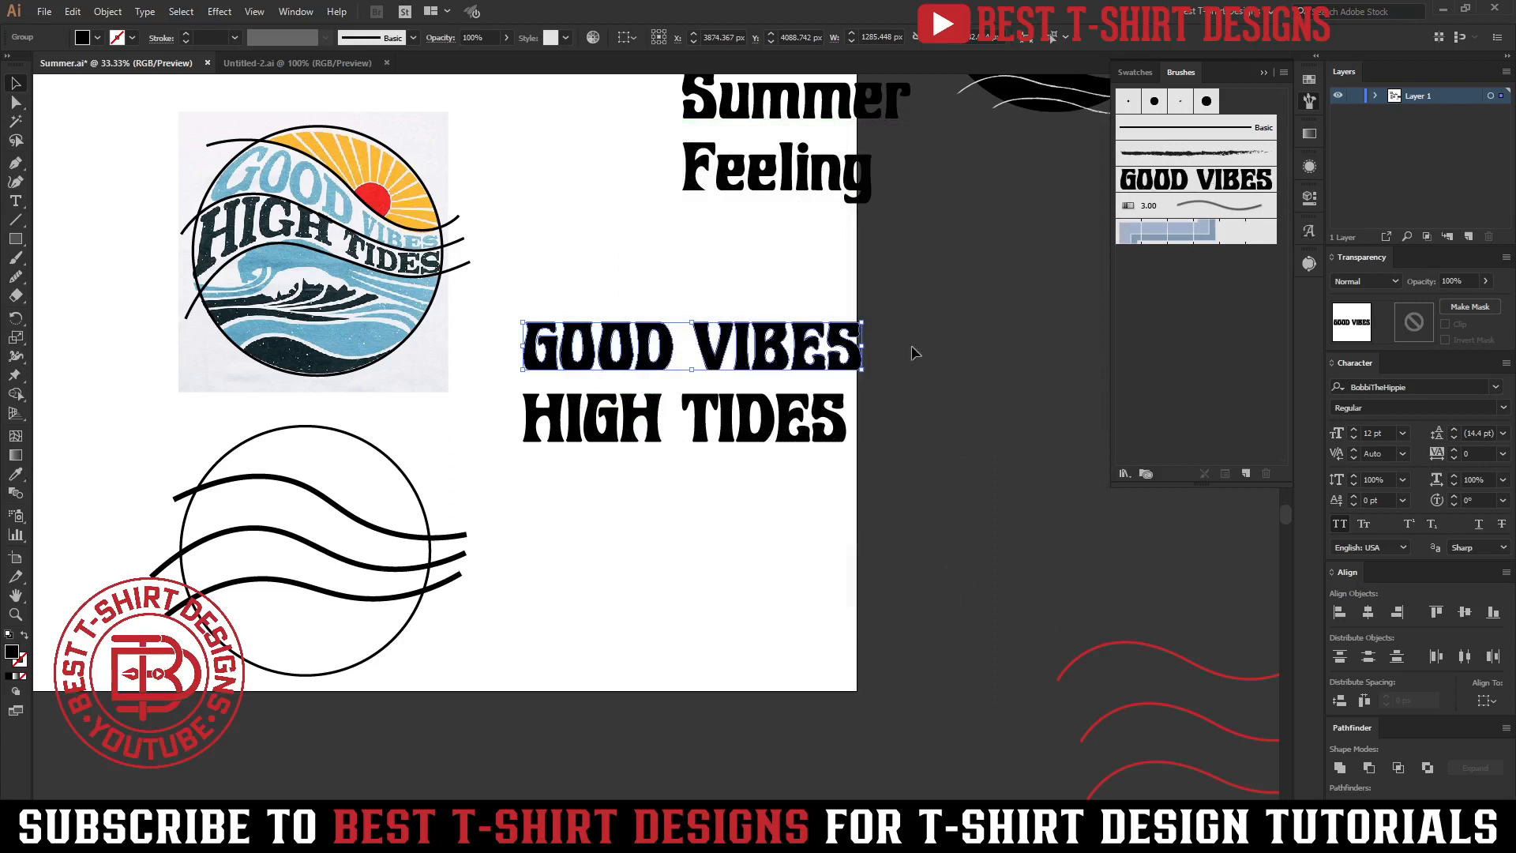
Create a second Art Brush from the HIGH TIDES outlines.
click(763, 419)
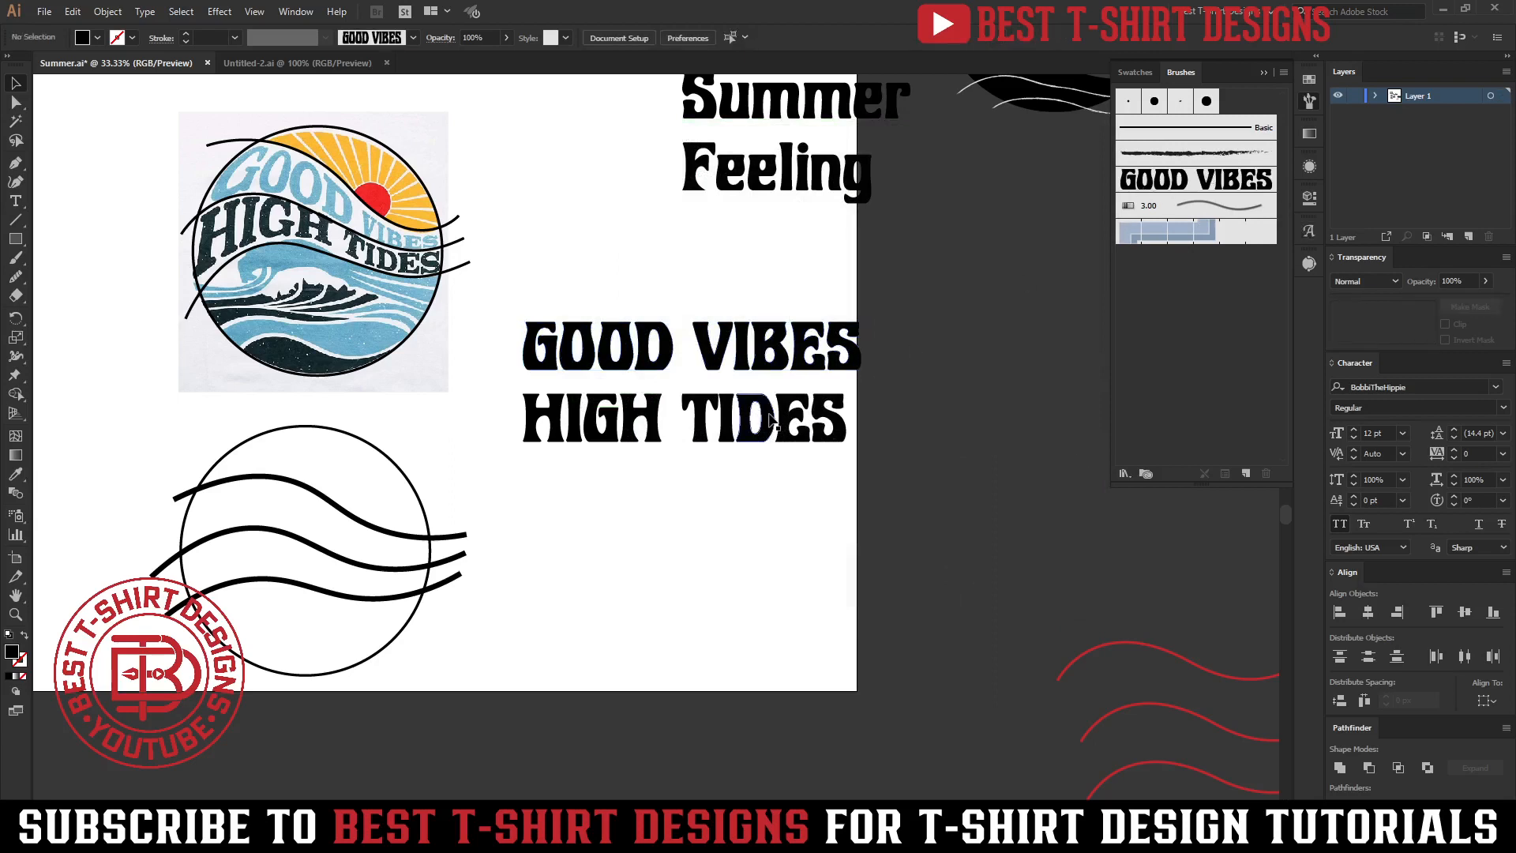
click(1246, 474)
click(623, 301)
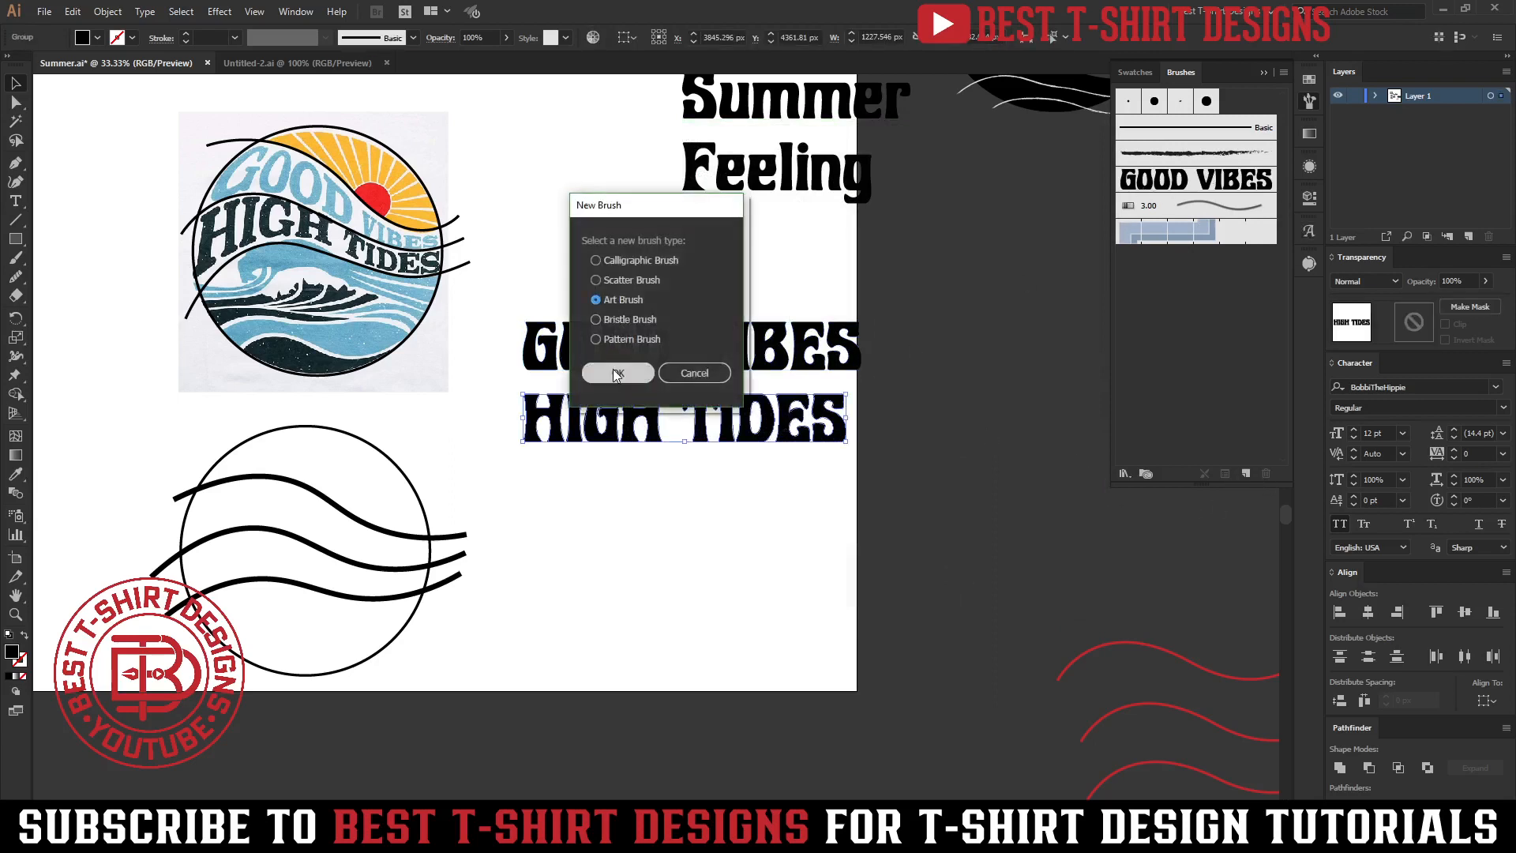
click(619, 372)
click(974, 584)
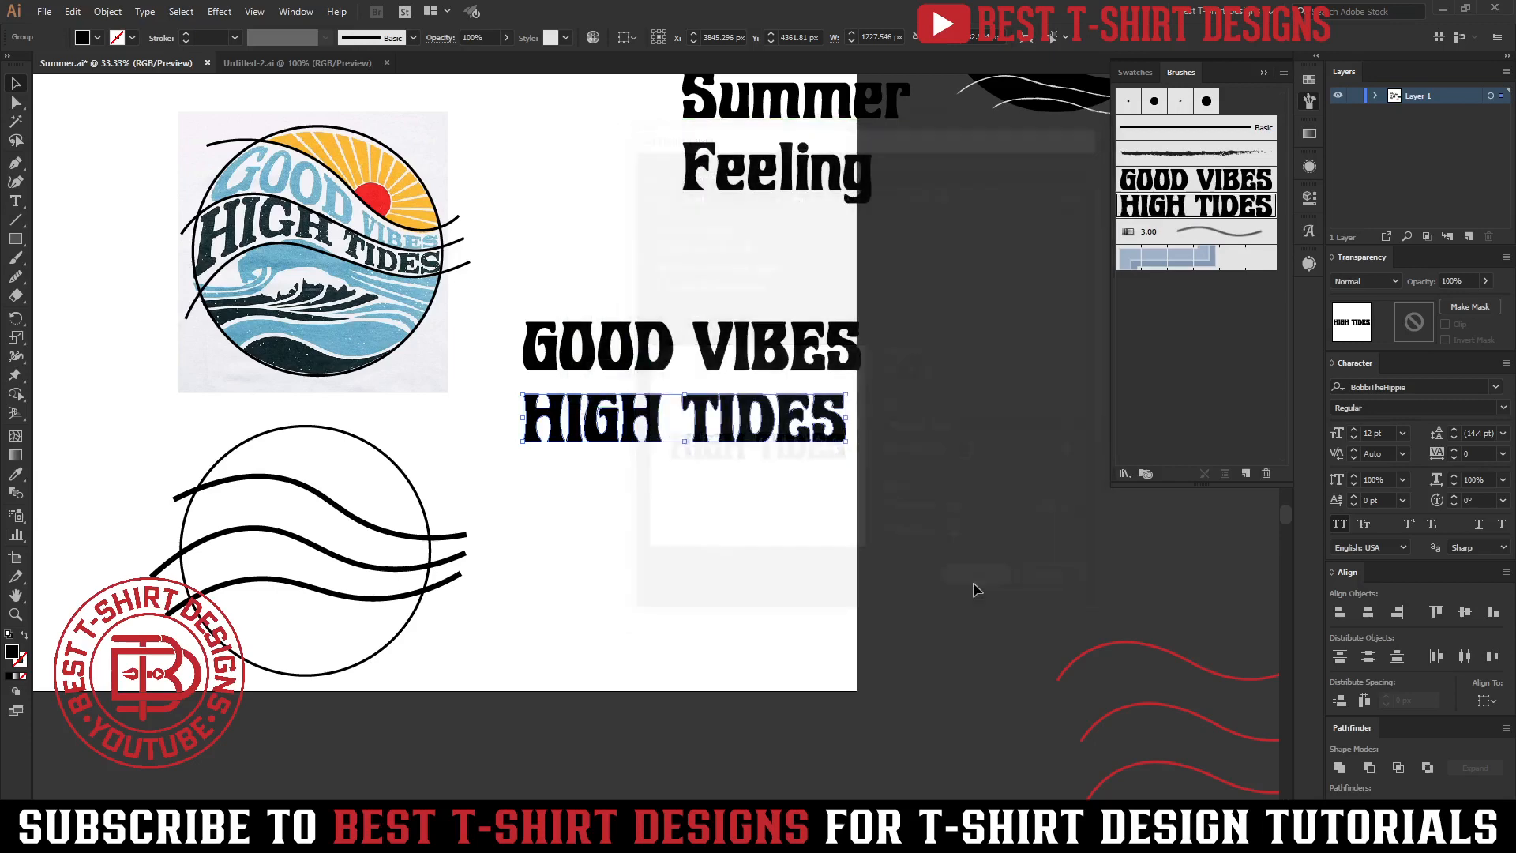
click(948, 460)
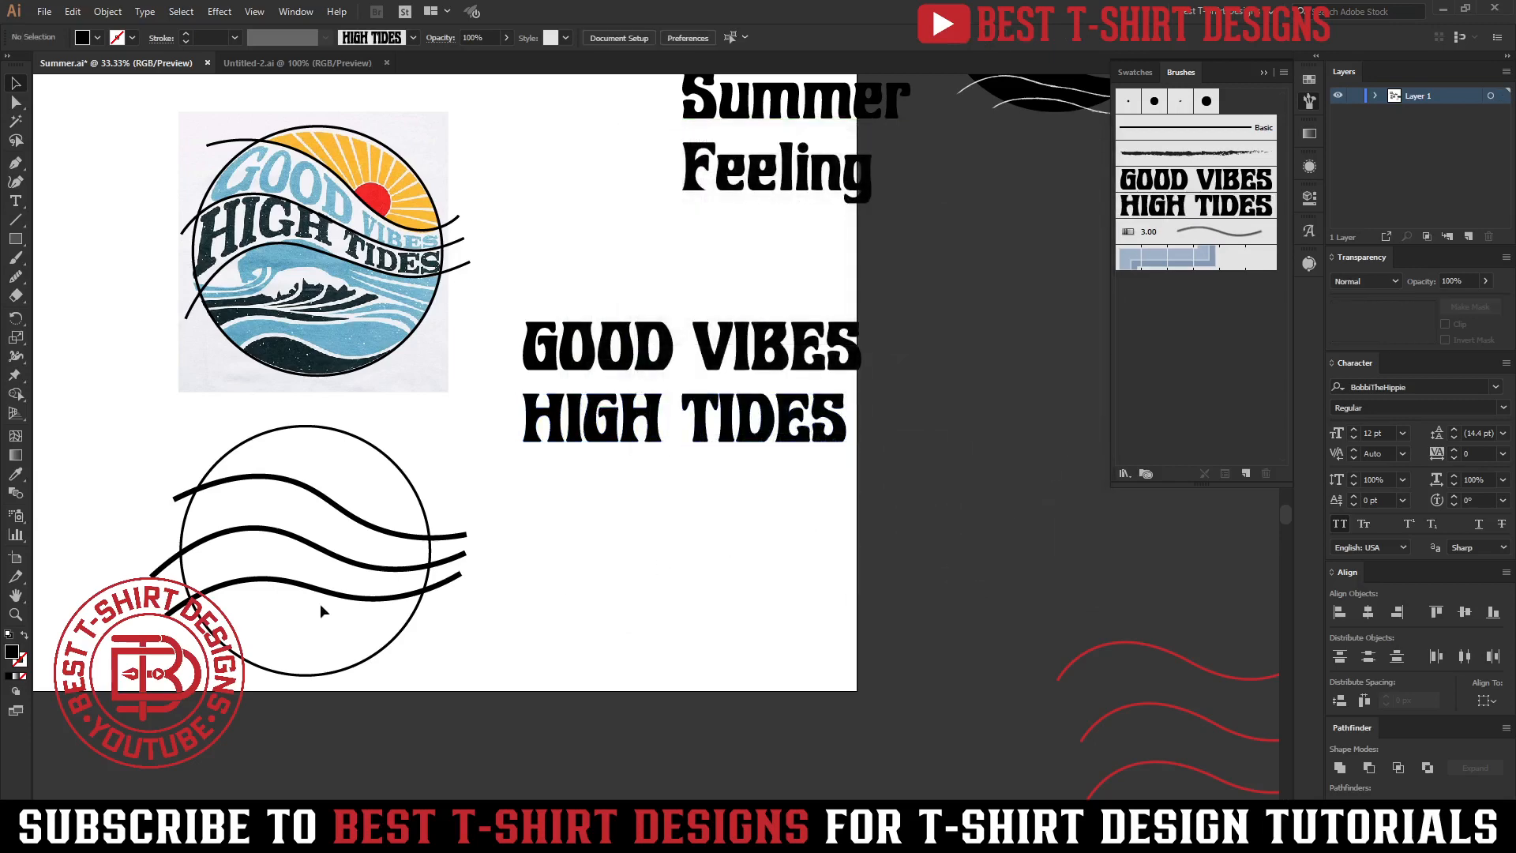
Apply the GOOD VIBES art brush to the top wavy curve in the circle.
scroll(134, 620, up, 2)
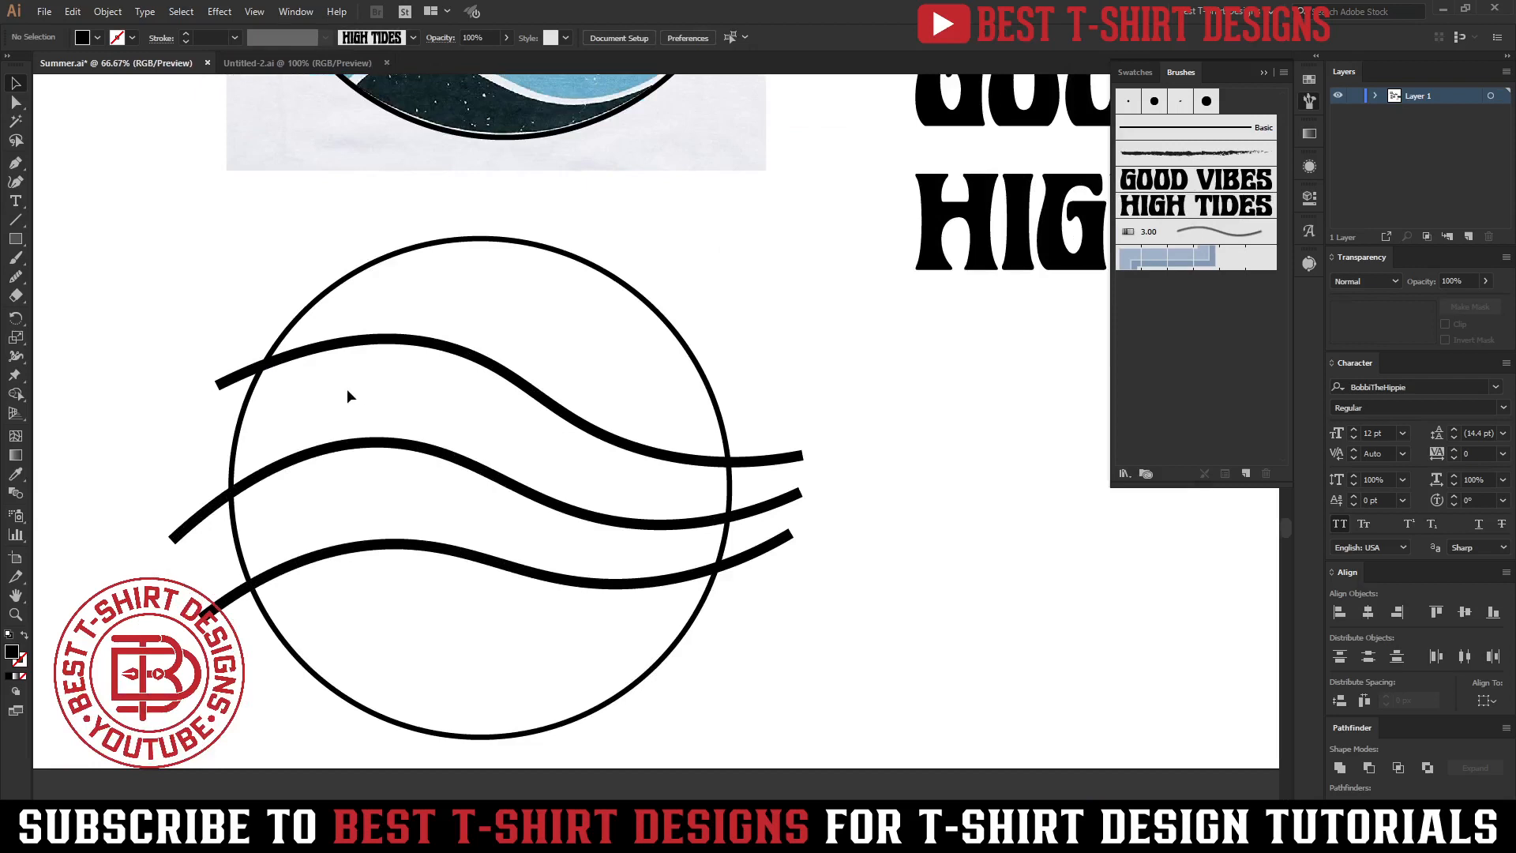
click(1180, 177)
key(b)
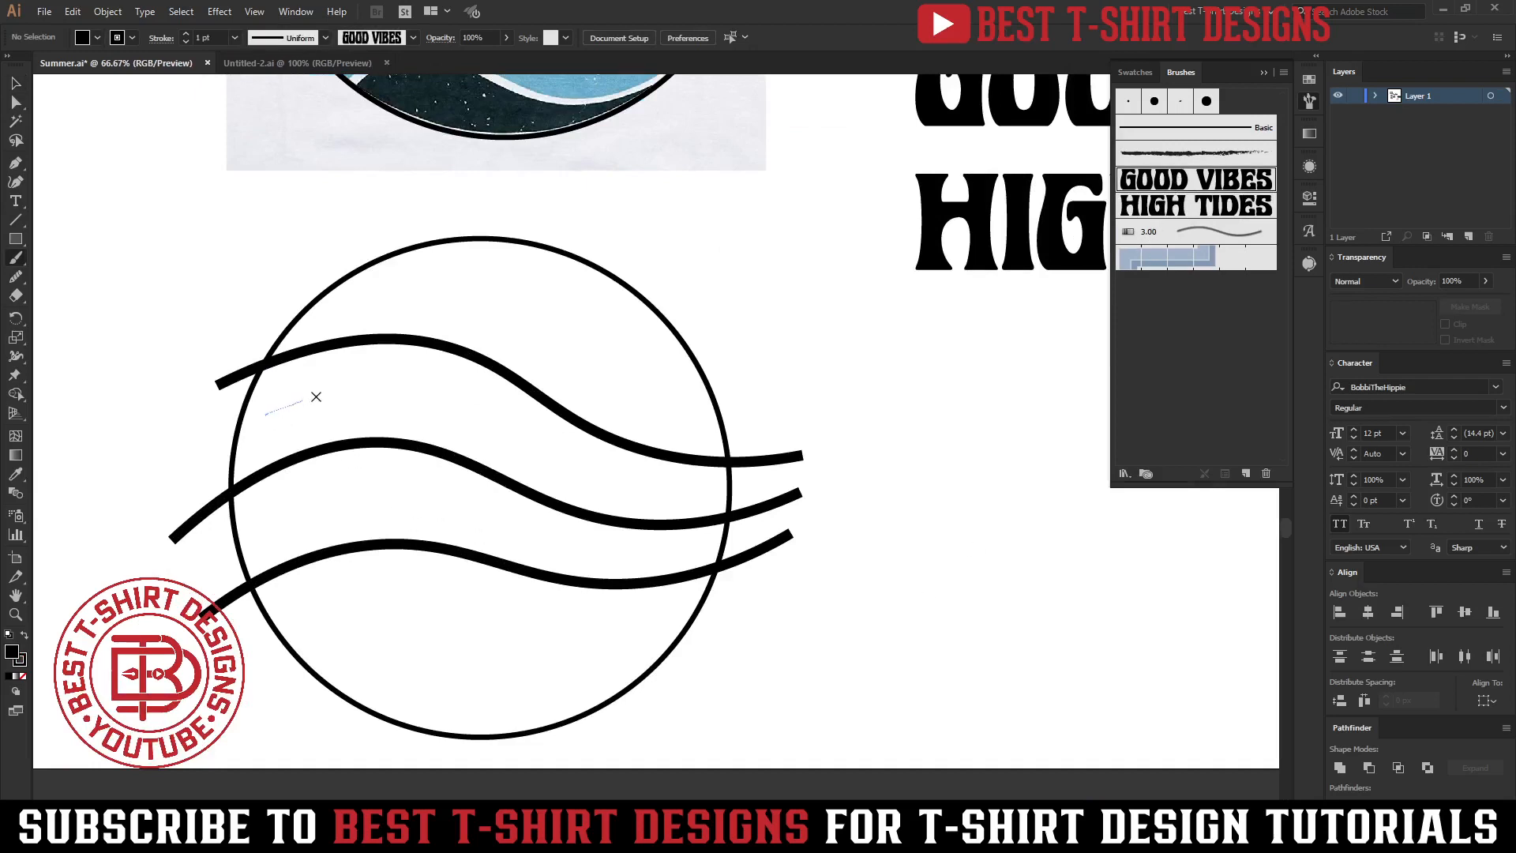
drag(772, 486, 825, 482)
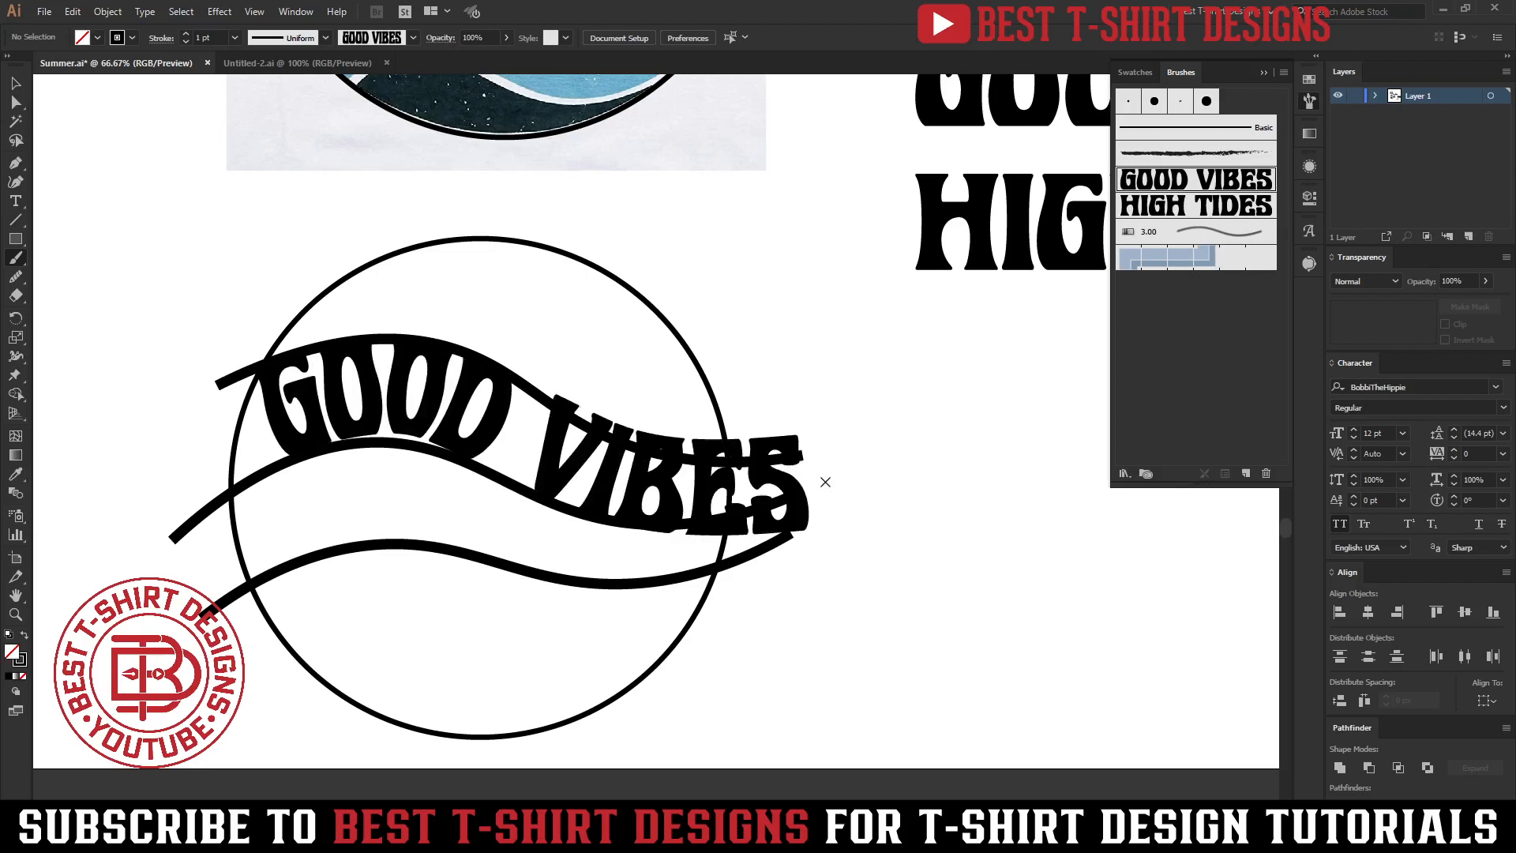
Adjust the GOOD VIBES path's starting anchor and delete an extra anchor above the word GOOD.
key(v)
click(470, 410)
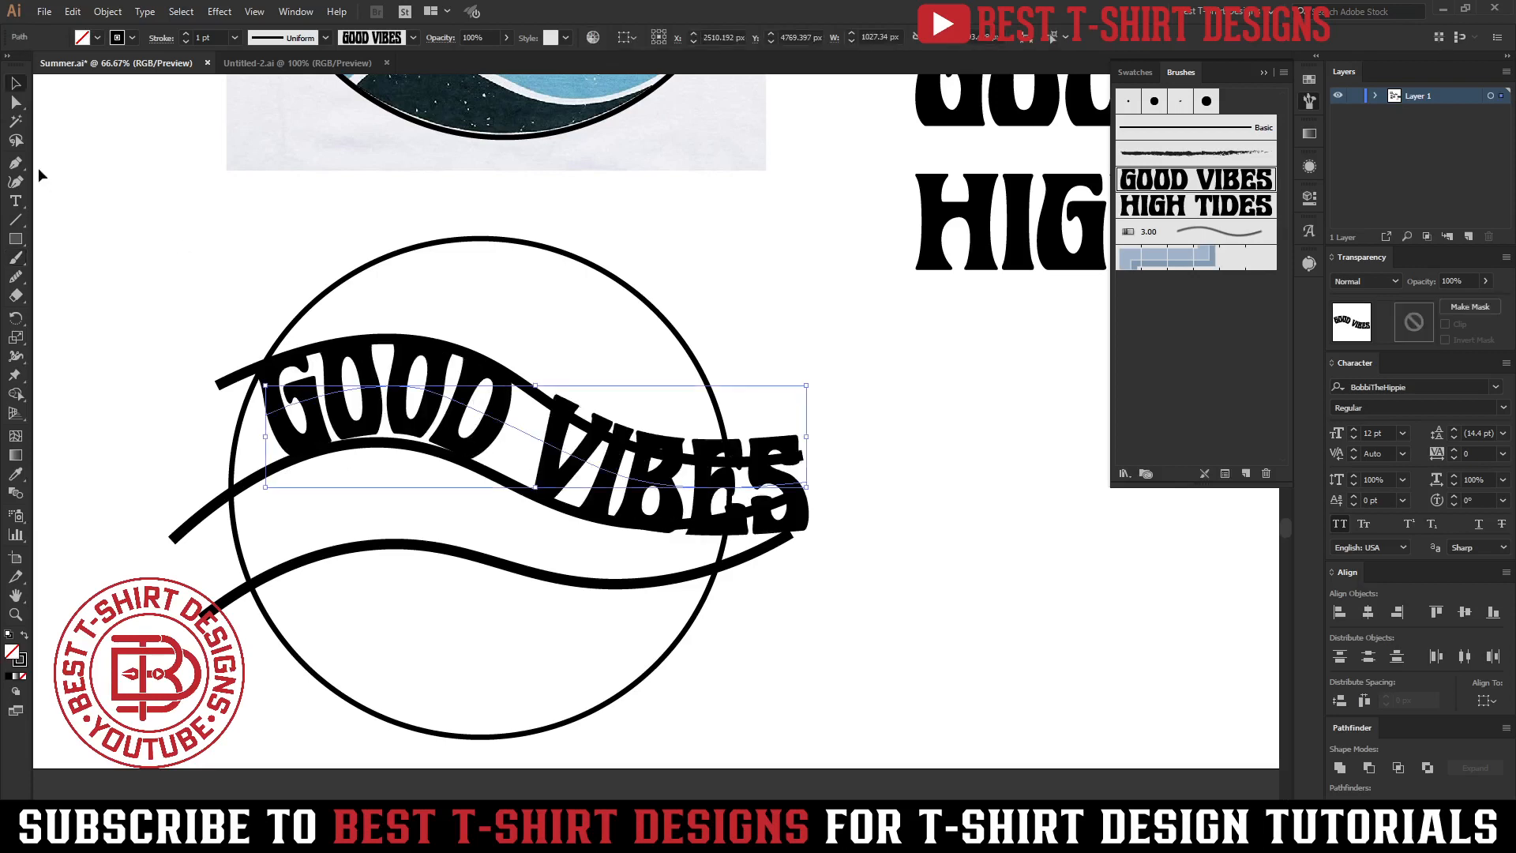
click(15, 185)
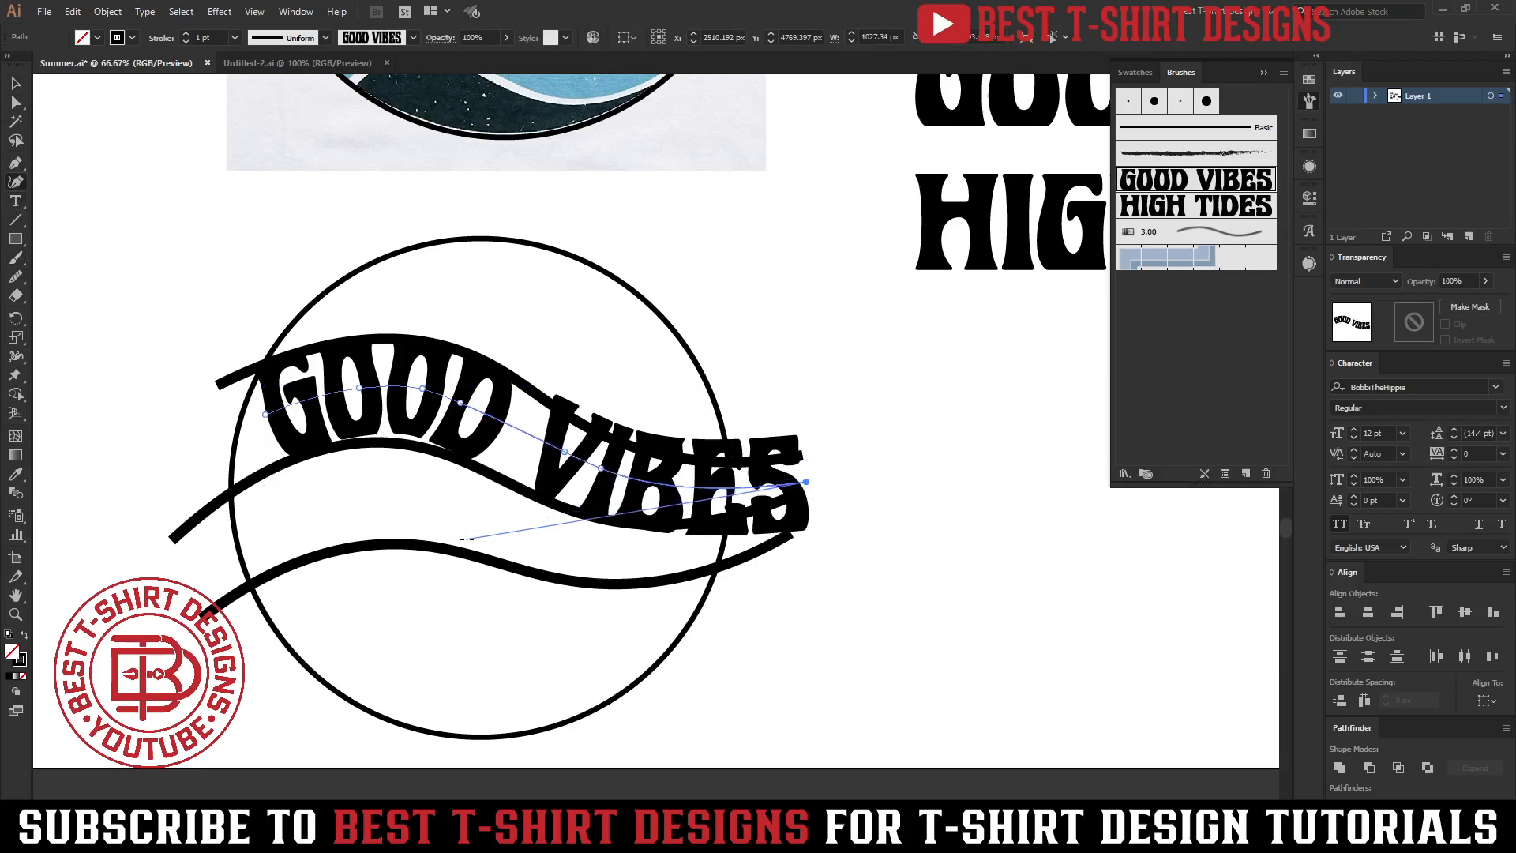
click(766, 400)
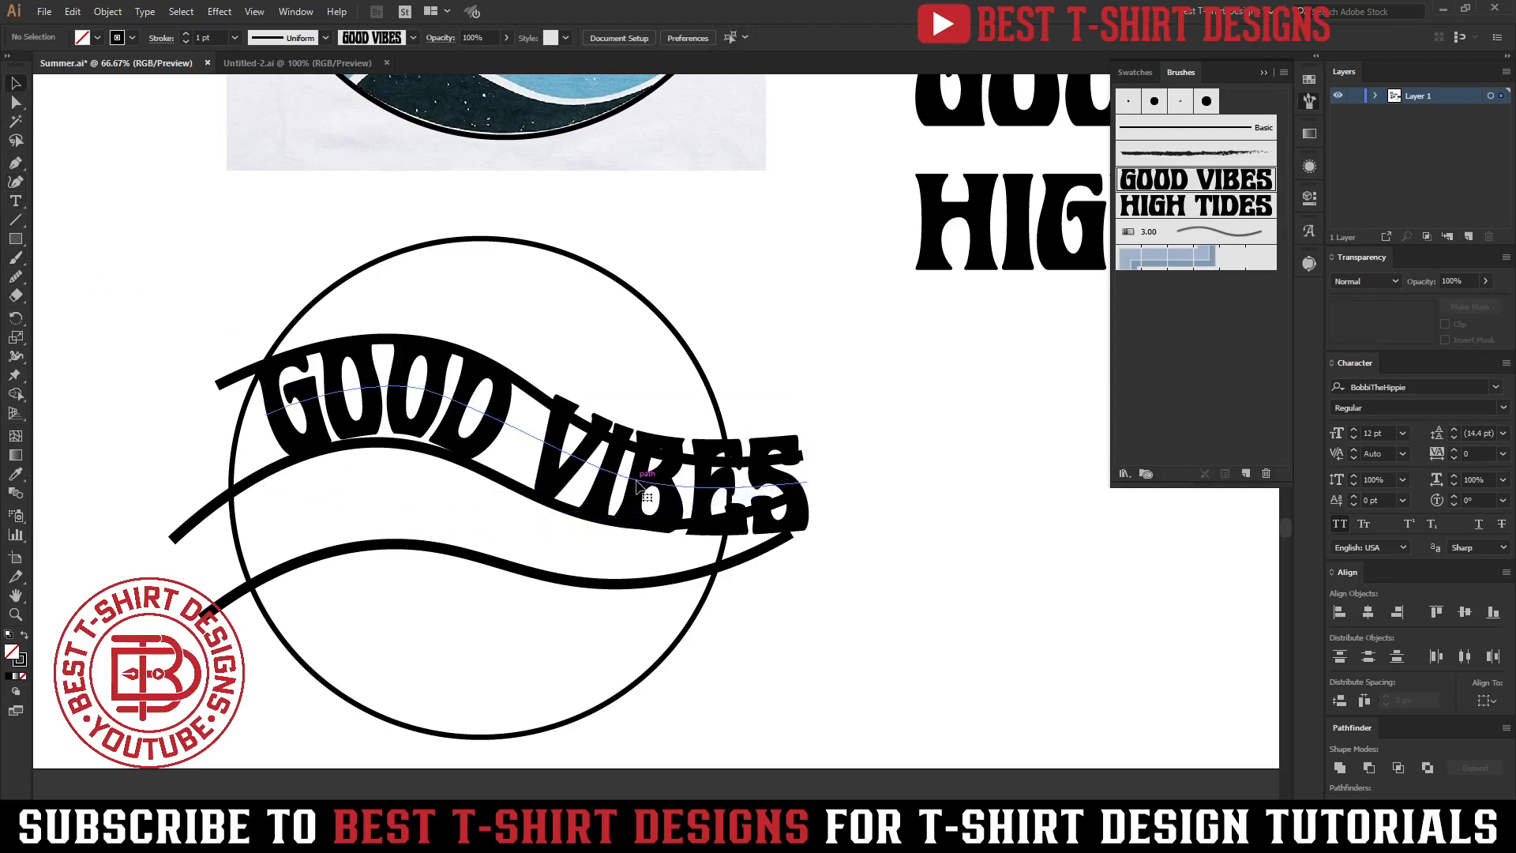
click(638, 484)
click(14, 163)
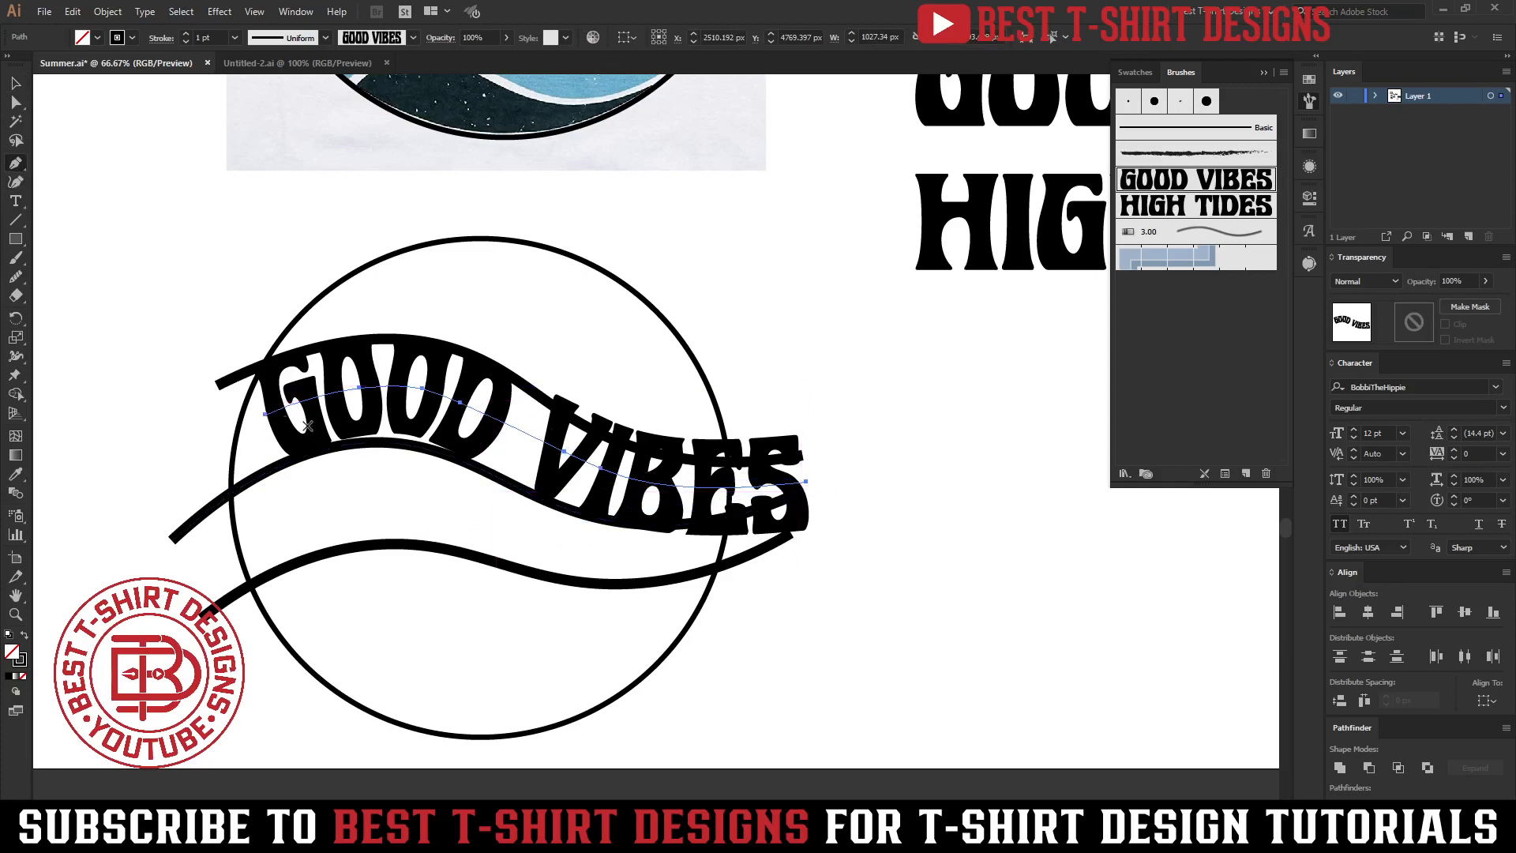
key(v)
click(566, 307)
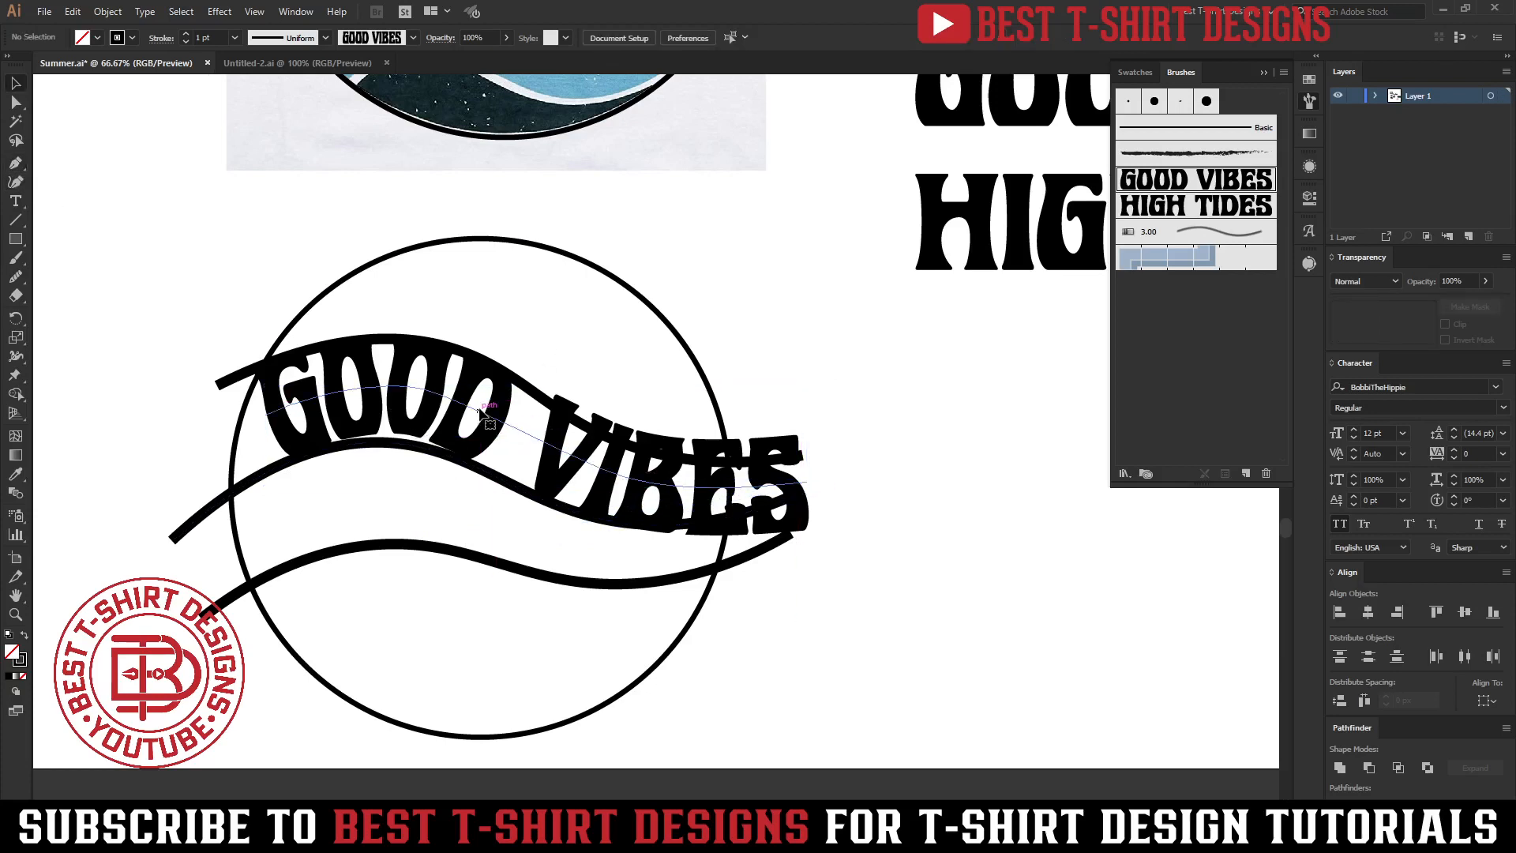
click(480, 409)
click(15, 182)
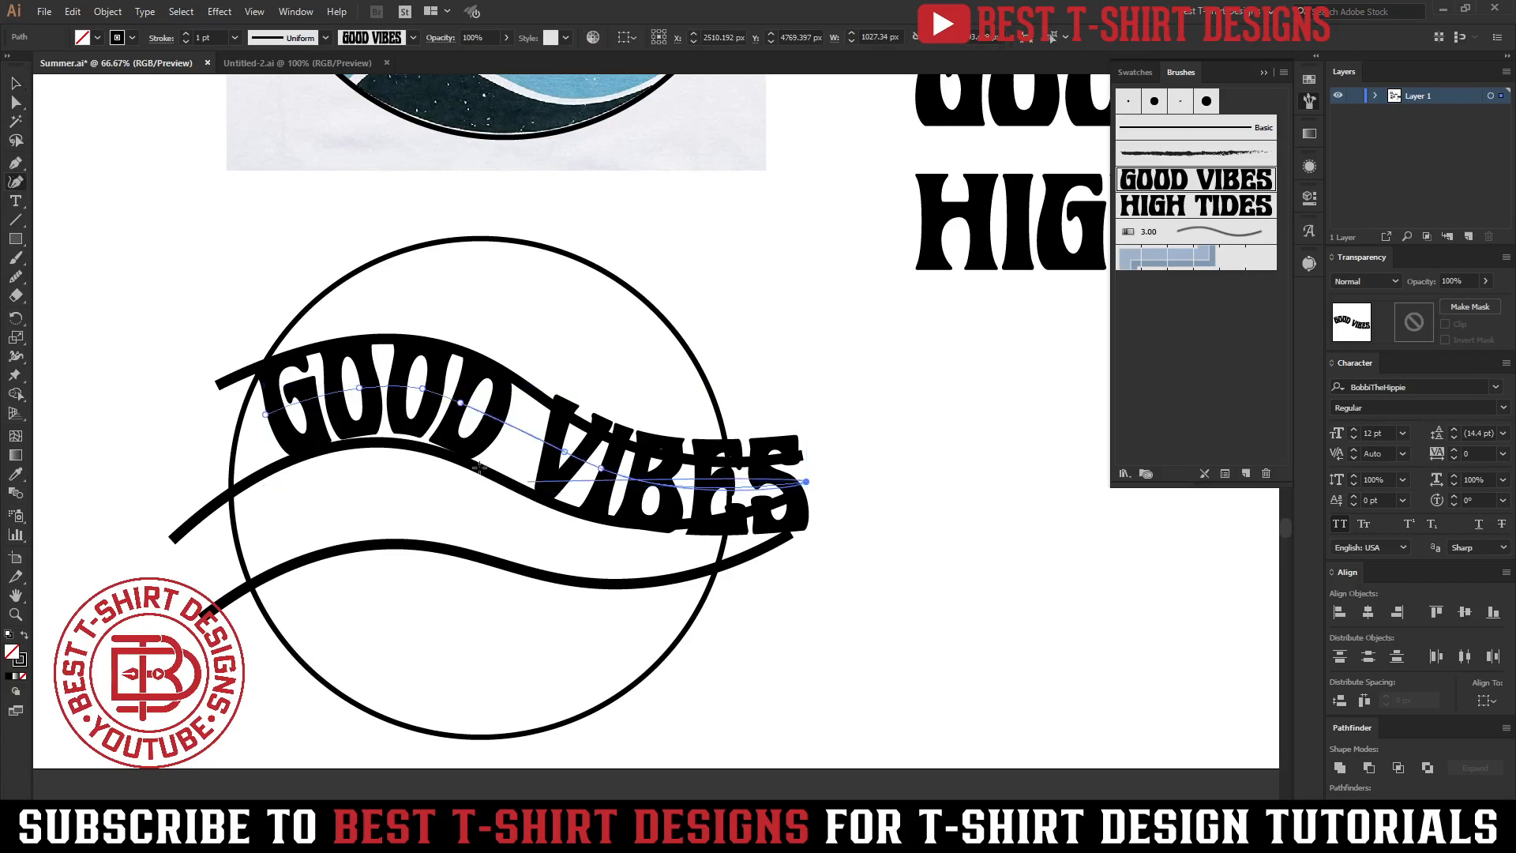
scroll(312, 398, up, 1)
drag(241, 424, 229, 430)
drag(479, 386, 475, 384)
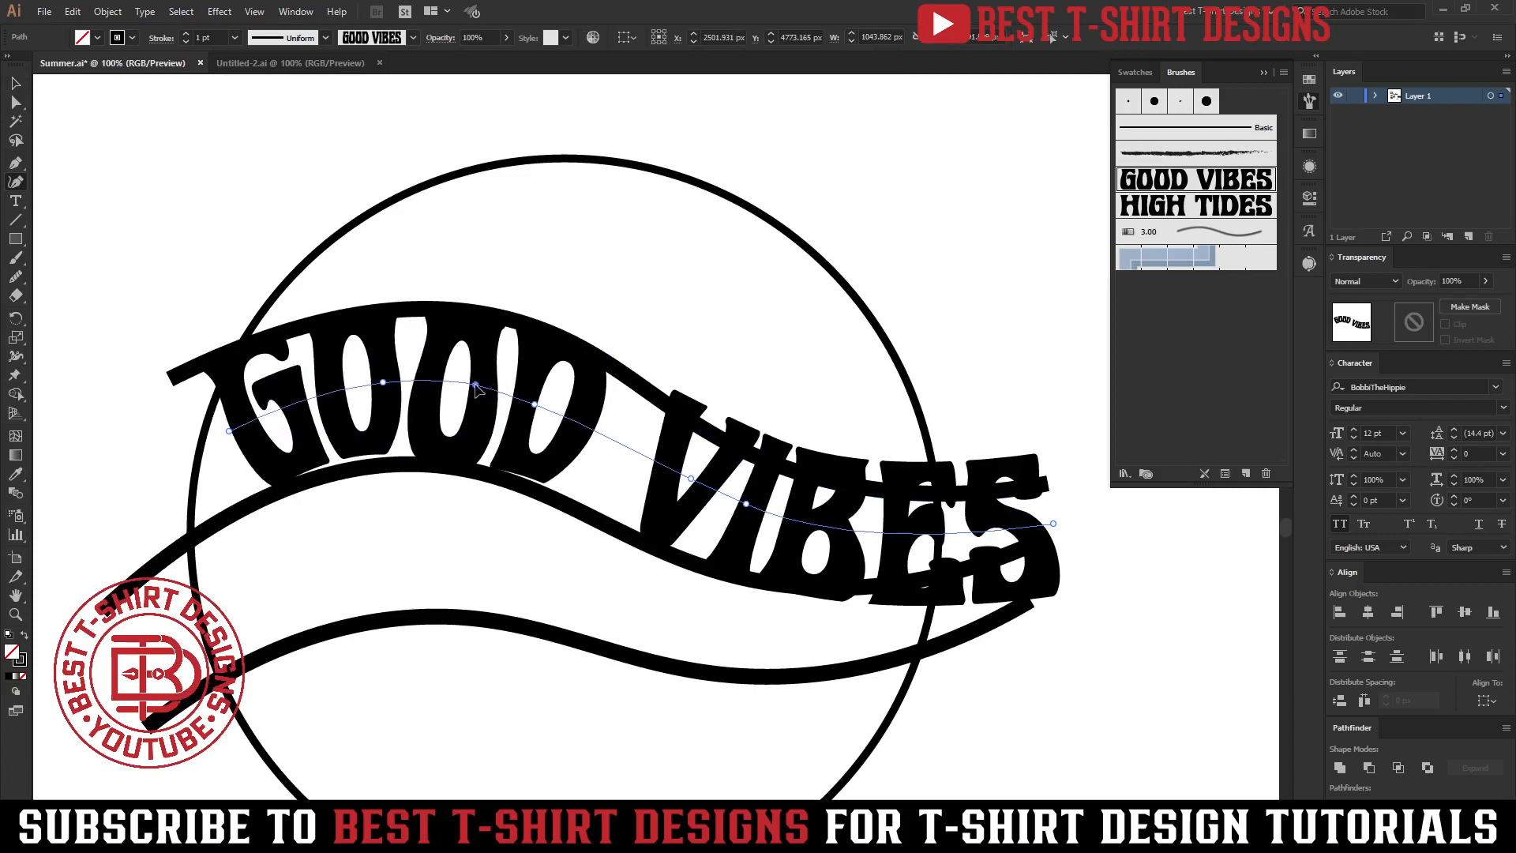
key(Delete)
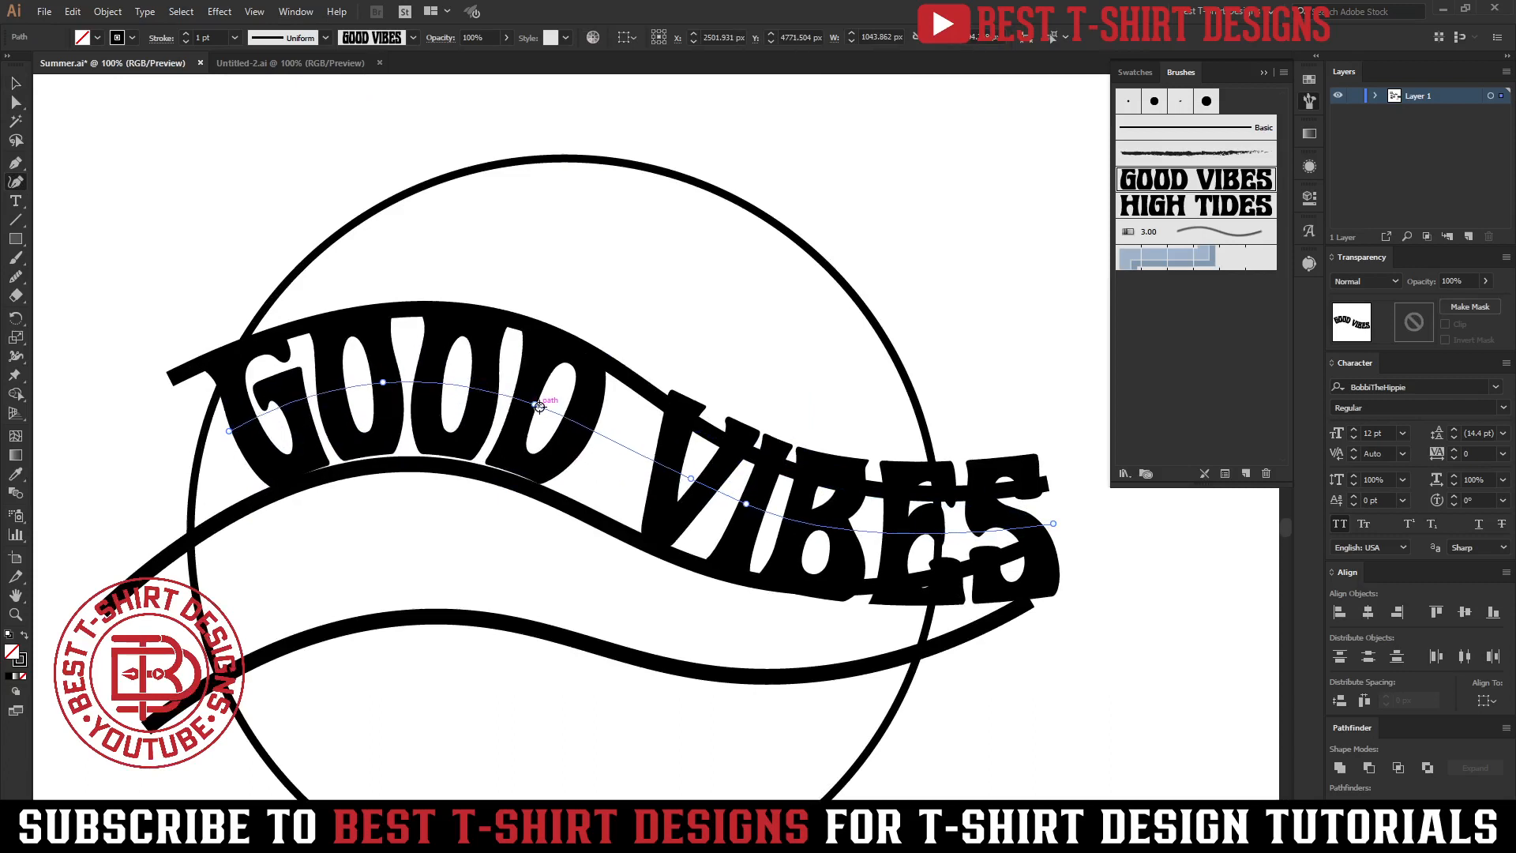
Use the Width tool on the GOOD VIBES stroke to narrow the VIBES end and widen the GOOD end.
key(v)
click(537, 422)
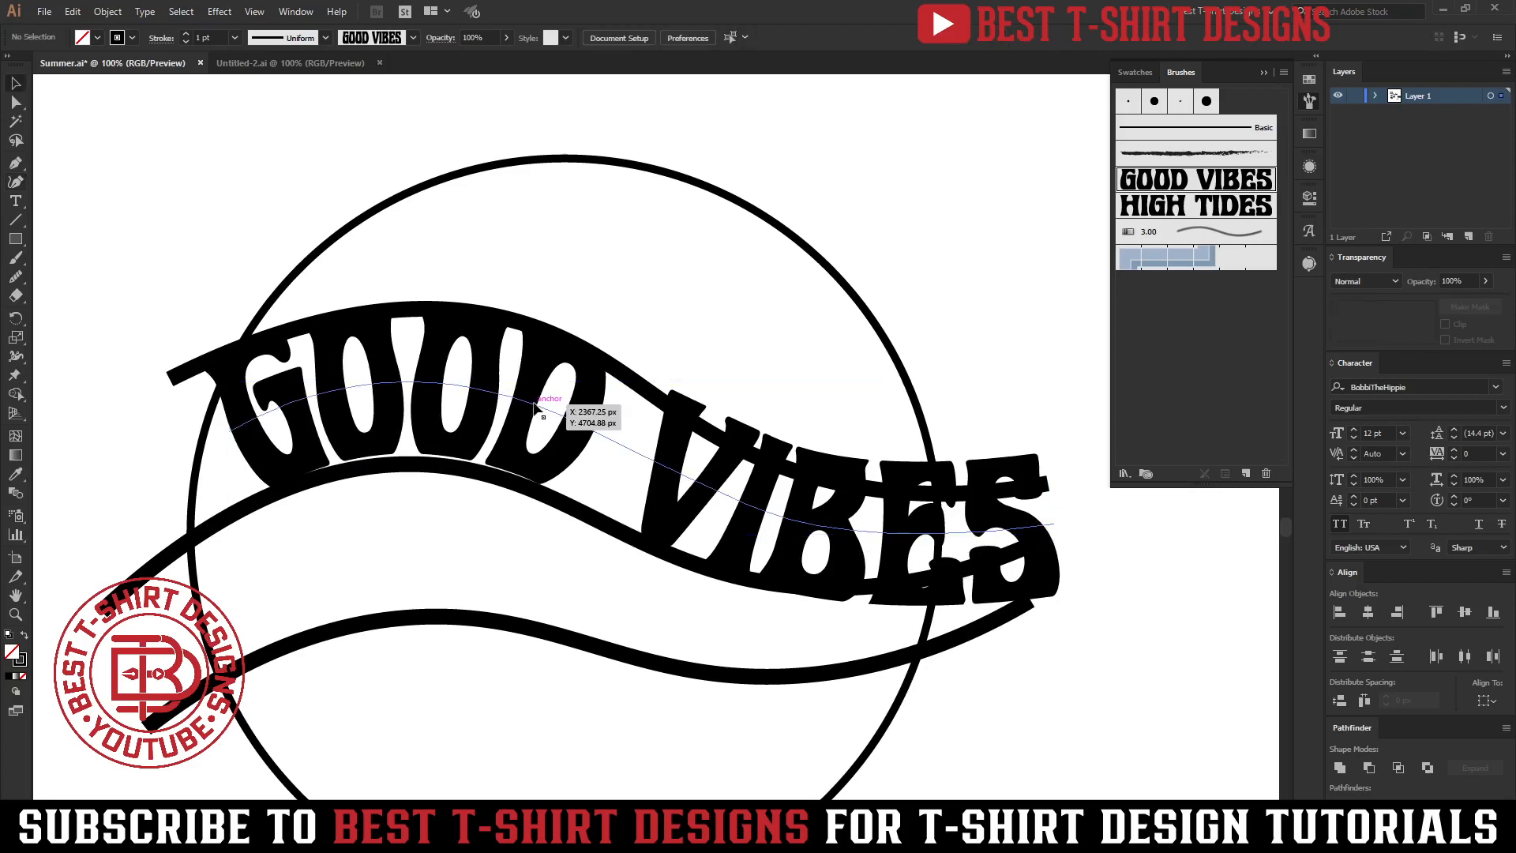
click(535, 405)
key(shift+w)
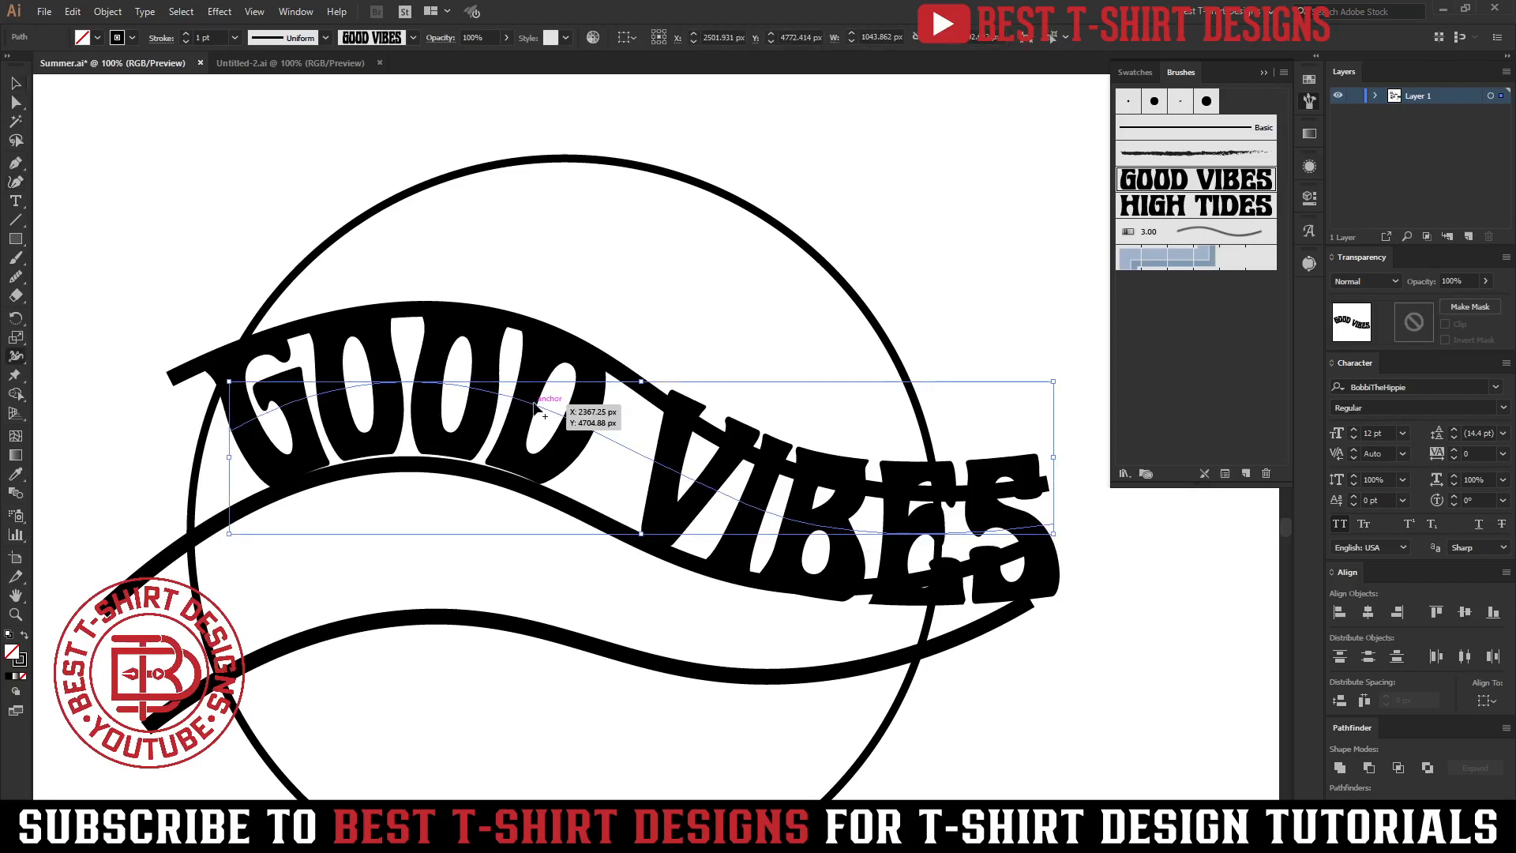
click(15, 360)
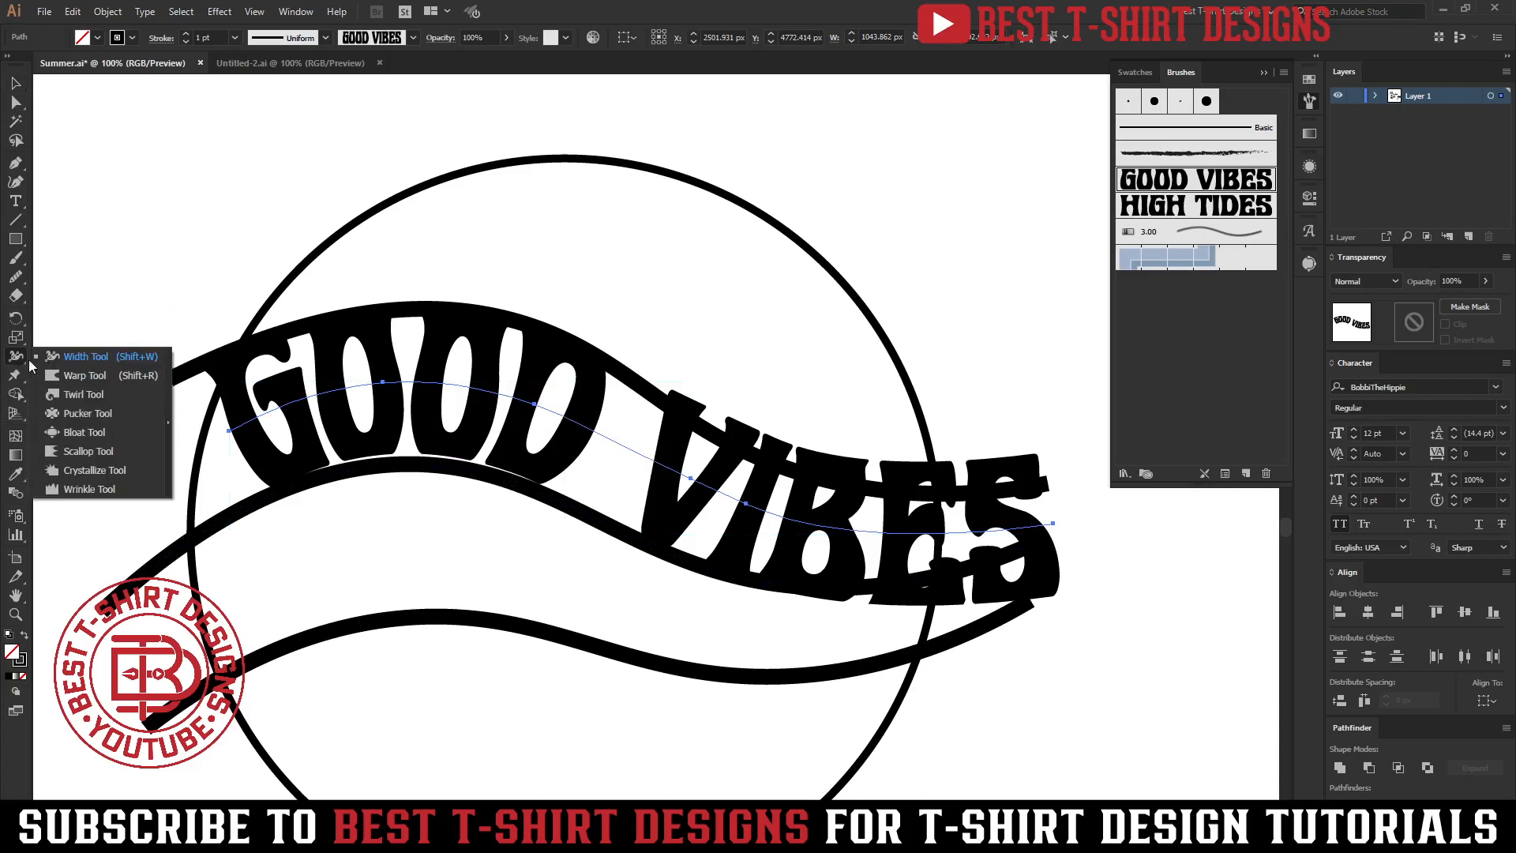
click(78, 358)
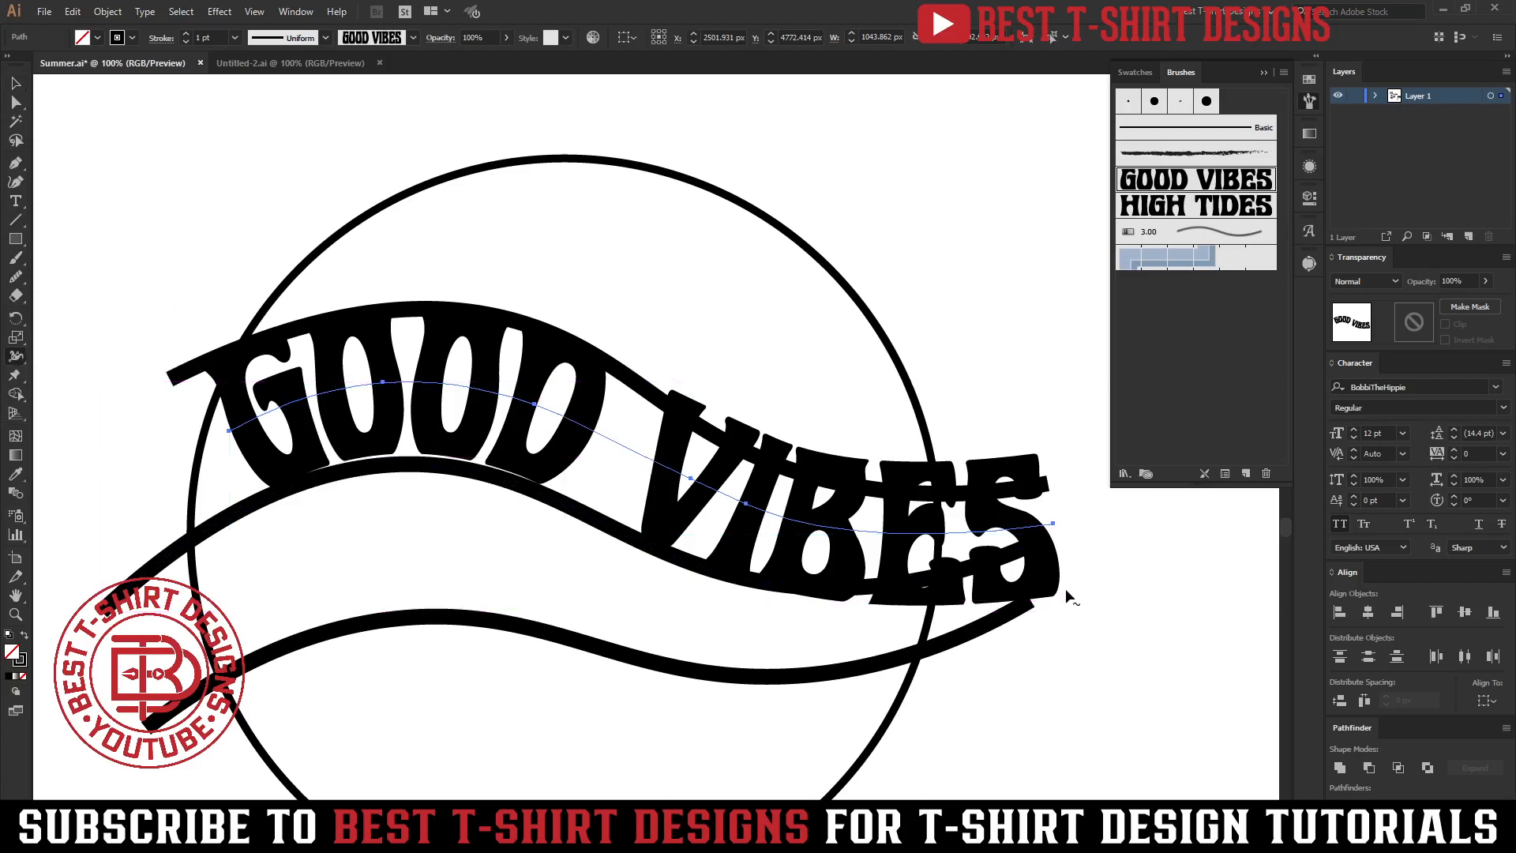
drag(1064, 589, 1060, 542)
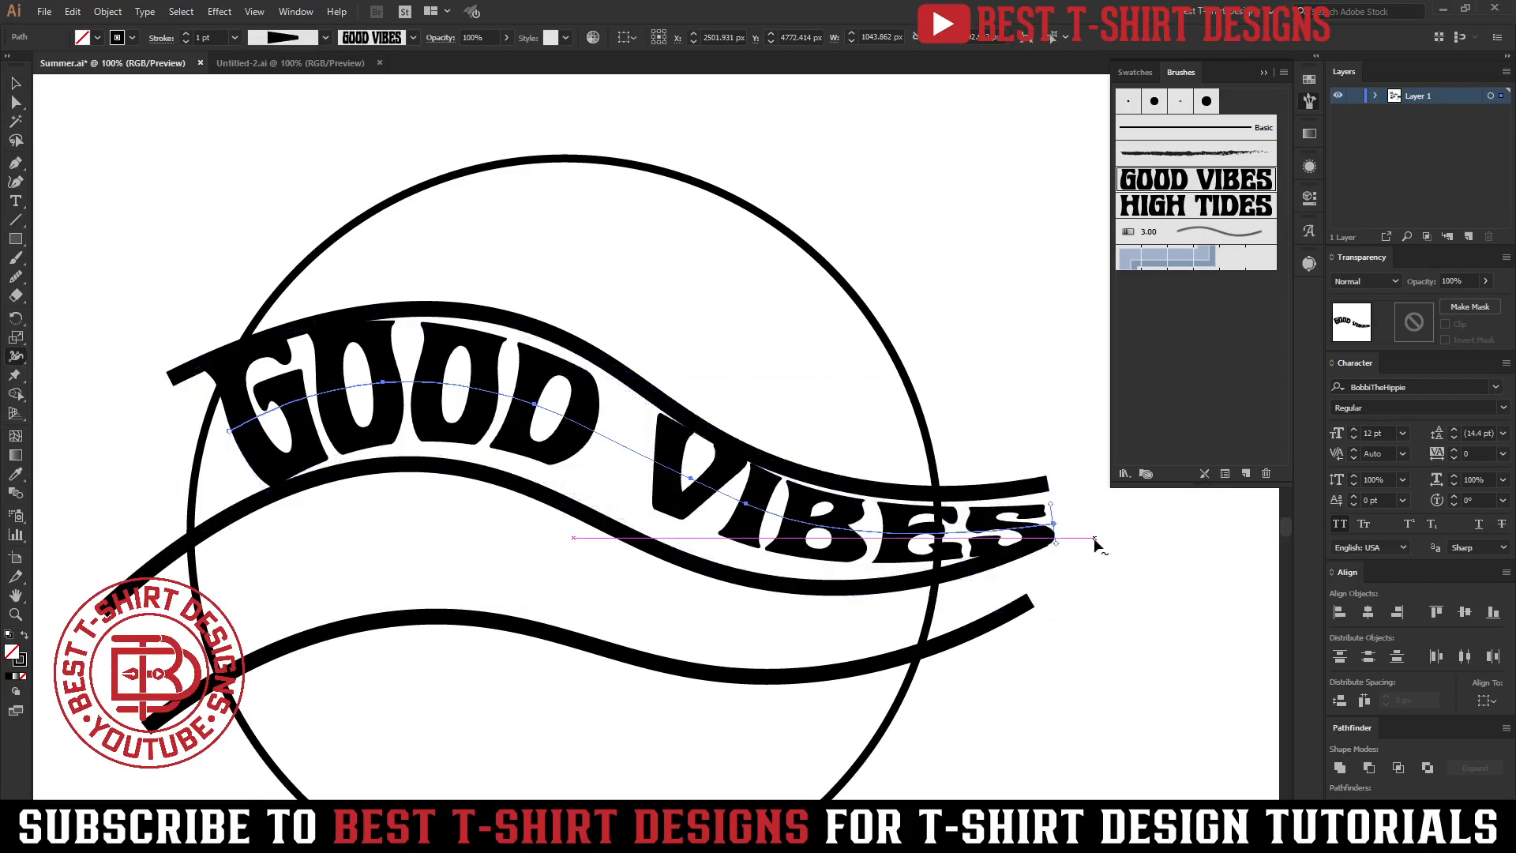
drag(265, 499, 267, 514)
key(v)
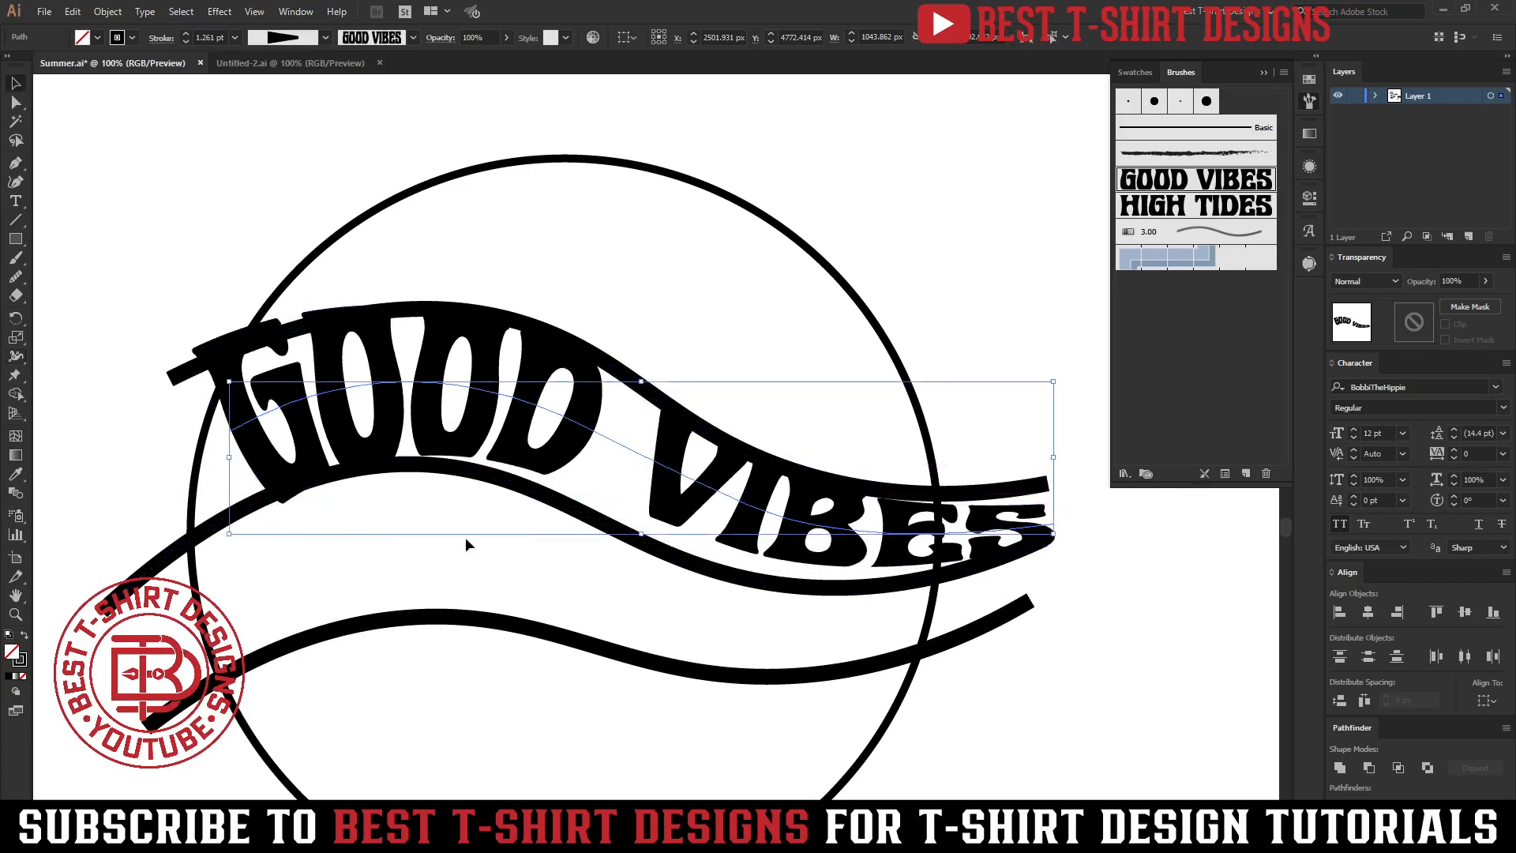
Scale the GOOD VIBES path narrower so it fits inside the circle.
click(545, 538)
scroll(545, 538, down, 1)
drag(635, 498, 623, 508)
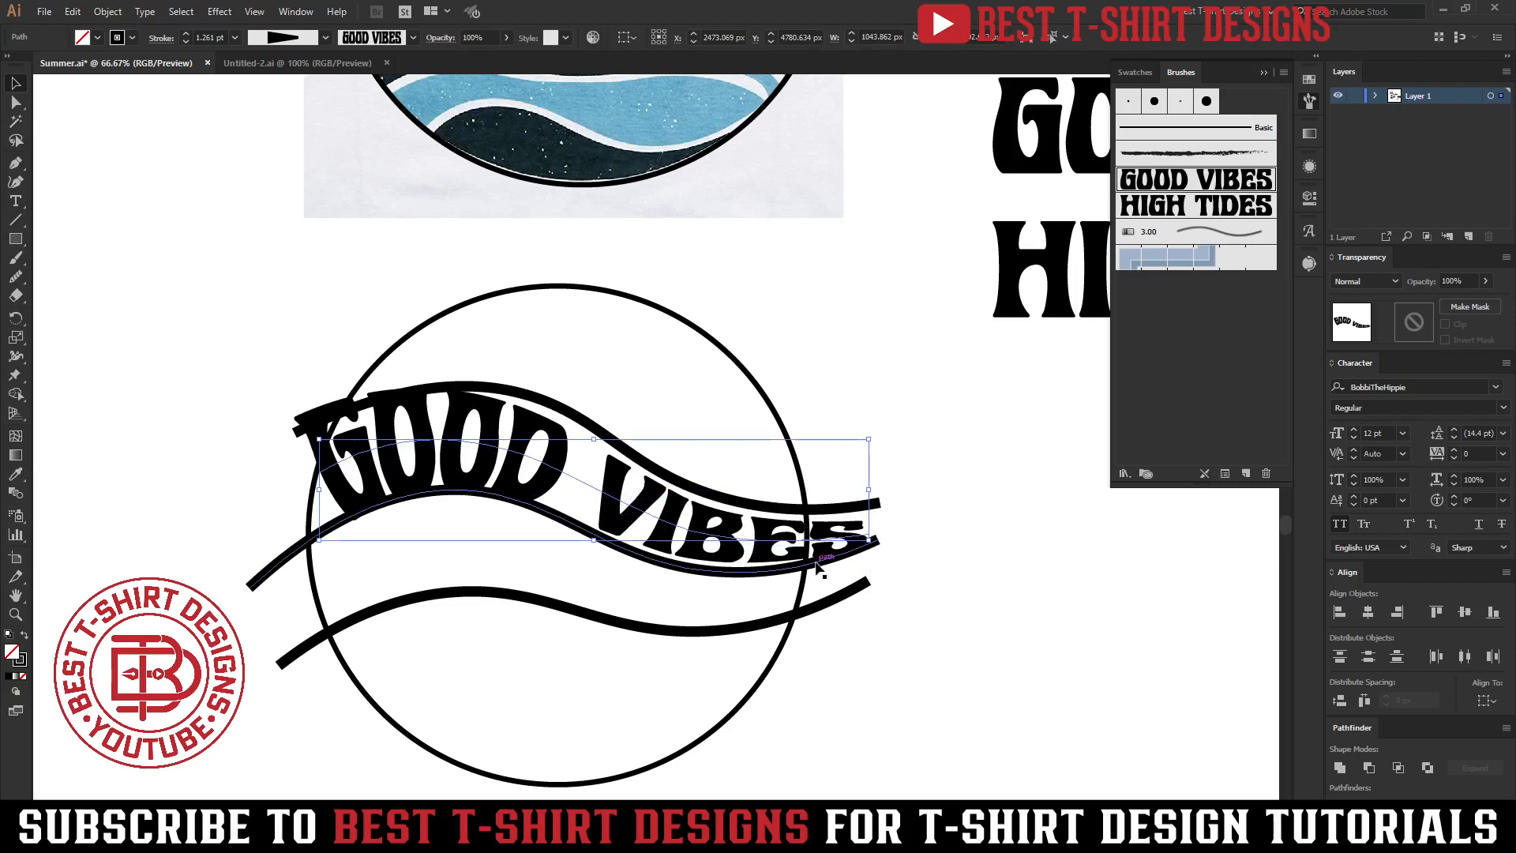
key(shift+e)
drag(892, 522, 788, 641)
drag(261, 375, 344, 551)
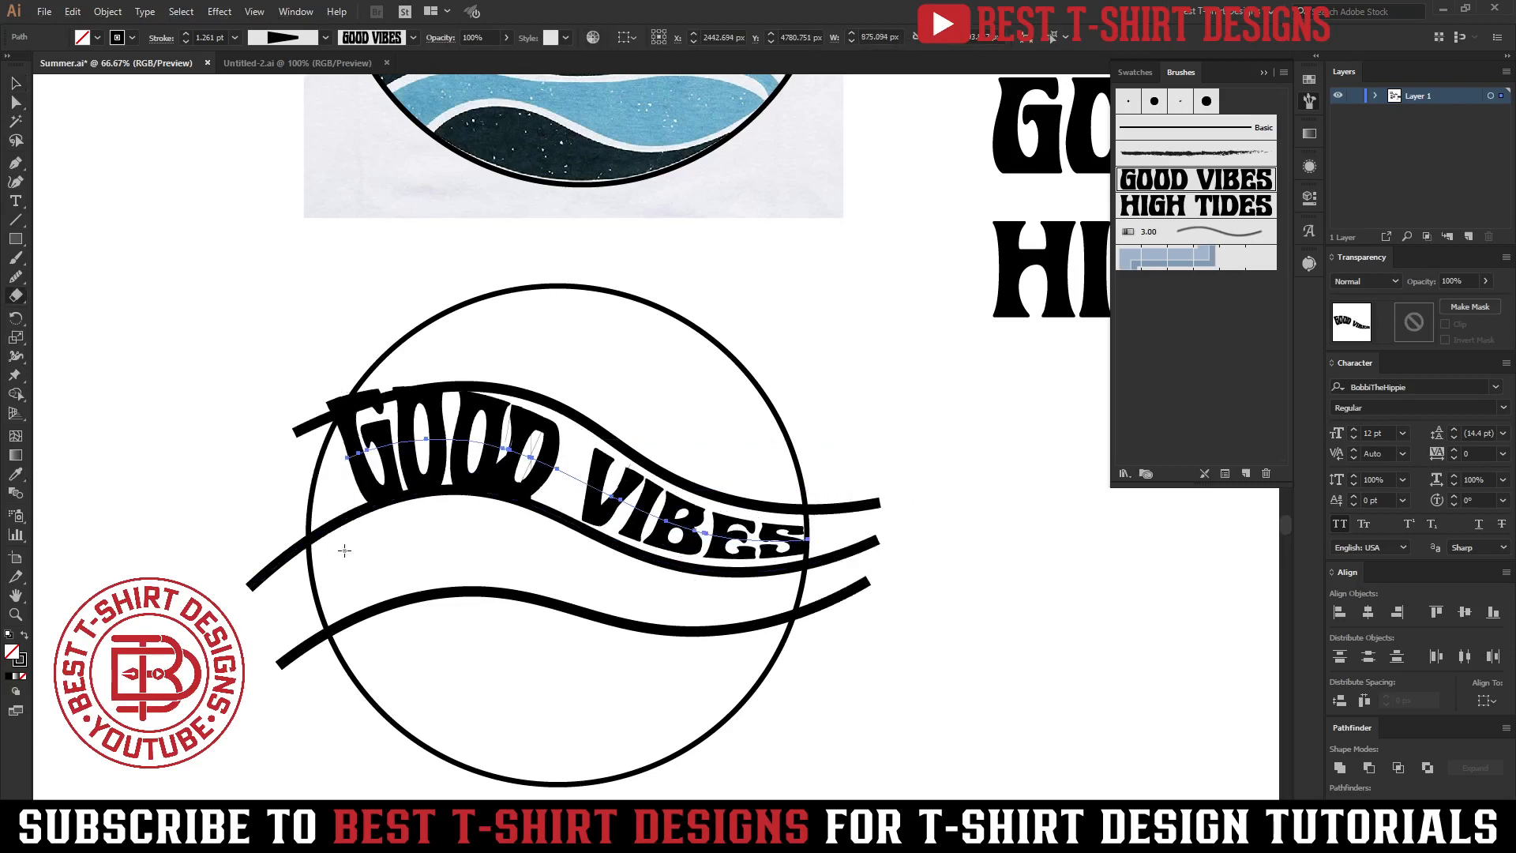
key(v)
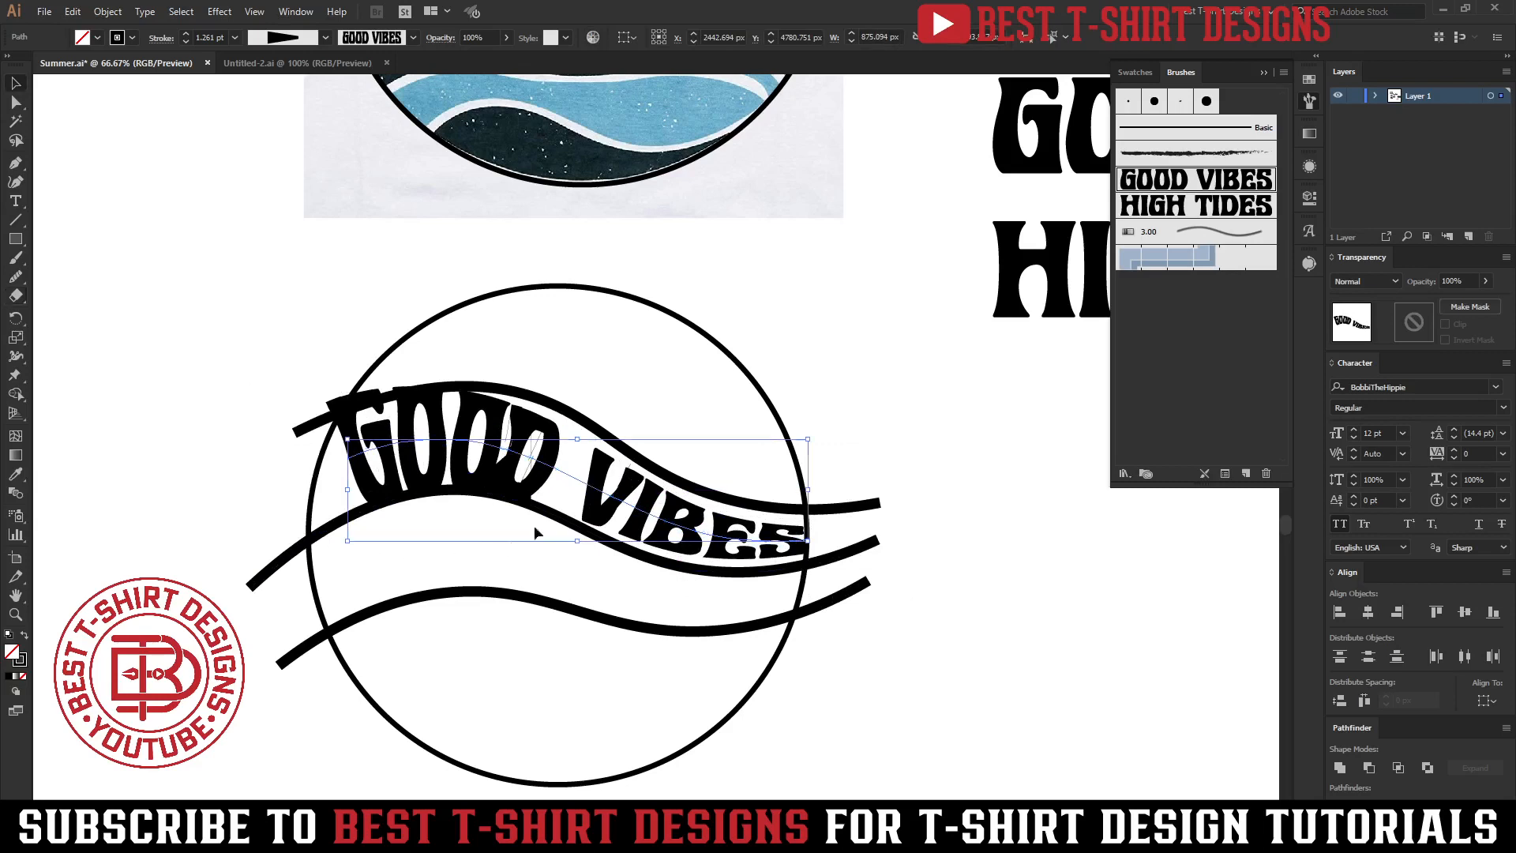
click(480, 558)
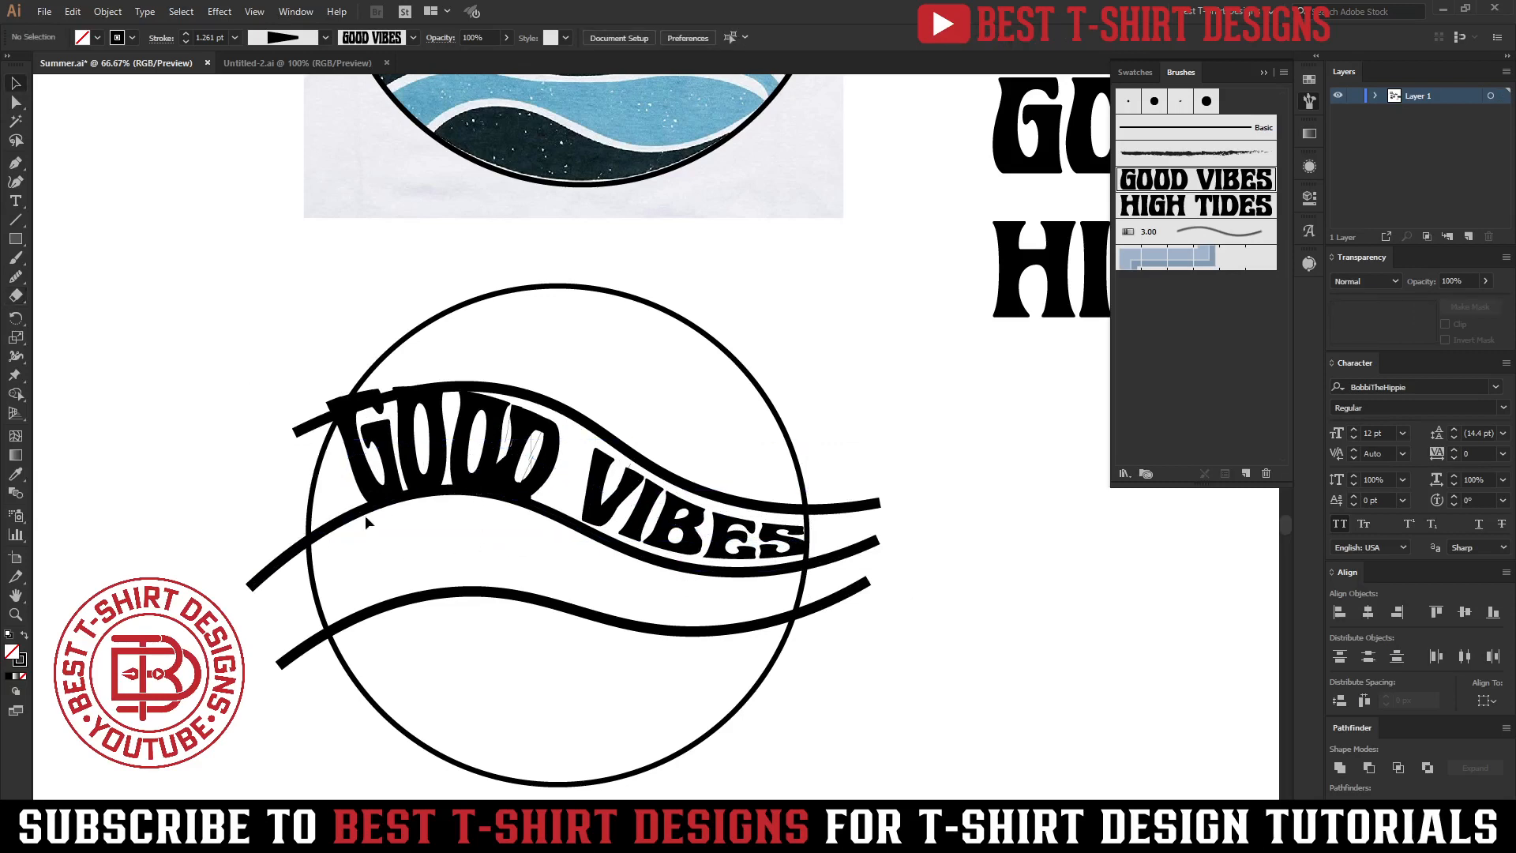
Delete the three wavy curves and the GOOD VIBES path, leaving only the empty circle.
click(372, 588)
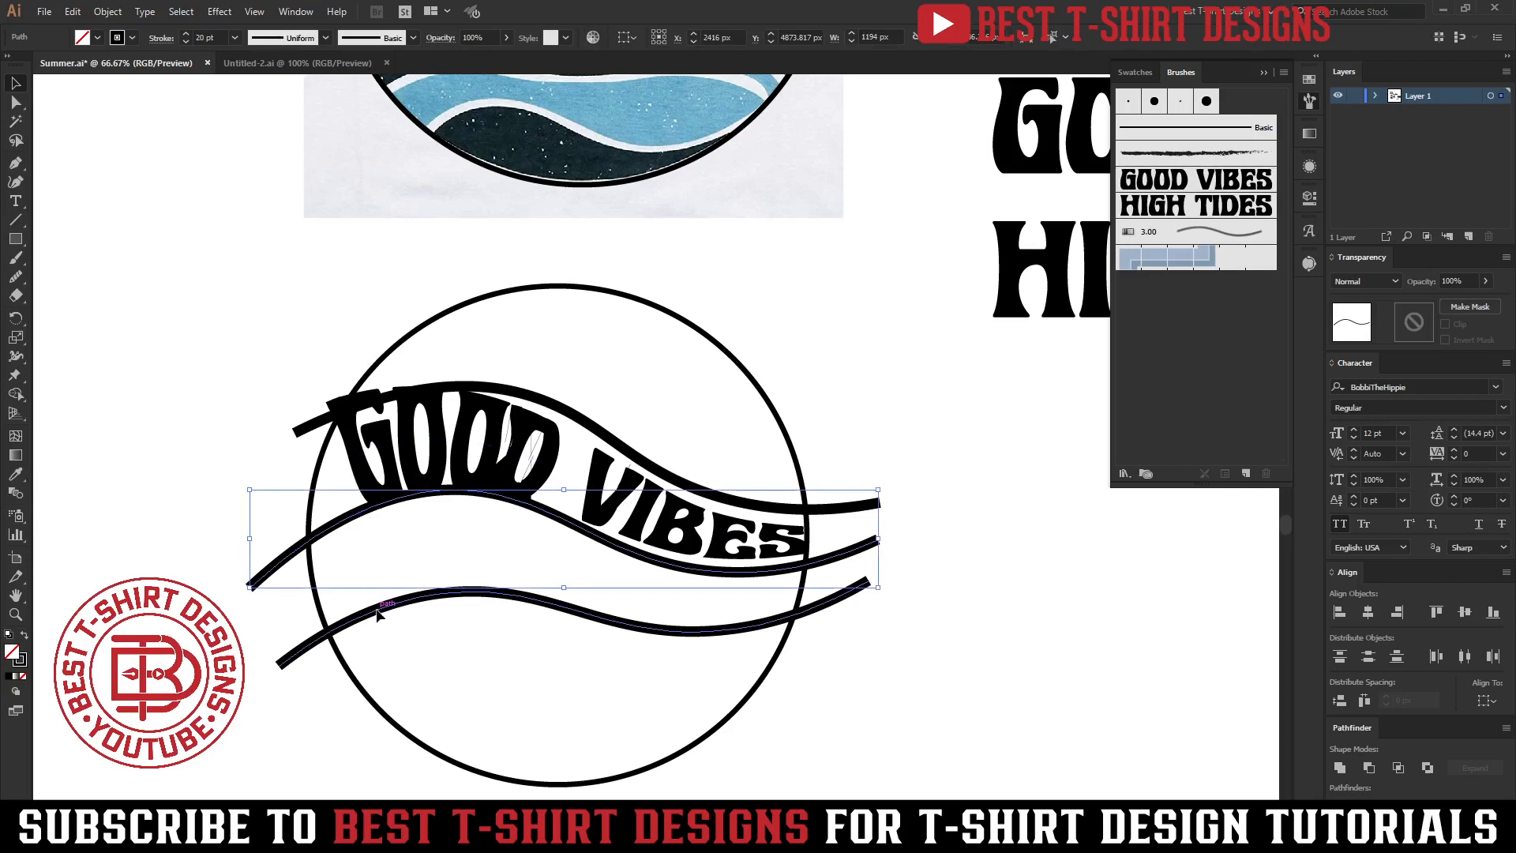
shift+click(377, 614)
shift+click(316, 426)
shift+click(320, 478)
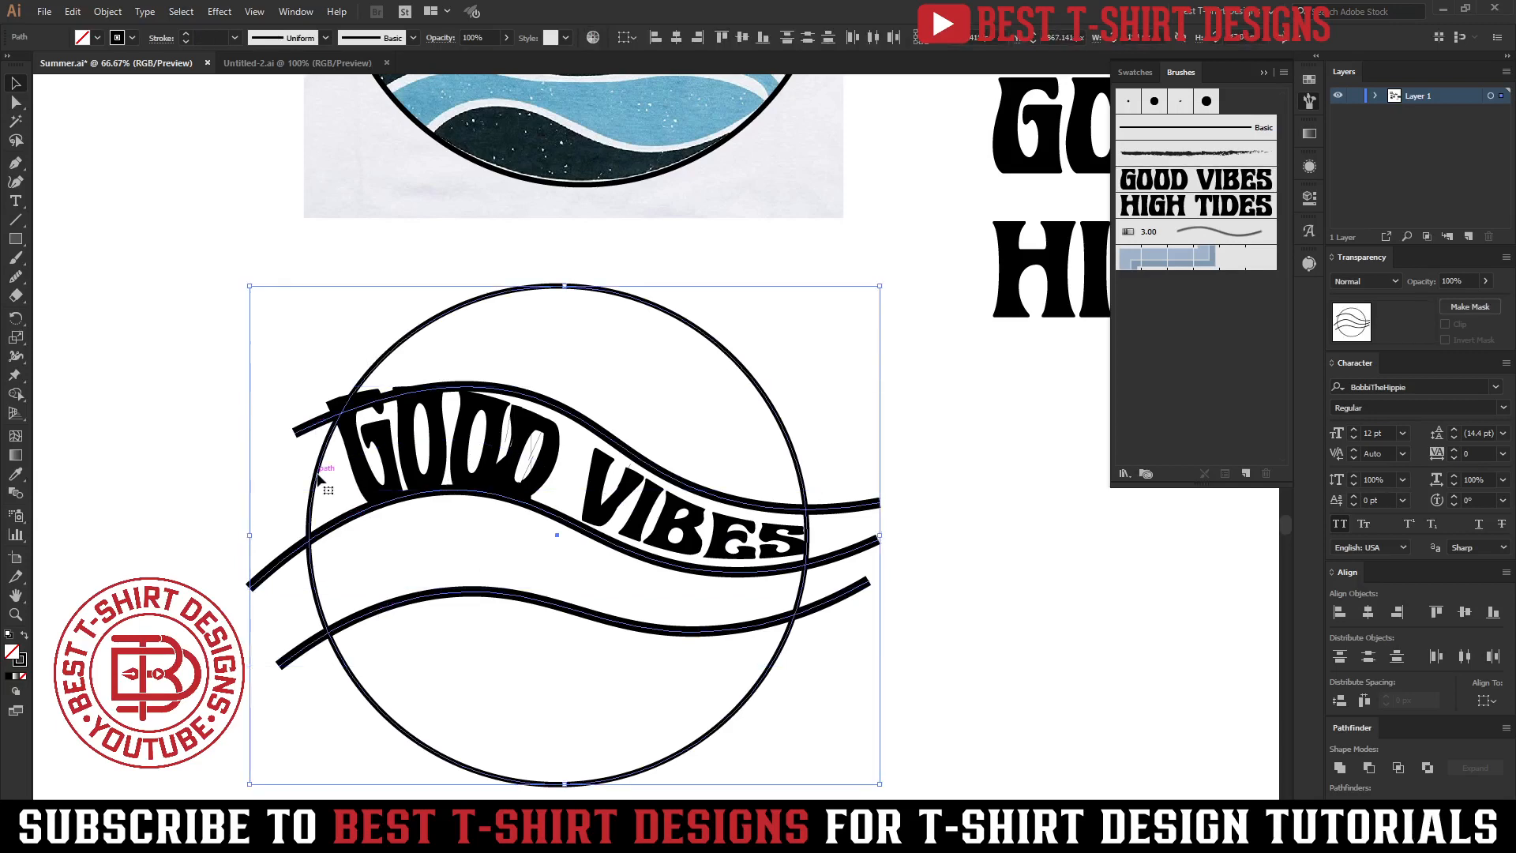
scroll(317, 475, down, 2)
drag(353, 488, 850, 511)
scroll(343, 468, up, 2)
drag(216, 397, 290, 661)
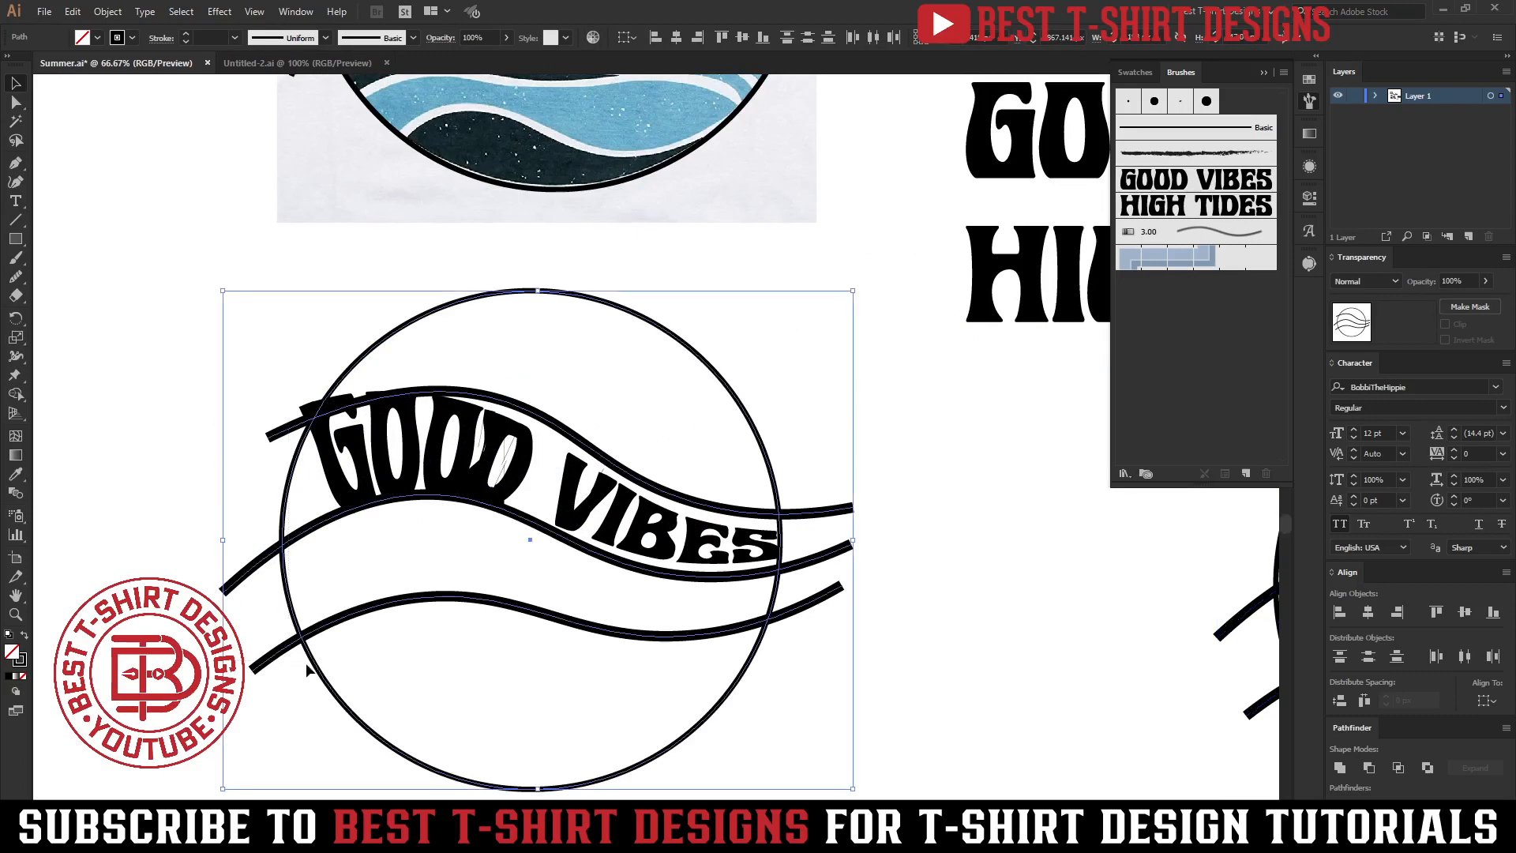
shift+click(320, 673)
key(Delete)
click(451, 472)
key(Delete)
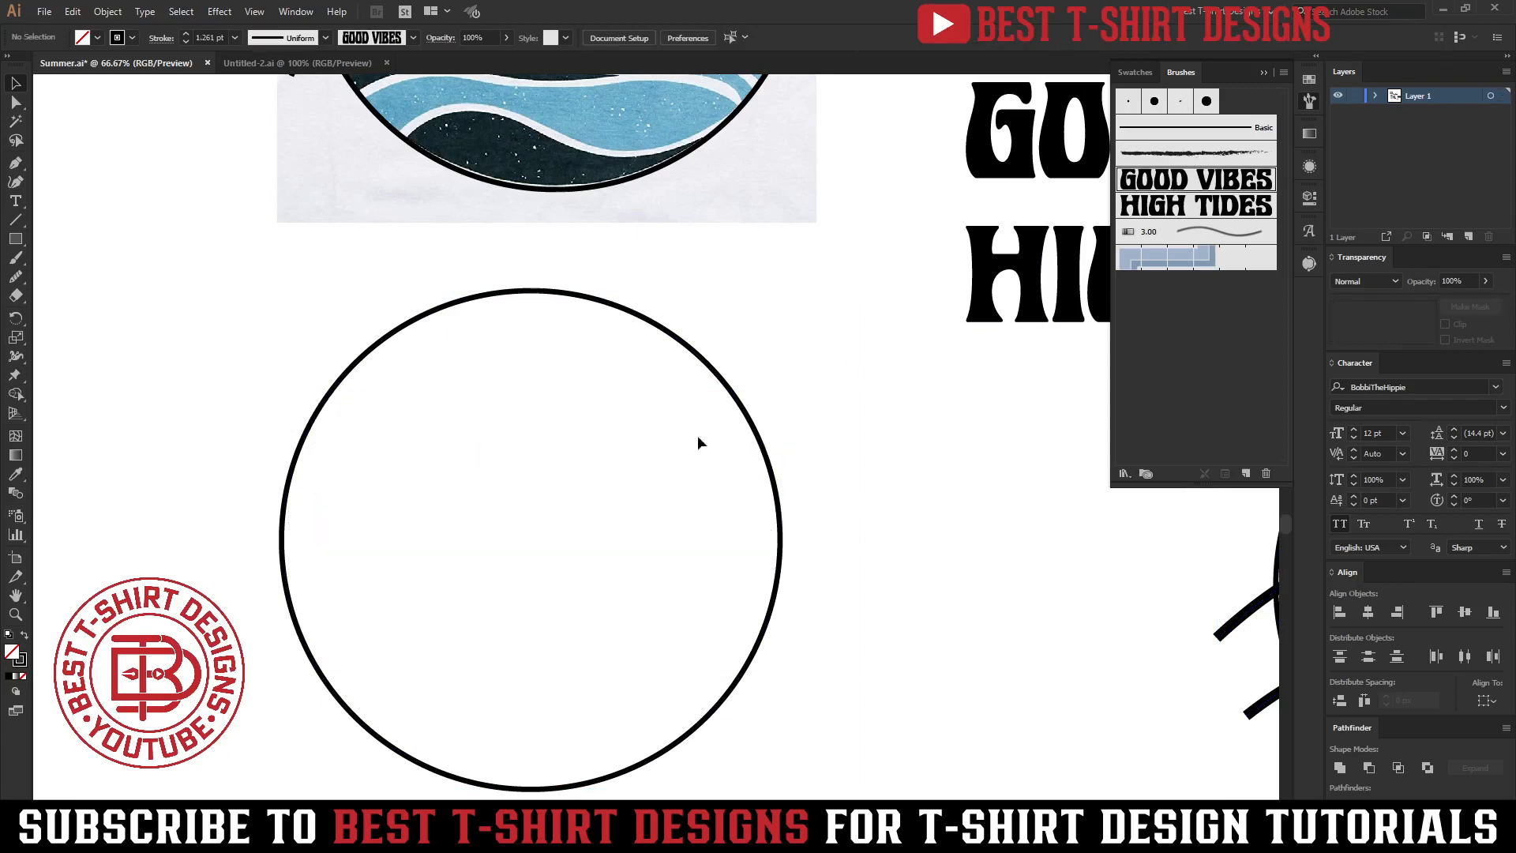
Paint a new curved GOOD VIBES brush stroke across the upper part of the circle.
key(b)
drag(754, 522, 767, 519)
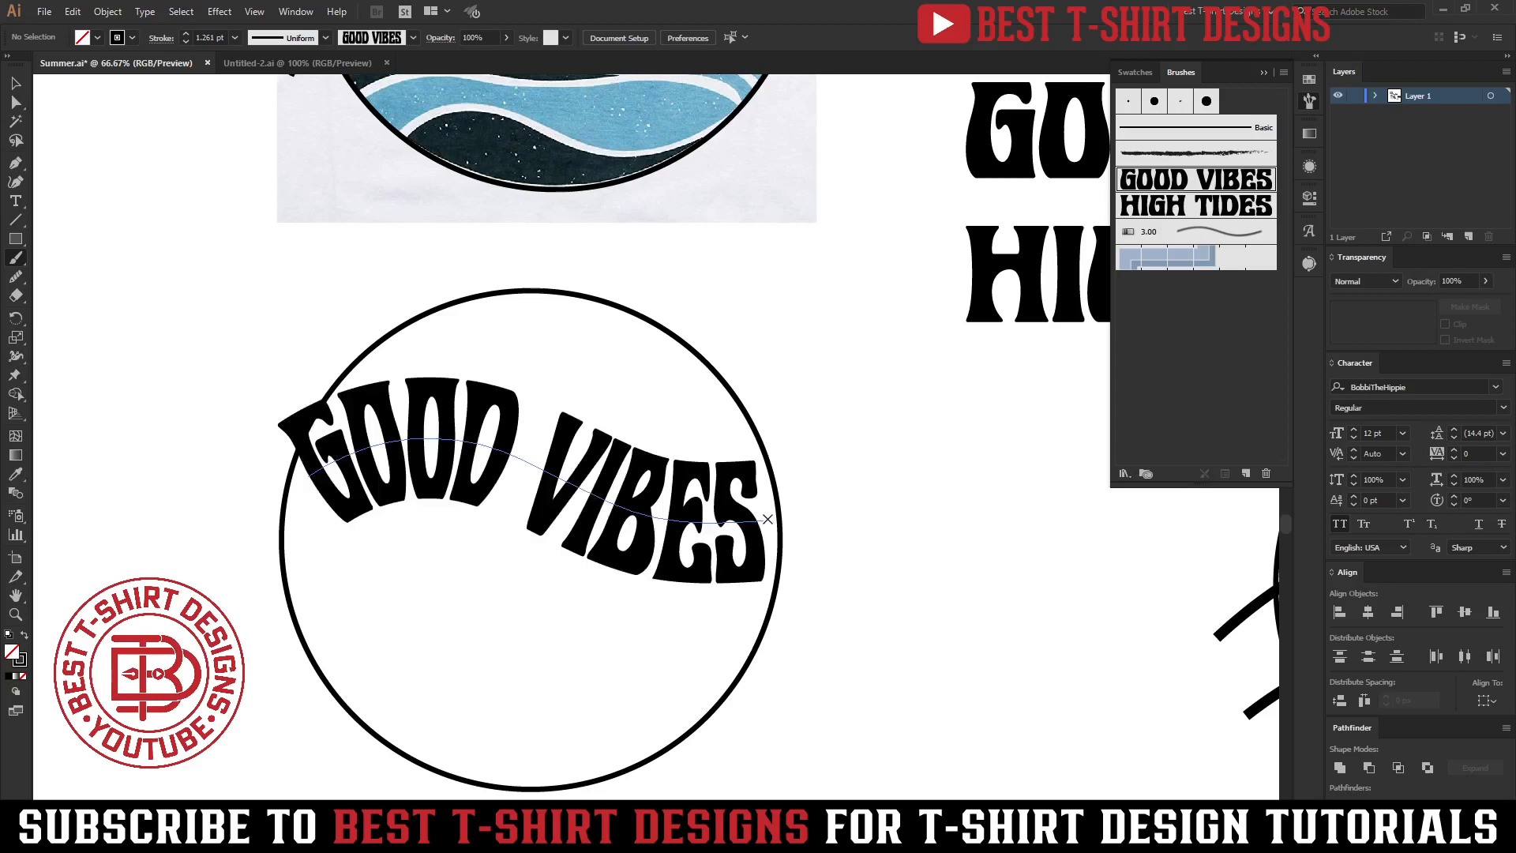
key(v)
click(730, 527)
Taper the new GOOD VIBES stroke with the Width tool, thinner at VIBES and thicker at GOOD.
key(shift+w)
drag(767, 584, 766, 537)
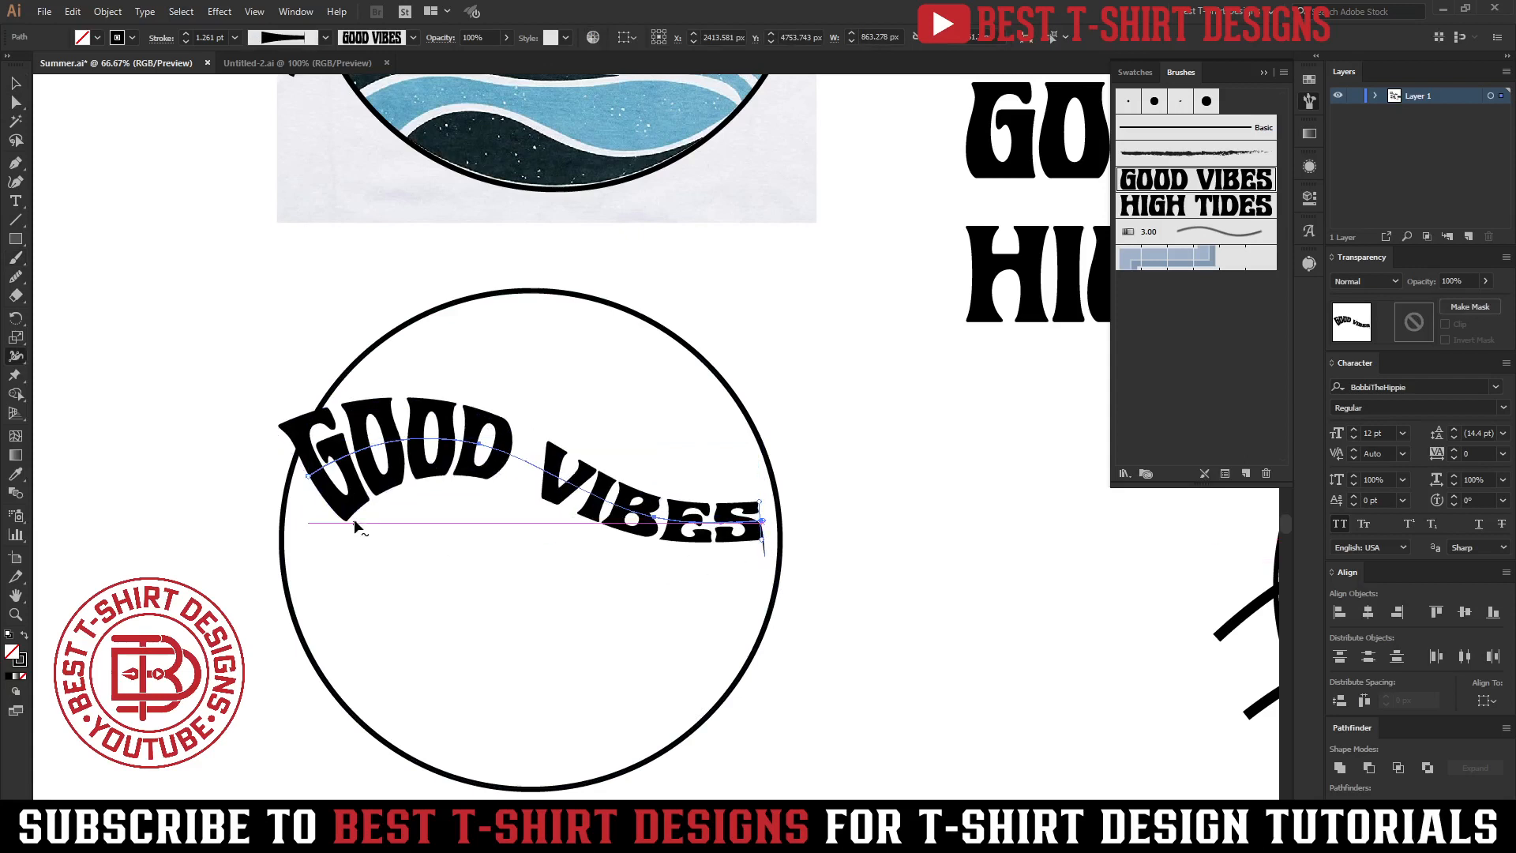
drag(345, 523, 350, 537)
Adjust the handle of the GOOD VIBES path's starting anchor to reshape the curve under GOOD.
key(a)
click(309, 476)
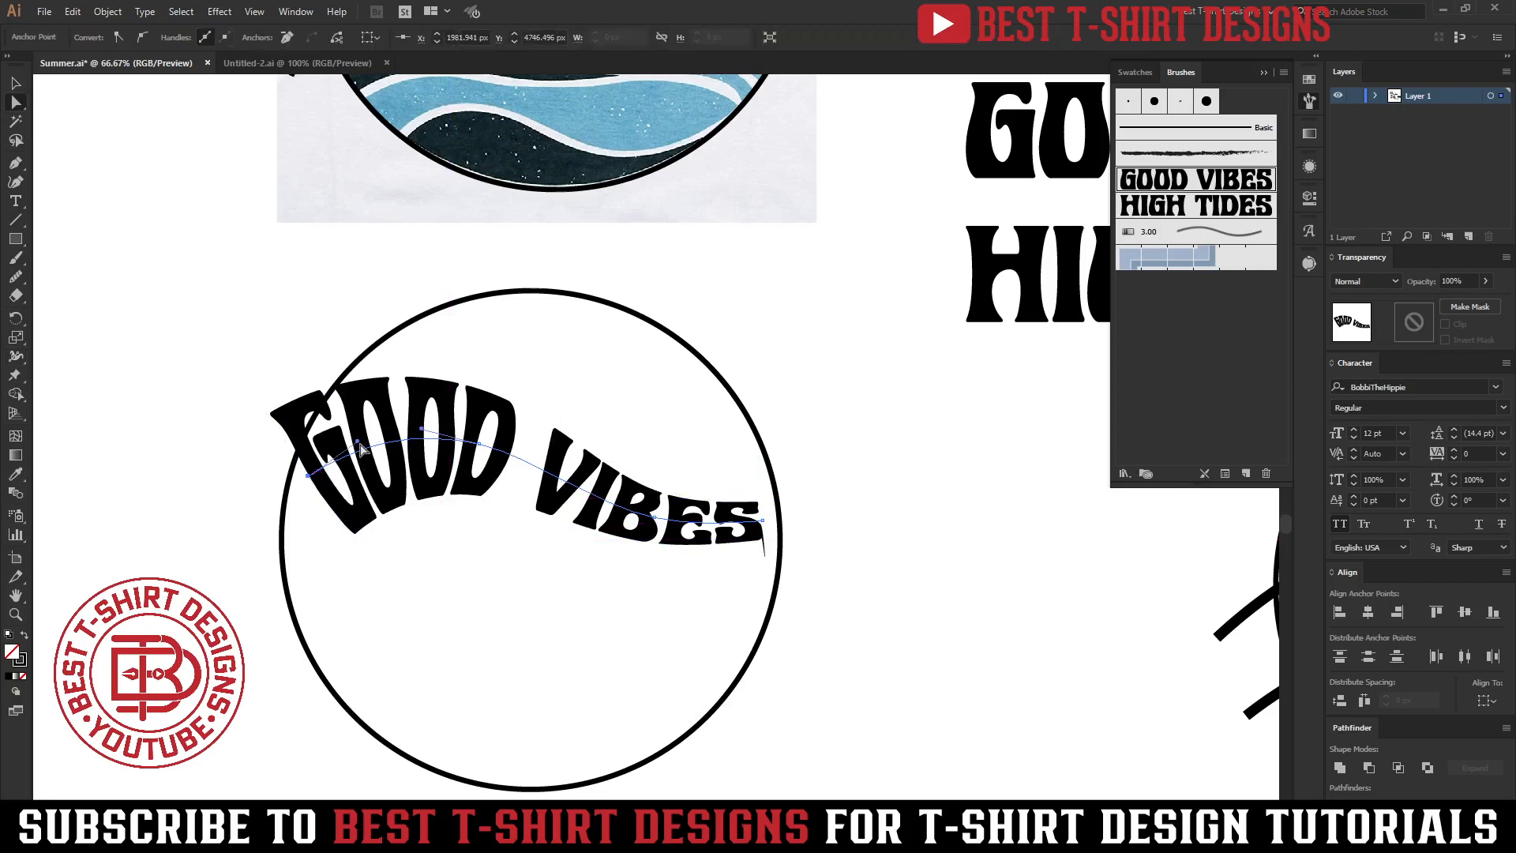
drag(362, 442, 397, 432)
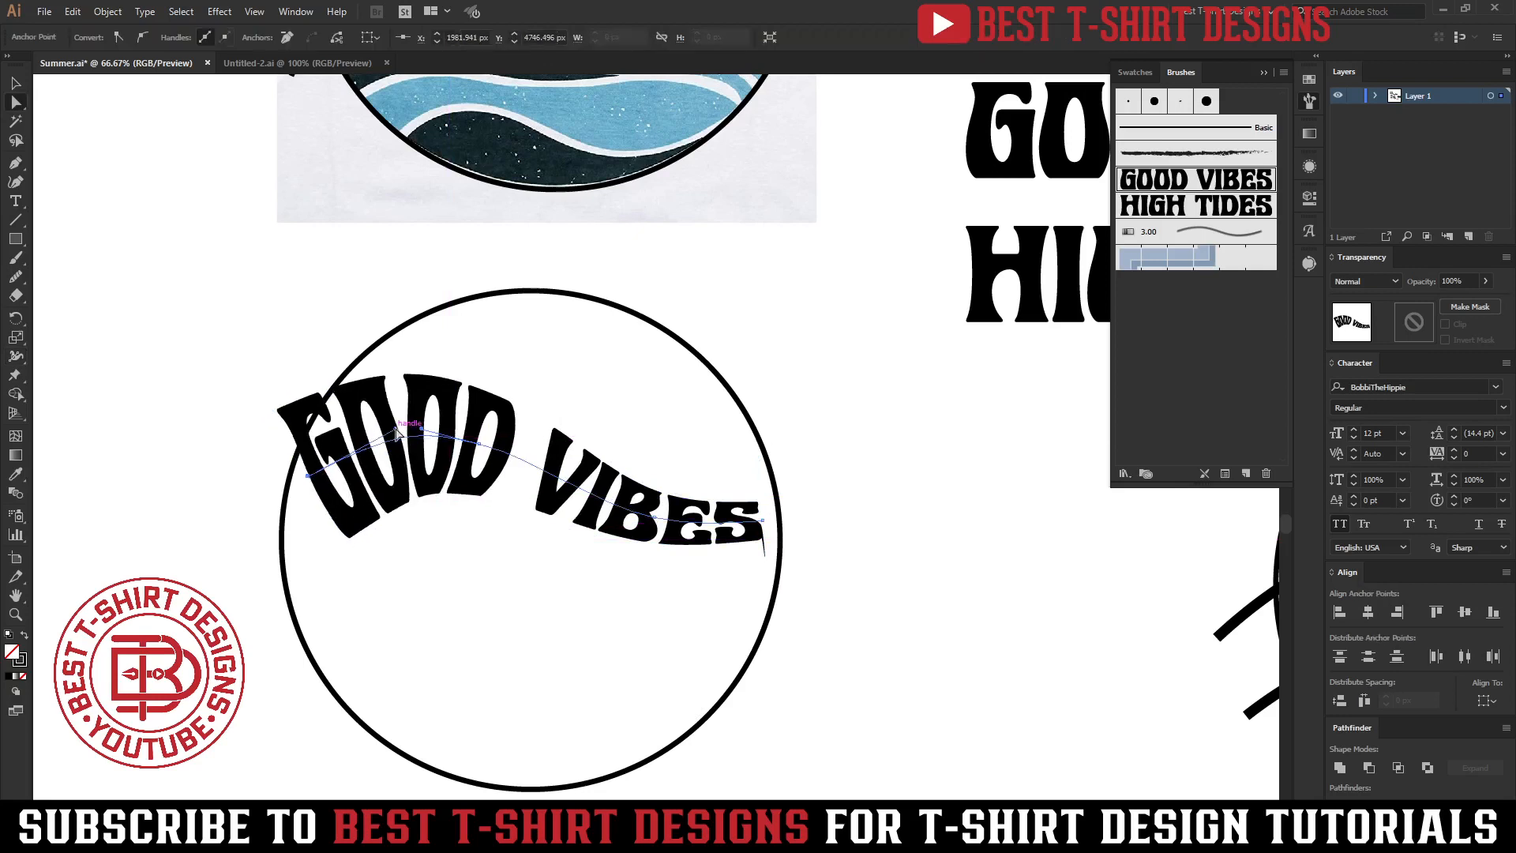
click(554, 566)
Paint a HIGH TIDES brush stroke below GOOD VIBES inside the circle.
key(b)
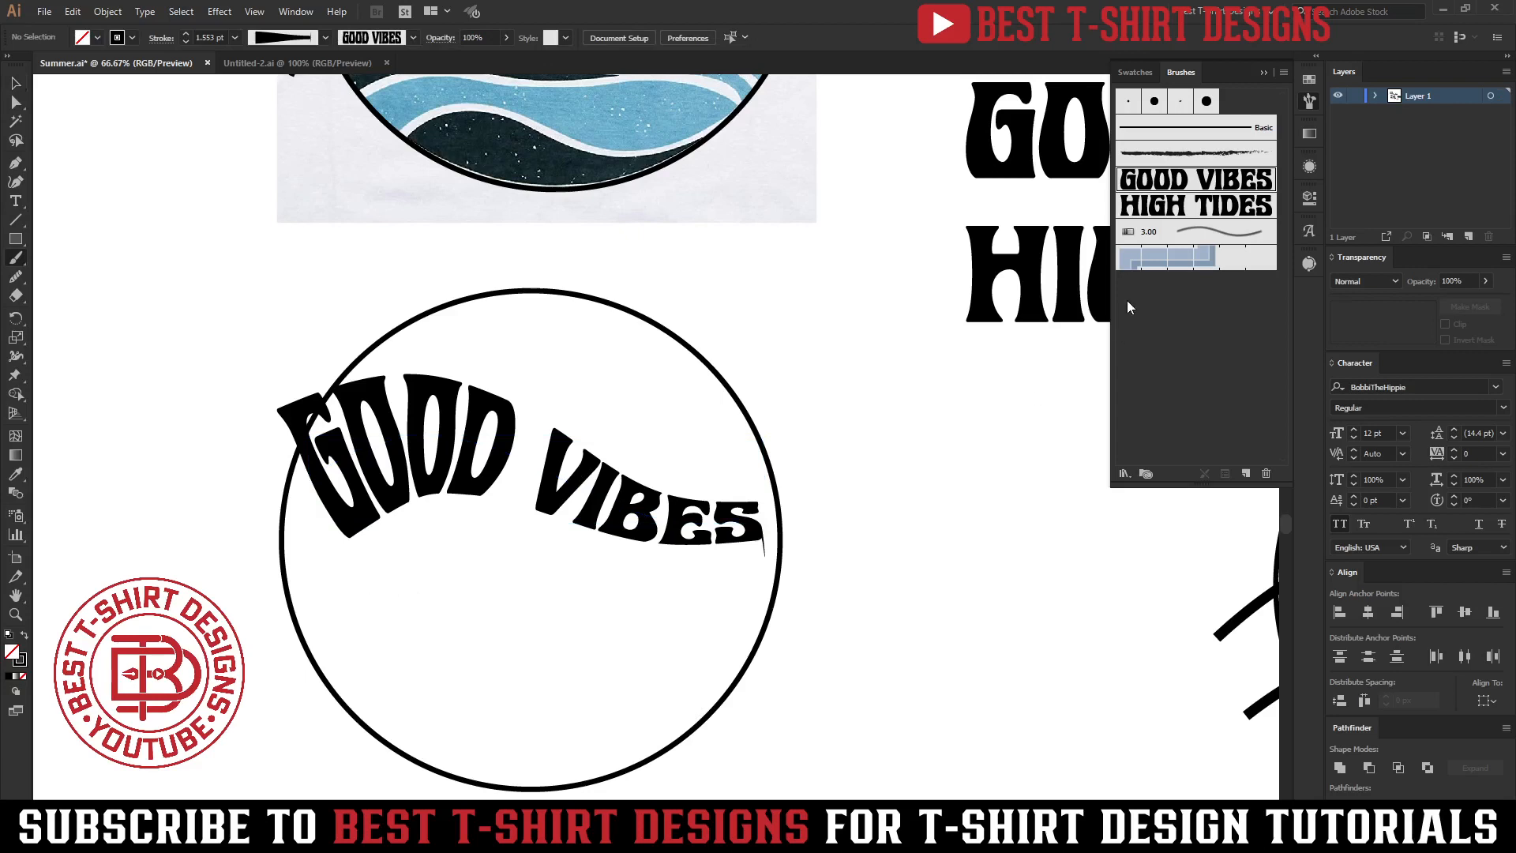
click(1166, 207)
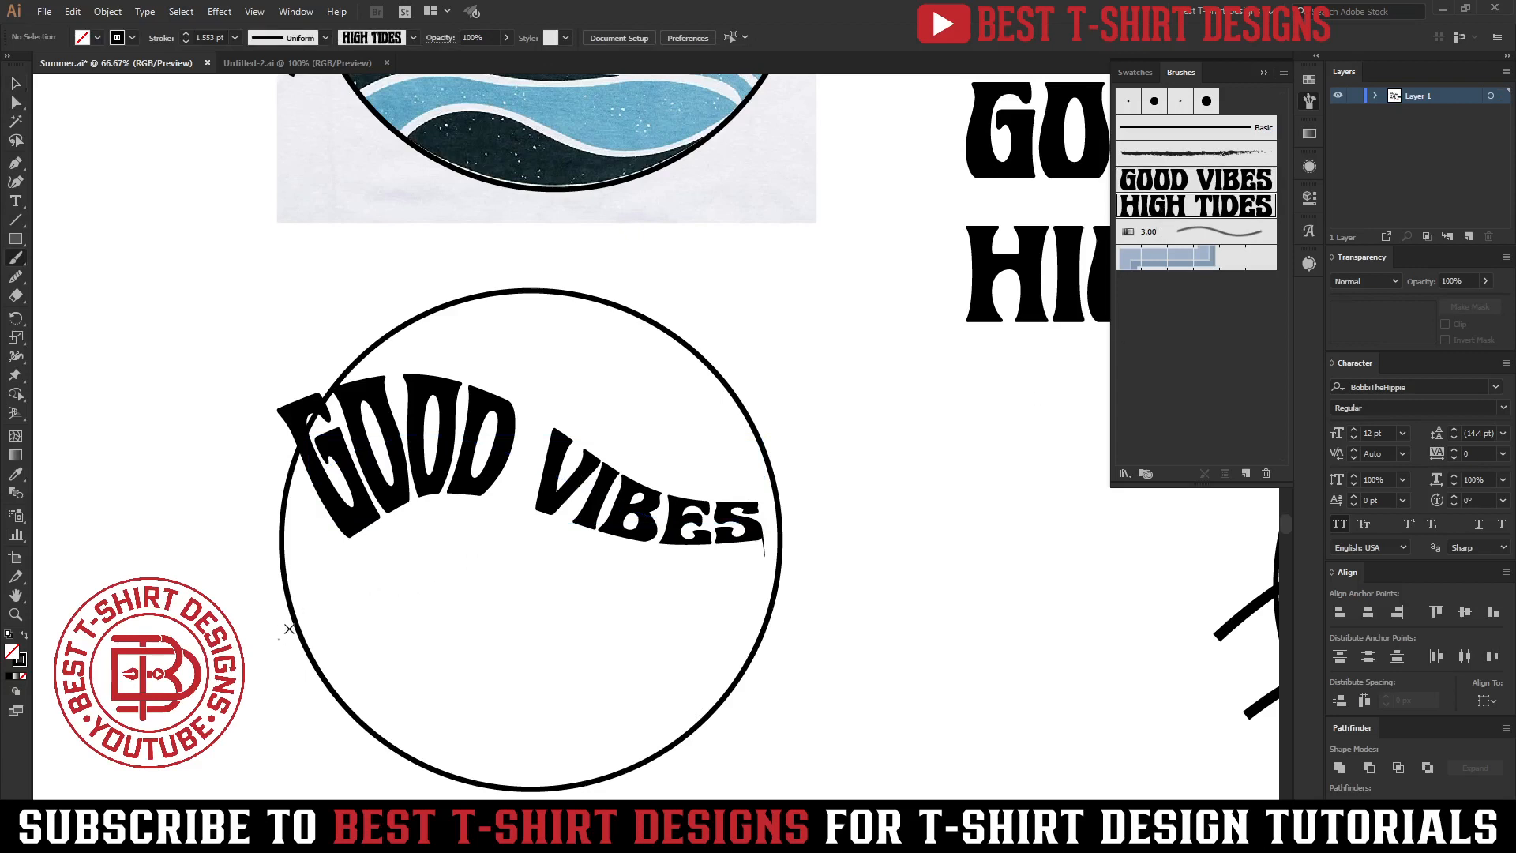
drag(763, 597, 764, 597)
key(v)
scroll(540, 571, down, 1)
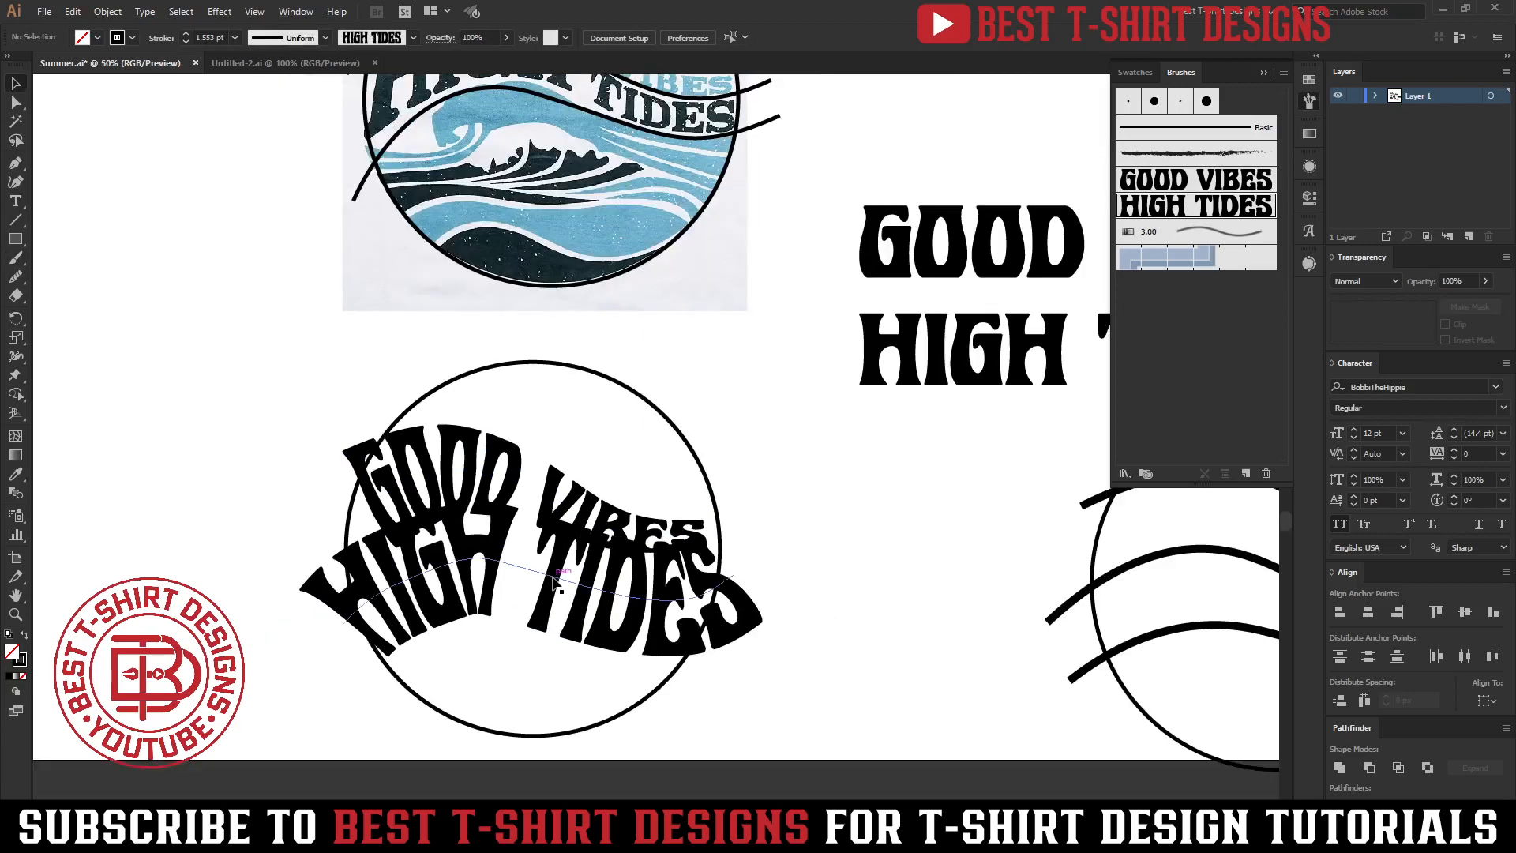
Narrow the end of the HIGH TIDES stroke with the Width tool and shift the path slightly down.
click(624, 517)
key(shift+w)
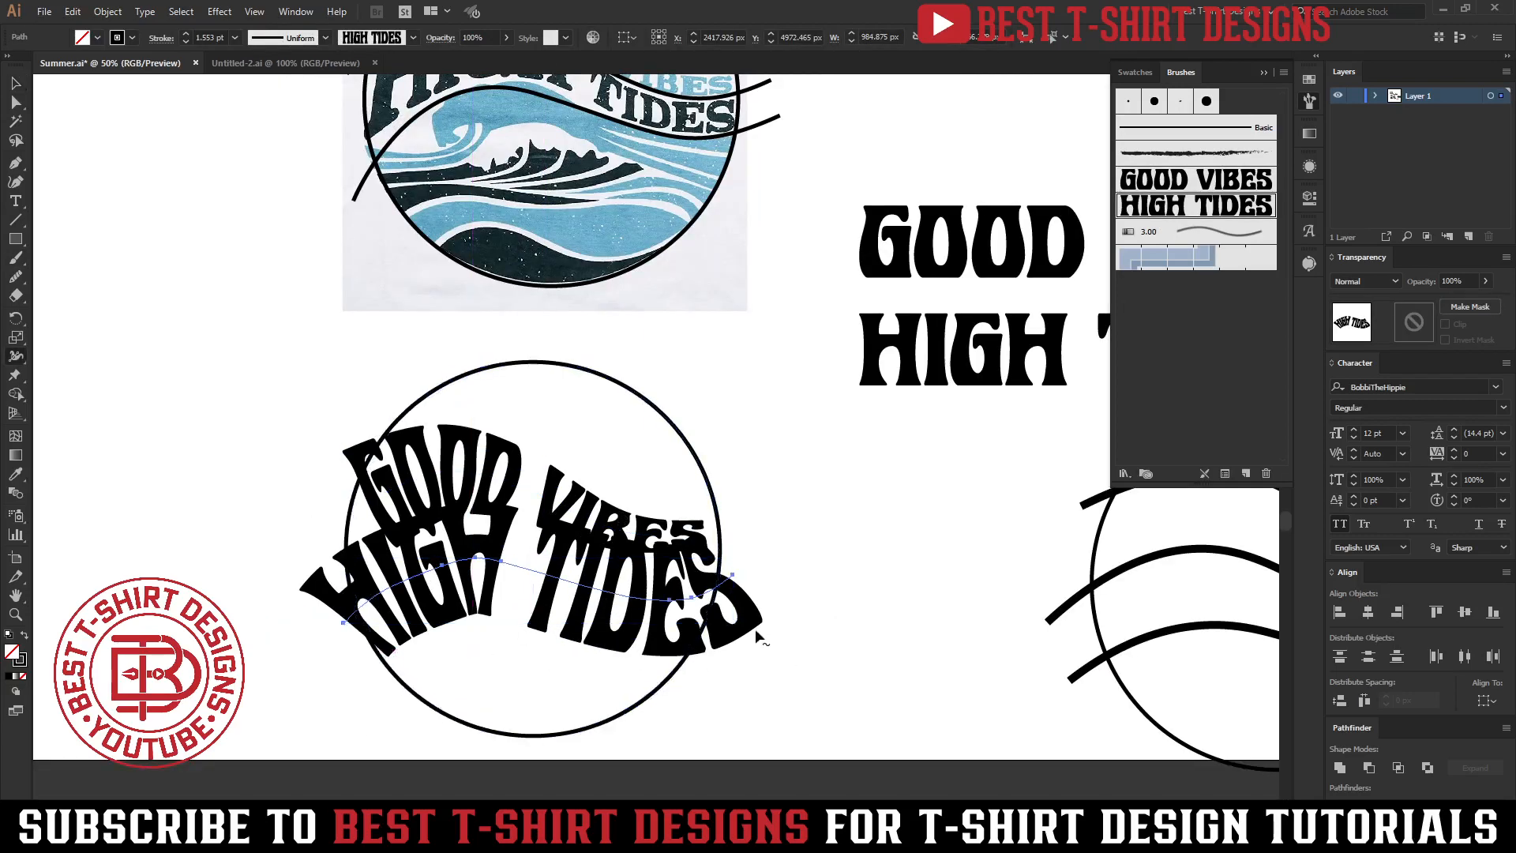
drag(764, 625, 740, 582)
key(v)
click(767, 666)
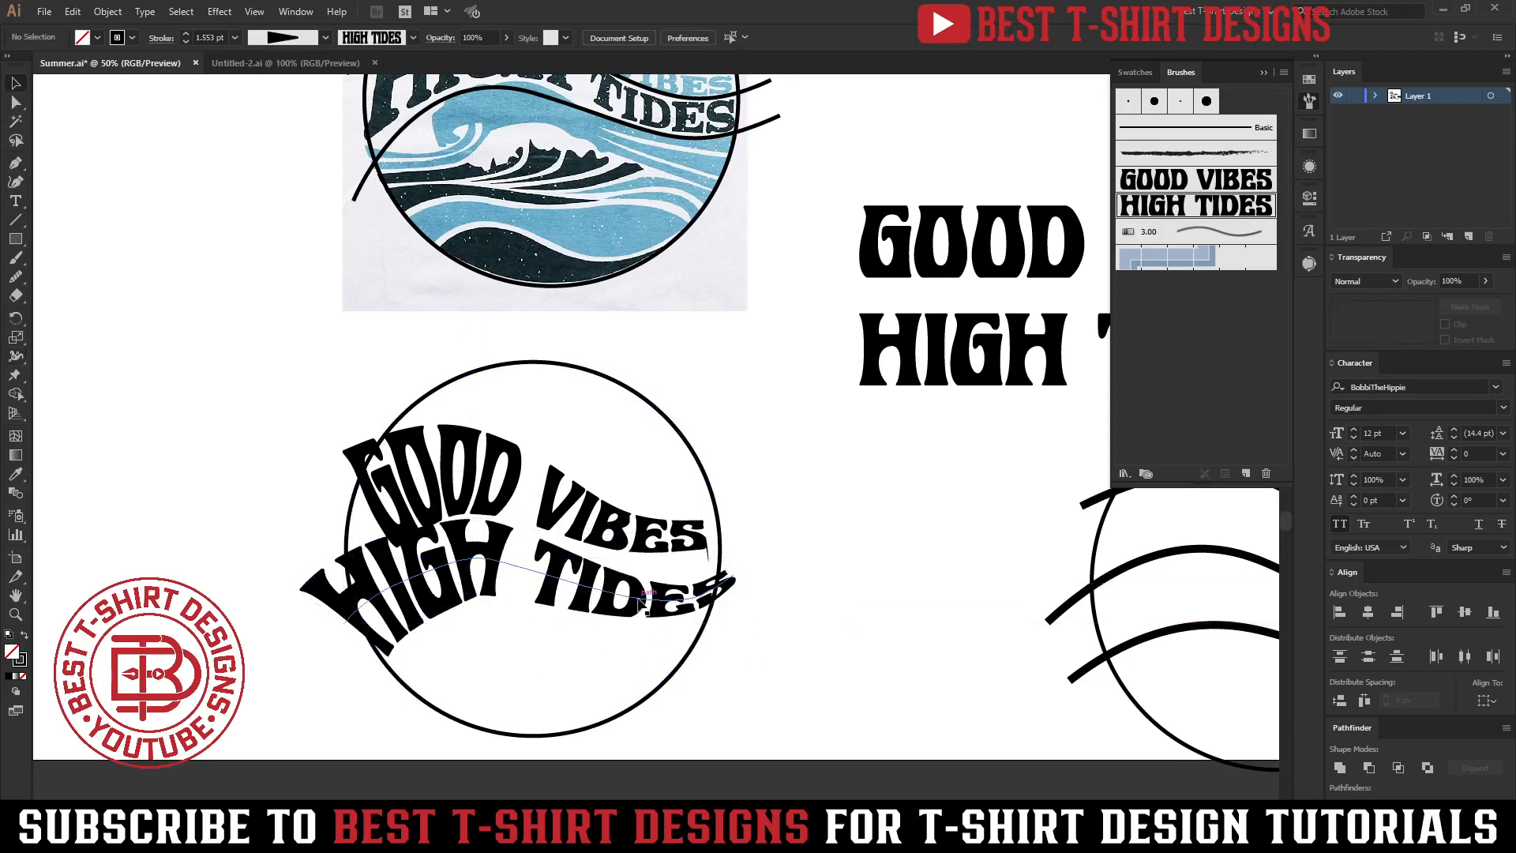
click(641, 598)
drag(743, 592, 752, 623)
Move the GOOD VIBES and HIGH TIDES paths together out to the left of the circle.
scroll(566, 593, down, 2)
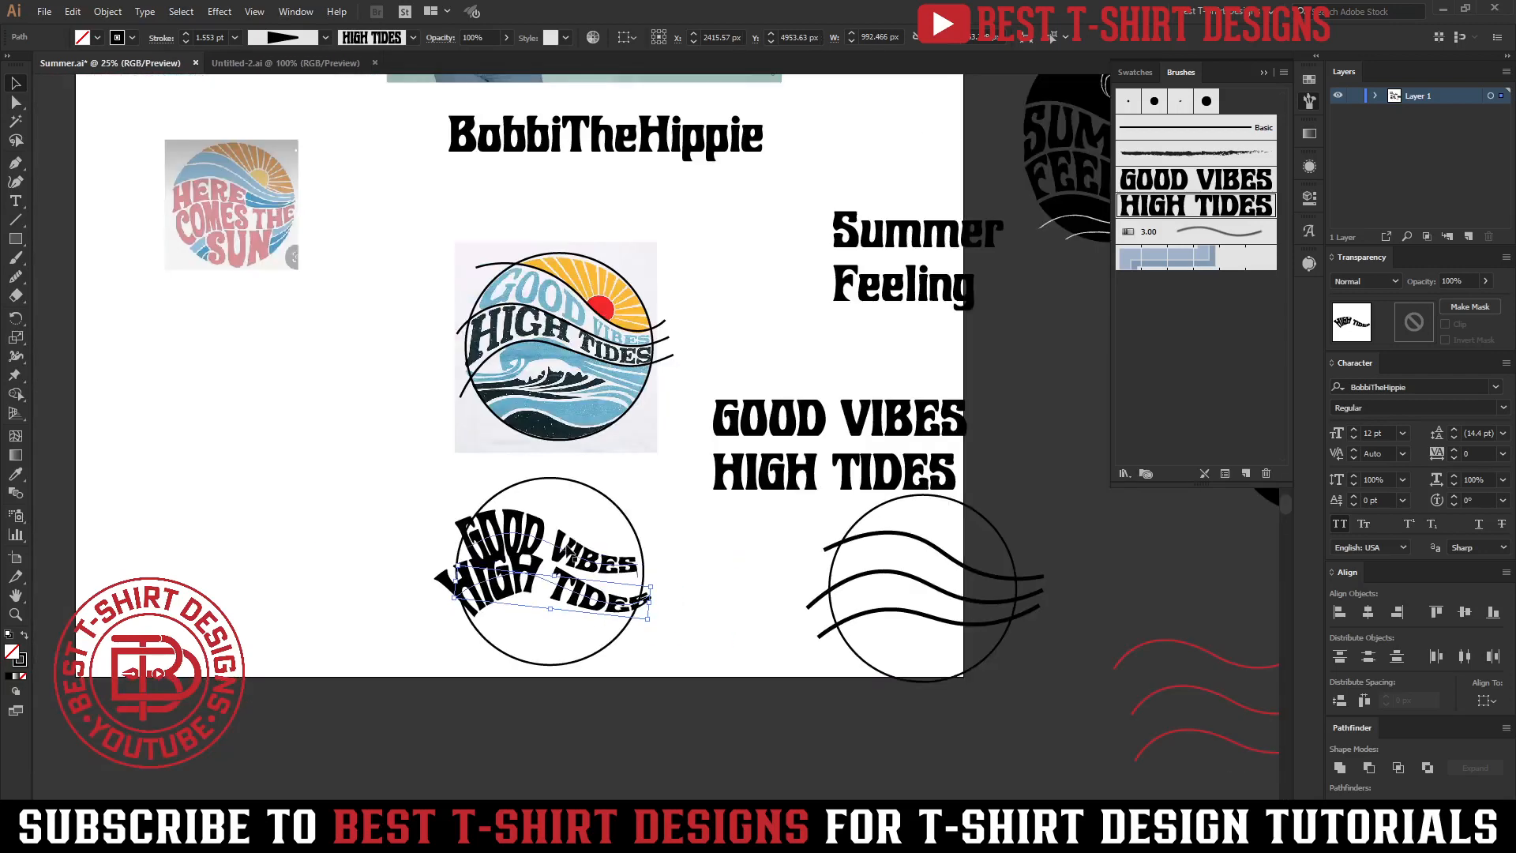
shift+click(566, 548)
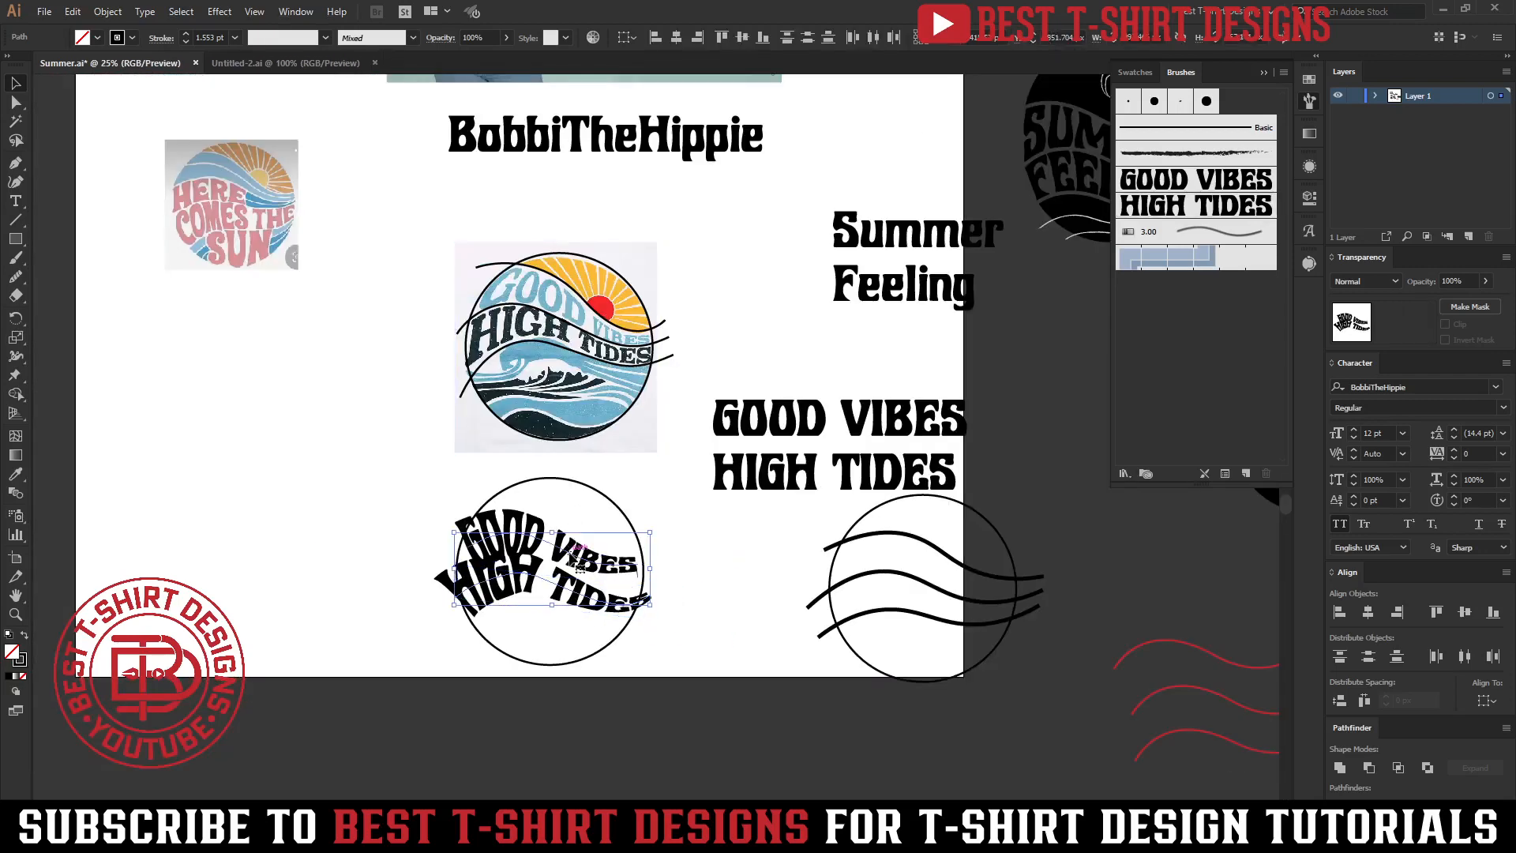
scroll(568, 619, up, 3)
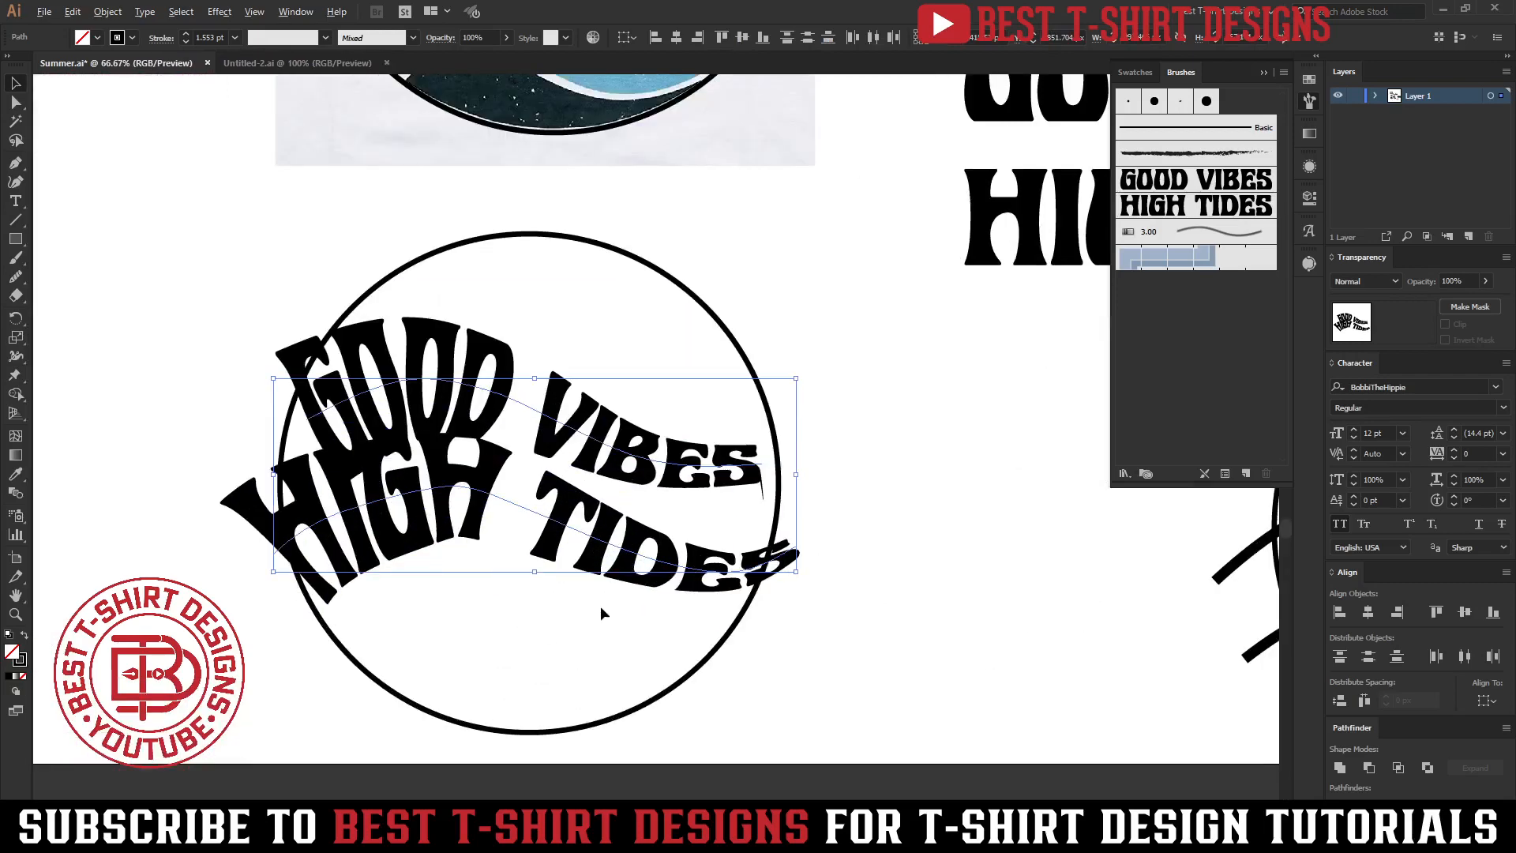
scroll(658, 524, down, 2)
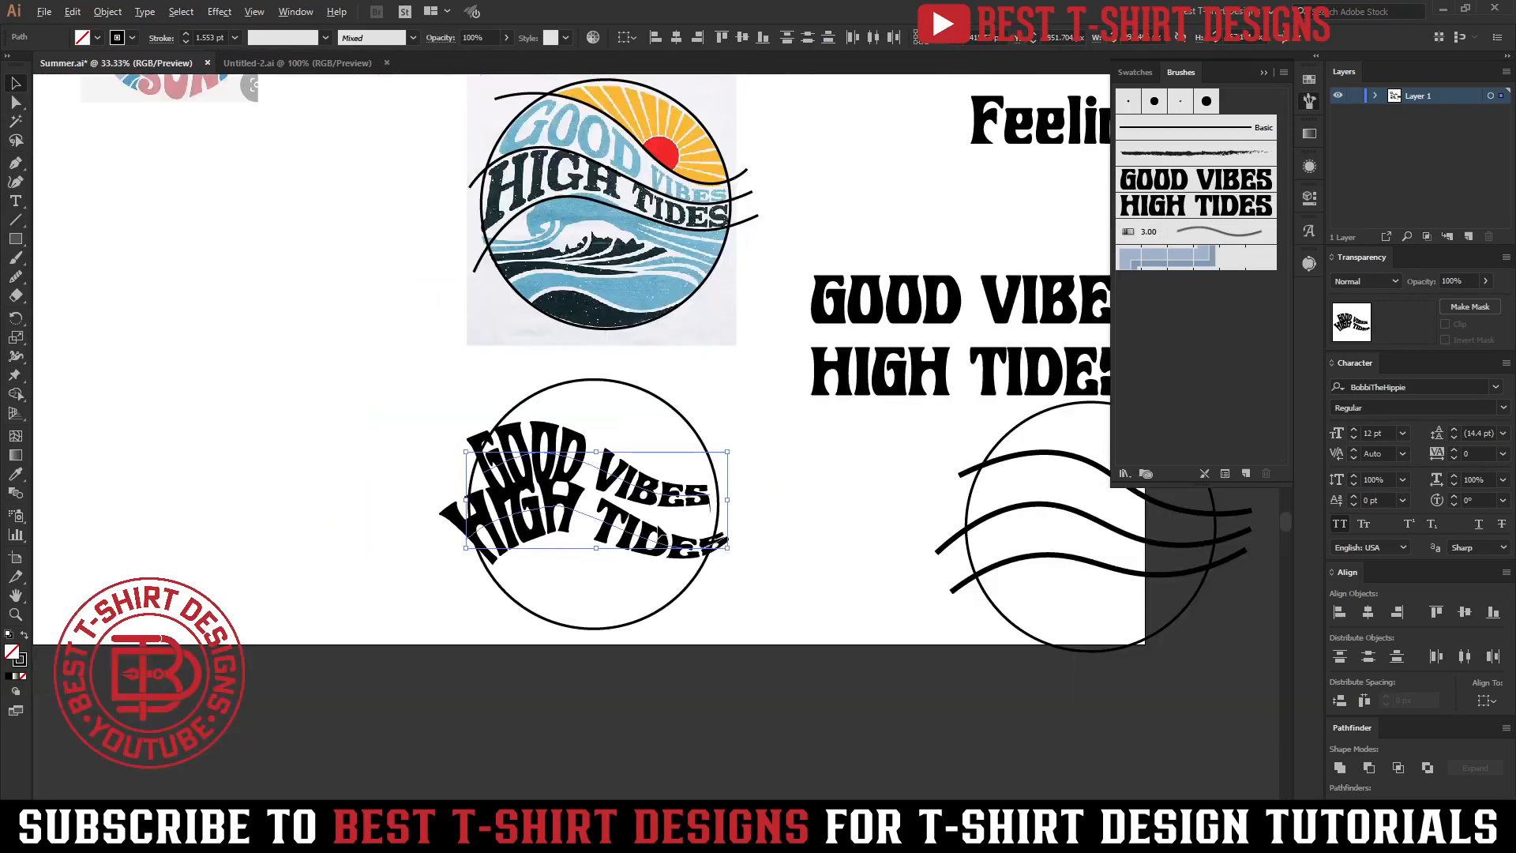
drag(662, 549, 228, 386)
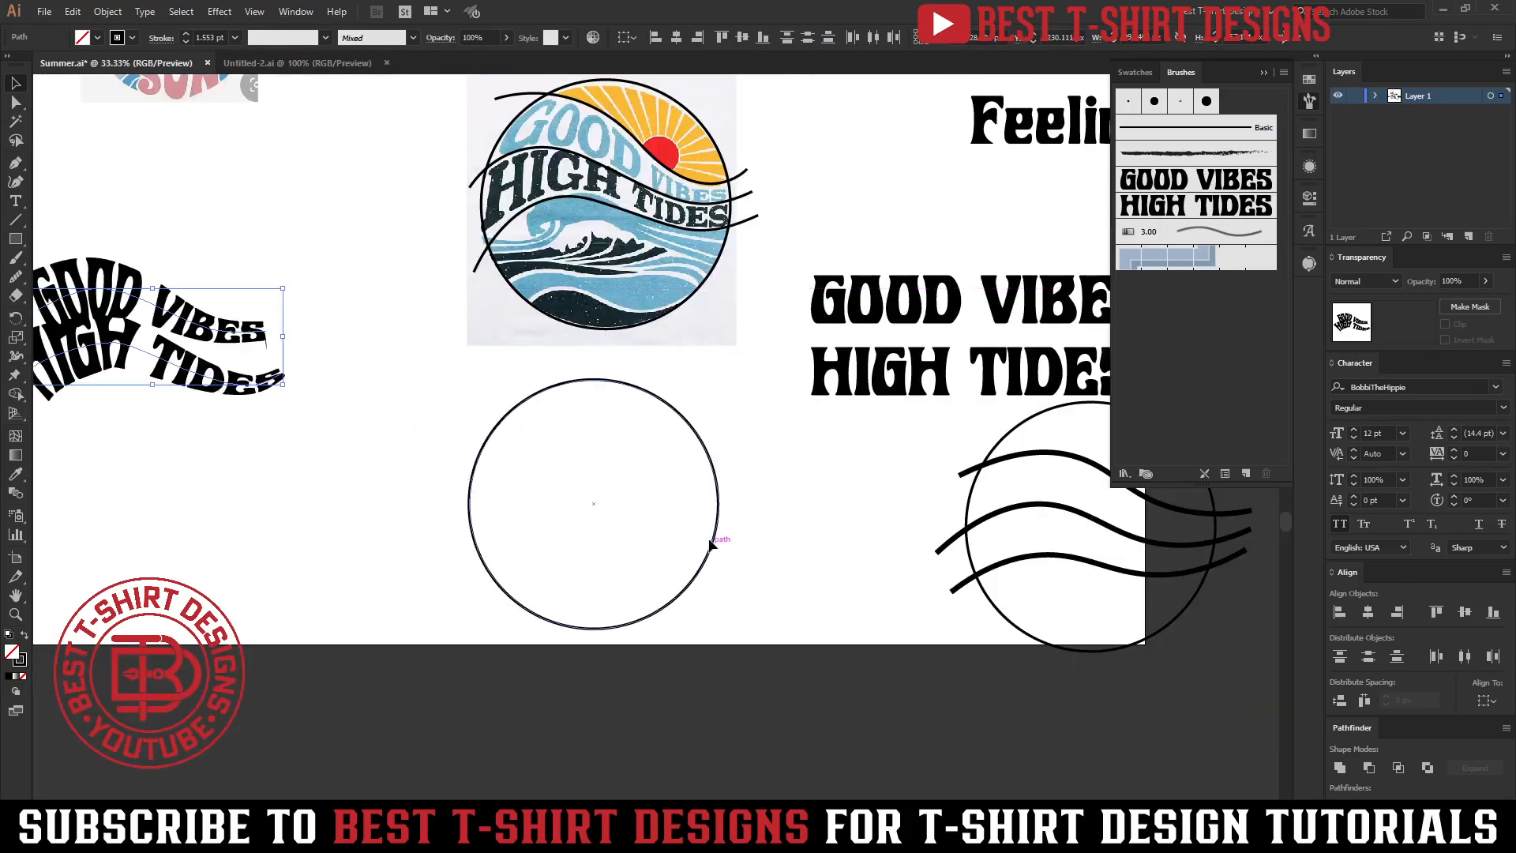
Delete the empty circle.
click(799, 550)
drag(830, 539, 700, 548)
scroll(699, 547, up, 2)
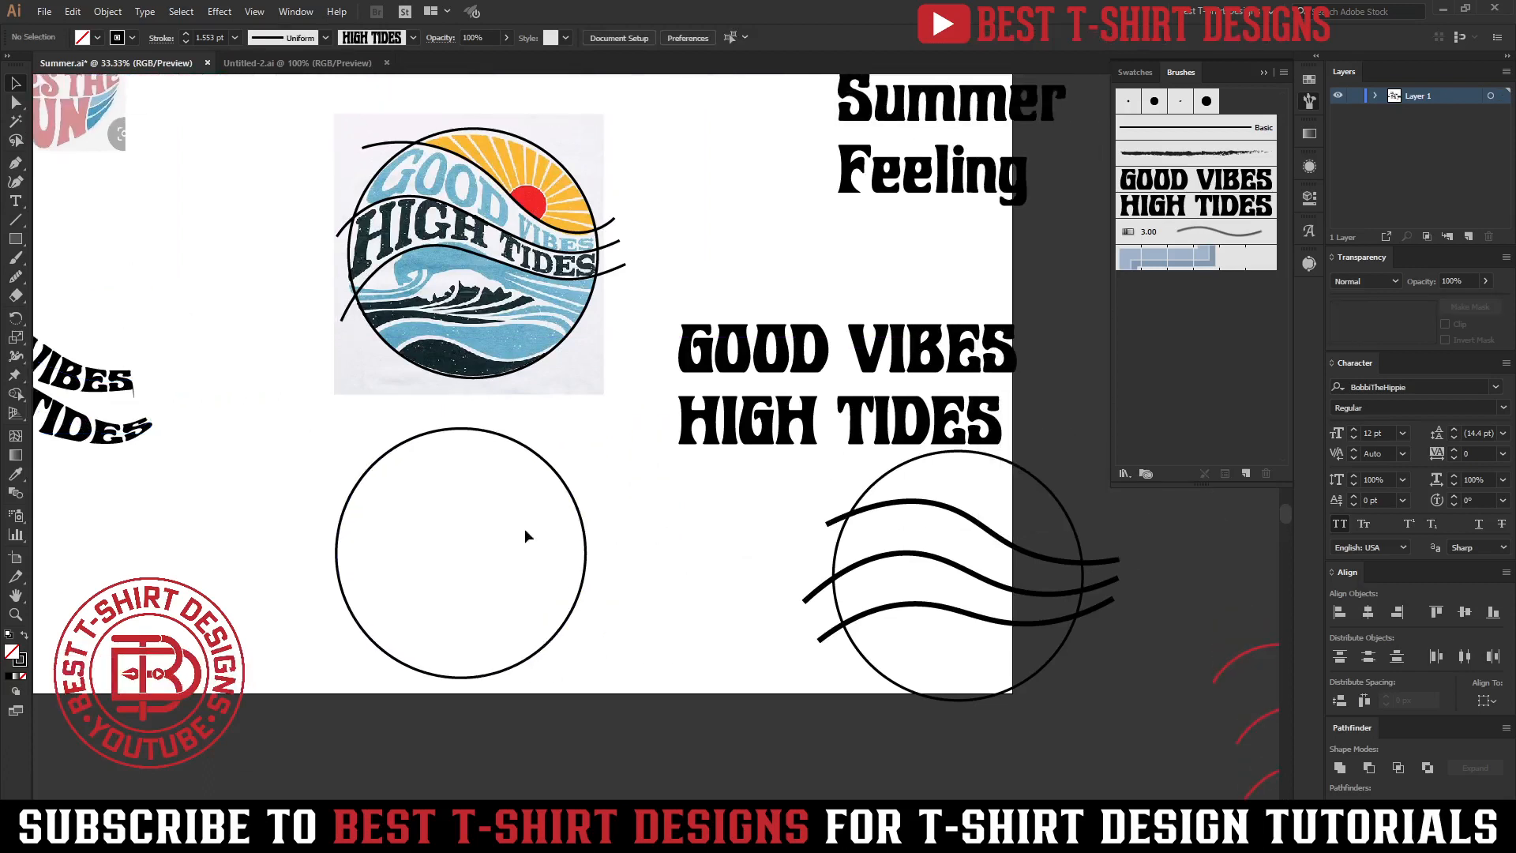
click(453, 571)
key(Delete)
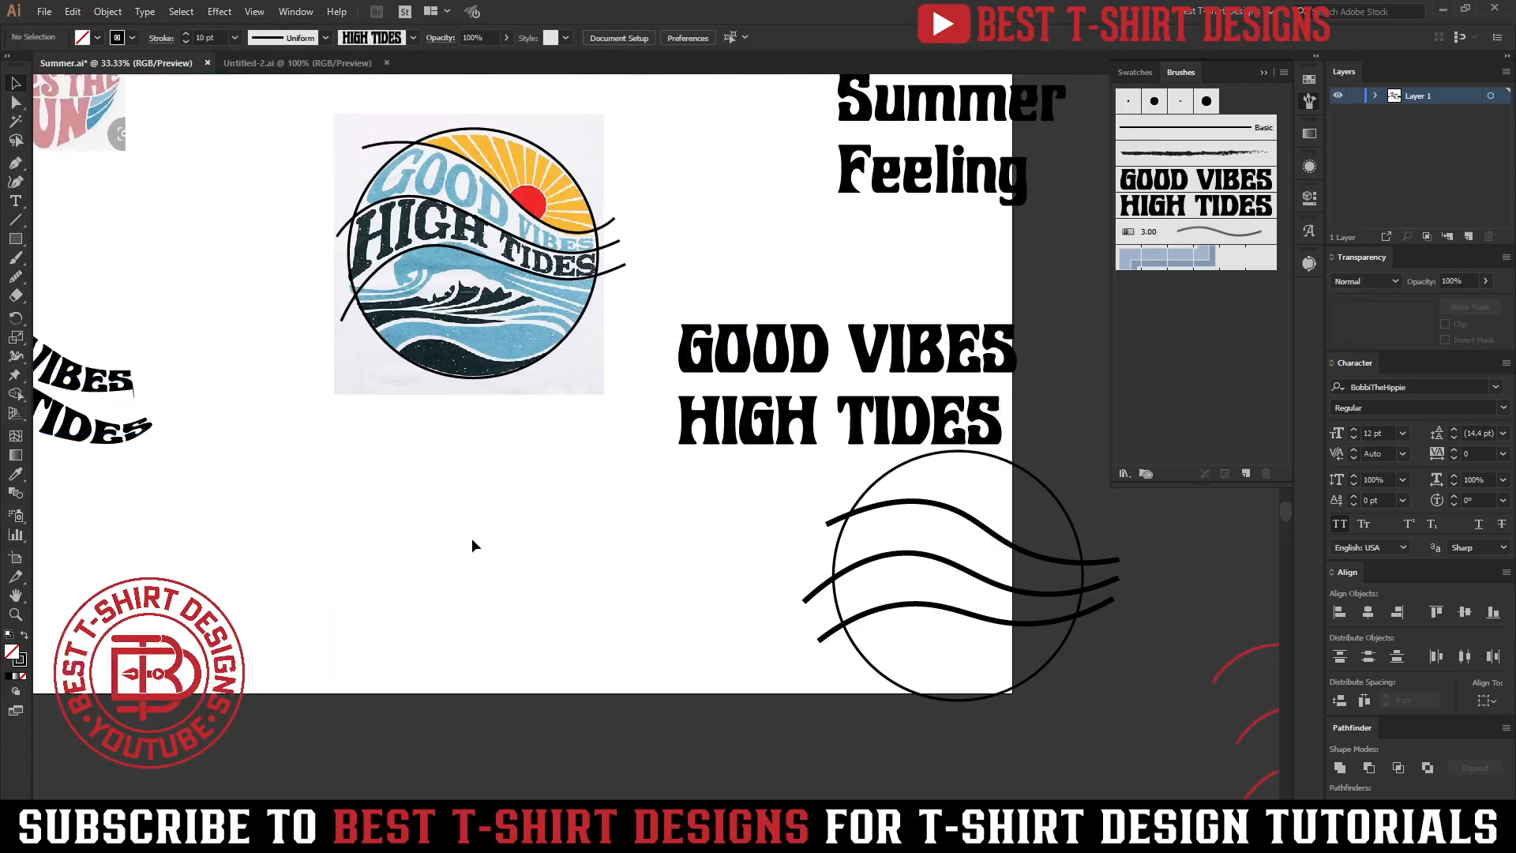
Duplicate the circle and wavy curves traced over the reference image into the empty space below it.
scroll(537, 545, up, 1)
drag(600, 552, 296, 133)
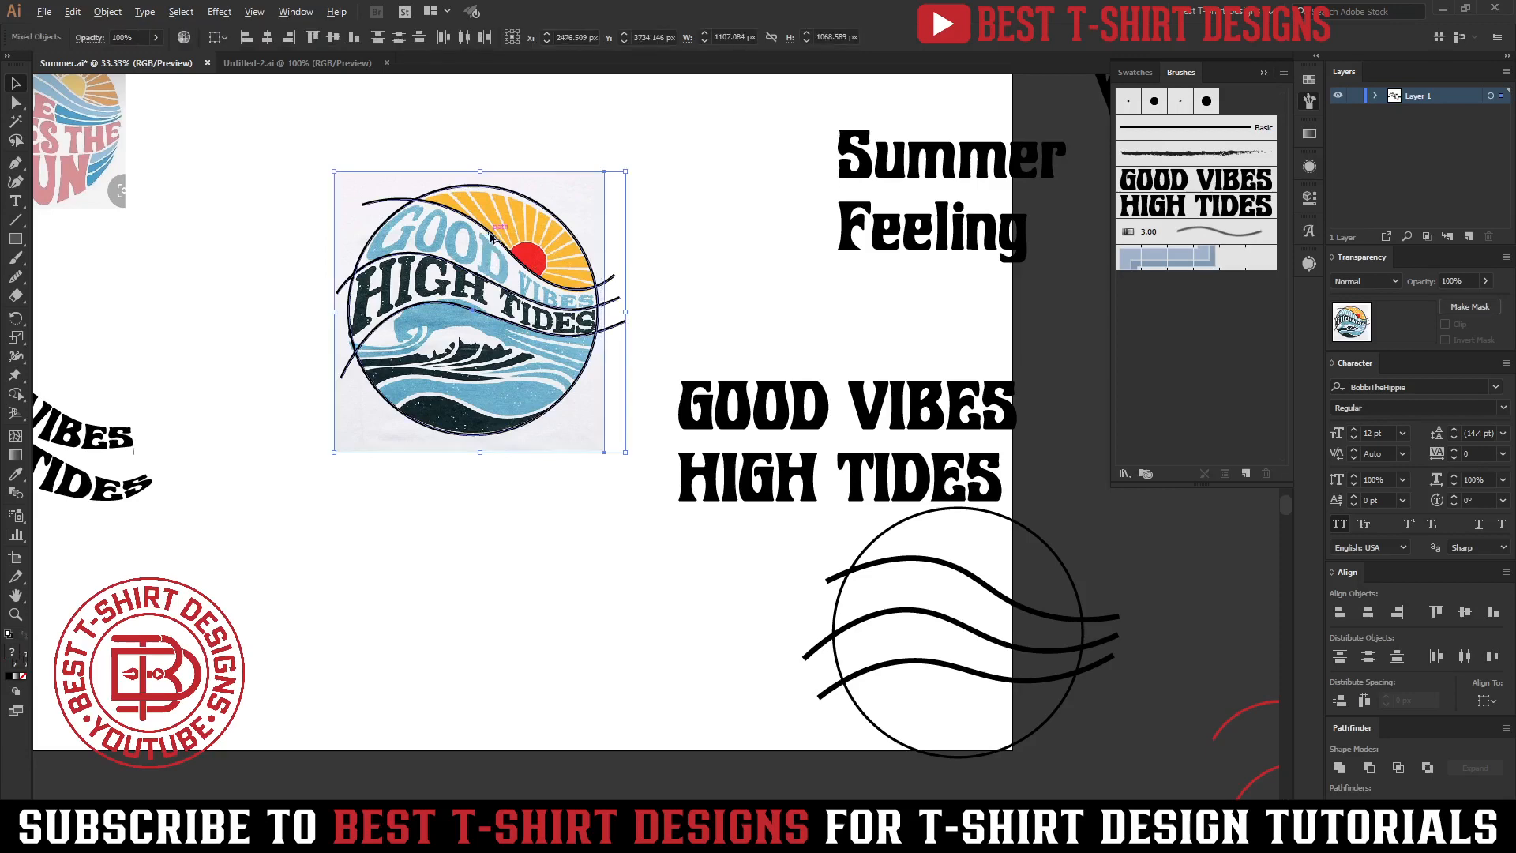
shift+click(524, 207)
drag(489, 398, 406, 674)
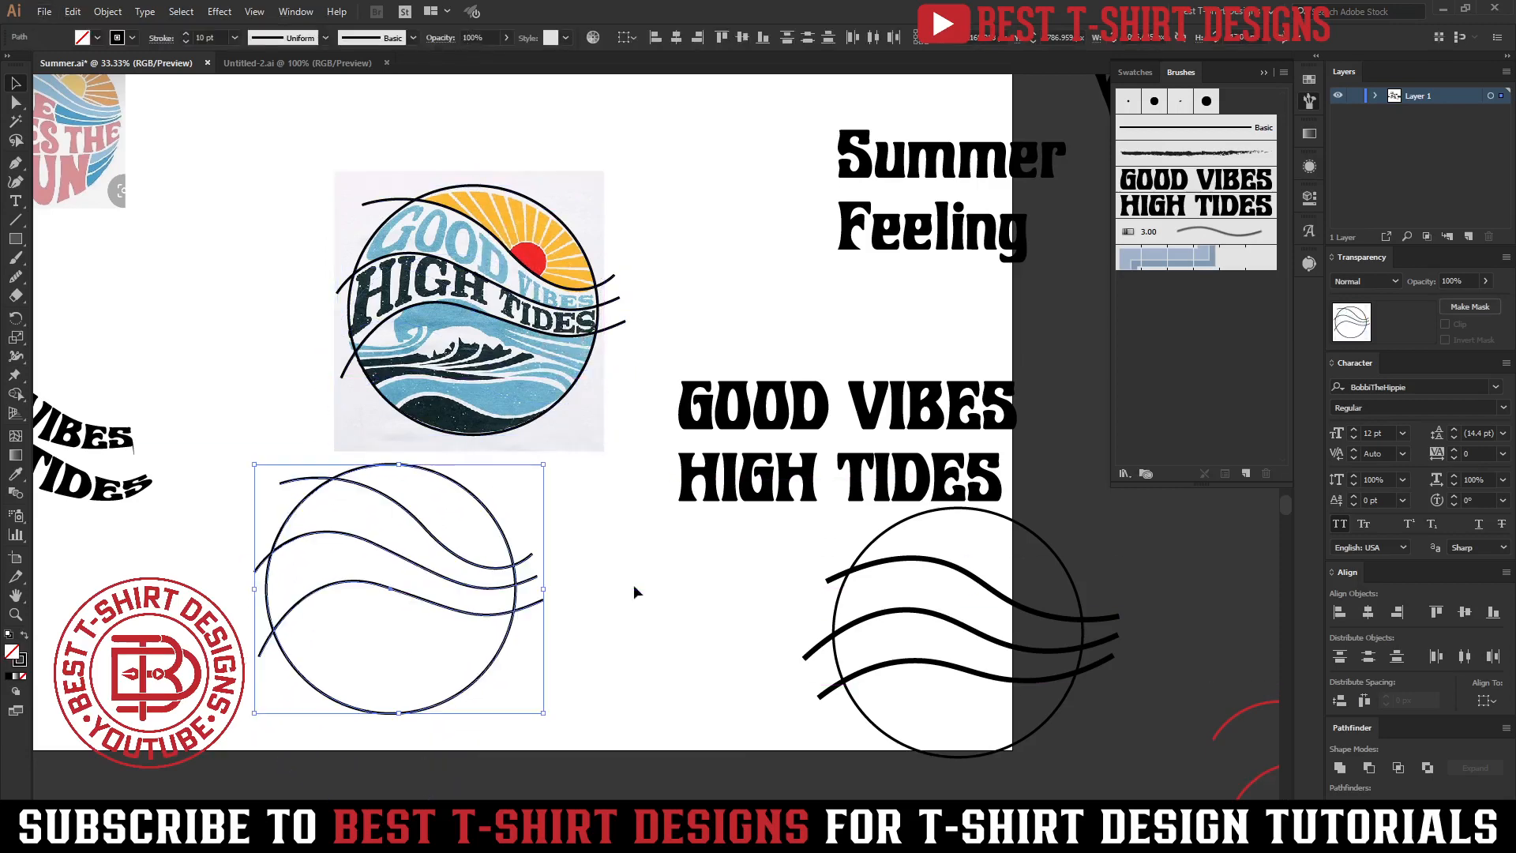
Resize the three duplicated wavy curves slightly taller within the circle.
click(340, 649)
scroll(340, 649, up, 1)
drag(629, 620, 619, 657)
scroll(221, 35, up, 1)
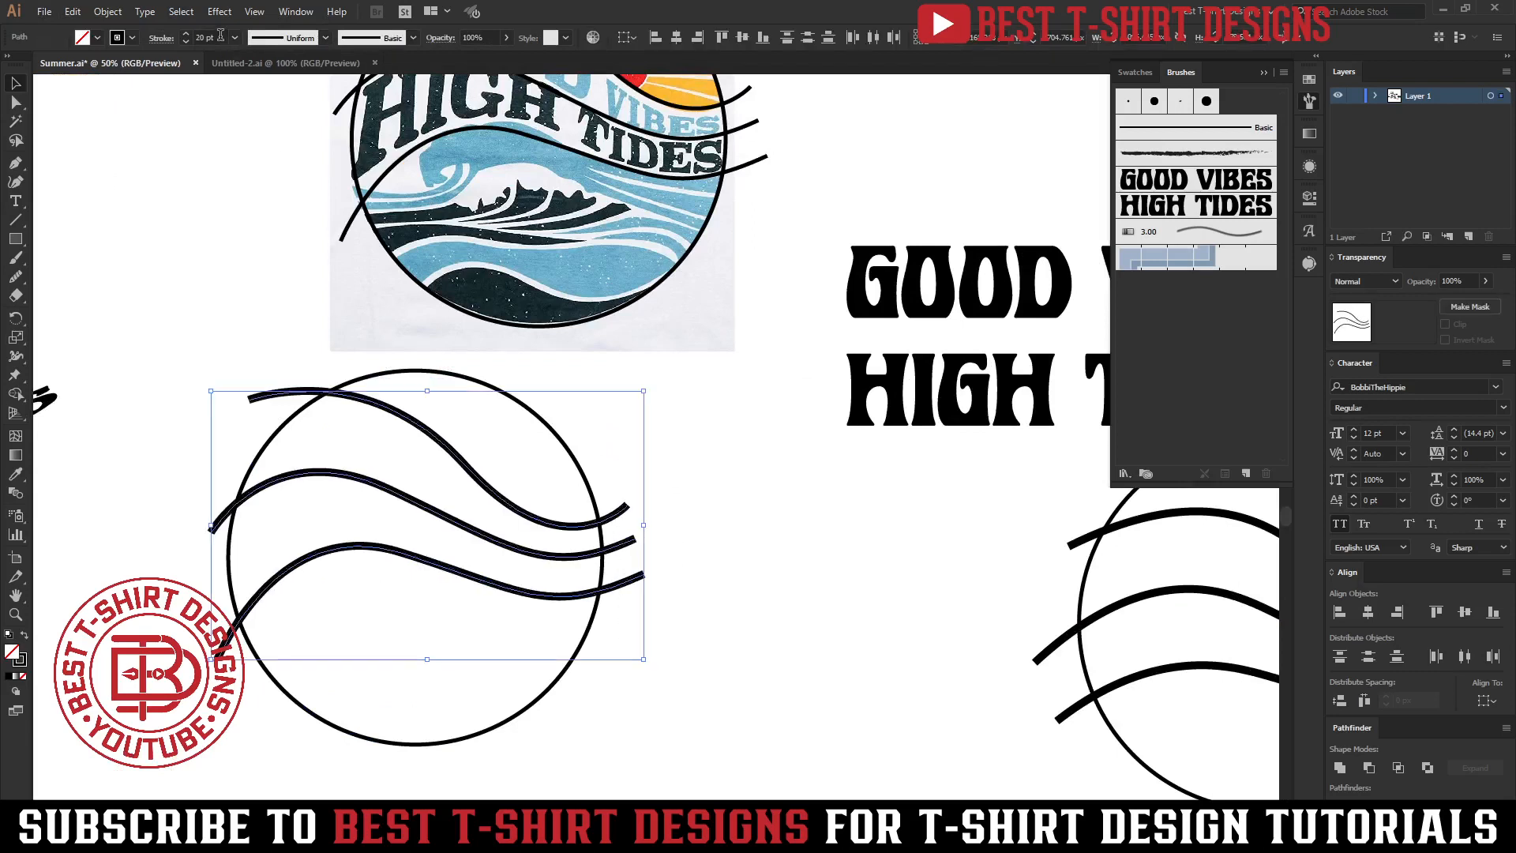
Fill the duplicated circle with black by swapping its fill and stroke.
click(605, 615)
click(591, 628)
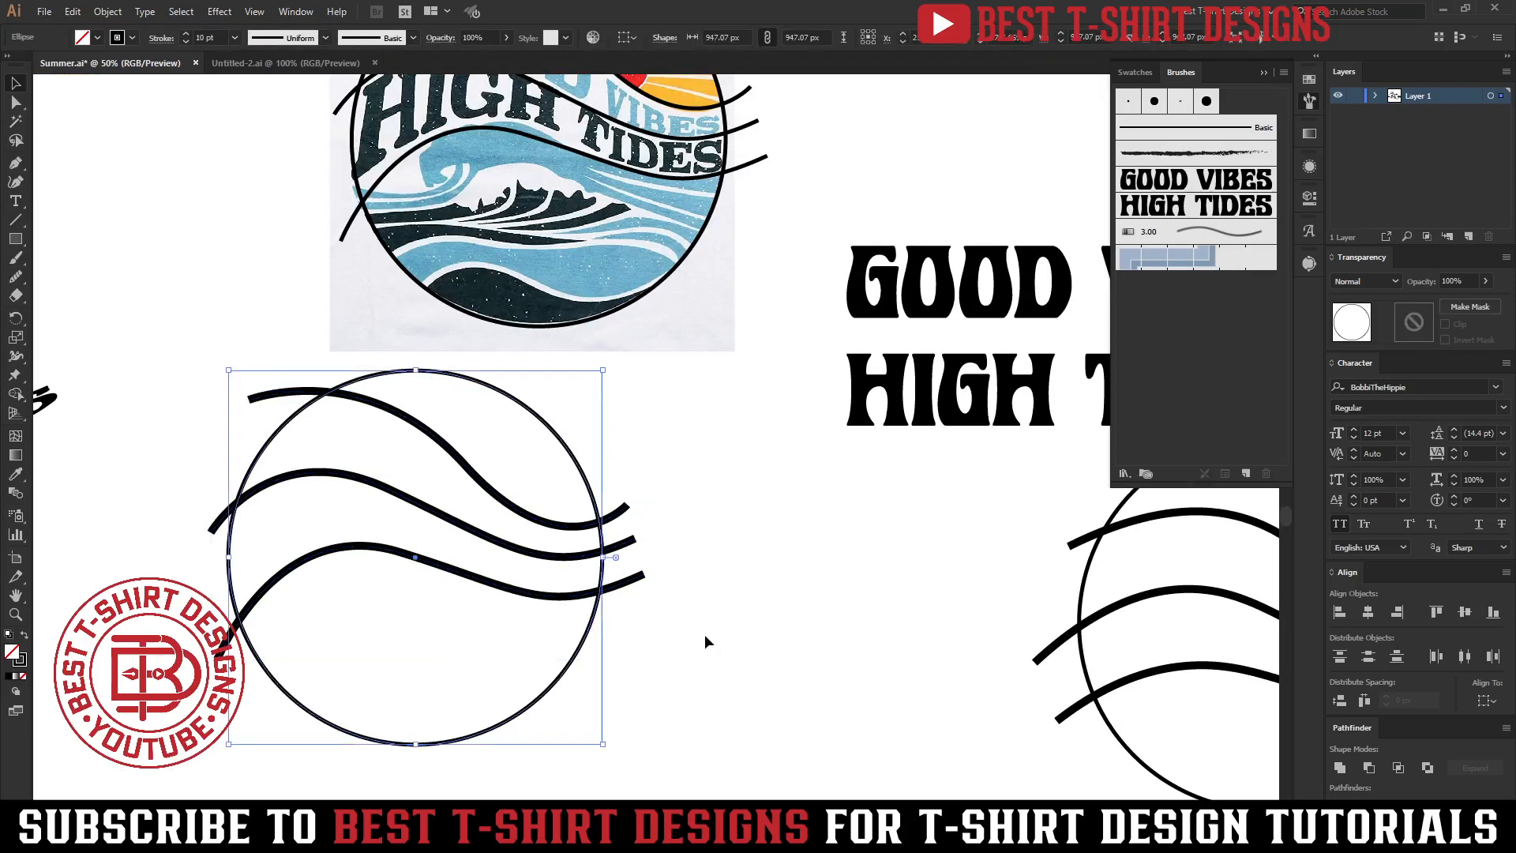
key(shift+x)
Select the three wavy curves inside the black circle and expand them into outlined shapes.
click(579, 461)
drag(600, 467, 668, 627)
key(a)
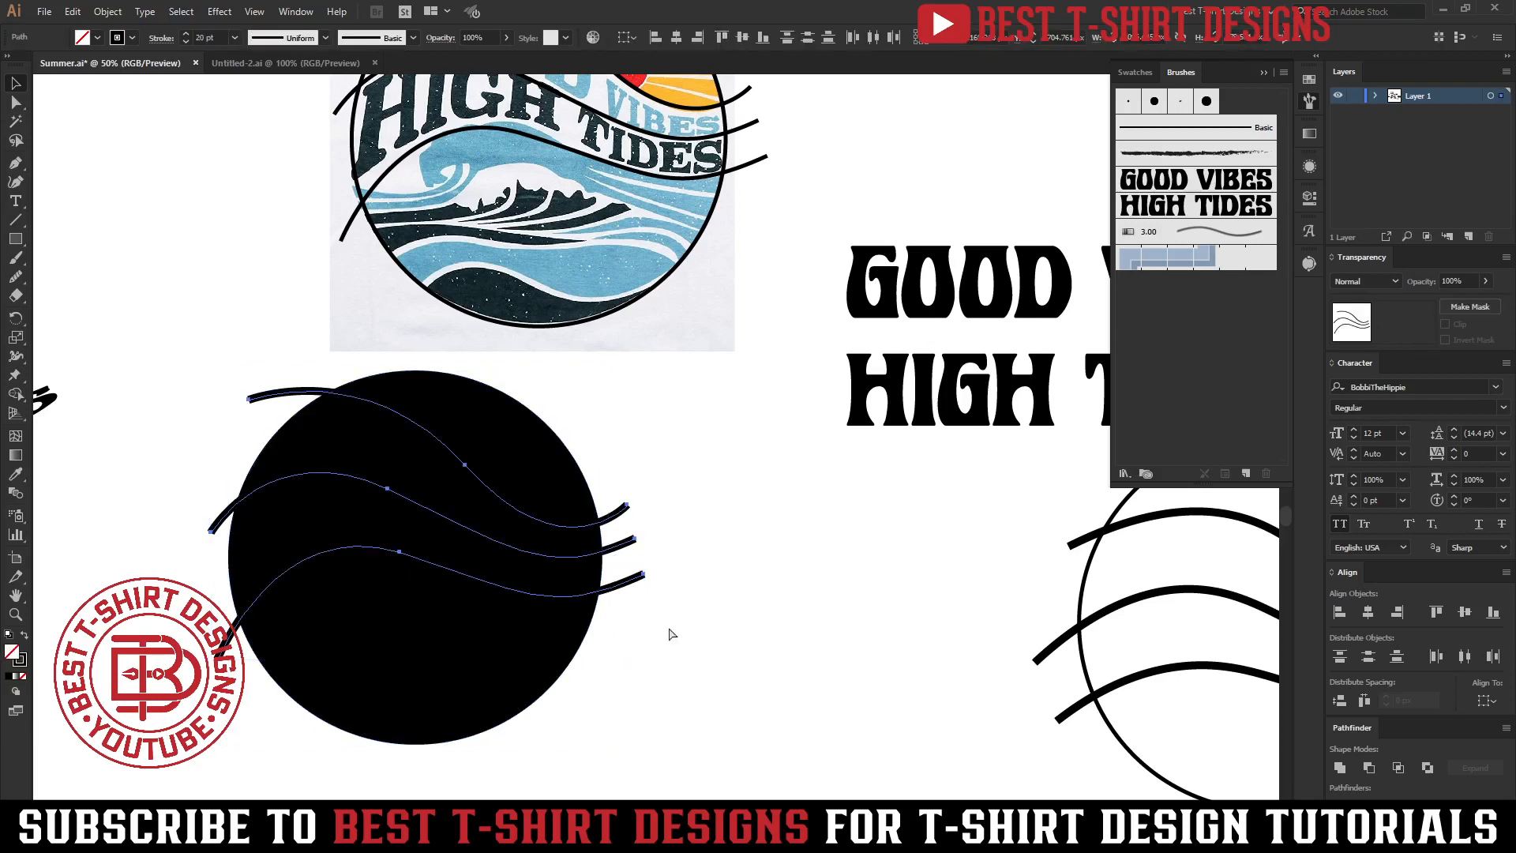
key(ctrl+e)
Fill the outlined wavy curves with blue.
click(410, 322)
key(v)
click(96, 38)
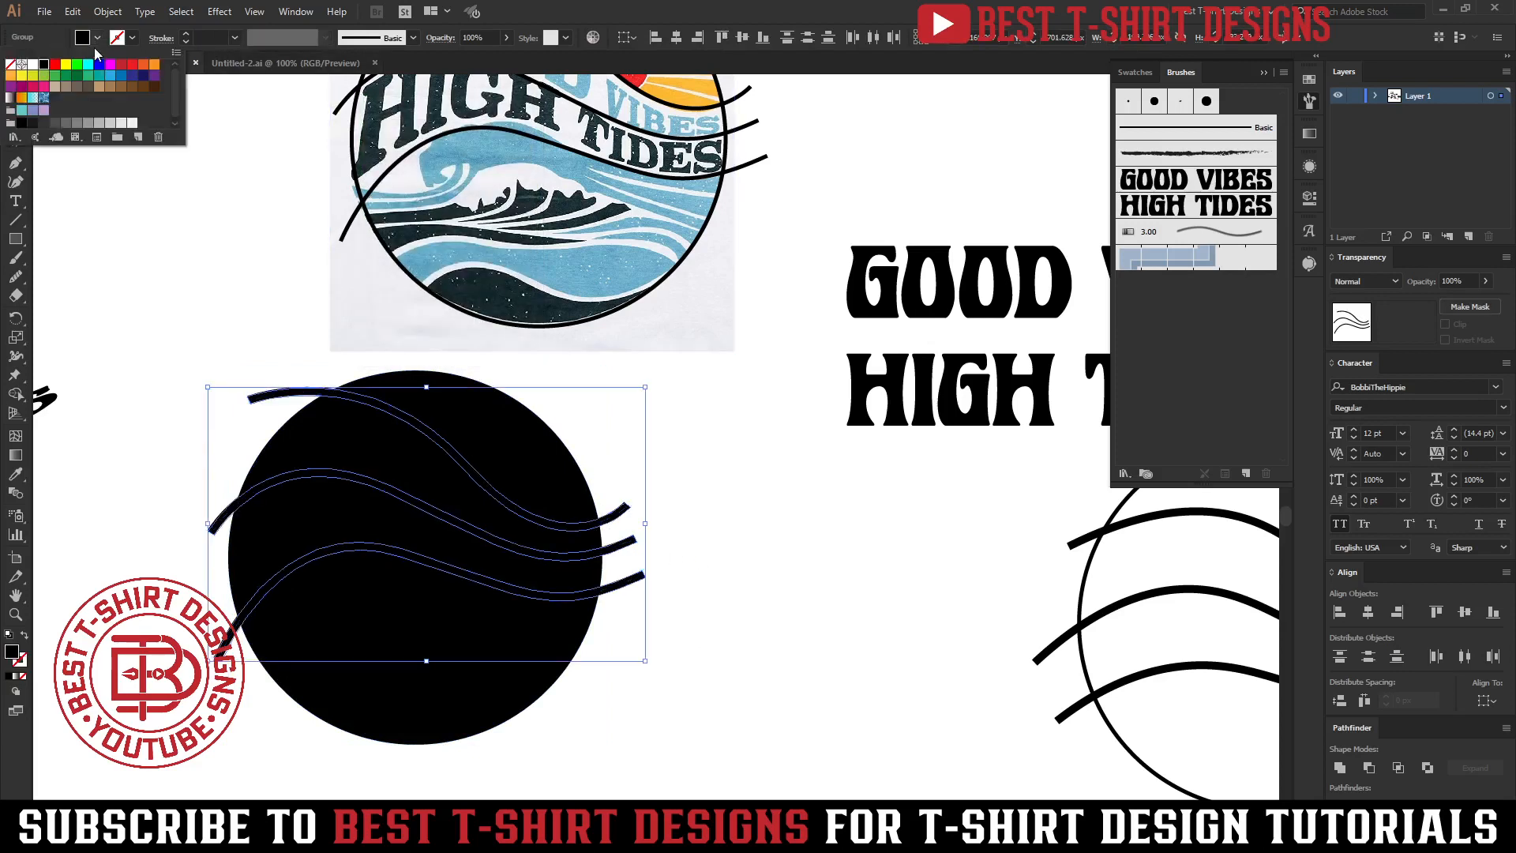
click(99, 65)
click(671, 708)
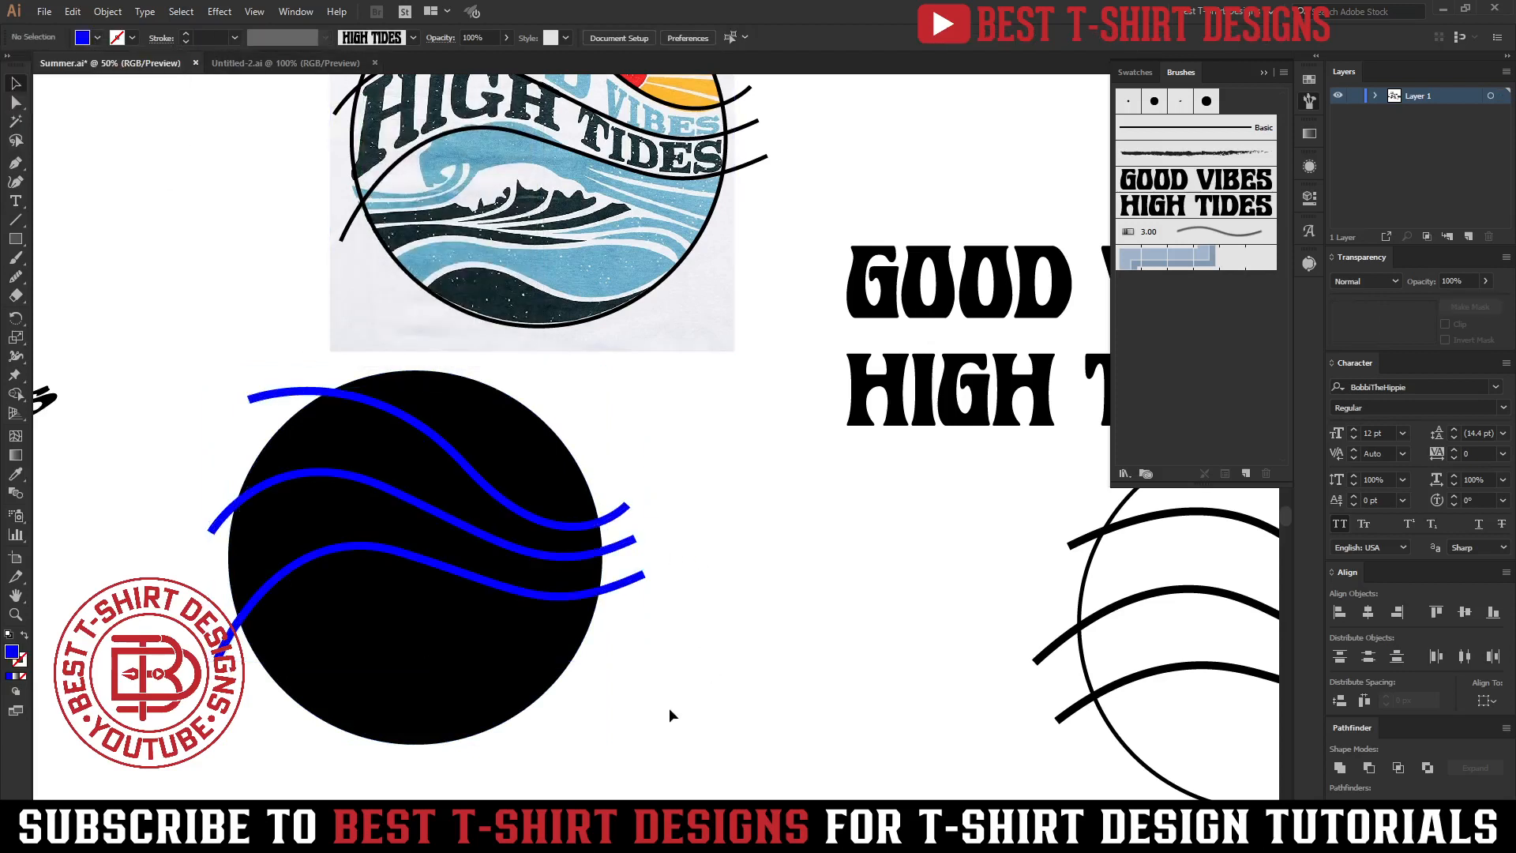
Group the circle with the curves, then select the blue curves with the Magic Wand and delete them, leaving white wave gaps.
drag(673, 728, 317, 428)
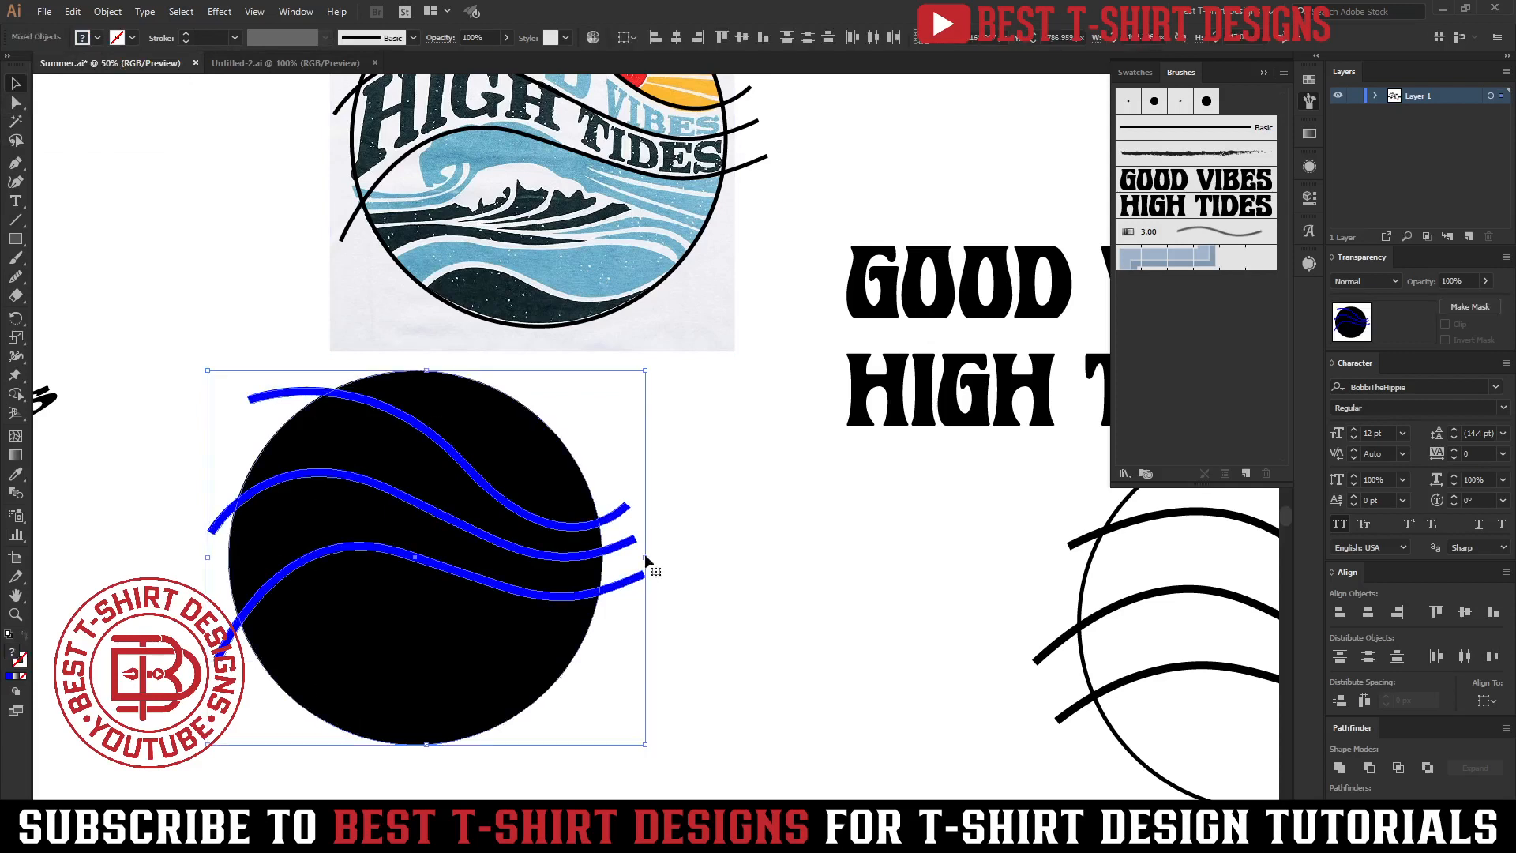
key(ctrl+g)
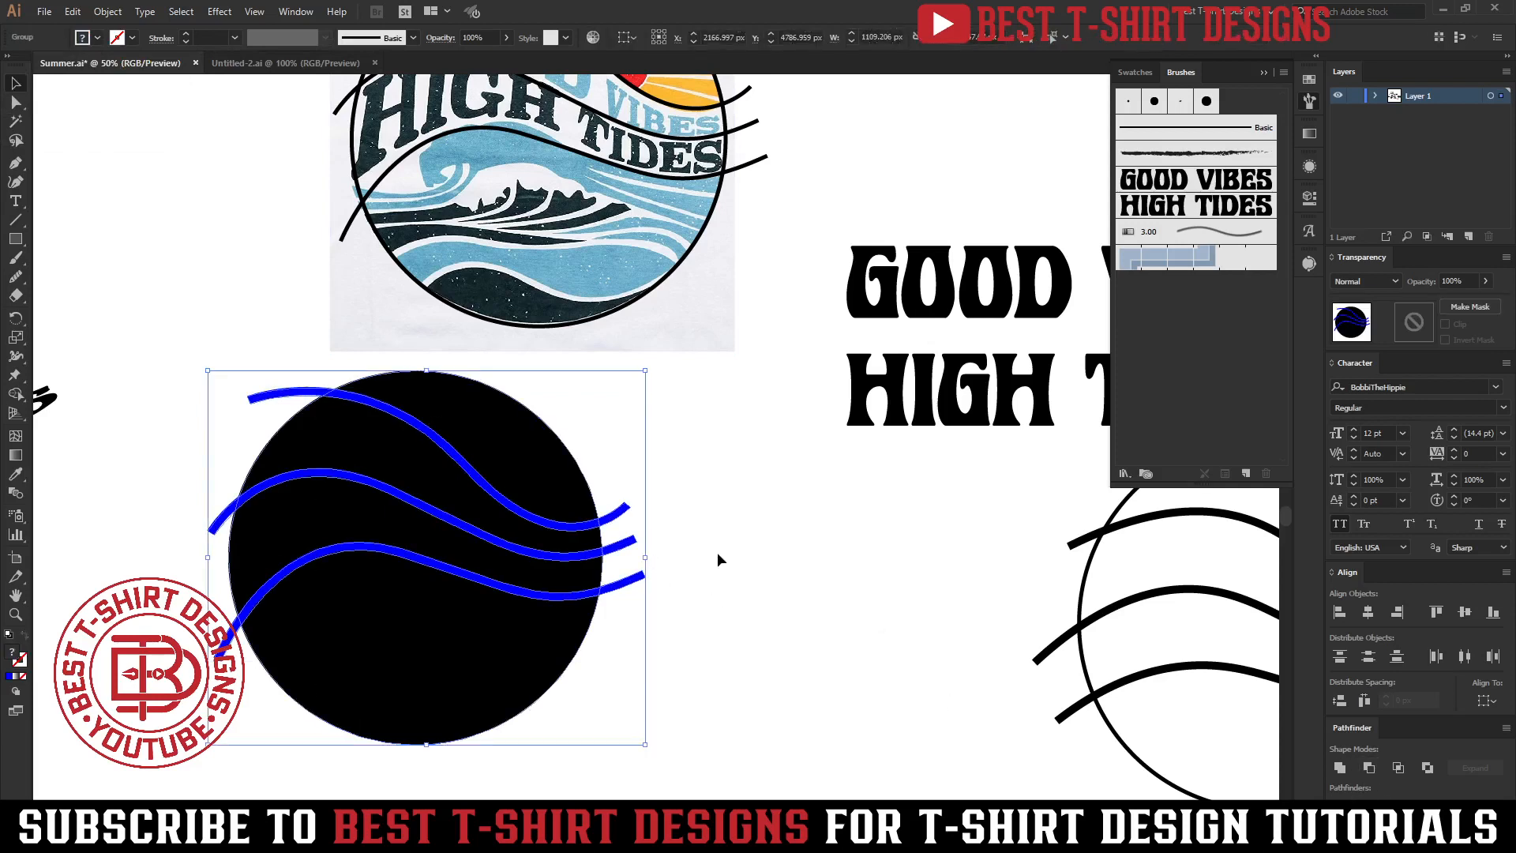
key(y)
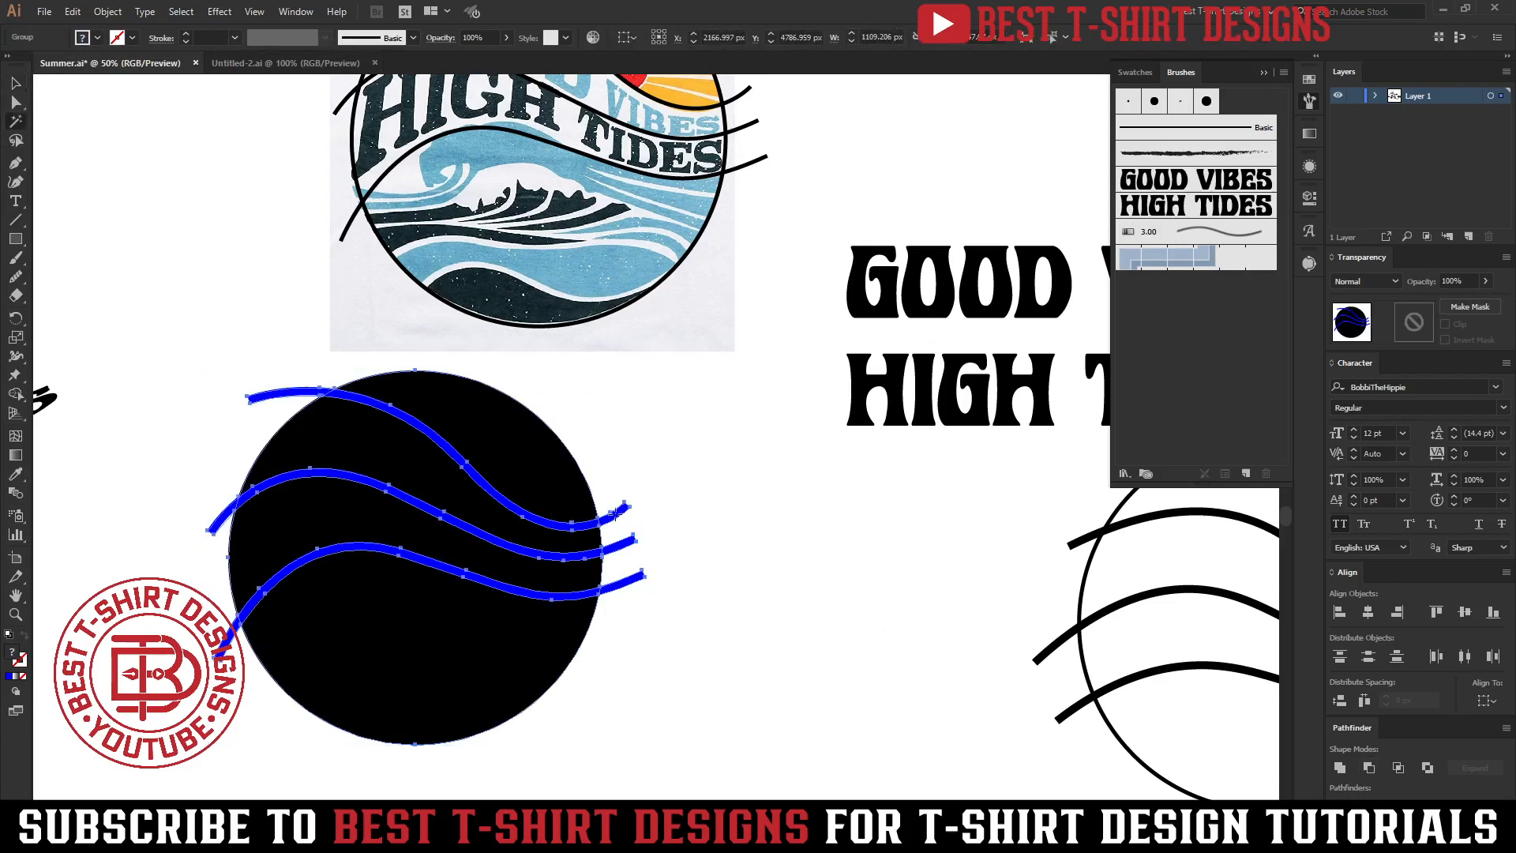
click(615, 515)
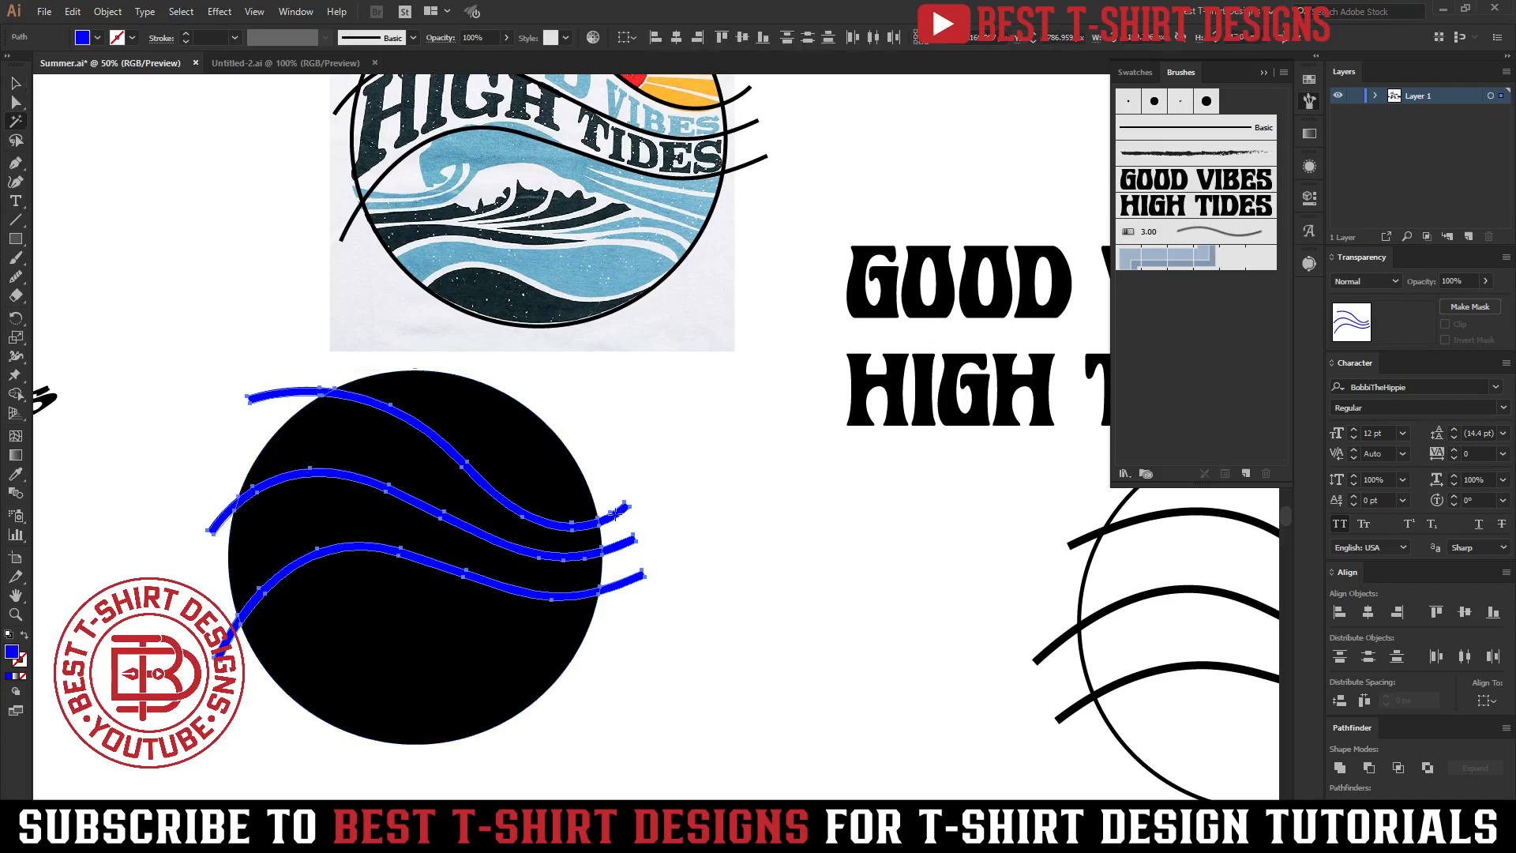
key(Delete)
key(v)
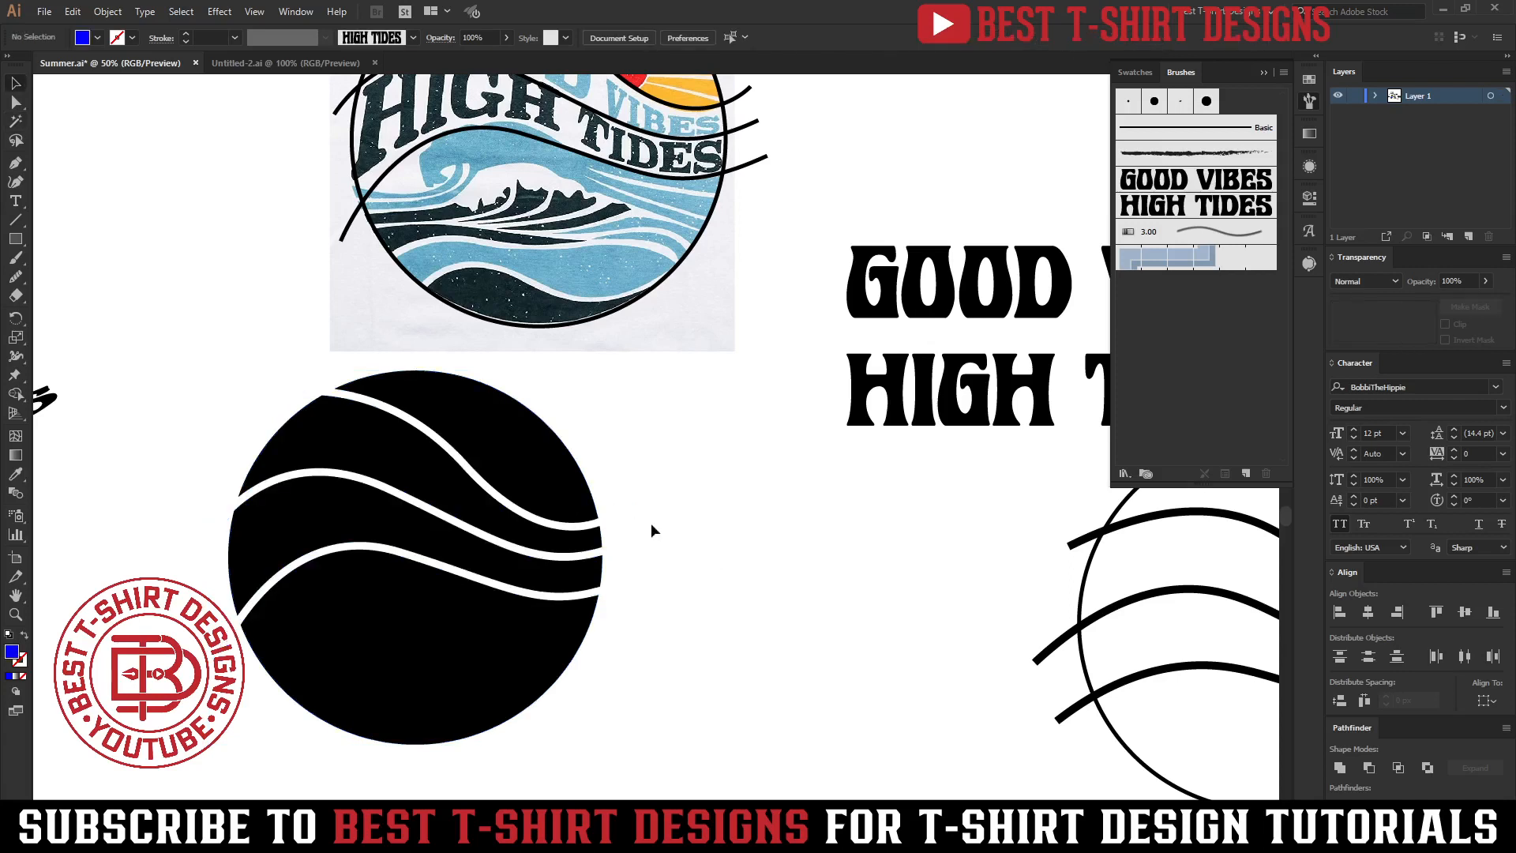
Ungroup the black circle so each band between the wave gaps becomes a separate shape.
click(456, 515)
right_click(456, 515)
click(524, 637)
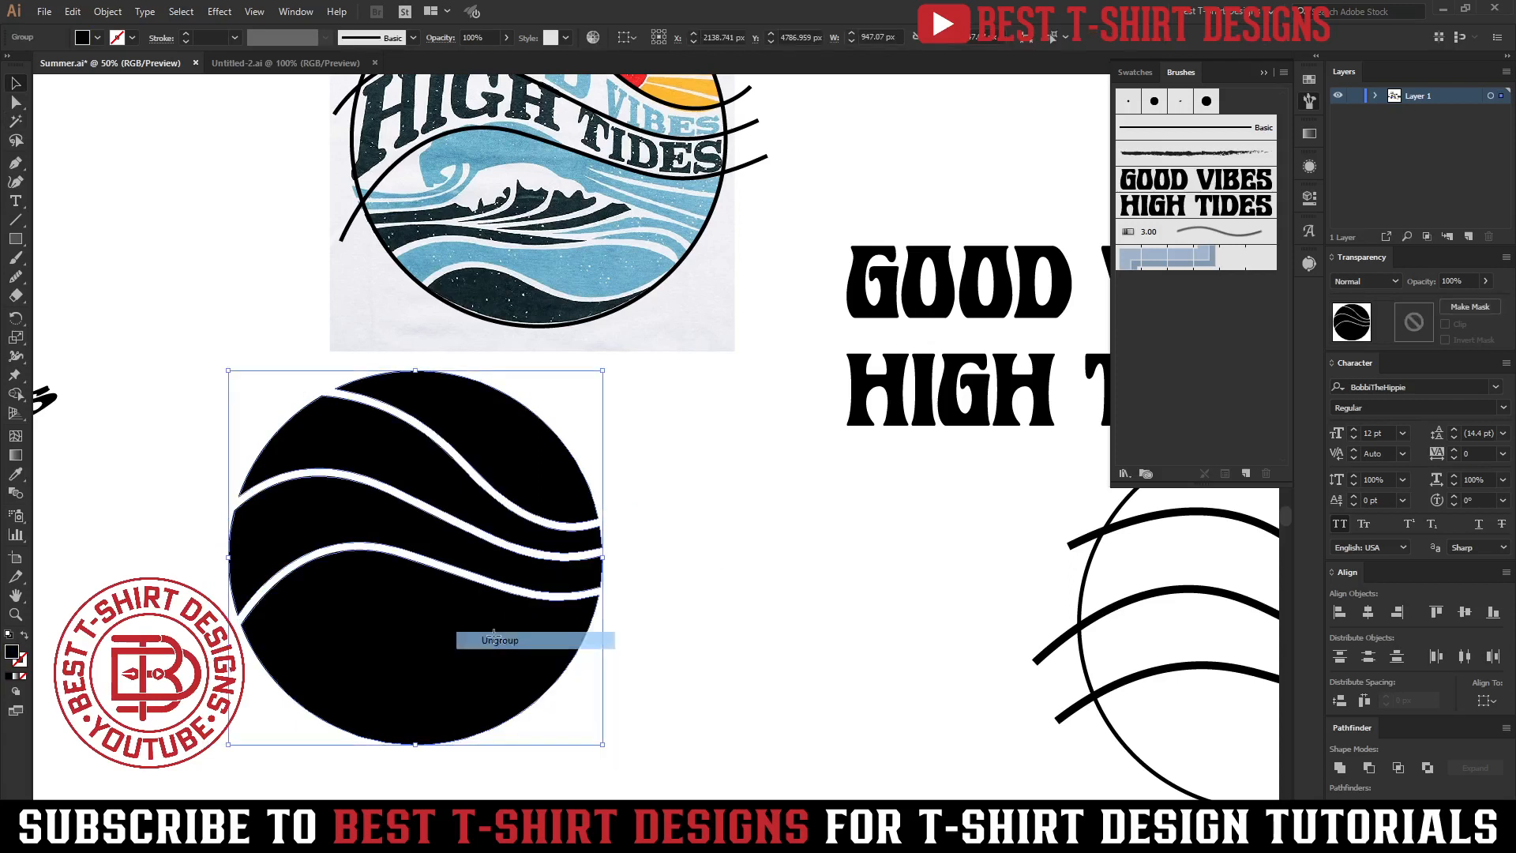
click(626, 637)
click(295, 525)
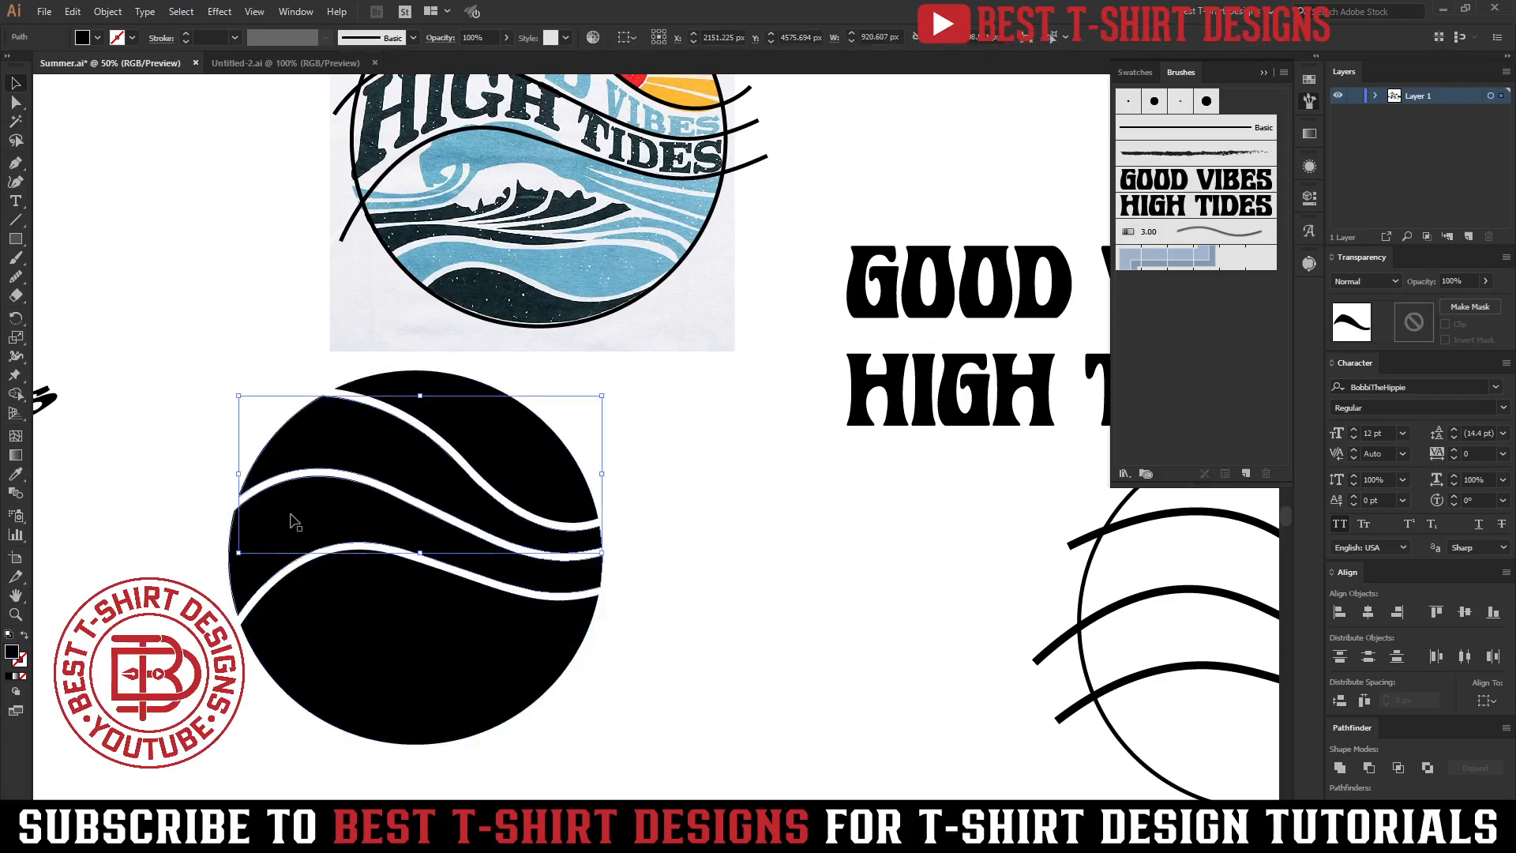
click(694, 694)
Move the outlined reference circle and its curves aside to the right of the artboard.
scroll(300, 545, down, 1)
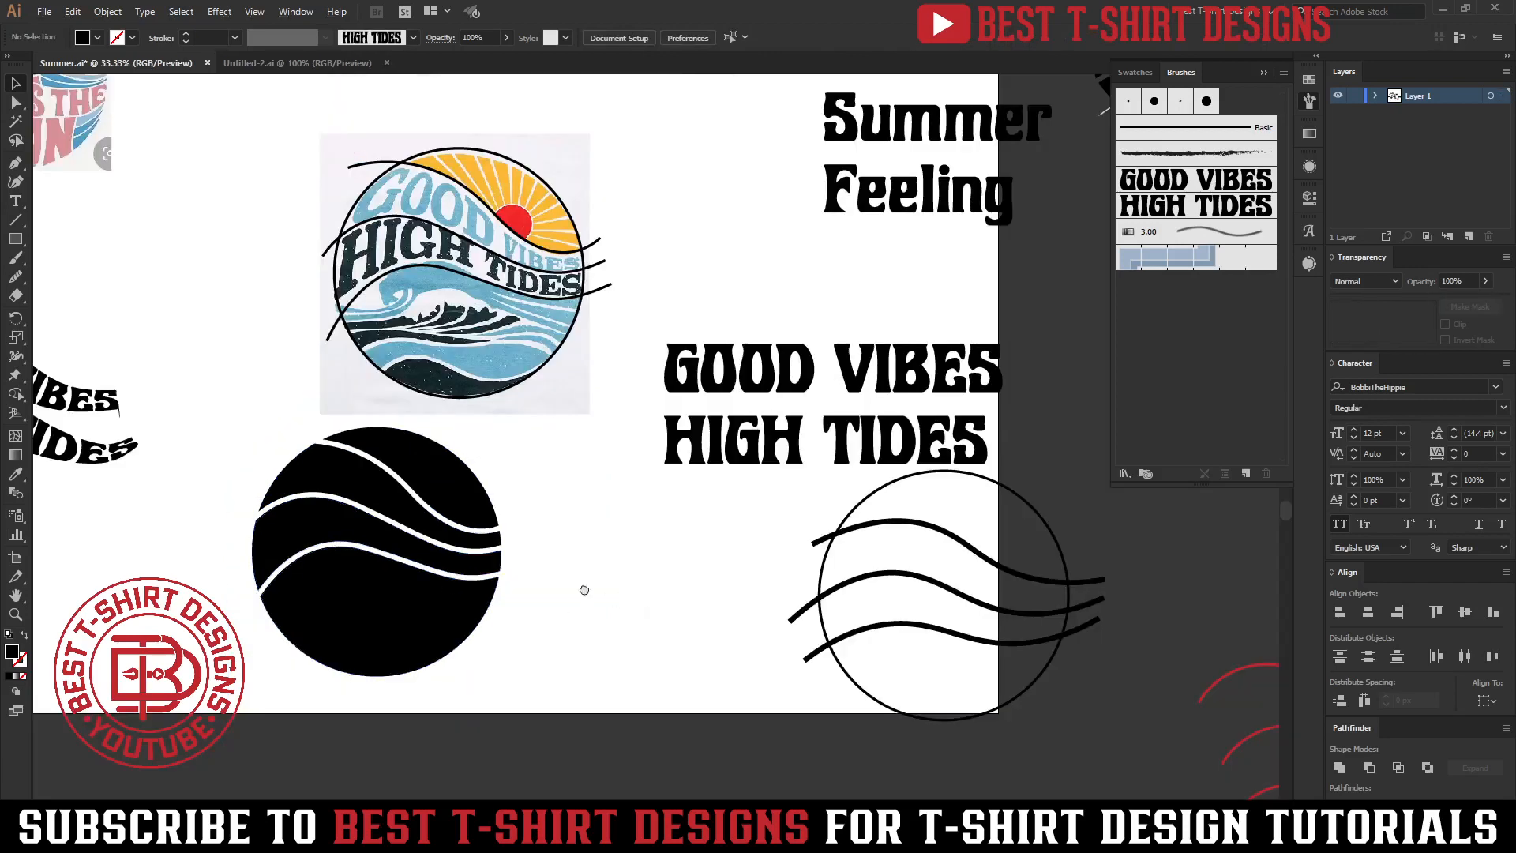
drag(613, 599, 489, 551)
drag(647, 438, 909, 740)
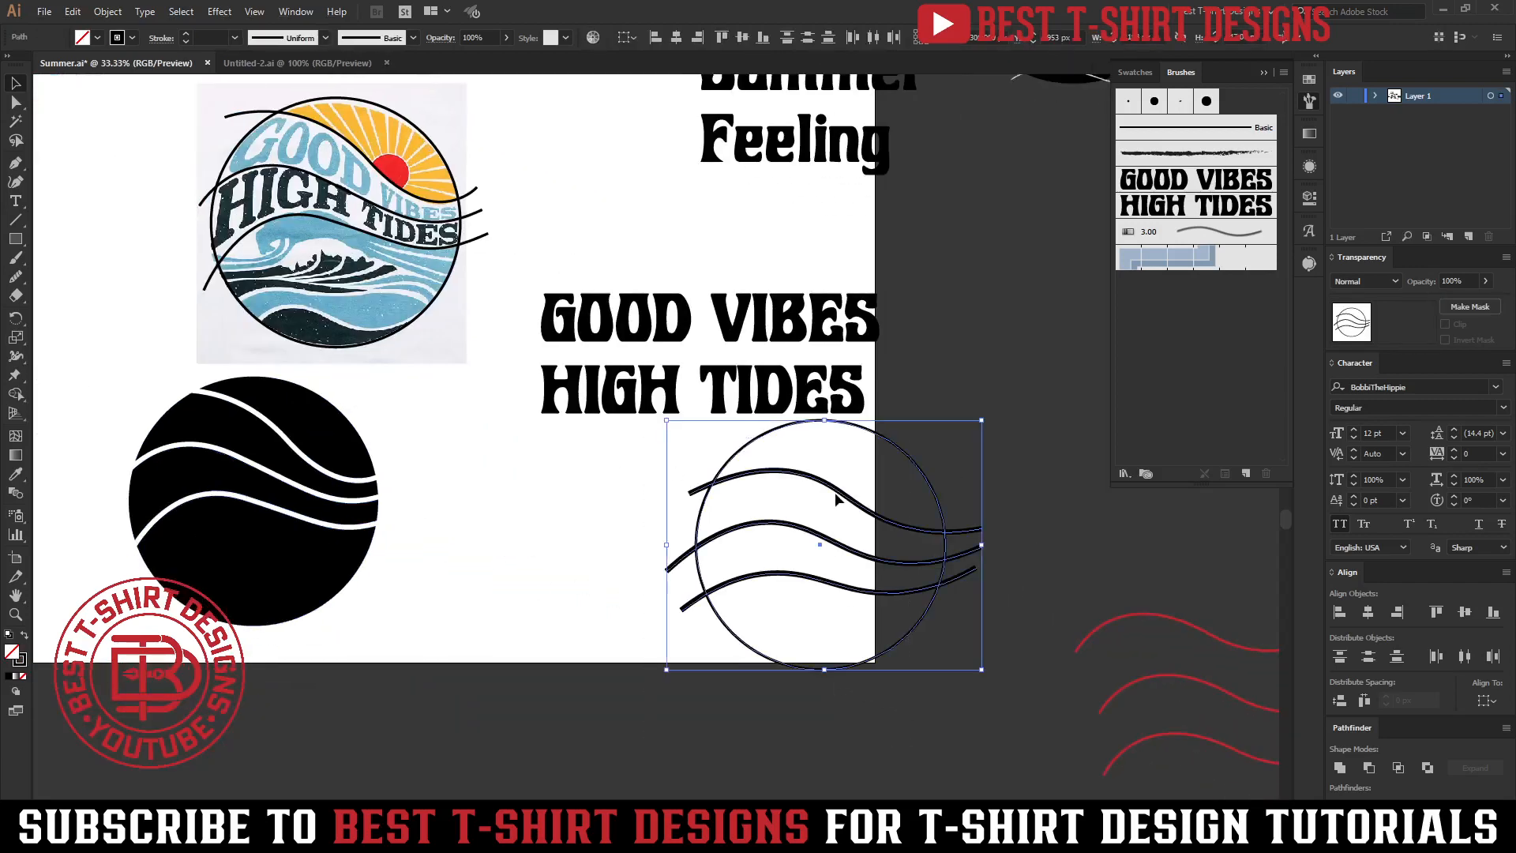
drag(835, 491, 1054, 529)
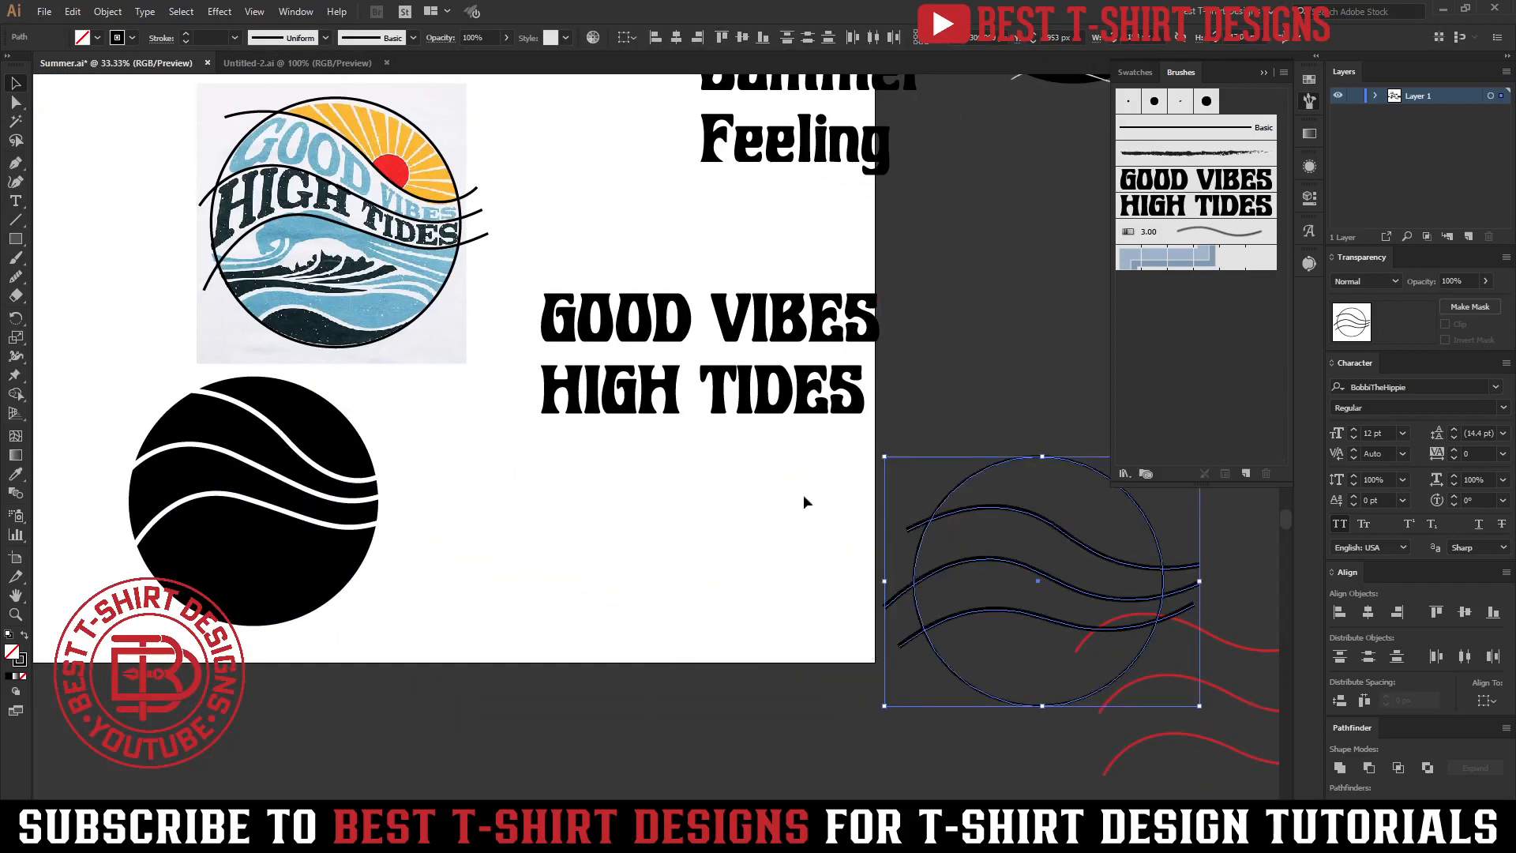
Duplicate the GOOD VIBES HIGH TIDES text next to the black circle and send the copy to back.
click(665, 303)
drag(666, 305, 537, 509)
right_click(537, 510)
mouse_move(584, 662)
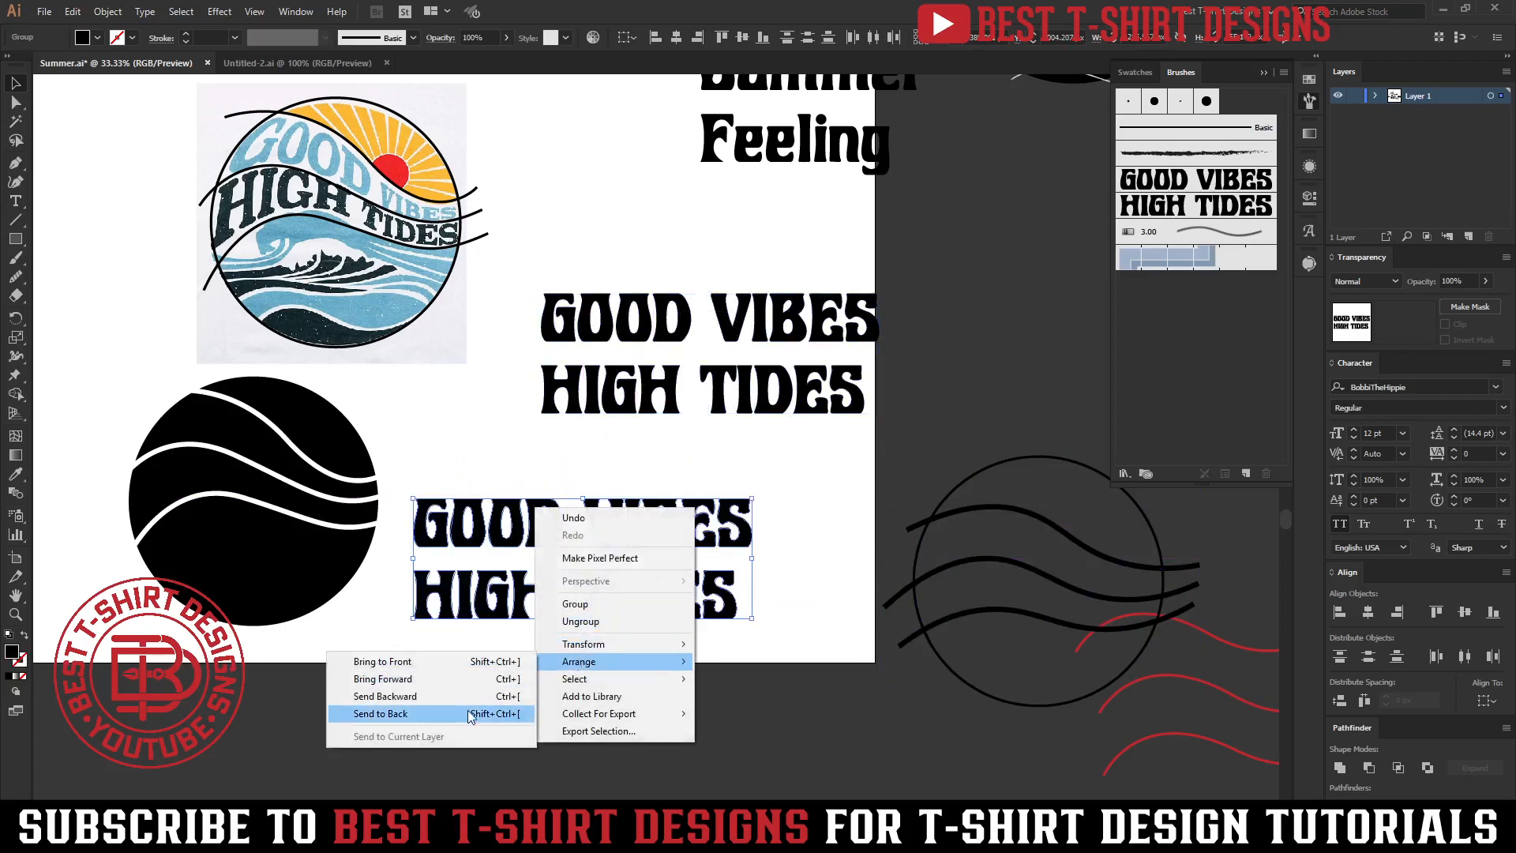
click(458, 713)
Envelope-distort the GOOD VIBES line into the top band of the black circle using Make with Top Object.
click(92, 543)
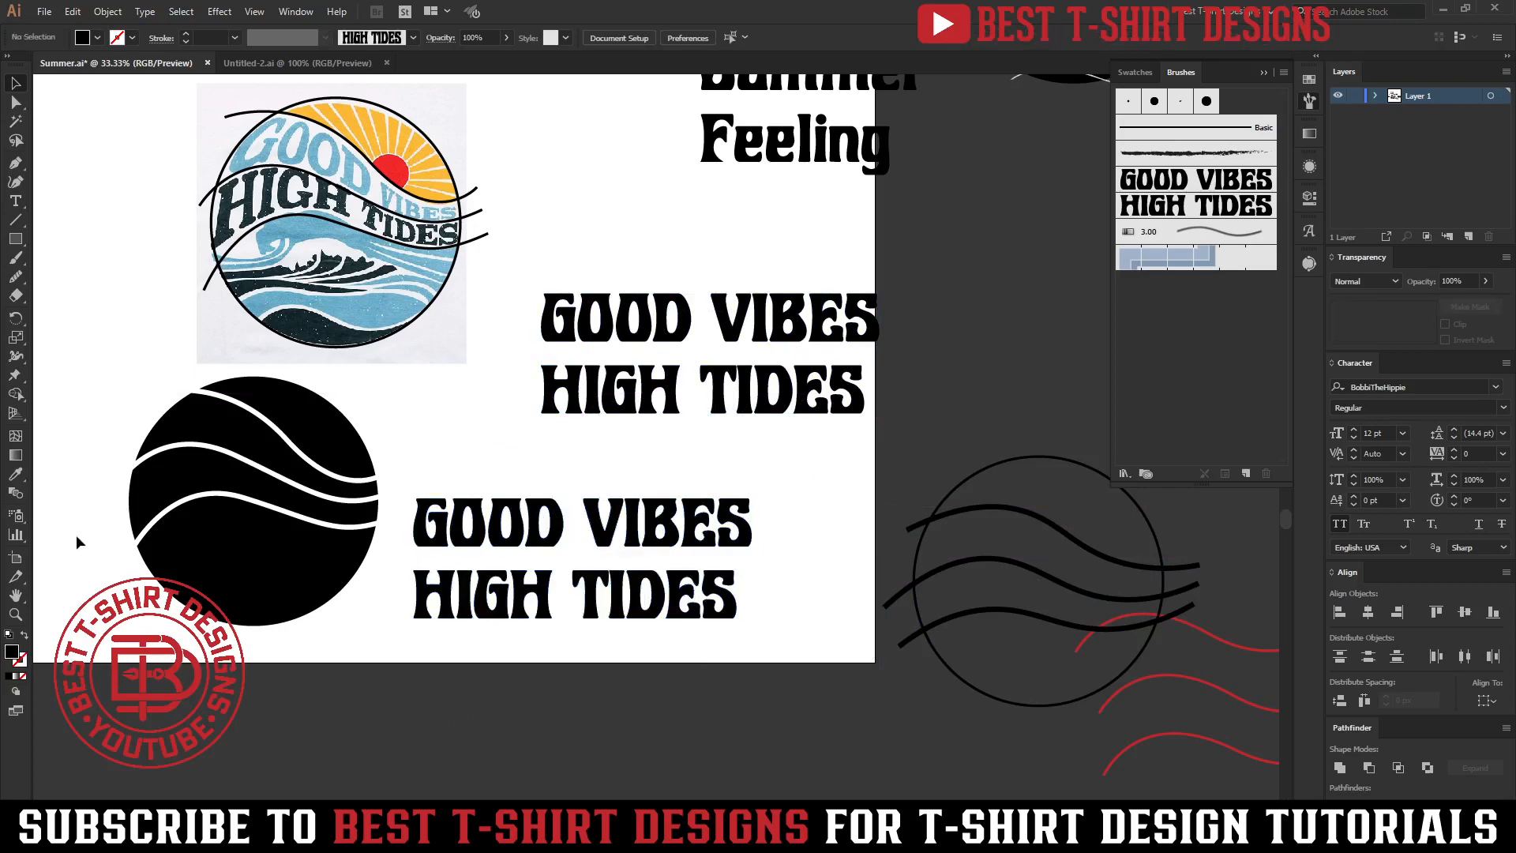
scroll(79, 539, up, 1)
click(331, 404)
shift+click(665, 531)
click(107, 11)
mouse_move(237, 440)
click(397, 478)
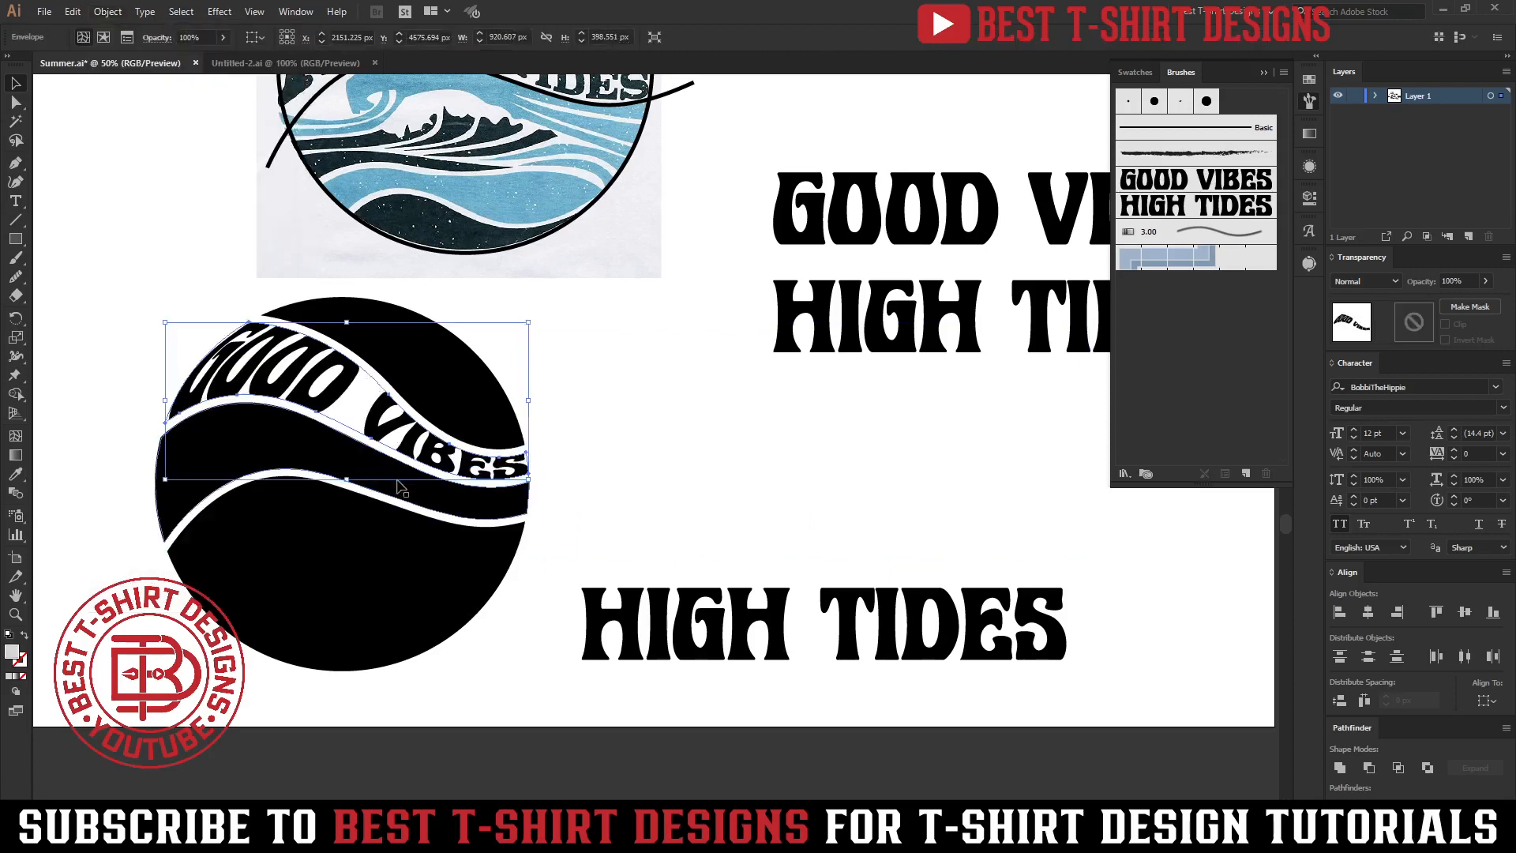
click(777, 468)
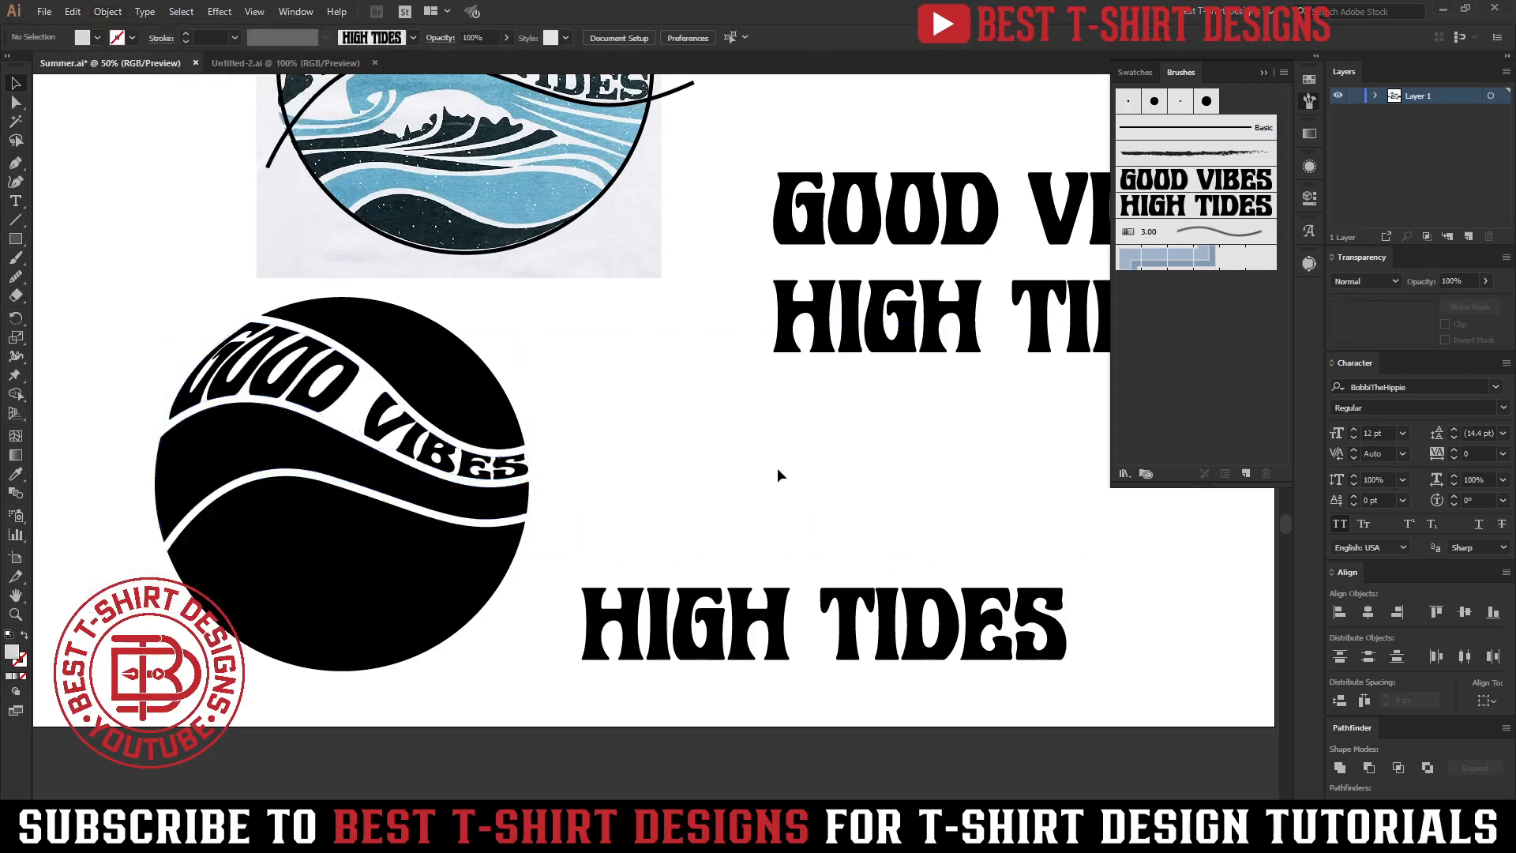
Envelope-distort the HIGH TIDES line into the band below it using Make with Top Object.
click(640, 639)
scroll(586, 466, up, 5)
scroll(603, 581, down, 4)
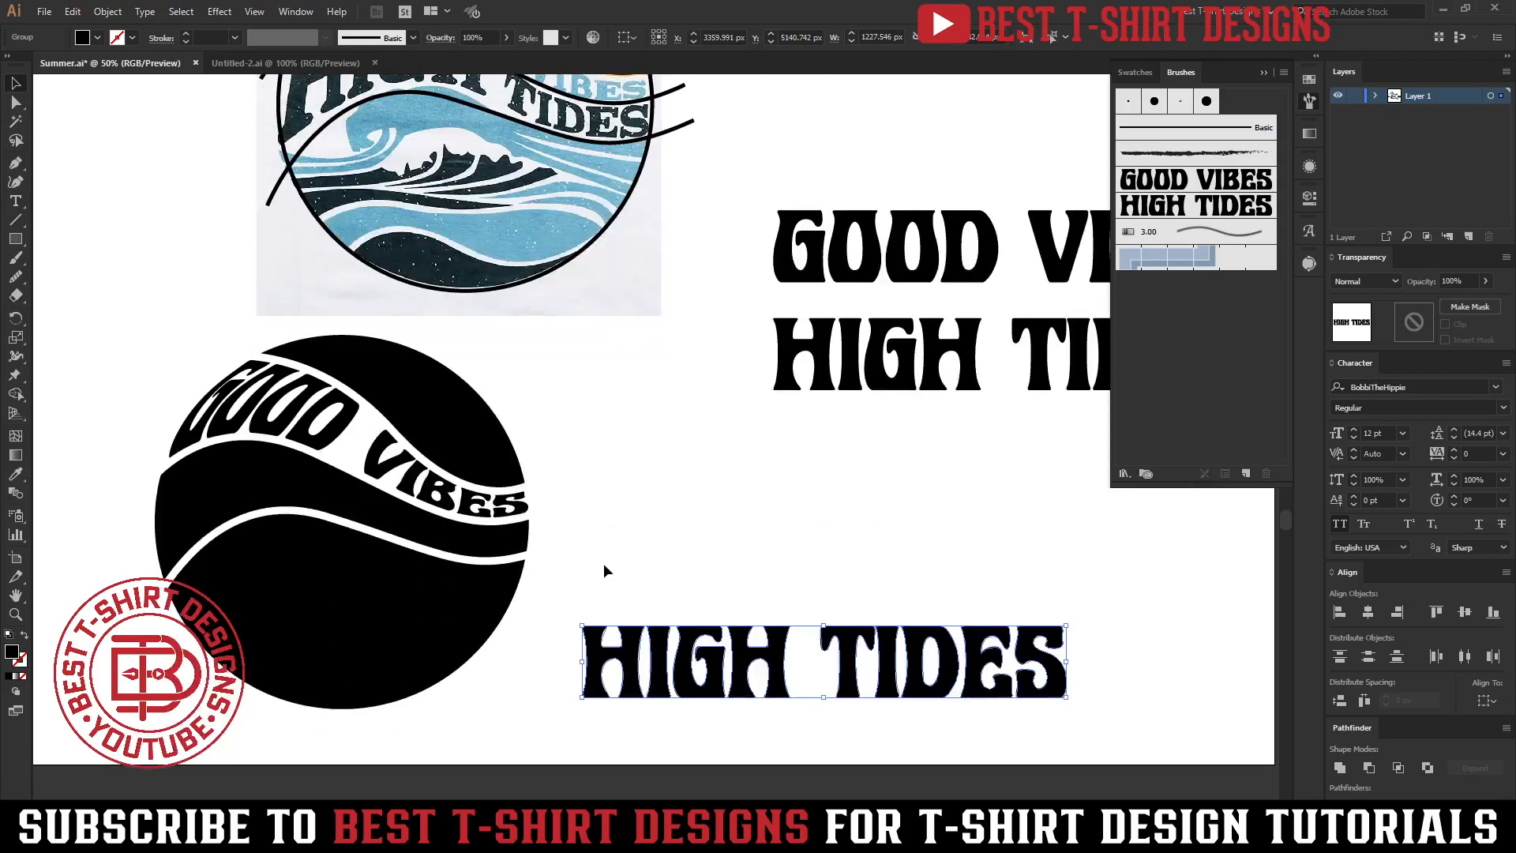
shift+click(452, 548)
click(108, 11)
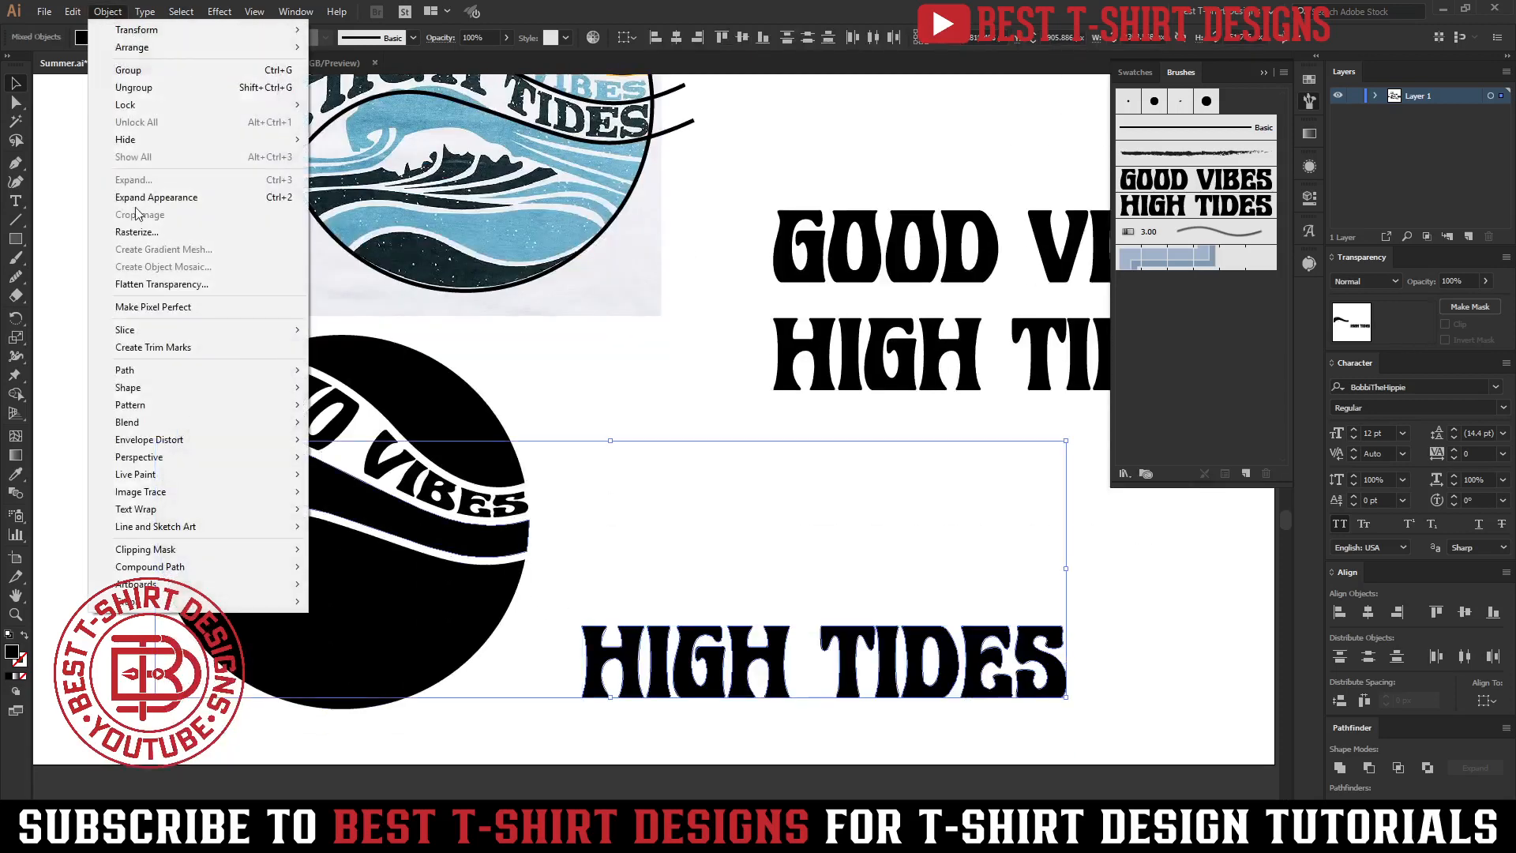
mouse_move(174, 443)
click(353, 478)
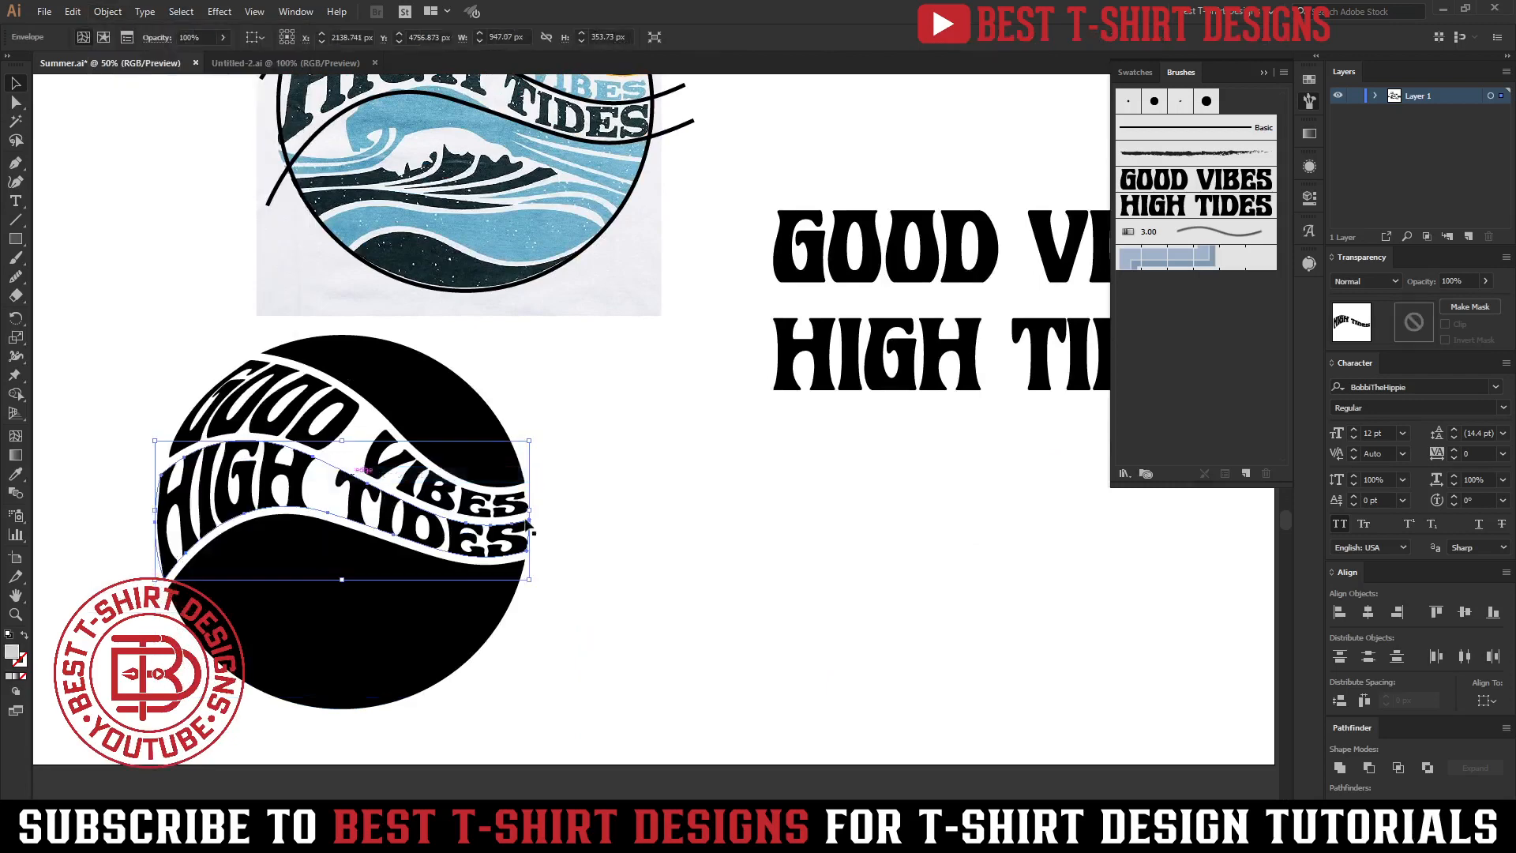
click(675, 527)
scroll(613, 523, down, 1)
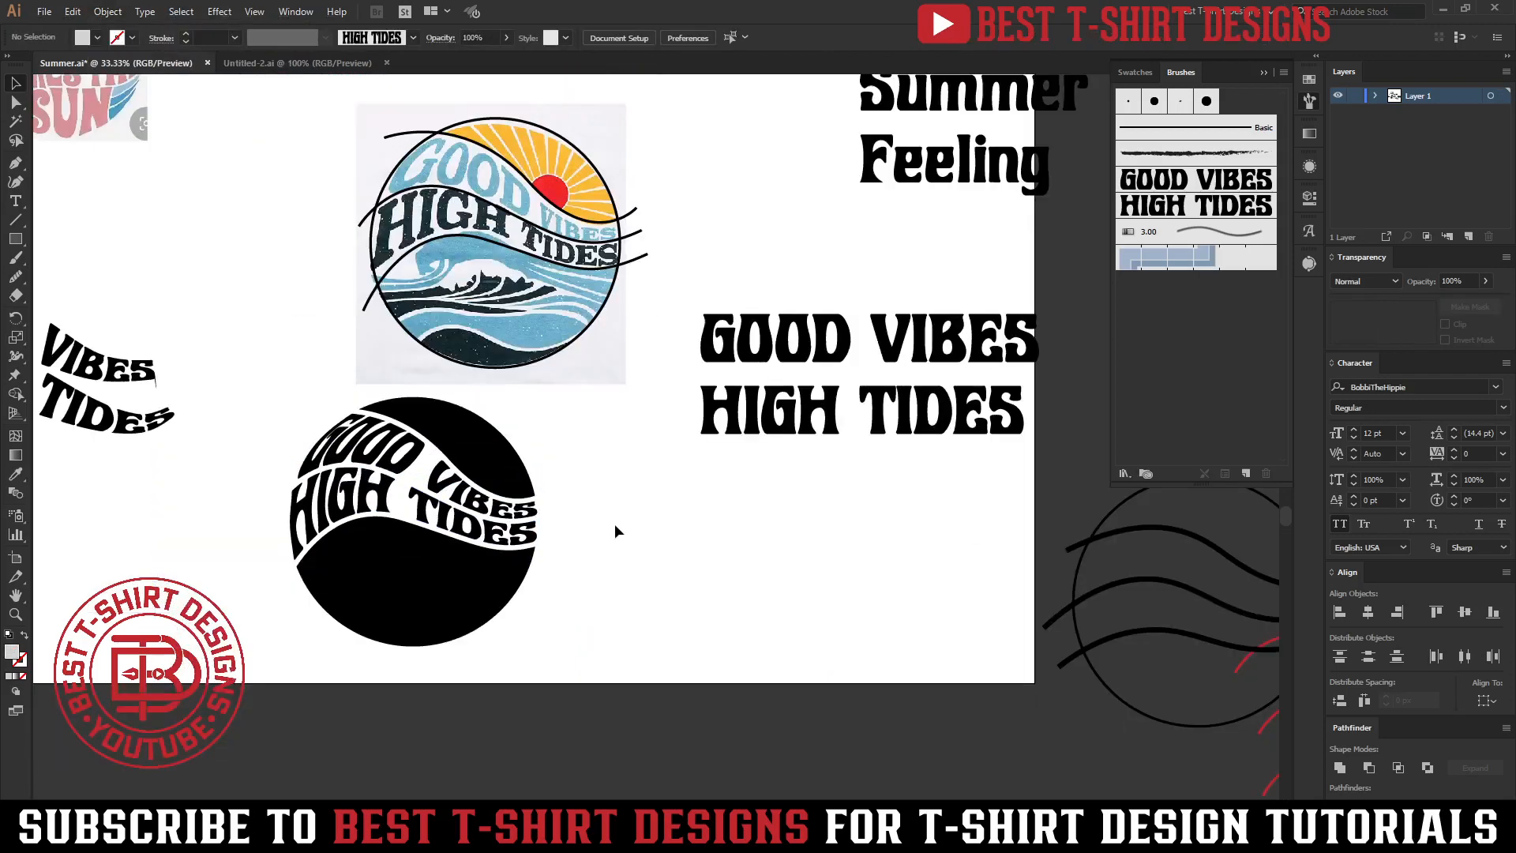